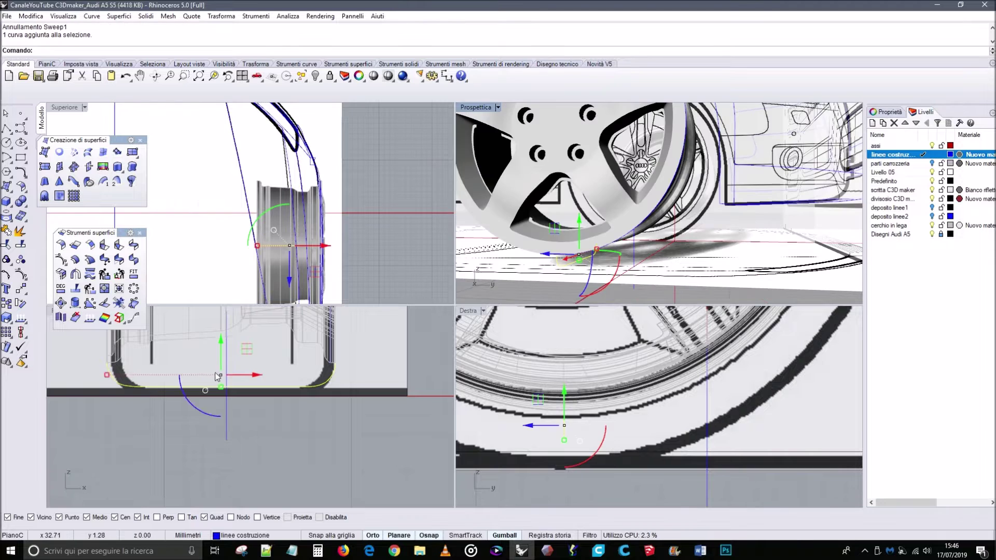
# Stretch the tyre profile curve vertically in two passes so its flat tread edge reaches the tyre's outer edge in the blueprint.
pyautogui.scroll(6, 217, 373)
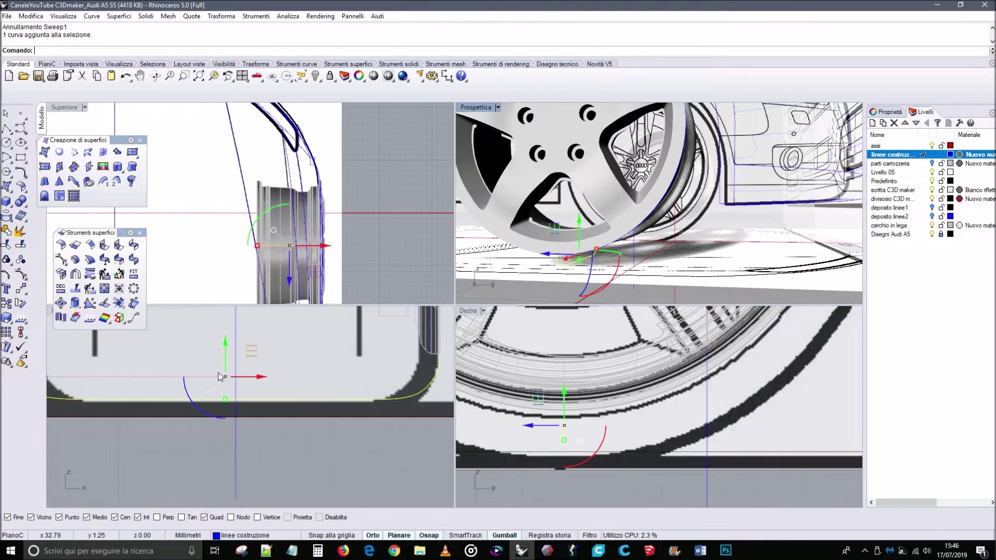
pyautogui.moveTo(226, 403); pyautogui.dragTo(220, 425)
pyautogui.click(773, 220)
pyautogui.moveTo(773, 220); pyautogui.dragTo(675, 225, button='right')
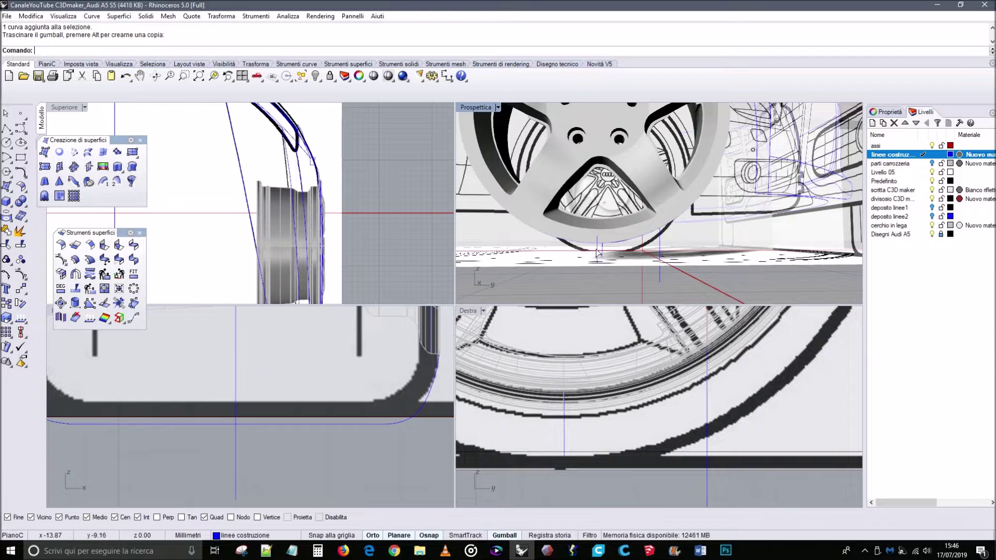
pyautogui.click(598, 253)
pyautogui.moveTo(602, 226); pyautogui.dragTo(599, 222)
pyautogui.click(701, 228)
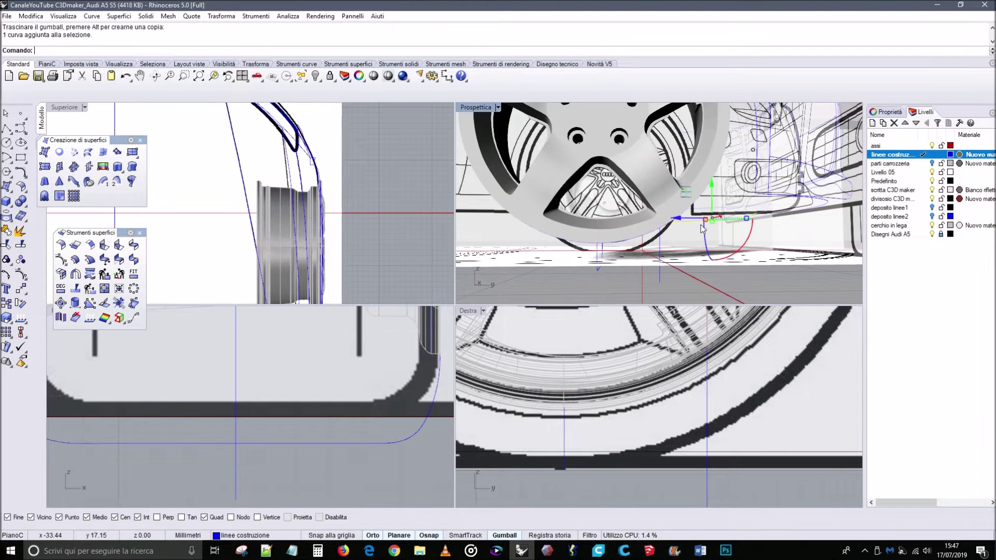
pyautogui.click(419, 236)
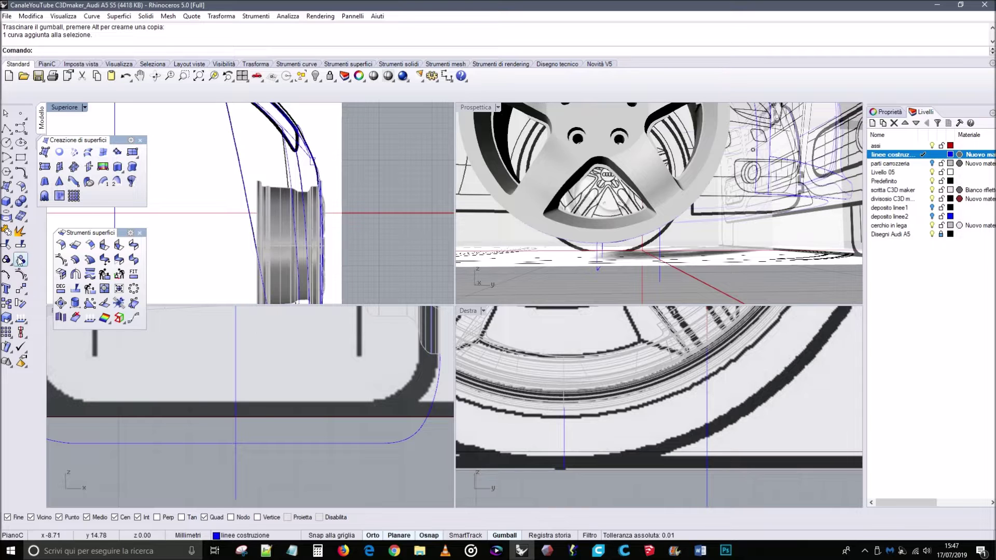
# Sweep the tyre profile along the circular curve around the rim with a one-rail sweep, using free-form twist and no simplification.
pyautogui.click(103, 181)
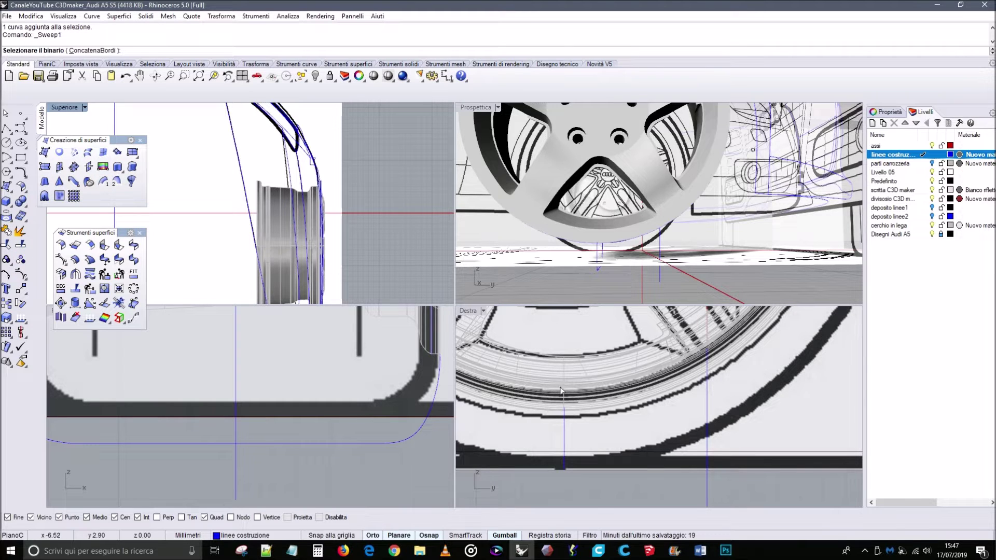
pyautogui.click(634, 244)
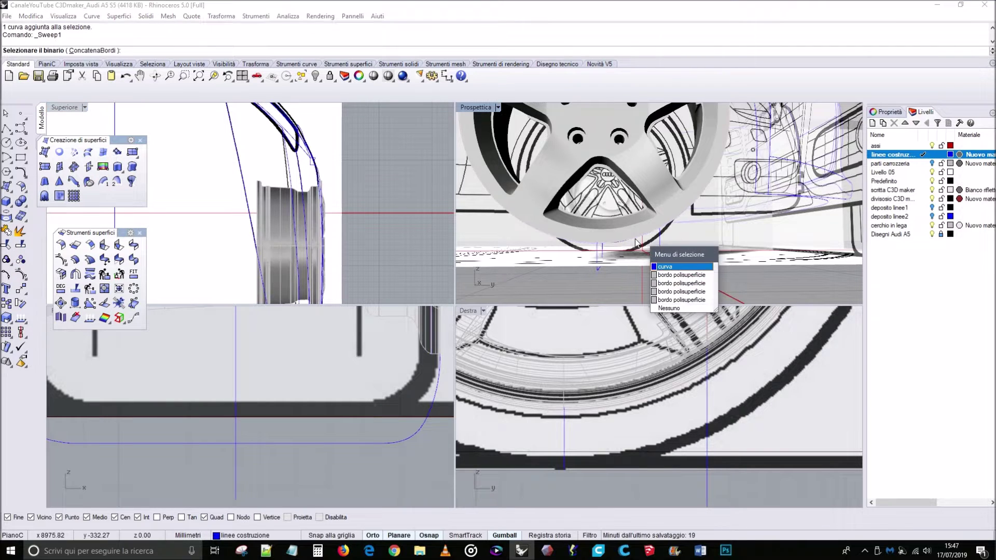
pyautogui.click(666, 270)
pyautogui.click(599, 254)
pyautogui.rightClick(599, 255)
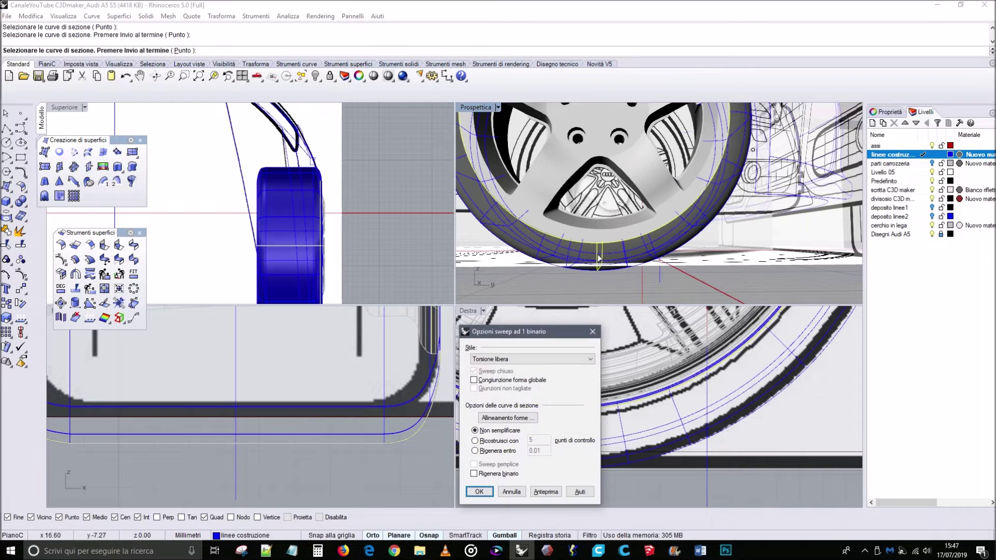
pyautogui.click(481, 491)
pyautogui.moveTo(747, 176); pyautogui.dragTo(719, 202, button='right')
pyautogui.scroll(-7, 662, 220)
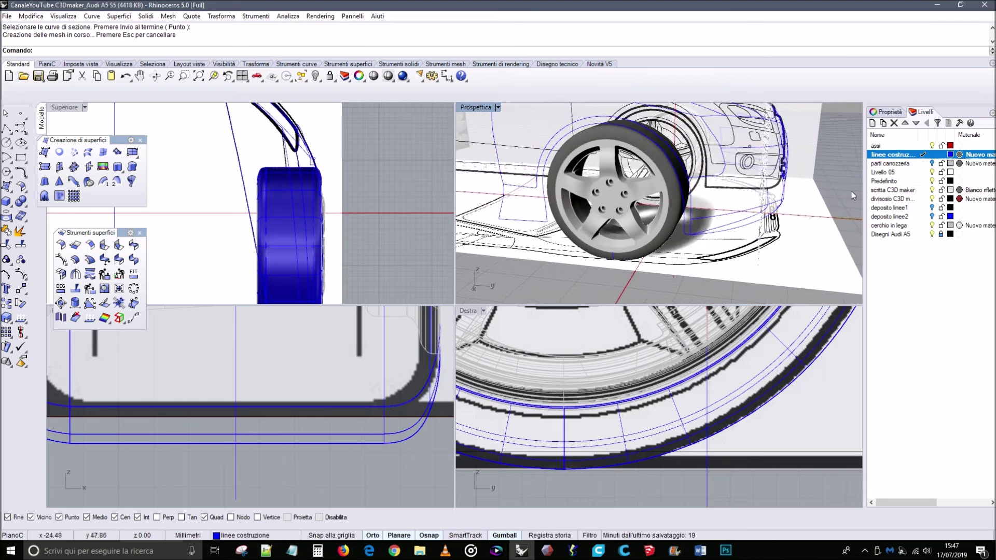
# Create a new layer named pneumatico.
pyautogui.rightClick(887, 251)
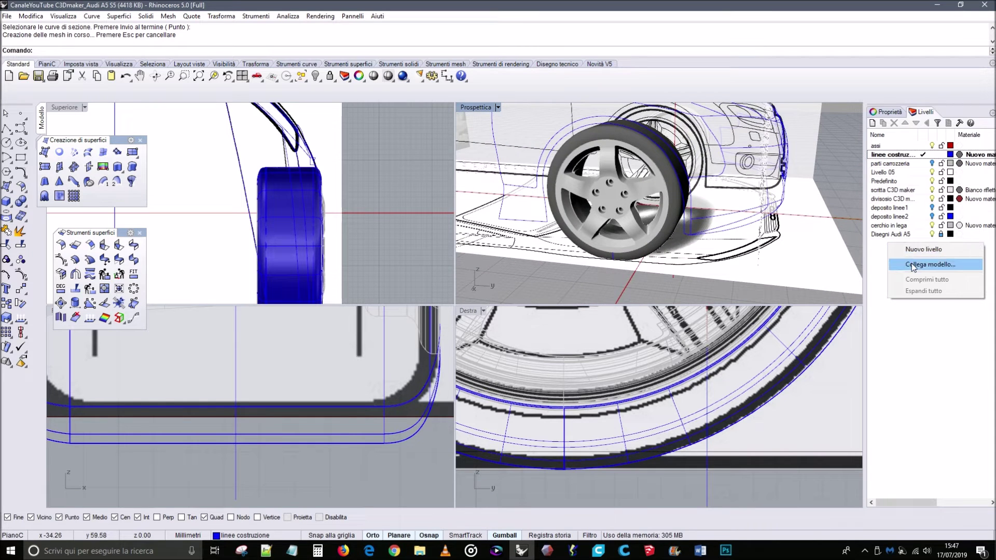
pyautogui.click(921, 250)
pyautogui.write('p')
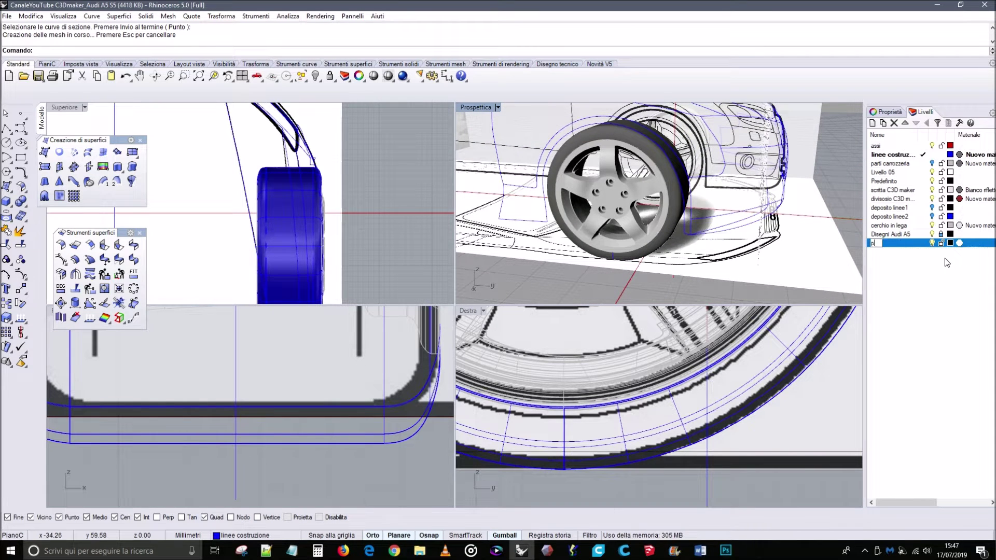
pyautogui.write('neumatico')
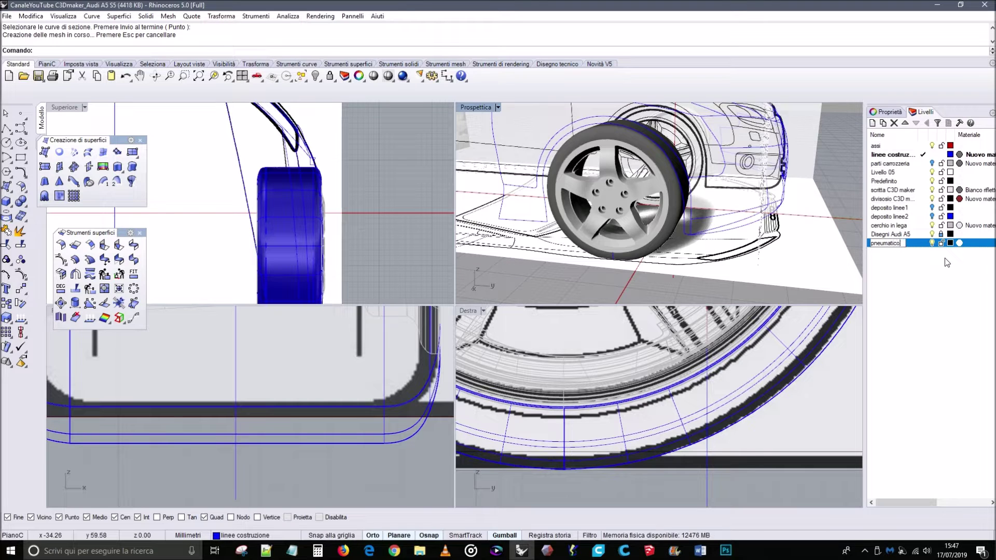
pyautogui.press('Return')
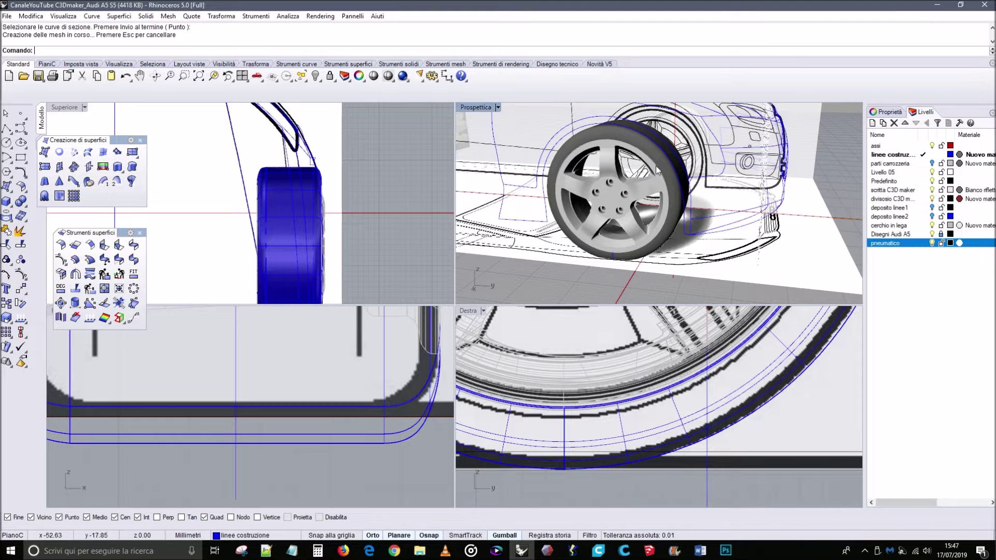
# Give the pneumatico layer a material with its base colour set to Nero.
pyautogui.click(958, 243)
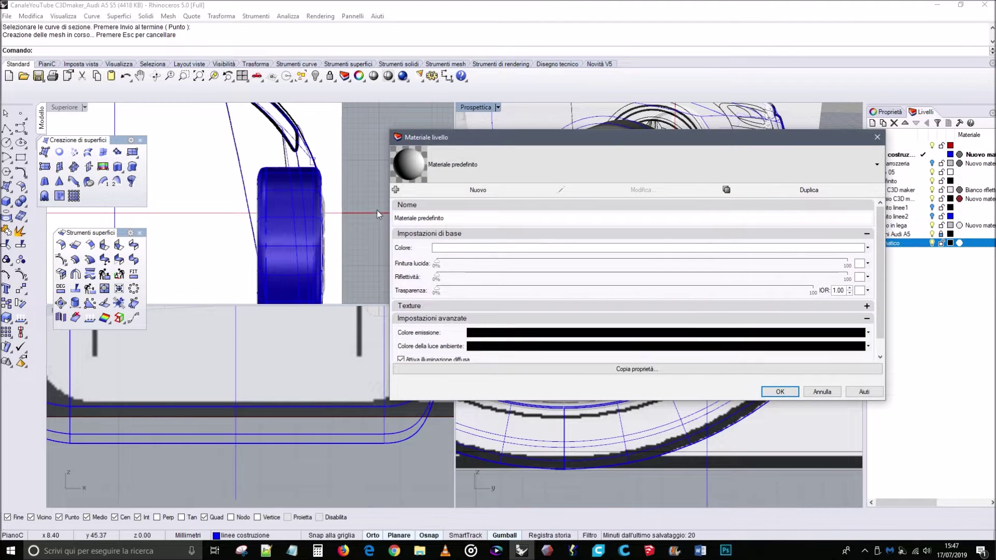
pyautogui.click(440, 247)
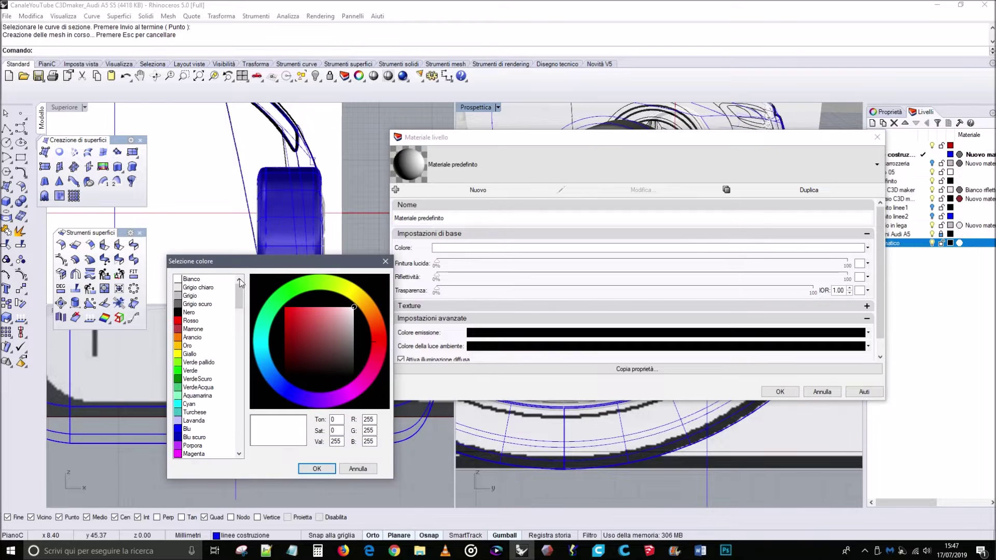
pyautogui.click(189, 313)
pyautogui.click(317, 468)
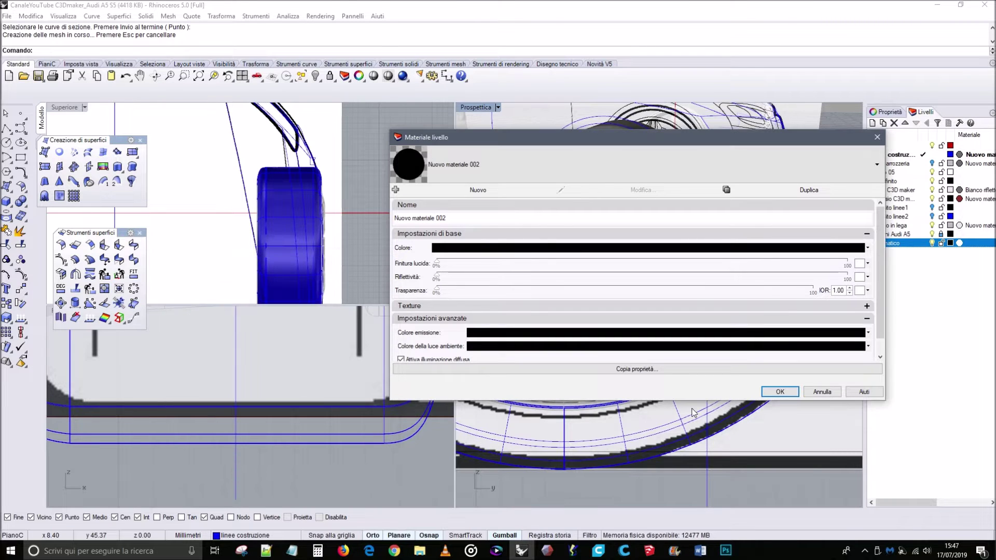
pyautogui.click(779, 392)
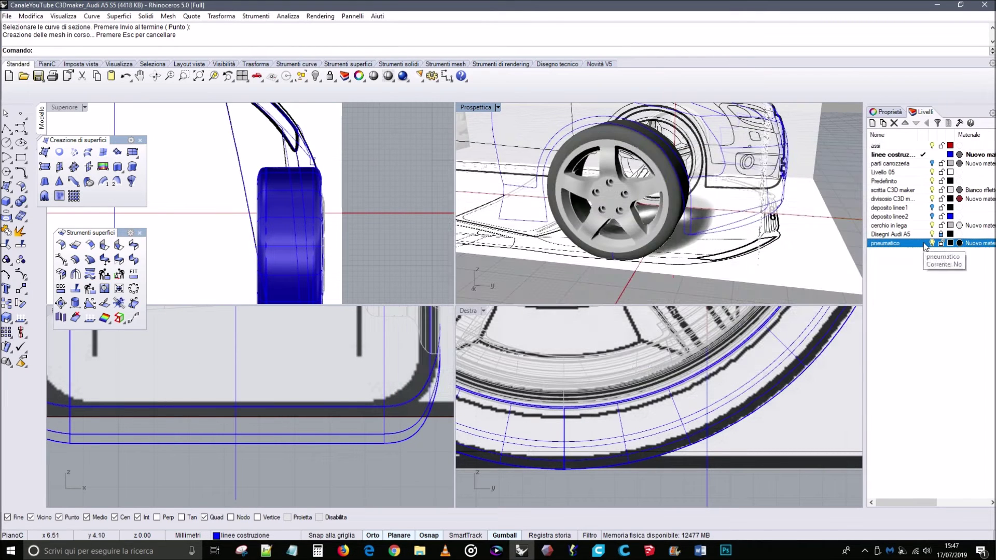
# Move the swept tyre polysurface to the pneumatico layer and inspect it in the perspective view.
pyautogui.click(673, 191)
pyautogui.click(669, 185)
pyautogui.click(667, 178)
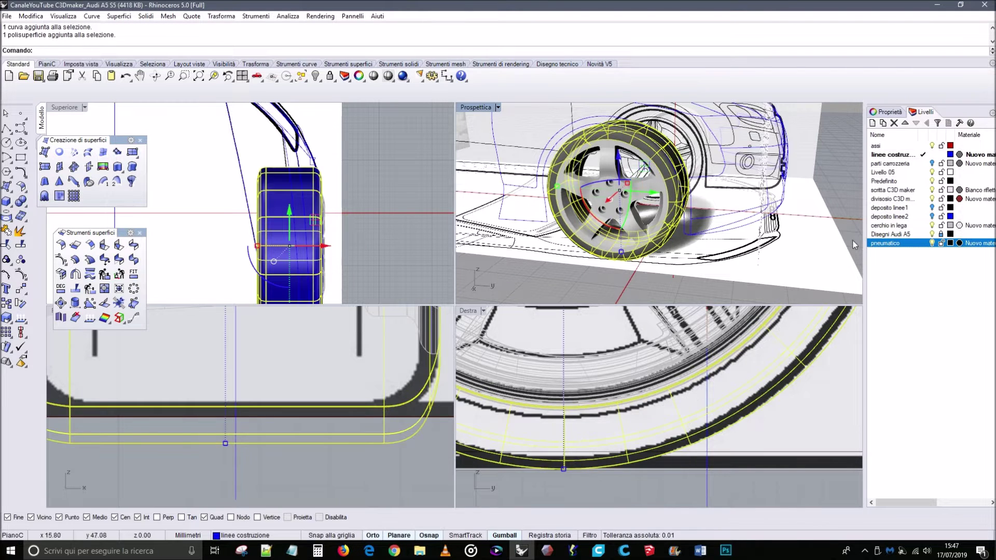
pyautogui.rightClick(873, 244)
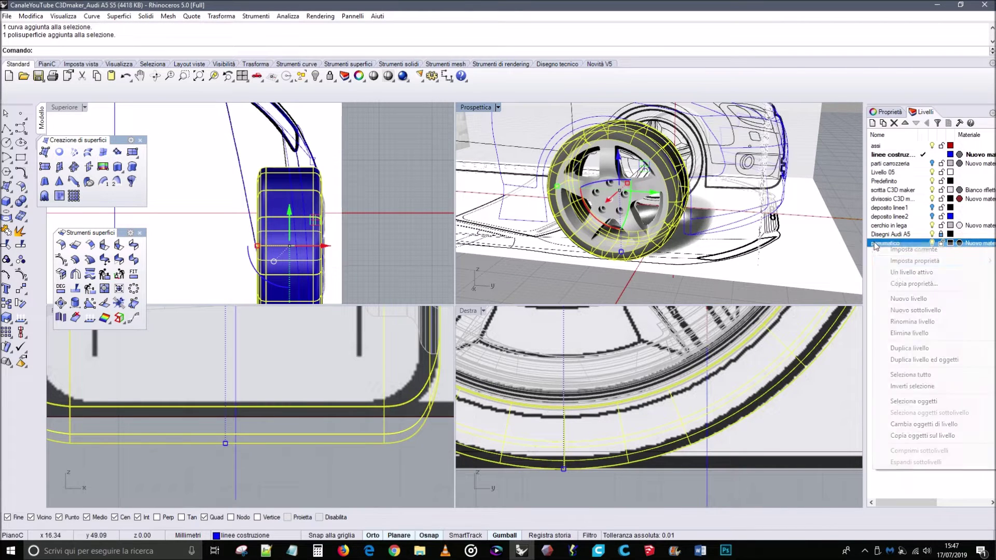
pyautogui.click(938, 426)
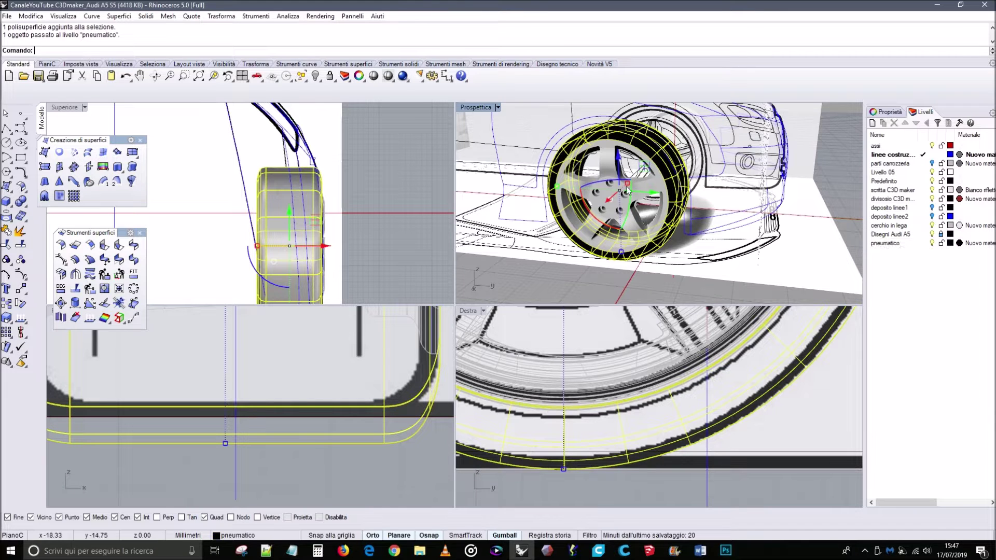
pyautogui.press('Escape')
pyautogui.moveTo(645, 178); pyautogui.dragTo(688, 169, button='right')
pyautogui.scroll(3, 652, 144)
pyautogui.scroll(-1, 652, 144)
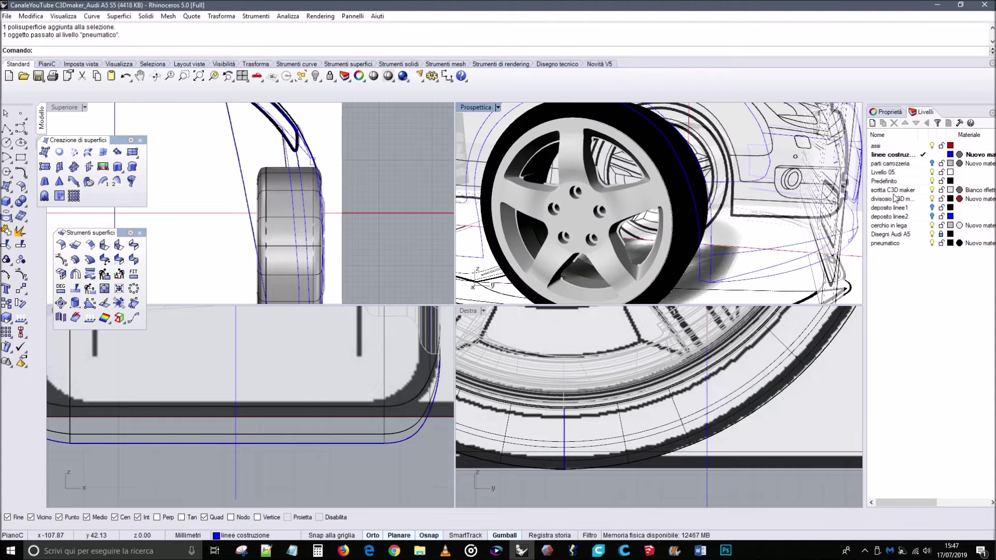
# Lighten the pneumatico layer's material colour to a very dark grey, RGB 21, 18, 18.
pyautogui.click(960, 243)
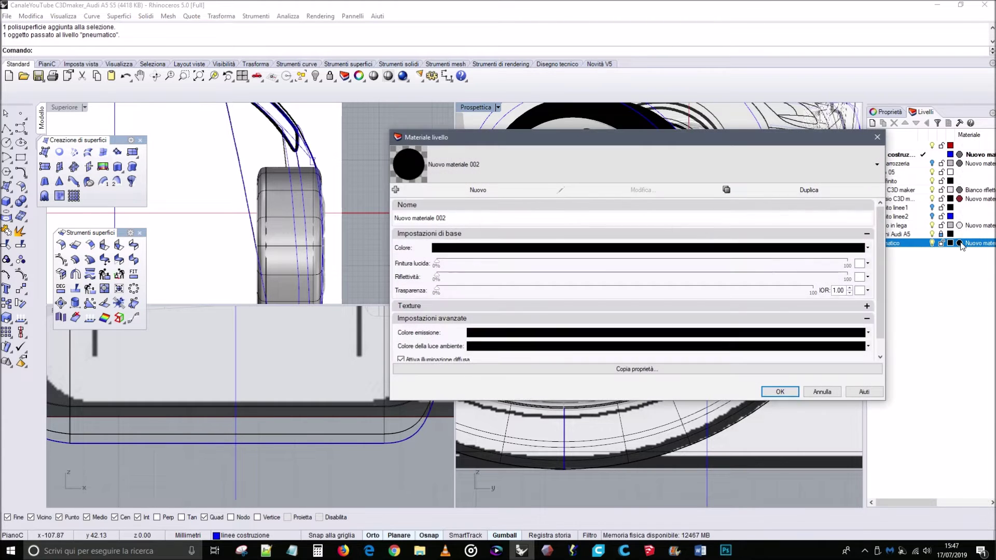
pyautogui.click(441, 247)
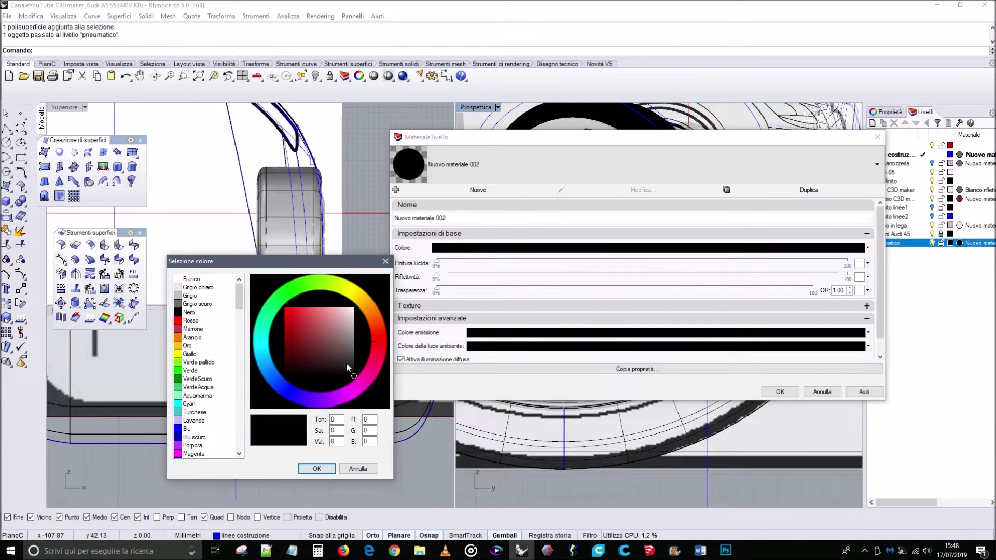
pyautogui.moveTo(353, 373); pyautogui.dragTo(347, 369)
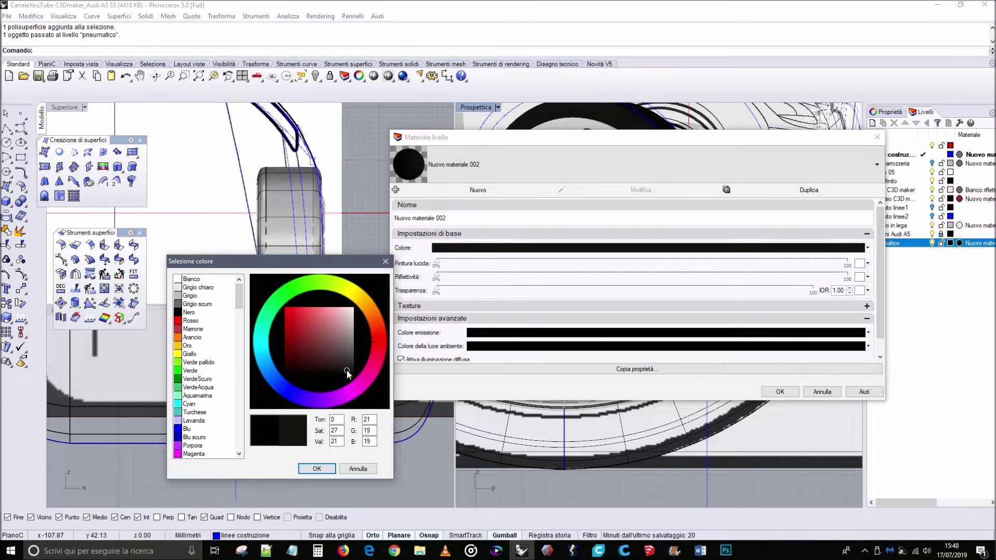
pyautogui.click(317, 468)
pyautogui.click(779, 391)
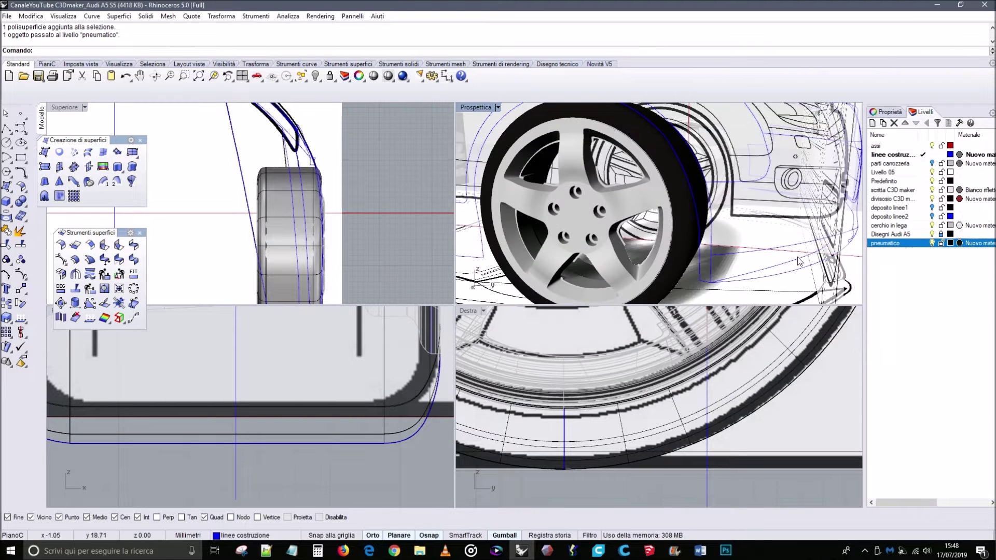
pyautogui.scroll(-5, 669, 174)
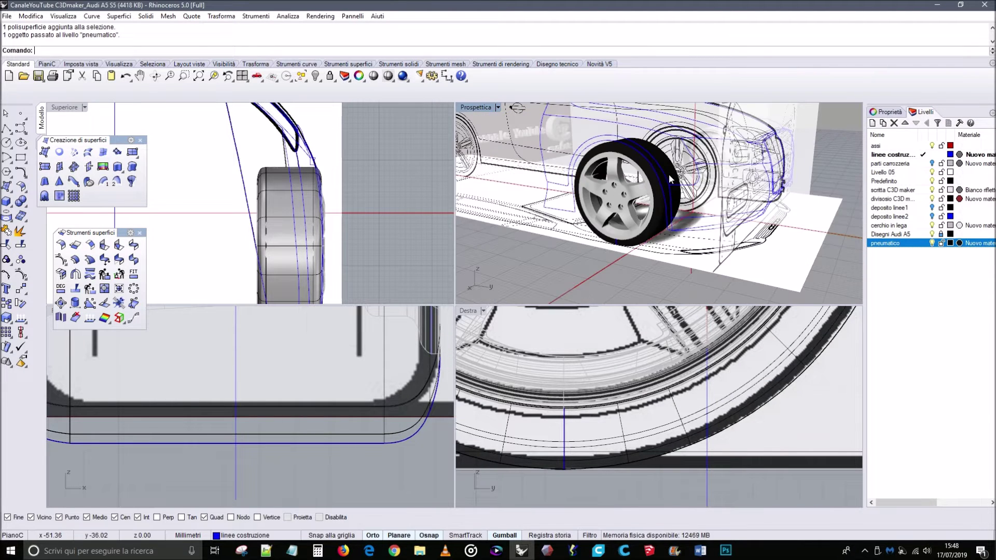
pyautogui.click(669, 210)
pyautogui.click(662, 210)
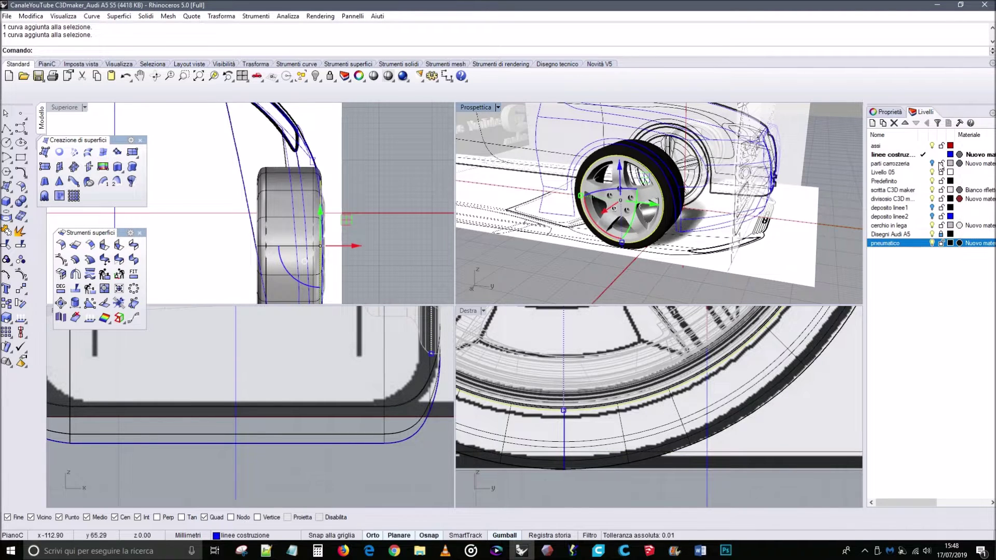
pyautogui.keyDown('shift'); pyautogui.click(590, 165); pyautogui.keyUp('shift')
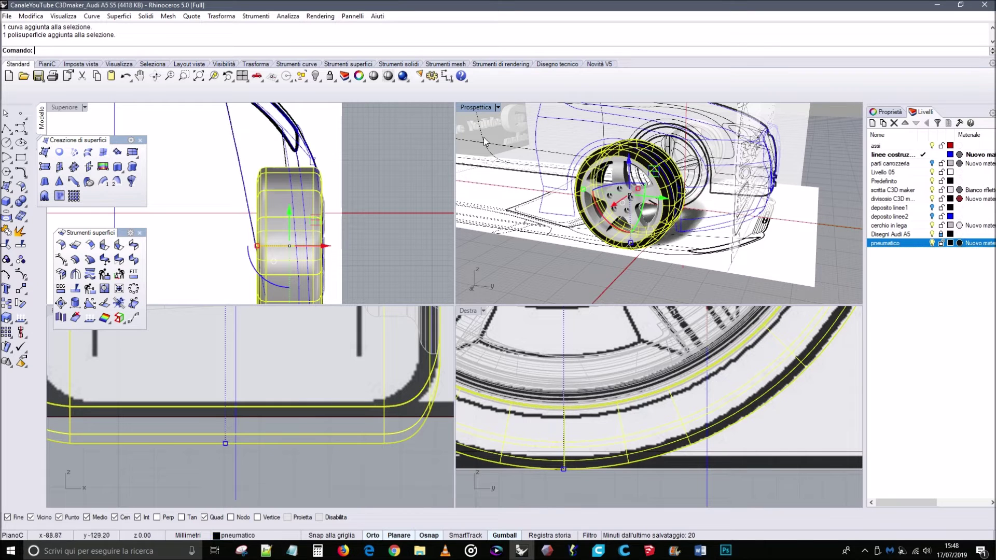
pyautogui.click(561, 268)
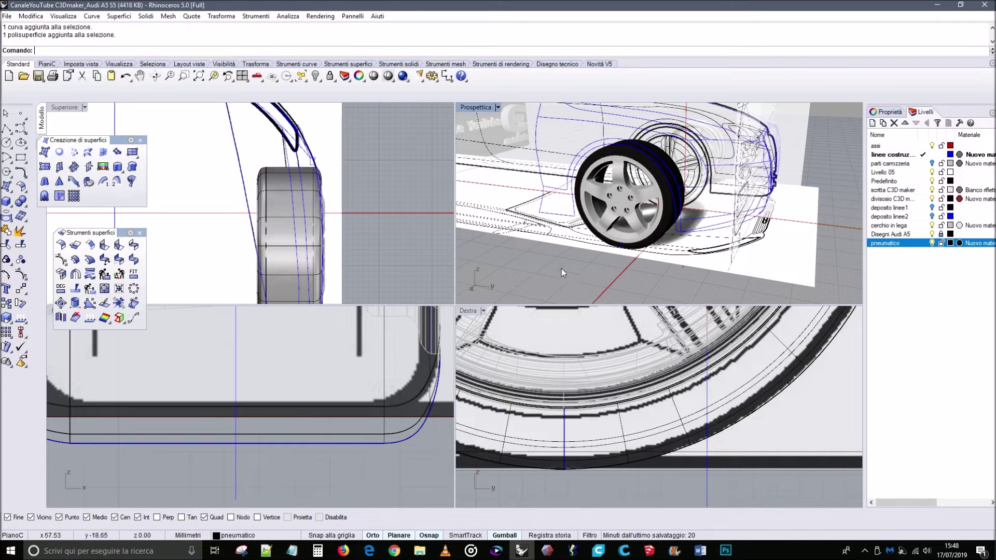
# Mirror a copy of the tyre to the opposite front wheel across the car's vertical centreline in the front view.
pyautogui.click(612, 150)
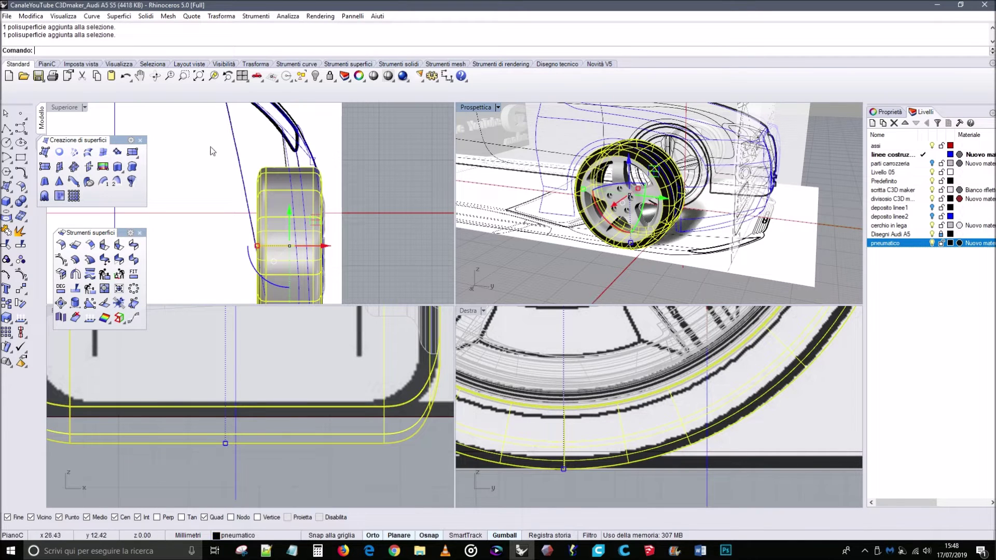
pyautogui.click(21, 289)
pyautogui.scroll(-5, 197, 263)
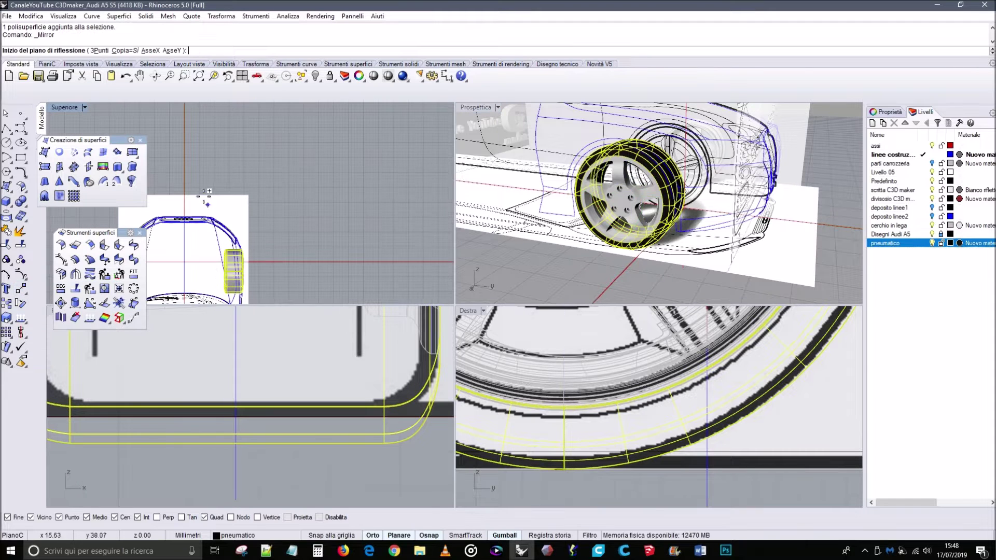
pyautogui.scroll(-5, 340, 470)
pyautogui.scroll(-5, 339, 470)
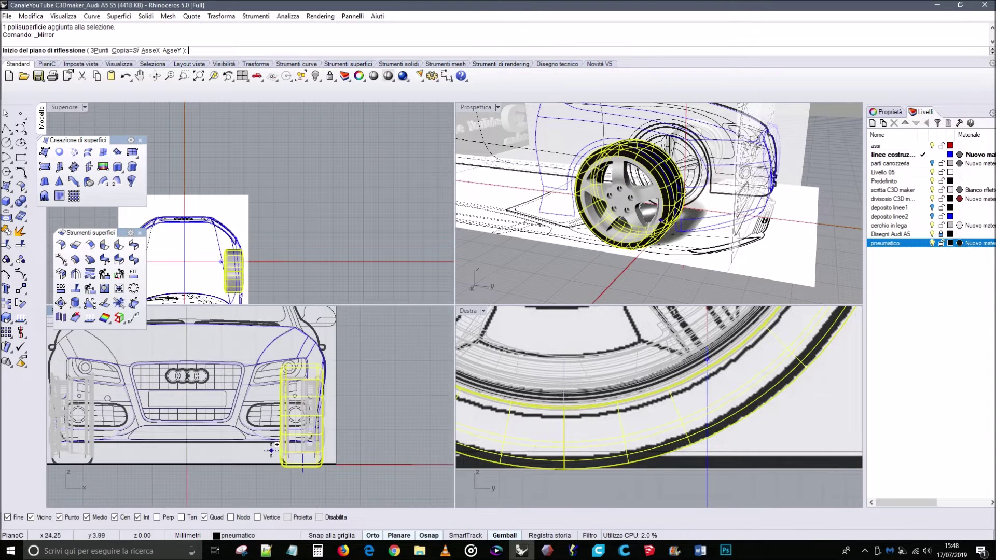
pyautogui.scroll(-2, 292, 384)
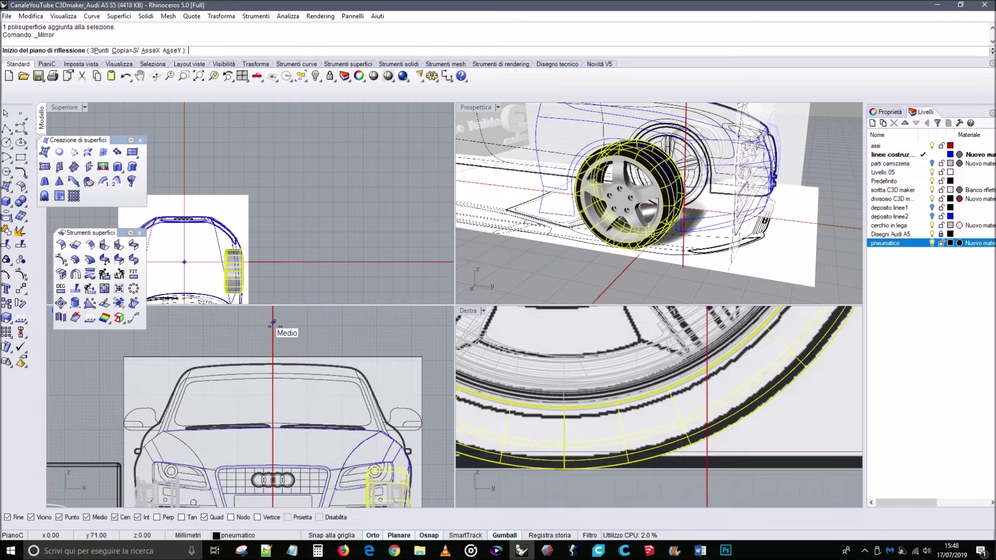
pyautogui.click(273, 414)
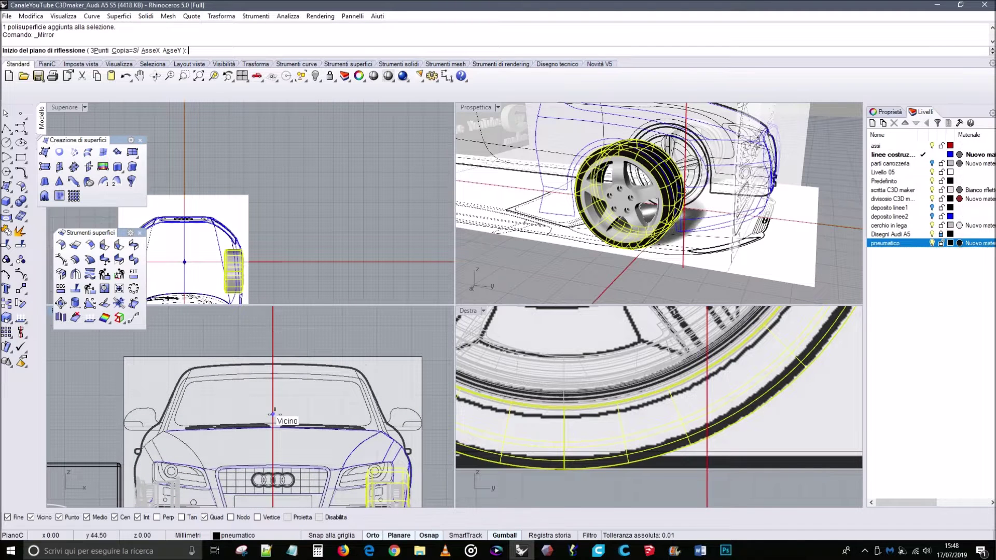
pyautogui.click(272, 446)
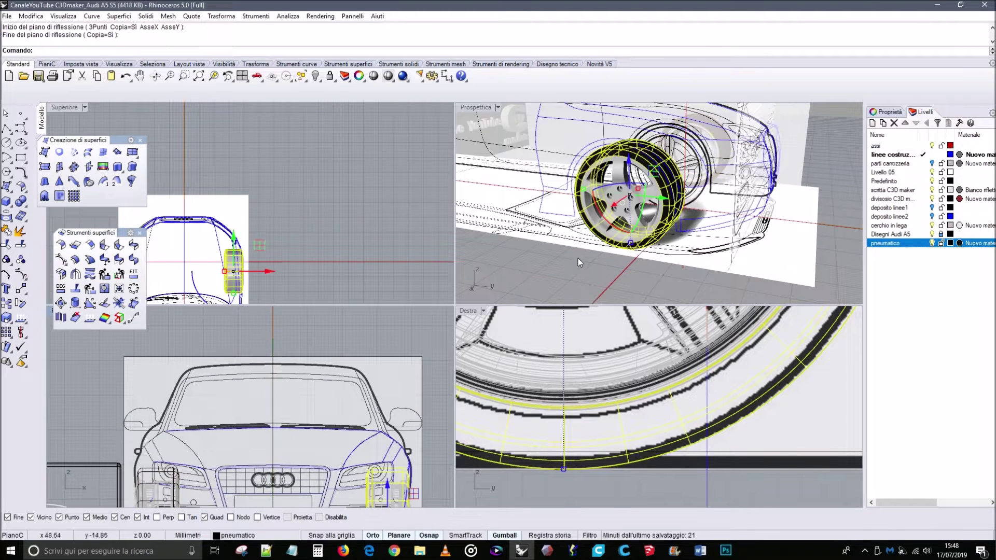
pyautogui.click(823, 153)
pyautogui.moveTo(819, 152)
pyautogui.mouseDown(button='right')
pyautogui.moveTo(523, 134)
pyautogui.moveTo(775, 232)
pyautogui.moveTo(813, 154)
pyautogui.mouseUp(button='right')
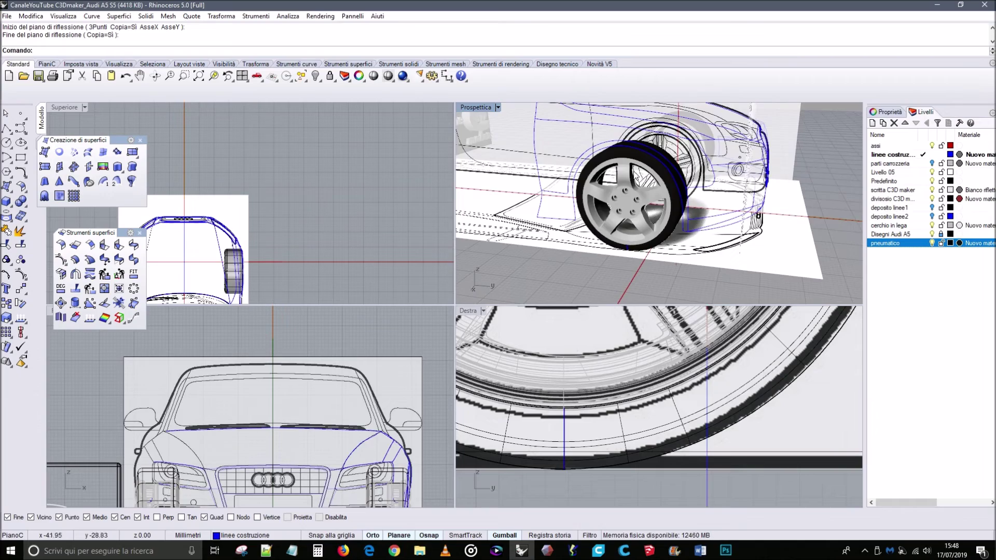
# Delete the mirrored tyre polysurface from the opposite front wheel.
pyautogui.scroll(8, 632, 175)
pyautogui.scroll(-4, 632, 173)
pyautogui.moveTo(632, 173); pyautogui.dragTo(793, 153, button='right')
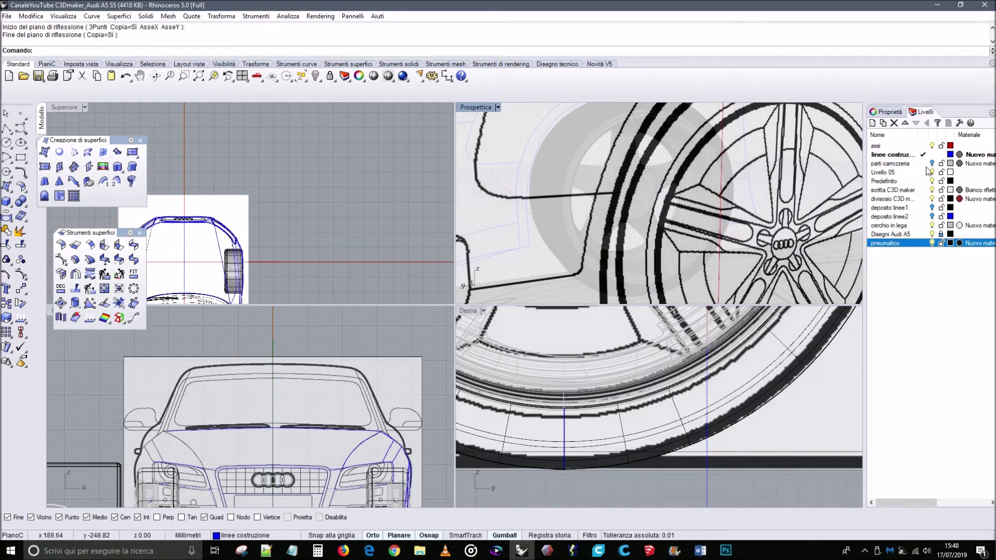
pyautogui.moveTo(844, 199); pyautogui.dragTo(762, 195, button='right')
pyautogui.click(762, 195)
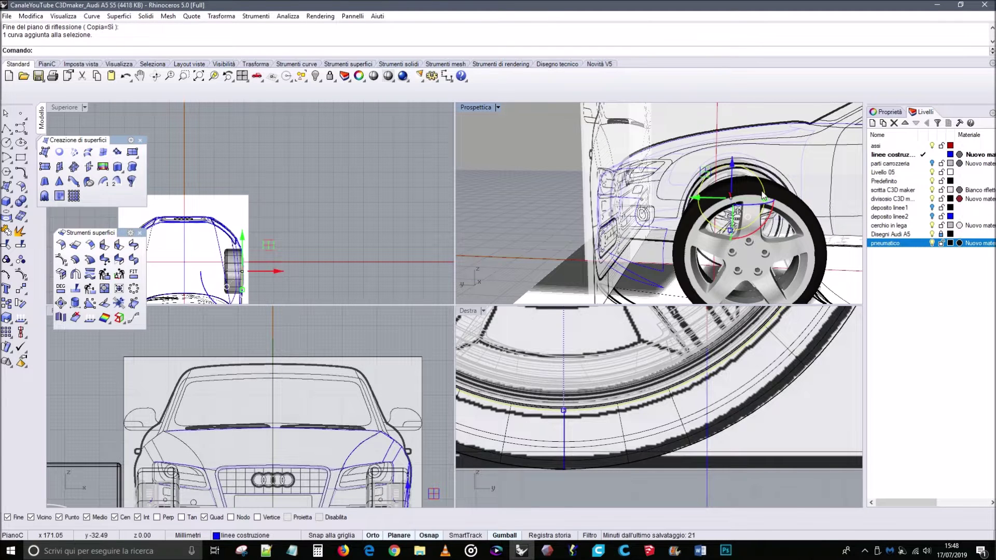
pyautogui.press('Escape')
pyautogui.click(766, 193)
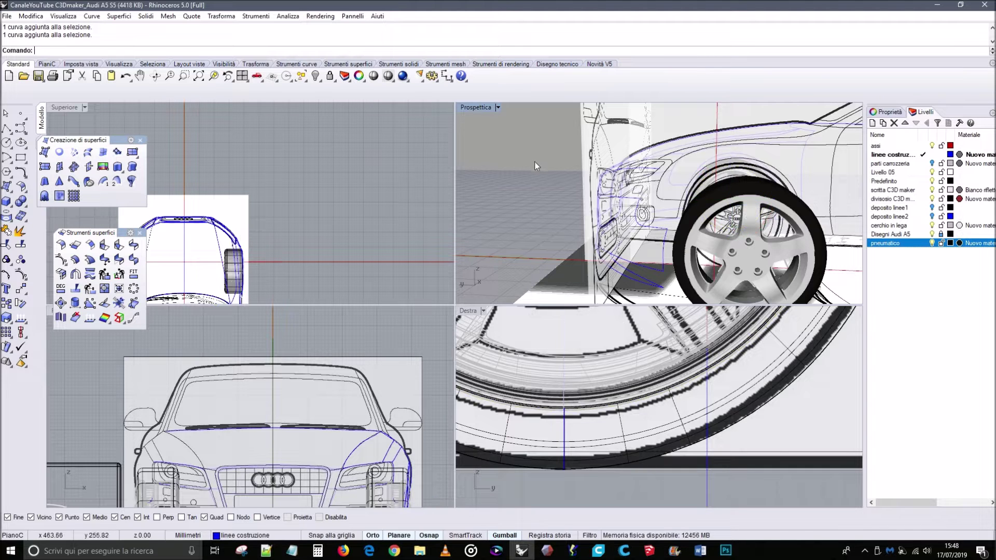
pyautogui.click(726, 182)
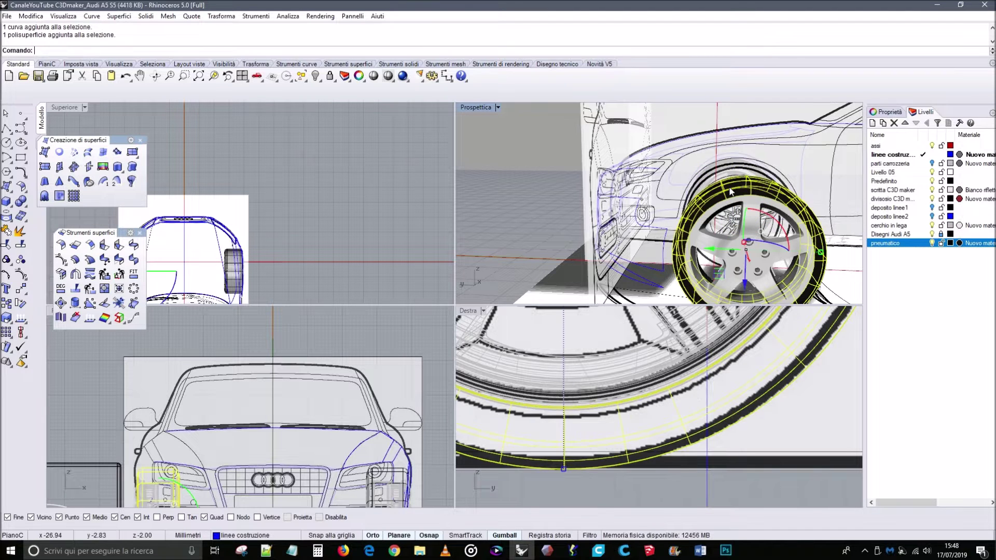
pyautogui.press('Delete')
pyautogui.moveTo(720, 191); pyautogui.dragTo(364, 214, button='right')
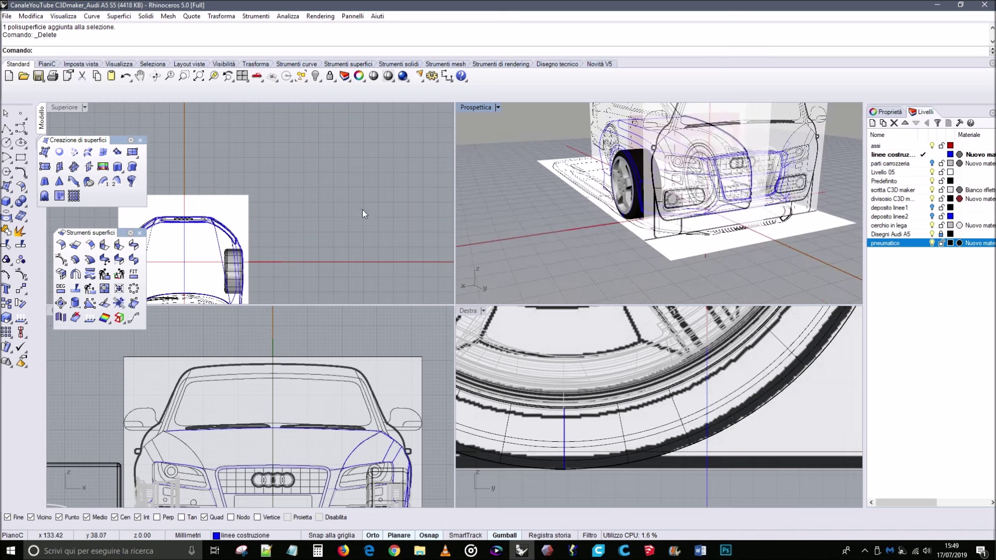
# Darken the pneumatico layer's material colour to RGB 13, 6, 6.
pyautogui.moveTo(475, 191); pyautogui.dragTo(571, 190, button='right')
pyautogui.scroll(6, 661, 167)
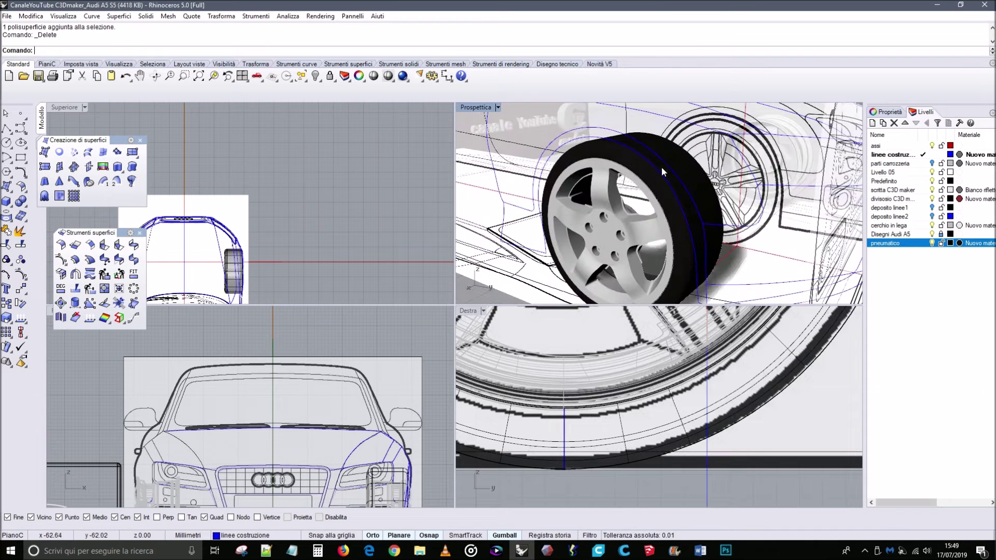
pyautogui.click(959, 244)
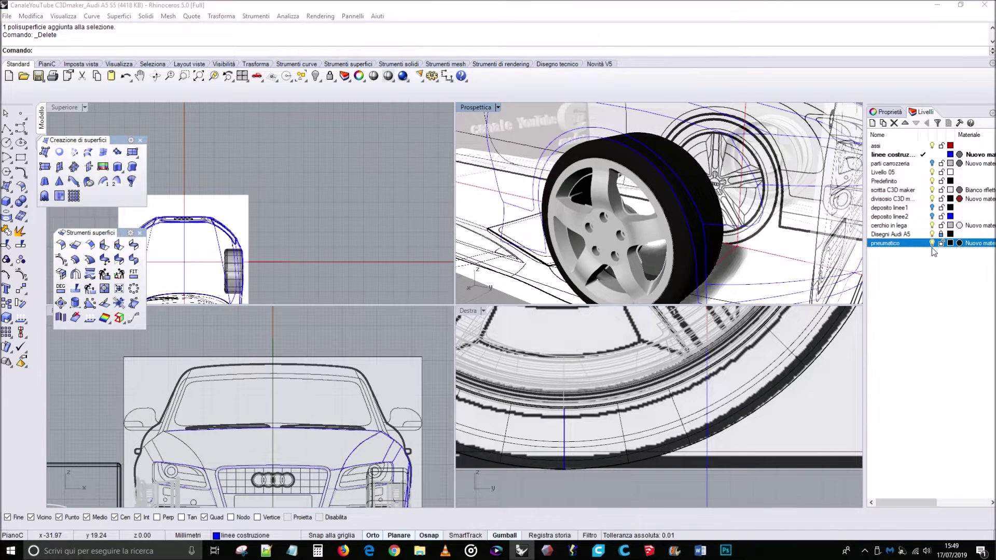
pyautogui.click(490, 248)
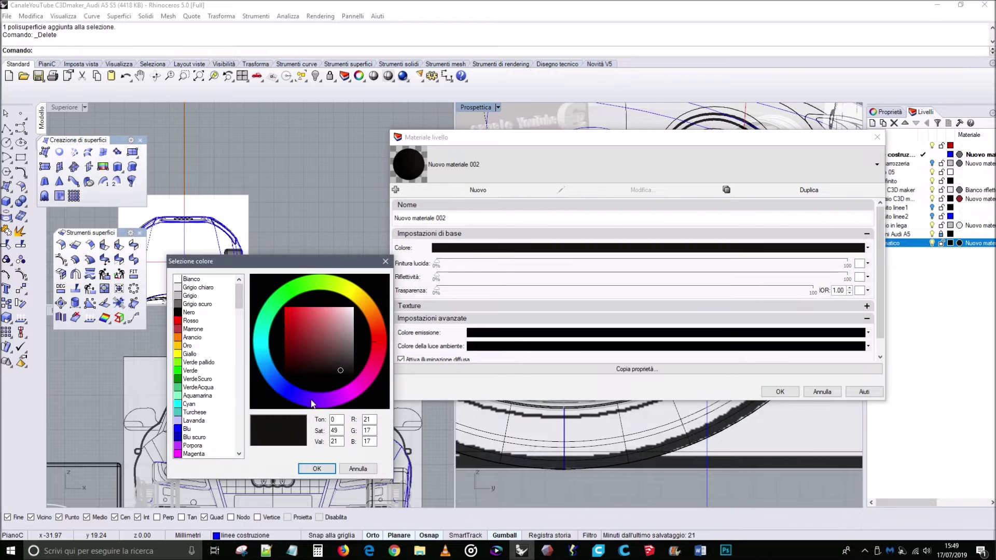
pyautogui.click(340, 369)
pyautogui.moveTo(340, 369); pyautogui.dragTo(317, 369)
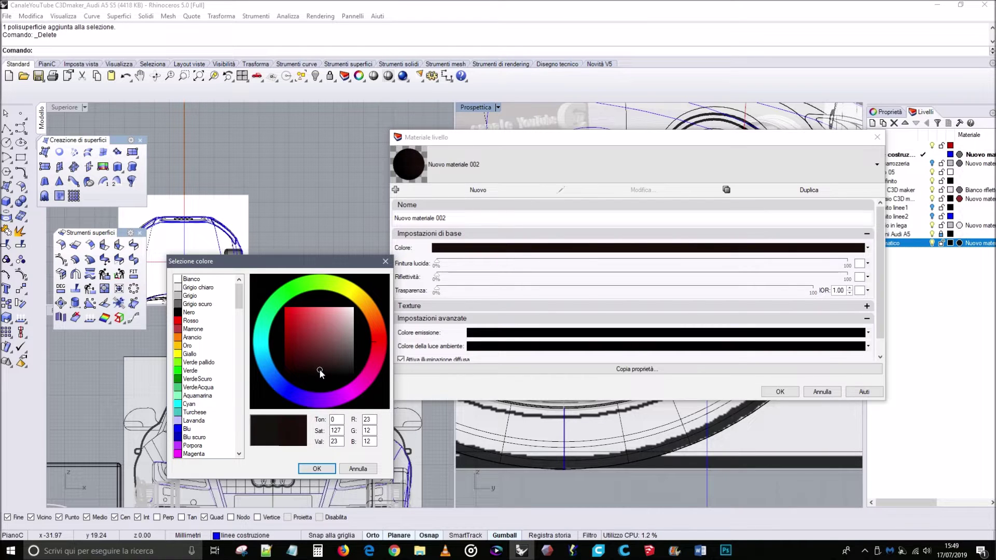
pyautogui.moveTo(324, 370)
pyautogui.mouseDown()
pyautogui.moveTo(332, 386)
pyautogui.moveTo(264, 387)
pyautogui.moveTo(317, 371)
pyautogui.mouseUp()
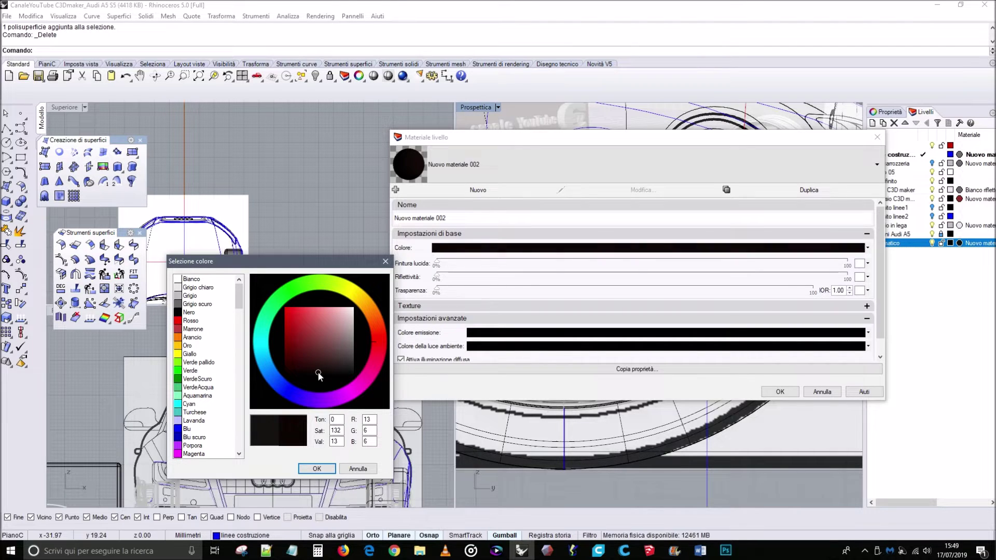
pyautogui.click(316, 468)
pyautogui.click(779, 391)
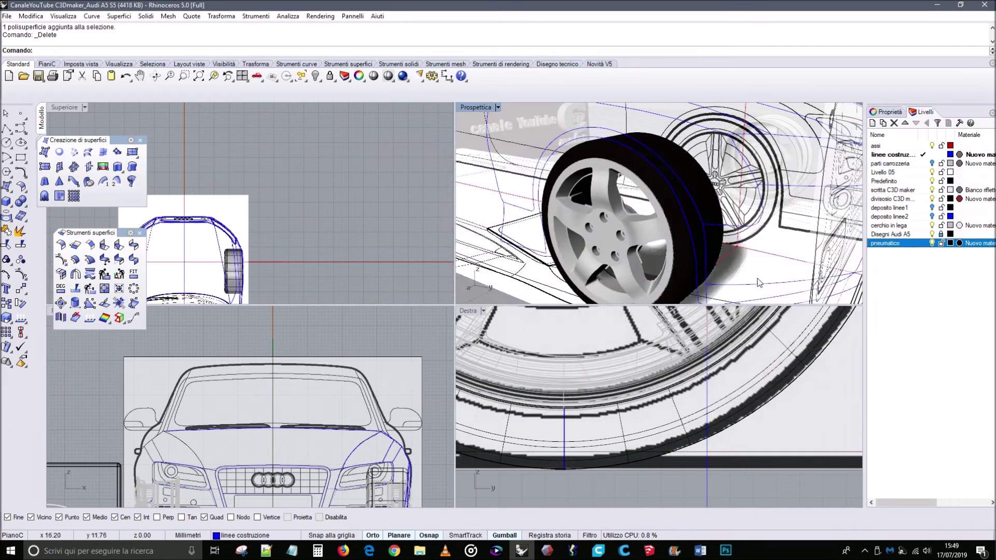
# Mirror the remaining front tyre to the other side of the car, using two points on the vertical centreline in the front view.
pyautogui.moveTo(765, 203); pyautogui.dragTo(686, 184, button='right')
pyautogui.click(685, 181)
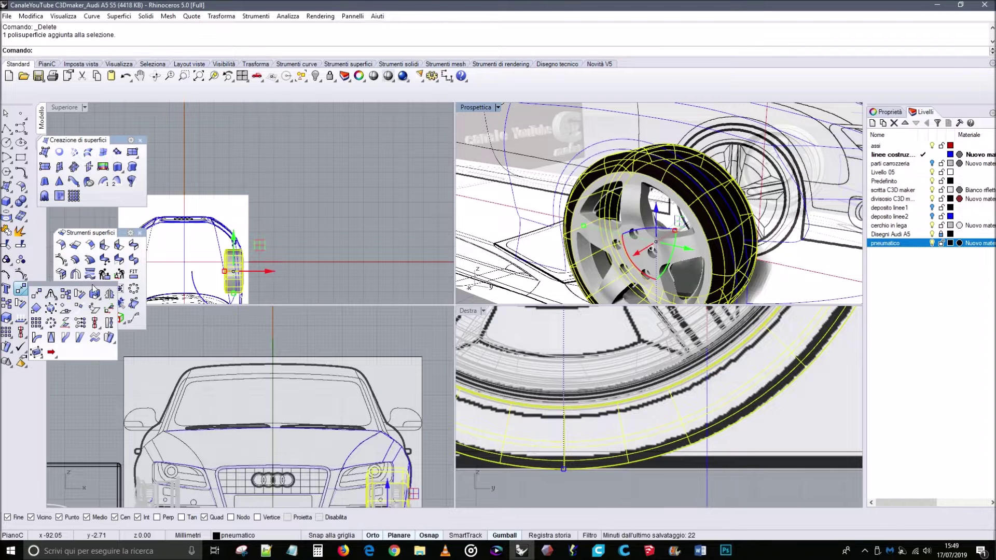
pyautogui.click(21, 301)
pyautogui.moveTo(282, 400); pyautogui.dragTo(288, 301, button='right')
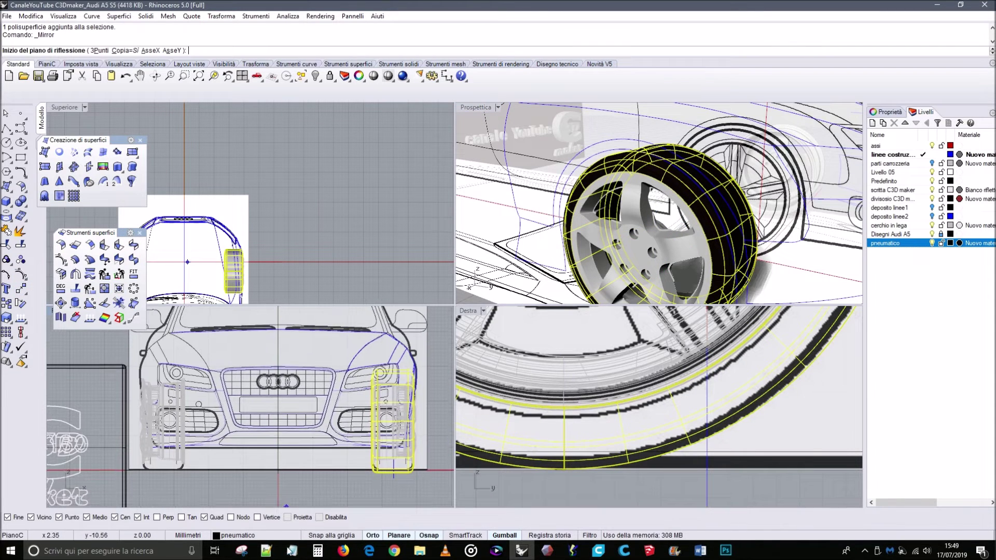
pyautogui.click(278, 484)
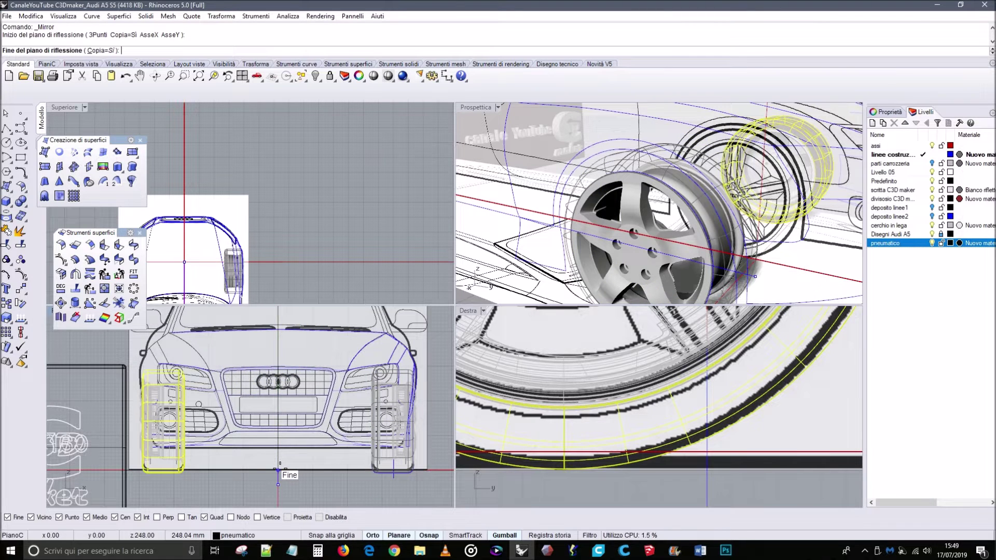
pyautogui.click(280, 469)
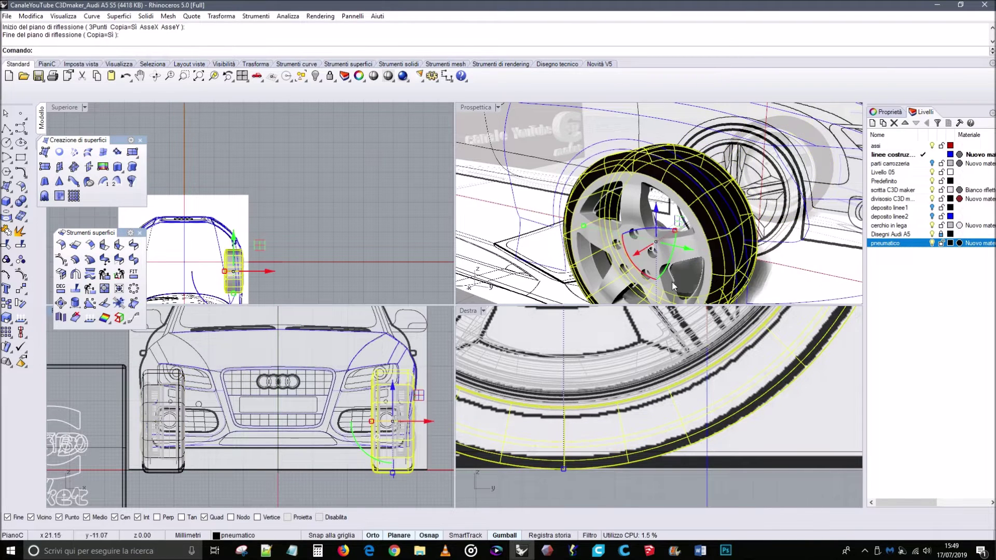
pyautogui.scroll(3, 569, 197)
pyautogui.scroll(-6, 569, 198)
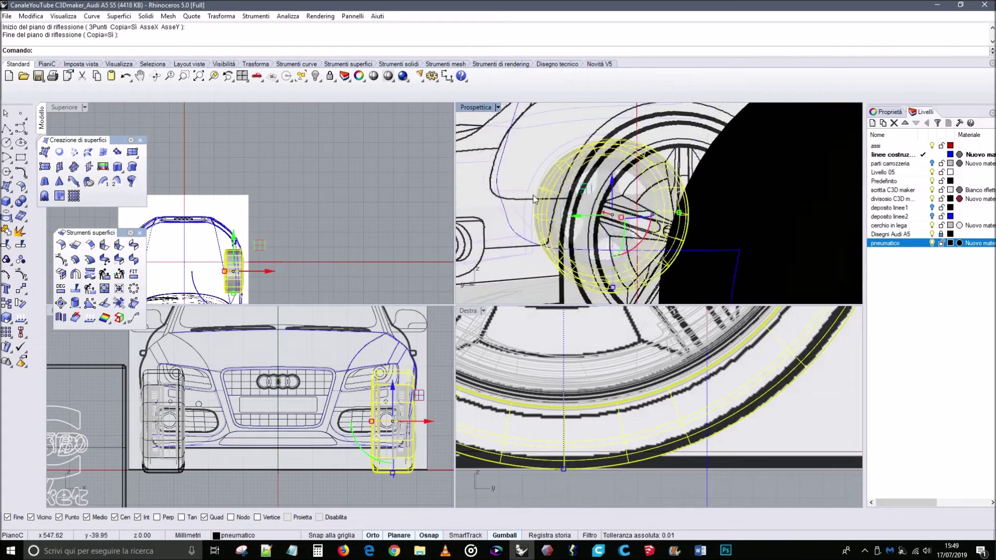
pyautogui.moveTo(586, 220); pyautogui.dragTo(669, 240, button='right')
pyautogui.click(424, 177)
# Switch the perspective view to the Ombreggiata display mode and view the front wheel from the side.
pyautogui.moveTo(576, 212); pyautogui.dragTo(843, 244, button='right')
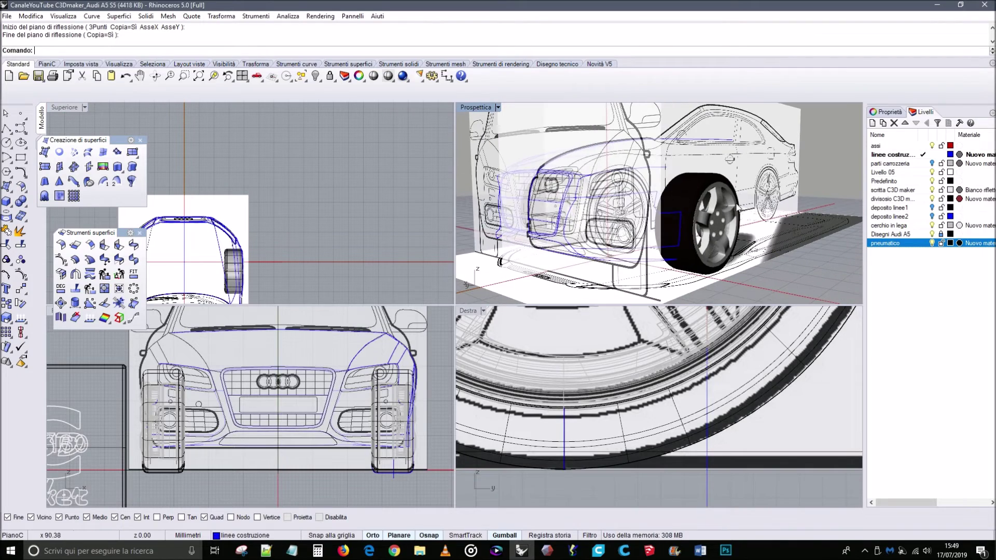
pyautogui.click(498, 107)
pyautogui.click(495, 146)
pyautogui.moveTo(778, 213); pyautogui.dragTo(689, 215, button='right')
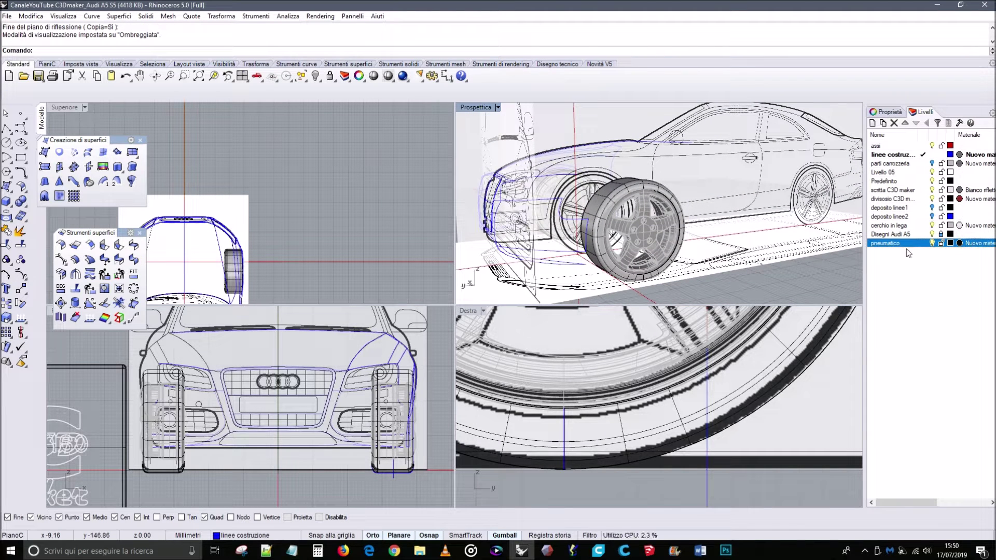
# Turn the pneumatico layer off and back on to check which objects it contains.
pyautogui.click(932, 242)
pyautogui.click(932, 243)
pyautogui.click(931, 243)
pyautogui.click(932, 243)
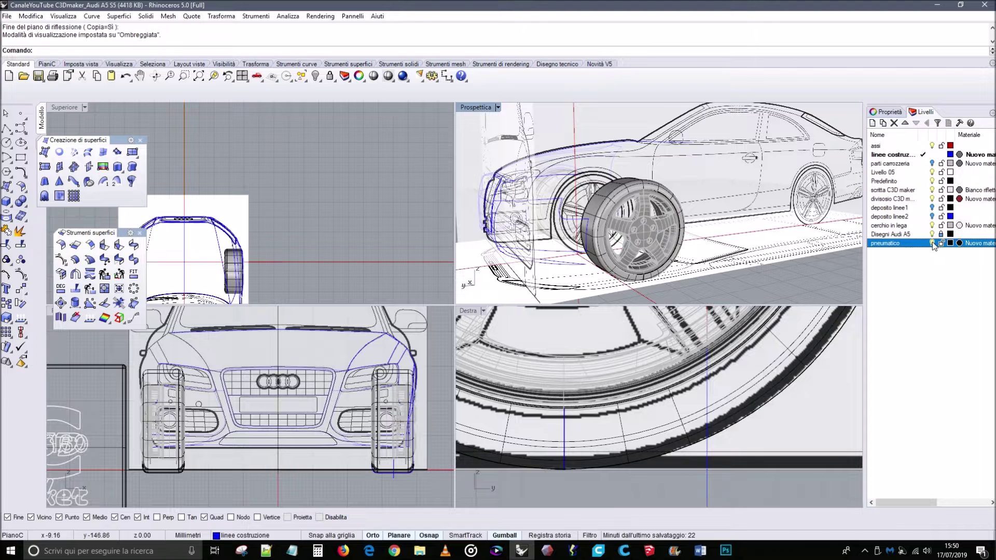
pyautogui.click(932, 243)
pyautogui.click(932, 242)
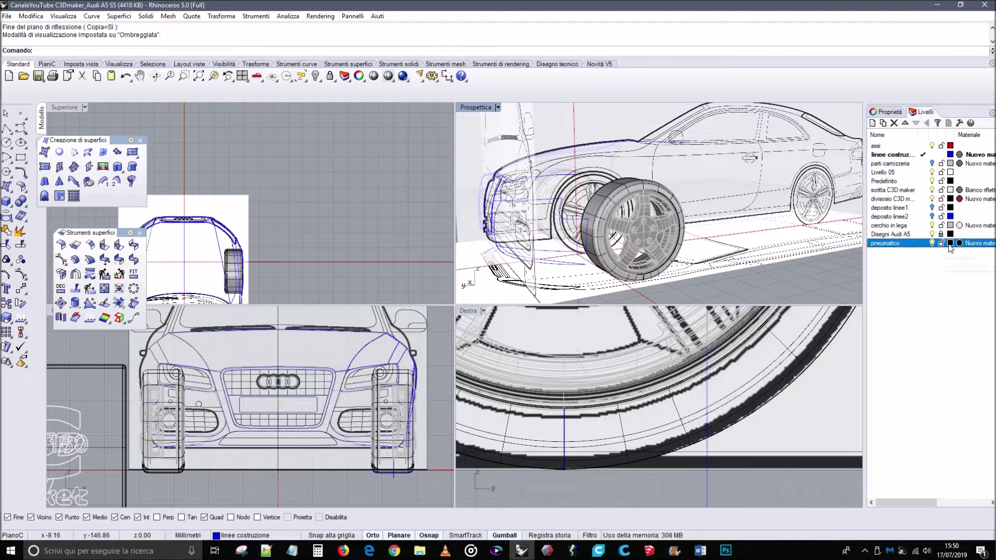
# Reapply Nero as the pneumatico layer's display colour.
pyautogui.click(950, 242)
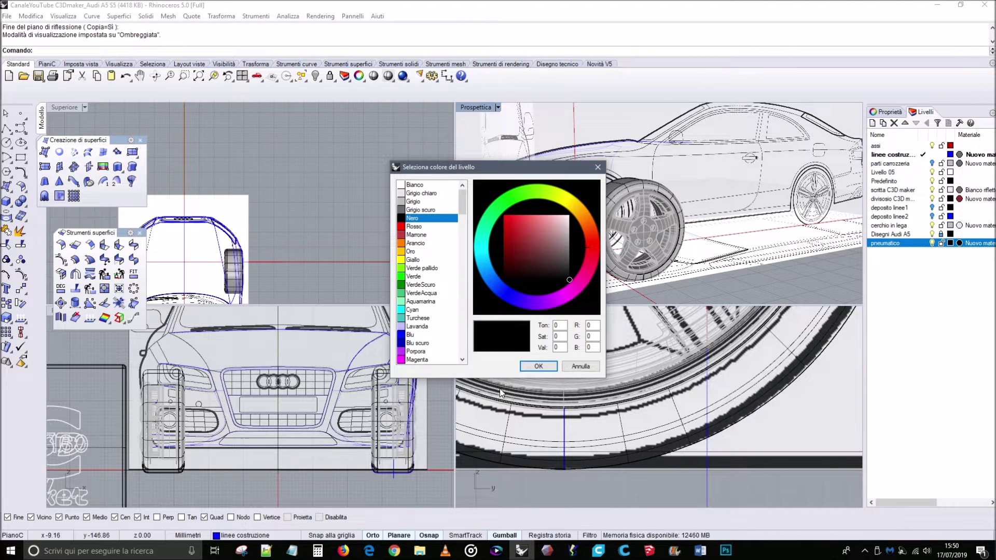
pyautogui.click(538, 367)
pyautogui.click(950, 243)
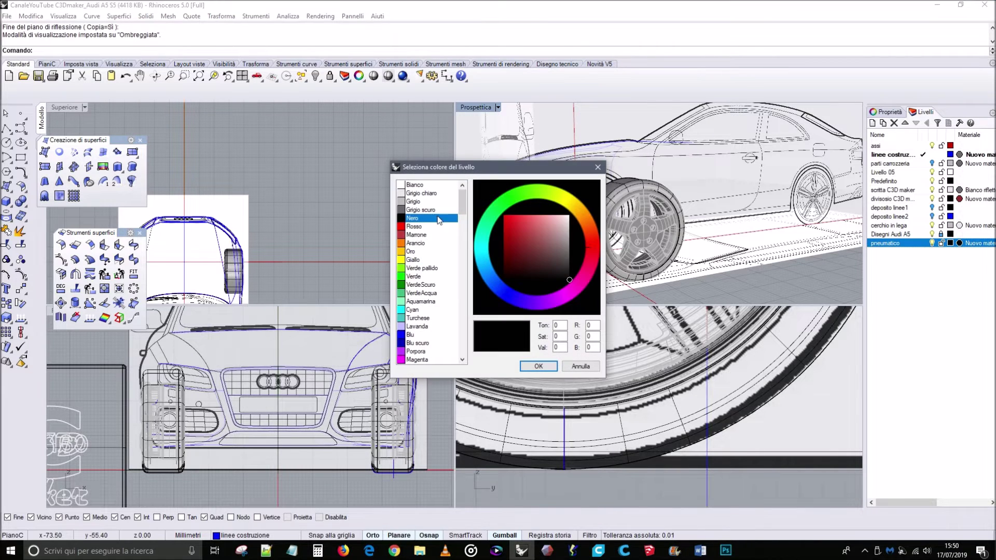
pyautogui.click(422, 209)
pyautogui.click(421, 217)
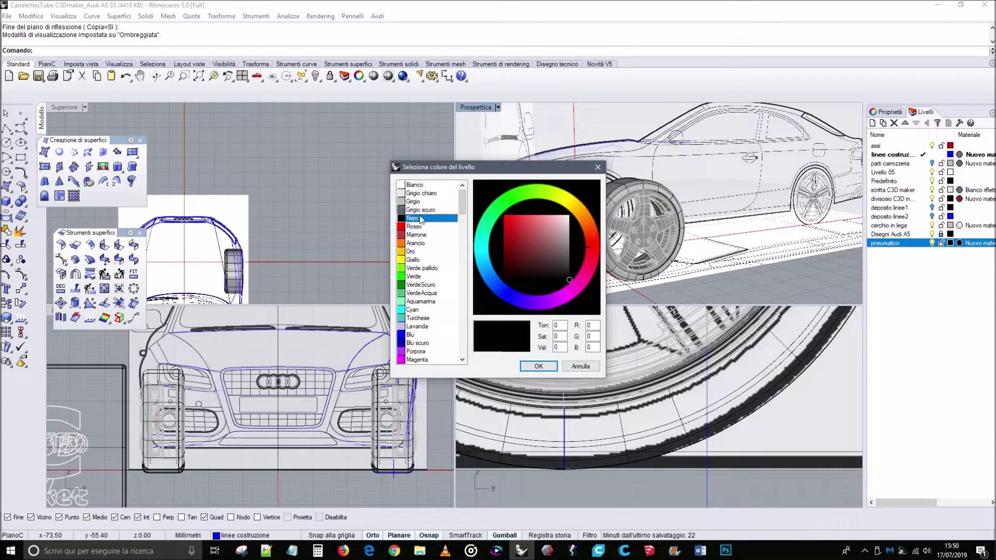
pyautogui.click(537, 366)
# Examine the shaded front wheel up close in the perspective view and show any hidden objects.
pyautogui.moveTo(713, 227); pyautogui.dragTo(592, 205, button='right')
pyautogui.click(498, 108)
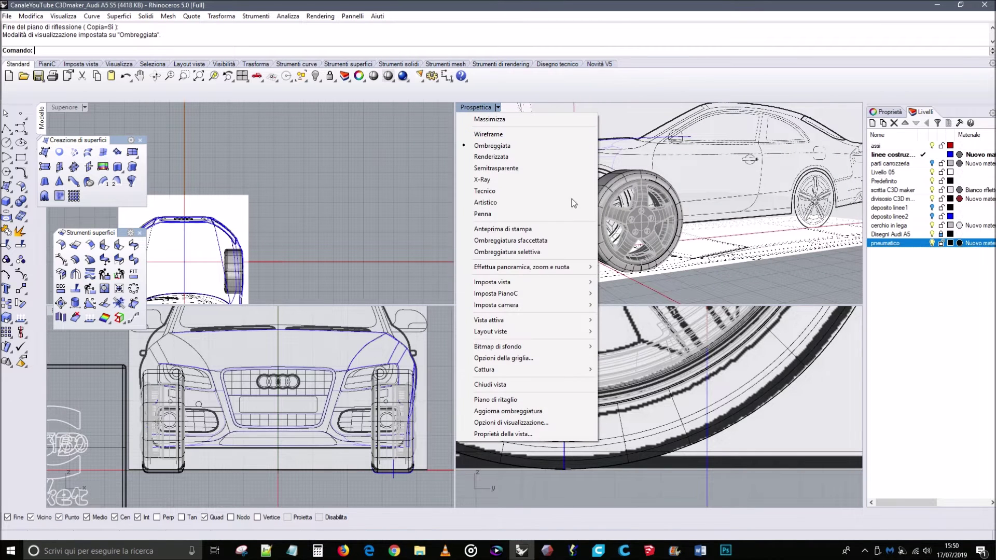
pyautogui.click(781, 276)
pyautogui.scroll(5, 593, 163)
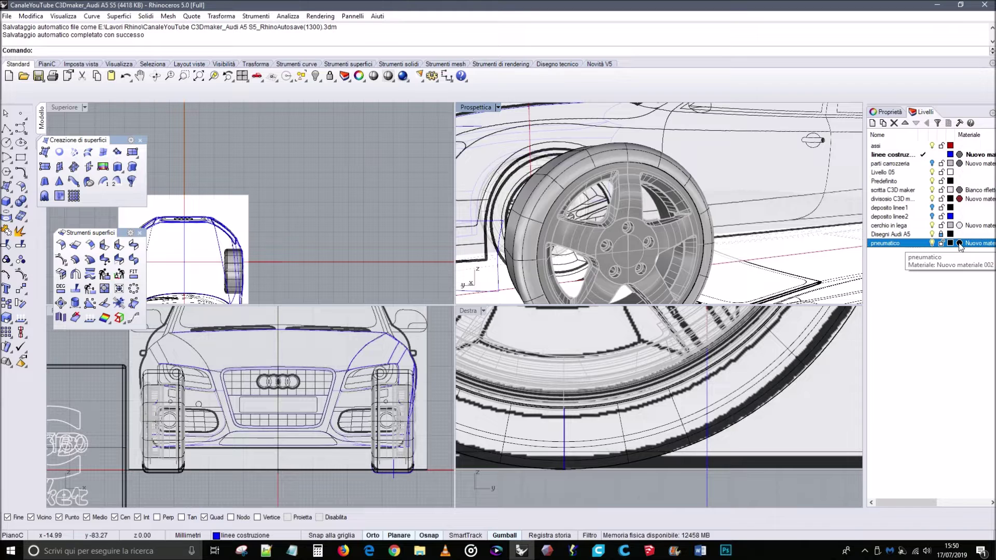
pyautogui.moveTo(586, 193); pyautogui.dragTo(674, 197, button='right')
pyautogui.scroll(-5, 635, 184)
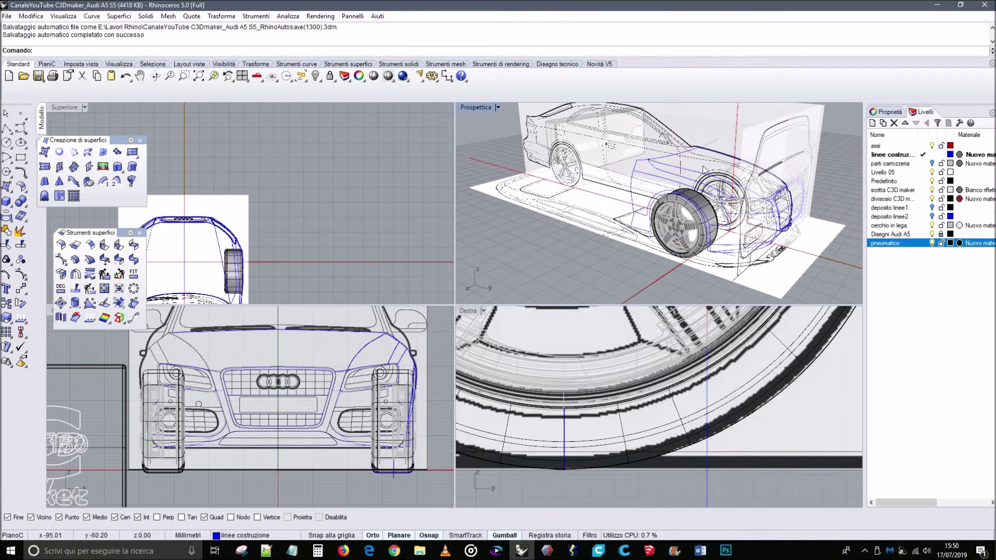
pyautogui.rightClick(316, 78)
pyautogui.moveTo(662, 176); pyautogui.dragTo(809, 192, button='right')
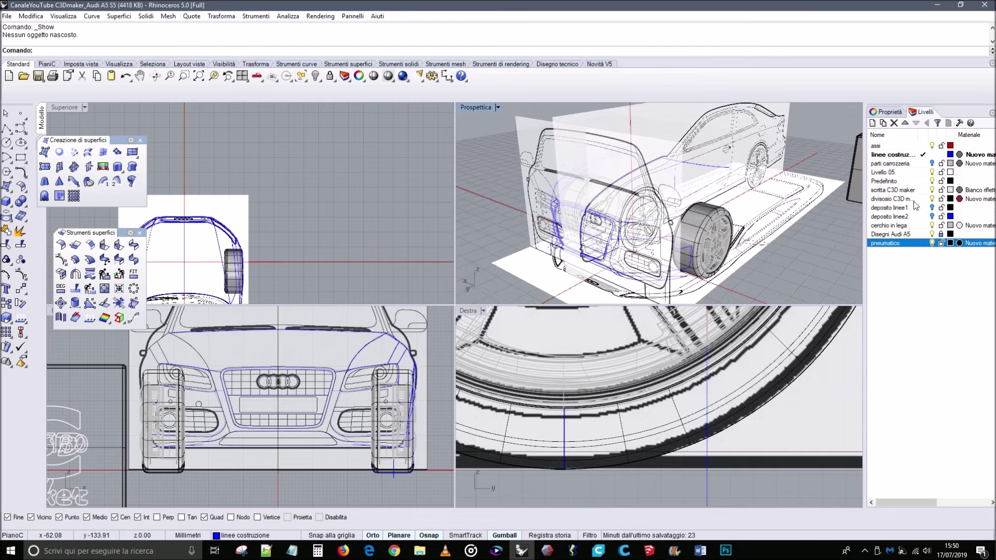
# Toggle the parti carrozzeria layer's visibility and leave it on to show the body panels with the wheels.
pyautogui.click(932, 164)
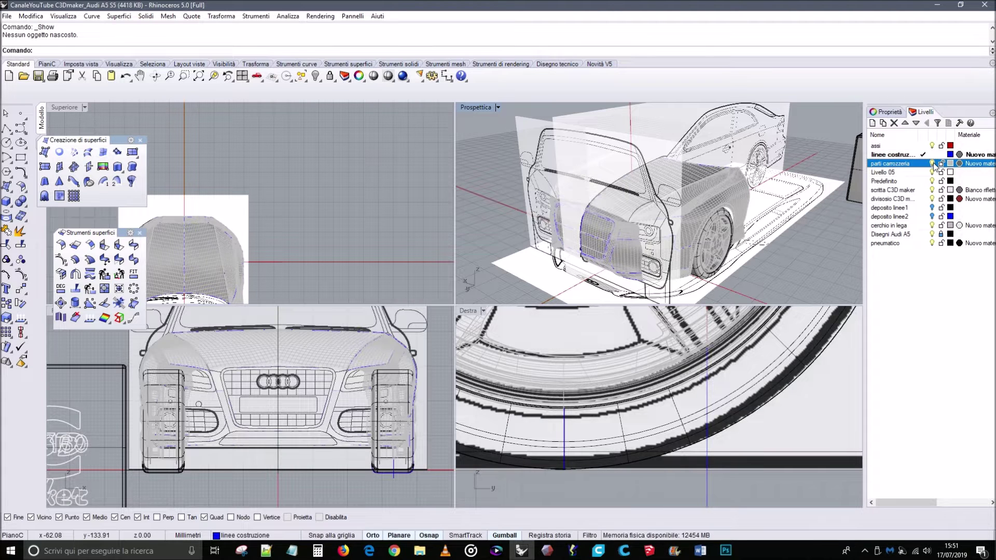
pyautogui.click(932, 164)
pyautogui.moveTo(597, 210); pyautogui.dragTo(699, 191, button='right')
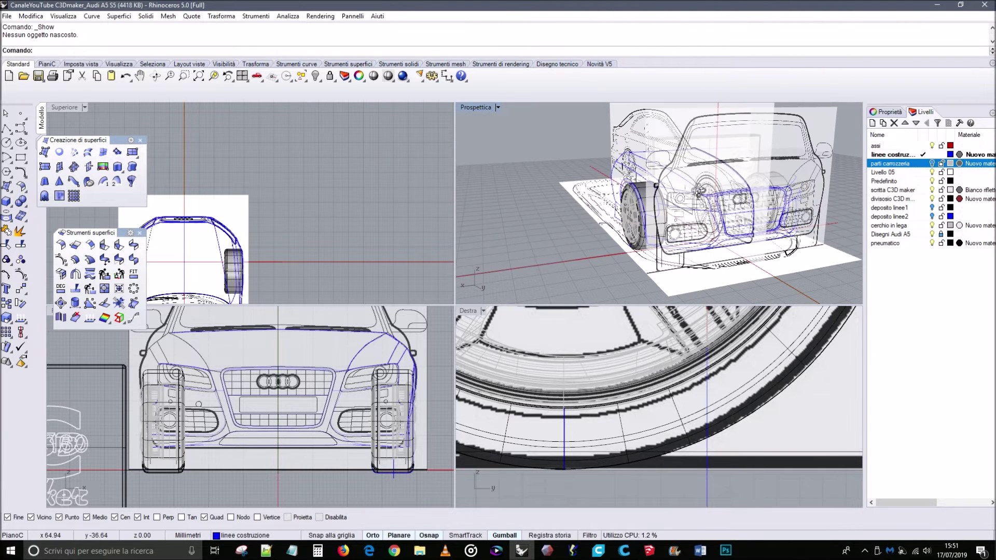
pyautogui.click(932, 164)
pyautogui.moveTo(568, 165); pyautogui.dragTo(654, 174, button='right')
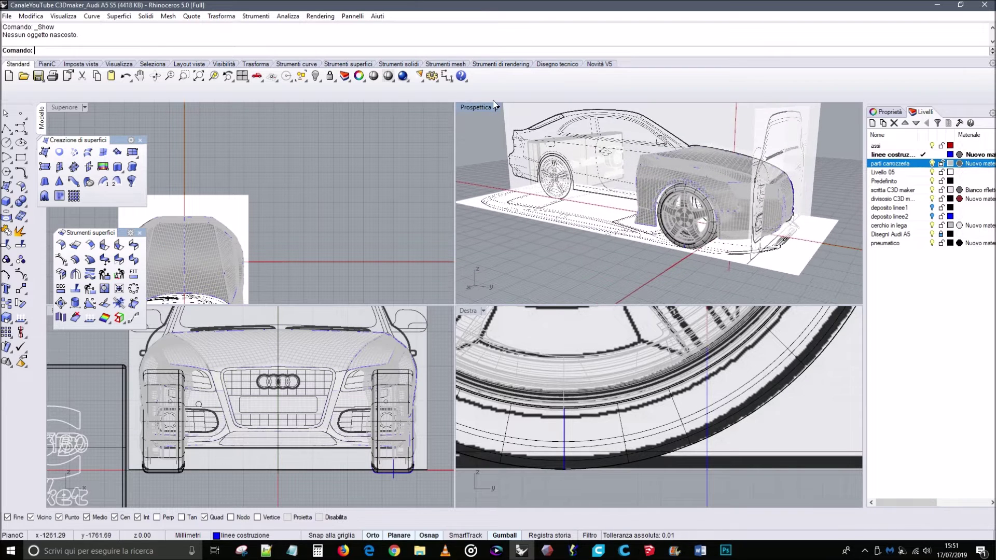
# Switch the perspective view to the Renderizzata display mode and inspect the tyre inside the front wheel arch.
pyautogui.click(498, 107)
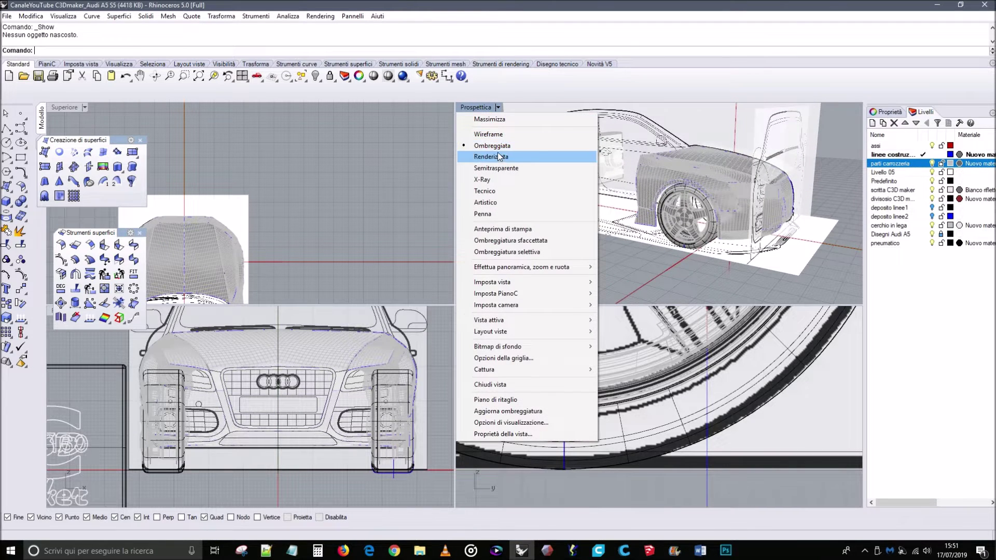
pyautogui.click(497, 154)
pyautogui.moveTo(662, 205)
pyautogui.mouseDown(button='right')
pyautogui.moveTo(725, 181)
pyautogui.moveTo(609, 186)
pyautogui.moveTo(457, 168)
pyautogui.moveTo(833, 186)
pyautogui.moveTo(431, 186)
pyautogui.mouseUp(button='right')
pyautogui.scroll(3, 722, 181)
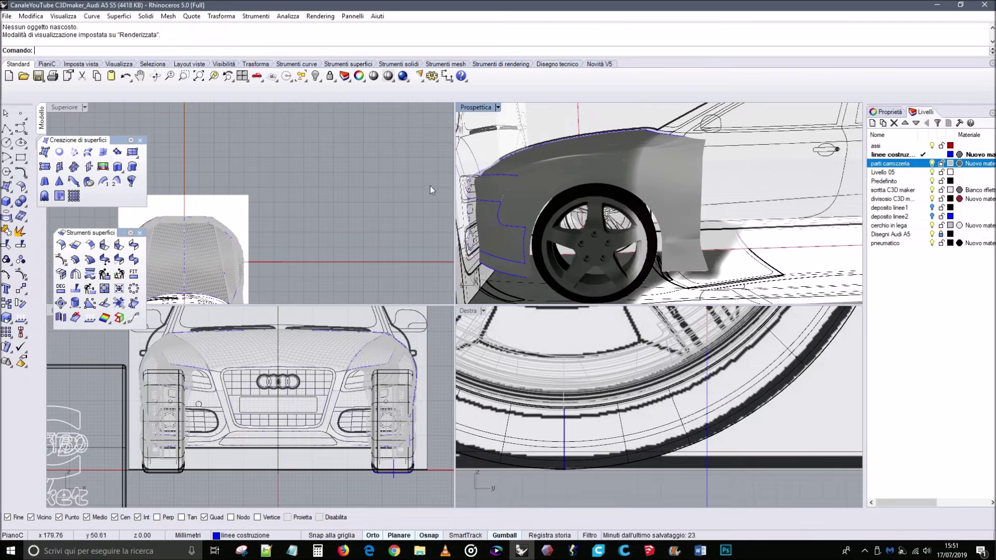
pyautogui.moveTo(537, 179); pyautogui.dragTo(796, 204, button='right')
pyautogui.scroll(-4, 758, 203)
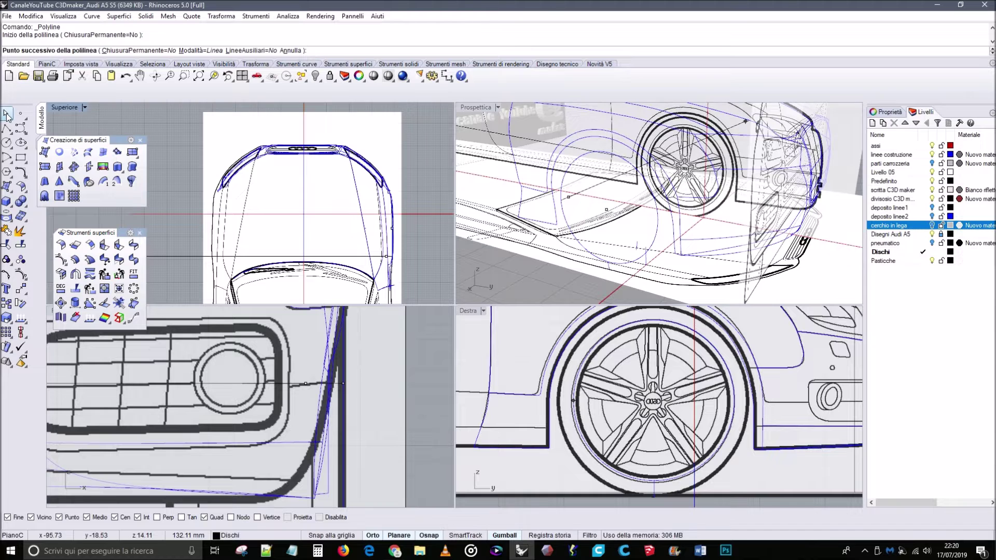
# End the polyline and move the short line on the Dischi layer along the Y axis toward the front wheel's hub.
pyautogui.click(6, 116)
pyautogui.click(580, 203)
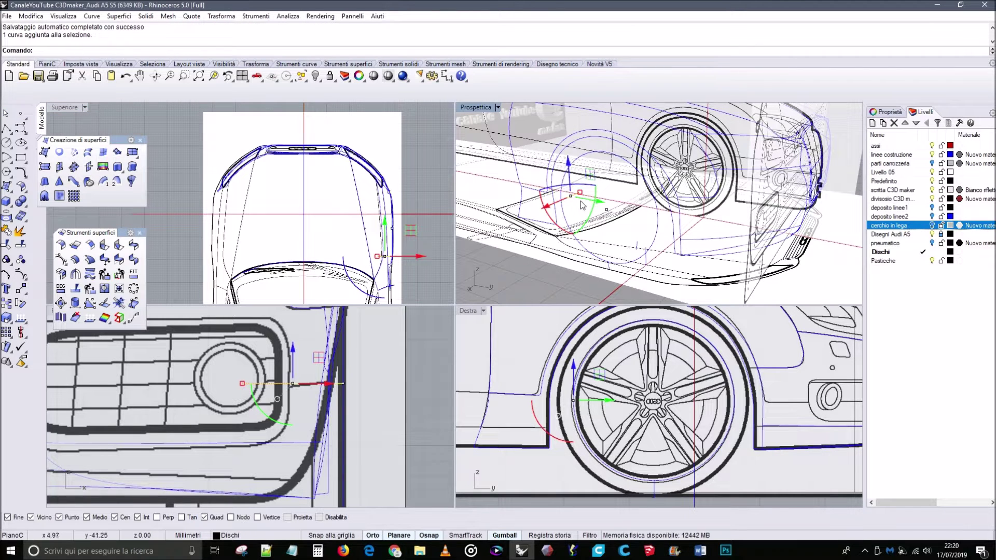
pyautogui.moveTo(586, 205); pyautogui.dragTo(622, 212)
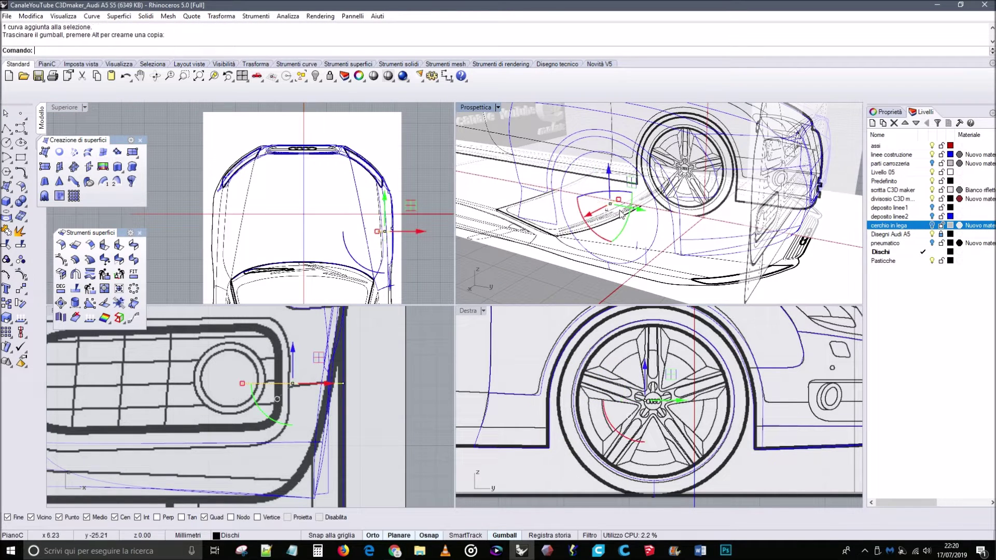
# Center the short axis line on the front wheel's hub in the side view and shift it inward along the X axis.
pyautogui.scroll(3, 674, 412)
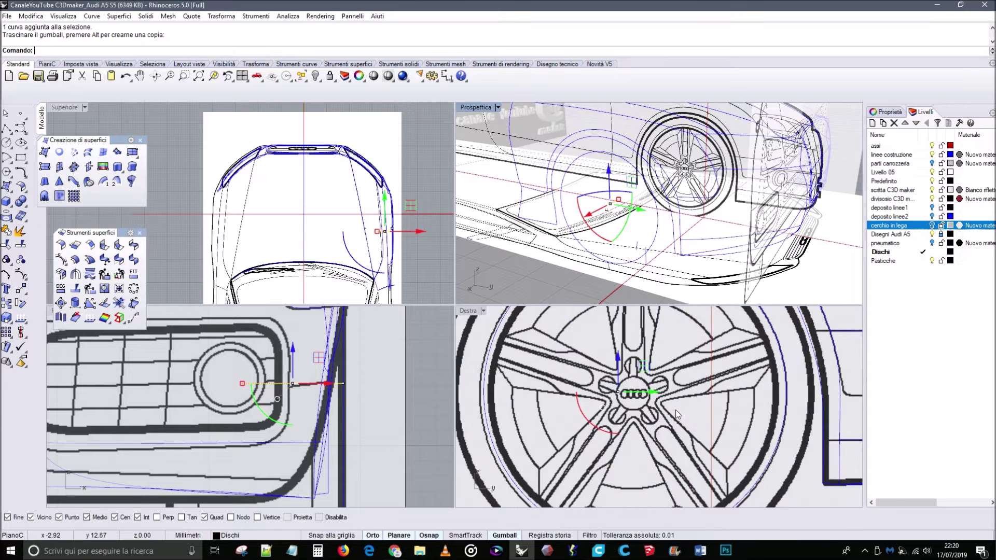
pyautogui.moveTo(629, 400); pyautogui.dragTo(629, 396)
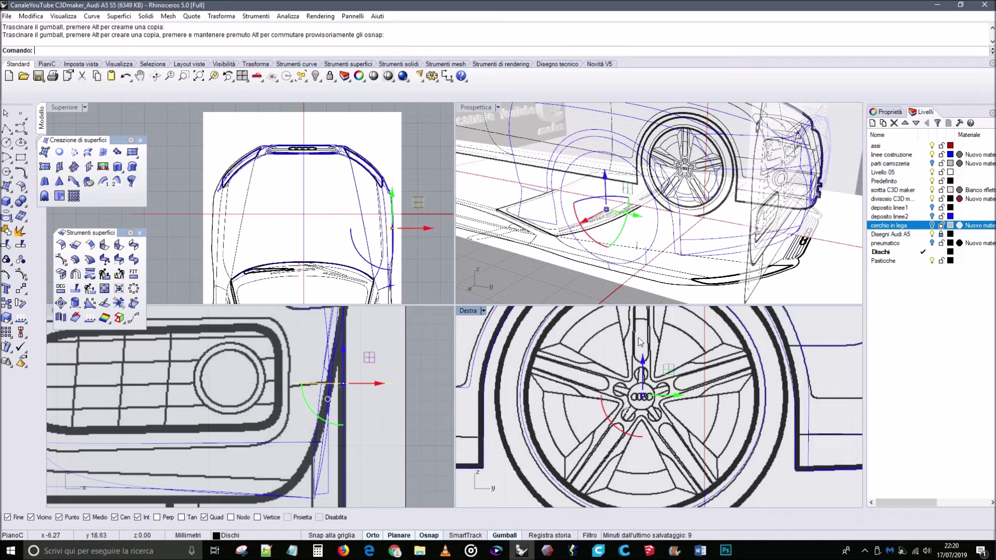
pyautogui.click(603, 214)
pyautogui.moveTo(603, 214); pyautogui.dragTo(580, 220, button='right')
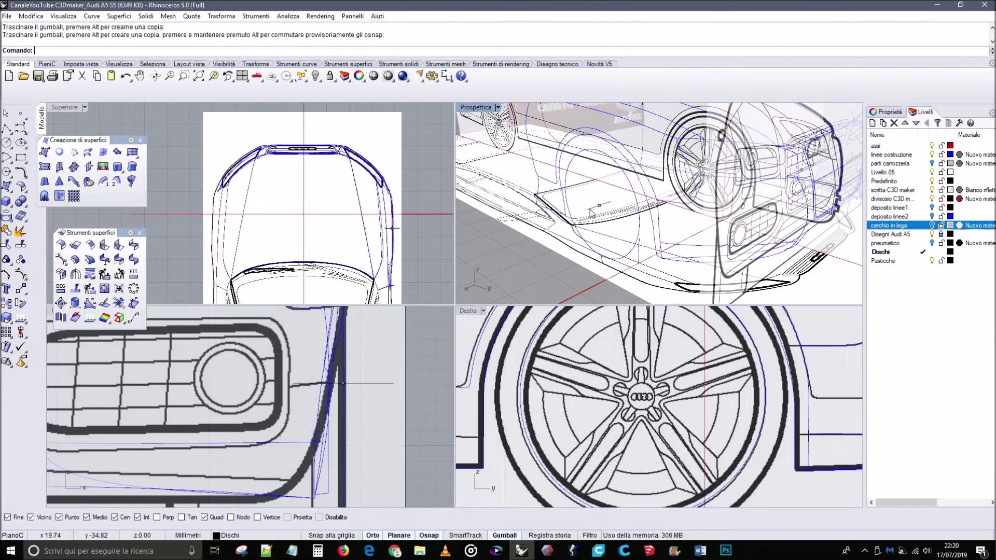
pyautogui.click(580, 220)
pyautogui.moveTo(581, 219); pyautogui.dragTo(568, 223)
pyautogui.click(540, 259)
pyautogui.moveTo(578, 228); pyautogui.dragTo(621, 212, button='right')
pyautogui.click(621, 214)
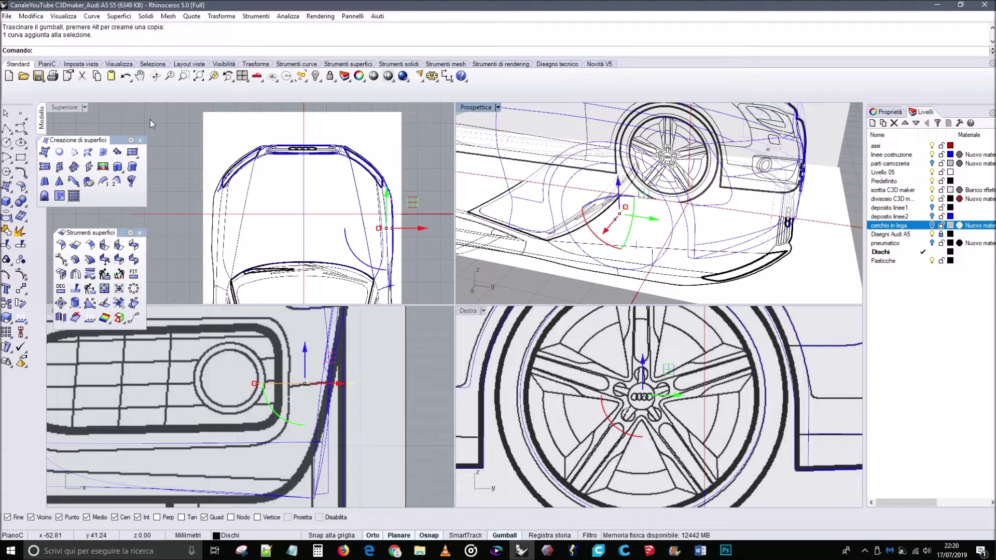
# Start the brake disc half-profile as a polyline on the axis line, stepping inward about 0.9 mm and rising to the disc's outer edge.
pyautogui.click(6, 128)
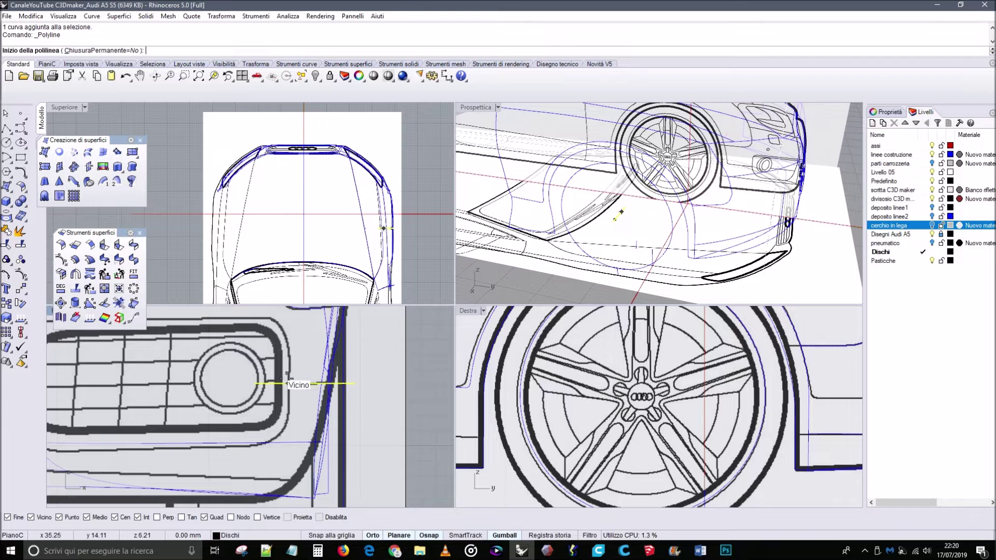
pyautogui.click(286, 384)
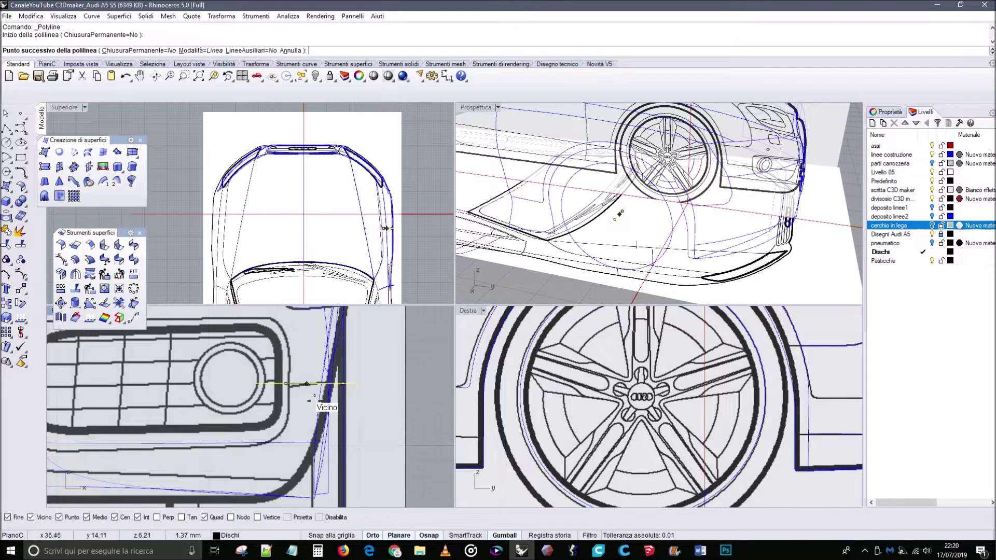
pyautogui.click(288, 359)
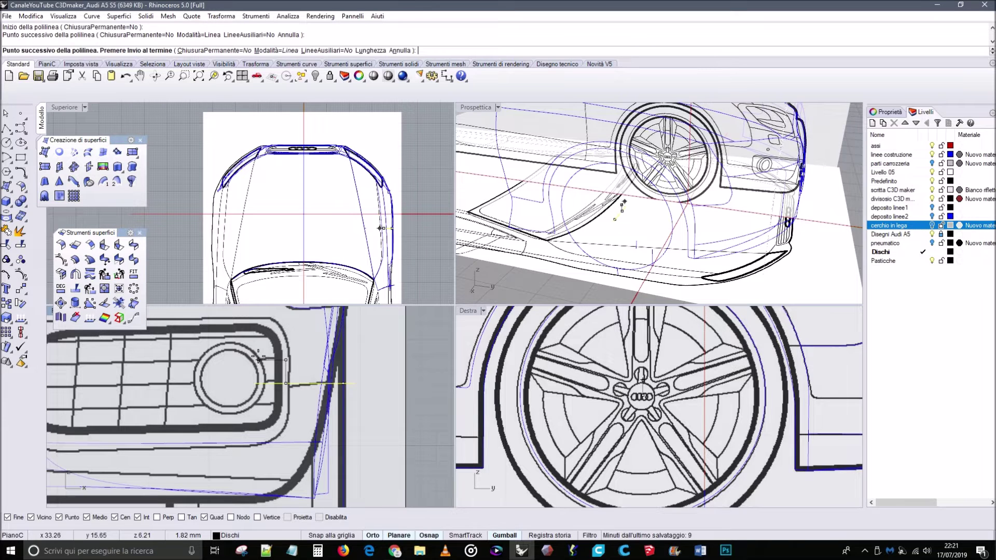
pyautogui.click(272, 359)
pyautogui.moveTo(273, 359); pyautogui.dragTo(278, 406, button='right')
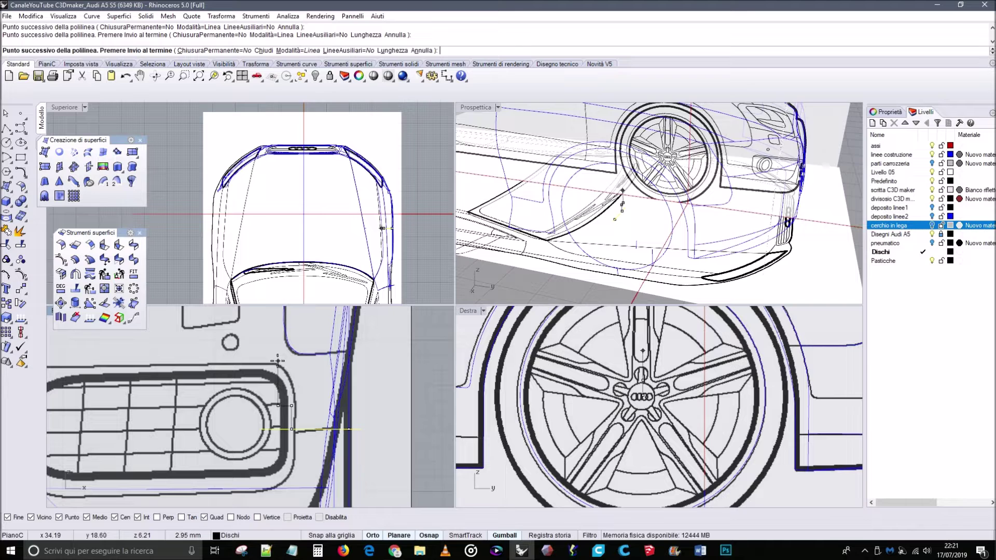
pyautogui.click(279, 344)
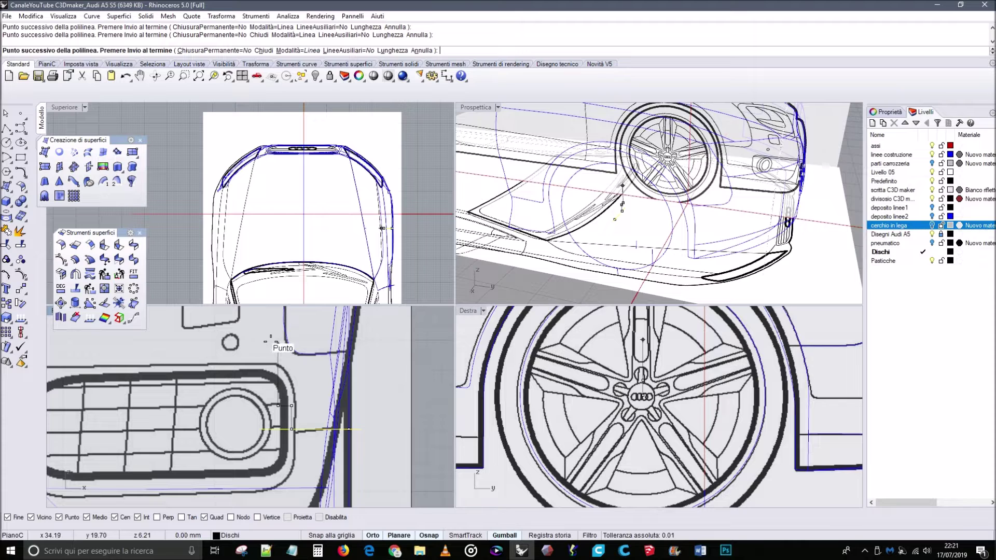
# Add a small notch across the profile's outer edge, bring the polyline straight down to the axis line and end it.
pyautogui.scroll(4, 269, 340)
pyautogui.click(272, 347)
pyautogui.click(261, 361)
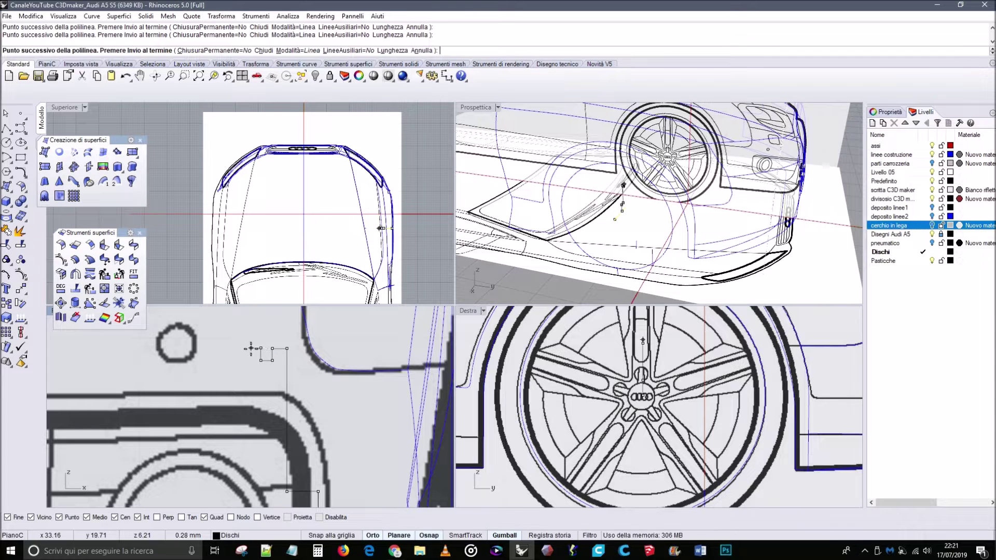
pyautogui.click(251, 348)
pyautogui.moveTo(256, 397); pyautogui.dragTo(257, 333, button='right')
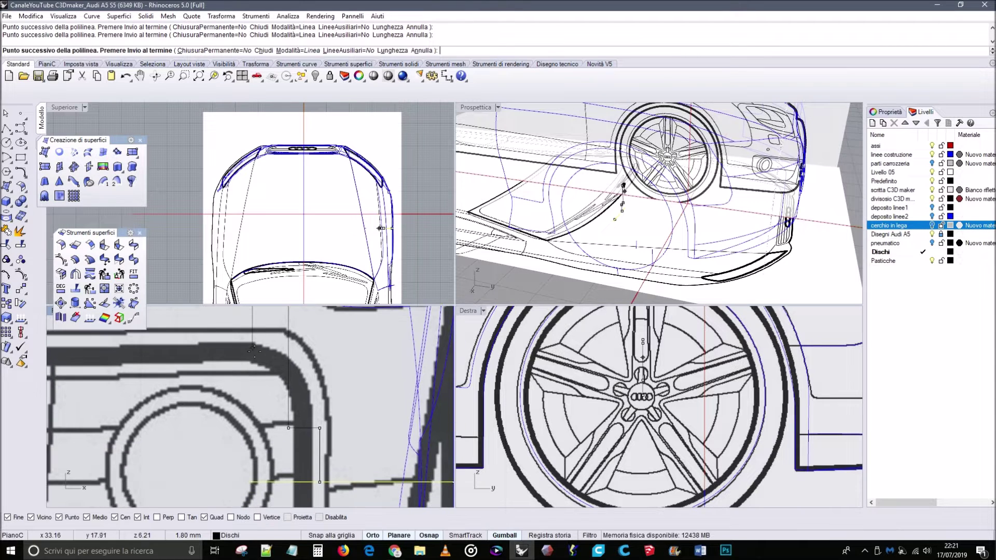
pyautogui.click(253, 481)
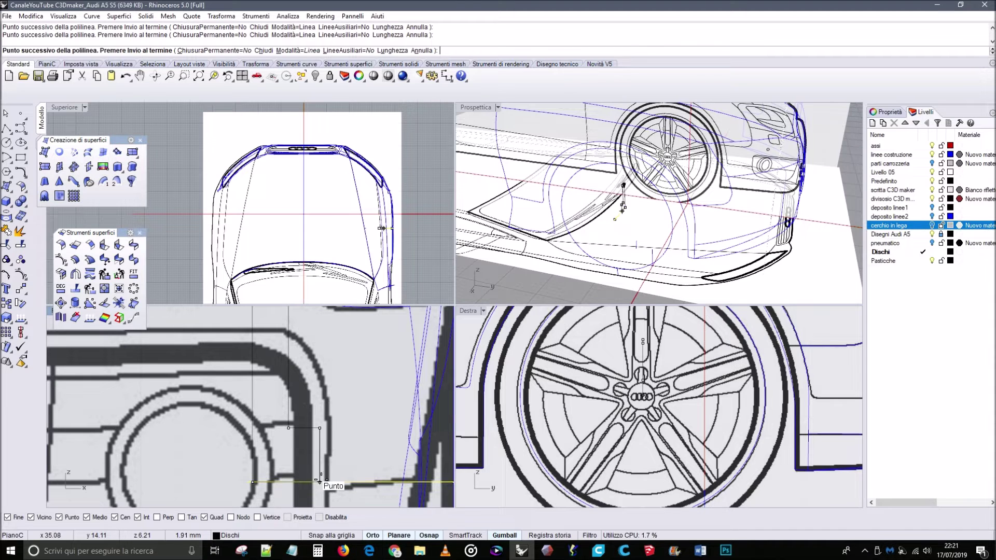
pyautogui.rightClick(286, 465)
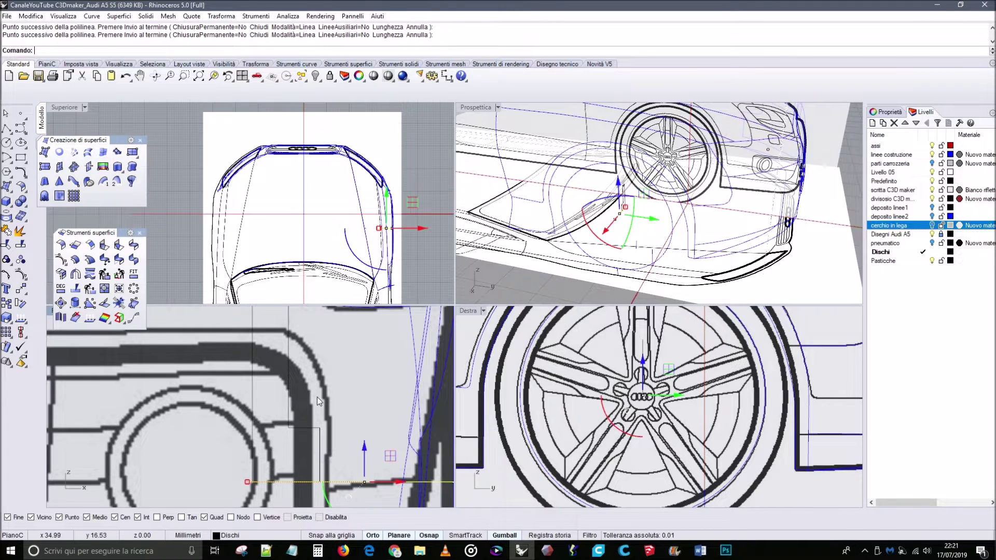
# Toggle the cerchio in lega layer to compare the disc profile with the alloy rim, and leave the layer hidden.
pyautogui.scroll(-2, 316, 396)
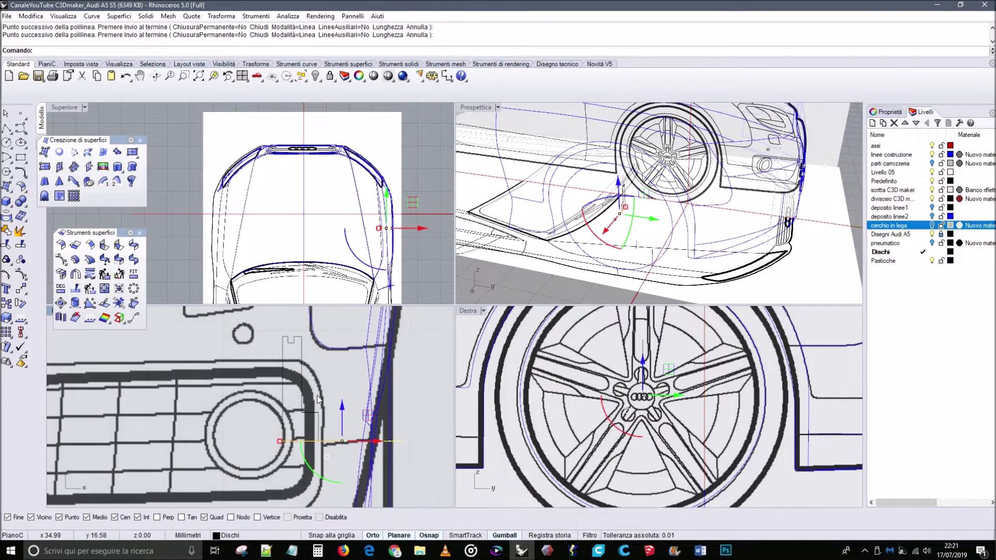
pyautogui.click(302, 372)
pyautogui.press('Escape')
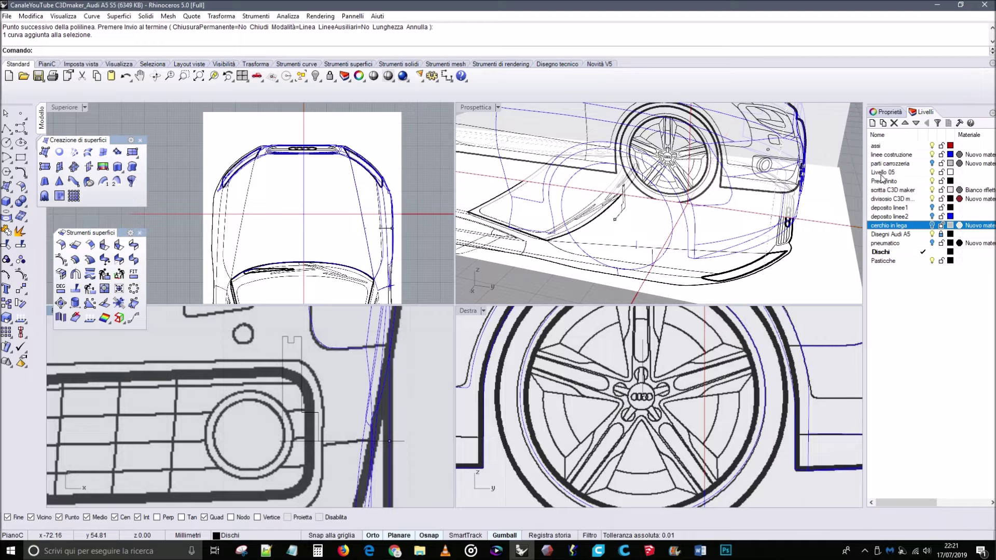
pyautogui.click(932, 225)
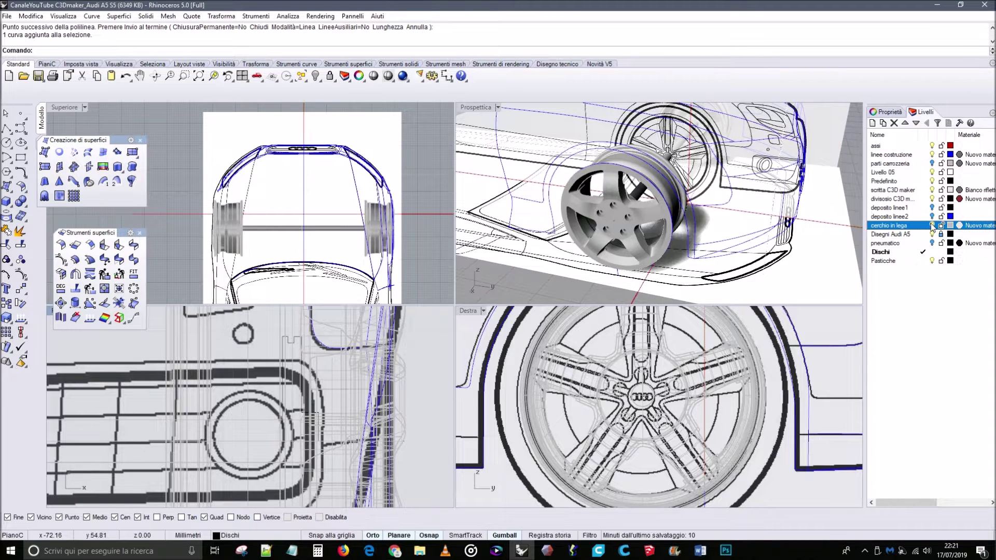
pyautogui.click(932, 225)
pyautogui.click(931, 225)
pyautogui.click(931, 225)
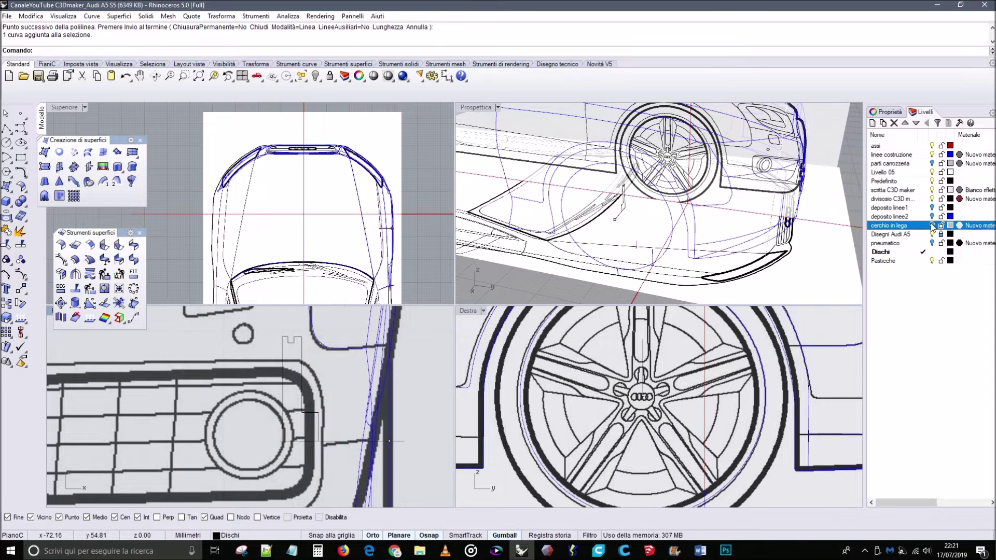
# Stretch the disc profile vertically away from the axis and revolve it 360 degrees around the hub's axis line.
pyautogui.click(298, 350)
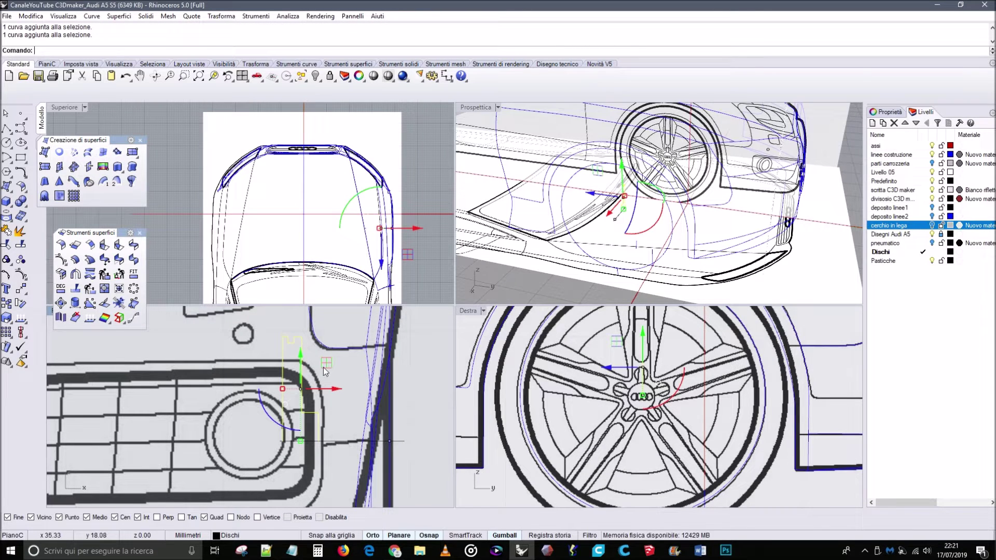
pyautogui.moveTo(301, 440)
pyautogui.mouseDown()
pyautogui.moveTo(303, 452)
pyautogui.moveTo(319, 440)
pyautogui.mouseUp()
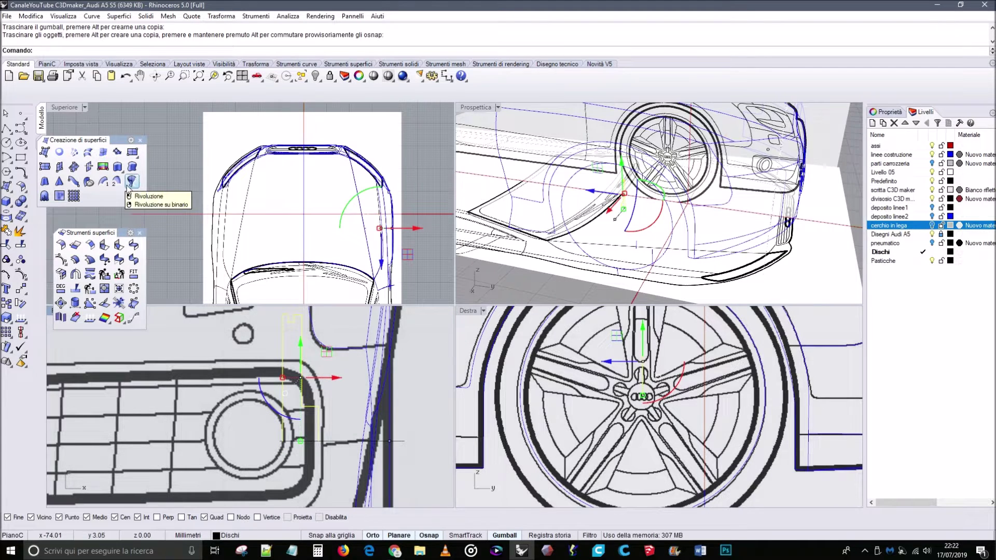
pyautogui.click(129, 184)
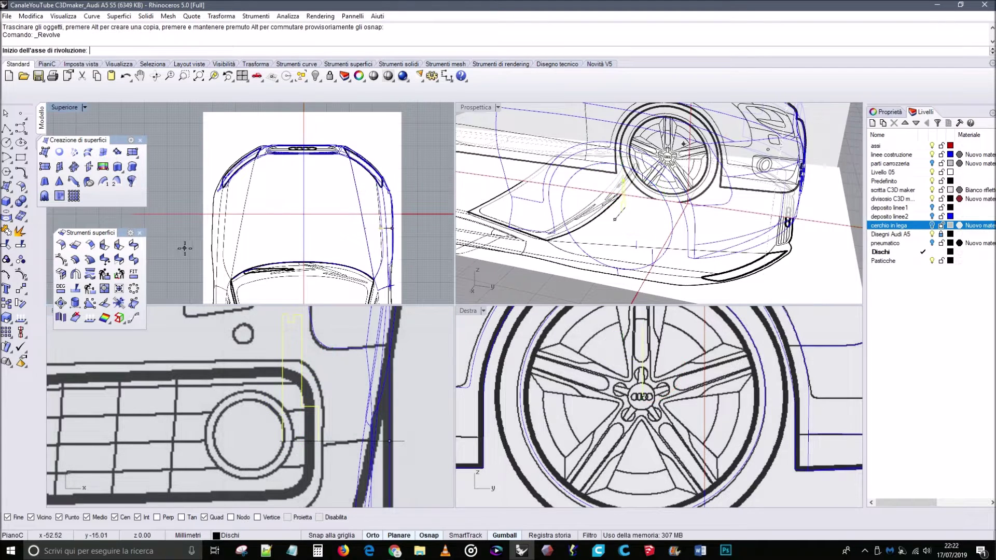
pyautogui.click(318, 441)
pyautogui.click(418, 441)
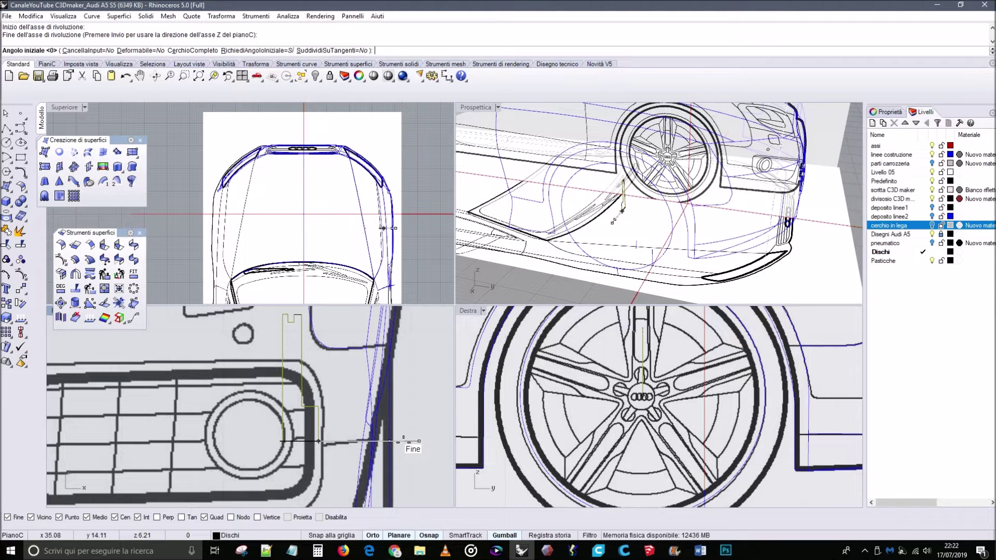
pyautogui.write('360')
pyautogui.press('Return')
pyautogui.press('Return')
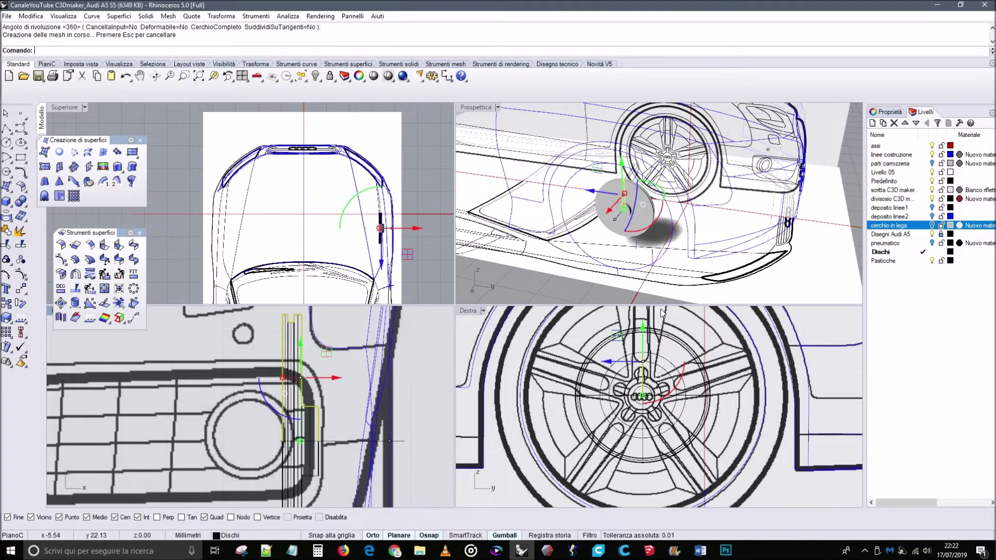
# Inspect the revolved brake disc in the perspective view and close the floating Creazione di superfici toolbar.
pyautogui.moveTo(757, 248)
pyautogui.mouseDown(button='right')
pyautogui.moveTo(551, 242)
pyautogui.moveTo(837, 197)
pyautogui.moveTo(809, 198)
pyautogui.moveTo(726, 243)
pyautogui.moveTo(645, 224)
pyautogui.moveTo(630, 200)
pyautogui.mouseUp(button='right')
pyautogui.scroll(8, 623, 200)
pyautogui.scroll(-6, 631, 200)
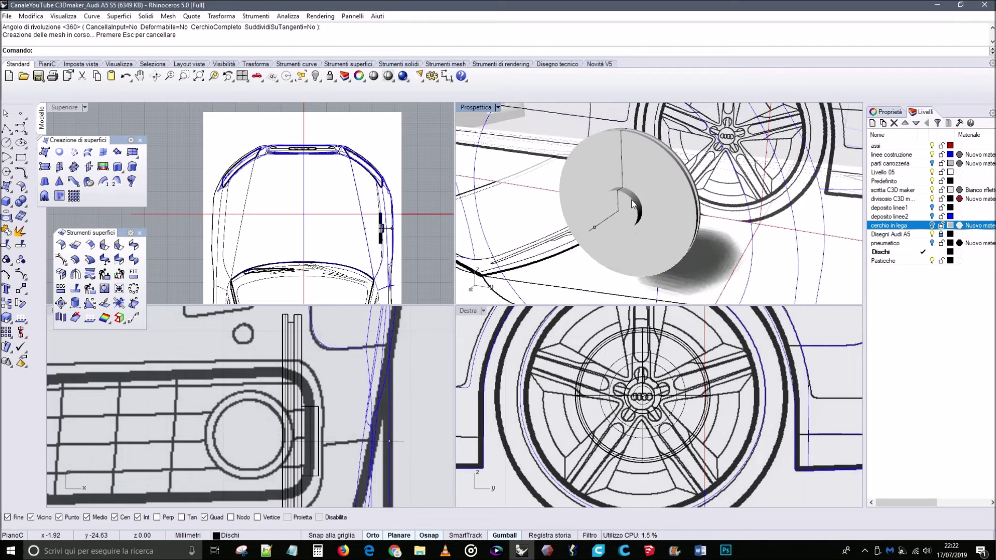
pyautogui.moveTo(679, 199); pyautogui.dragTo(658, 198, button='right')
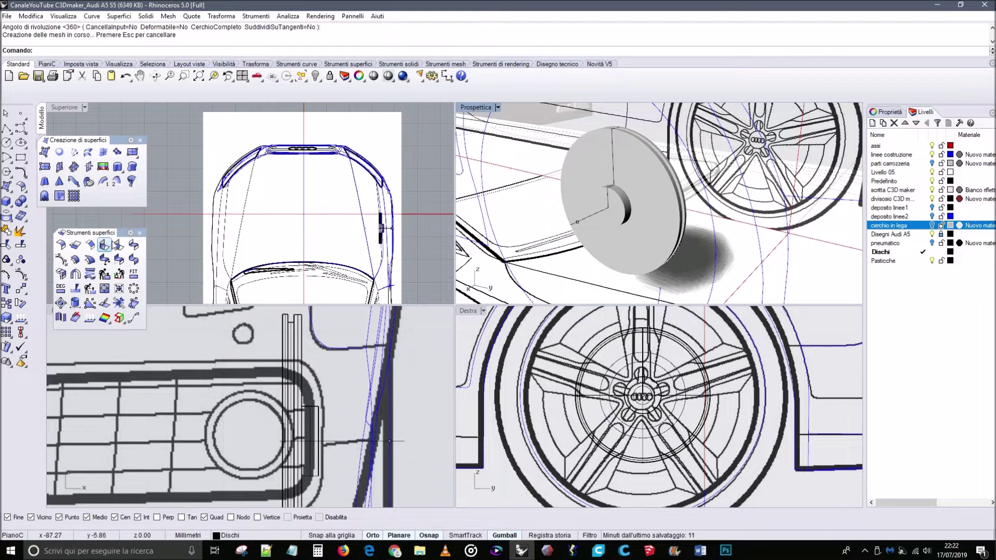
pyautogui.click(26, 191)
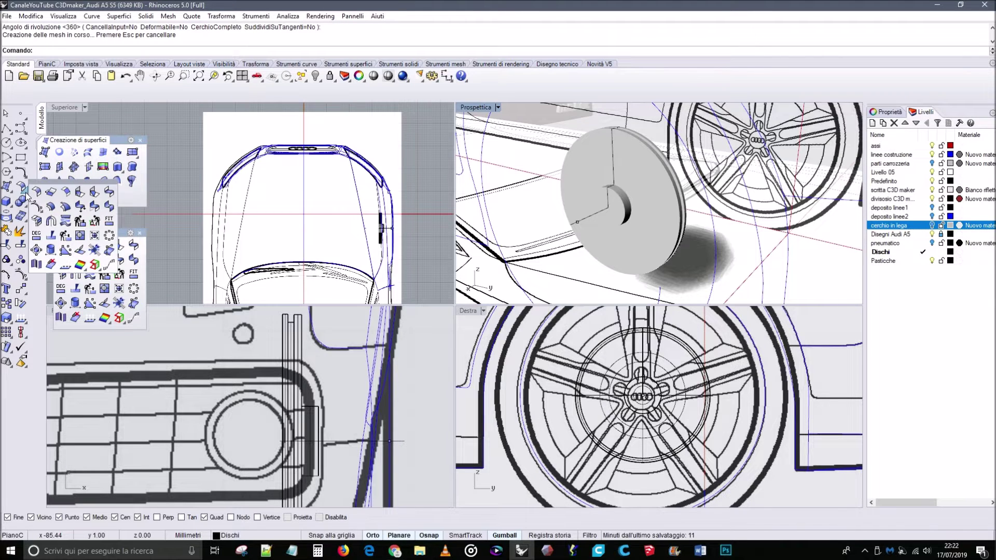
pyautogui.click(11, 191)
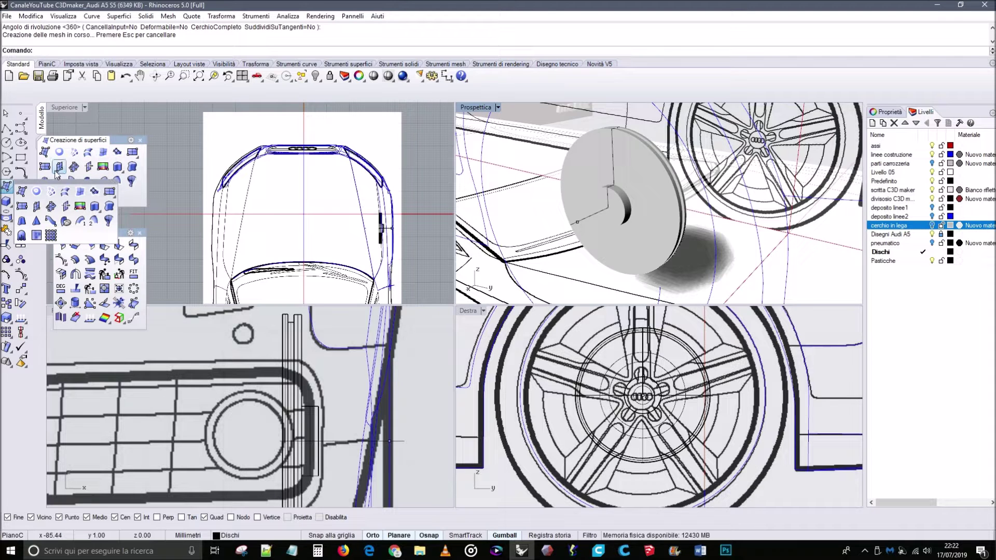
pyautogui.moveTo(44, 183); pyautogui.dragTo(108, 203)
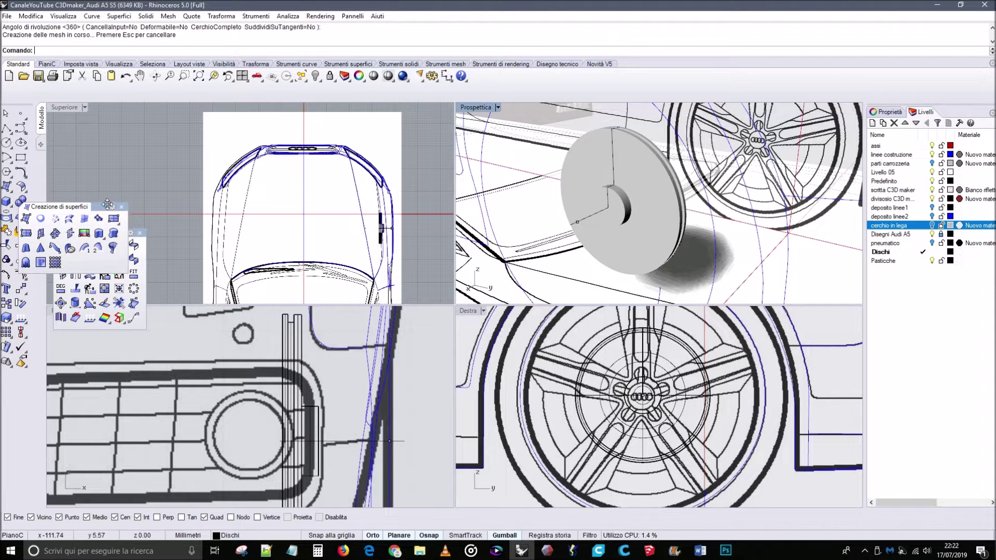
pyautogui.click(121, 207)
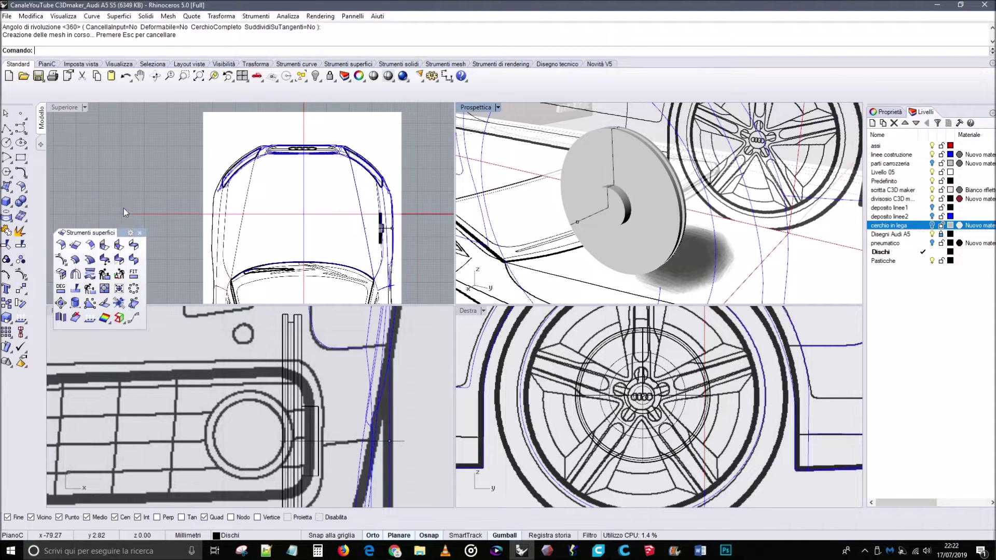
# Try to fillet the outer circular edge of the disc's raised hub with a radius of 1.
pyautogui.click(26, 210)
pyautogui.click(95, 206)
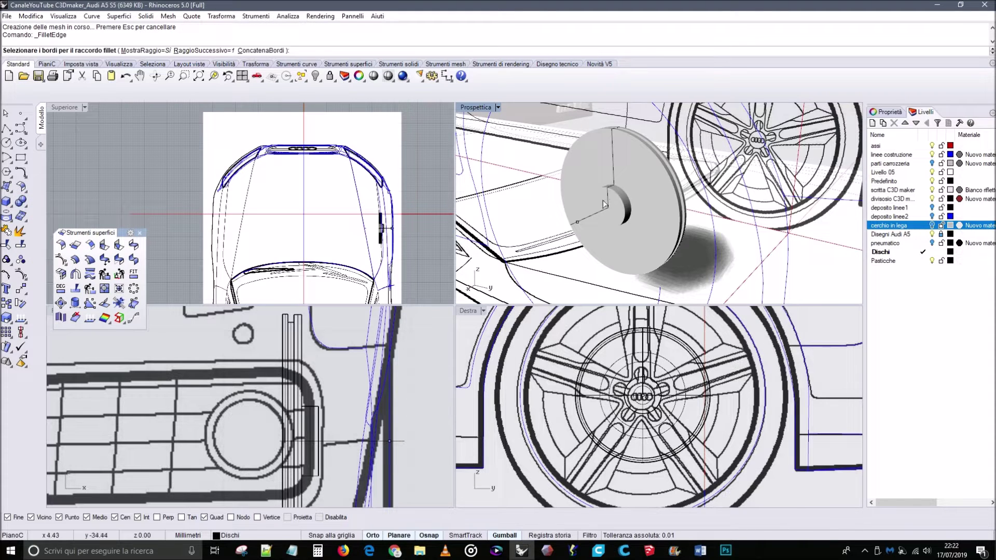
pyautogui.click(620, 203)
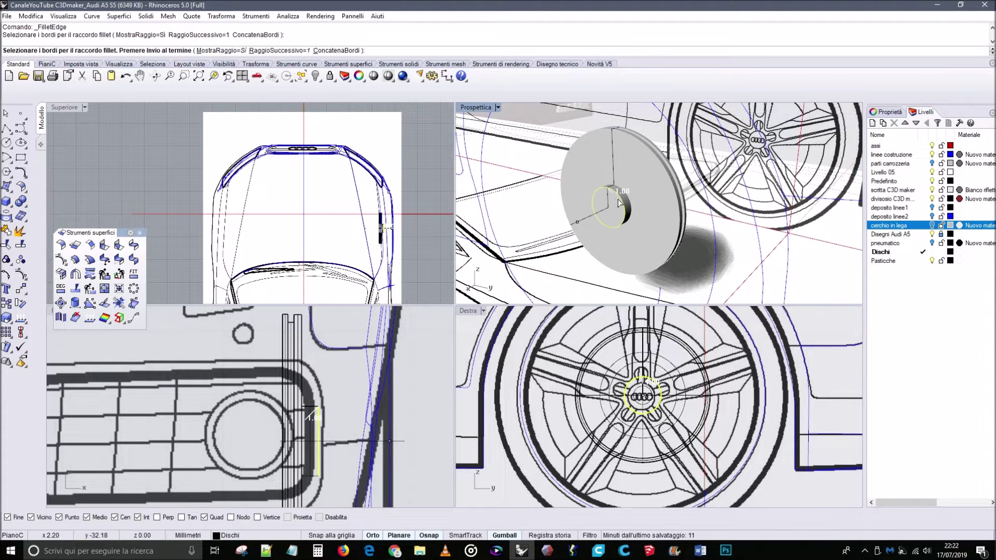
pyautogui.press('Return')
pyautogui.press('Return')
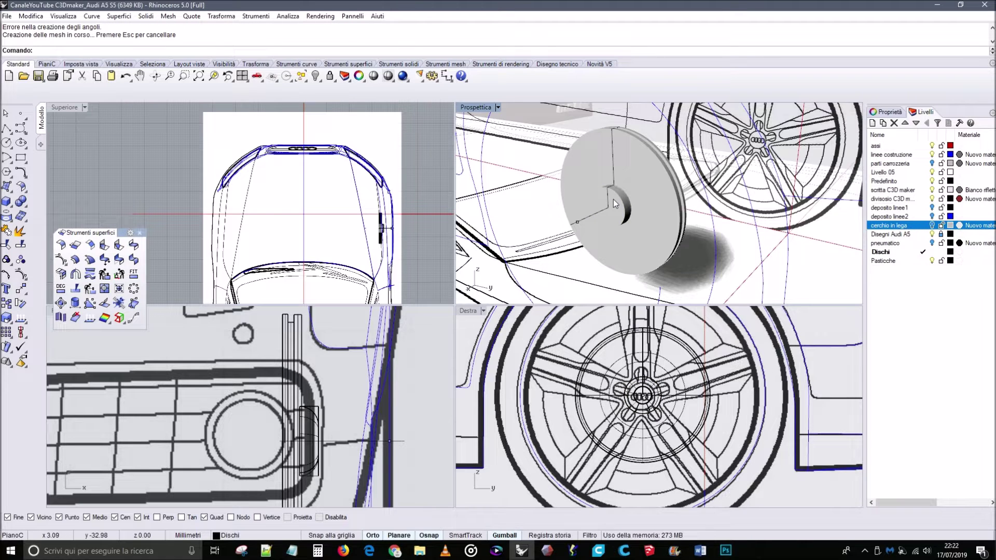
pyautogui.scroll(3, 614, 198)
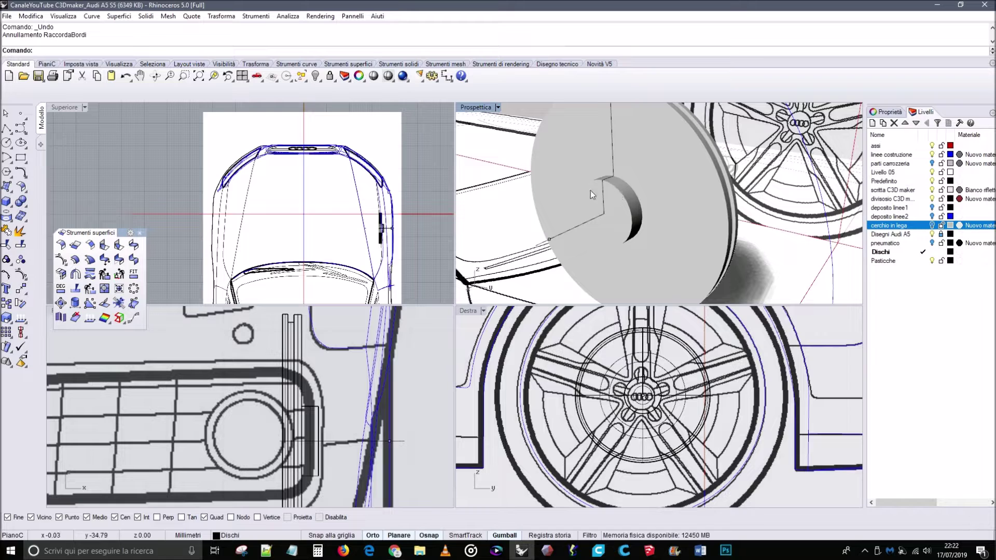
# Try to fillet the outer circular edge of the disc's raised hub with a radius of 0.5, and undo it.
pyautogui.click(20, 202)
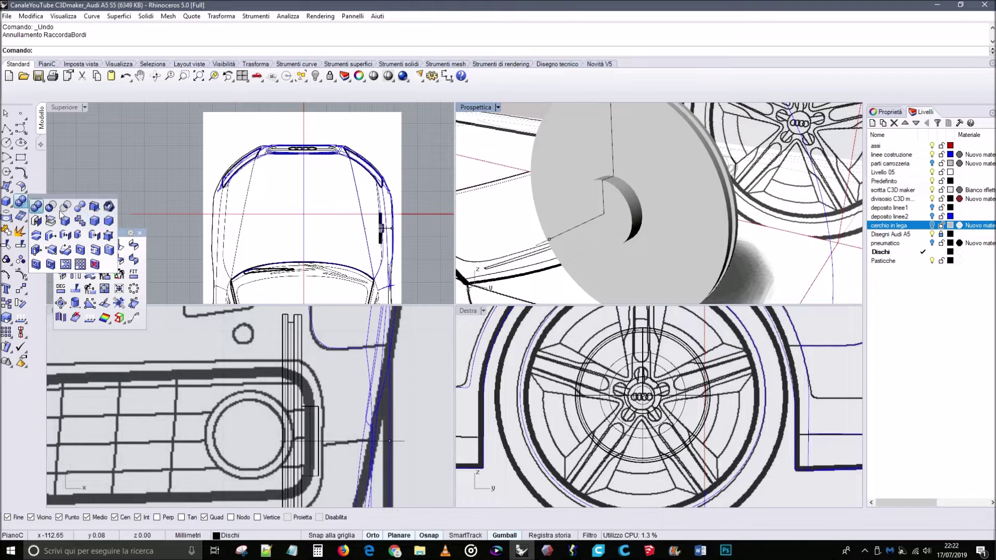
pyautogui.click(95, 221)
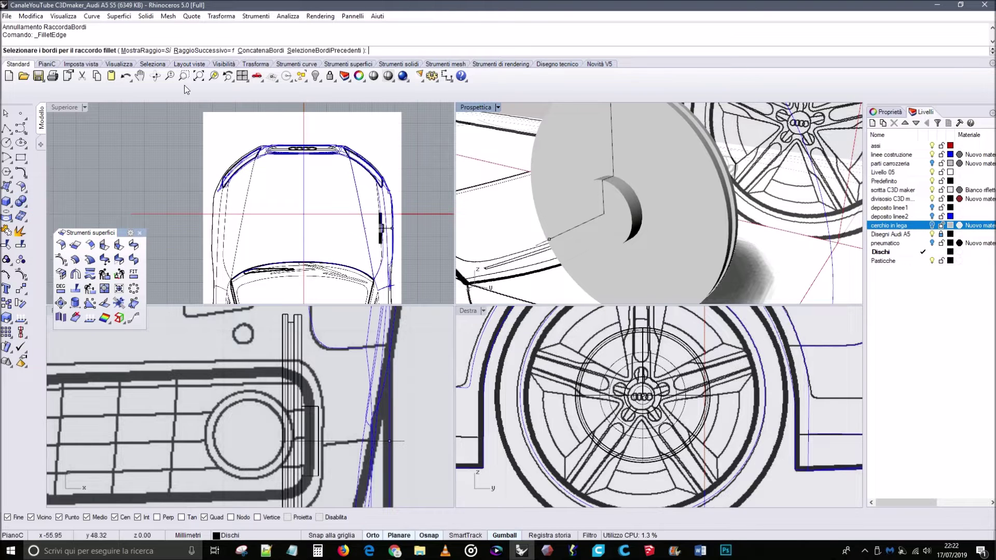
pyautogui.click(226, 51)
pyautogui.write('0.5')
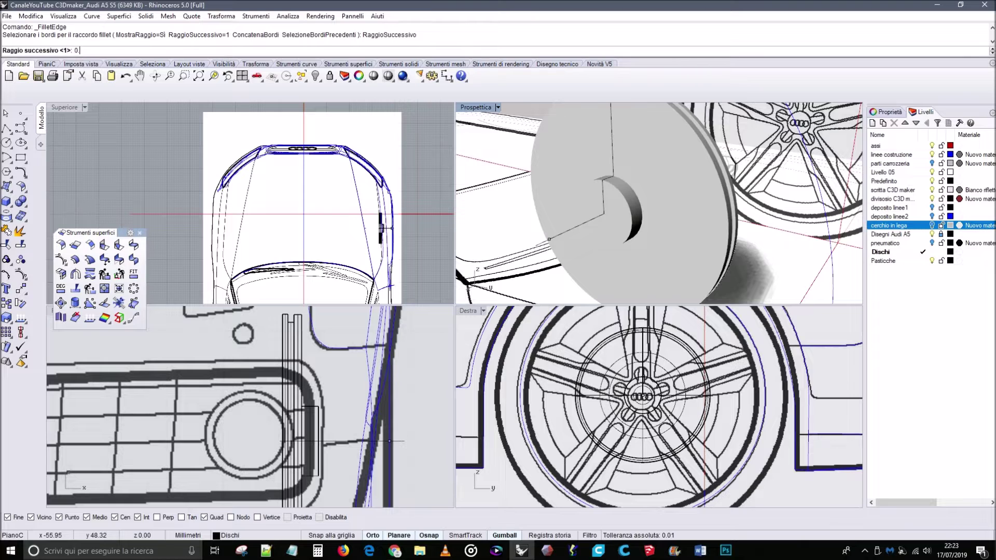
pyautogui.press('Return')
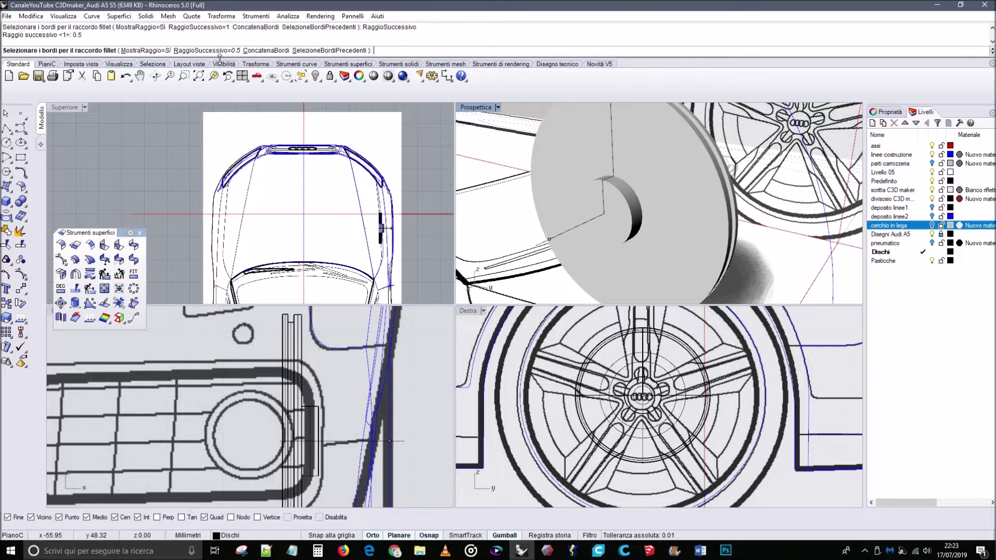
pyautogui.click(621, 198)
pyautogui.rightClick(620, 197)
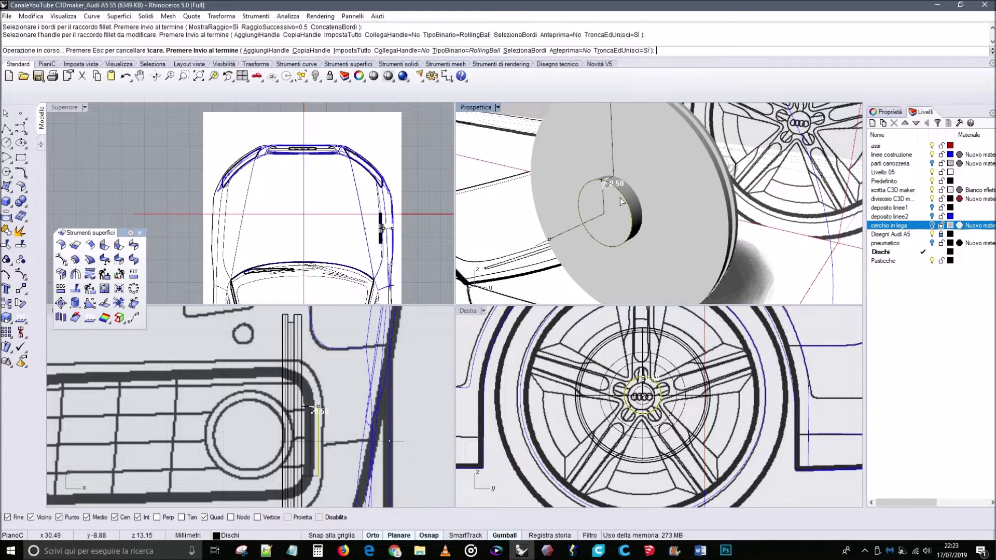
pyautogui.scroll(-2, 612, 191)
pyautogui.moveTo(637, 188); pyautogui.dragTo(645, 195, button='right')
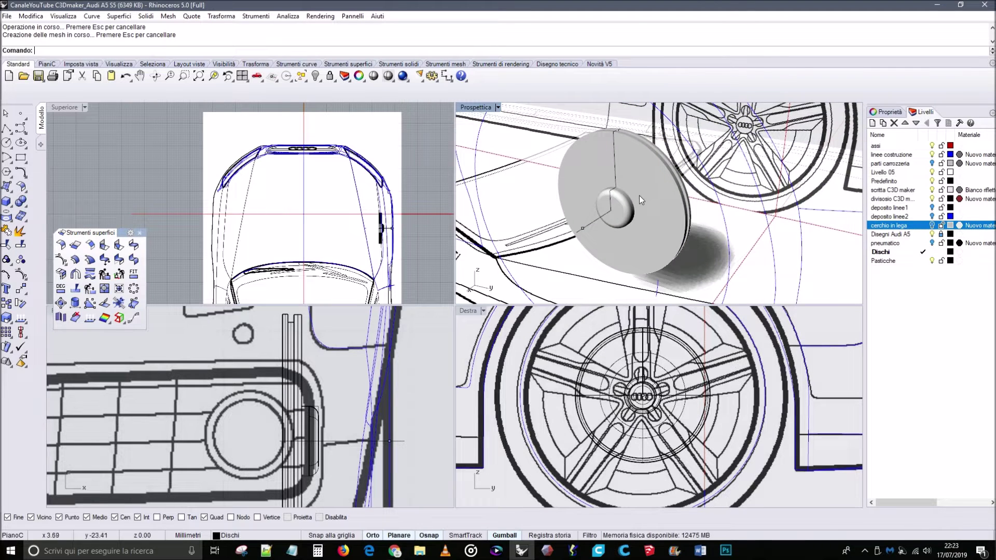
pyautogui.hotkey('ctrl', 'z')
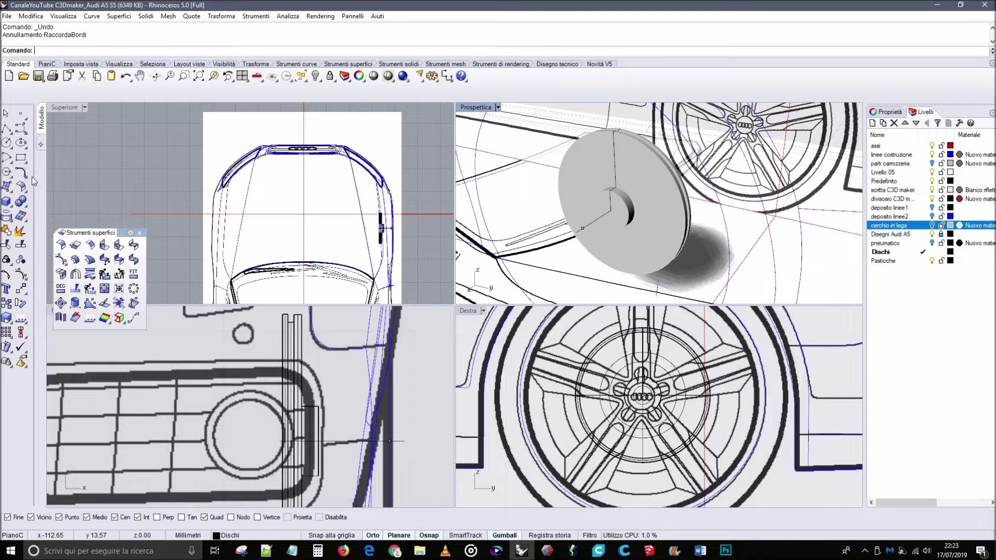
# Fillet the outer circular edge of the disc's raised hub with a radius of 0.20.
pyautogui.click(25, 205)
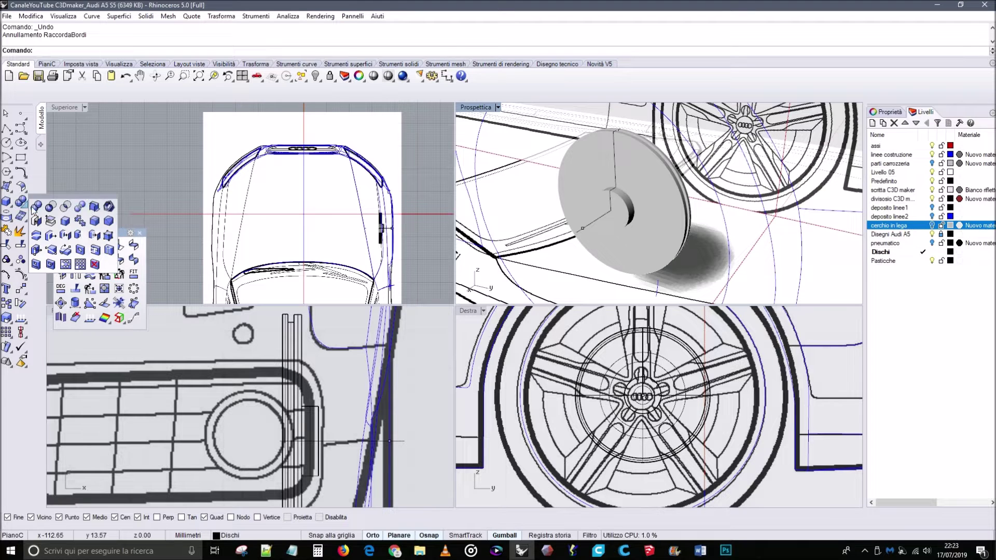
pyautogui.click(96, 223)
pyautogui.click(231, 51)
pyautogui.write('0.20')
pyautogui.press('Return')
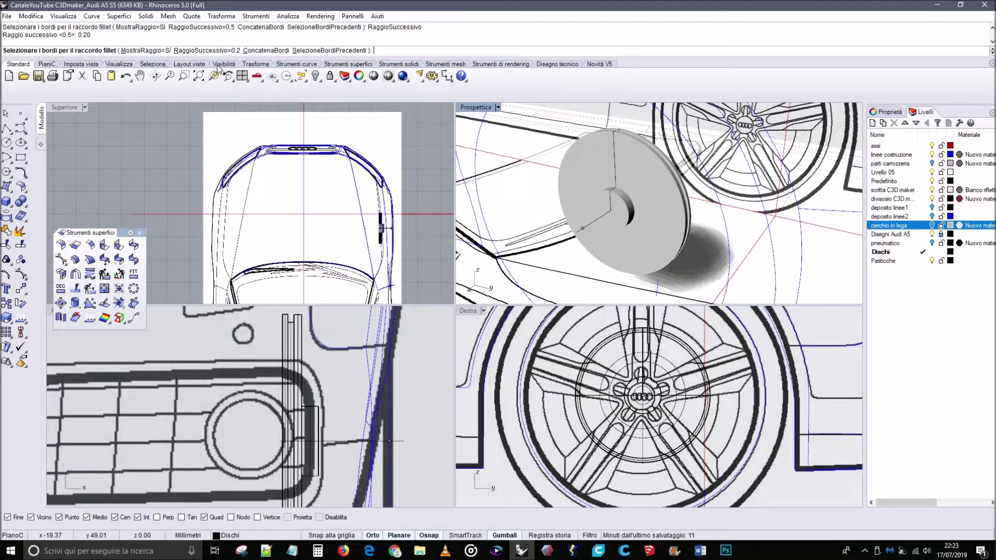
pyautogui.click(625, 207)
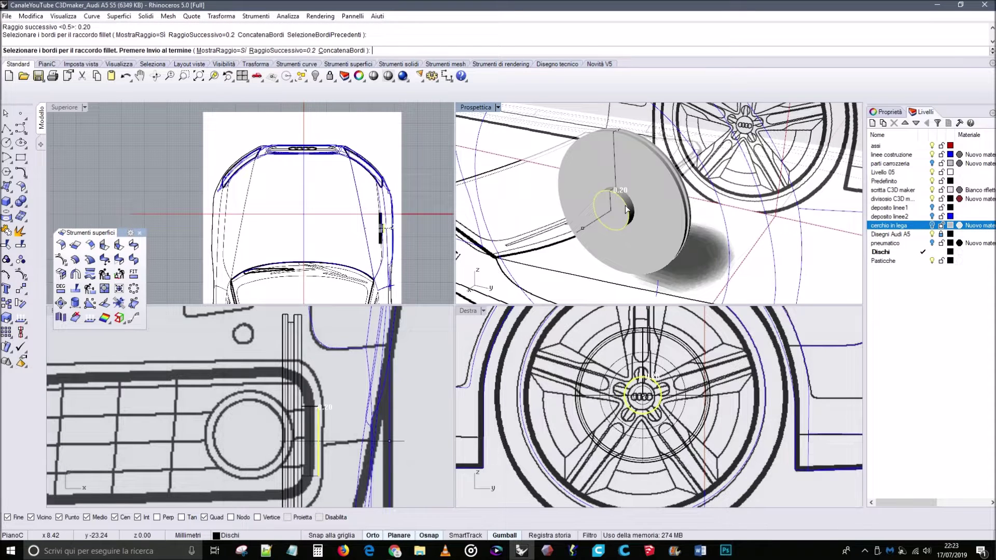
pyautogui.press('Return')
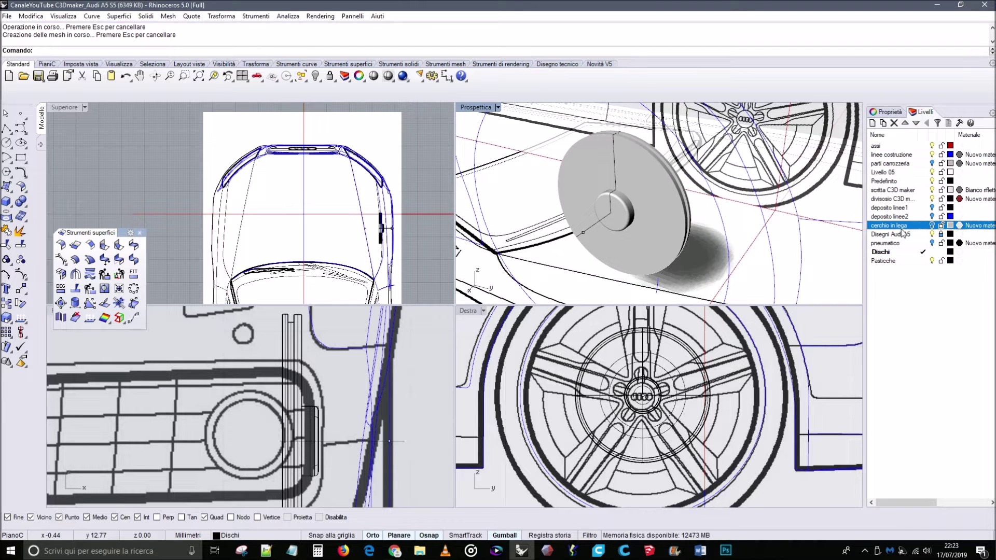
# Give the Dischi layer a new material with a very dark grey base colour, about RGB 46, 46, 46.
pyautogui.click(959, 252)
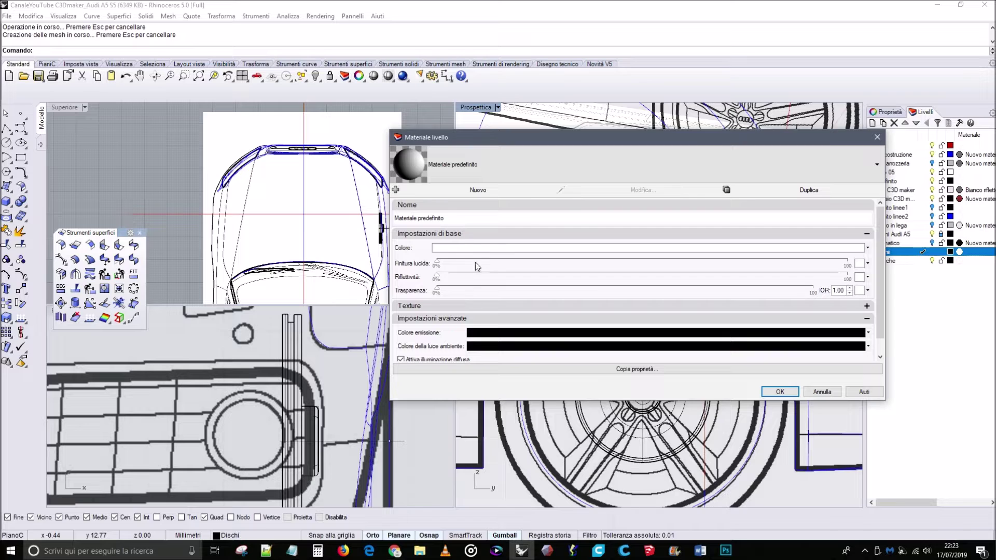
pyautogui.click(451, 251)
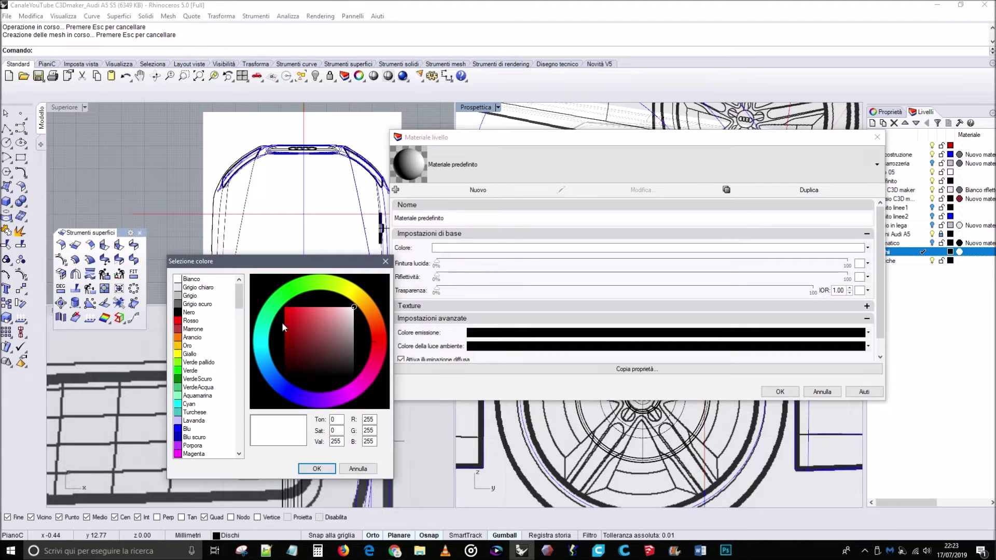
pyautogui.click(187, 313)
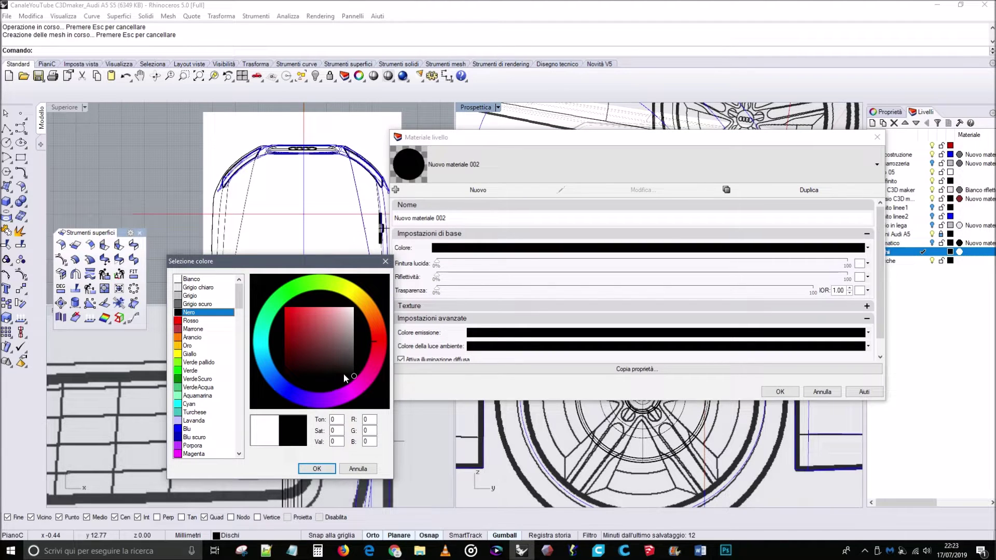
pyautogui.moveTo(352, 375); pyautogui.dragTo(354, 368)
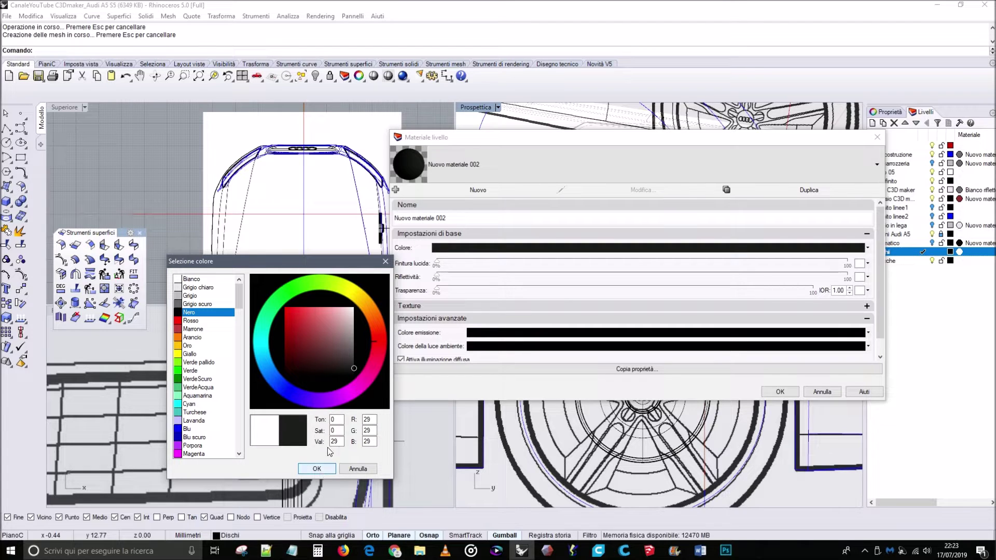
pyautogui.moveTo(352, 368); pyautogui.dragTo(353, 364)
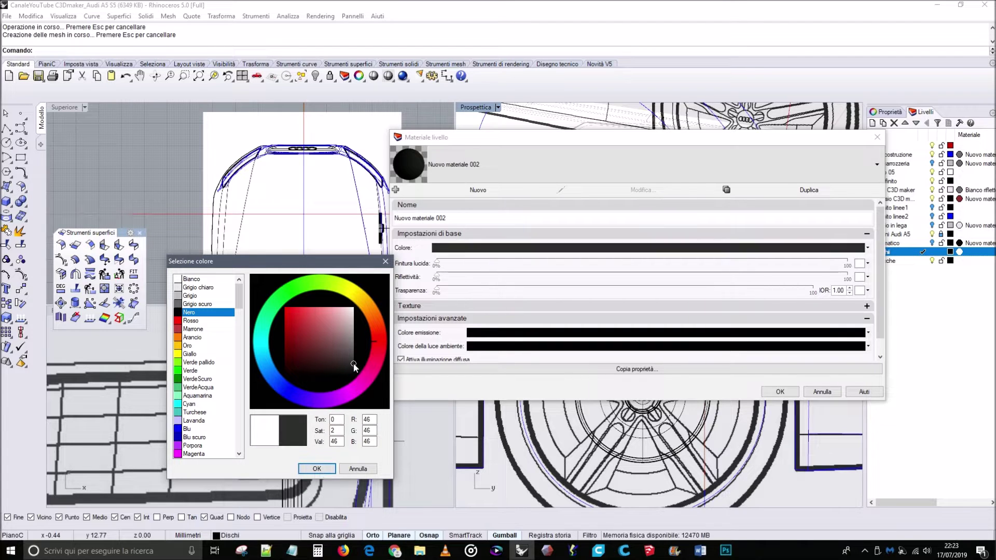
pyautogui.click(330, 468)
pyautogui.click(767, 391)
# Show the cerchio in lega layer to check the disc's size behind the alloy rim, and hide the layer again.
pyautogui.moveTo(713, 267); pyautogui.dragTo(705, 251, button='right')
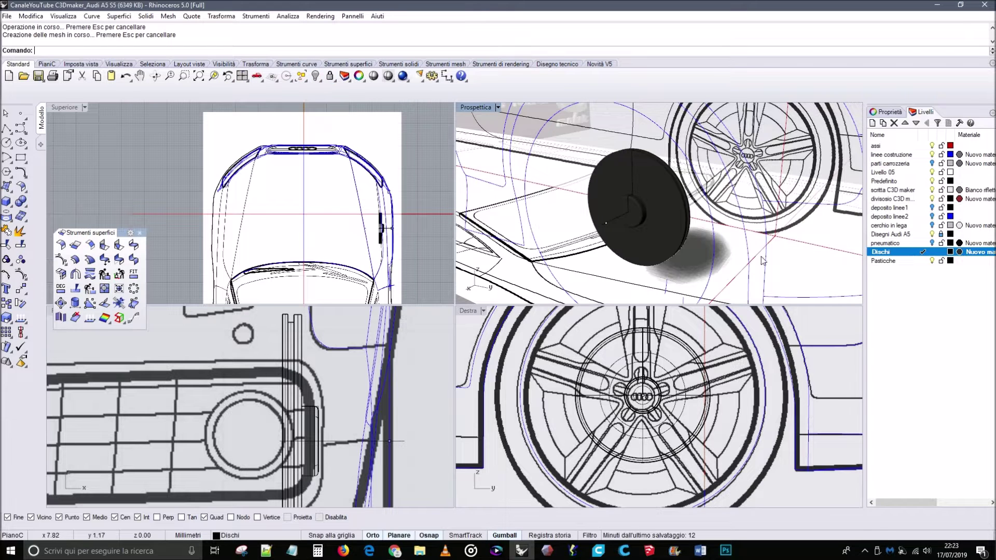
pyautogui.click(931, 225)
pyautogui.moveTo(761, 209); pyautogui.dragTo(802, 190, button='right')
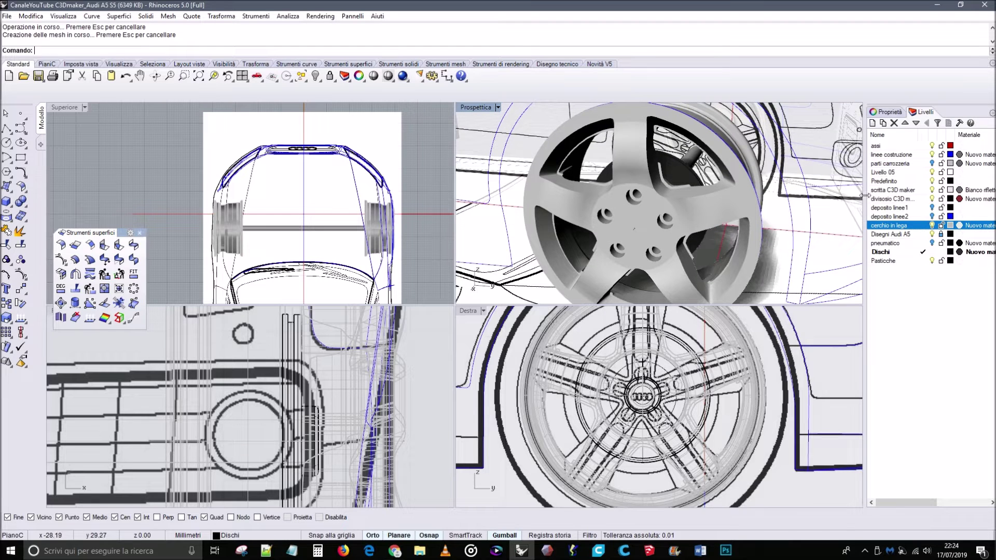
pyautogui.click(933, 224)
# Enlarge the brake disc uniformly about its centre with Scale, using two reference points in the Destra view, and deselect it.
pyautogui.moveTo(713, 178); pyautogui.dragTo(752, 168, button='right')
pyautogui.click(688, 203)
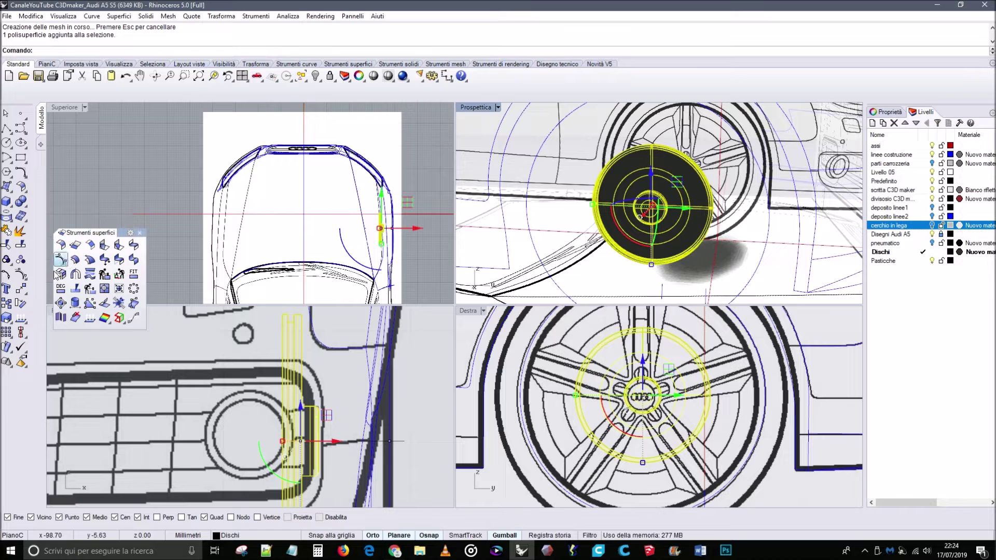
pyautogui.click(7, 317)
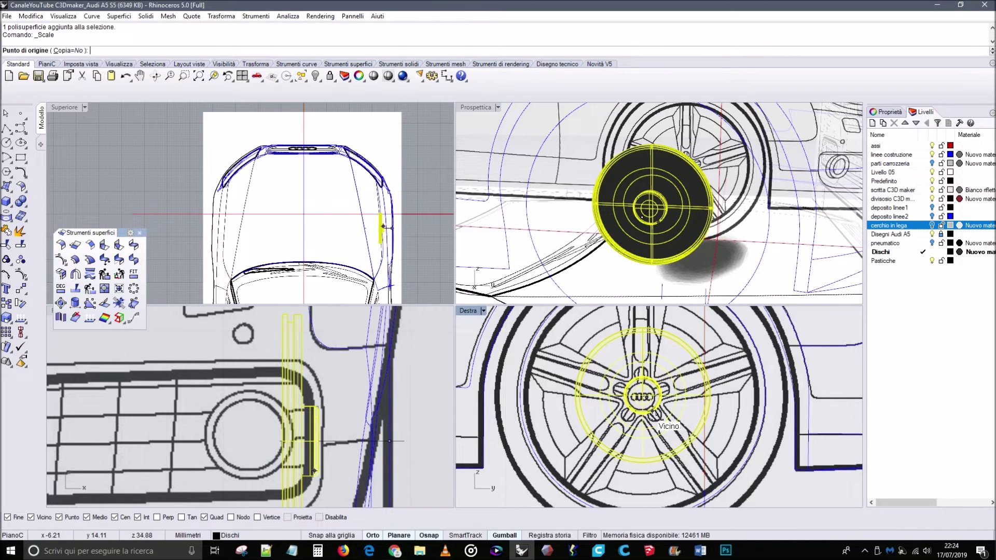
pyautogui.click(676, 444)
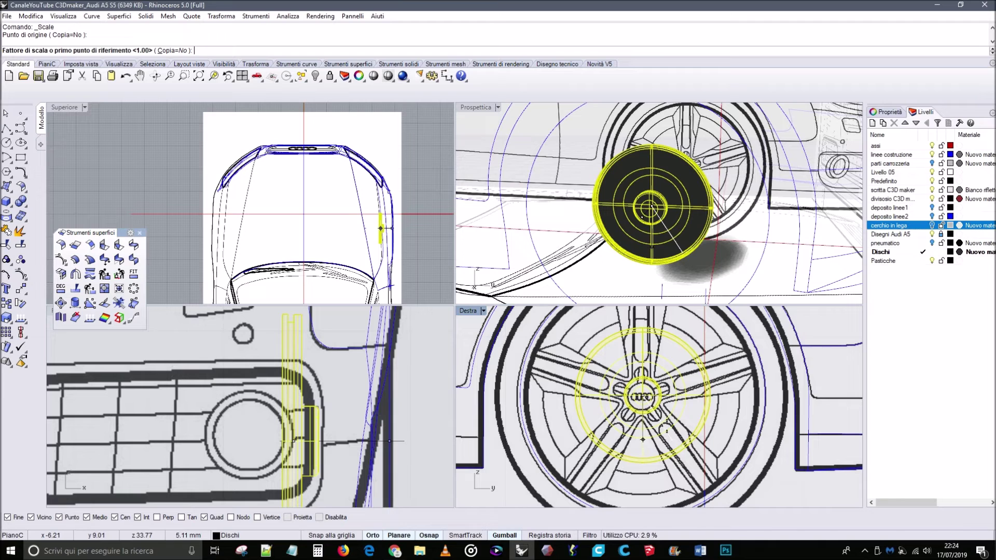
pyautogui.click(548, 400)
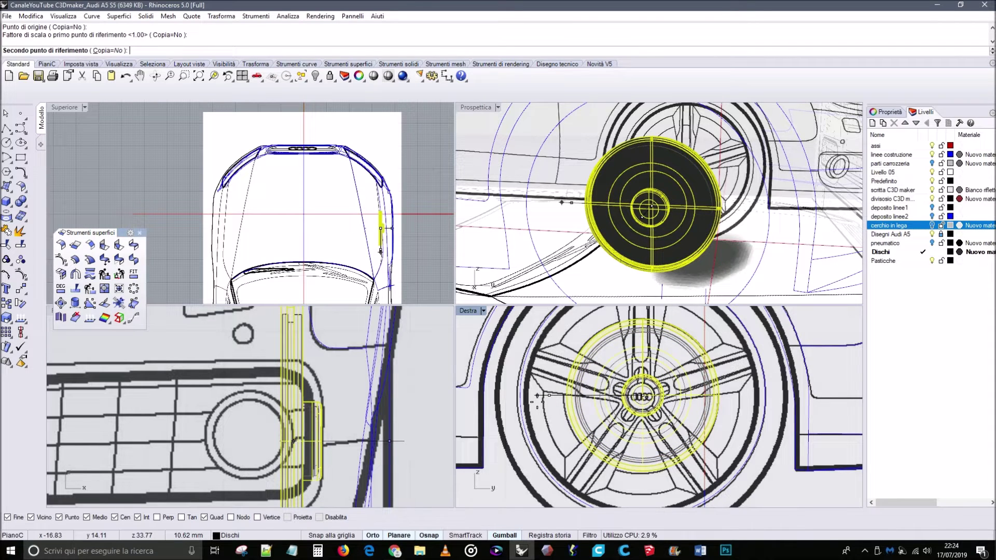
pyautogui.click(535, 402)
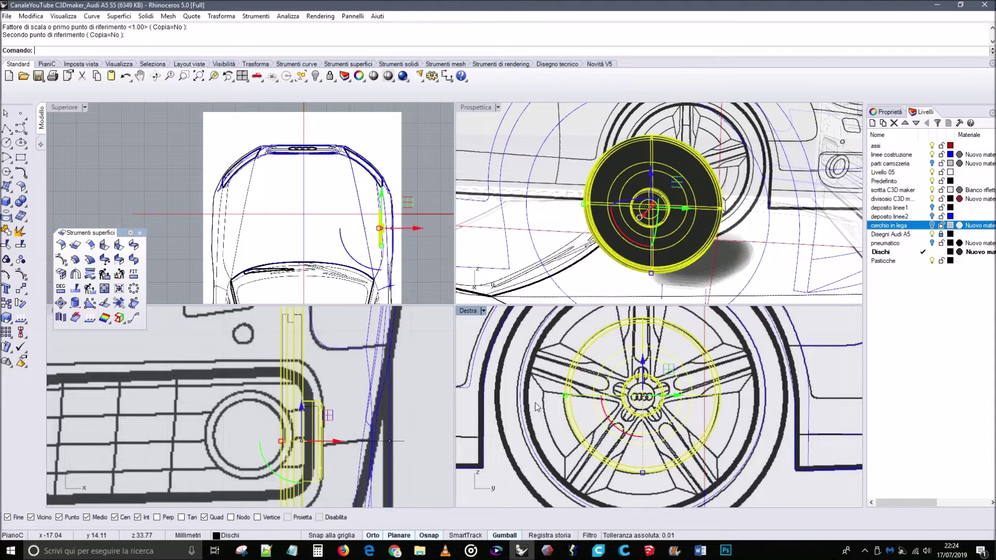
pyautogui.moveTo(710, 296); pyautogui.dragTo(669, 272, button='right')
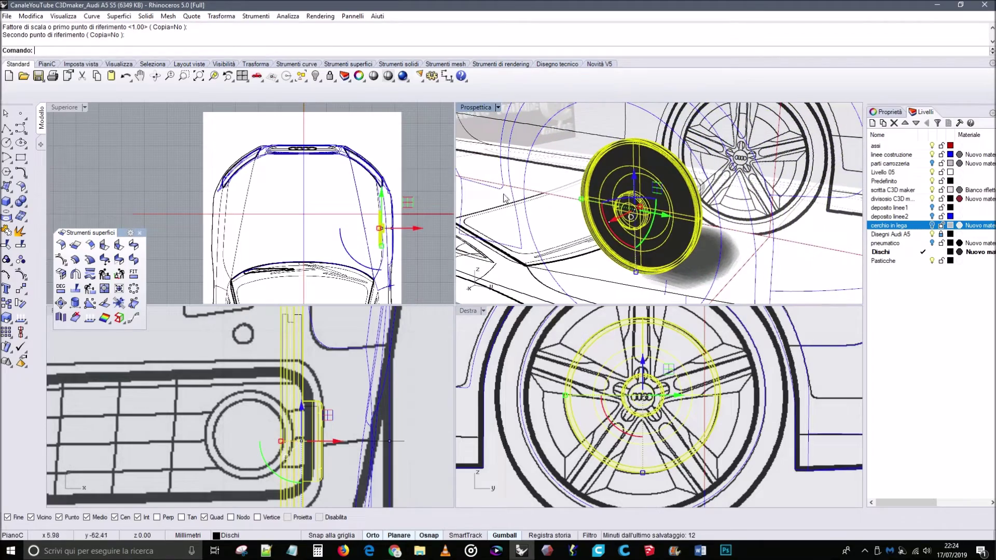
pyautogui.press('Escape')
# Show the cerchio in lega layer and check the enlarged disc behind the rim's spokes.
pyautogui.moveTo(664, 217); pyautogui.dragTo(707, 230, button='right')
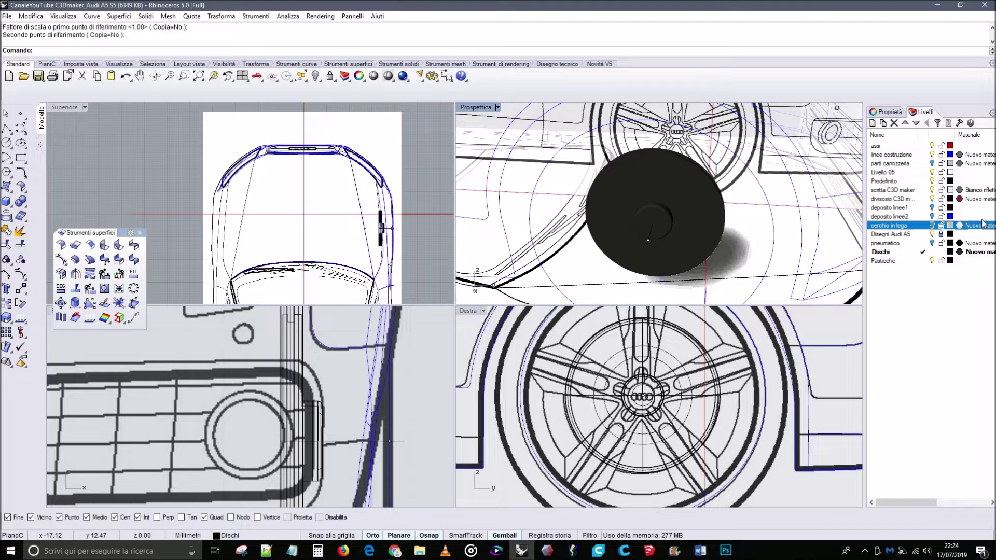
pyautogui.click(932, 226)
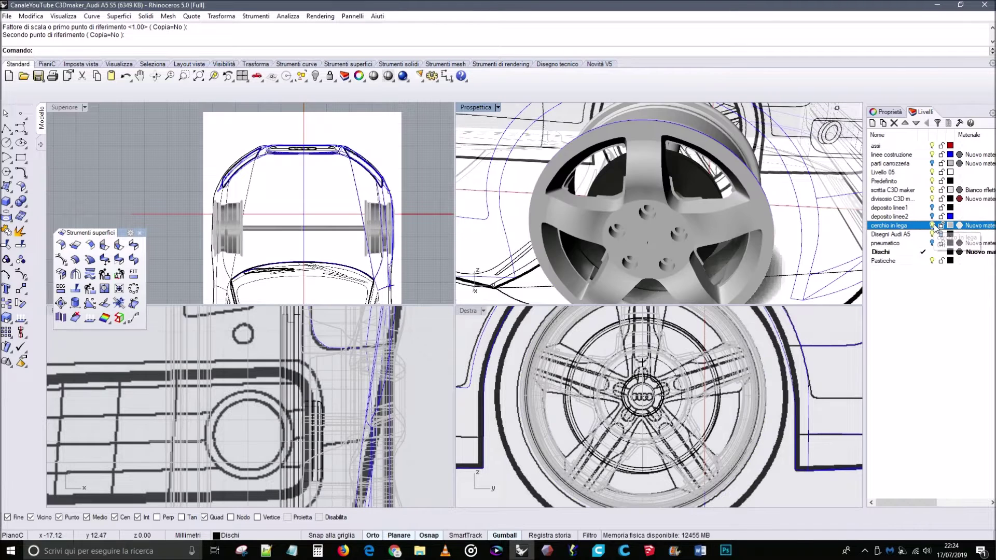
pyautogui.moveTo(841, 220); pyautogui.dragTo(837, 163, button='right')
pyautogui.click(705, 157)
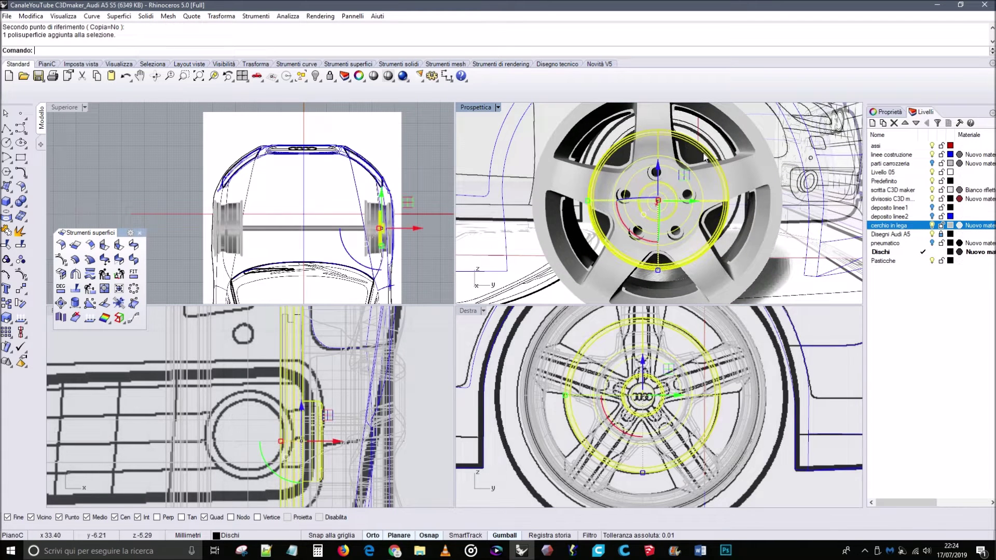
pyautogui.click(507, 479)
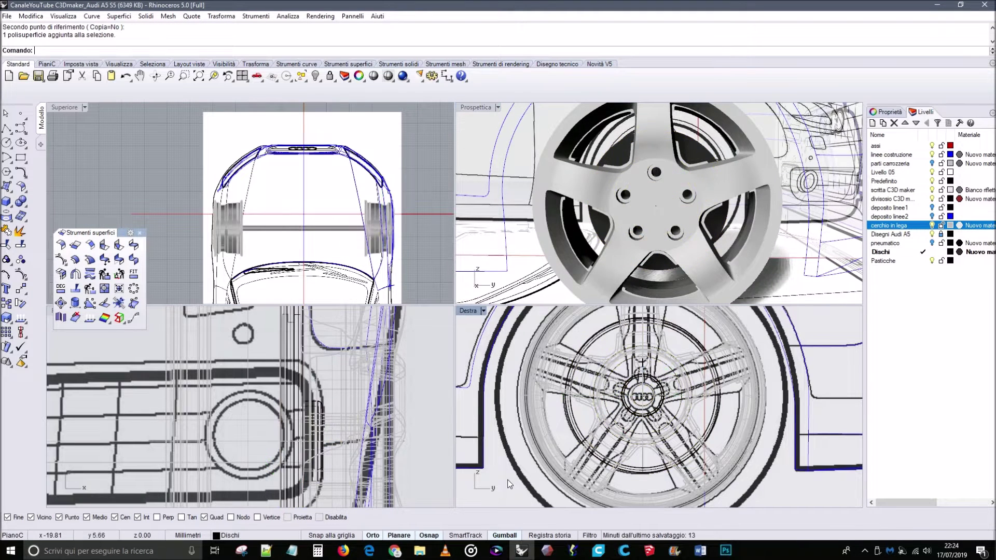
# Mirror a copy of the brake disc across the car's vertical centre line in the front view.
pyautogui.moveTo(762, 193)
pyautogui.mouseDown(button='right')
pyautogui.moveTo(671, 211)
pyautogui.moveTo(577, 207)
pyautogui.moveTo(504, 187)
pyautogui.moveTo(676, 176)
pyautogui.moveTo(692, 163)
pyautogui.mouseUp(button='right')
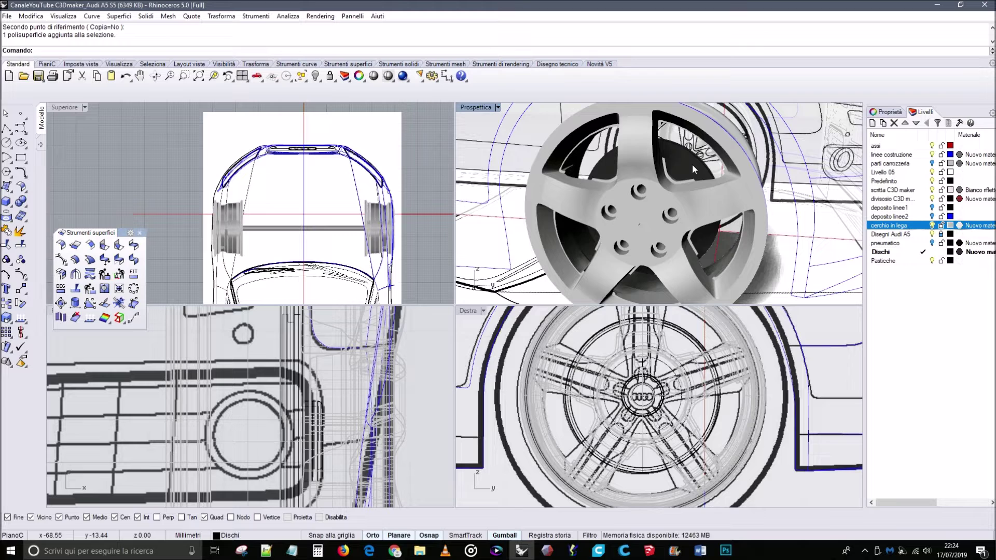
pyautogui.click(691, 164)
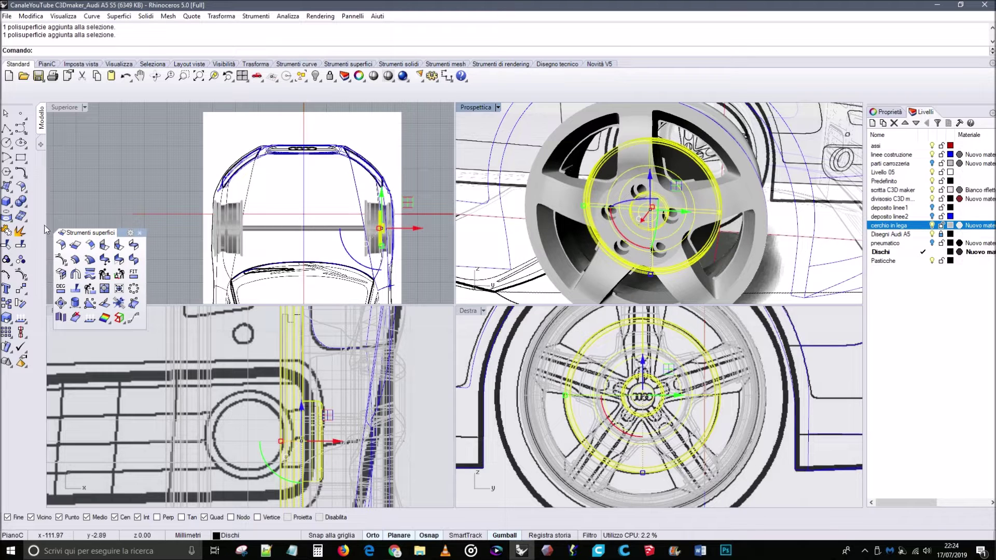
pyautogui.click(25, 292)
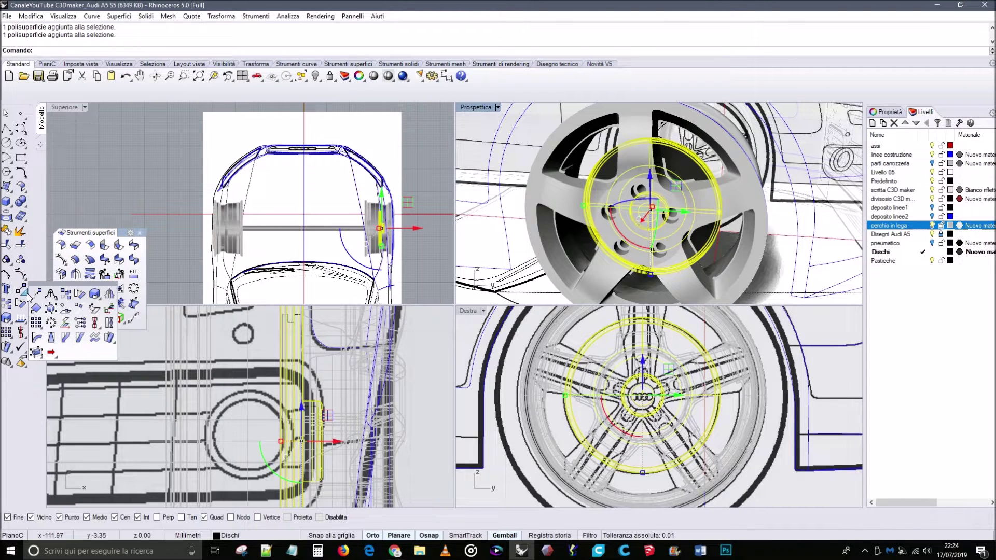
pyautogui.click(109, 294)
pyautogui.scroll(-6, 337, 421)
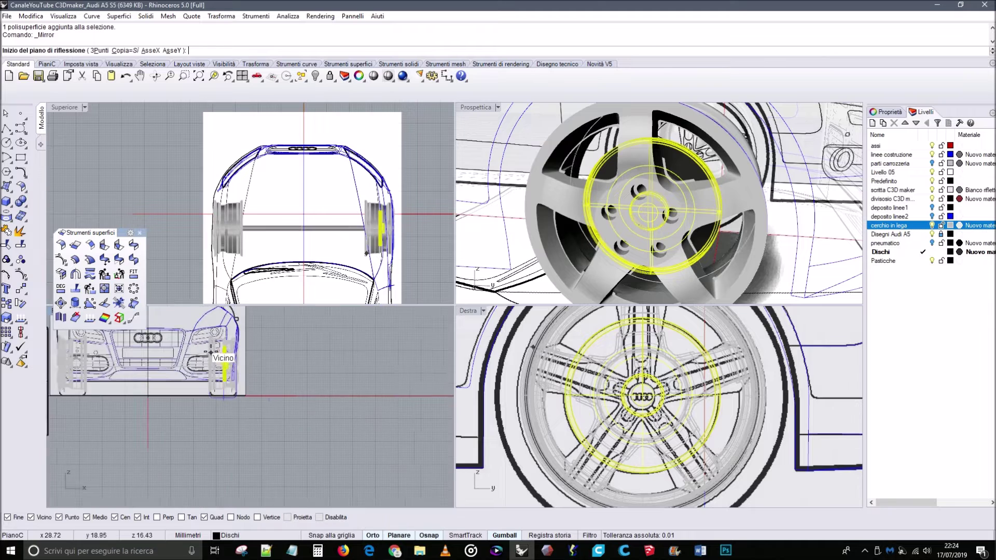
pyautogui.moveTo(337, 421); pyautogui.dragTo(341, 434, button='right')
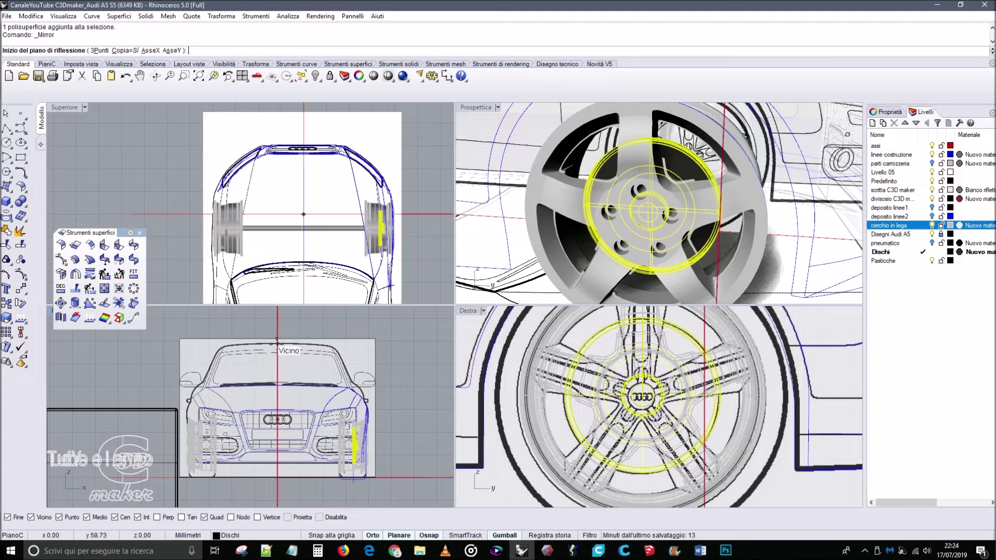
pyautogui.click(277, 391)
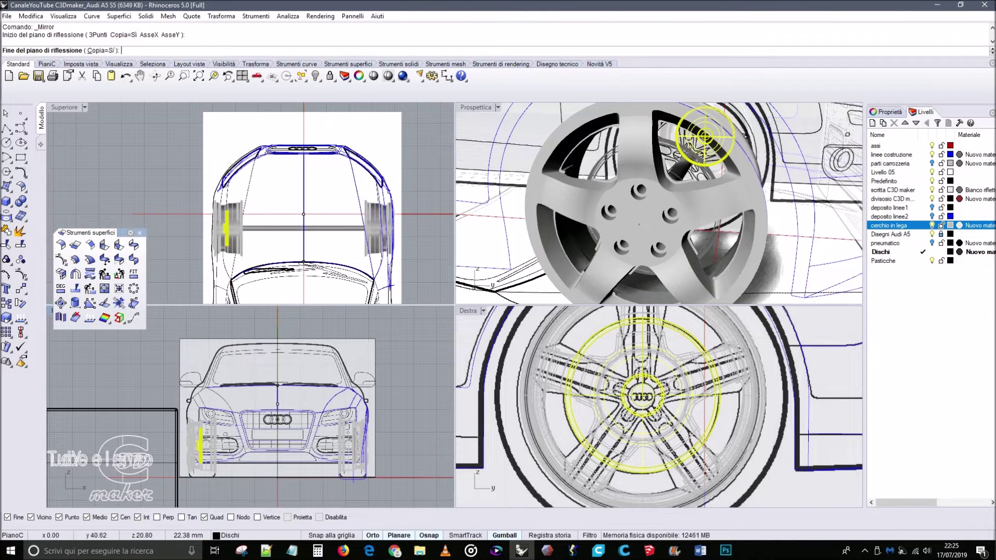
pyautogui.click(277, 385)
# Inspect the front rims with their brake discs from several angles in the perspective view.
pyautogui.moveTo(625, 221); pyautogui.dragTo(600, 224, button='right')
pyautogui.scroll(-6, 599, 224)
pyautogui.moveTo(752, 183); pyautogui.dragTo(559, 165, button='right')
pyautogui.click(480, 174)
pyautogui.moveTo(480, 174); pyautogui.dragTo(774, 222, button='right')
pyautogui.moveTo(646, 207)
pyautogui.mouseDown(button='right')
pyautogui.moveTo(704, 206)
pyautogui.moveTo(624, 205)
pyautogui.mouseUp(button='right')
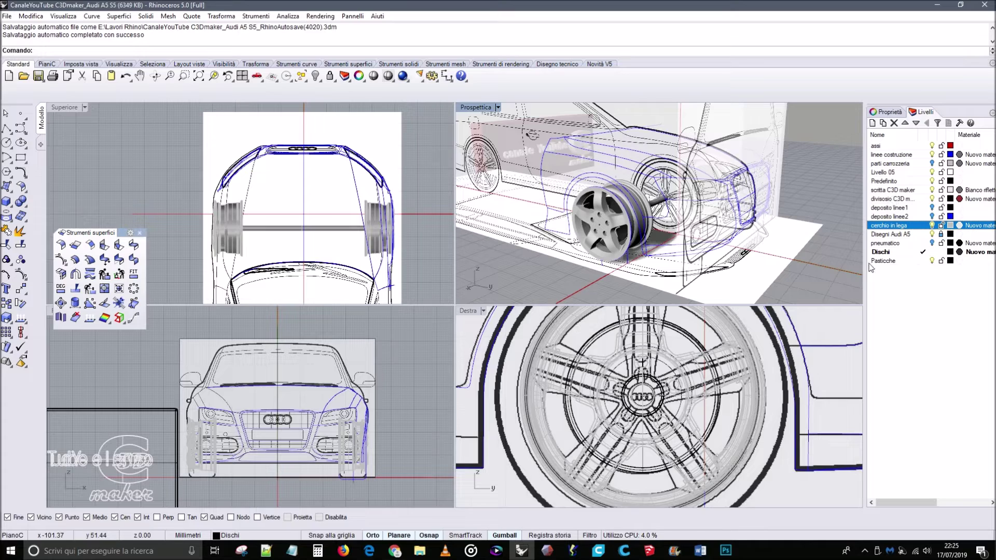
# Show the pneumatico layer and inspect the front wheels with their tyres in the perspective view.
pyautogui.click(932, 243)
pyautogui.moveTo(732, 229); pyautogui.dragTo(521, 207, button='right')
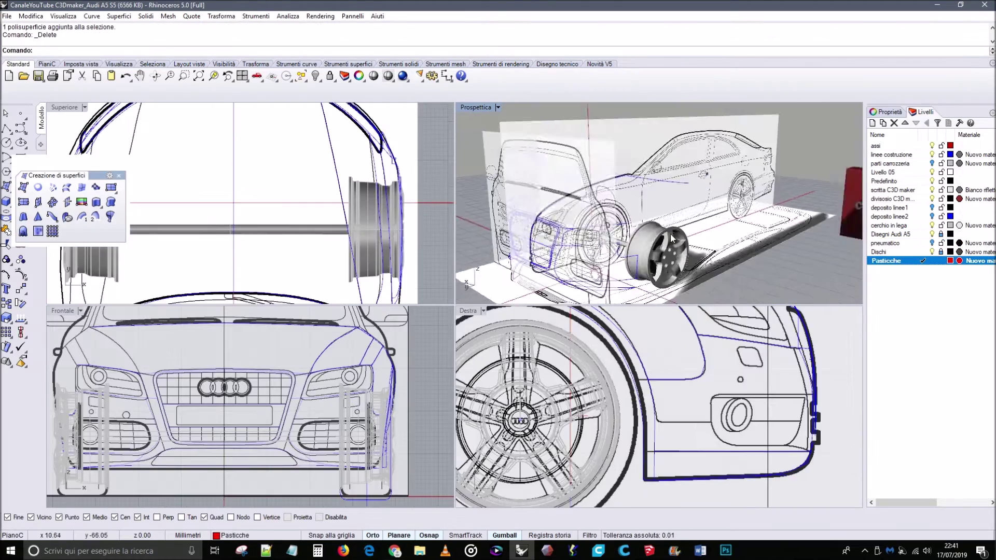
pyautogui.scroll(6, 670, 235)
pyautogui.moveTo(682, 222)
pyautogui.mouseDown(button='right')
pyautogui.moveTo(673, 218)
pyautogui.moveTo(691, 222)
pyautogui.mouseUp(button='right')
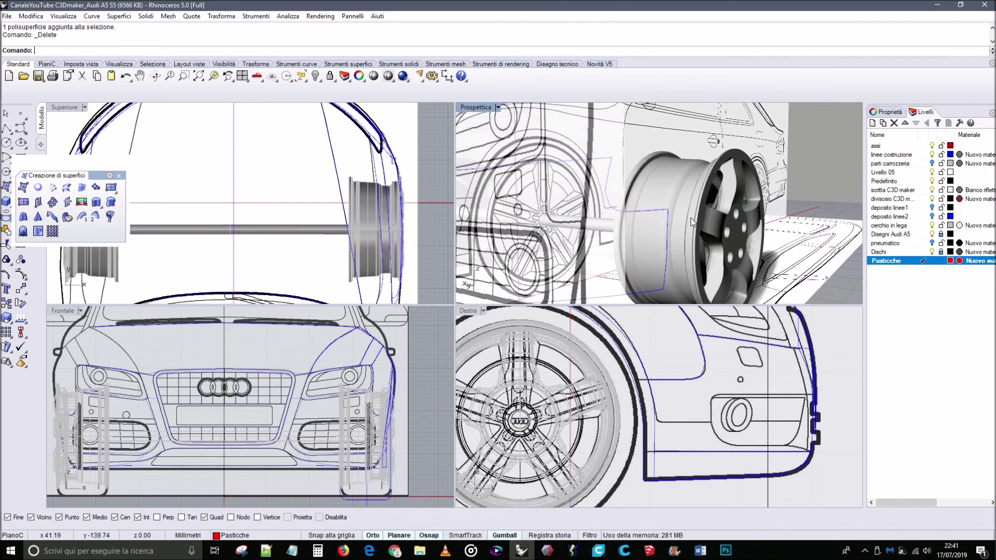
# Hide the cerchio in lega layer and examine the red caliper profile around the brake disc's edge in the Superiore view.
pyautogui.click(932, 225)
pyautogui.moveTo(840, 226); pyautogui.dragTo(771, 230, button='right')
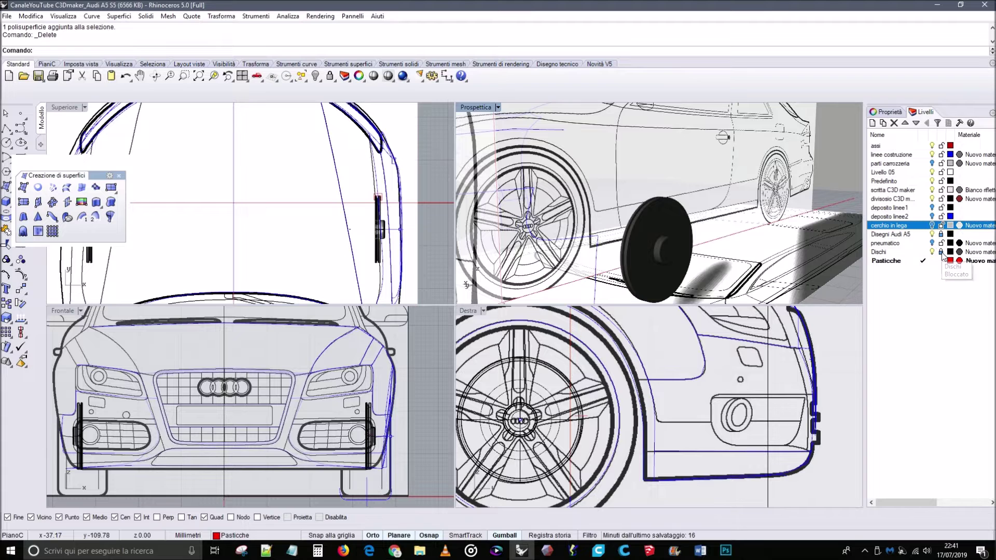
pyautogui.scroll(3, 666, 232)
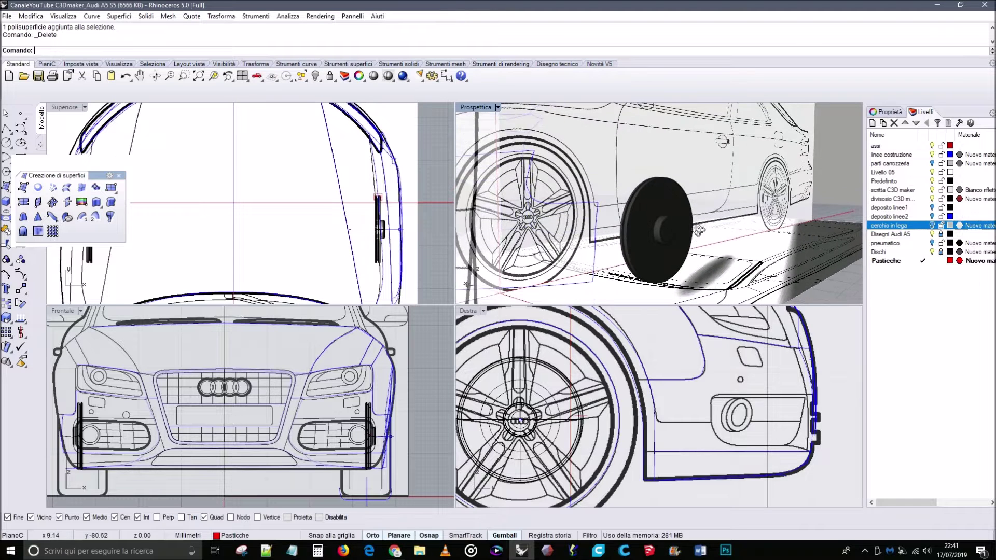
pyautogui.scroll(5, 388, 200)
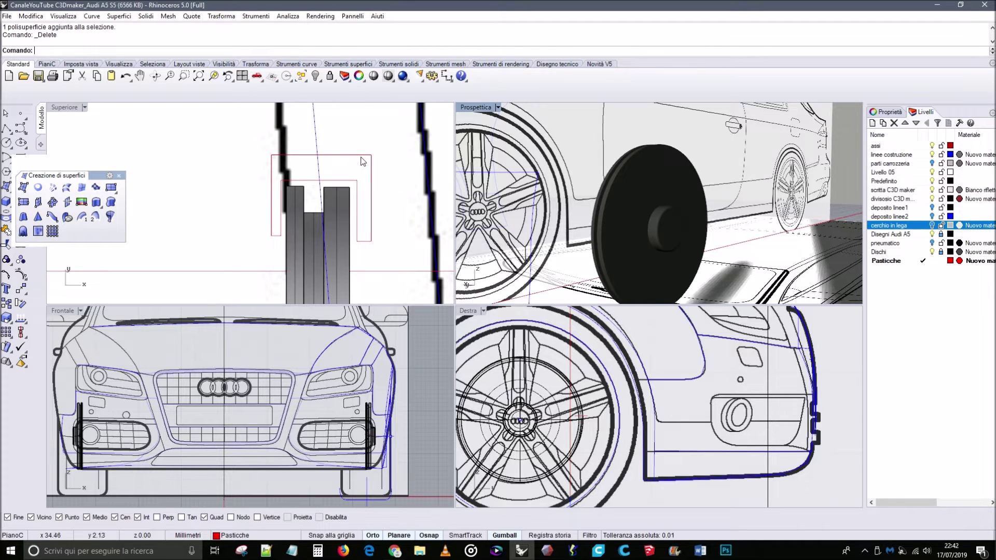
pyautogui.click(362, 161)
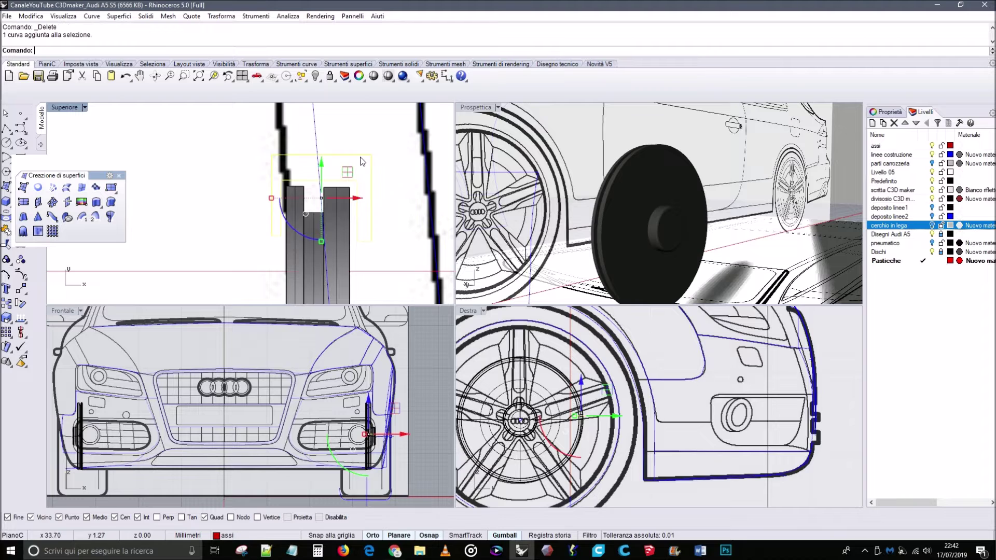
pyautogui.click(845, 398)
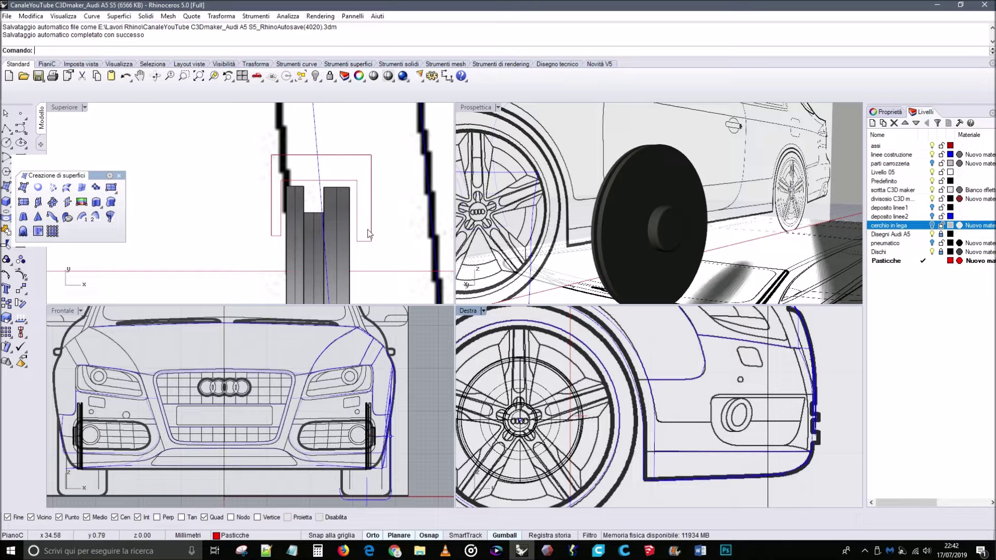
# Try to chamfer the upper-left outer corner of the red caliper profile.
pyautogui.moveTo(93, 176); pyautogui.dragTo(141, 178)
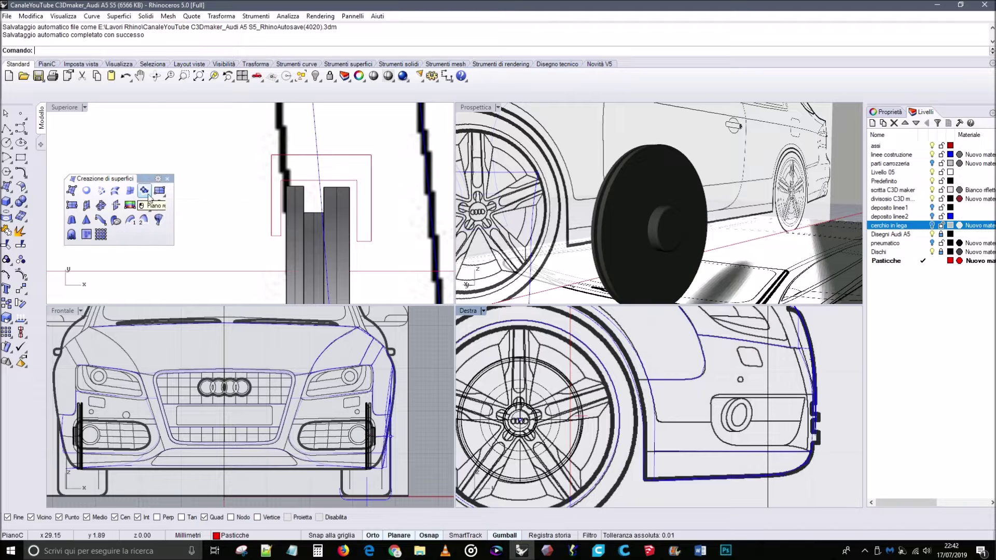
pyautogui.click(25, 175)
pyautogui.moveTo(57, 173); pyautogui.dragTo(153, 171)
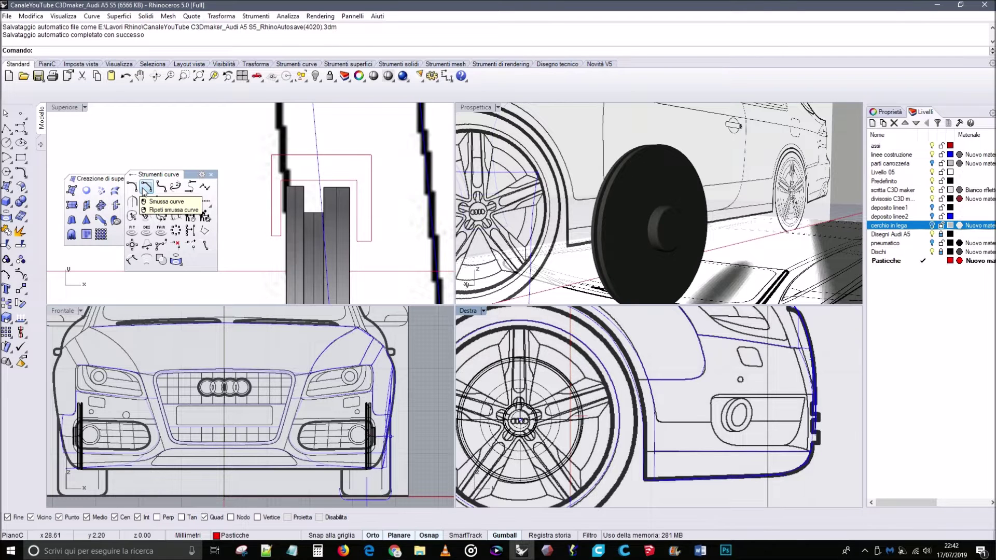
pyautogui.click(145, 187)
pyautogui.click(280, 157)
pyautogui.click(275, 165)
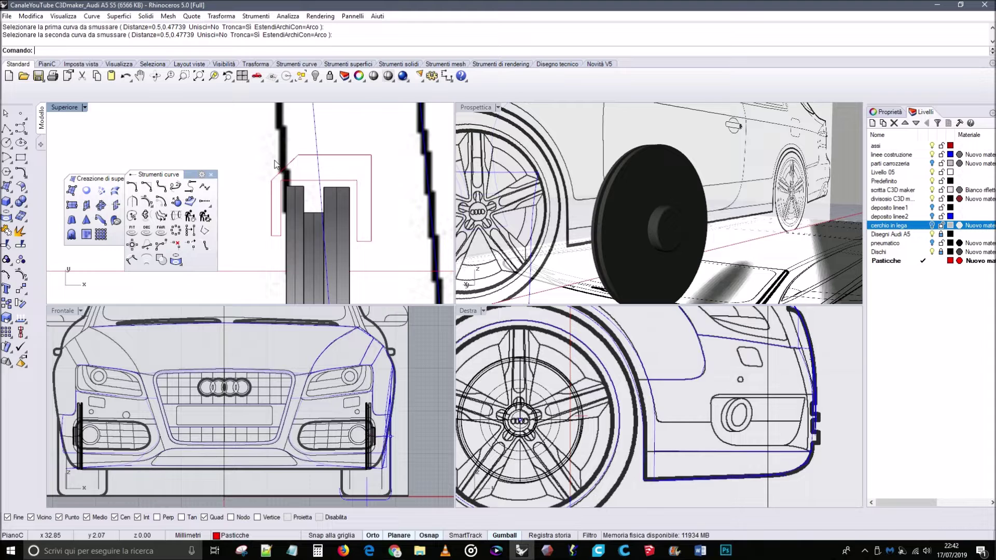
# Set the first chamfer distance to 0.3 and chamfer the caliper profile's upper-left outer corner.
pyautogui.click(146, 187)
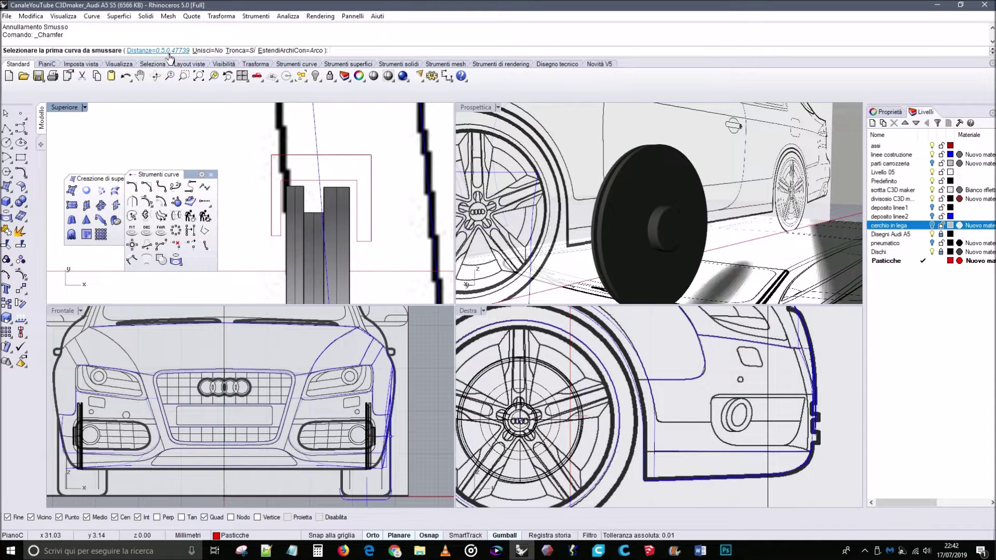
pyautogui.click(158, 51)
pyautogui.write('0.3')
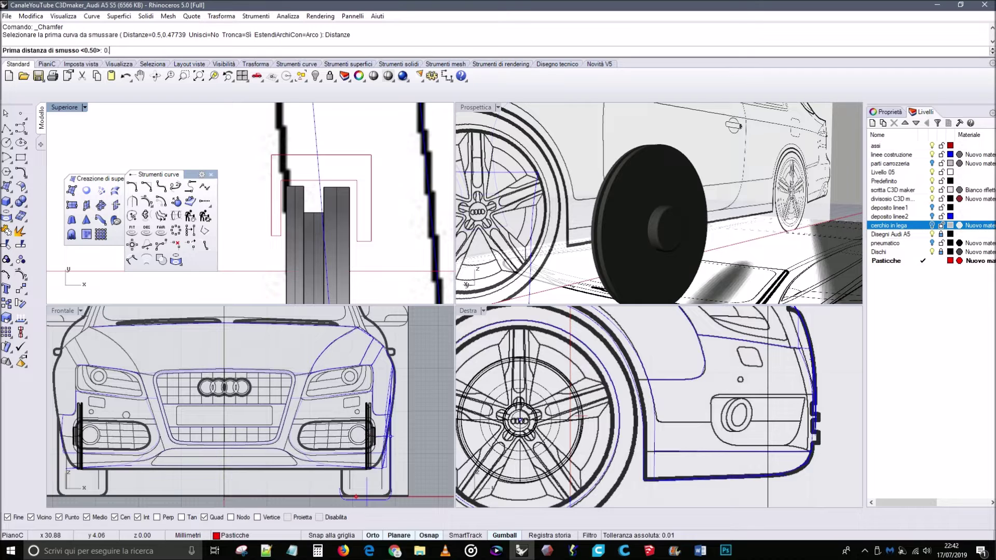
pyautogui.press('Return')
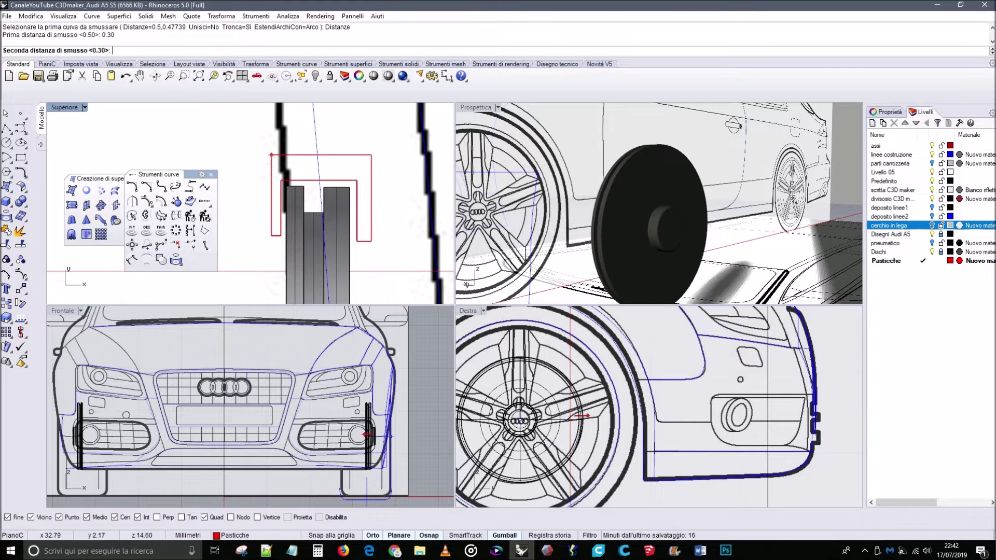
pyautogui.press('Return')
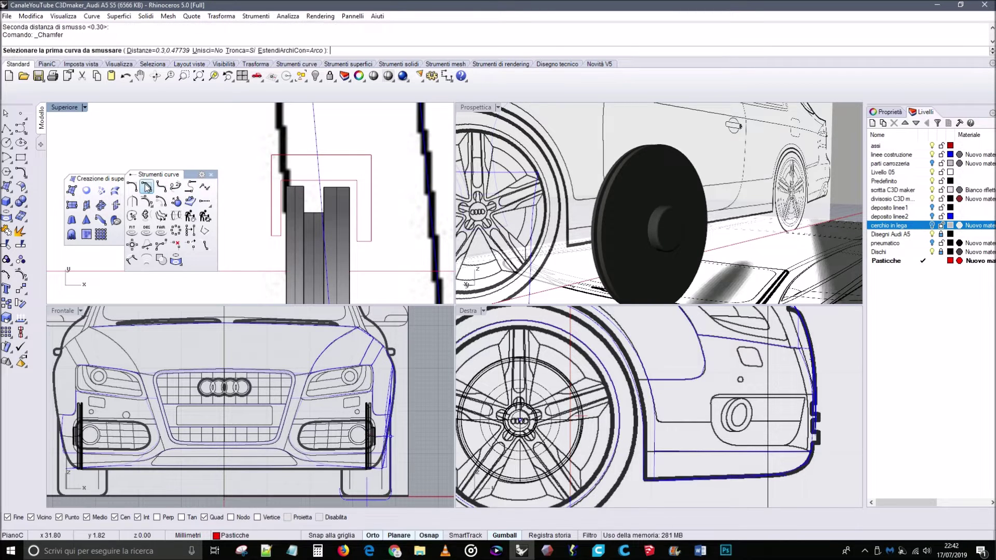
pyautogui.click(282, 155)
pyautogui.click(273, 167)
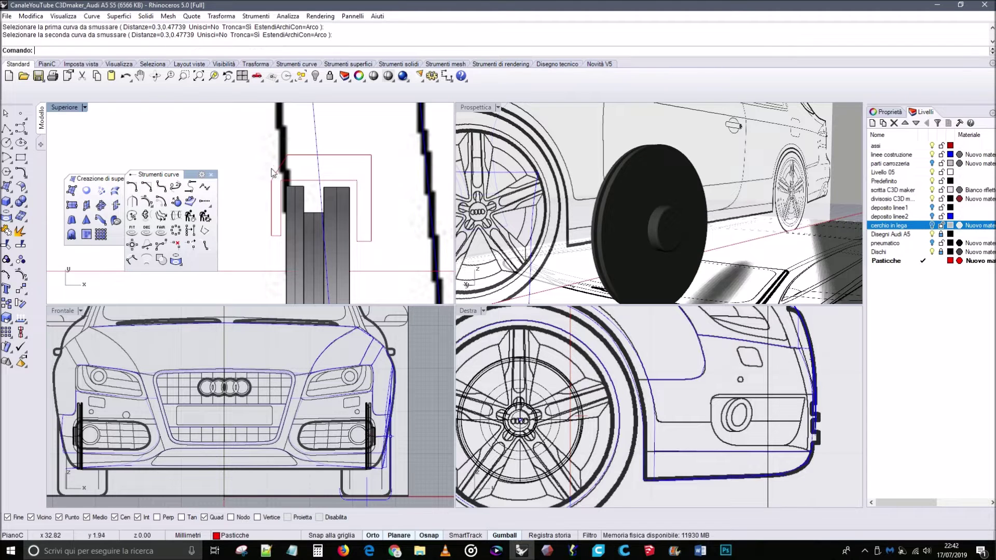
# Chamfer the caliper profile's upper-right outer corner with the same distances and put away the curve tools.
pyautogui.click(146, 186)
pyautogui.click(357, 157)
pyautogui.click(372, 176)
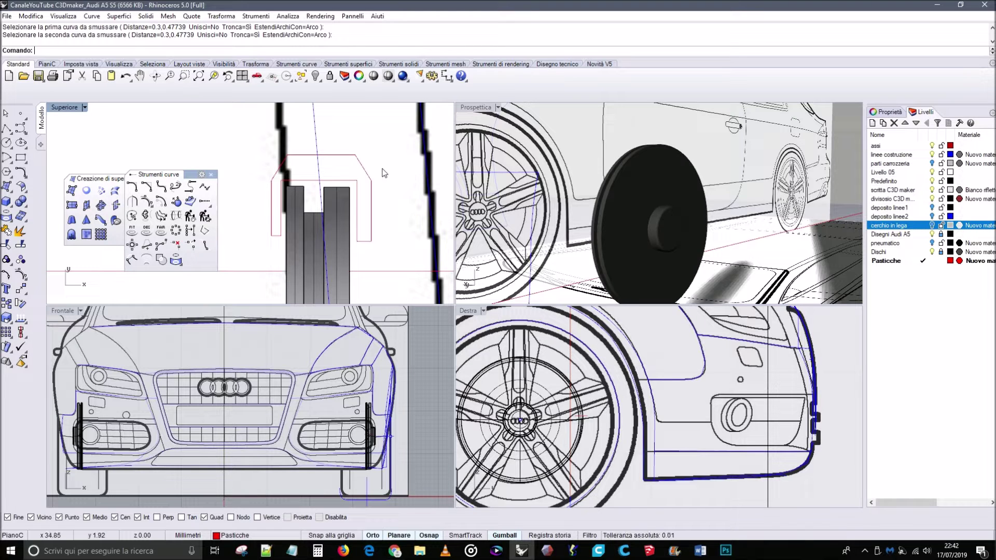
pyautogui.click(211, 174)
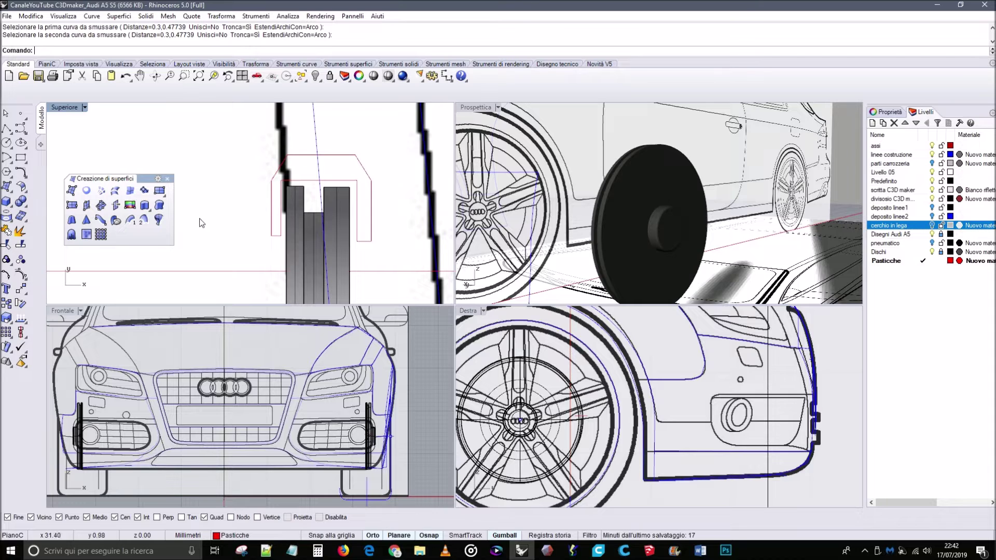
# Try to revolve the chamfered caliper profile about the wheel's horizontal axis from a start angle of 40 degrees.
pyautogui.click(359, 160)
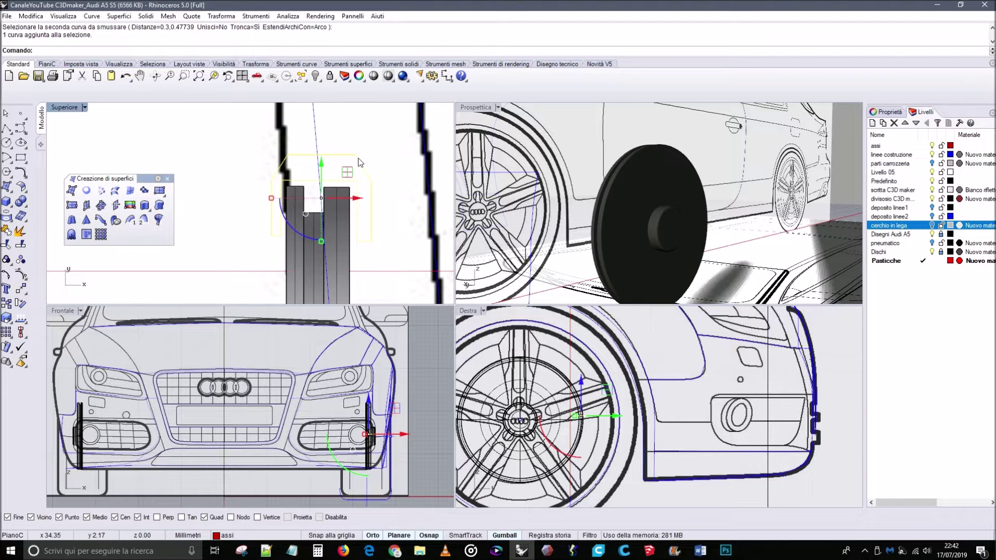
pyautogui.click(159, 220)
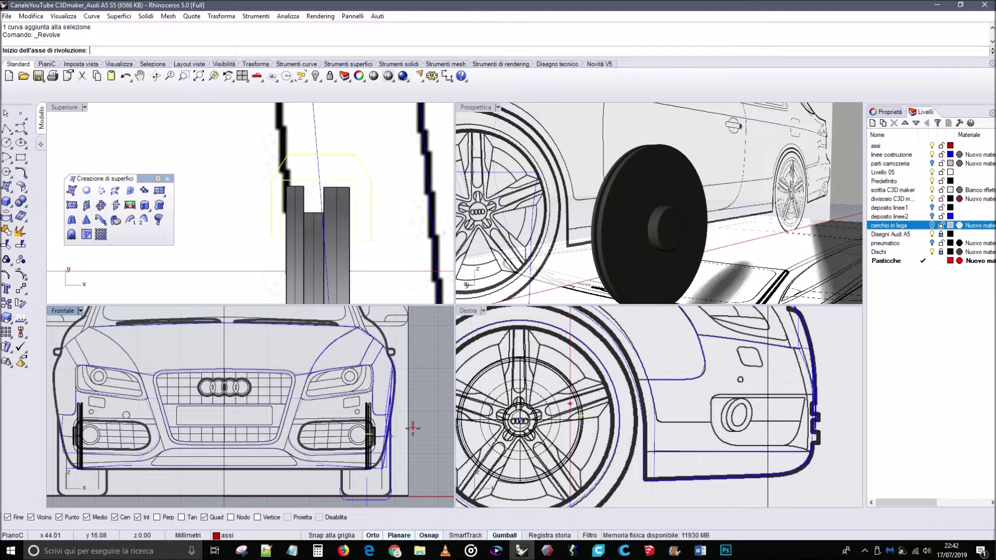
pyautogui.scroll(5, 391, 434)
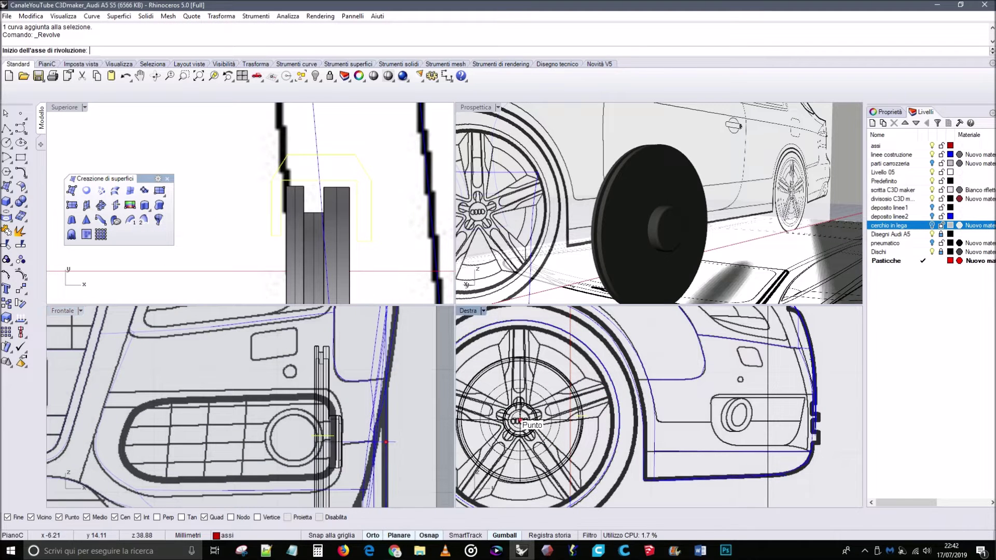
pyautogui.click(519, 420)
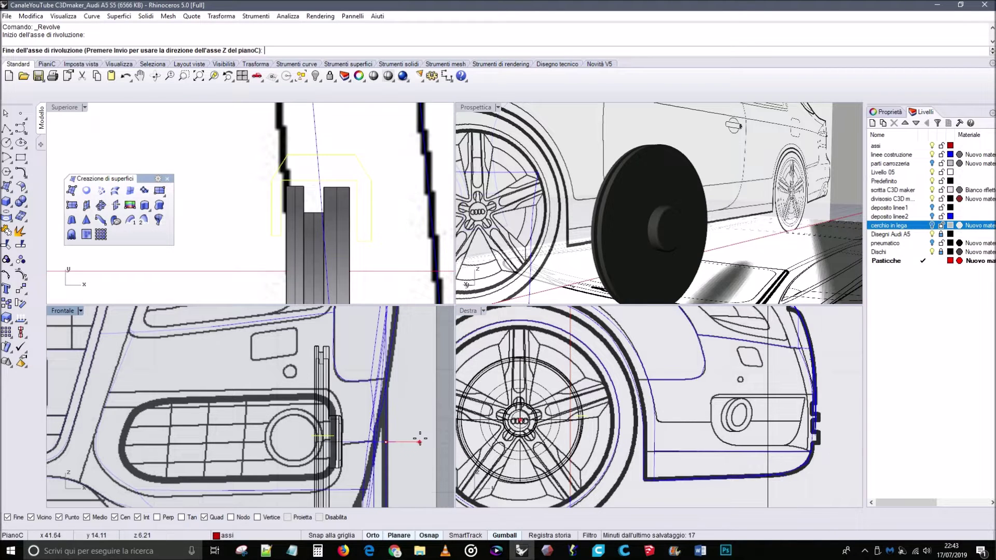
pyautogui.click(419, 438)
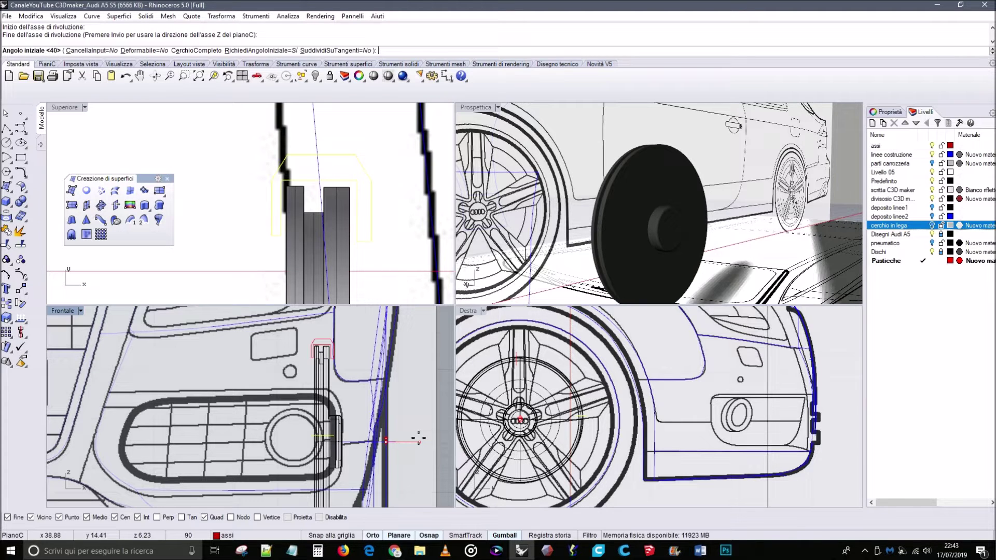
pyautogui.write('40')
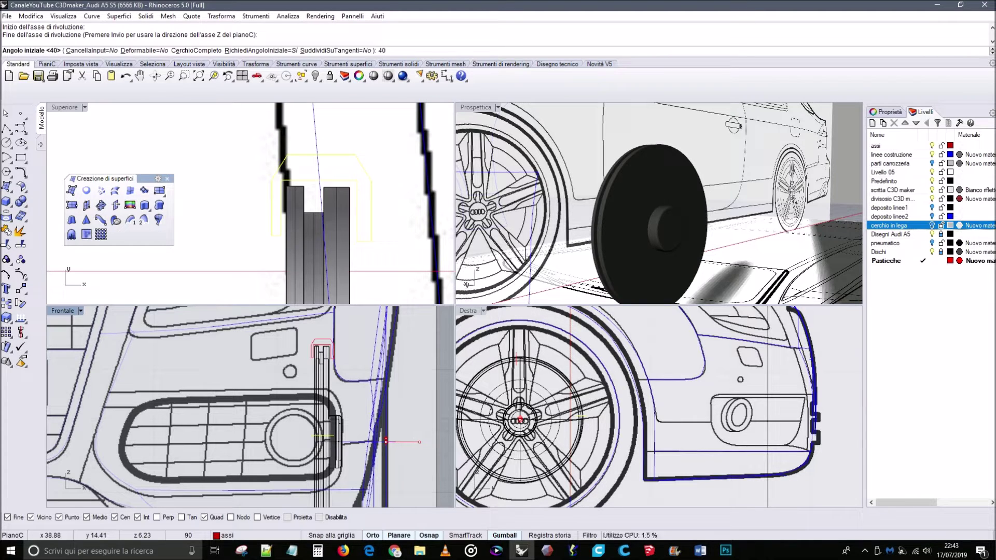
pyautogui.press('Return')
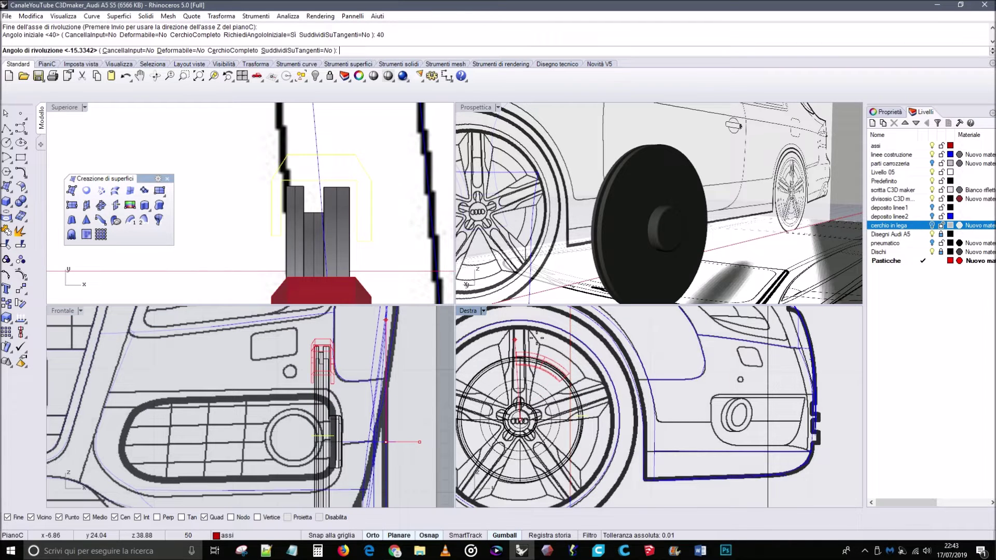
pyautogui.press('Return')
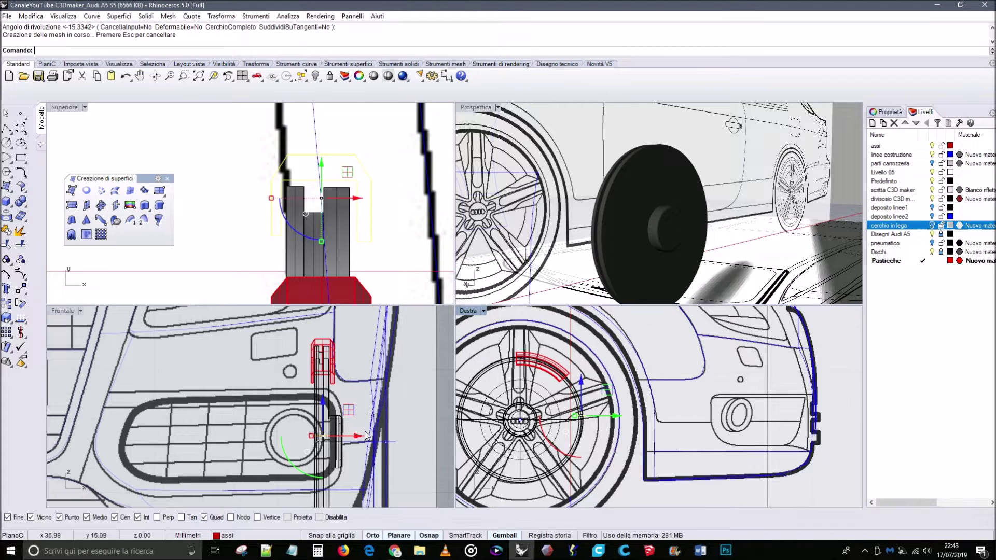
pyautogui.hotkey('ctrl', 'z')
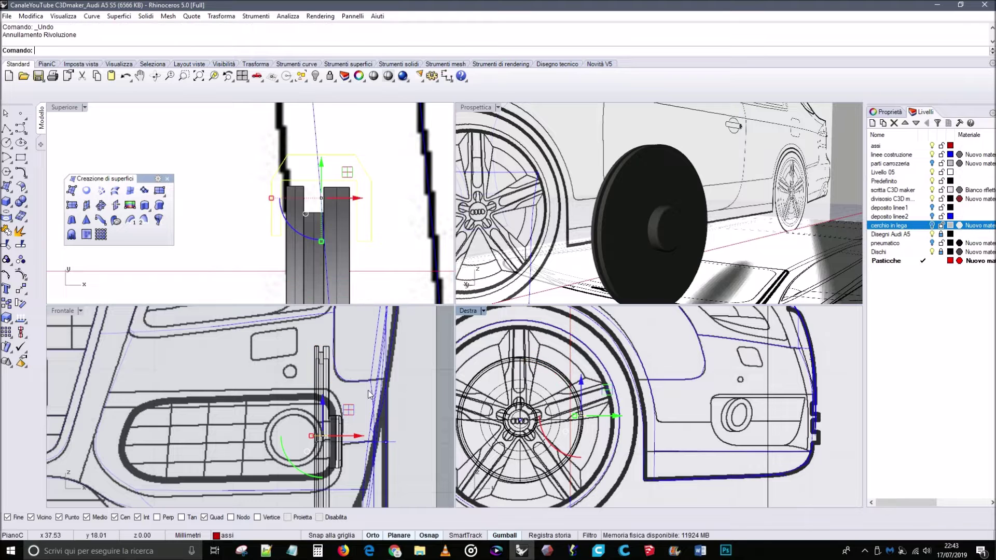
# Revolve the chamfered profile about the wheel's horizontal axis through 50 degrees, starting at 40 degrees.
pyautogui.click(158, 220)
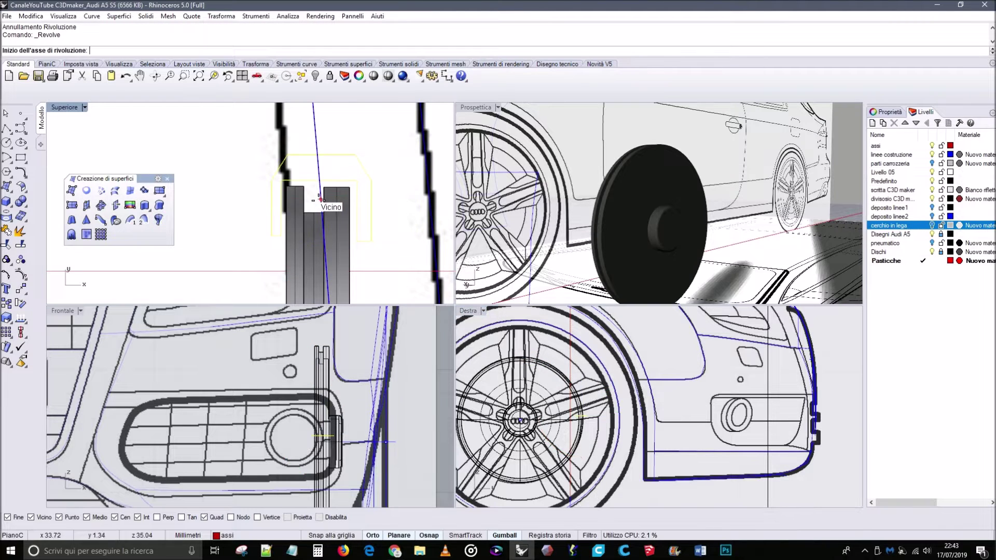
pyautogui.click(385, 442)
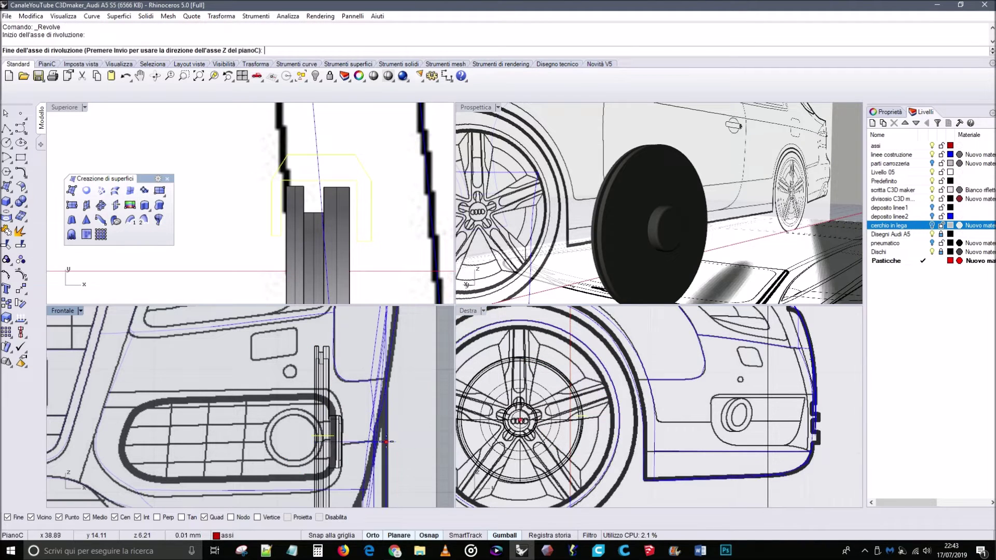
pyautogui.click(420, 441)
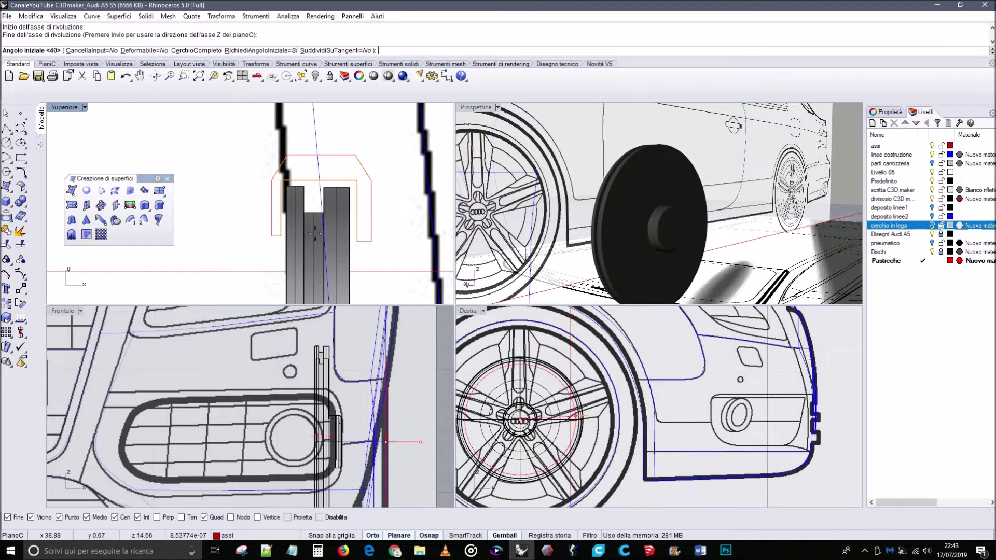
pyautogui.press('Return')
pyautogui.press('Return')
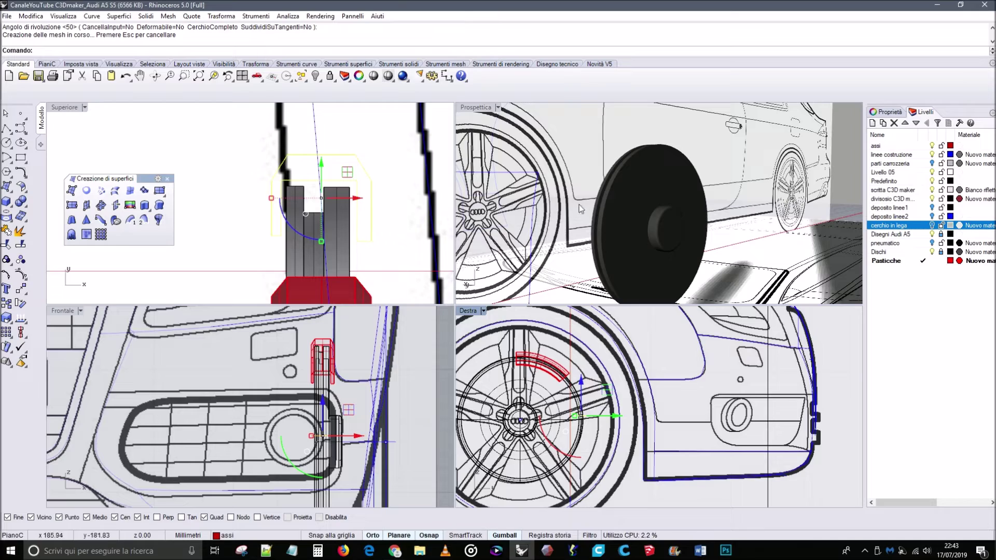
# Widen the revolved caliper slightly across the disc's thickness by scaling it horizontally with the gumball in the front view.
pyautogui.scroll(-5, 579, 205)
pyautogui.scroll(8, 666, 208)
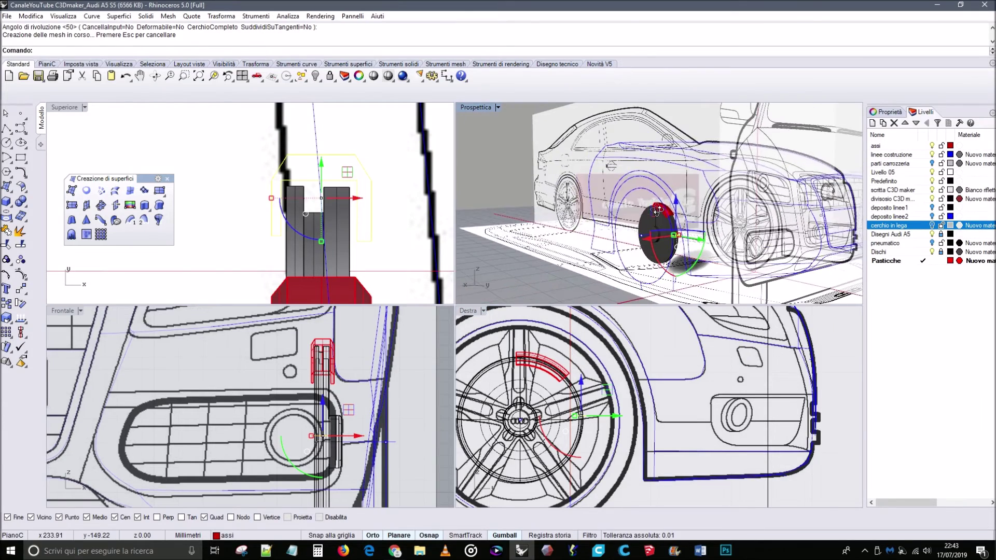
pyautogui.moveTo(666, 205); pyautogui.dragTo(620, 184, button='right')
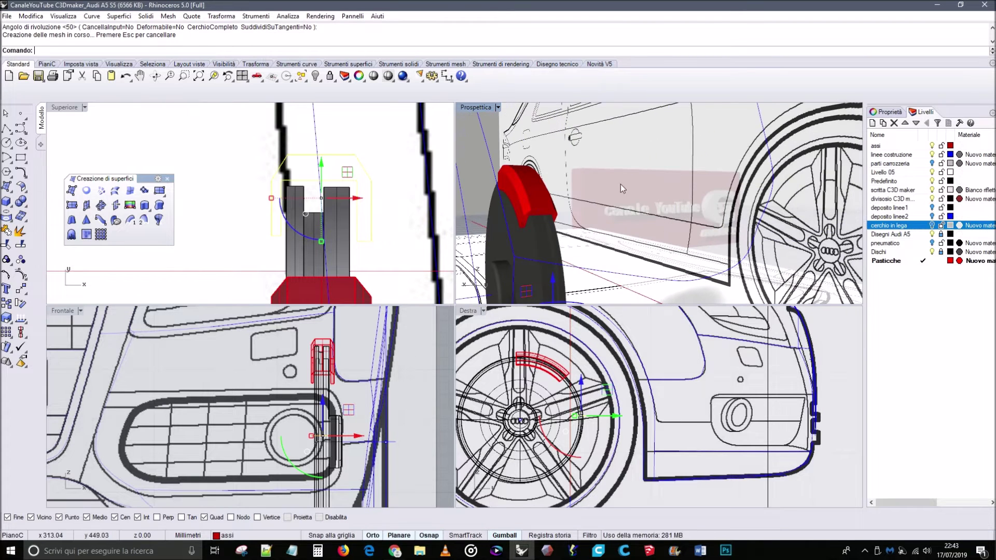
pyautogui.click(537, 198)
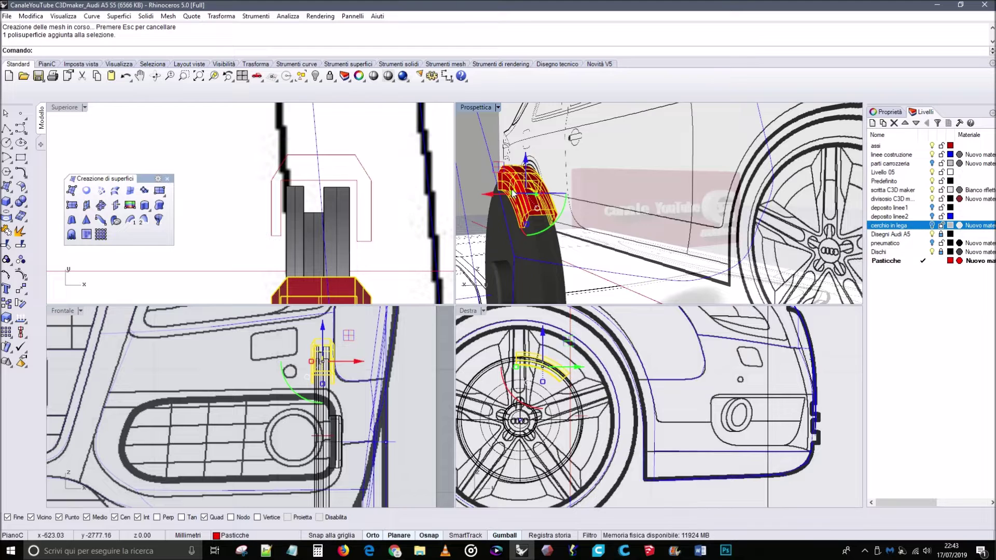
pyautogui.click(311, 364)
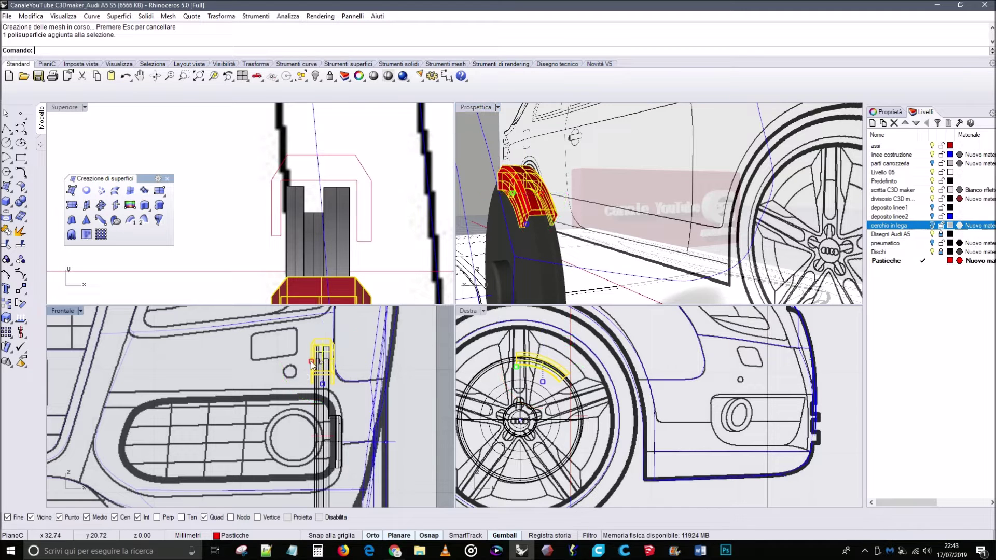
pyautogui.moveTo(311, 363); pyautogui.dragTo(310, 363)
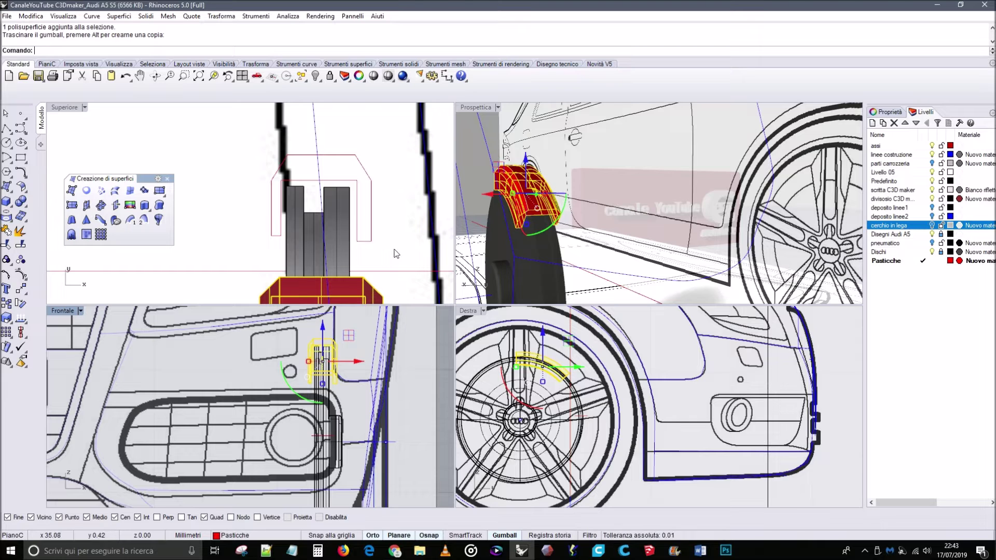
# Cap the revolved caliper's open front end with a planar surface built from that end's boundary edges.
pyautogui.click(851, 412)
pyautogui.moveTo(546, 239); pyautogui.dragTo(536, 199, button='right')
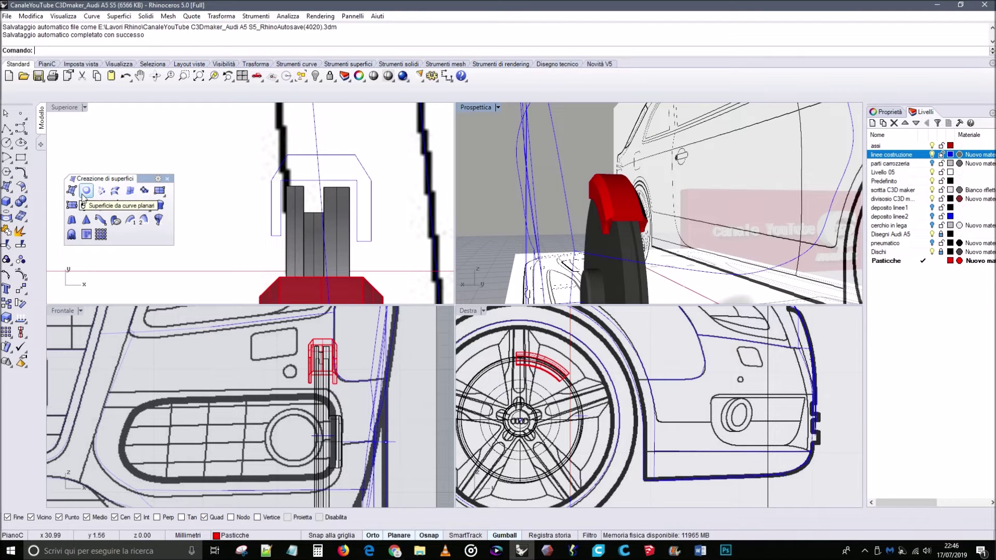
pyautogui.click(84, 193)
pyautogui.scroll(5, 609, 231)
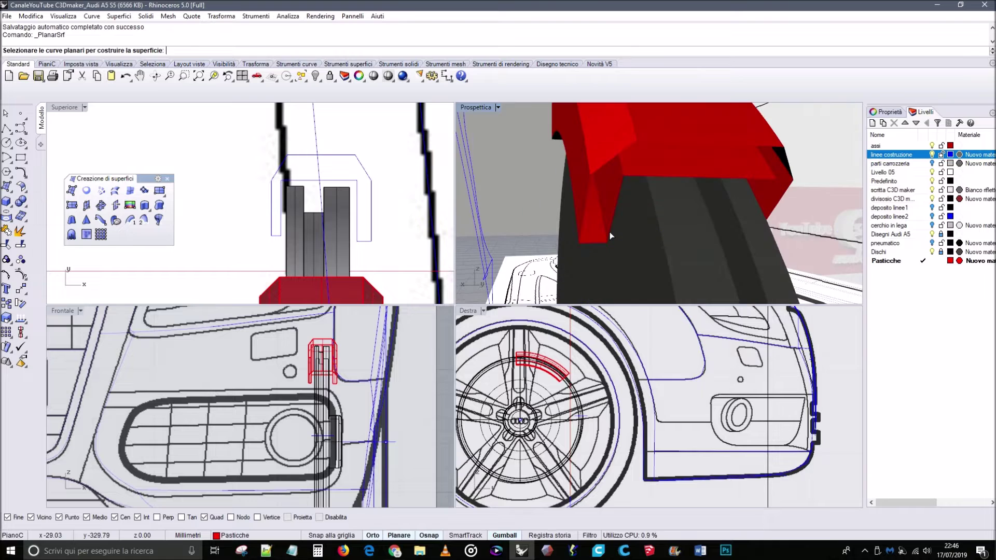
pyautogui.click(600, 241)
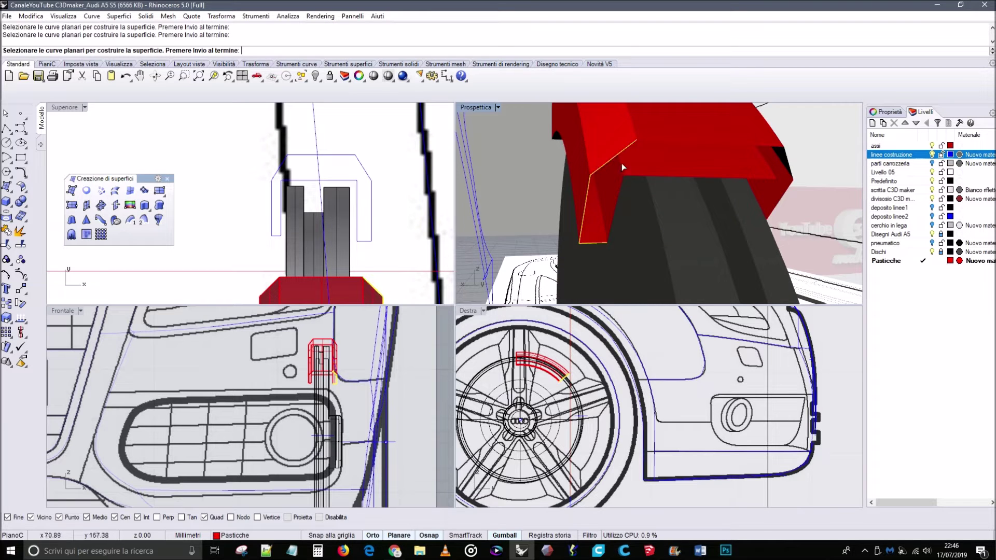
pyautogui.click(673, 141)
pyautogui.click(679, 178)
pyautogui.scroll(-6, 721, 189)
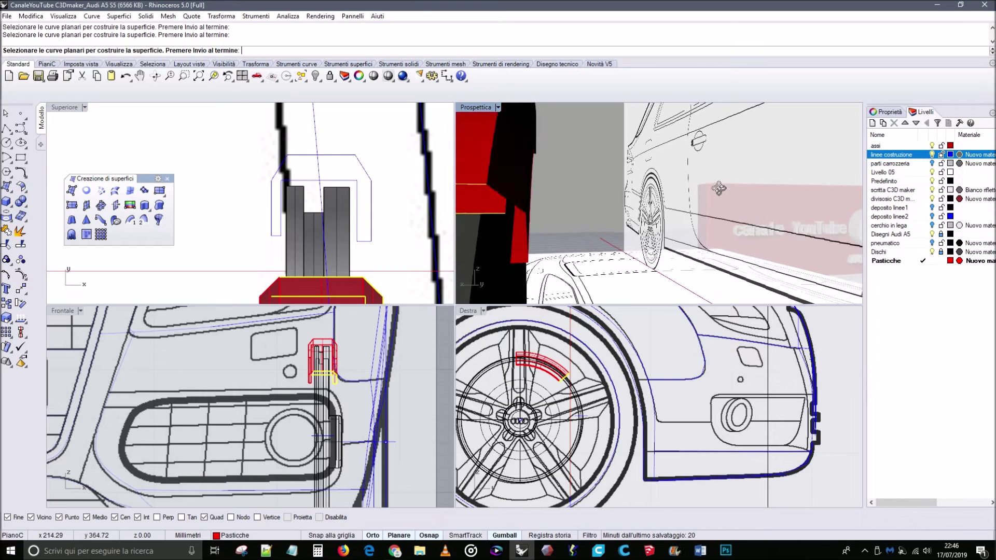
pyautogui.scroll(5, 720, 188)
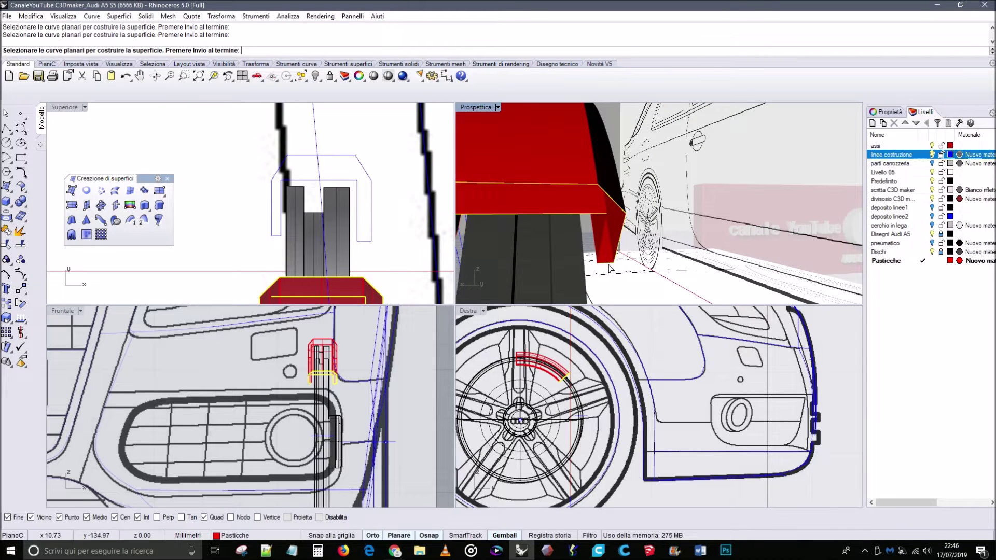
pyautogui.rightClick(599, 242)
# Join the planar end cap to the caliper polysurface and clear the selection.
pyautogui.moveTo(597, 242); pyautogui.dragTo(609, 229, button='right')
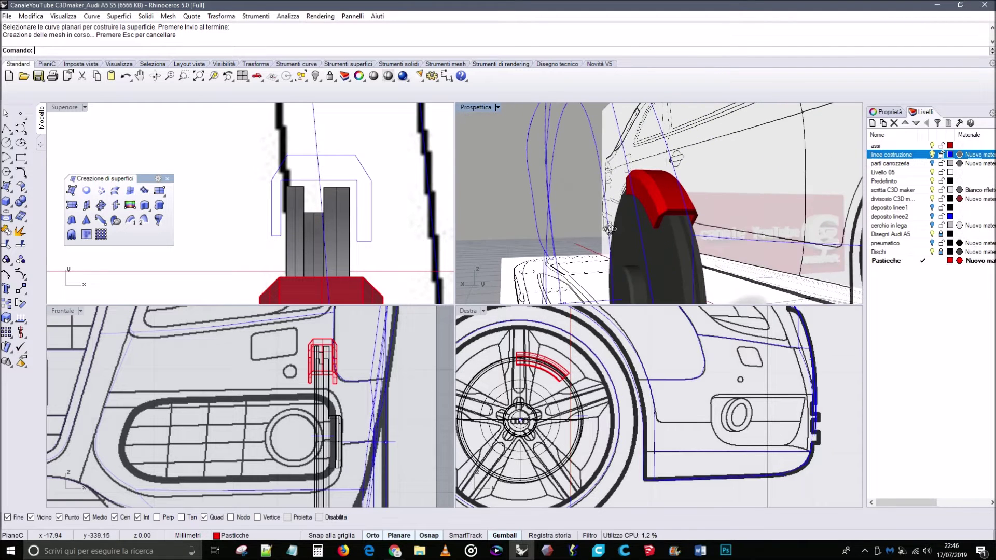
pyautogui.scroll(6, 674, 204)
pyautogui.click(674, 205)
pyautogui.keyDown('shift'); pyautogui.click(669, 241); pyautogui.keyUp('shift')
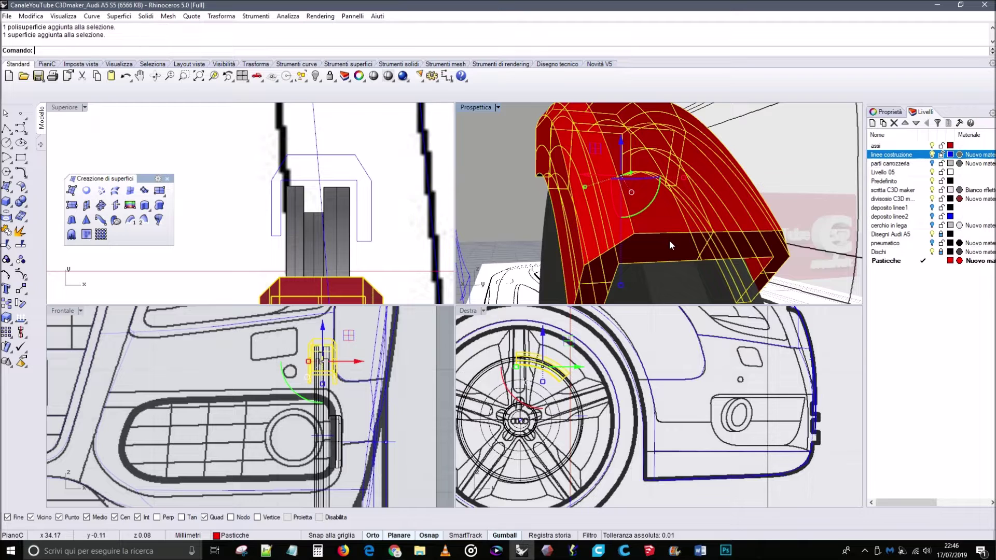
pyautogui.click(21, 231)
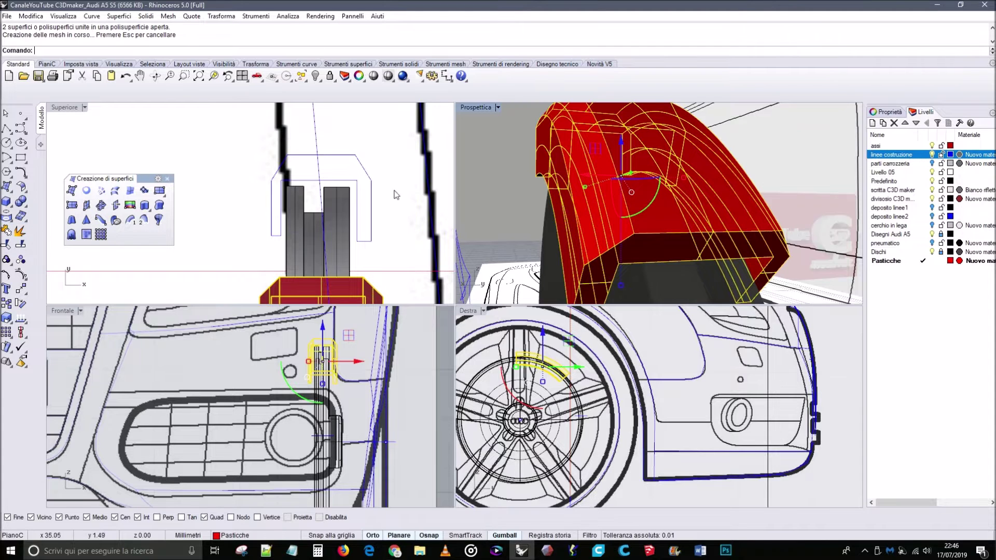
pyautogui.click(488, 150)
pyautogui.click(636, 242)
pyautogui.click(517, 182)
# Cap the caliper's opposite open end with a planar surface built from its boundary edges.
pyautogui.scroll(-8, 516, 182)
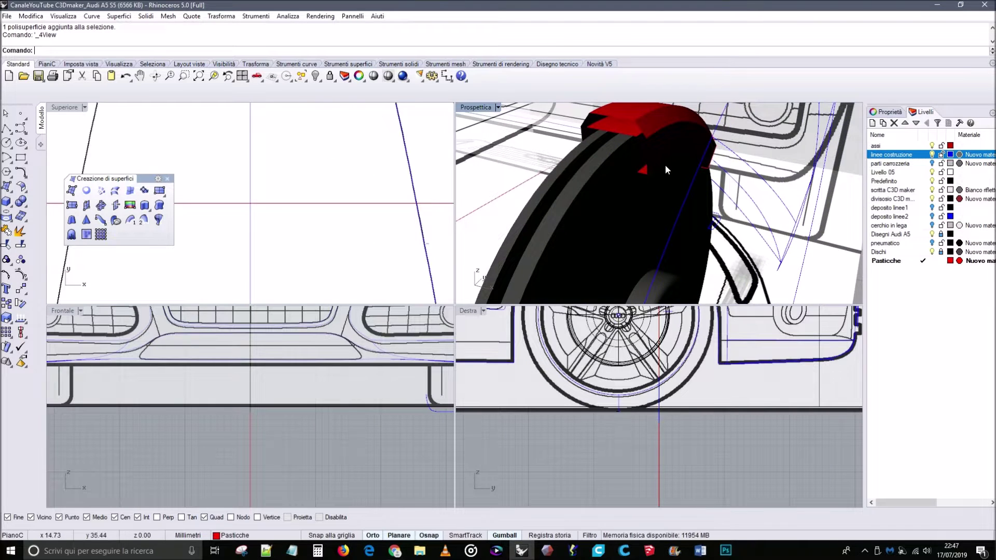
pyautogui.scroll(-3, 665, 164)
pyautogui.moveTo(665, 163); pyautogui.dragTo(682, 170, button='right')
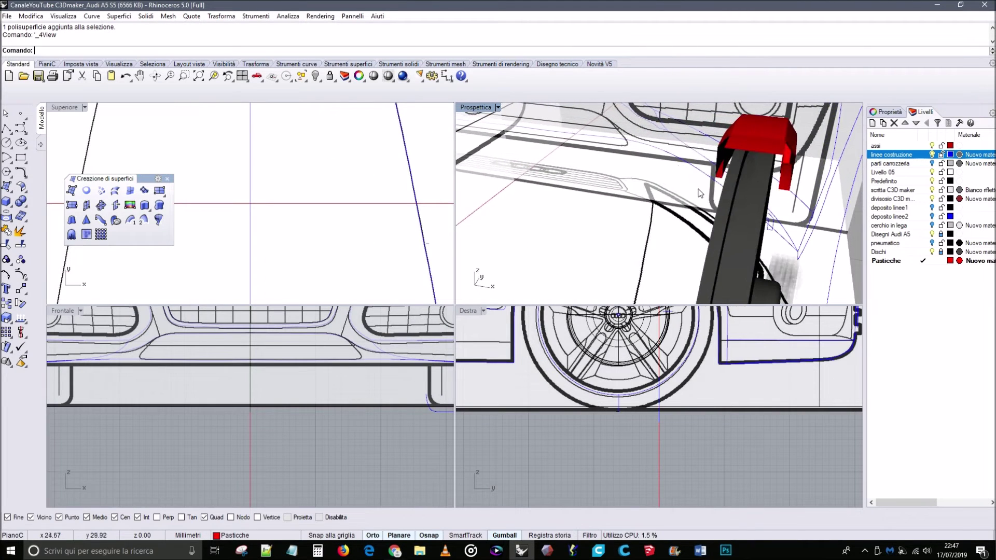
pyautogui.click(86, 191)
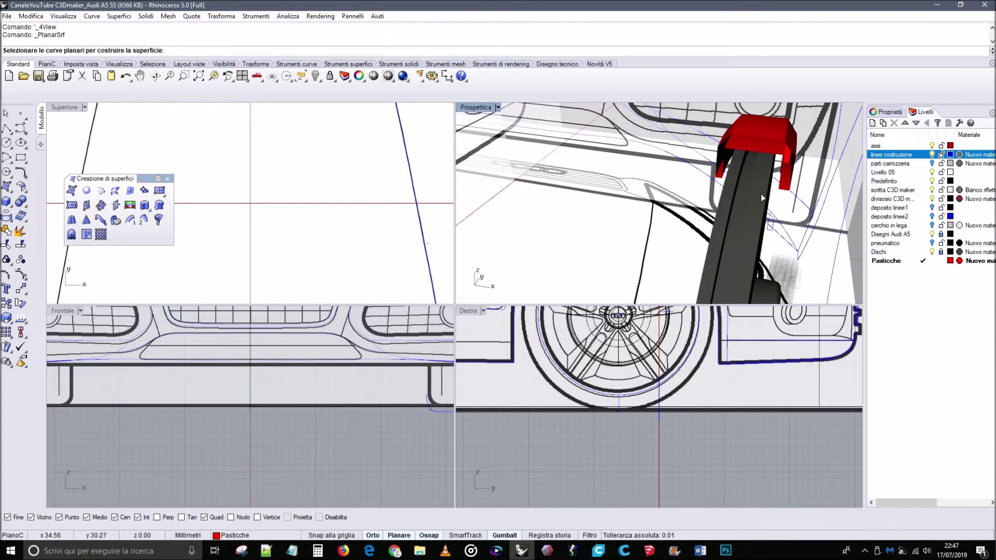
pyautogui.scroll(5, 718, 180)
pyautogui.click(719, 178)
pyautogui.click(711, 160)
pyautogui.click(731, 162)
pyautogui.scroll(-5, 731, 165)
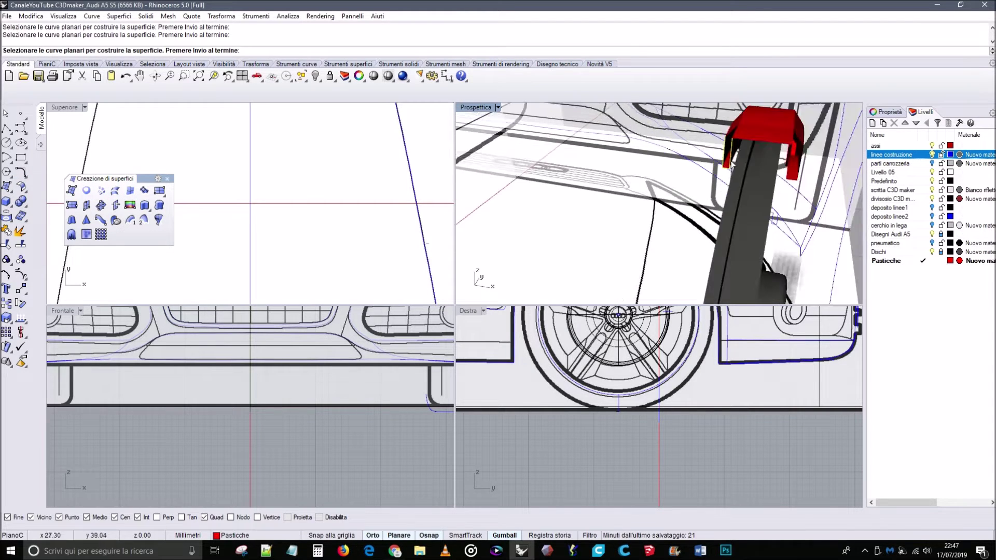
pyautogui.click(750, 137)
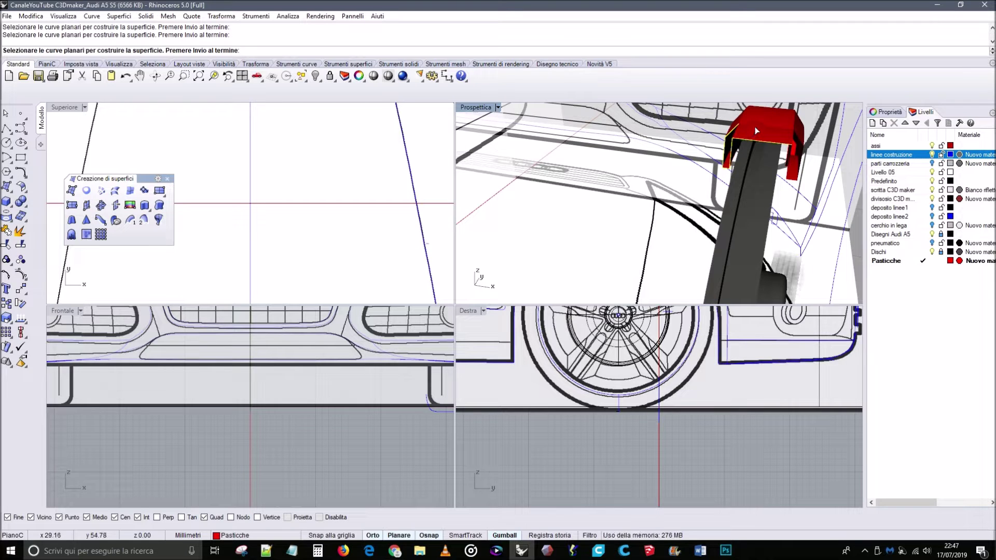
pyautogui.scroll(3, 797, 144)
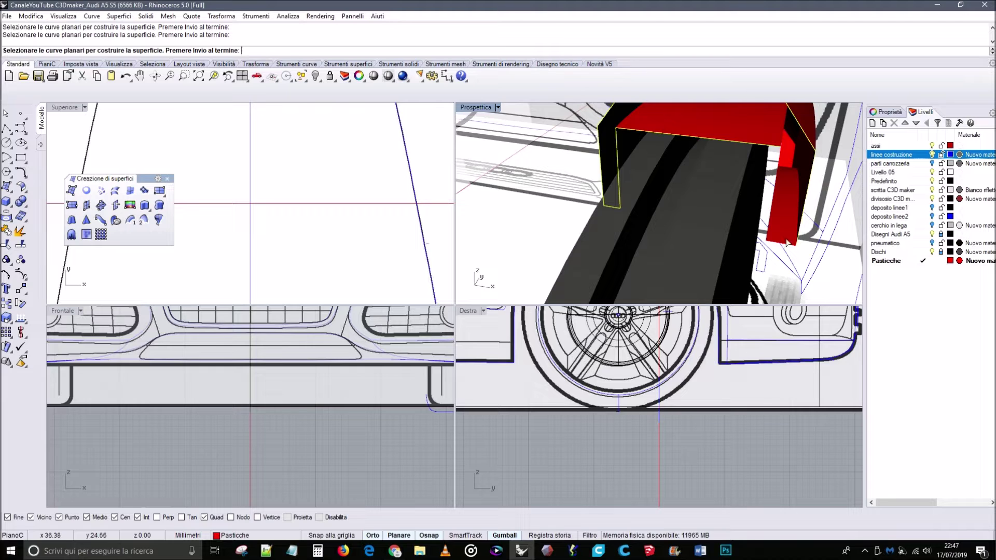
pyautogui.scroll(-4, 786, 203)
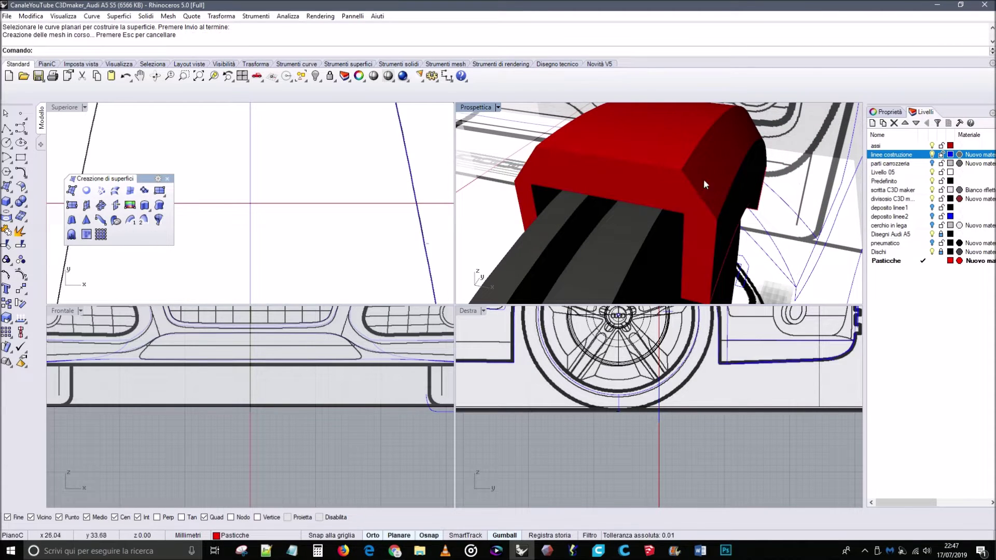
# Join the second end cap to the caliper to form a closed solid, and deselect it.
pyautogui.click(660, 192)
pyautogui.keyDown('shift'); pyautogui.click(683, 136); pyautogui.keyUp('shift')
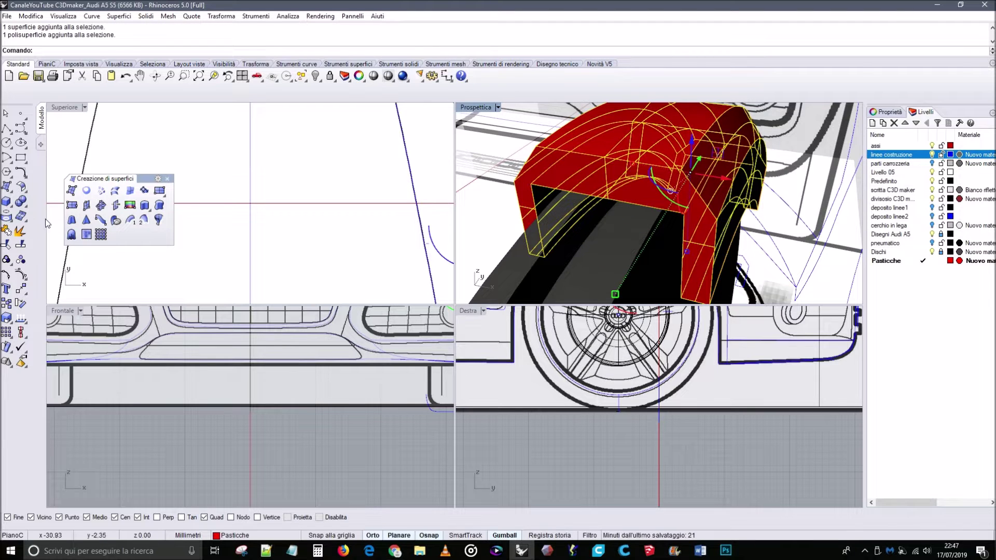
pyautogui.click(5, 231)
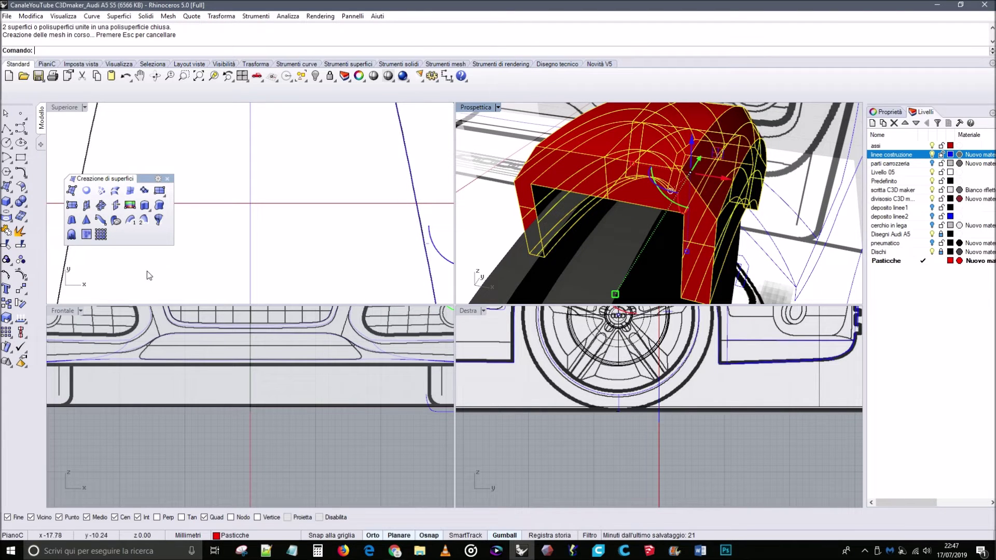
pyautogui.click(632, 462)
# Mirror a copy of the closed caliper to the car's other side about the vertical centre line in the front view.
pyautogui.moveTo(689, 216); pyautogui.dragTo(602, 220, button='right')
pyautogui.click(602, 219)
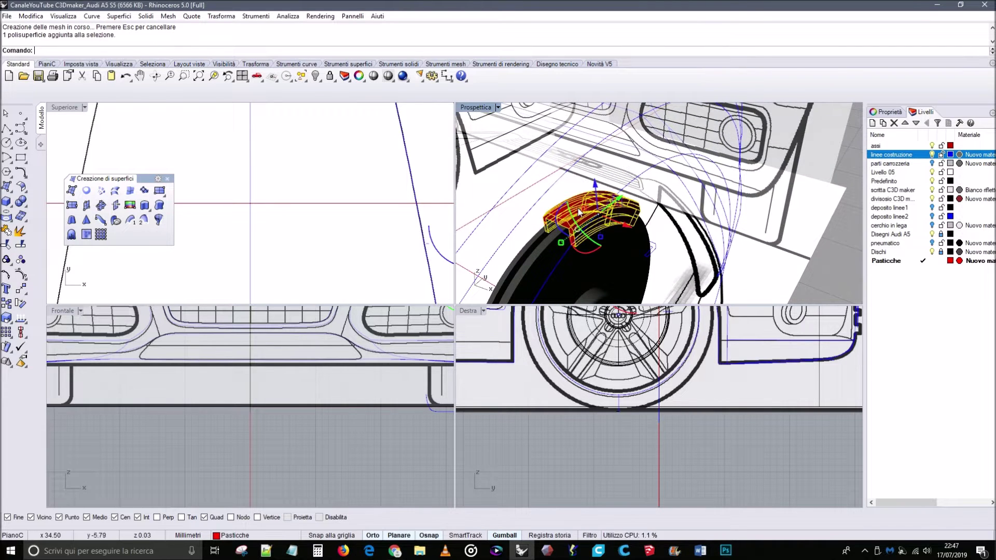
pyautogui.click(25, 293)
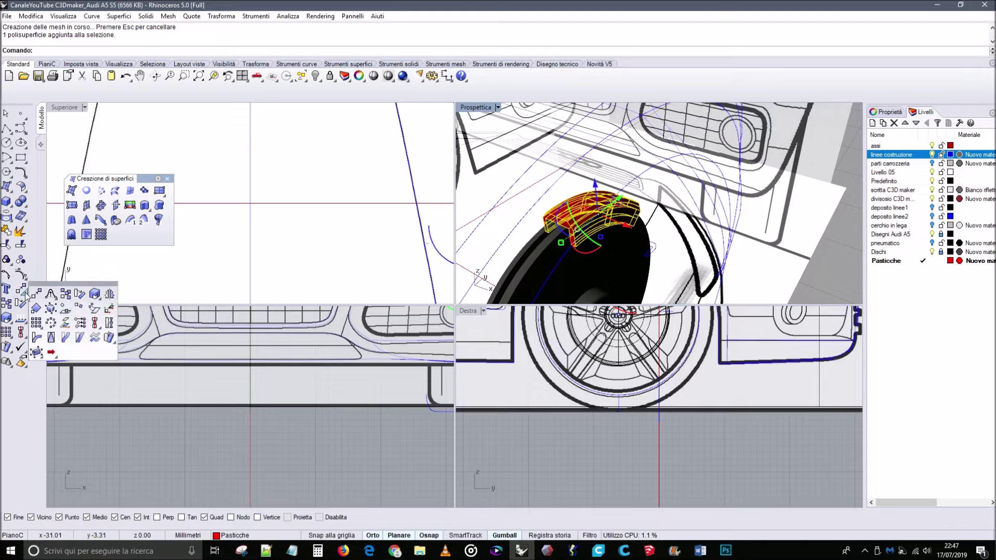
pyautogui.click(107, 294)
pyautogui.scroll(-10, 305, 409)
pyautogui.scroll(-2, 306, 408)
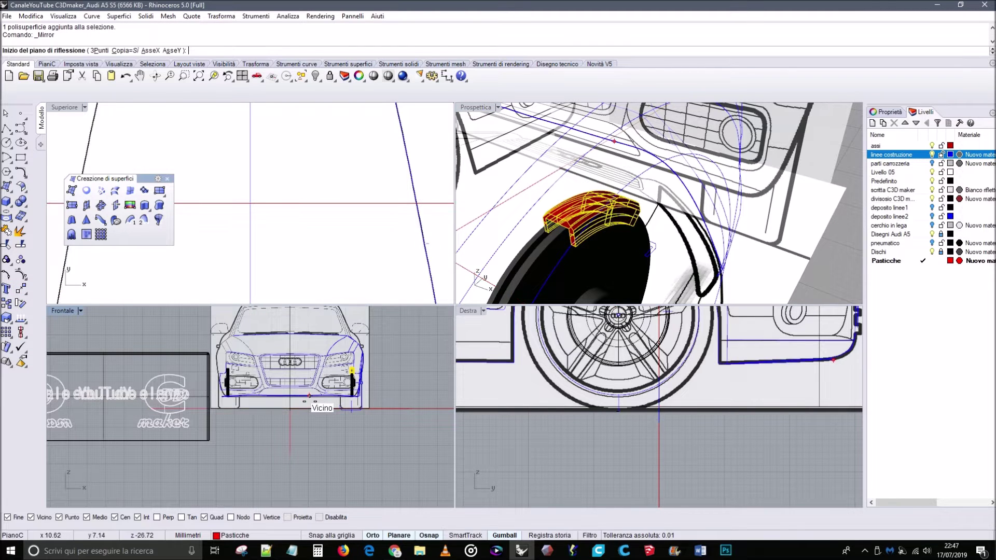
pyautogui.click(290, 395)
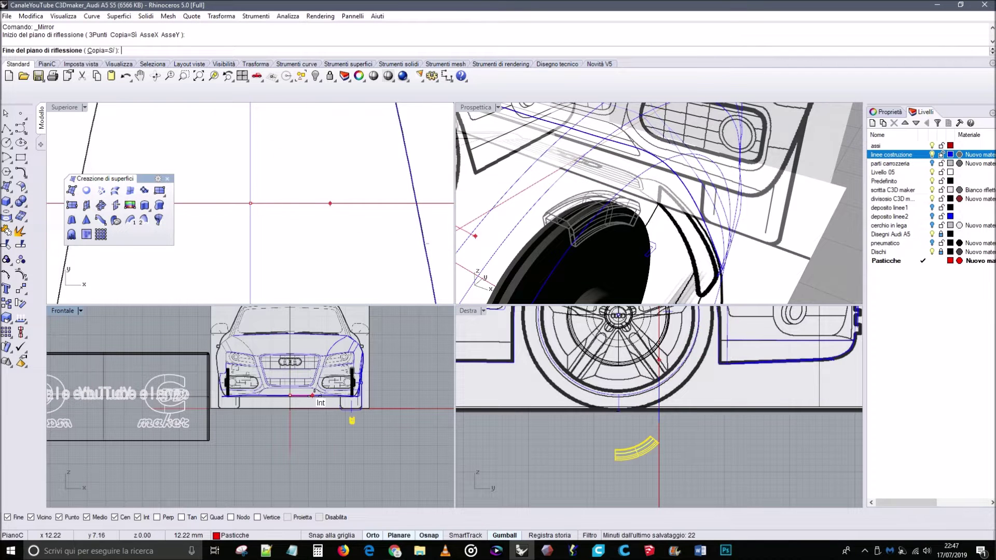
pyautogui.click(288, 319)
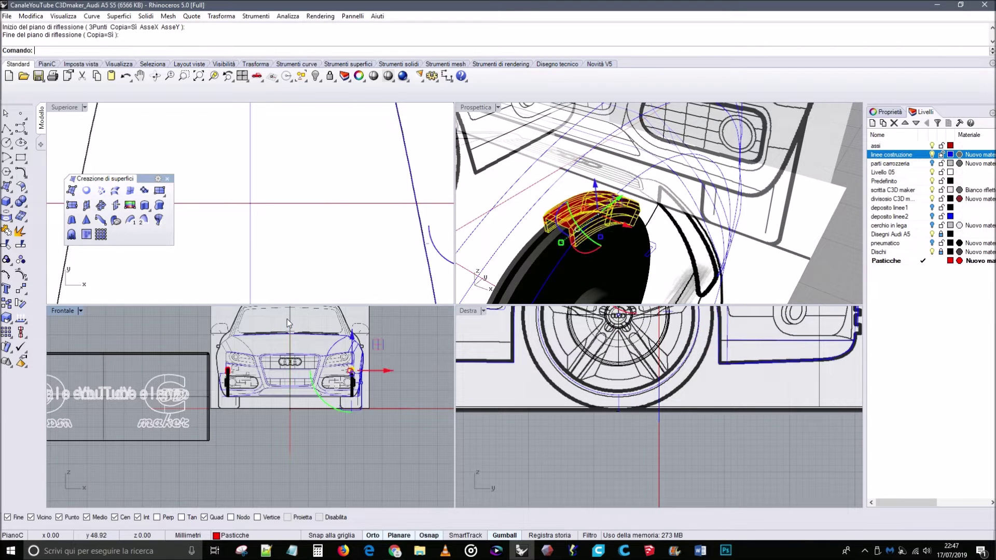
pyautogui.scroll(-8, 544, 265)
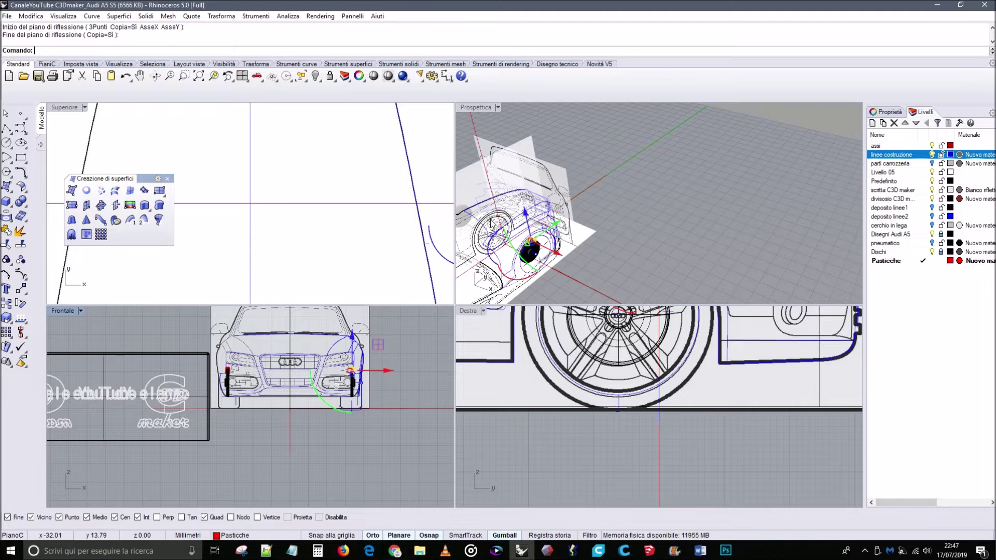
pyautogui.moveTo(533, 220); pyautogui.dragTo(618, 182, button='right')
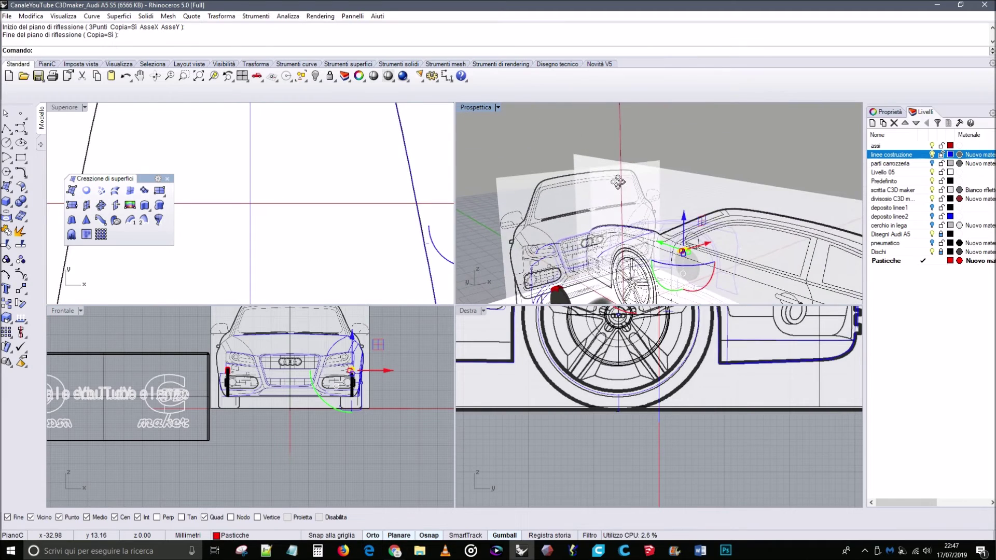
pyautogui.click(513, 165)
# Show the cerchio in lega layer and examine how the caliper and disc sit inside the alloy wheel.
pyautogui.scroll(-6, 612, 199)
pyautogui.moveTo(668, 236); pyautogui.dragTo(618, 223, button='right')
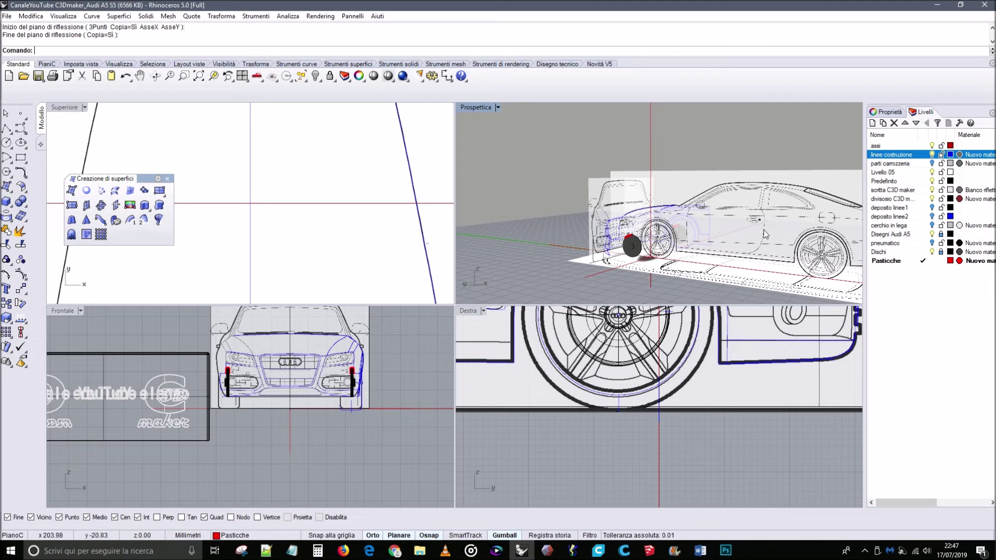
pyautogui.click(932, 225)
pyautogui.scroll(3, 643, 235)
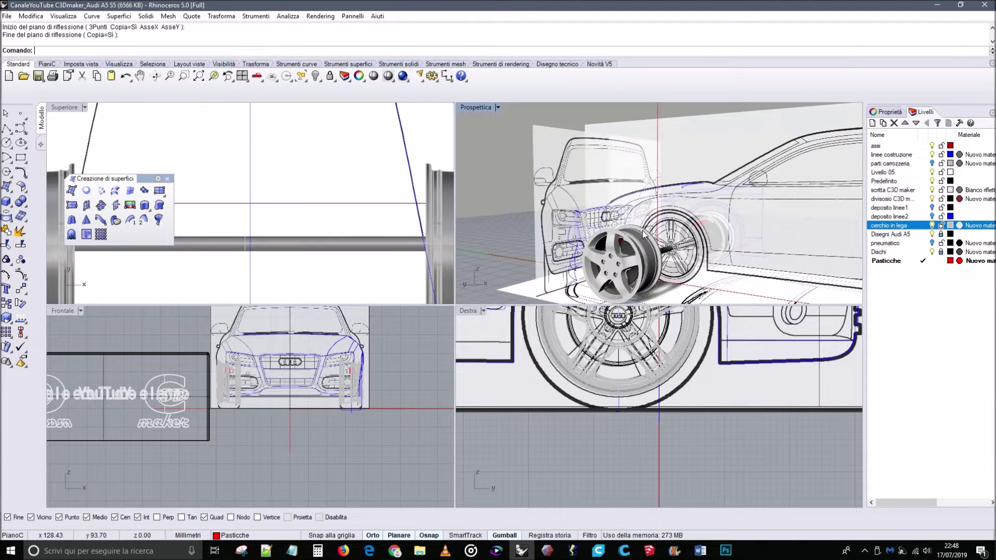
pyautogui.scroll(2, 641, 231)
pyautogui.moveTo(642, 230); pyautogui.dragTo(704, 231, button='right')
pyautogui.scroll(6, 781, 209)
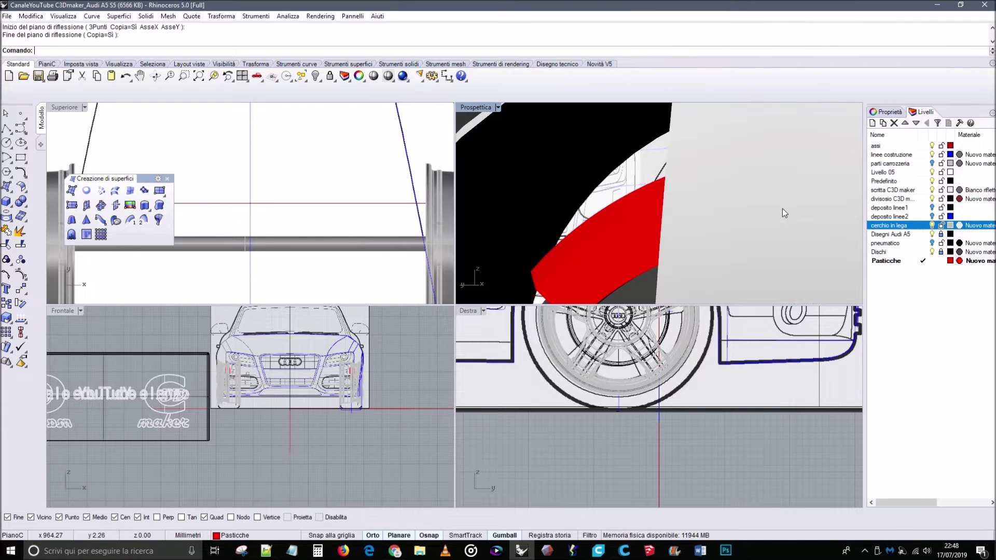
pyautogui.scroll(-4, 782, 209)
pyautogui.scroll(2, 780, 210)
pyautogui.moveTo(780, 210); pyautogui.dragTo(580, 217, button='right')
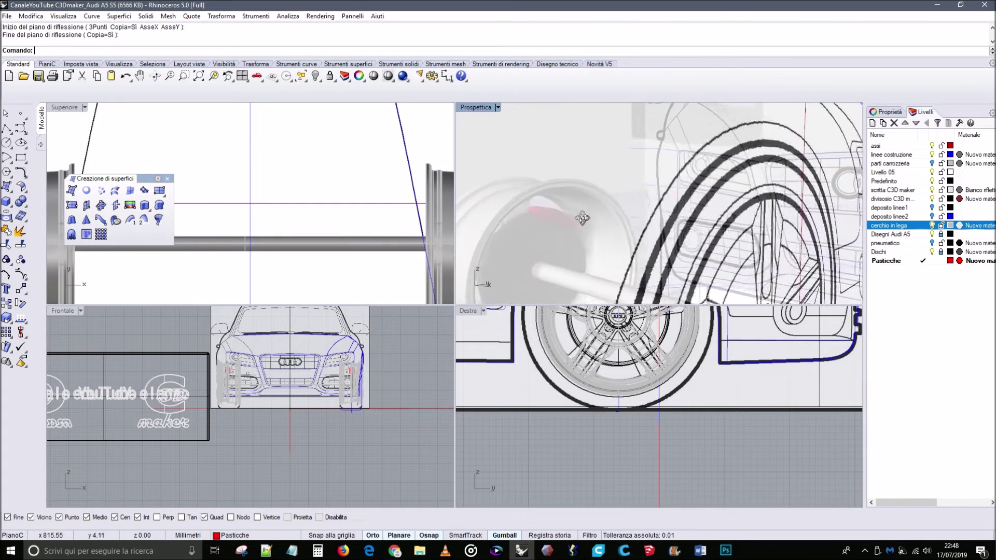
pyautogui.scroll(-5, 589, 216)
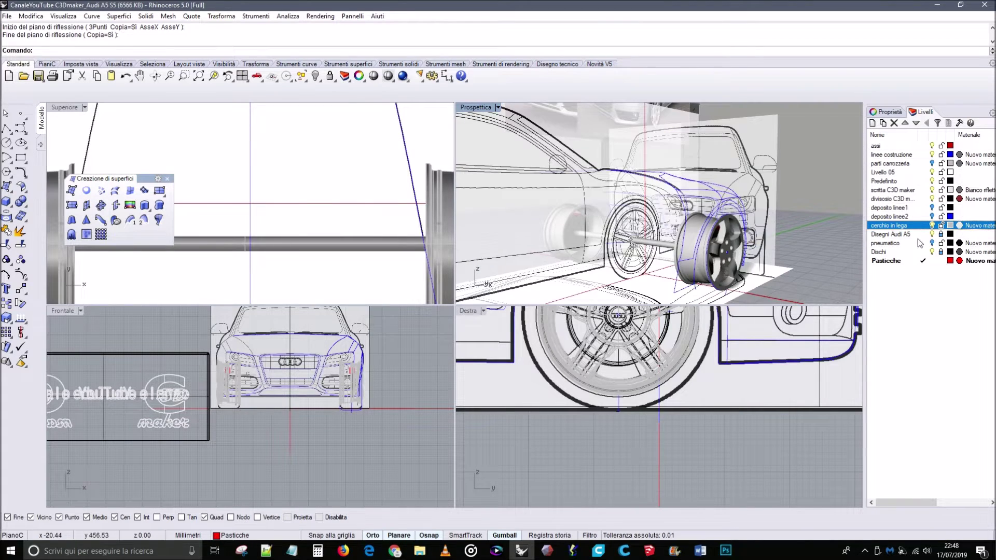
# Show the pneumatico and parti carrozzeria layers and examine the wheels and calipers together with the bodywork from several angles.
pyautogui.click(932, 242)
pyautogui.moveTo(737, 213); pyautogui.dragTo(656, 218, button='right')
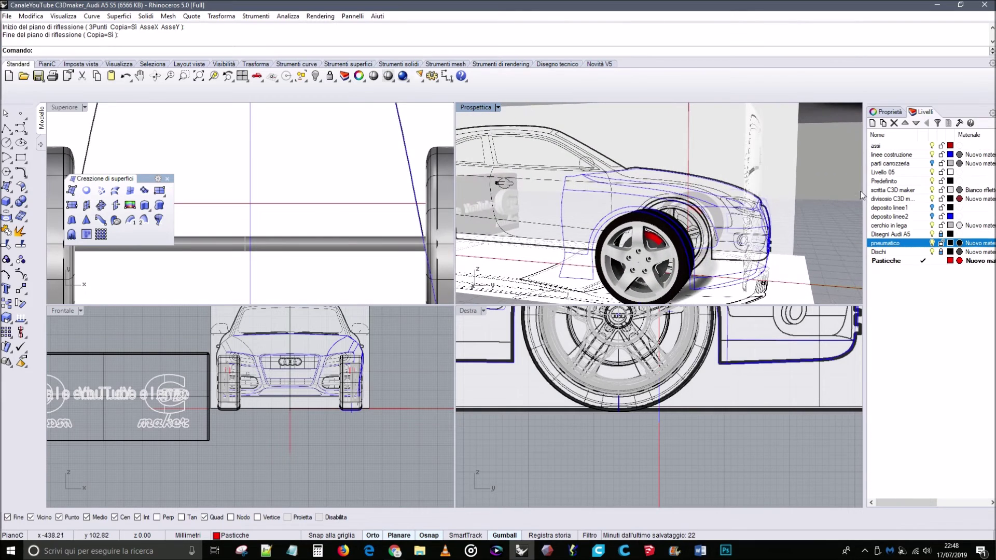
pyautogui.click(932, 163)
pyautogui.moveTo(788, 199); pyautogui.dragTo(571, 191, button='right')
pyautogui.scroll(-6, 760, 203)
pyautogui.moveTo(688, 194); pyautogui.dragTo(640, 189, button='right')
pyautogui.scroll(7, 637, 189)
pyautogui.moveTo(718, 195)
pyautogui.mouseDown(button='right')
pyautogui.moveTo(736, 205)
pyautogui.moveTo(727, 220)
pyautogui.moveTo(752, 210)
pyautogui.moveTo(726, 193)
pyautogui.mouseUp(button='right')
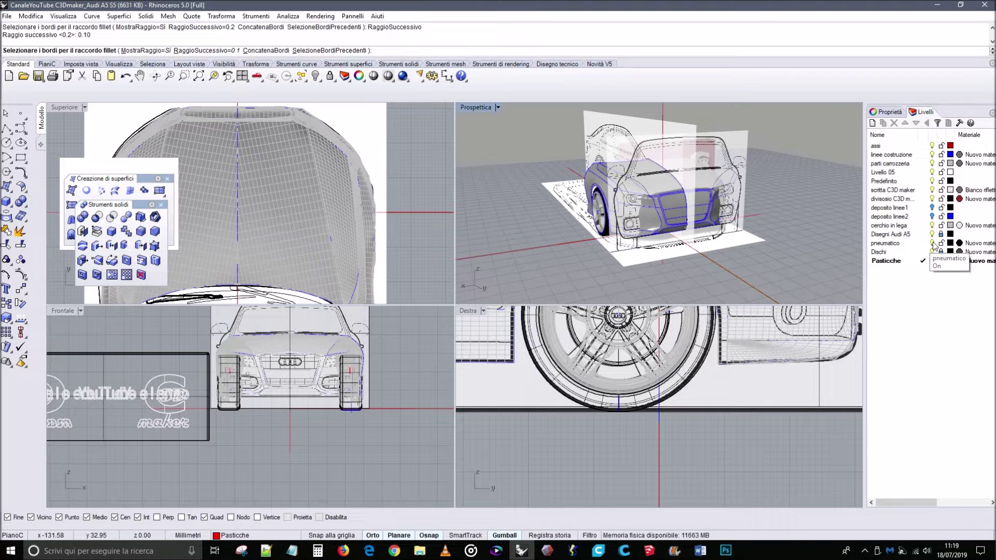
# Hide the pneumatico, Disegni Audi A5, parti carrozzeria, linee costruzione and cerchio in lega layers to isolate the discs and calipers.
pyautogui.click(932, 243)
pyautogui.click(932, 234)
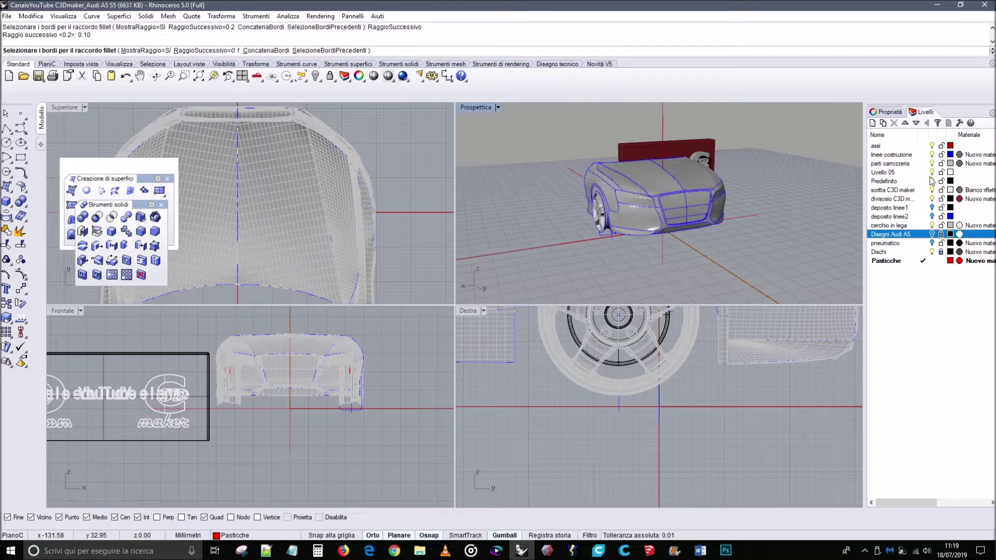
pyautogui.click(931, 163)
pyautogui.click(931, 155)
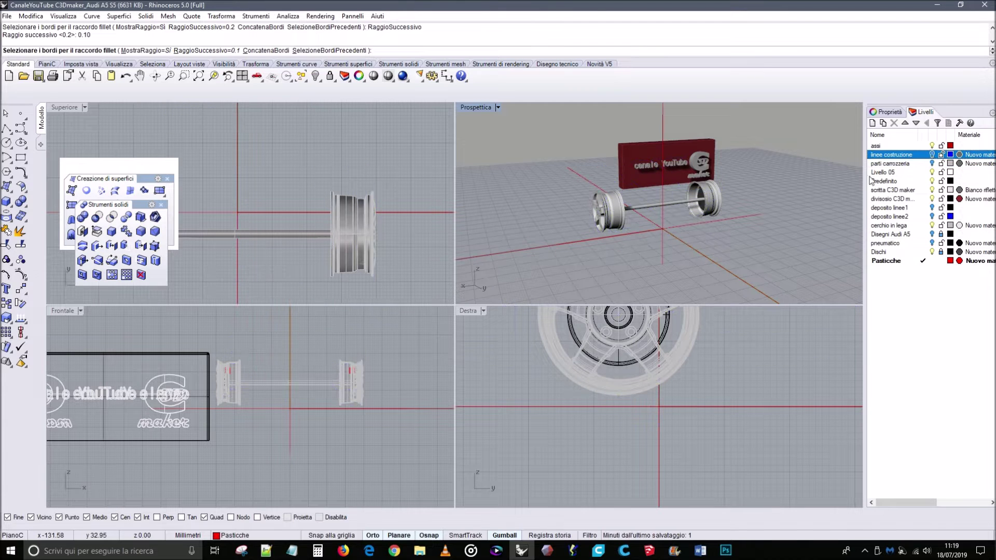
pyautogui.moveTo(699, 212); pyautogui.dragTo(710, 208, button='right')
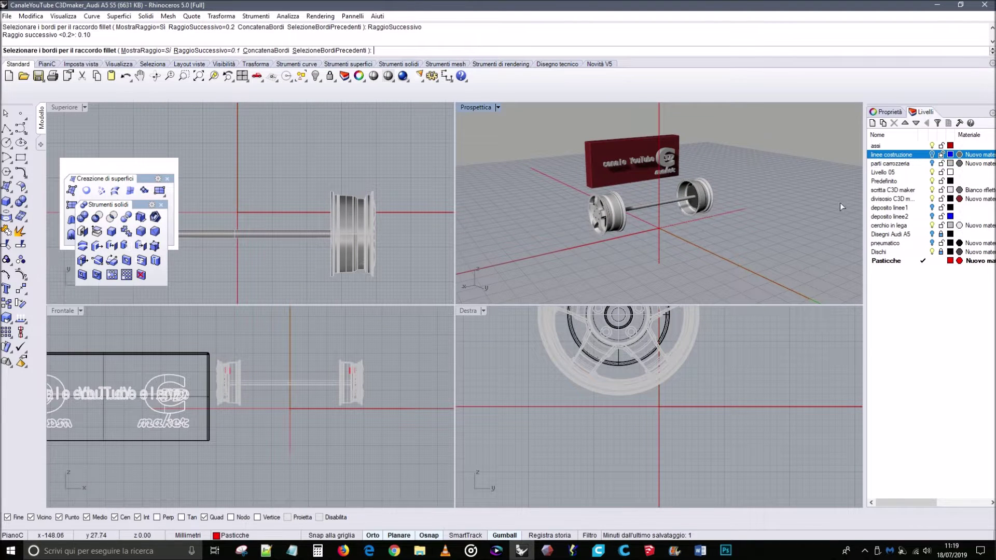
pyautogui.click(932, 225)
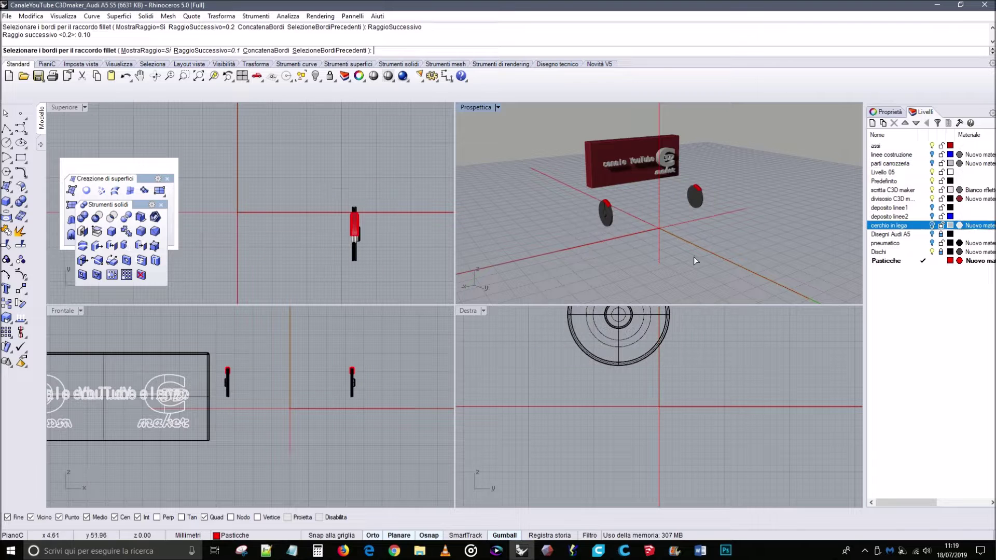
# Fillet the outer edges of the first caliper's end nearest the transverse axis with a 0.1 radius.
pyautogui.scroll(8, 620, 201)
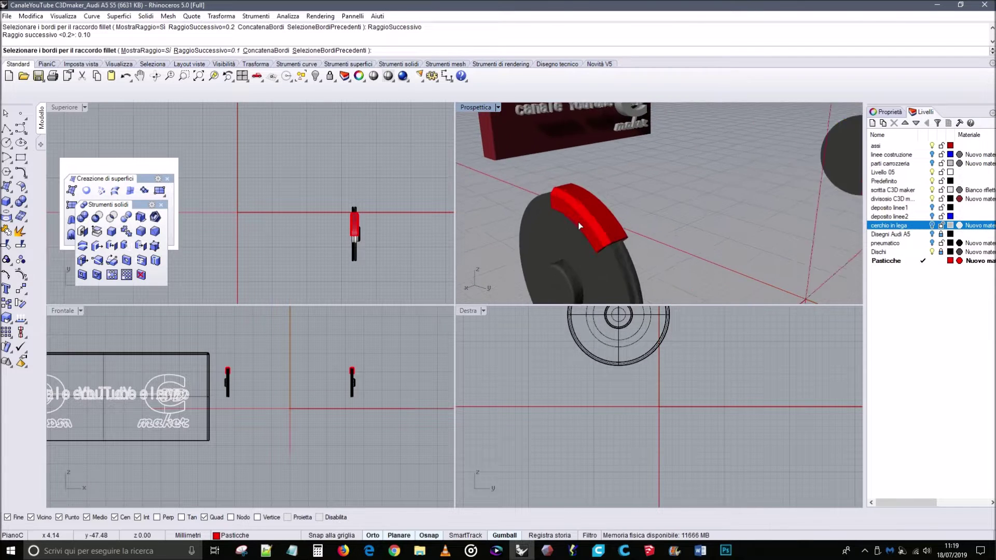
pyautogui.moveTo(597, 226); pyautogui.dragTo(539, 194, button='right')
pyautogui.click(145, 219)
pyautogui.click(639, 202)
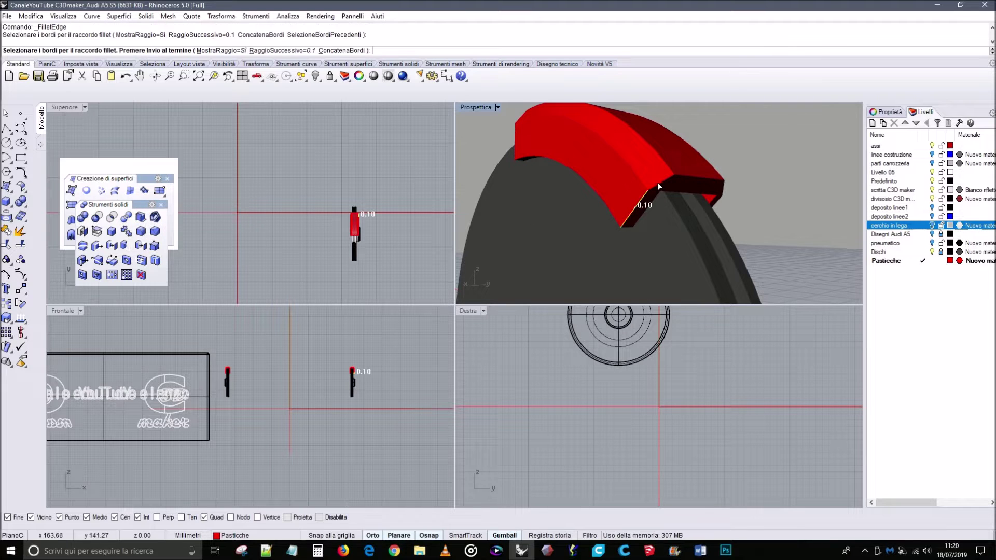
pyautogui.click(659, 181)
pyautogui.click(698, 228)
pyautogui.click(664, 182)
pyautogui.click(688, 177)
pyautogui.moveTo(690, 176); pyautogui.dragTo(616, 179, button='right')
pyautogui.click(539, 202)
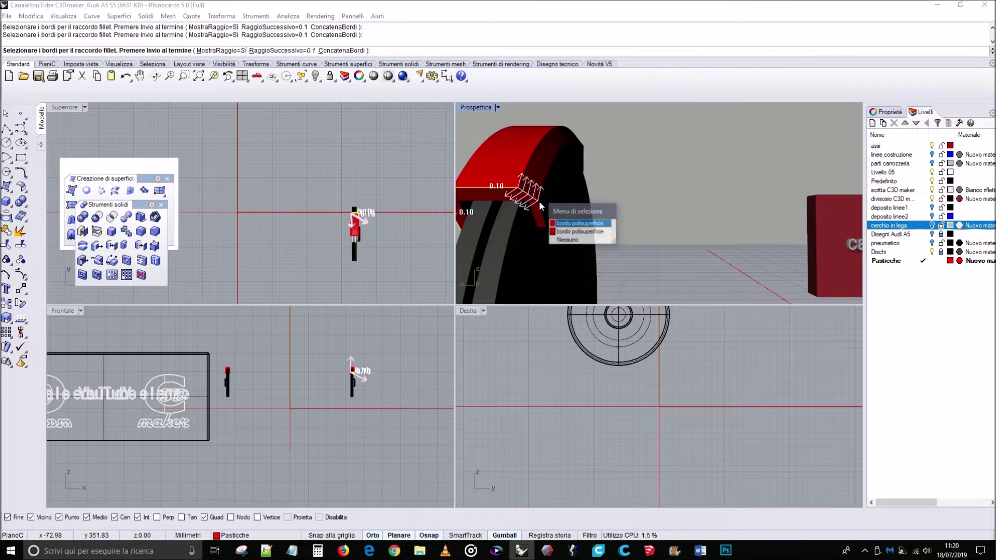
pyautogui.click(580, 223)
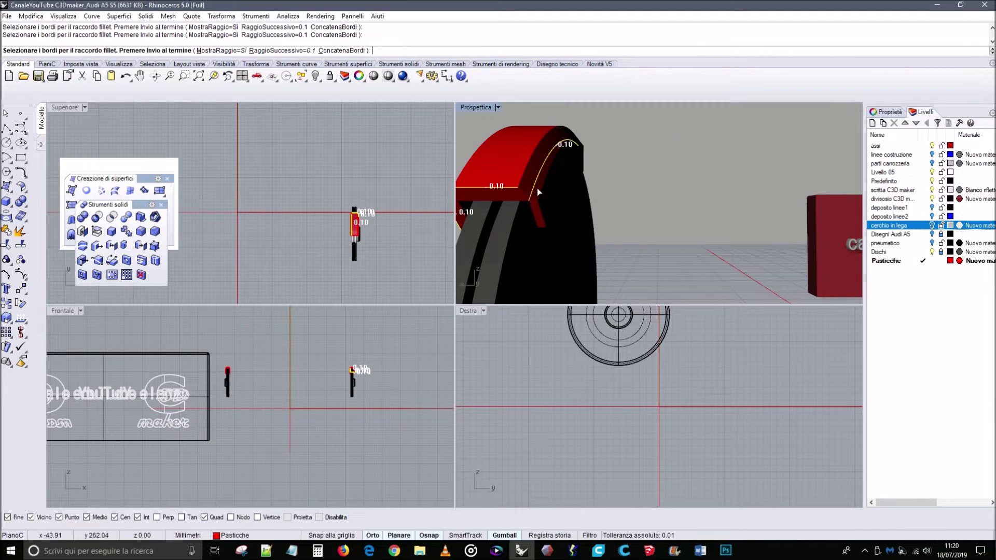
pyautogui.scroll(3, 524, 197)
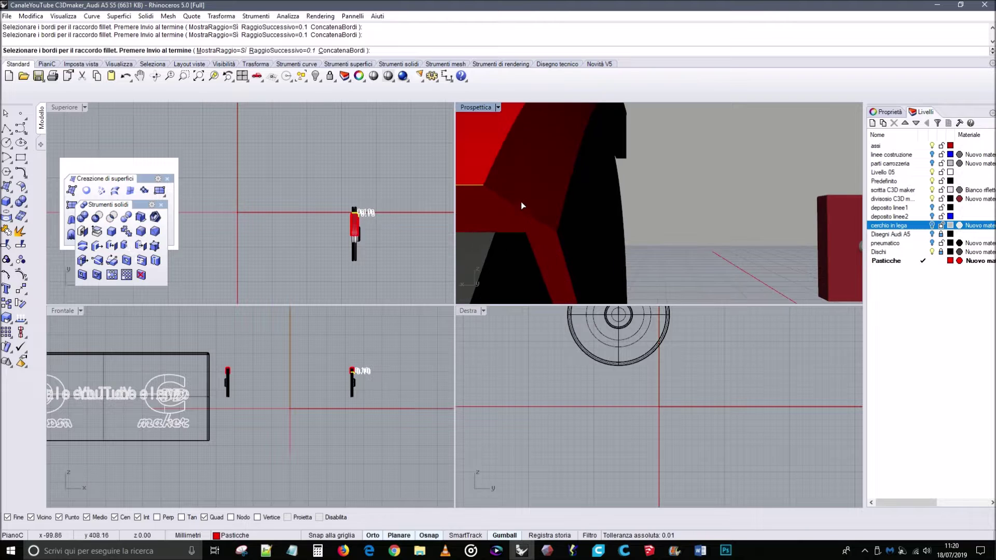
pyautogui.click(564, 257)
pyautogui.scroll(-5, 566, 243)
pyautogui.press('Return')
pyautogui.press('Return')
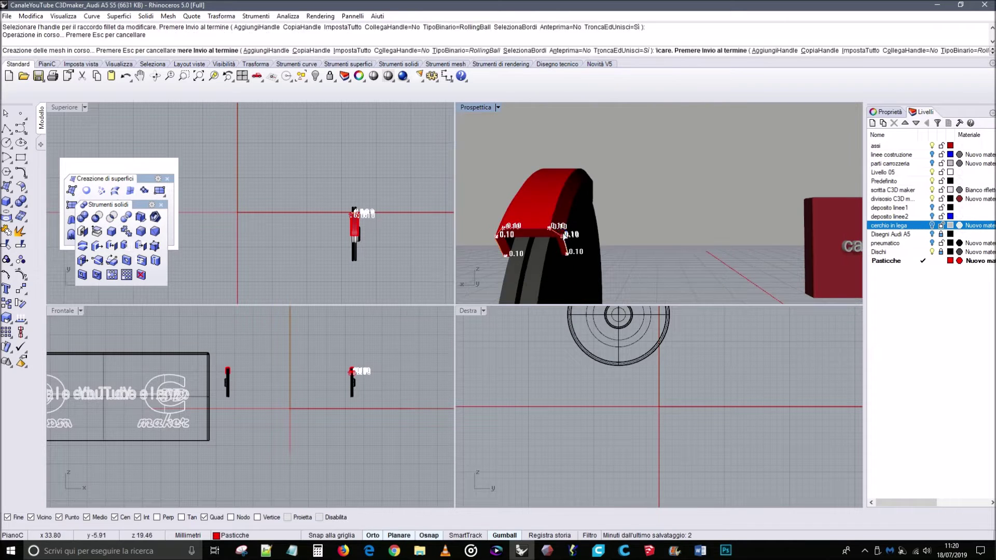
# Fillet the outer edges at the opposite end of the same caliper with a 0.1 radius.
pyautogui.moveTo(560, 231); pyautogui.dragTo(771, 204, button='right')
pyautogui.scroll(2, 737, 194)
pyautogui.click(153, 232)
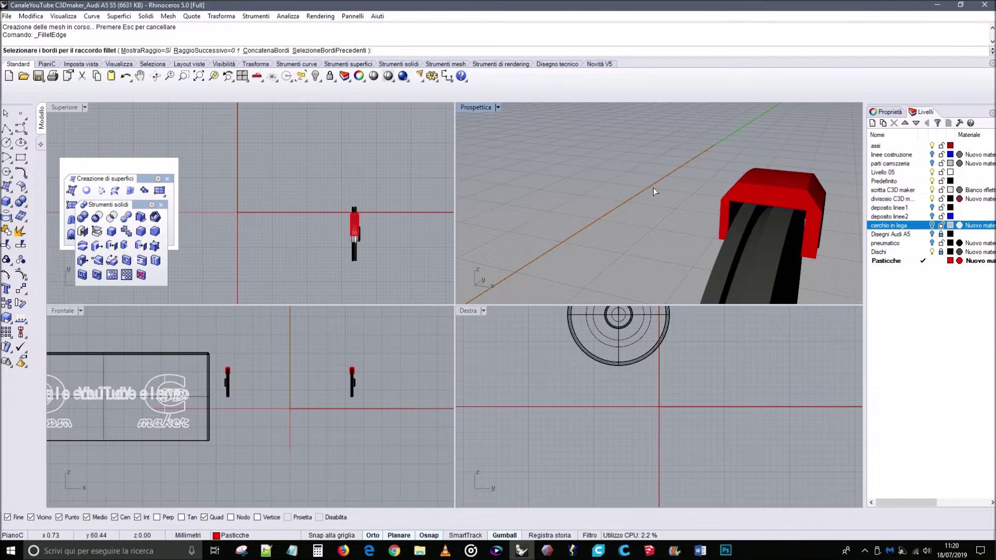
pyautogui.click(724, 213)
pyautogui.click(733, 195)
pyautogui.click(745, 191)
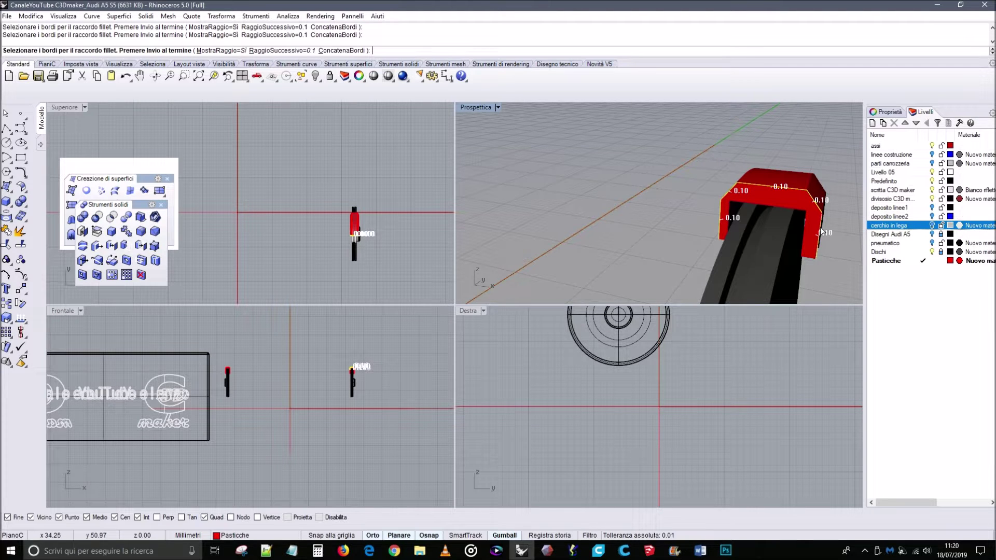
pyautogui.press('Return')
pyautogui.press('Return')
# Fillet the outer edges at one end of the mirrored caliper on the car's other side with a 0.1 radius.
pyautogui.moveTo(822, 232); pyautogui.dragTo(541, 144, button='right')
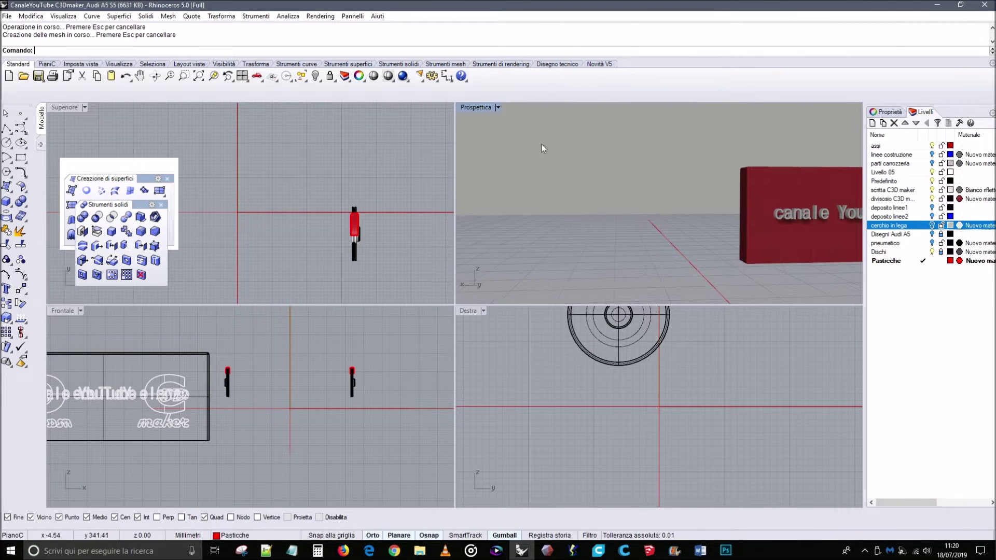
pyautogui.click(242, 75)
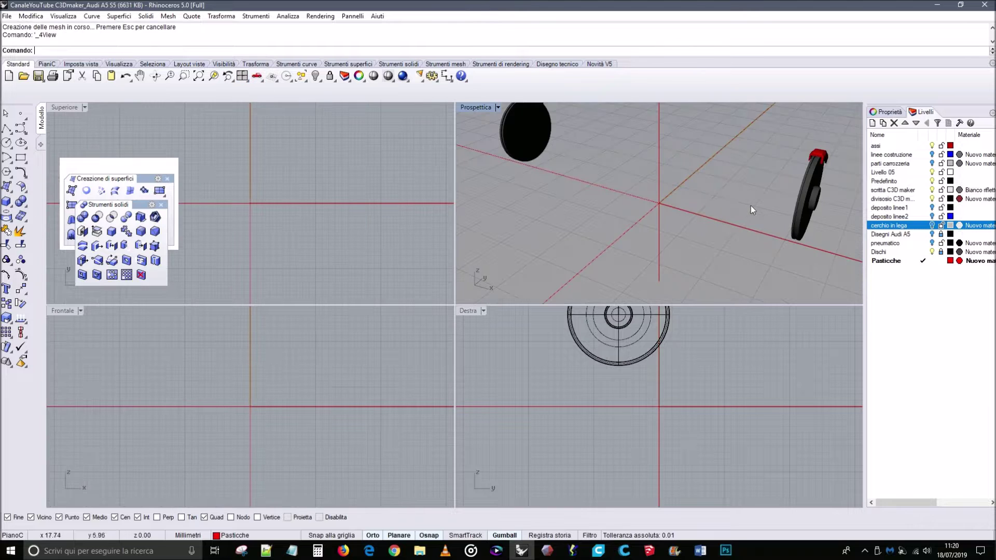
pyautogui.scroll(2, 816, 157)
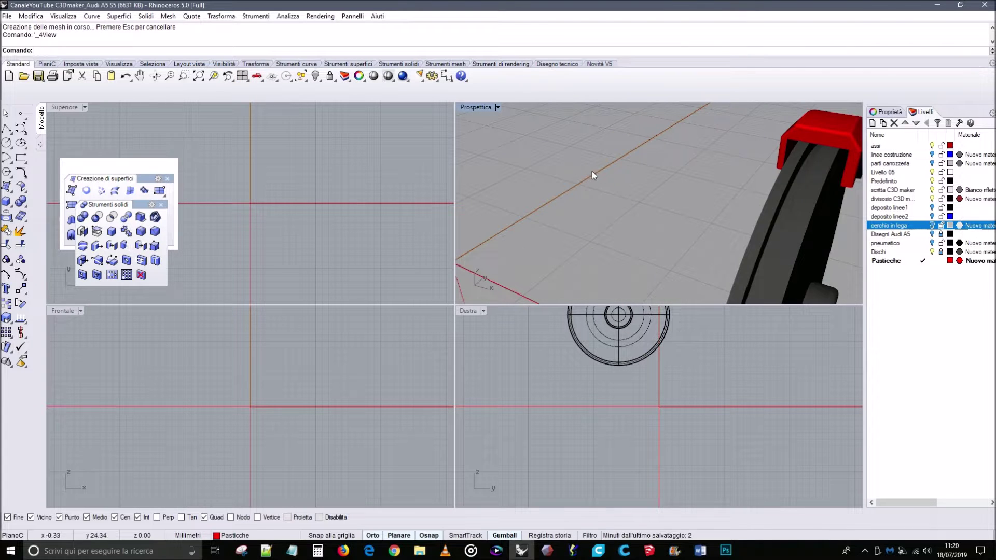
pyautogui.scroll(-4, 592, 172)
pyautogui.moveTo(528, 185); pyautogui.dragTo(659, 214, button='right')
pyautogui.scroll(-5, 656, 214)
pyautogui.keyDown('shift'); pyautogui.moveTo(611, 289); pyautogui.dragTo(597, 192, button='right'); pyautogui.keyUp('shift')
pyautogui.scroll(9, 605, 191)
pyautogui.scroll(-6, 606, 200)
pyautogui.click(141, 231)
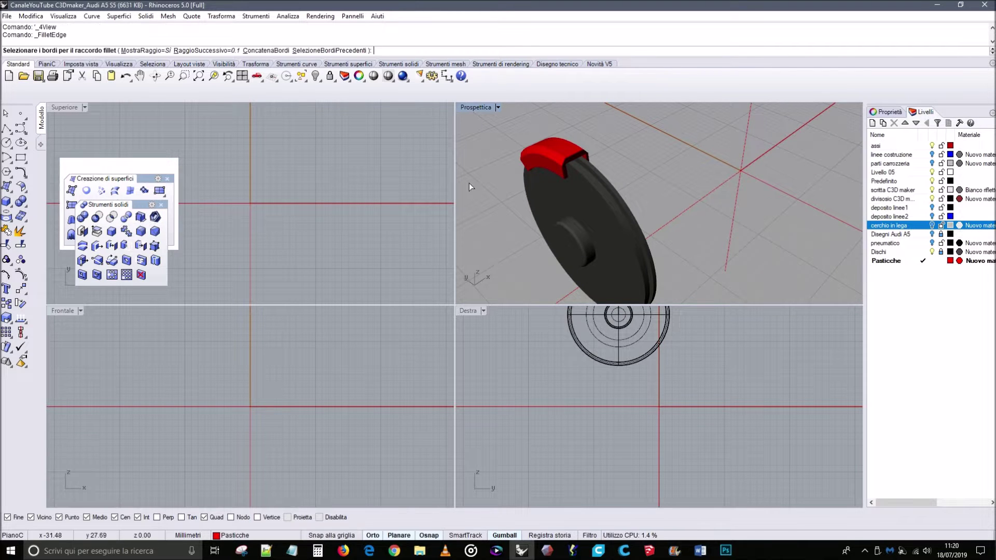
pyautogui.scroll(3, 550, 171)
pyautogui.click(586, 174)
pyautogui.click(587, 157)
pyautogui.click(608, 138)
pyautogui.moveTo(615, 141); pyautogui.dragTo(606, 146, button='right')
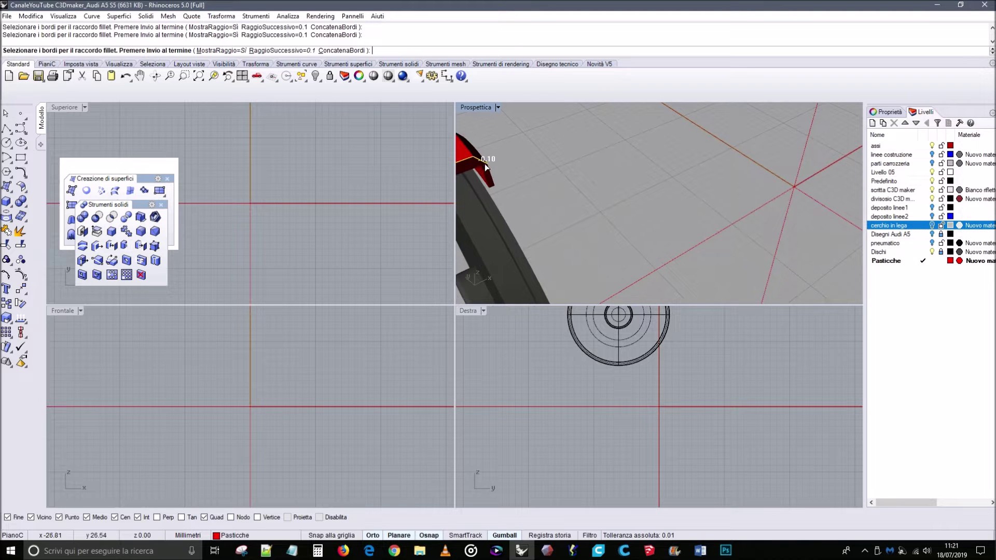
pyautogui.press('Return')
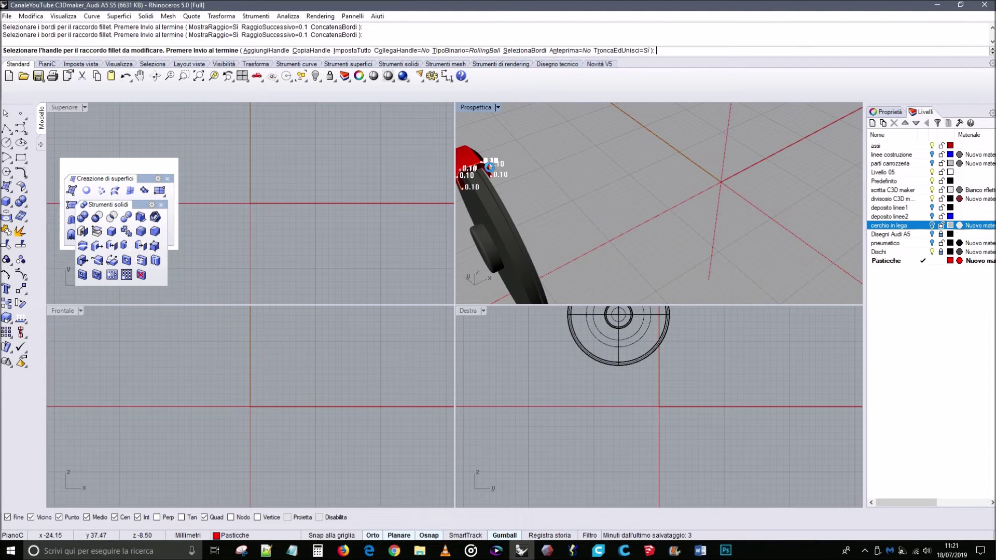
pyautogui.press('Return')
# Fillet the outer edges at the mirrored caliper's remaining end with a 0.1 radius.
pyautogui.moveTo(496, 167); pyautogui.dragTo(584, 151, button='right')
pyautogui.moveTo(655, 166); pyautogui.dragTo(679, 203, button='right')
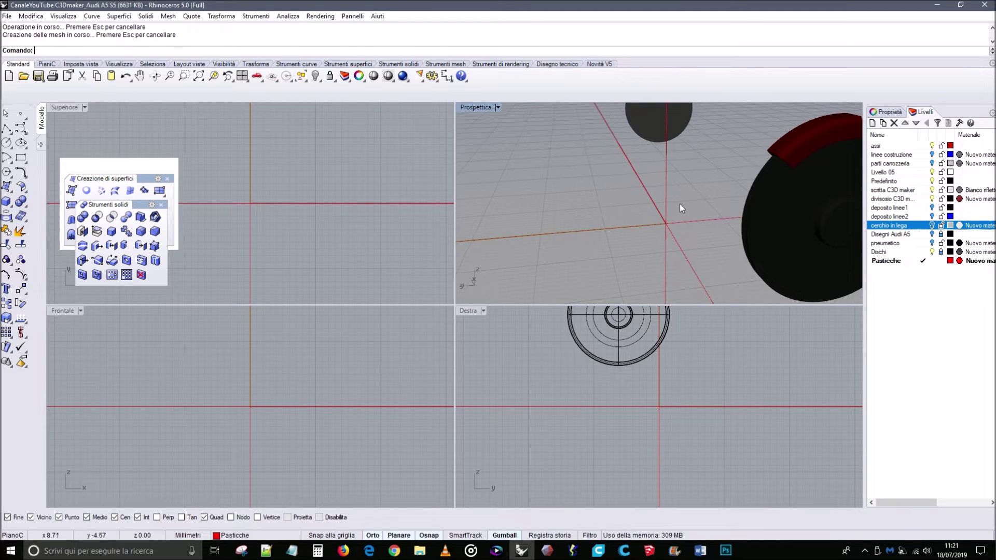
pyautogui.moveTo(752, 169); pyautogui.dragTo(722, 149, button='right')
pyautogui.scroll(3, 742, 132)
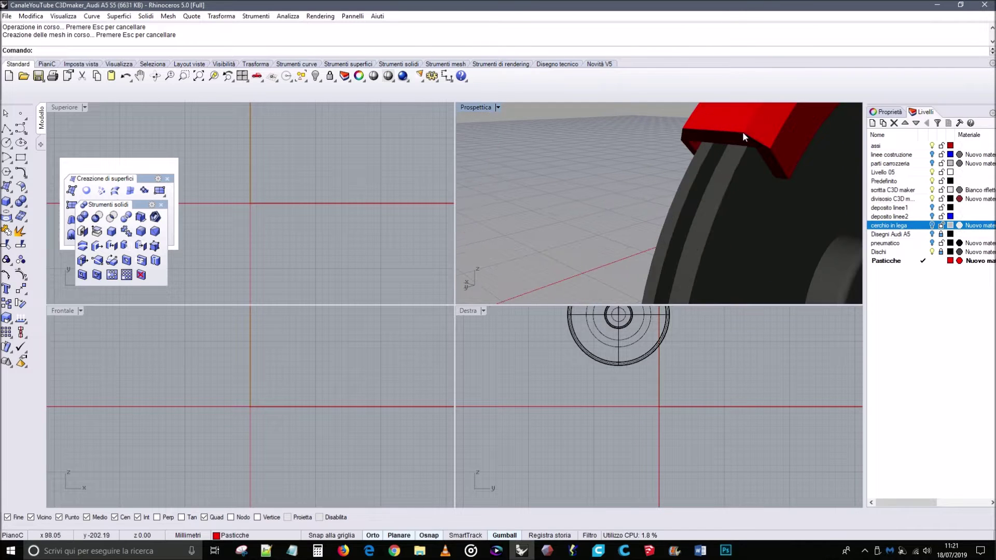
pyautogui.click(142, 235)
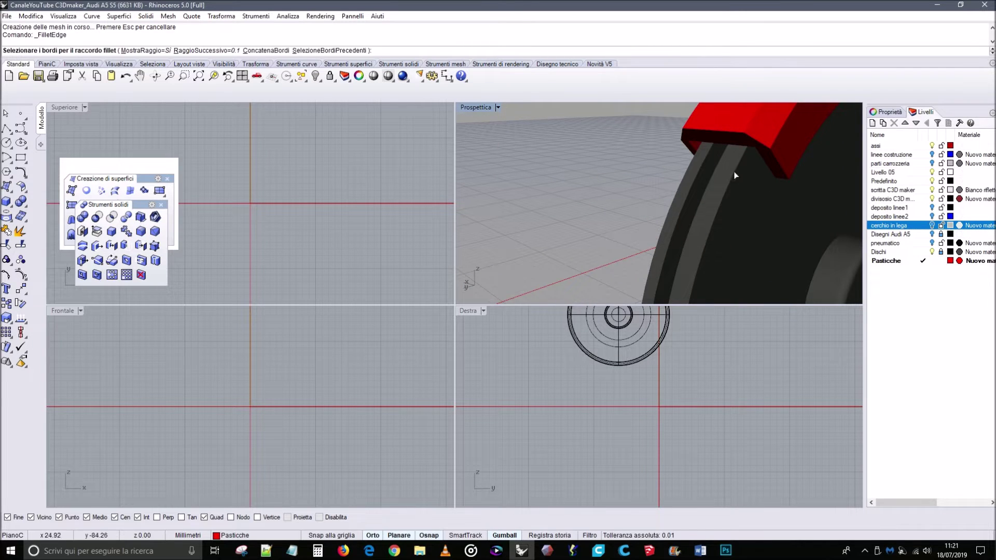
pyautogui.click(774, 155)
pyautogui.click(760, 144)
pyautogui.click(726, 133)
pyautogui.moveTo(724, 141); pyautogui.dragTo(776, 143, button='right')
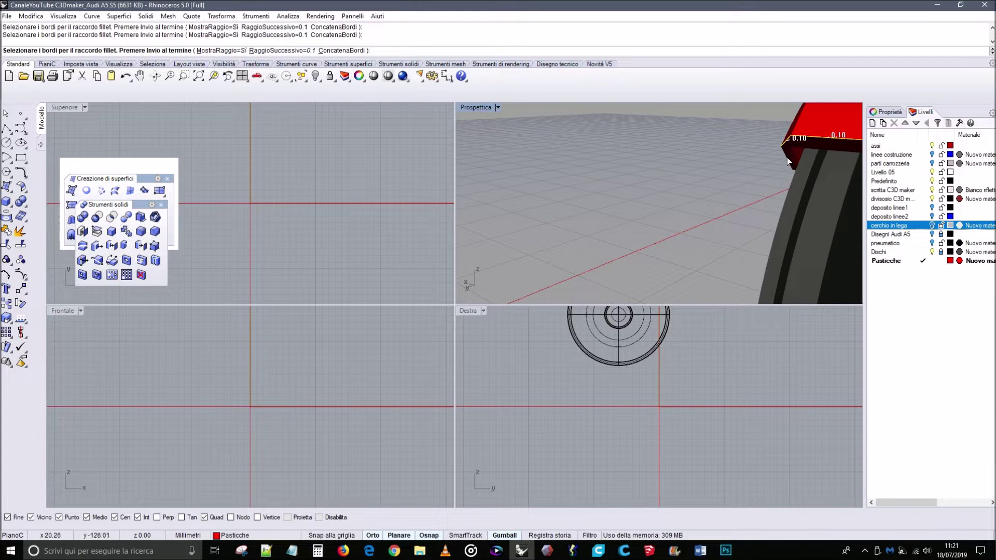
pyautogui.click(786, 158)
pyautogui.press('Return')
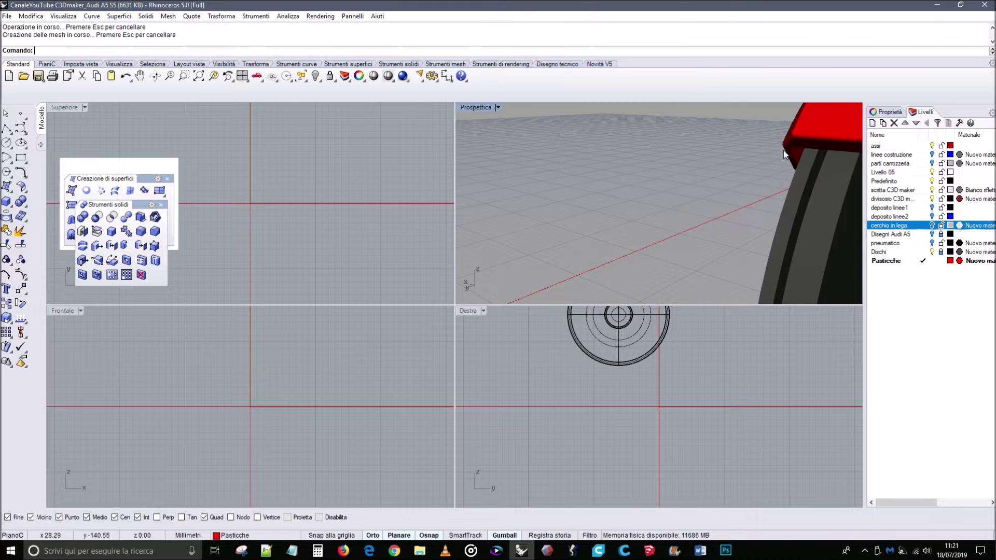
# Examine both filleted calipers on their discs from several angles and in the top view.
pyautogui.scroll(-10, 783, 155)
pyautogui.moveTo(781, 156); pyautogui.dragTo(512, 173, button='right')
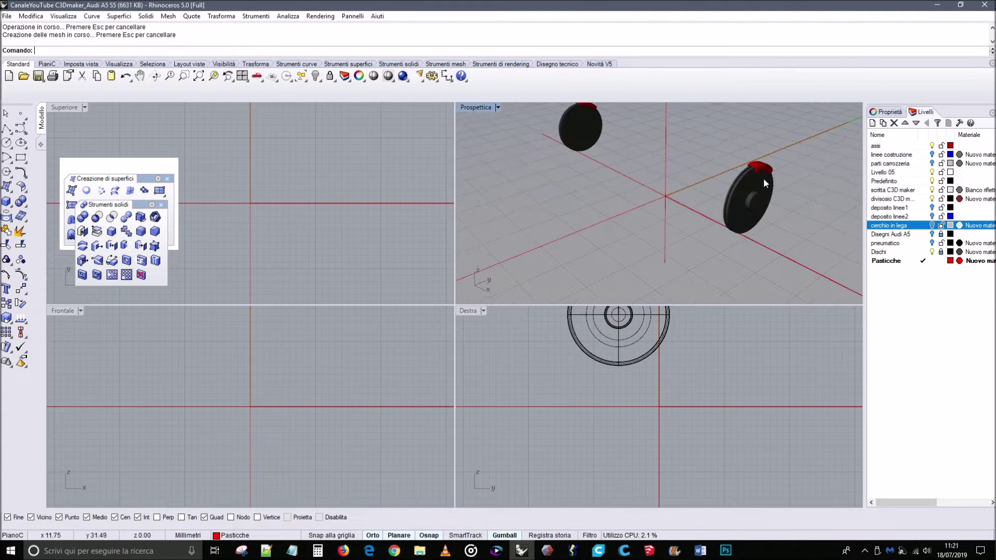
pyautogui.scroll(3, 758, 174)
pyautogui.scroll(2, 757, 165)
pyautogui.moveTo(757, 166); pyautogui.dragTo(754, 169, button='right')
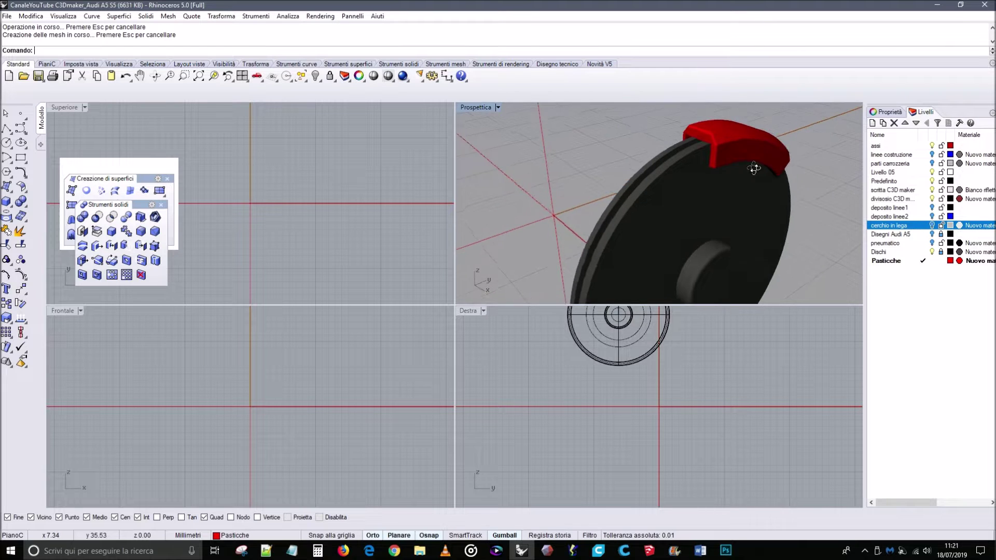
pyautogui.scroll(-5, 754, 168)
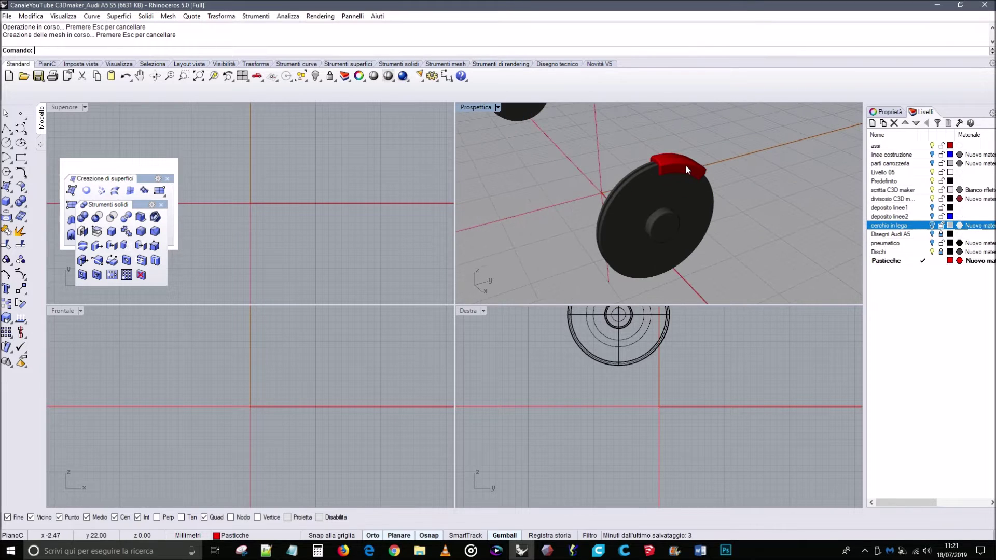
pyautogui.scroll(-3, 682, 171)
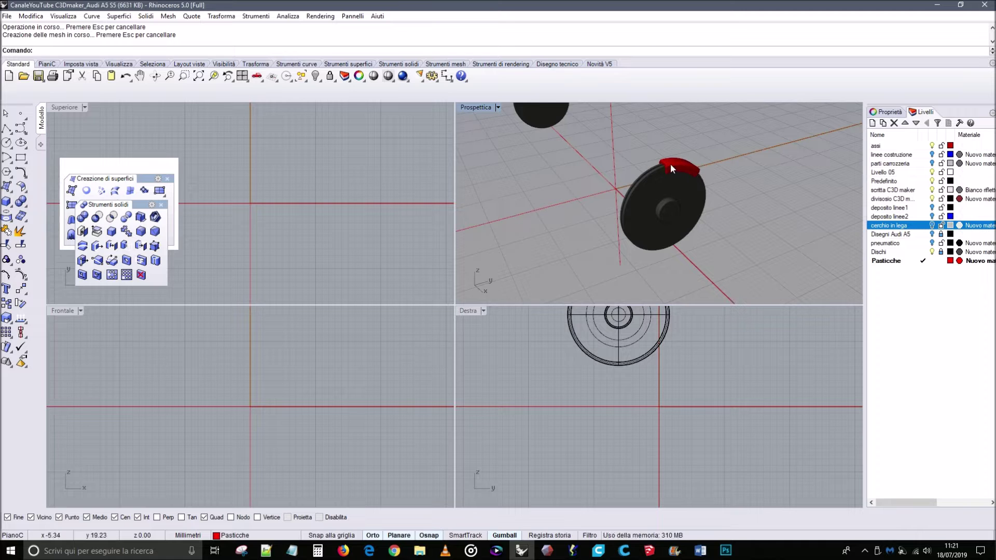
pyautogui.scroll(-2, 669, 165)
pyautogui.keyDown('shift'); pyautogui.moveTo(668, 167); pyautogui.dragTo(517, 182, button='right'); pyautogui.keyUp('shift')
pyautogui.scroll(-4, 681, 189)
pyautogui.scroll(-5, 653, 221)
pyautogui.moveTo(672, 191)
pyautogui.mouseDown(button='right')
pyautogui.moveTo(687, 188)
pyautogui.moveTo(680, 204)
pyautogui.mouseUp(button='right')
pyautogui.scroll(3, 335, 208)
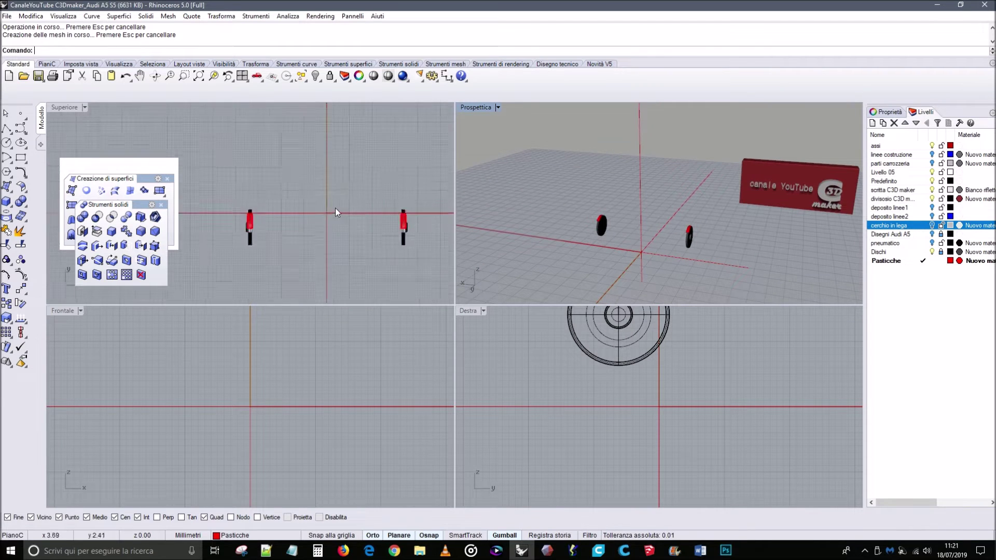
pyautogui.scroll(-2, 381, 201)
pyautogui.moveTo(381, 200); pyautogui.dragTo(344, 177, button='right')
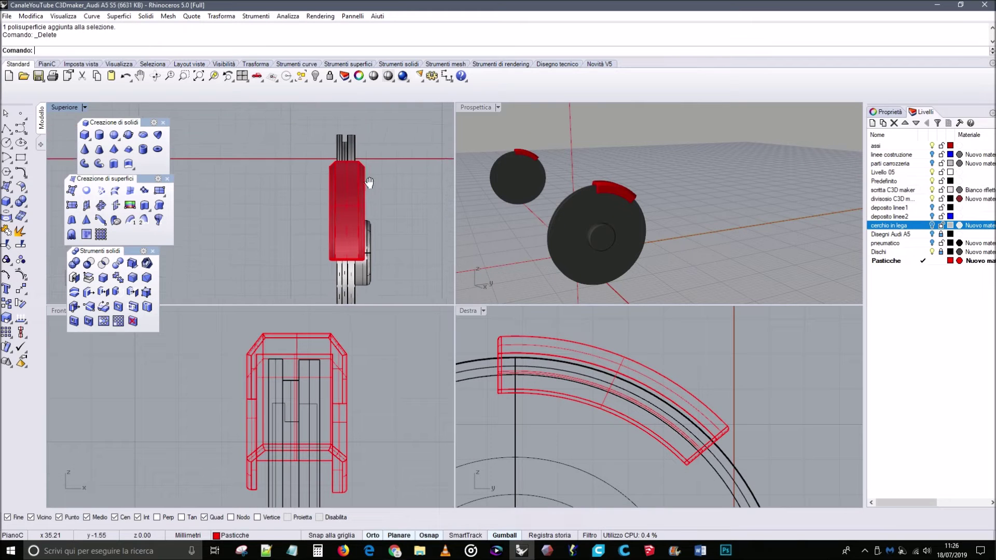
pyautogui.moveTo(368, 175); pyautogui.dragTo(341, 158, button='right')
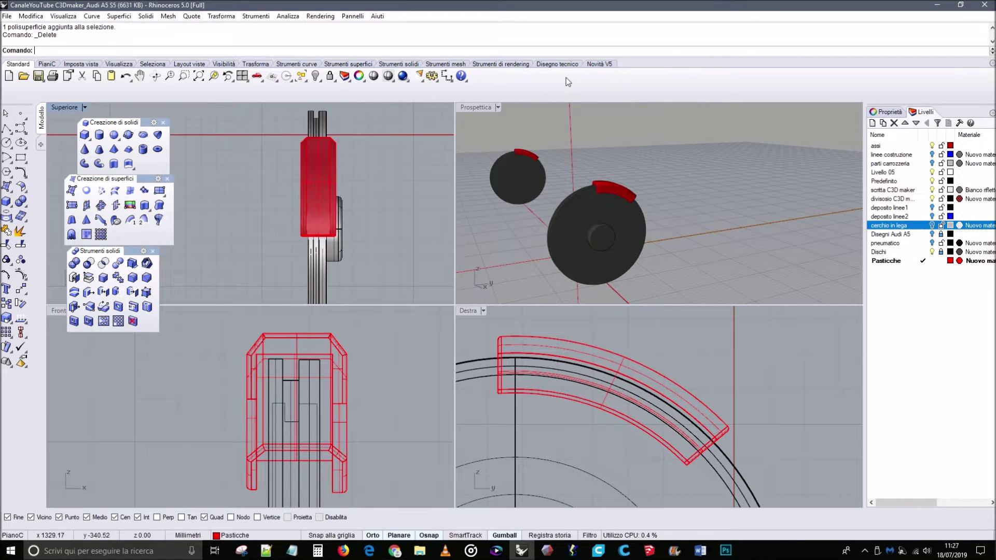
# Start a solid tube near the caliper's upper end in the right view, with a first radius of about 0.46 mm.
pyautogui.click(143, 151)
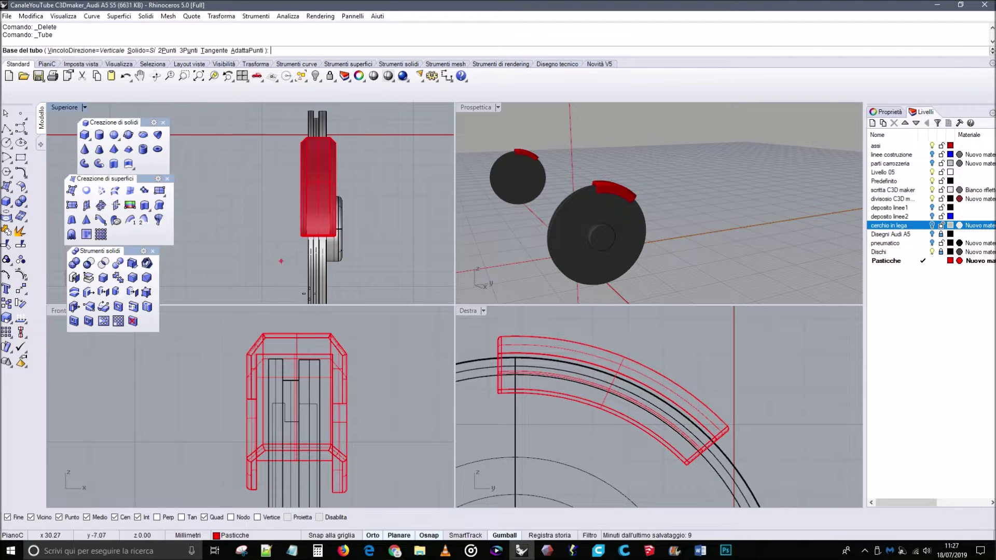
pyautogui.click(535, 353)
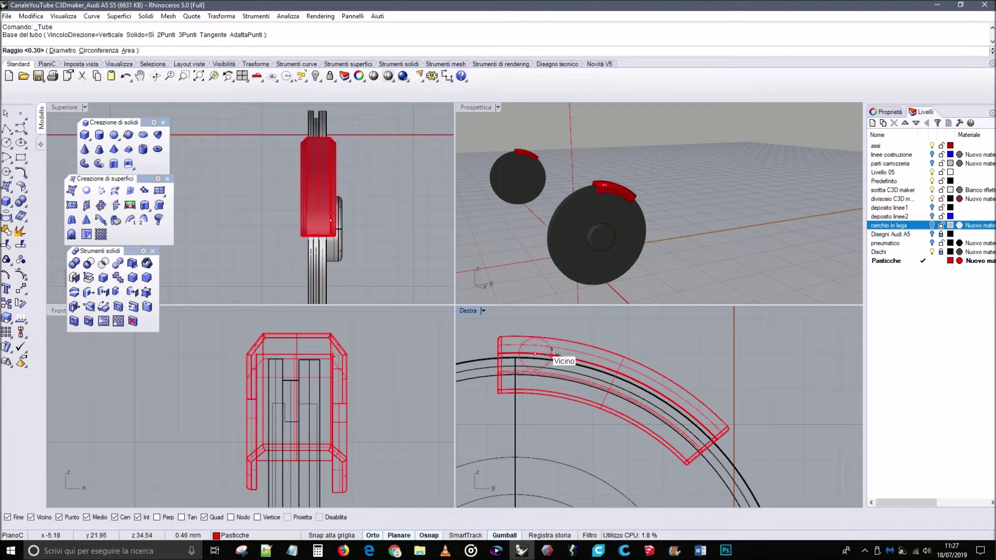
pyautogui.click(552, 353)
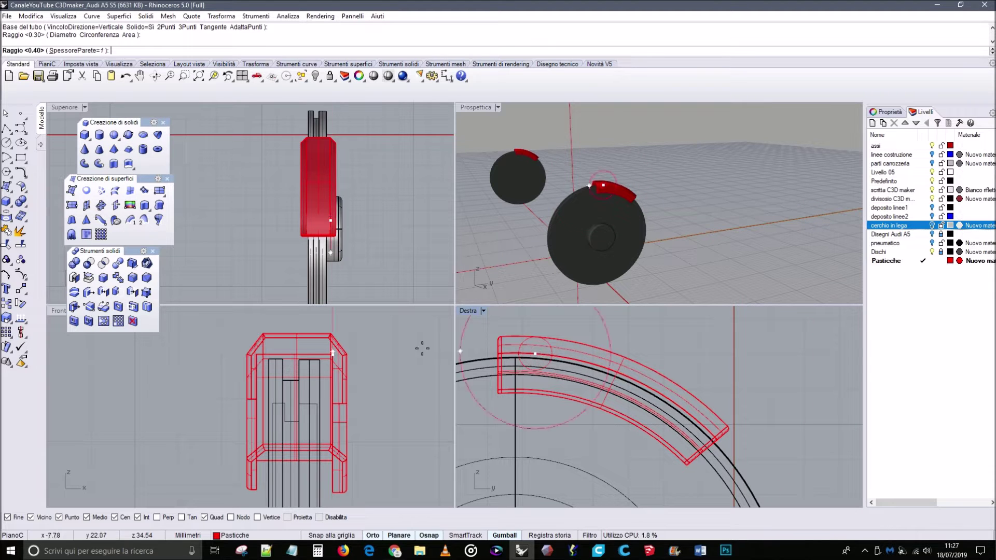
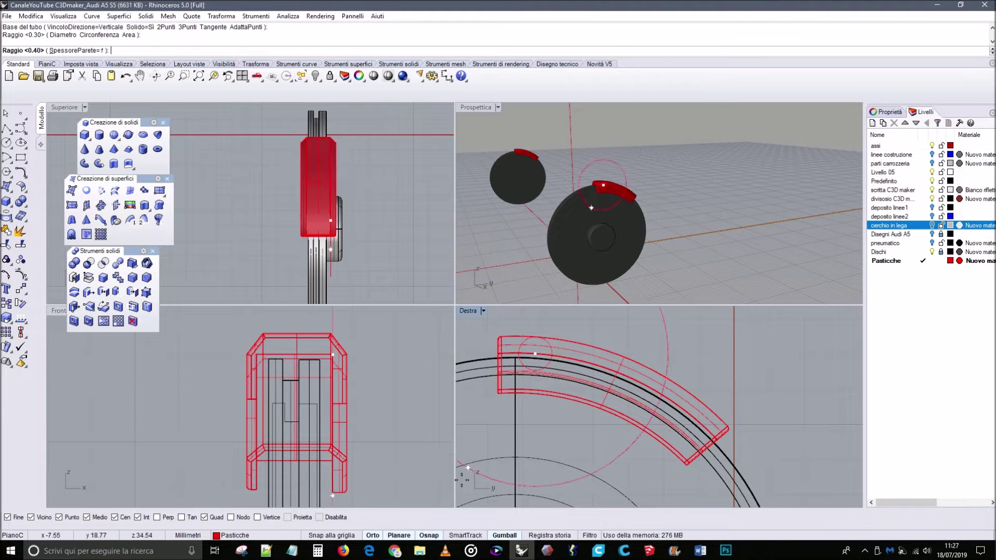
# Complete the tube with a slightly larger outer radius and a length of about 0.26 mm, and lower it slightly on the caliper.
pyautogui.click(426, 537)
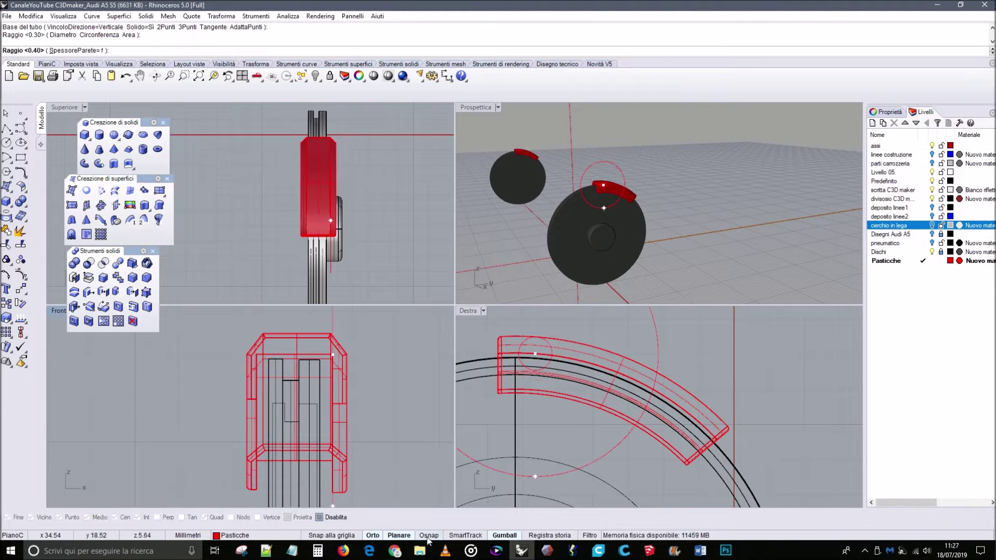
pyautogui.click(512, 356)
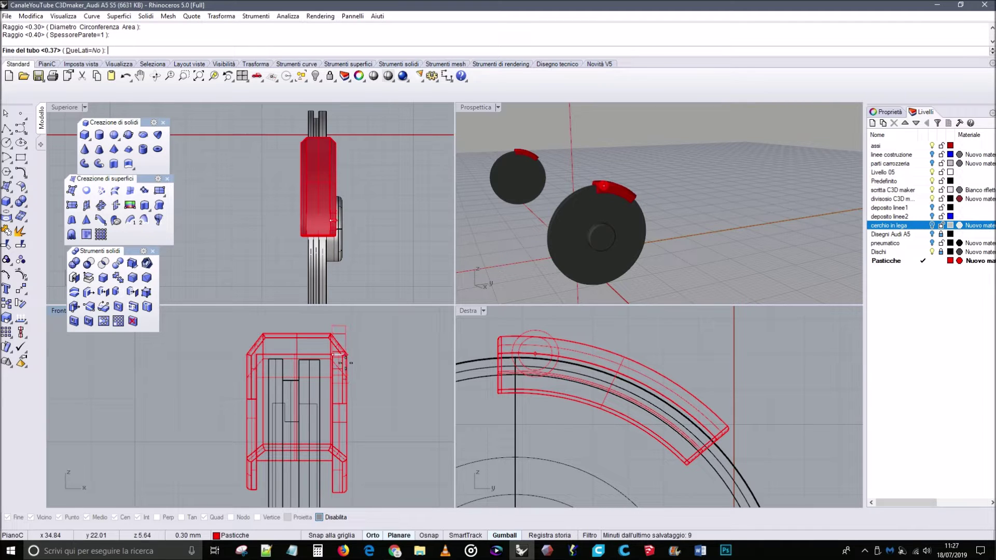
pyautogui.click(344, 363)
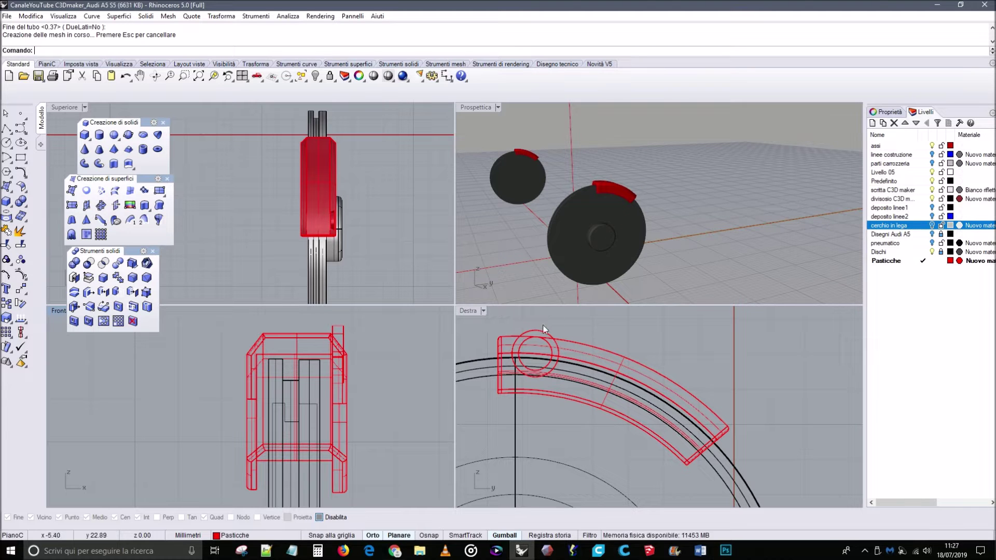
pyautogui.click(342, 333)
pyautogui.moveTo(338, 318); pyautogui.dragTo(343, 331)
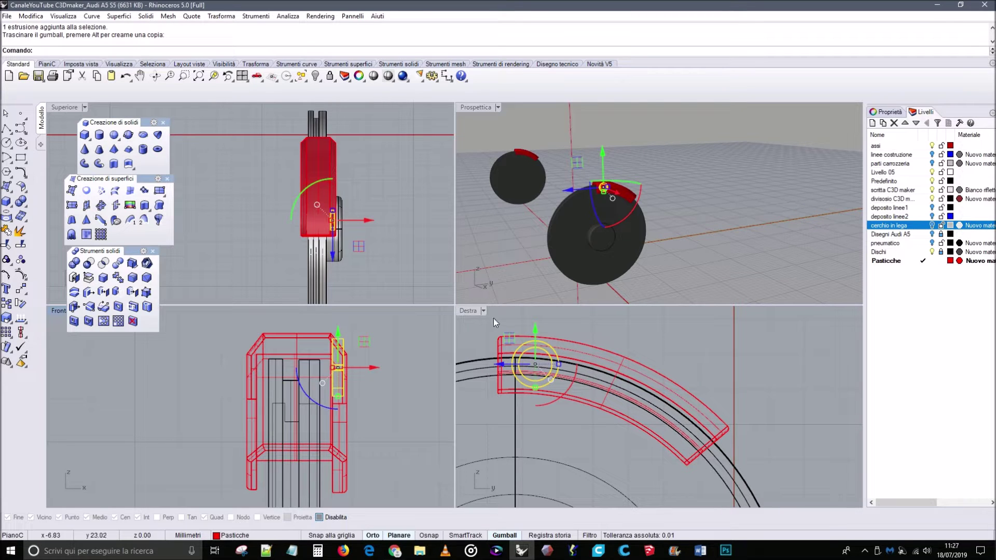
# Scale the tube about its centre to about 0.9 of its size and lower it slightly.
pyautogui.click(27, 308)
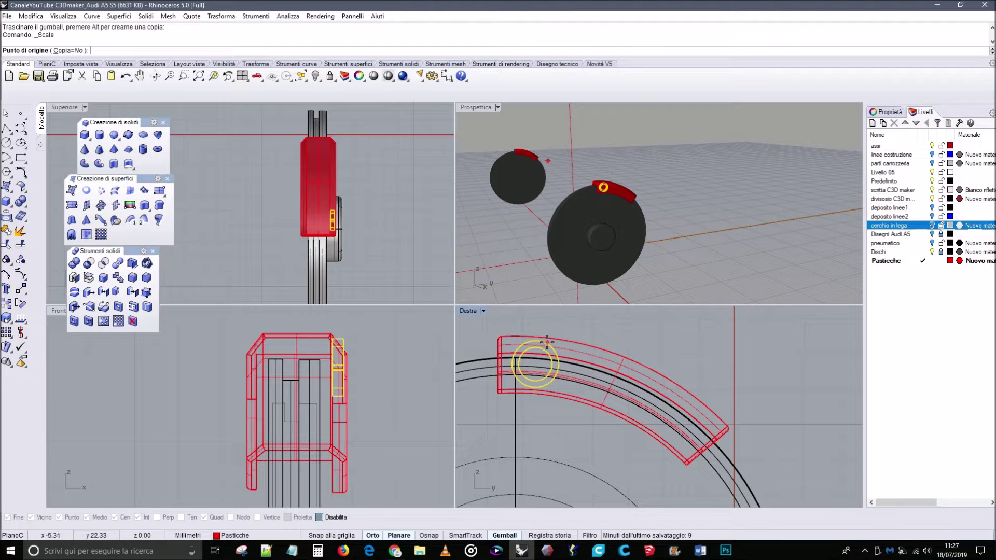
pyautogui.click(428, 535)
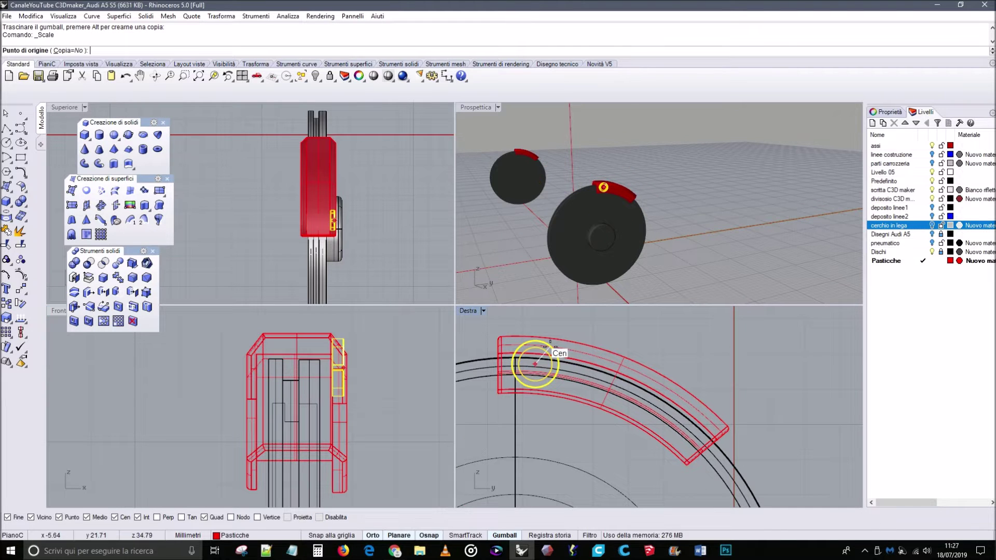
pyautogui.click(541, 350)
pyautogui.click(377, 366)
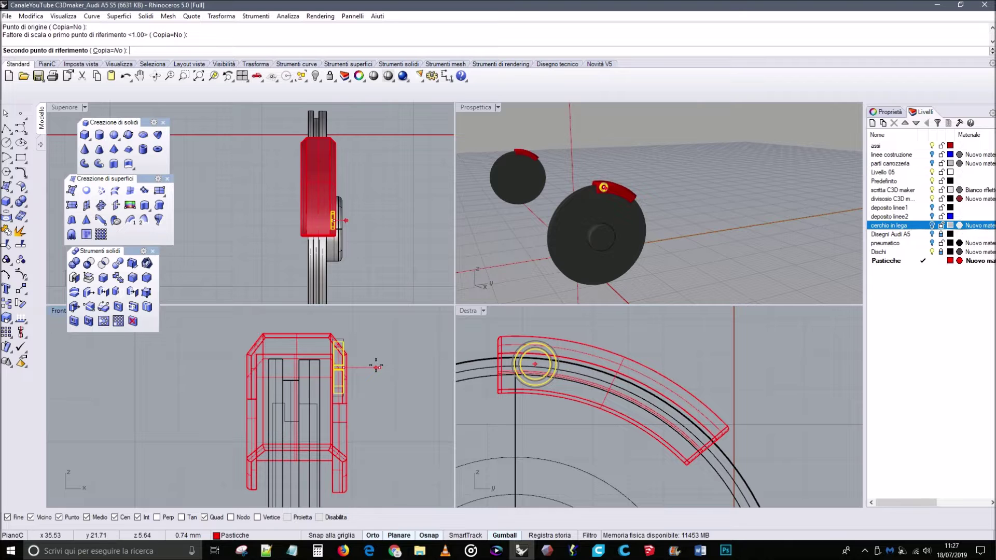
pyautogui.click(376, 366)
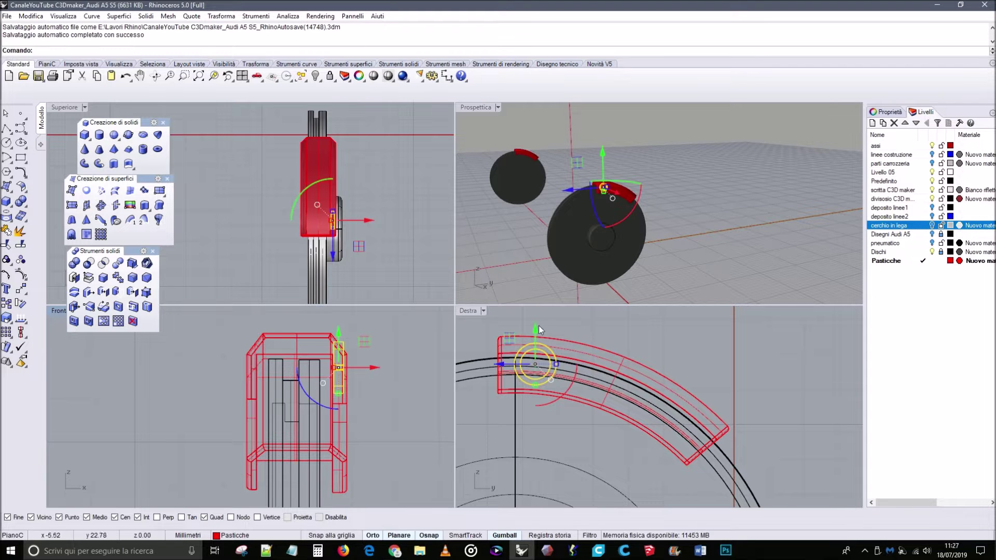
pyautogui.moveTo(535, 326); pyautogui.dragTo(538, 328)
# Move the tube outward so it protrudes from the caliper's outer side face, and adjust its height within that face.
pyautogui.scroll(3, 605, 186)
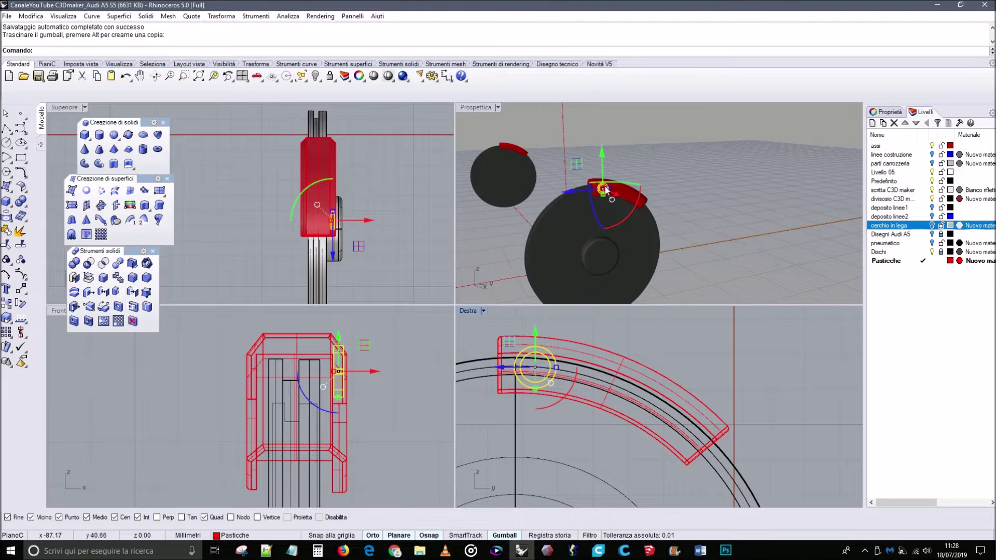
pyautogui.scroll(1, 605, 186)
pyautogui.click(696, 185)
pyautogui.scroll(3, 573, 192)
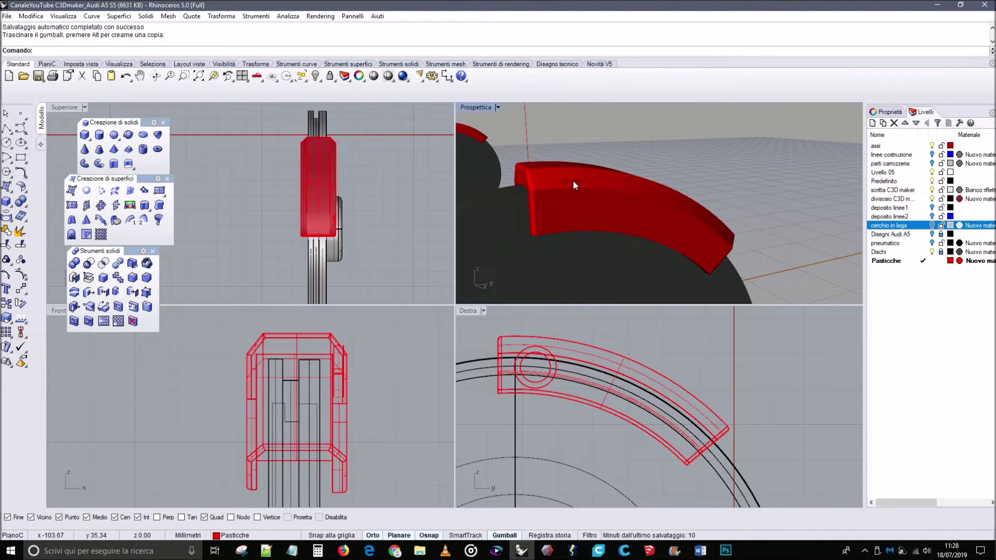
pyautogui.click(573, 179)
pyautogui.click(342, 345)
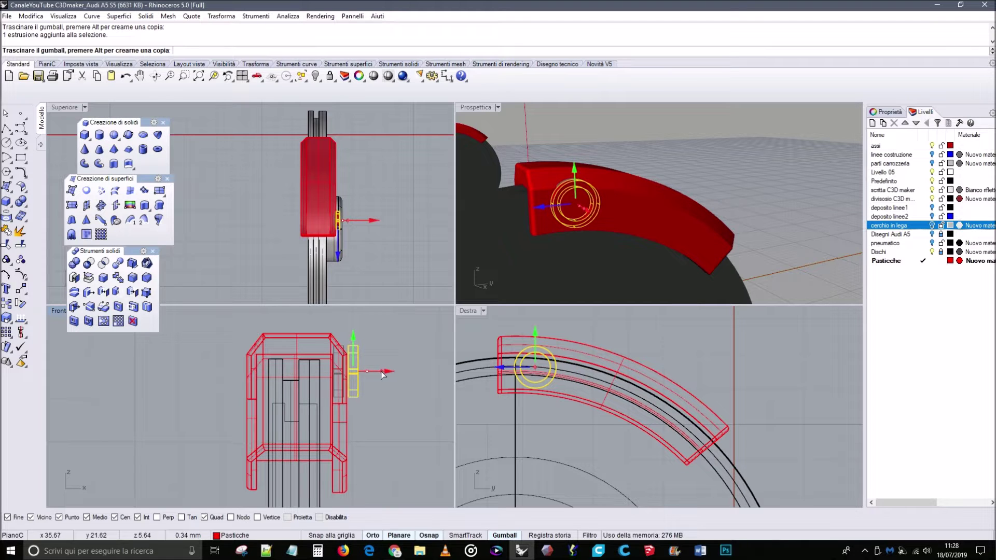
pyautogui.moveTo(351, 342)
pyautogui.mouseDown()
pyautogui.moveTo(360, 372)
pyautogui.moveTo(358, 358)
pyautogui.mouseUp()
pyautogui.moveTo(389, 388); pyautogui.dragTo(342, 388)
pyautogui.click(413, 364)
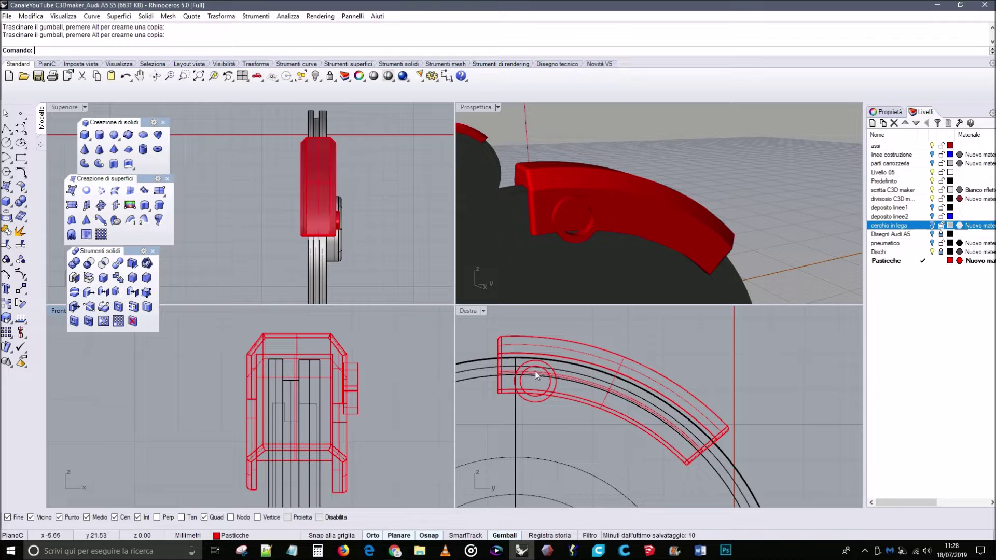
pyautogui.click(354, 364)
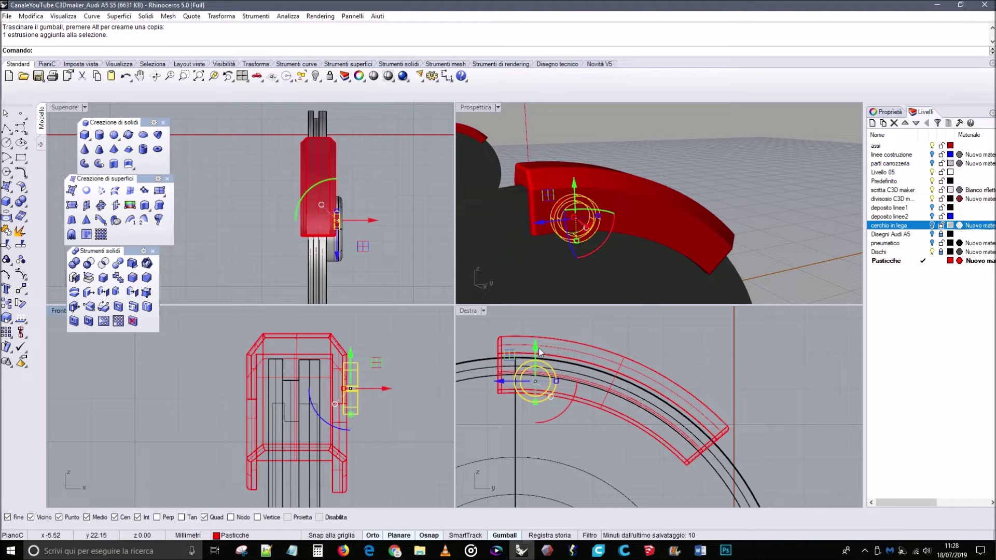
pyautogui.moveTo(534, 344); pyautogui.dragTo(534, 340)
pyautogui.moveTo(646, 253); pyautogui.dragTo(633, 222, button='right')
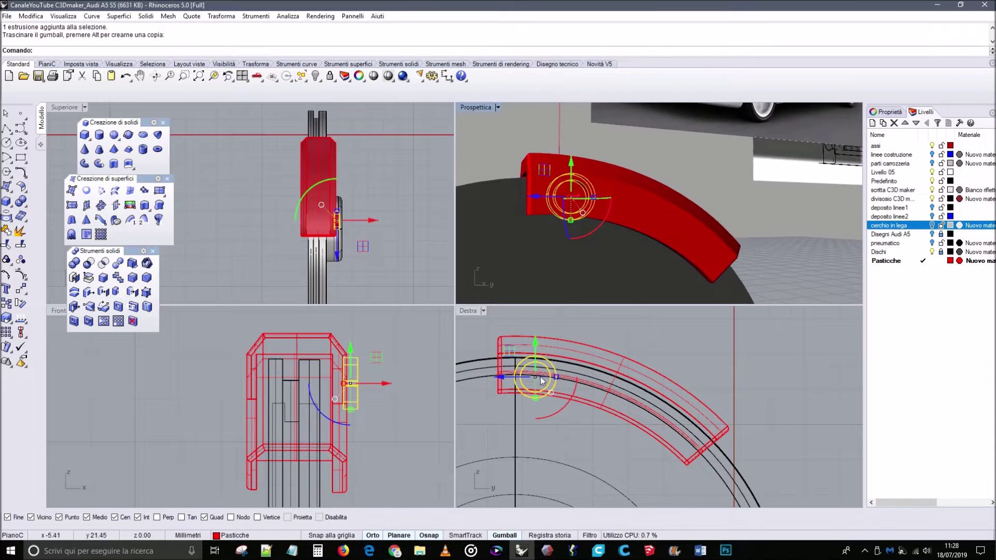
# Scale the protruding tube down again about its centre to roughly three quarters of its size.
pyautogui.click(8, 317)
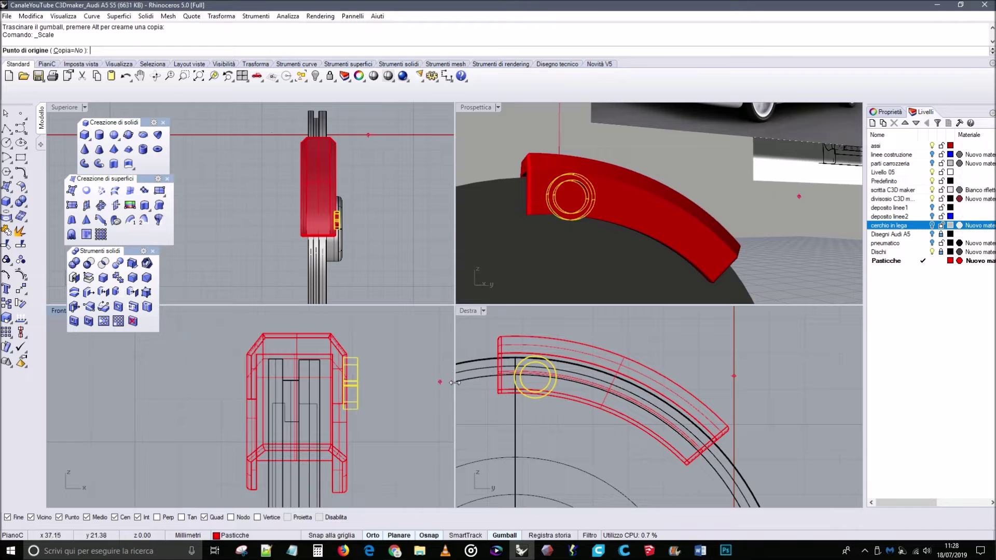
pyautogui.click(535, 377)
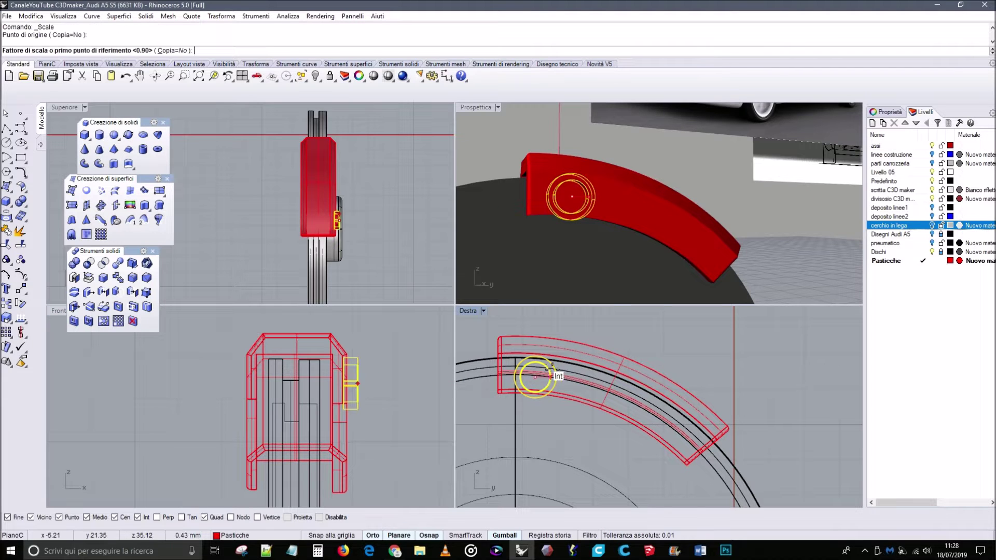
pyautogui.click(409, 376)
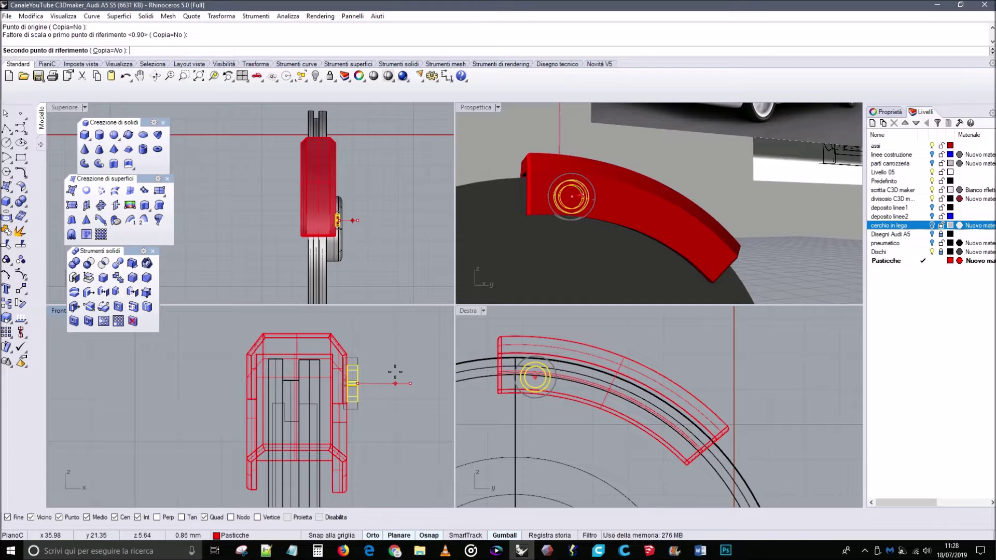
pyautogui.click(396, 378)
# Move the reduced tube slightly up and closer to the caliper's near end face.
pyautogui.moveTo(535, 343); pyautogui.dragTo(536, 337)
pyautogui.moveTo(503, 370); pyautogui.dragTo(494, 371)
pyautogui.moveTo(527, 336); pyautogui.dragTo(527, 334)
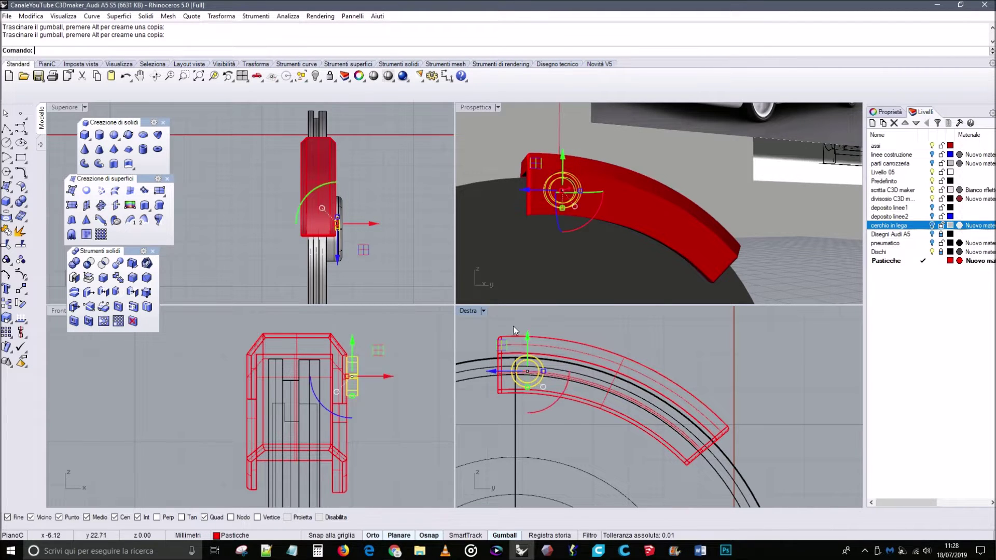
pyautogui.click(435, 272)
# Shift the tube slightly inward in the front view so its inner face sinks into the caliper's side.
pyautogui.moveTo(568, 223); pyautogui.dragTo(627, 275, button='right')
pyautogui.scroll(2, 356, 367)
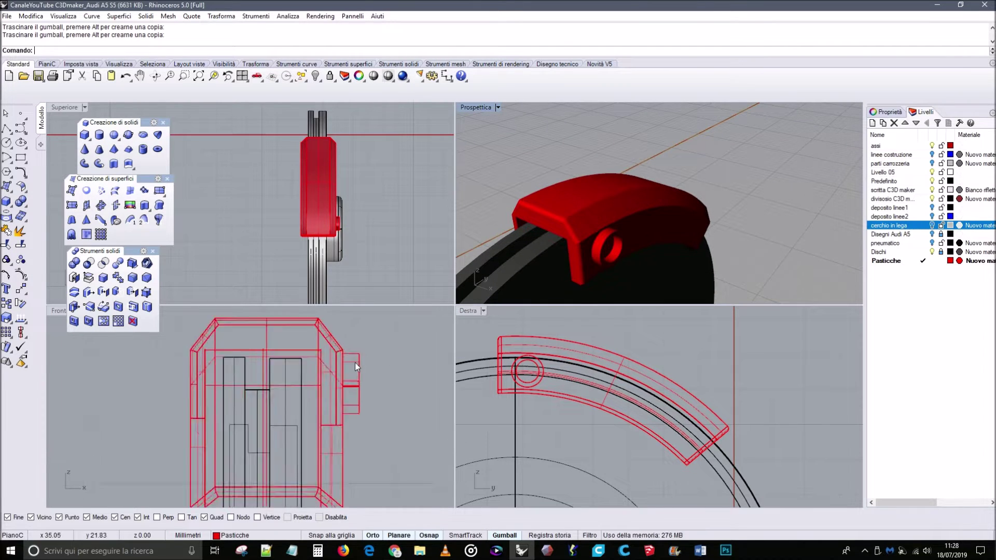
pyautogui.scroll(2, 356, 366)
pyautogui.click(364, 343)
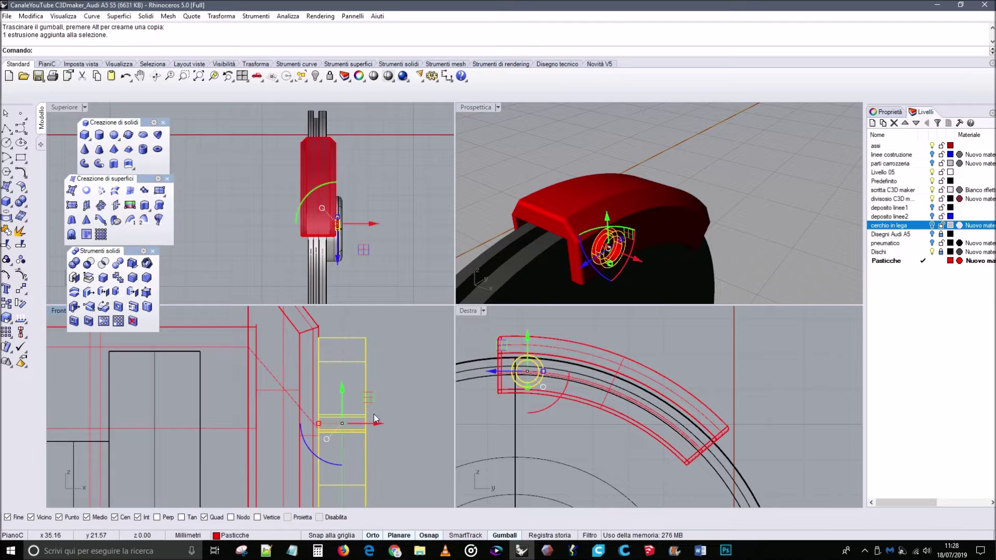
pyautogui.click(418, 402)
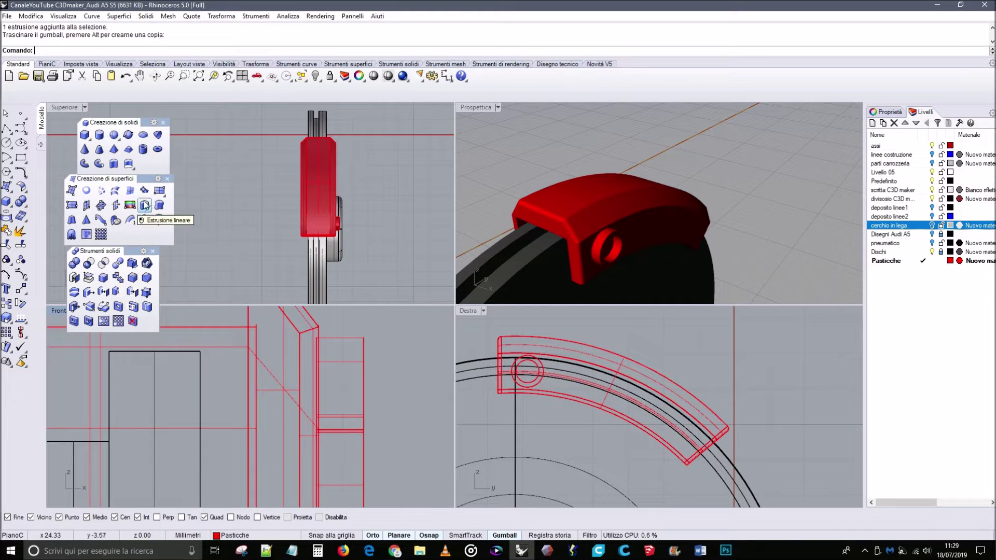
# Fillet the outer circular edge of the tube's visible end face with a 0.02 radius.
pyautogui.click(132, 278)
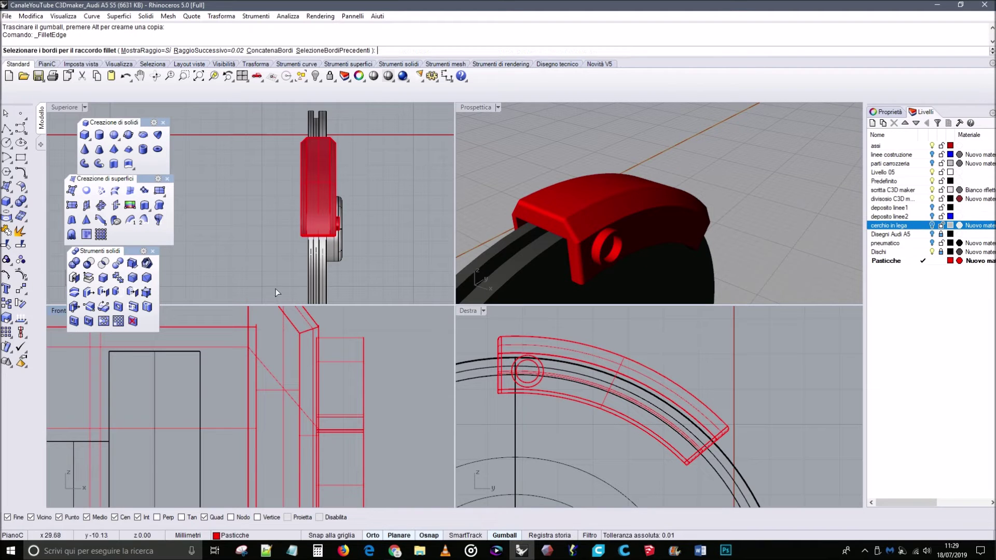
pyautogui.click(605, 247)
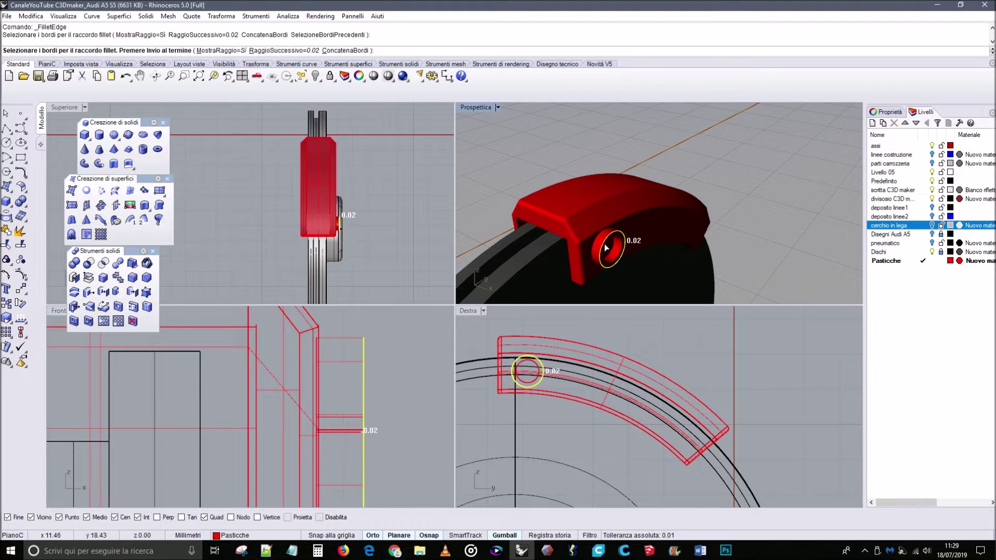
pyautogui.press('Return')
pyautogui.press('Return')
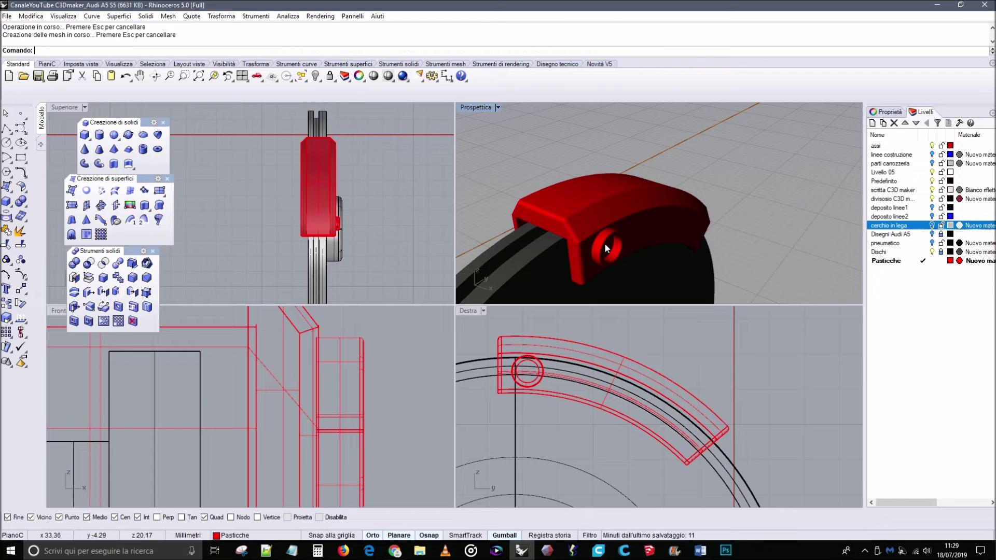
# Fillet the inner circular edge of the tube's hole with a 0.02 radius.
pyautogui.moveTo(645, 268); pyautogui.dragTo(572, 170, button='right')
pyautogui.scroll(5, 572, 170)
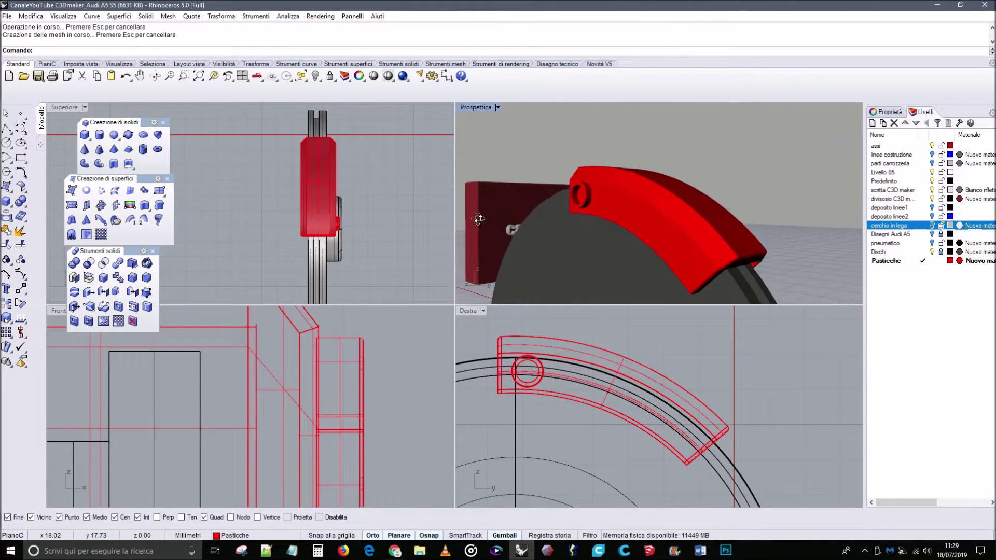
pyautogui.scroll(6, 590, 194)
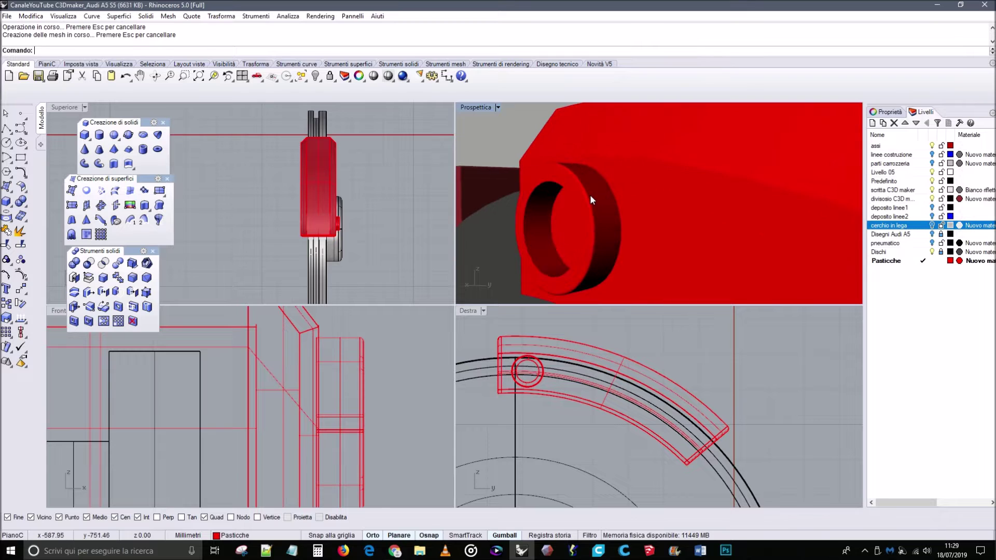
pyautogui.scroll(-5, 589, 195)
pyautogui.scroll(-3, 590, 196)
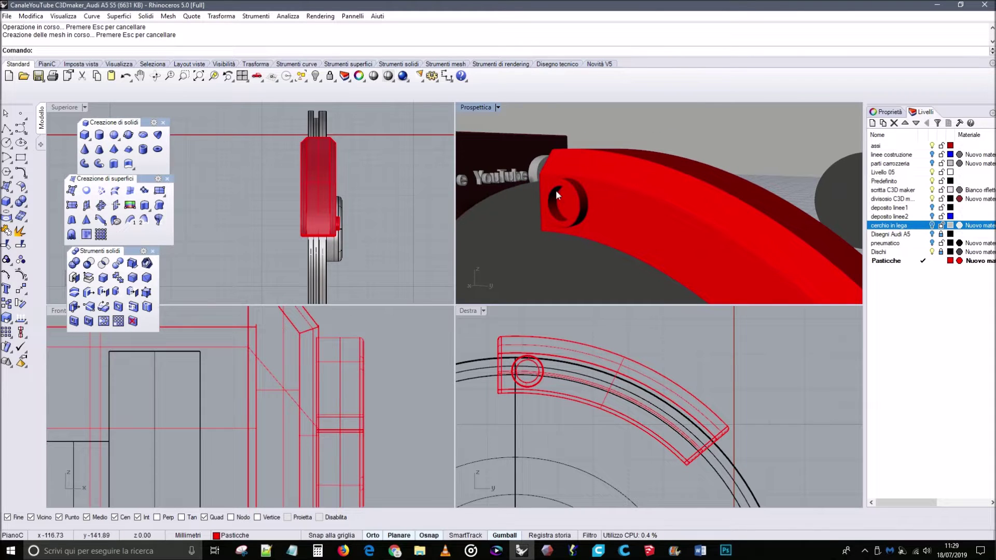
pyautogui.click(133, 279)
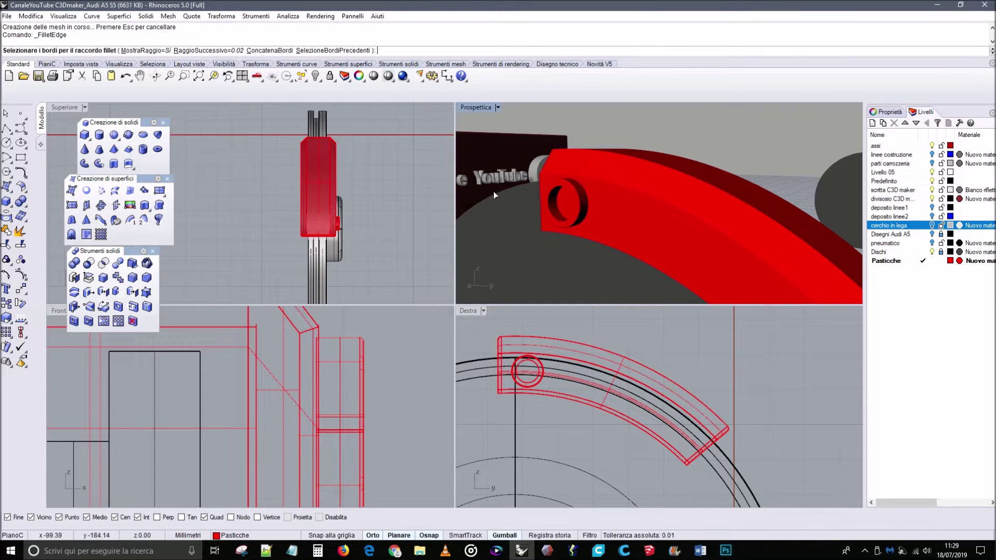
pyautogui.click(551, 201)
pyautogui.press('Return')
pyautogui.press('Return')
# Mirror a copy of the filleted tube to the caliper's other end, across the line from the disc centre through the inner arc's midpoint.
pyautogui.moveTo(550, 199)
pyautogui.mouseDown(button='right')
pyautogui.moveTo(639, 217)
pyautogui.moveTo(730, 201)
pyautogui.moveTo(629, 192)
pyautogui.moveTo(558, 200)
pyautogui.mouseUp(button='right')
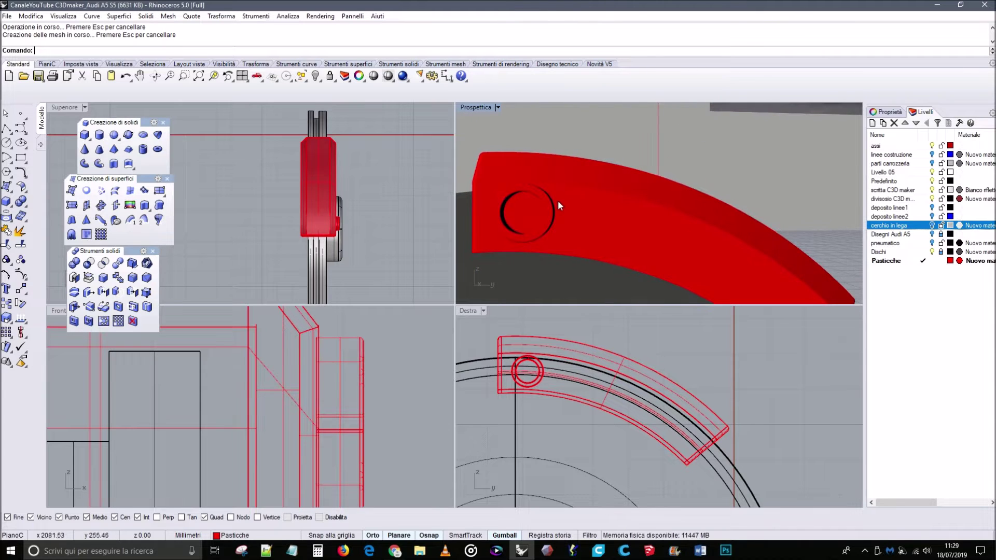
pyautogui.click(549, 215)
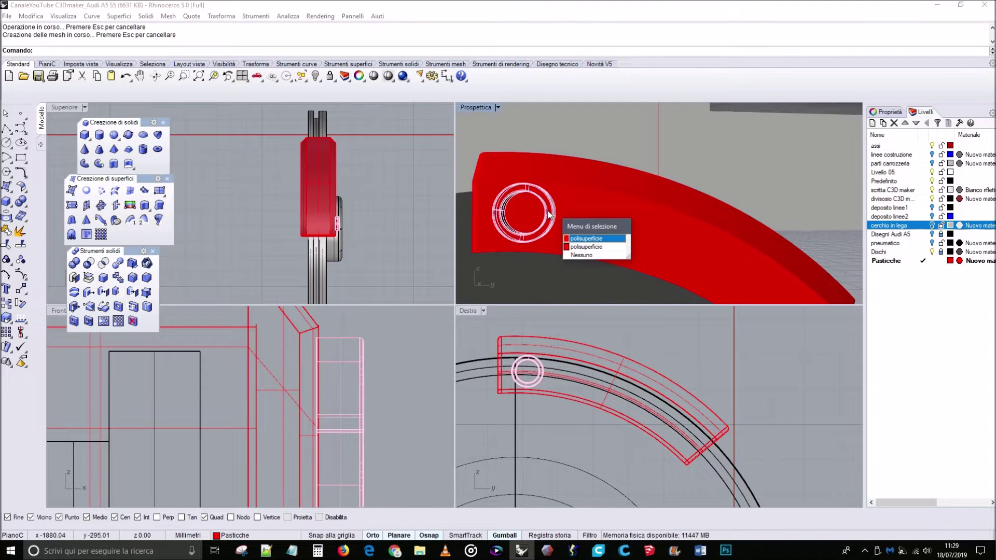
pyautogui.click(590, 239)
pyautogui.scroll(-1, 608, 267)
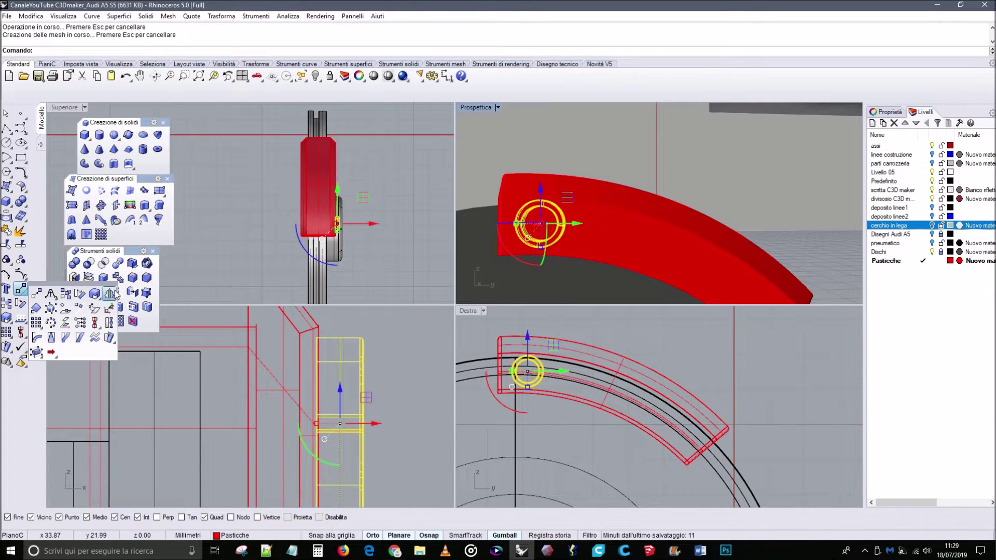
pyautogui.click(24, 292)
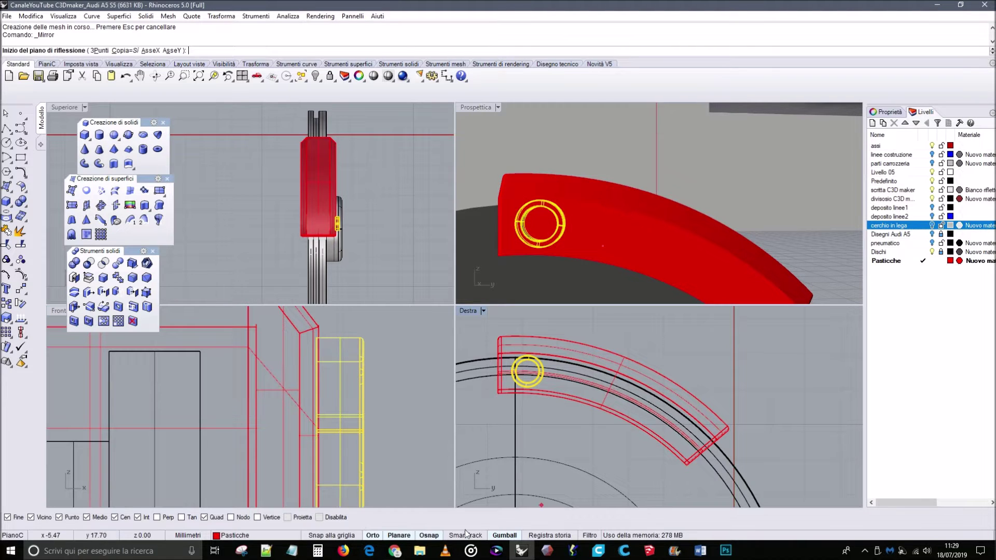
pyautogui.click(609, 414)
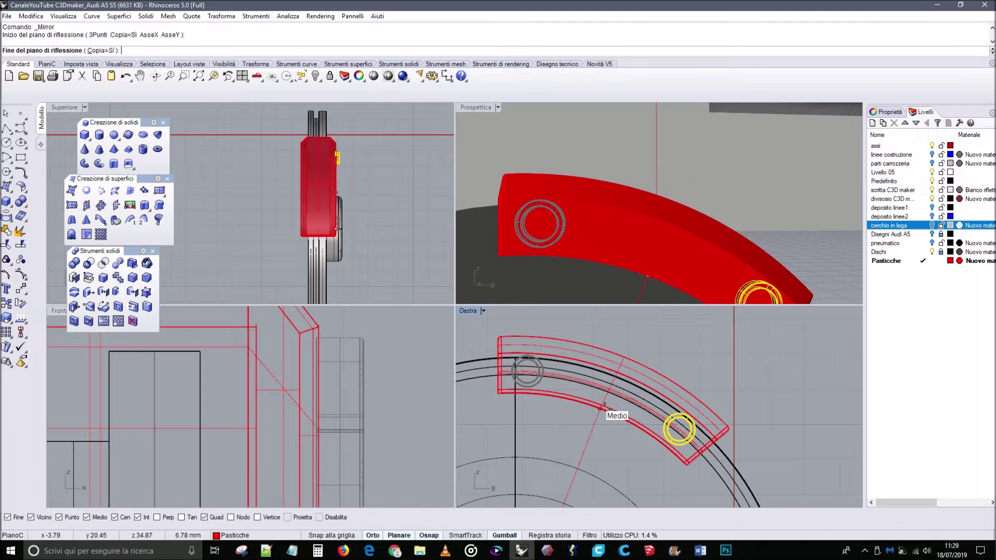
pyautogui.click(603, 407)
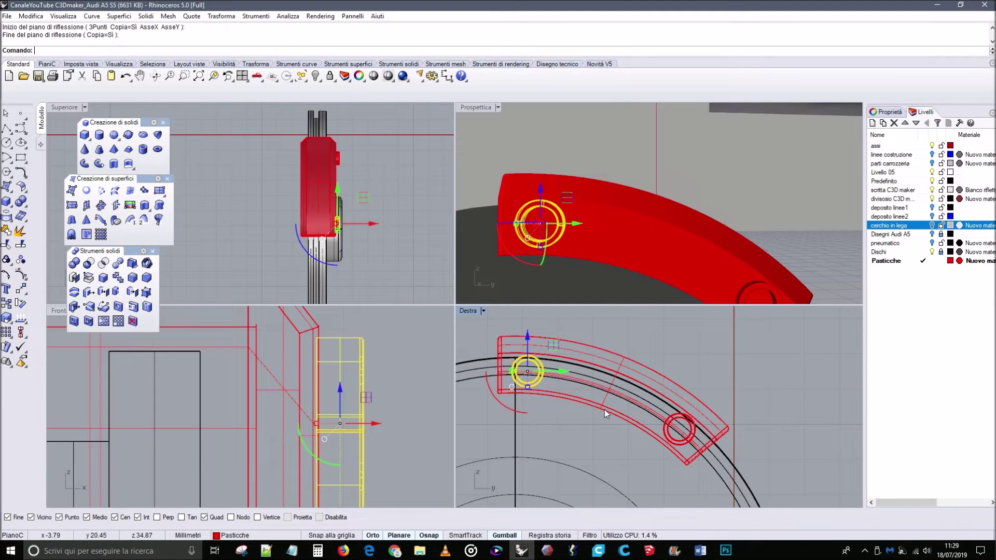
pyautogui.click(7, 115)
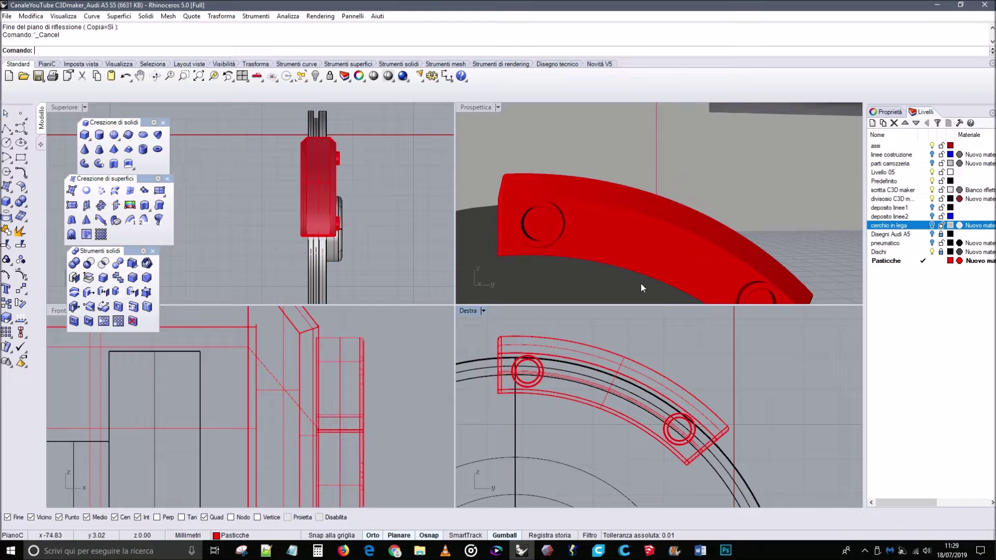
# Boolean-union the front brake caliper with the two filleted tubes at its ends into one solid.
pyautogui.moveTo(738, 243)
pyautogui.mouseDown(button='right')
pyautogui.moveTo(754, 257)
pyautogui.moveTo(732, 256)
pyautogui.mouseUp(button='right')
pyautogui.scroll(-4, 754, 257)
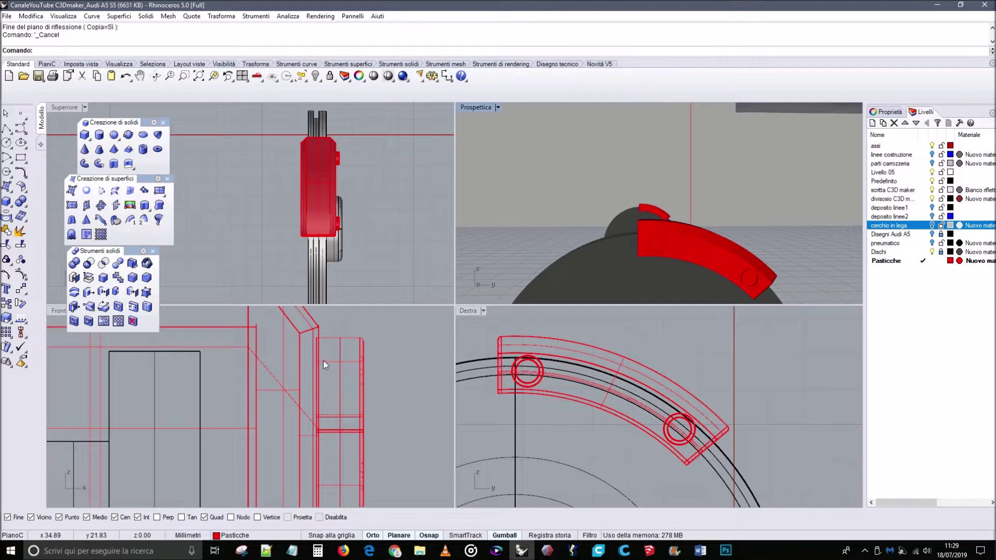
pyautogui.scroll(-4, 368, 378)
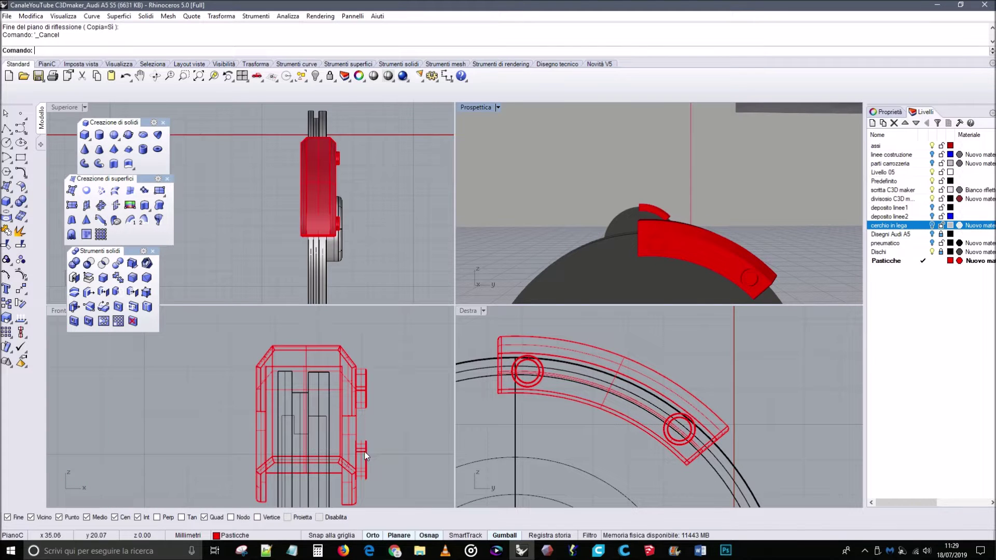
pyautogui.click(365, 452)
pyautogui.keyDown('shift'); pyautogui.click(365, 383); pyautogui.keyUp('shift')
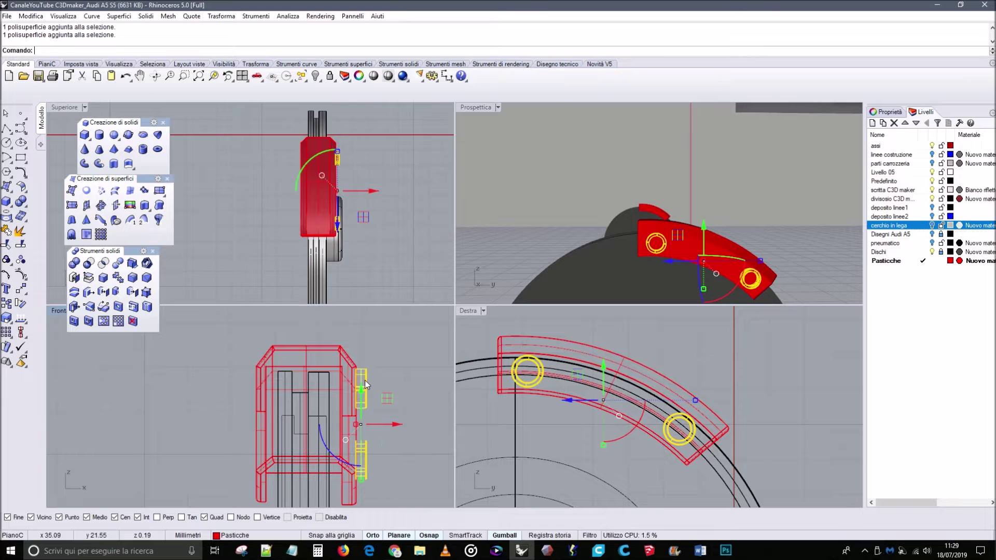
pyautogui.keyDown('shift'); pyautogui.click(344, 360); pyautogui.keyUp('shift')
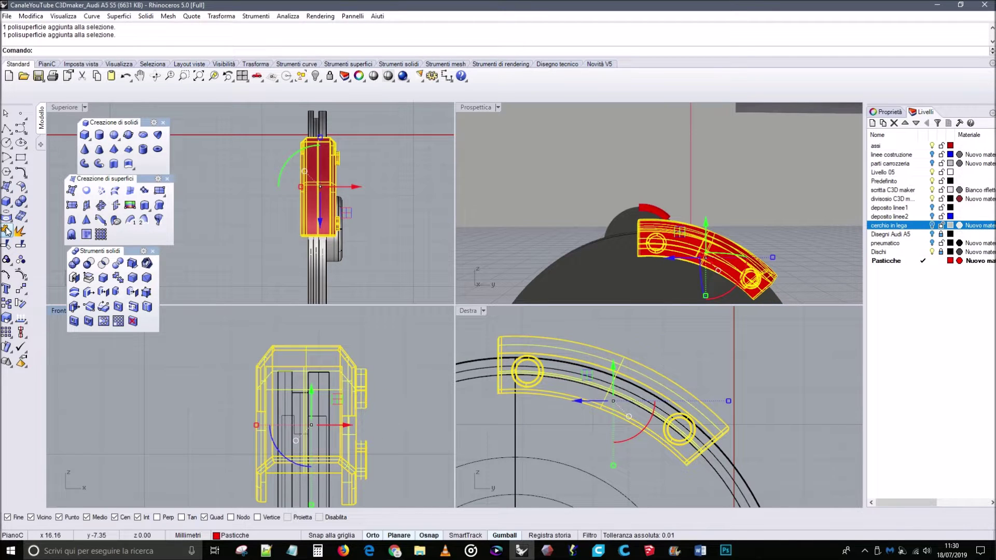
pyautogui.click(21, 202)
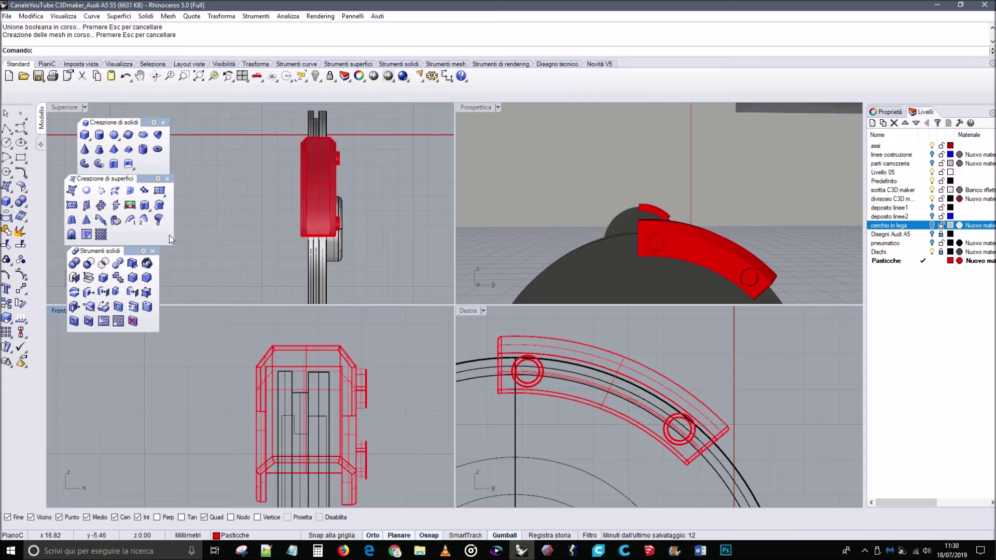
# Delete the plain caliper without tube details on the opposite wheel's brake disc.
pyautogui.click(773, 268)
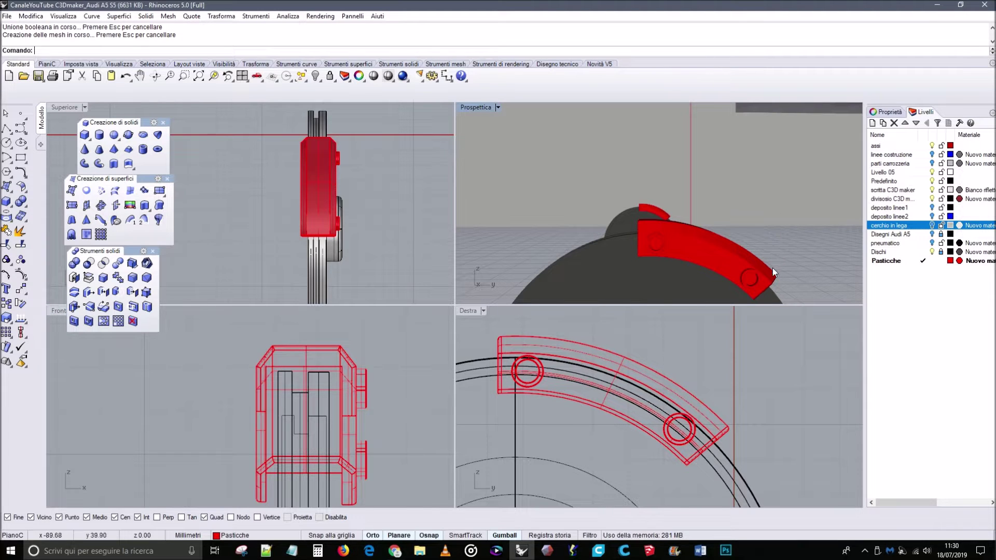
pyautogui.click(776, 245)
pyautogui.moveTo(626, 254); pyautogui.dragTo(526, 257, button='right')
pyautogui.click(779, 225)
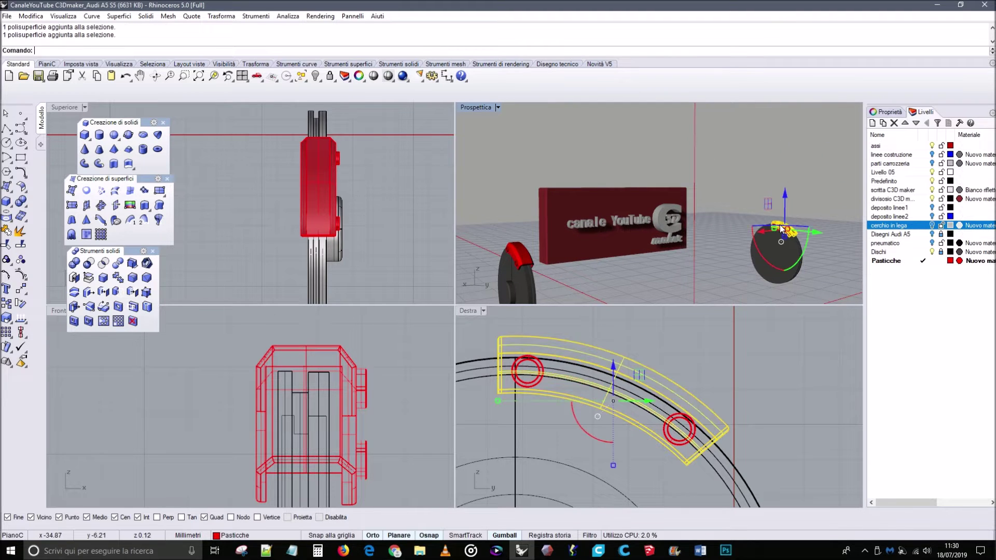
pyautogui.press('Delete')
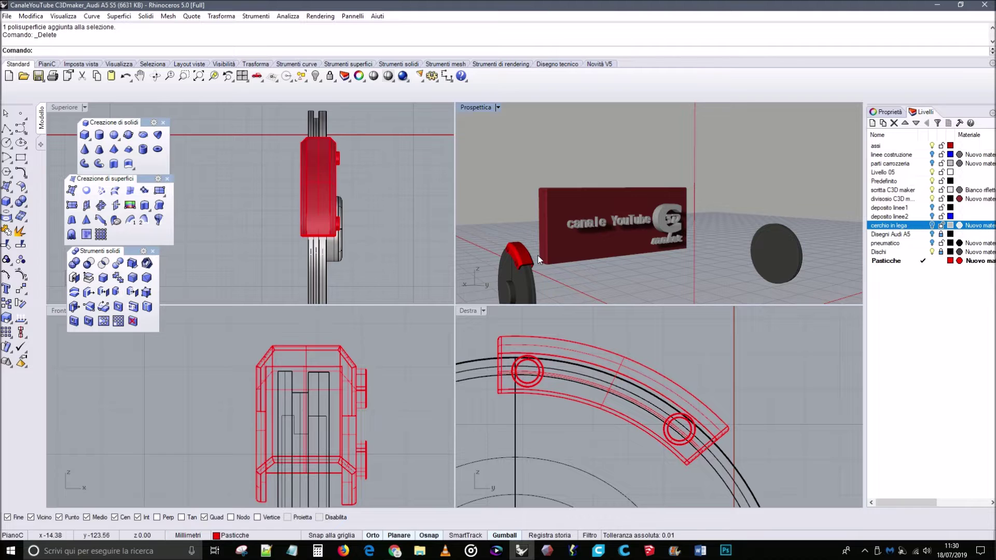
# Mirror a copy of the detailed caliper to the opposite brake disc across the car's centre line in the top view.
pyautogui.click(516, 254)
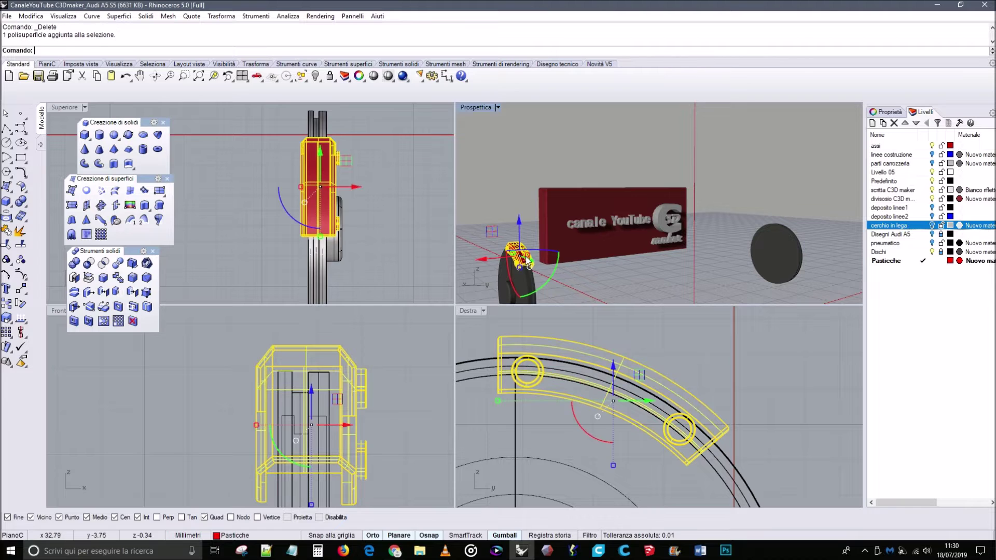
pyautogui.click(22, 291)
pyautogui.scroll(-2, 306, 223)
pyautogui.scroll(-3, 303, 226)
pyautogui.click(266, 201)
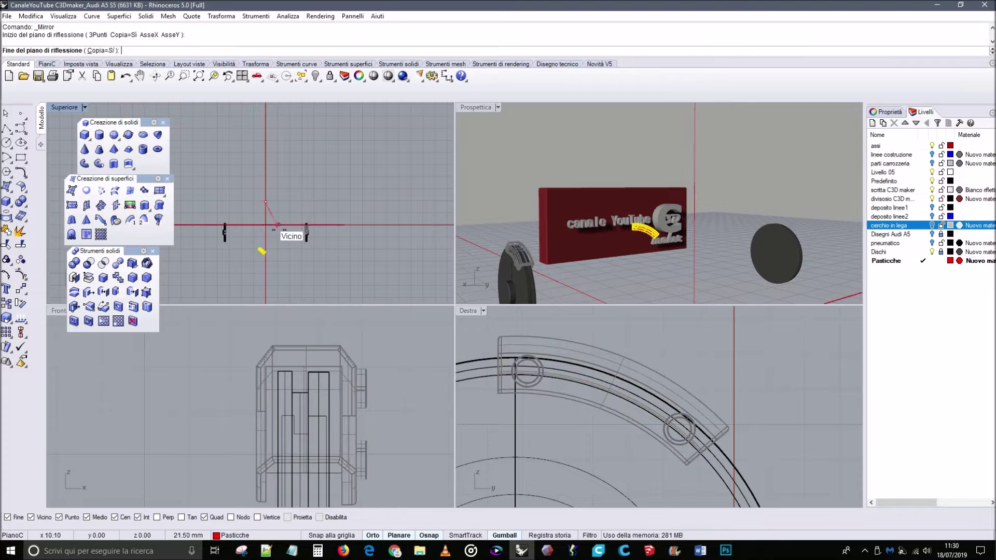
pyautogui.click(264, 250)
pyautogui.press('Escape')
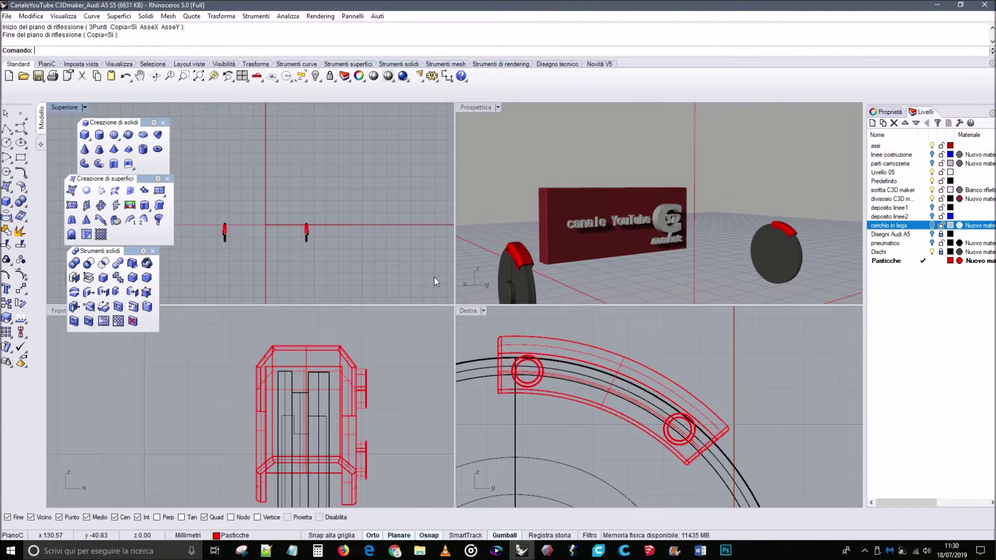
# Inspect both detailed calipers and their fit on the brake discs in the perspective and top views.
pyautogui.moveTo(710, 244); pyautogui.dragTo(674, 227, button='right')
pyautogui.scroll(5, 567, 229)
pyautogui.scroll(-1, 567, 229)
pyautogui.moveTo(567, 227)
pyautogui.mouseDown(button='right')
pyautogui.moveTo(599, 229)
pyautogui.moveTo(525, 227)
pyautogui.moveTo(563, 216)
pyautogui.moveTo(579, 228)
pyautogui.mouseUp(button='right')
pyautogui.scroll(12, 276, 239)
pyautogui.scroll(10, 402, 212)
pyautogui.scroll(-9, 403, 210)
pyautogui.moveTo(323, 190); pyautogui.dragTo(392, 214, button='right')
pyautogui.moveTo(271, 200); pyautogui.dragTo(317, 223, button='right')
pyautogui.scroll(-10, 323, 229)
pyautogui.moveTo(247, 221); pyautogui.dragTo(308, 239, button='right')
pyautogui.scroll(12, 284, 249)
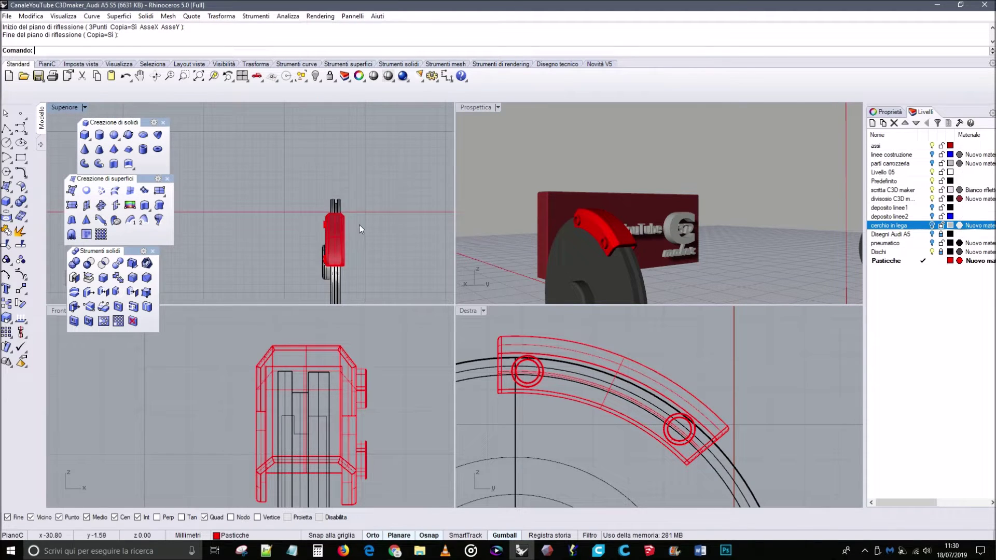
pyautogui.scroll(-7, 364, 223)
pyautogui.moveTo(364, 223); pyautogui.dragTo(298, 216, button='right')
pyautogui.scroll(-3, 226, 203)
pyautogui.scroll(-2, 267, 206)
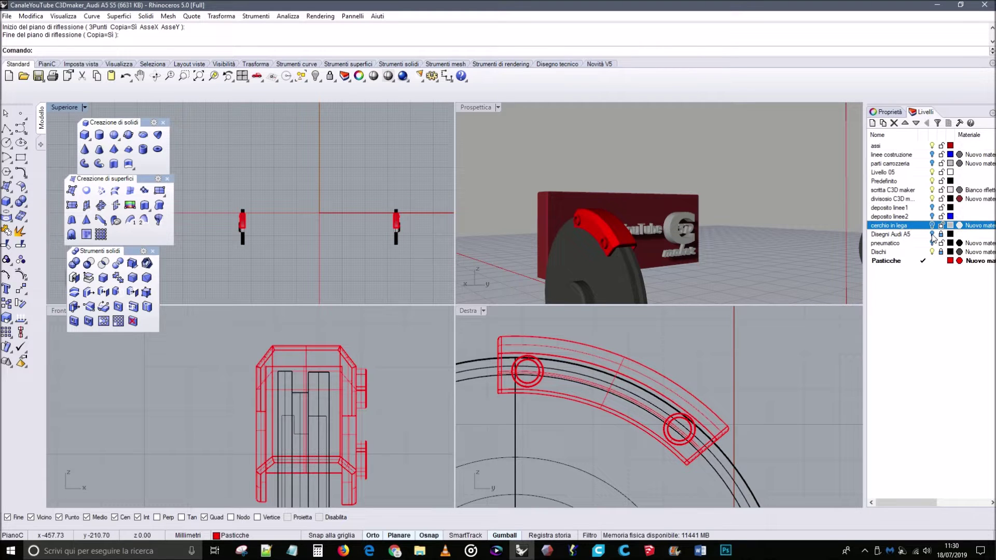
# Show the parti carrozzeria and cerchio in lega layers and check the caliper behind the wheel rim.
pyautogui.click(932, 163)
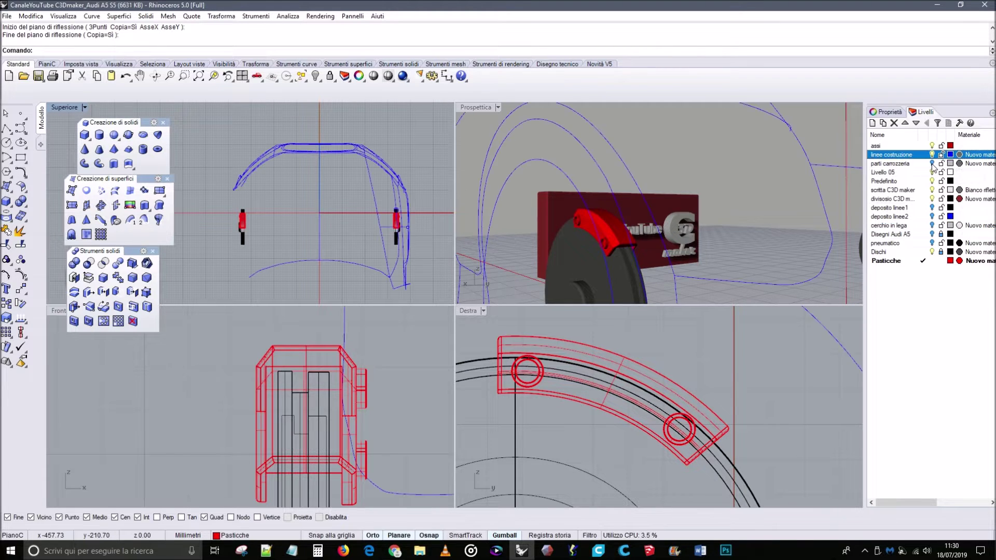
pyautogui.click(932, 208)
pyautogui.click(932, 207)
pyautogui.click(931, 225)
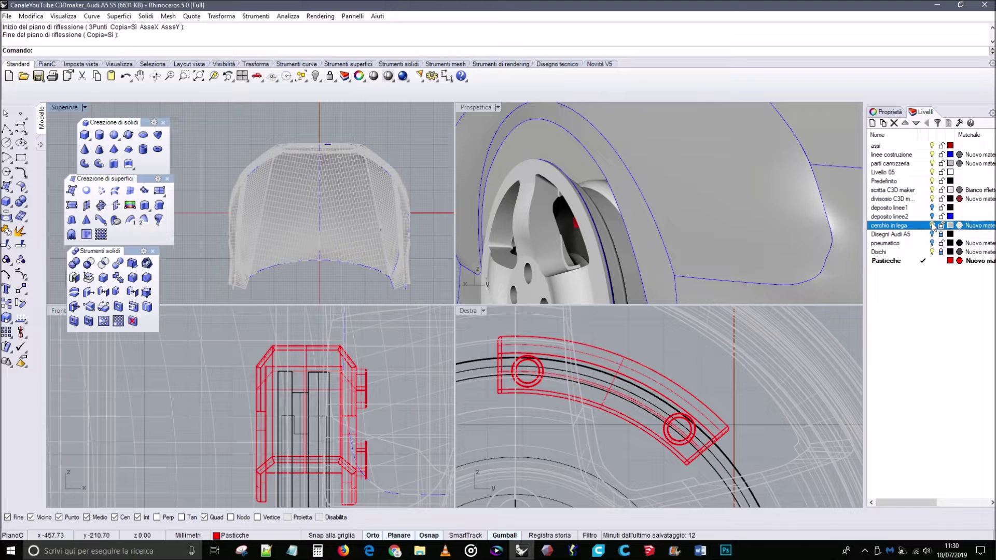
pyautogui.moveTo(639, 210)
pyautogui.mouseDown(button='right')
pyautogui.moveTo(614, 201)
pyautogui.moveTo(648, 198)
pyautogui.mouseUp(button='right')
pyautogui.scroll(-6, 614, 201)
pyautogui.scroll(5, 647, 199)
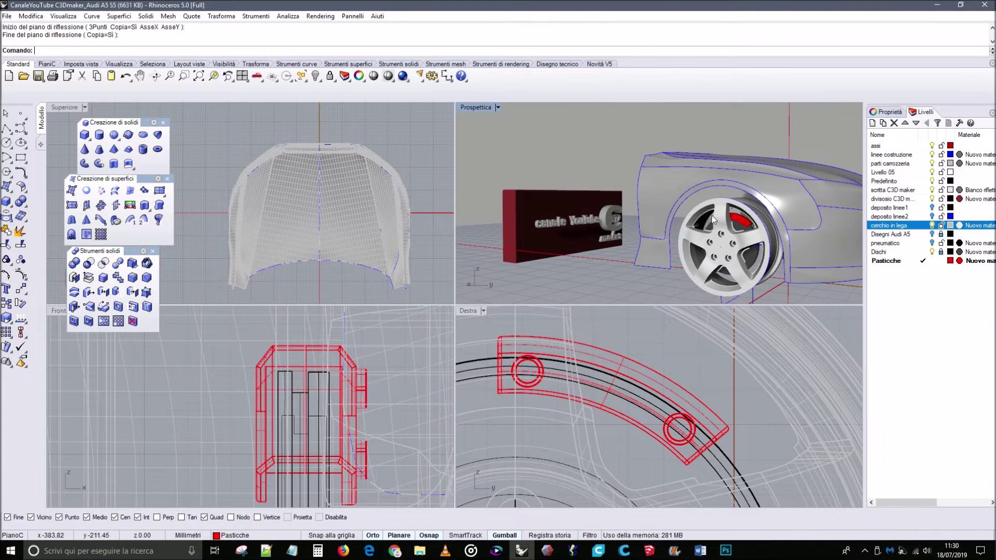
pyautogui.scroll(-5, 754, 224)
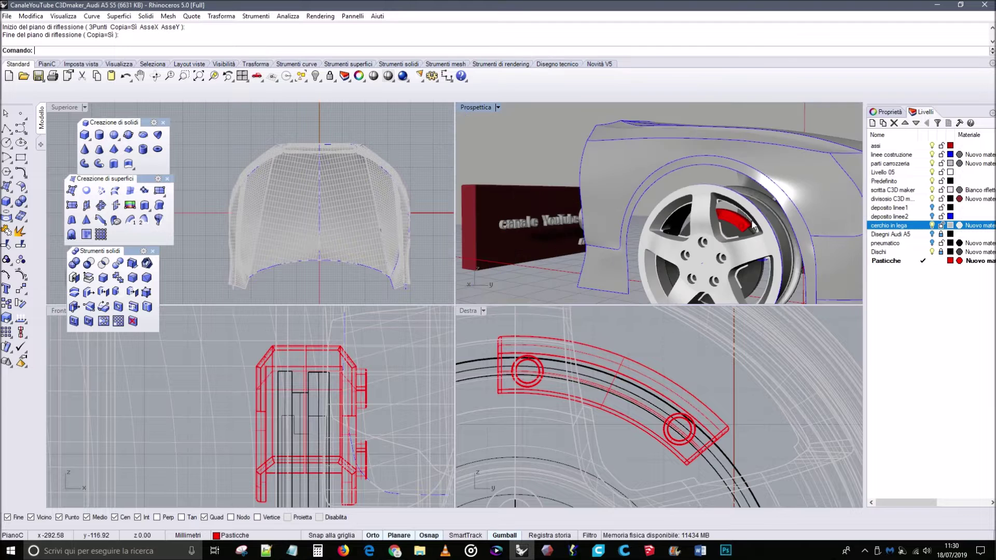
pyautogui.scroll(-6, 739, 221)
pyautogui.moveTo(737, 223); pyautogui.dragTo(632, 231, button='right')
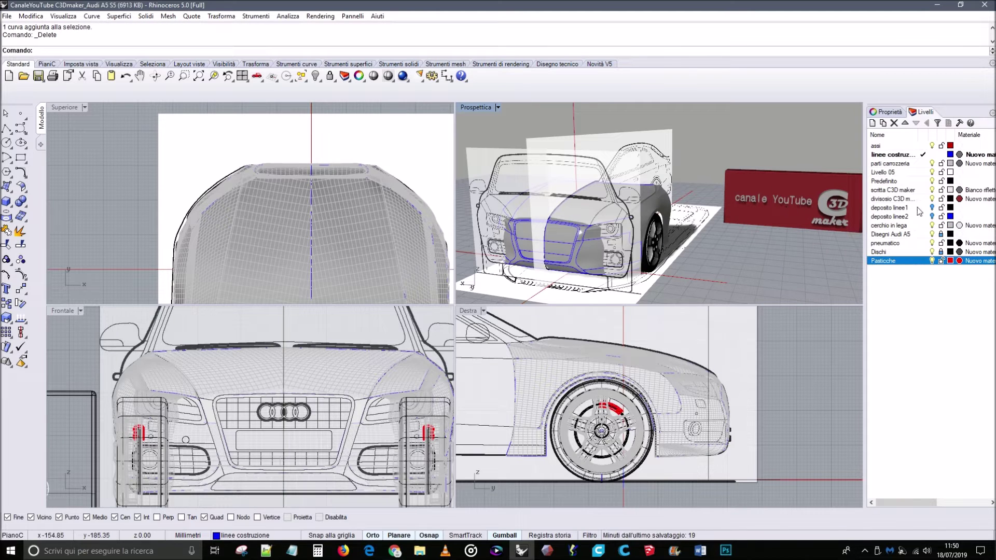
# Hide the Dischi, Pasticche, cerchio in lega and pneumatico layers, keeping the Disegni Audi A5 blueprints shown.
pyautogui.moveTo(783, 239); pyautogui.dragTo(767, 242, button='right')
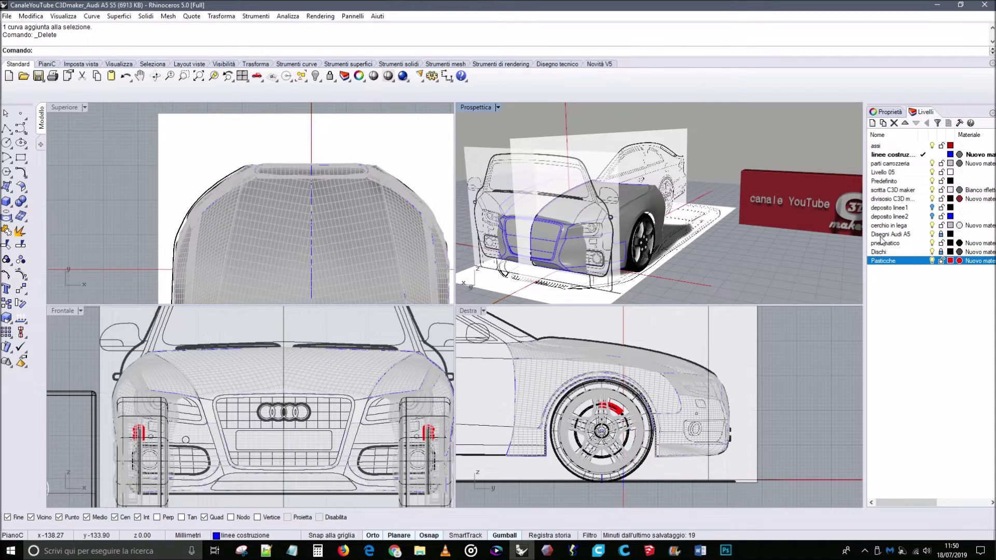
pyautogui.click(940, 252)
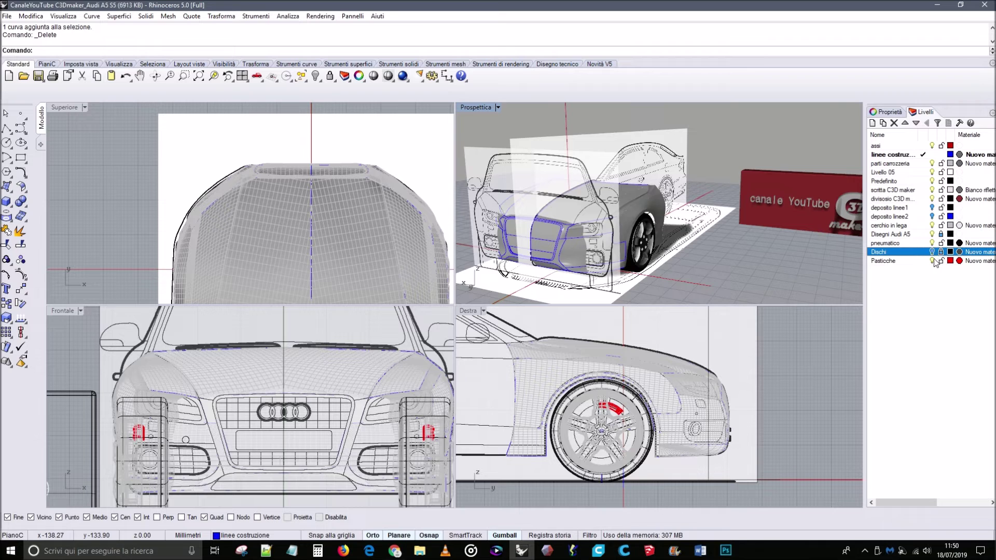
pyautogui.click(932, 260)
pyautogui.click(932, 252)
pyautogui.click(931, 234)
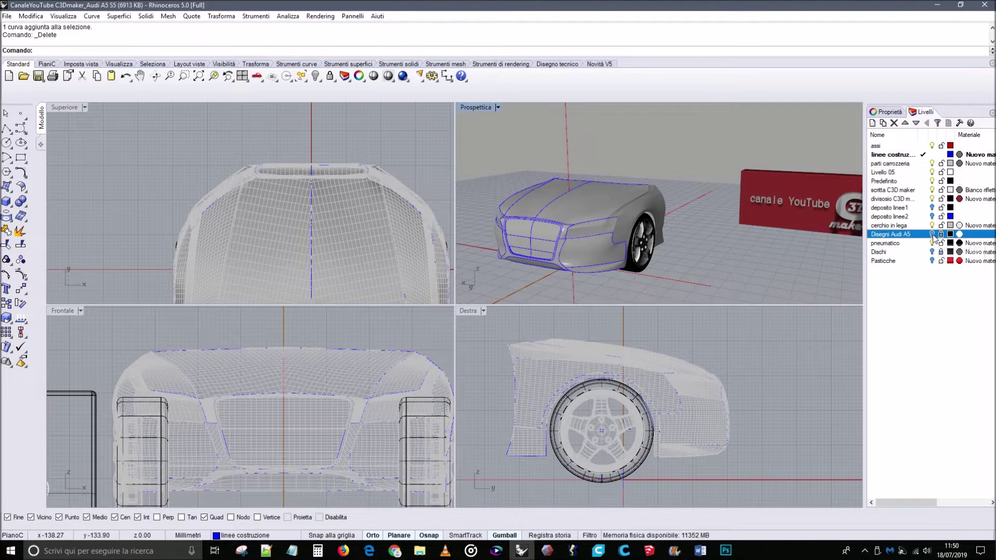
pyautogui.click(932, 234)
pyautogui.click(932, 225)
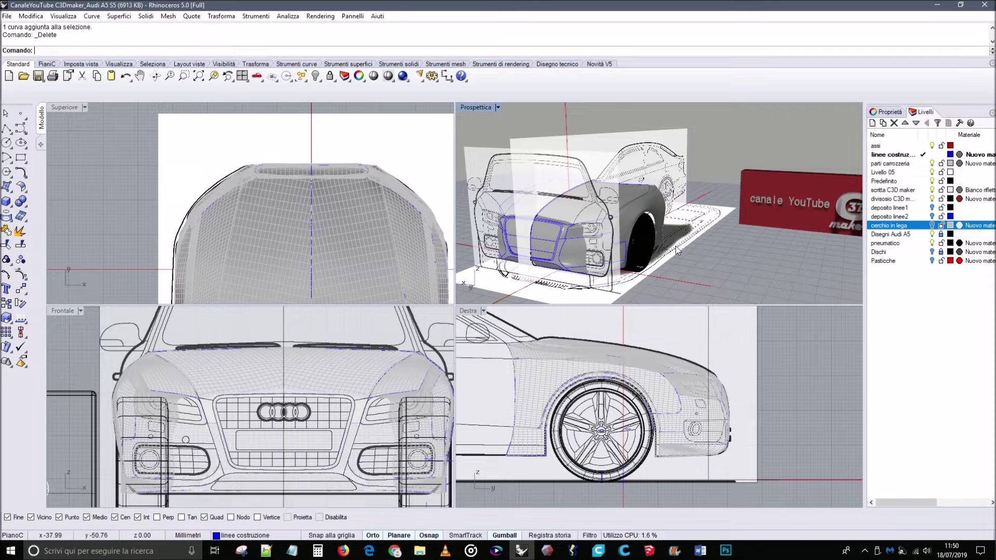
pyautogui.moveTo(668, 243); pyautogui.dragTo(640, 237, button='right')
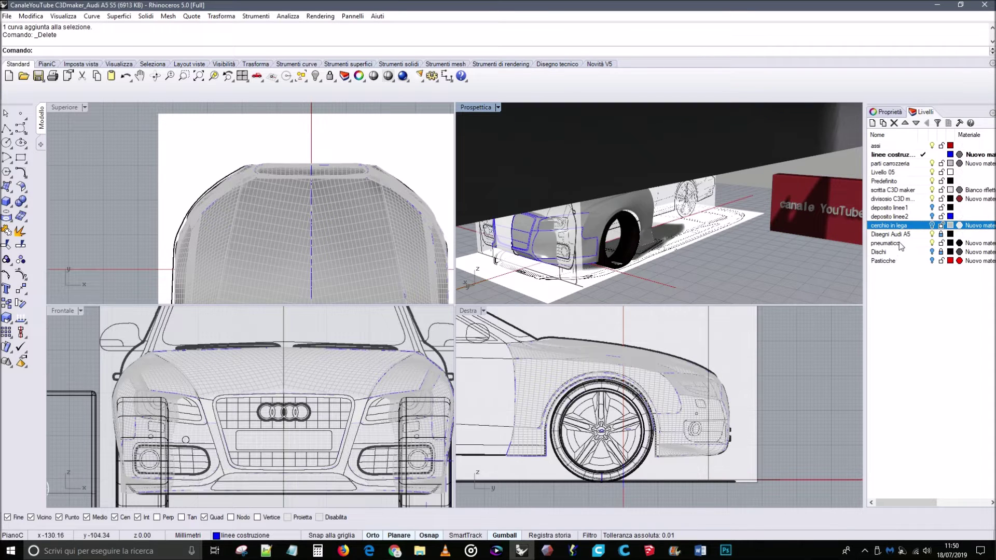
pyautogui.click(932, 244)
# Examine the grille and the Audi rings on the blueprint in the perspective and front views.
pyautogui.moveTo(616, 250); pyautogui.dragTo(671, 242, button='right')
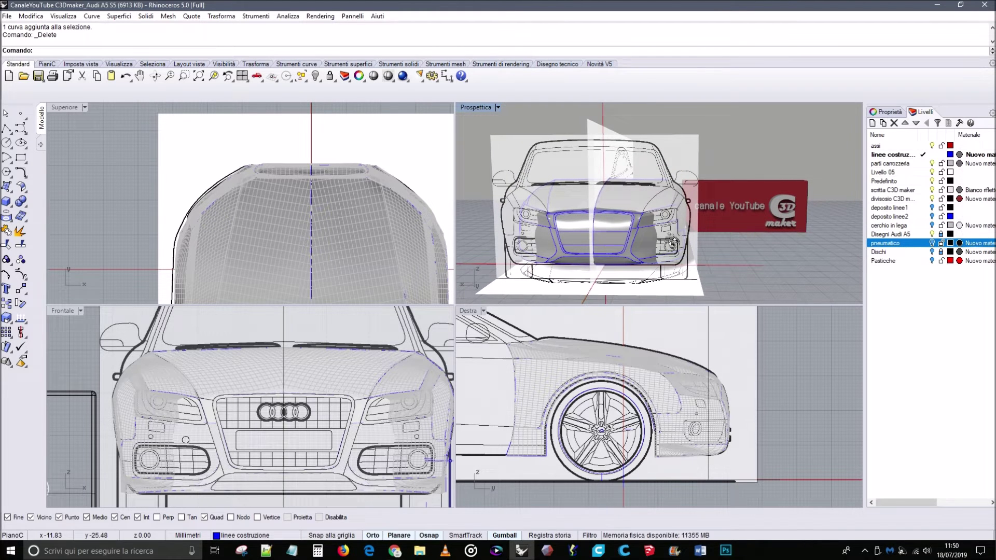
pyautogui.click(628, 228)
pyautogui.click(732, 243)
pyautogui.moveTo(732, 244); pyautogui.dragTo(677, 224, button='right')
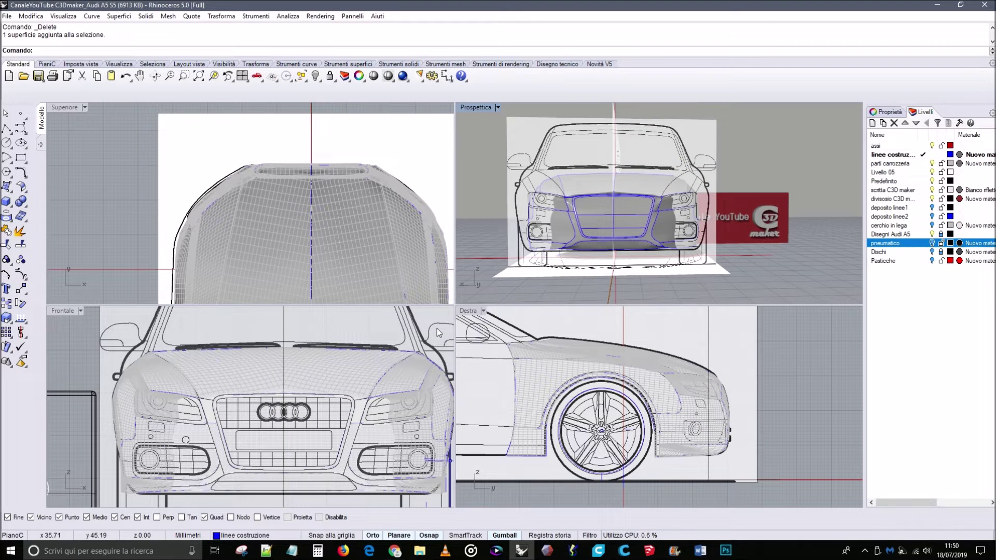
pyautogui.click(321, 387)
pyautogui.scroll(5, 219, 398)
pyautogui.moveTo(610, 300); pyautogui.dragTo(641, 252, button='right')
pyautogui.moveTo(340, 402); pyautogui.dragTo(255, 385, button='right')
pyautogui.scroll(-4, 291, 394)
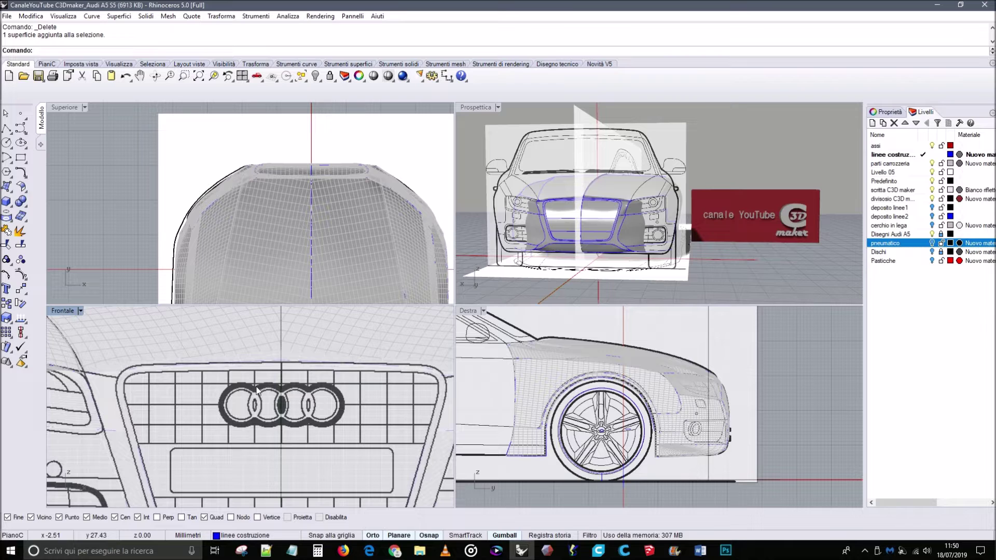
# Disable object snaps for tracing a rectangle over the grille in the front view.
pyautogui.click(21, 160)
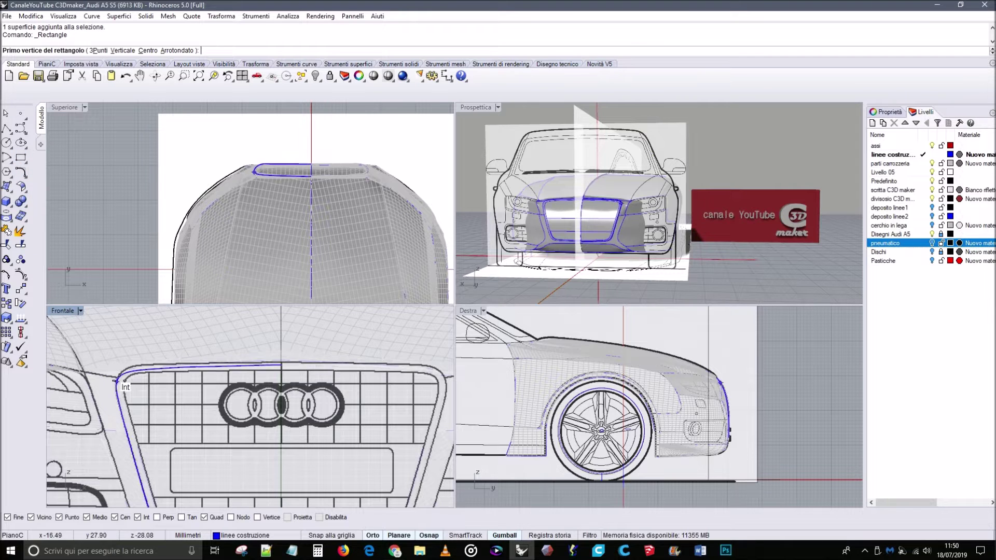
pyautogui.scroll(2, 150, 415)
pyautogui.click(427, 536)
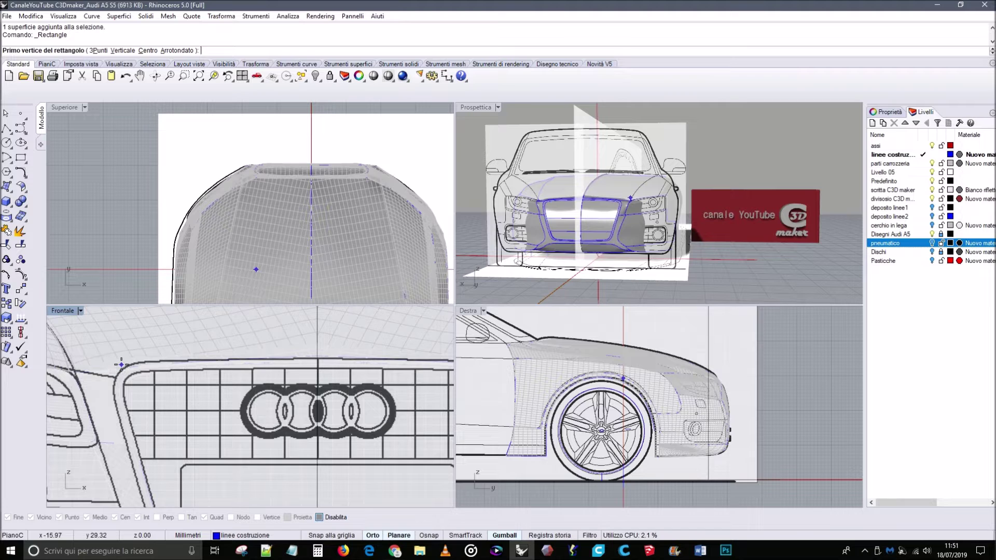
pyautogui.scroll(2, 157, 388)
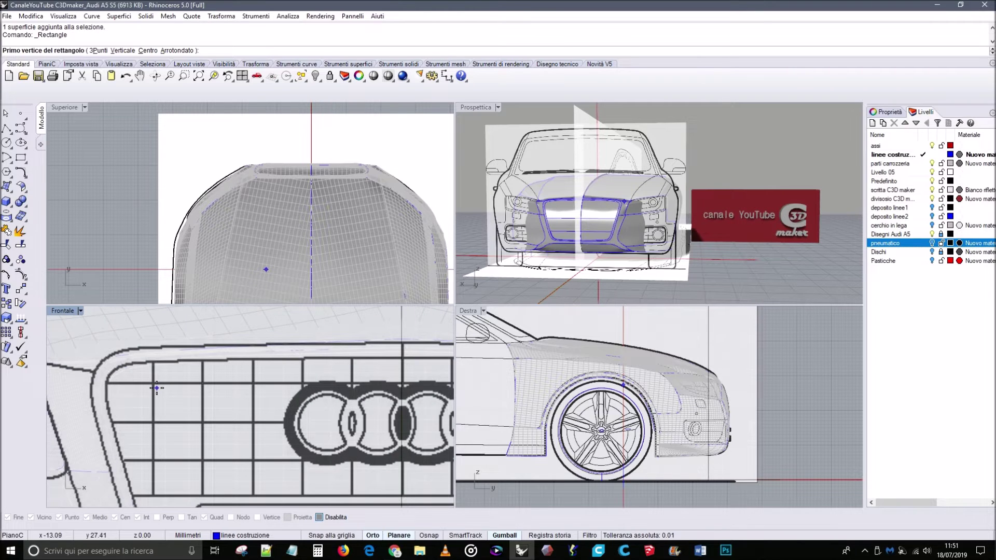
pyautogui.click(156, 386)
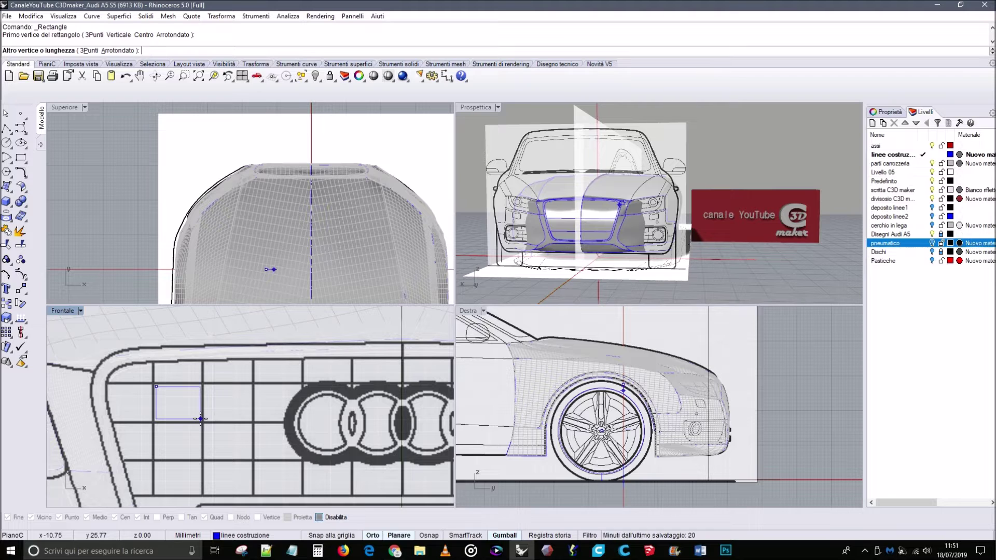
pyautogui.click(201, 418)
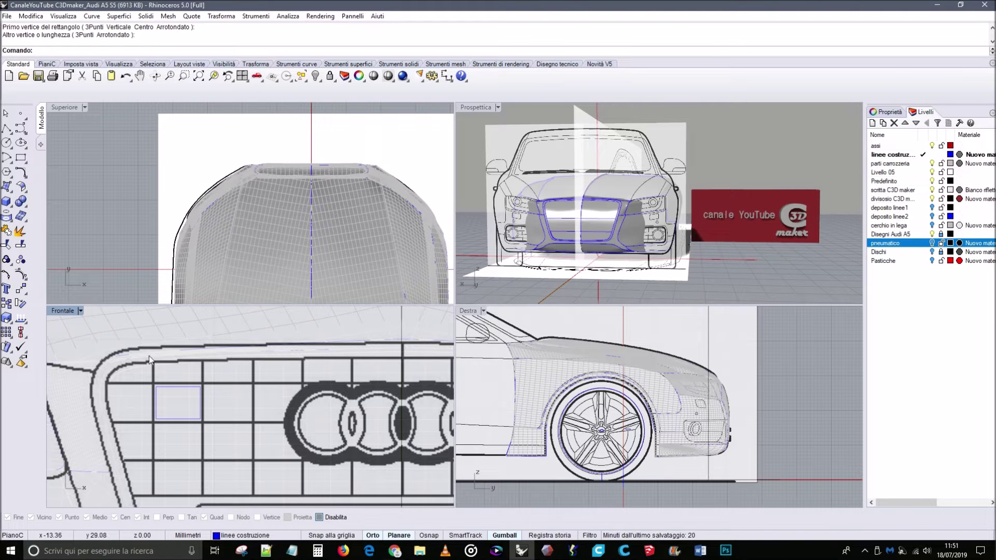
pyautogui.click(200, 388)
pyautogui.press('Delete')
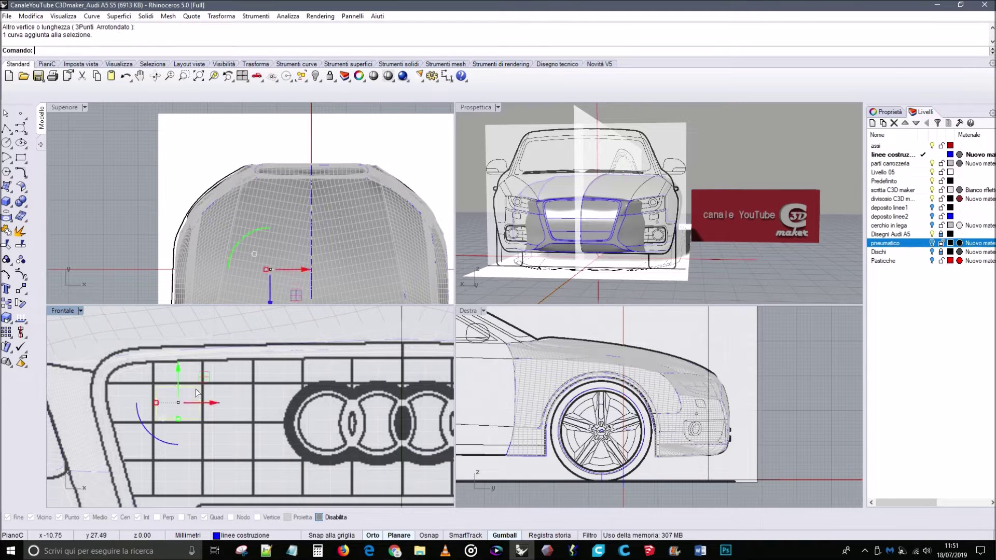
# Draw a rectangle about 2.4 by 1.8 mm inside the blueprint grille's second-row, second-column cell in the front view.
pyautogui.click(21, 157)
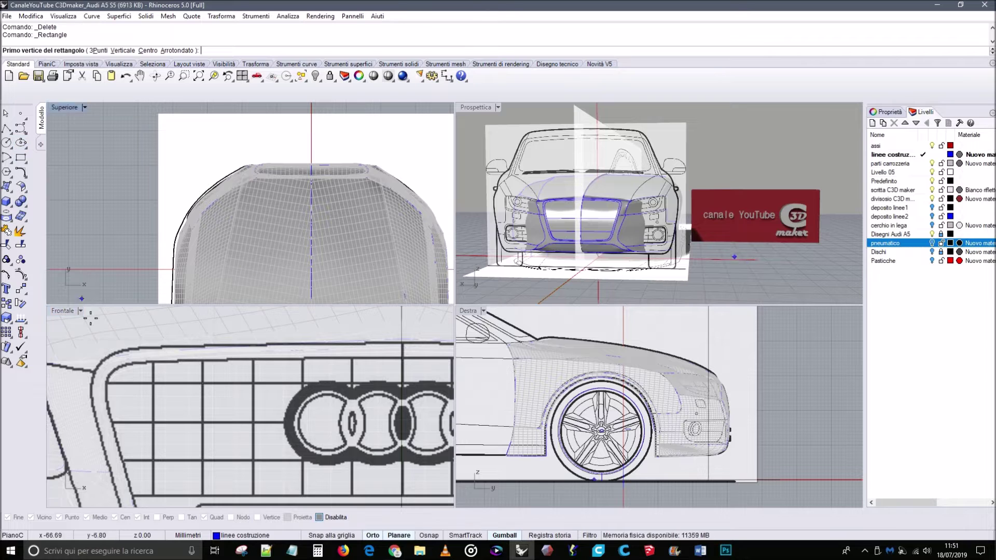
pyautogui.click(155, 386)
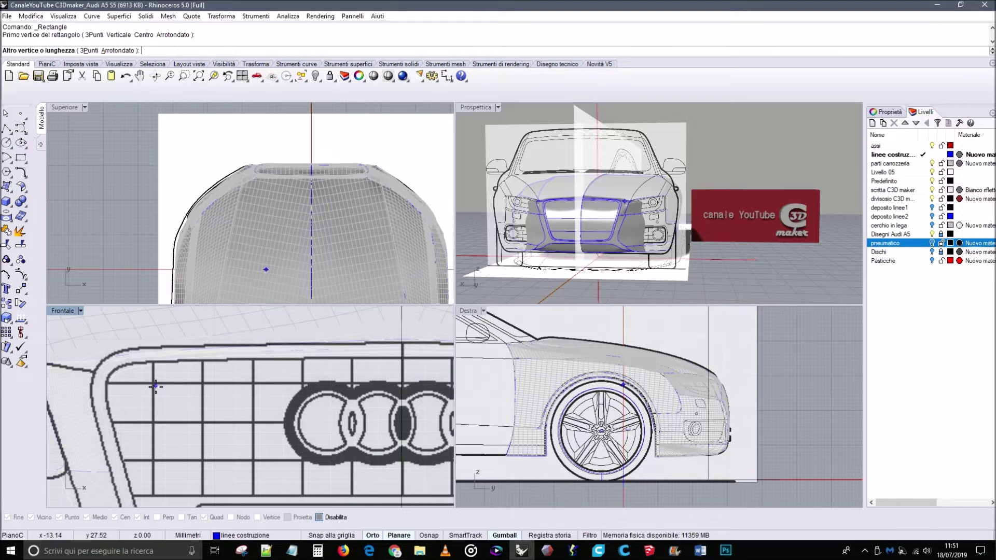
pyautogui.click(200, 420)
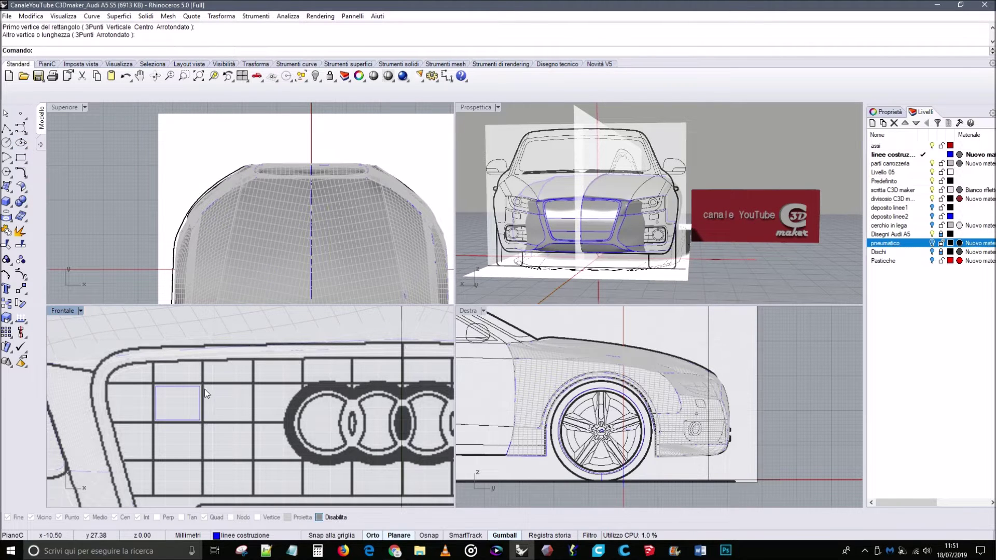
# Move the small rectangle in the front view onto the blueprint grille's upper-left corner cell.
pyautogui.click(202, 389)
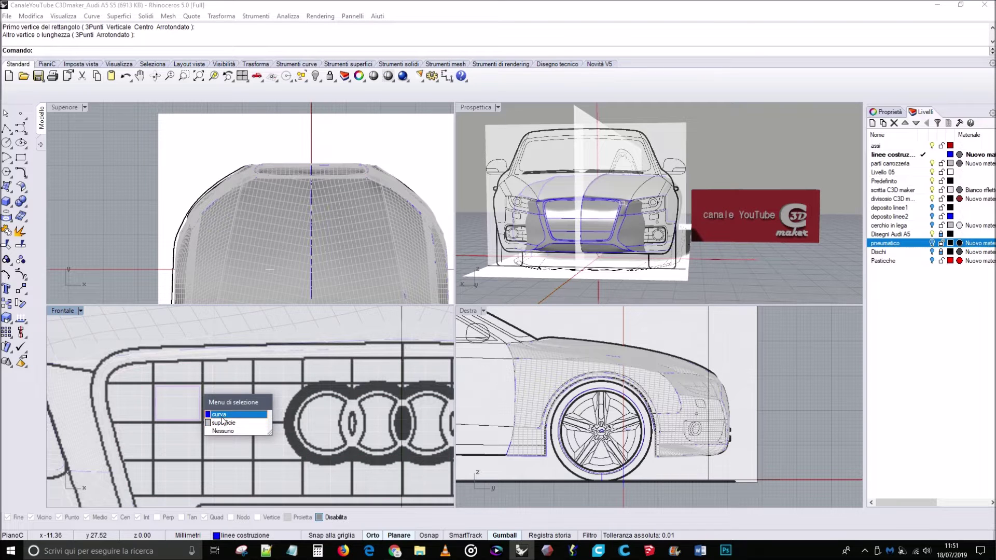
pyautogui.click(219, 415)
pyautogui.moveTo(177, 359); pyautogui.dragTo(178, 330)
pyautogui.moveTo(212, 364); pyautogui.dragTo(127, 331)
pyautogui.scroll(2, 150, 369)
pyautogui.scroll(5, 150, 370)
pyautogui.click(195, 387)
pyautogui.scroll(-5, 178, 381)
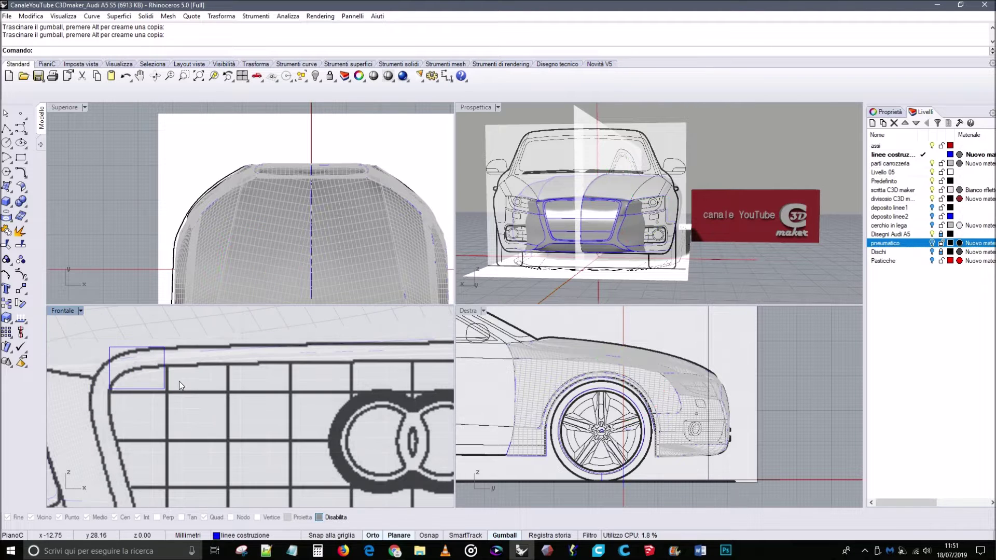
# Try a rectangular array of the corner rectangle with 11 copies in X, 4 in Y and 1 in Z.
pyautogui.click(6, 332)
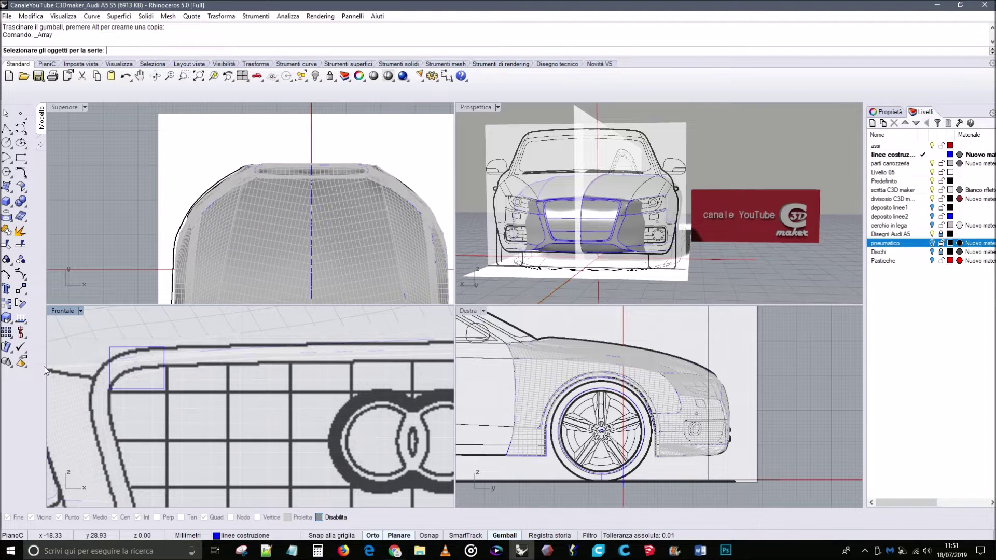
pyautogui.click(151, 390)
pyautogui.press('Return')
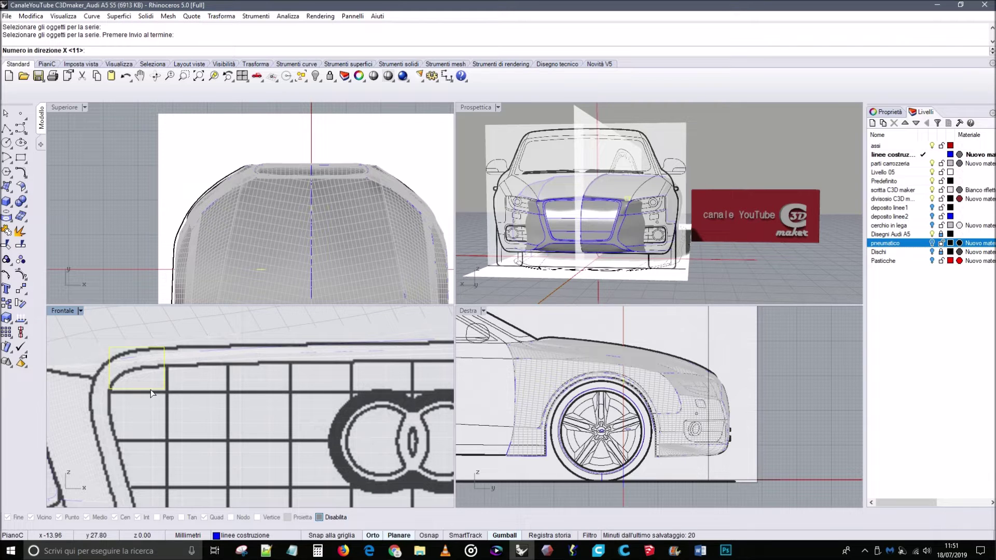
pyautogui.write('11')
pyautogui.press('Return')
pyautogui.write('4')
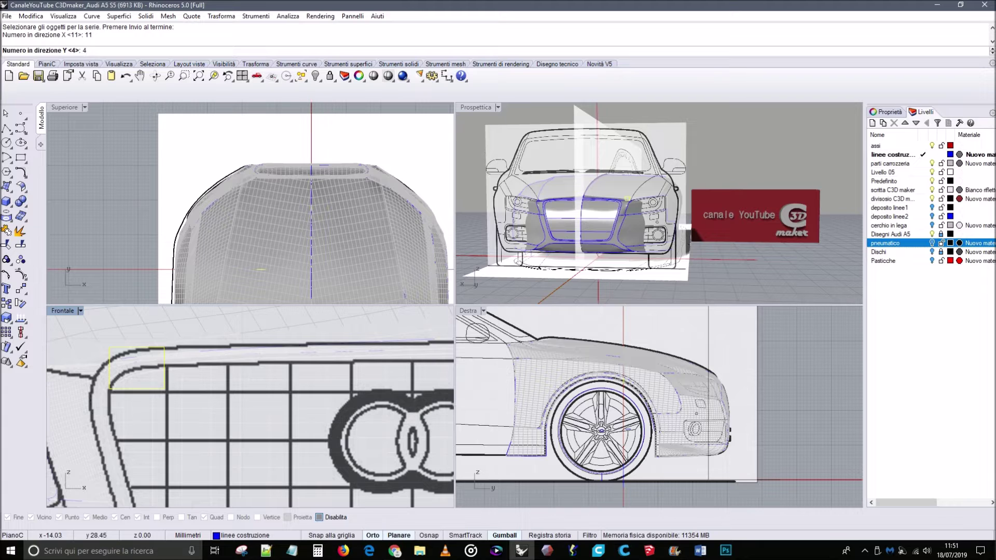
pyautogui.press('Return')
pyautogui.press('Return')
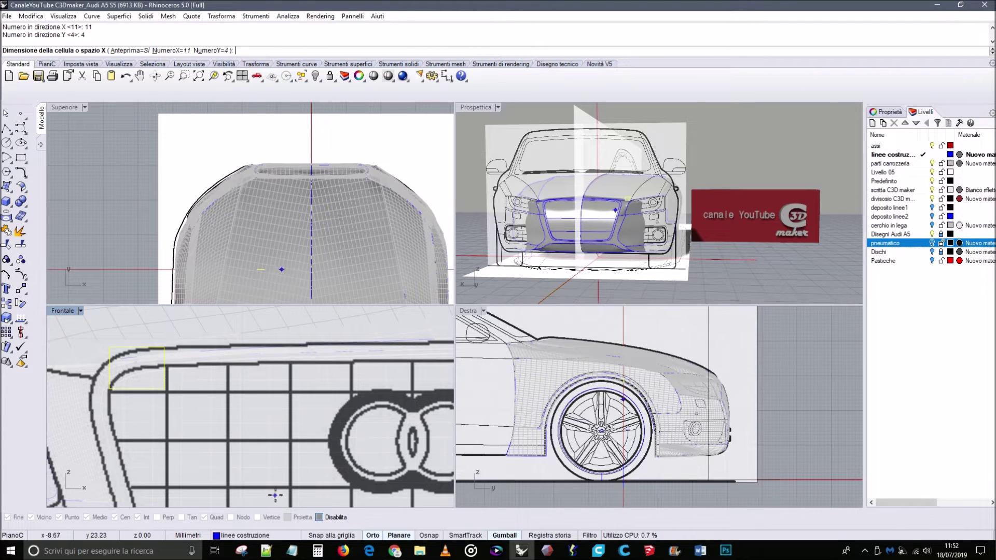
# Try spacing the array about 2.65 by -2.11 mm with object snaps enabled, and undo the finished array.
pyautogui.click(425, 538)
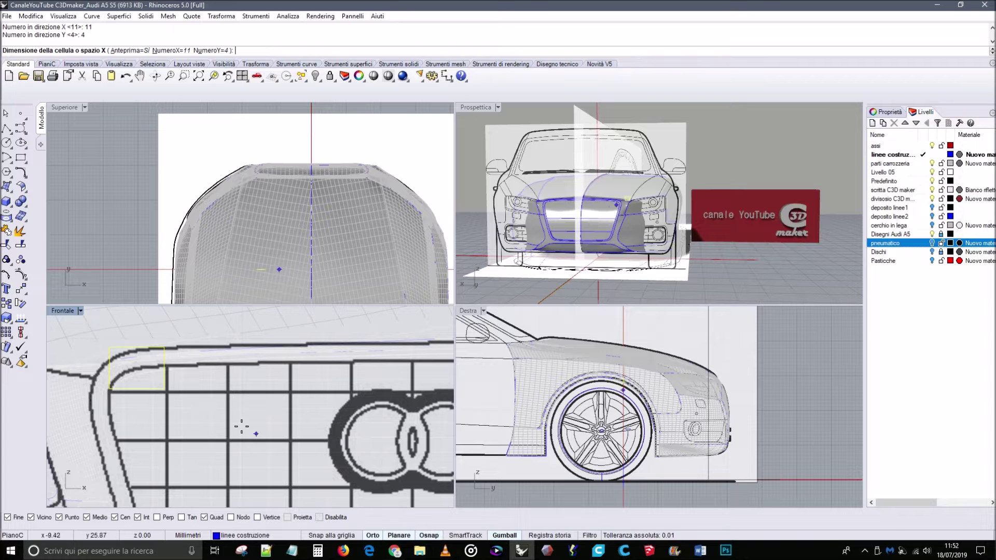
pyautogui.click(164, 388)
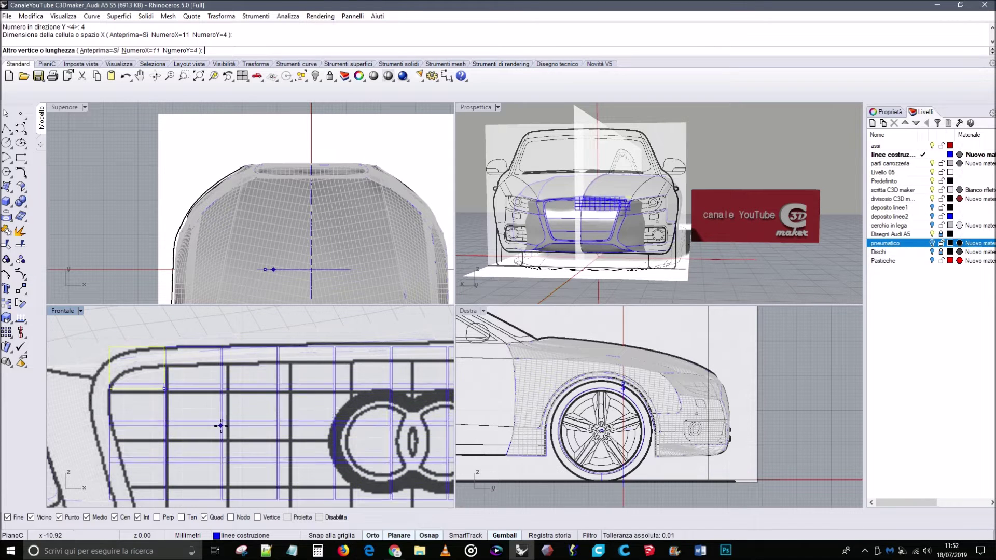
pyautogui.scroll(-3, 221, 430)
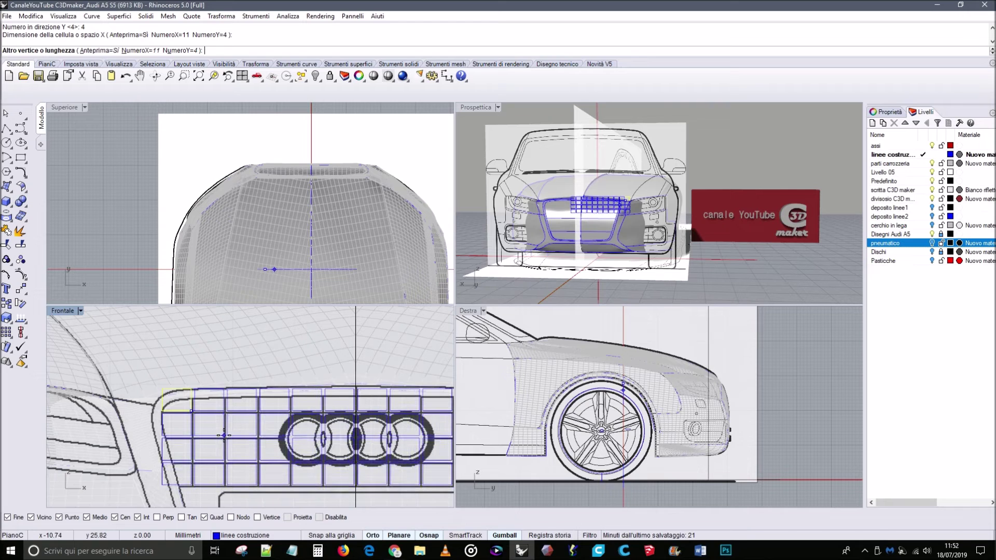
pyautogui.scroll(5, 223, 437)
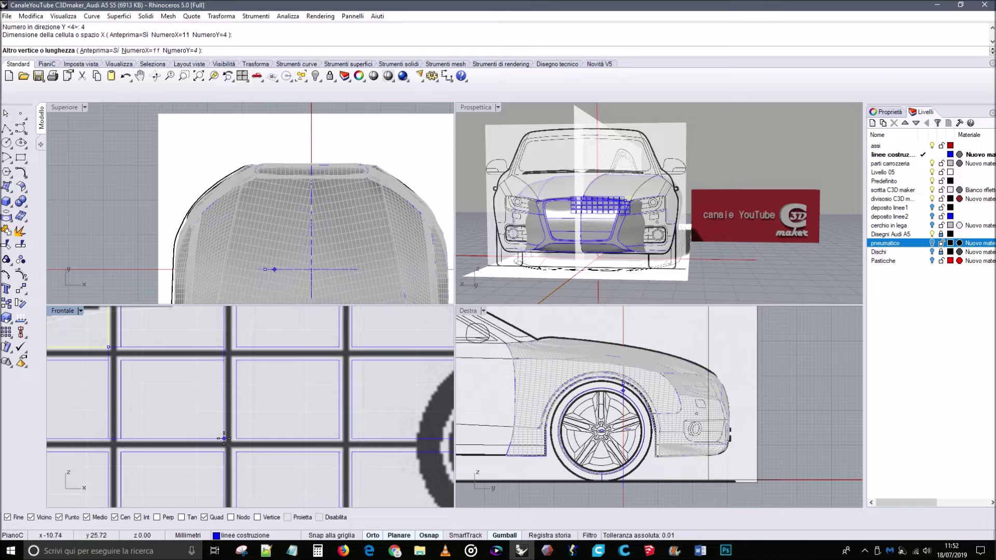
pyautogui.click(224, 439)
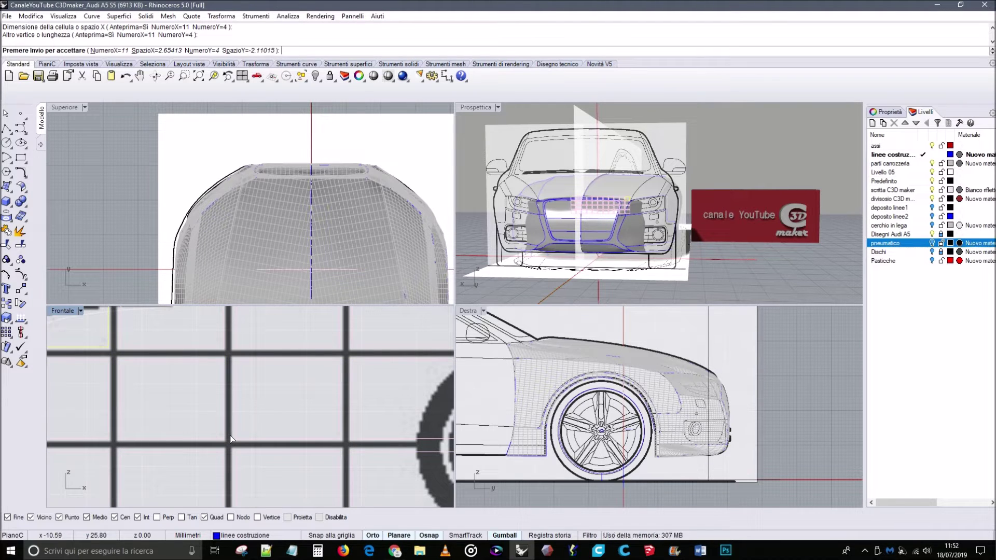
pyautogui.press('Return')
pyautogui.scroll(-5, 233, 435)
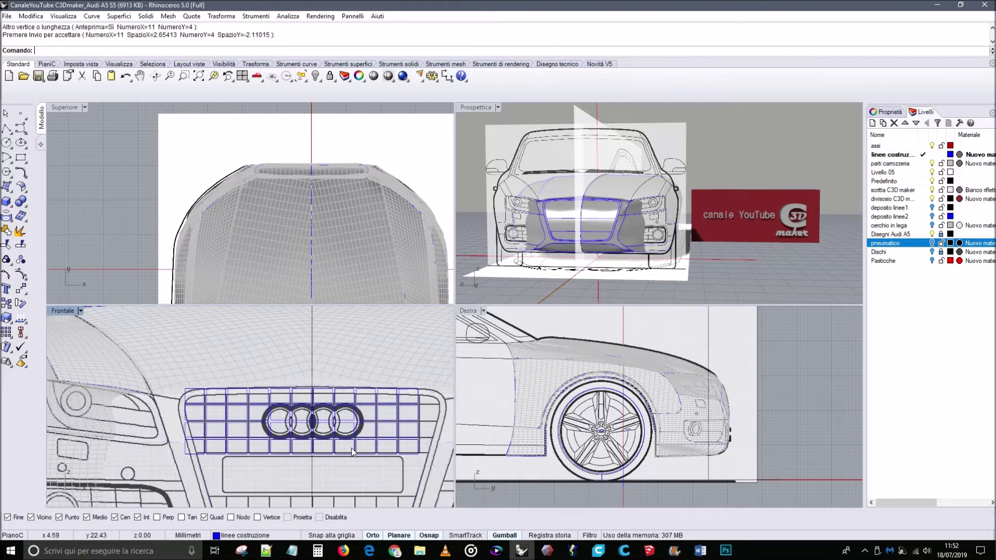
pyautogui.scroll(2, 403, 426)
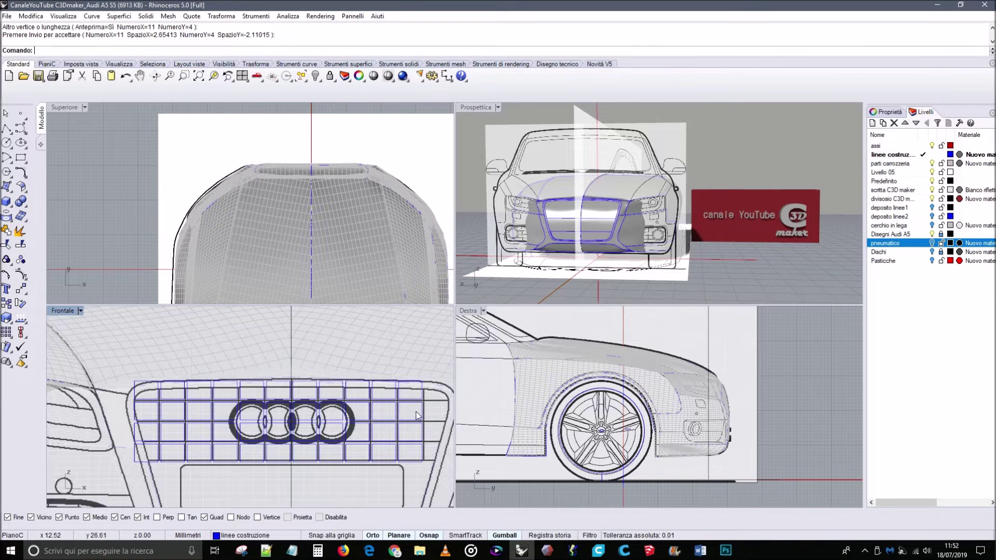
pyautogui.hotkey('ctrl', 'z')
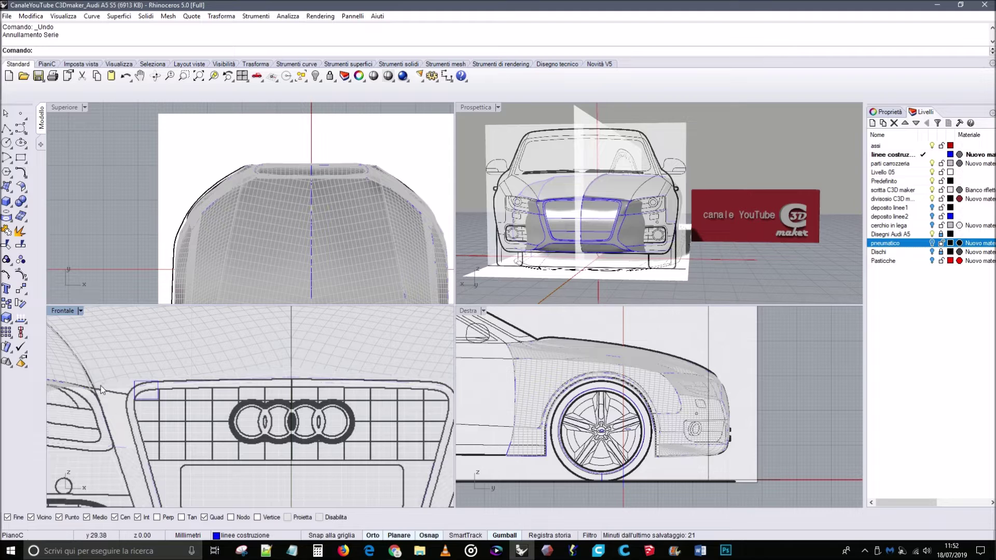
# Start a rectangular array of the corner rectangle with 12 copies in X, 4 in Y and 1 in Z.
pyautogui.click(141, 382)
pyautogui.click(157, 410)
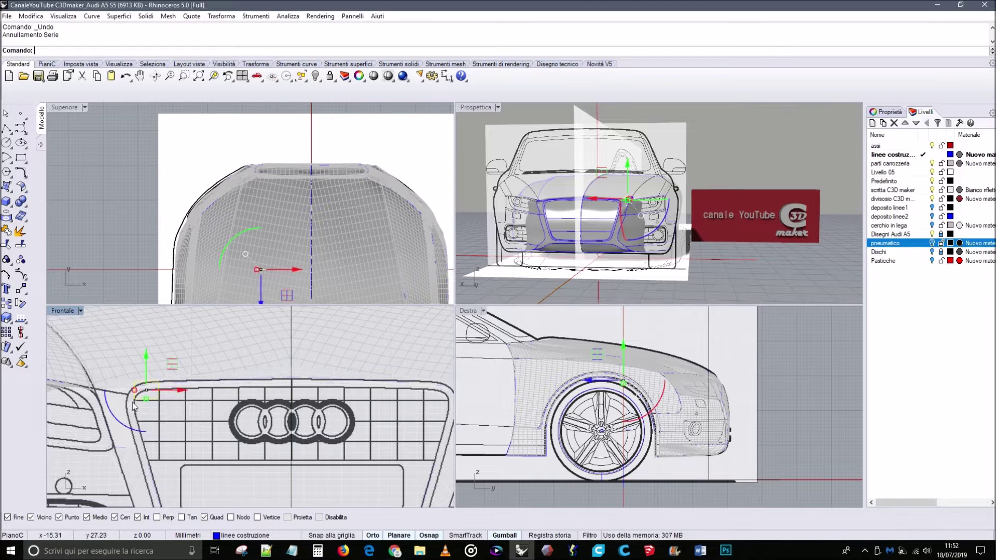
pyautogui.click(6, 332)
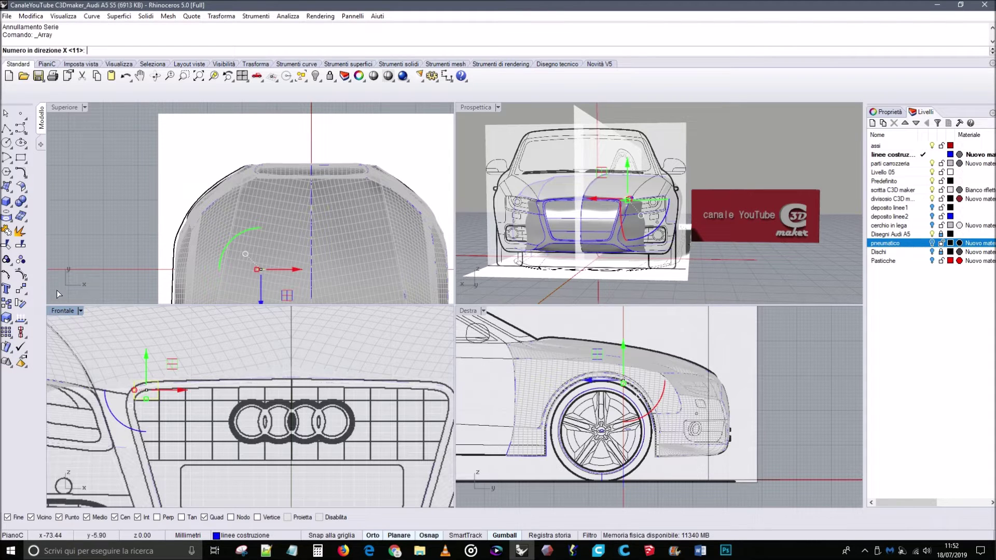
pyautogui.press('BackSpace')
pyautogui.press('BackSpace')
pyautogui.write('12')
pyautogui.press('Return')
pyautogui.write('4')
pyautogui.press('Return')
pyautogui.write('1')
pyautogui.press('Return')
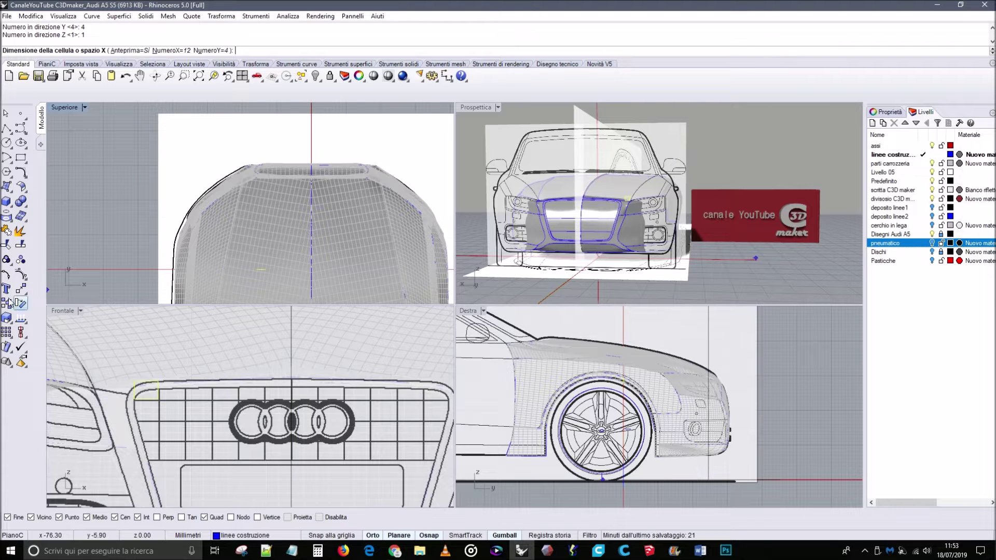
# Space the array about 2.63 by -2.07 mm from the rectangle's lower-right corner to match the blueprint cells, and accept it.
pyautogui.scroll(10, 140, 393)
pyautogui.scroll(4, 140, 393)
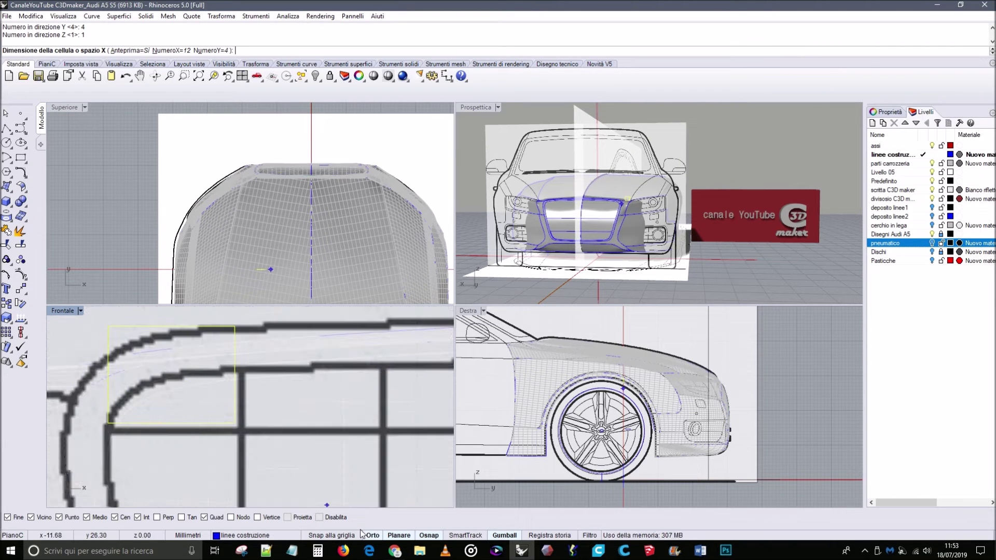
pyautogui.click(429, 535)
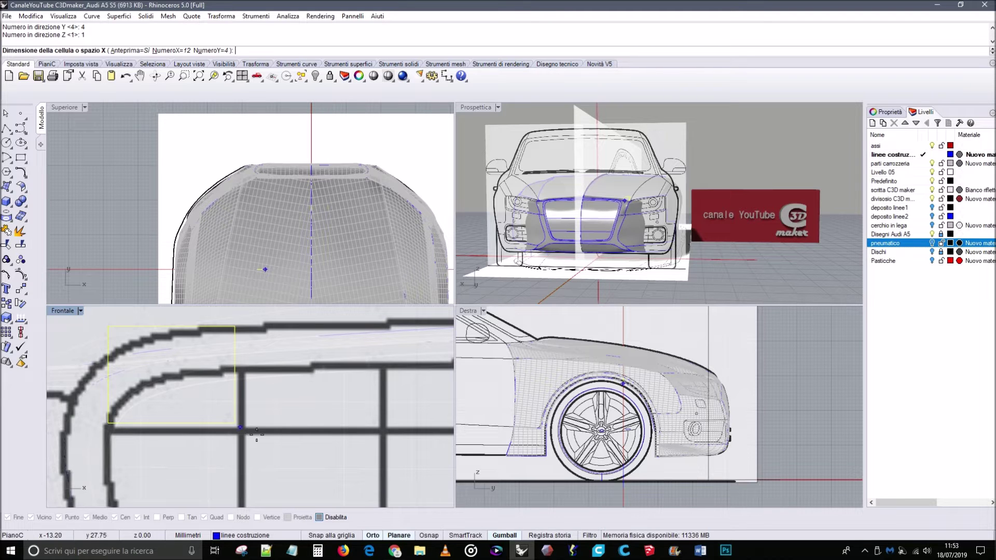
pyautogui.click(430, 535)
pyautogui.click(235, 423)
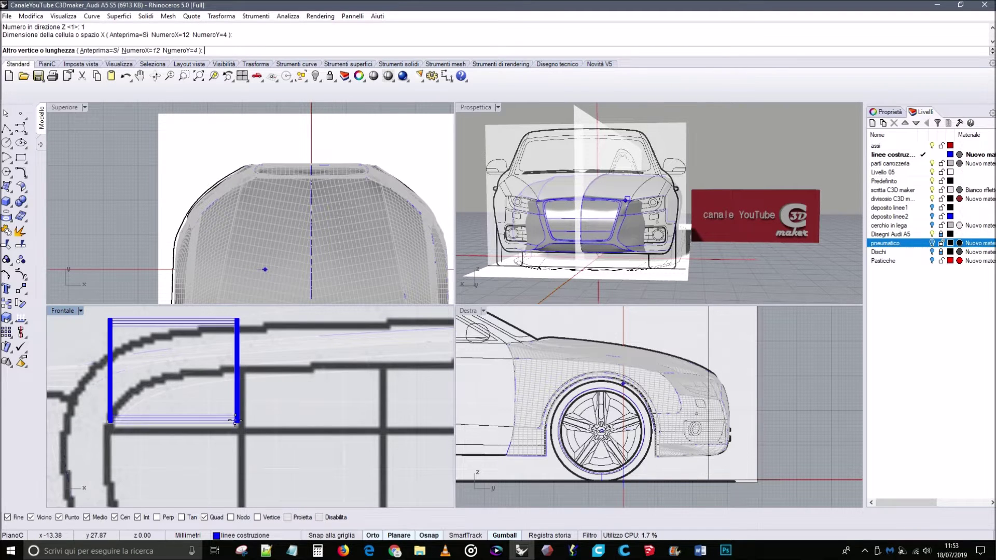
pyautogui.scroll(-4, 236, 424)
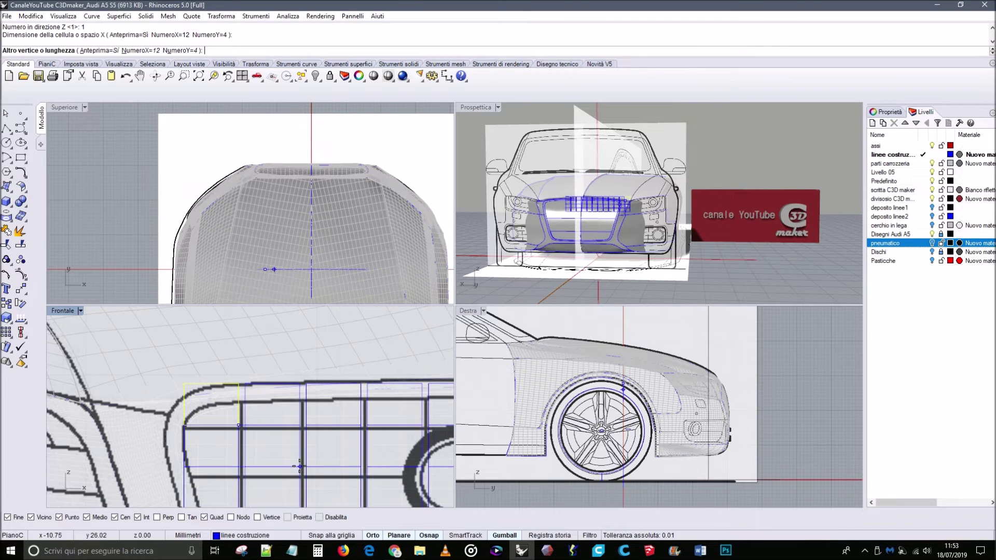
pyautogui.scroll(-3, 300, 476)
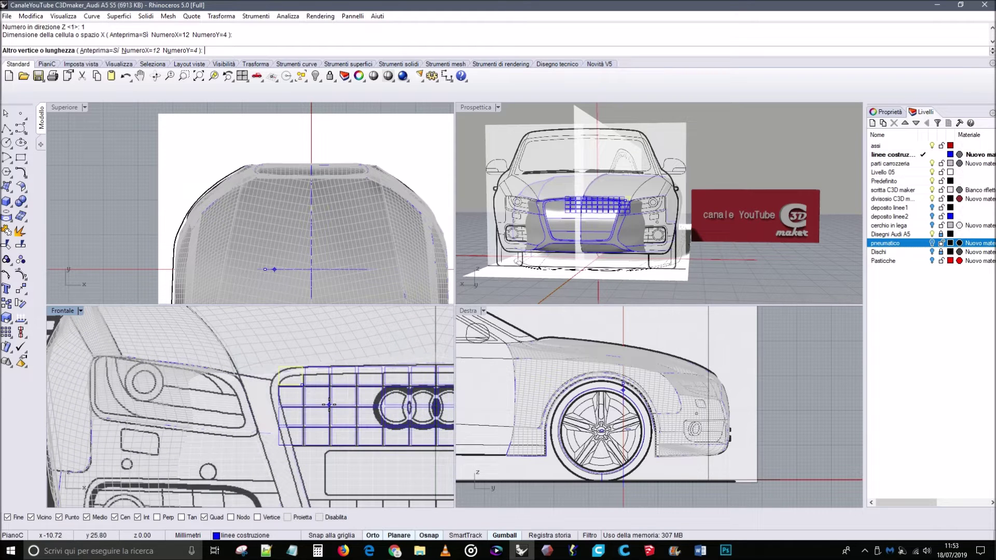
pyautogui.scroll(5, 329, 405)
pyautogui.scroll(-2, 329, 405)
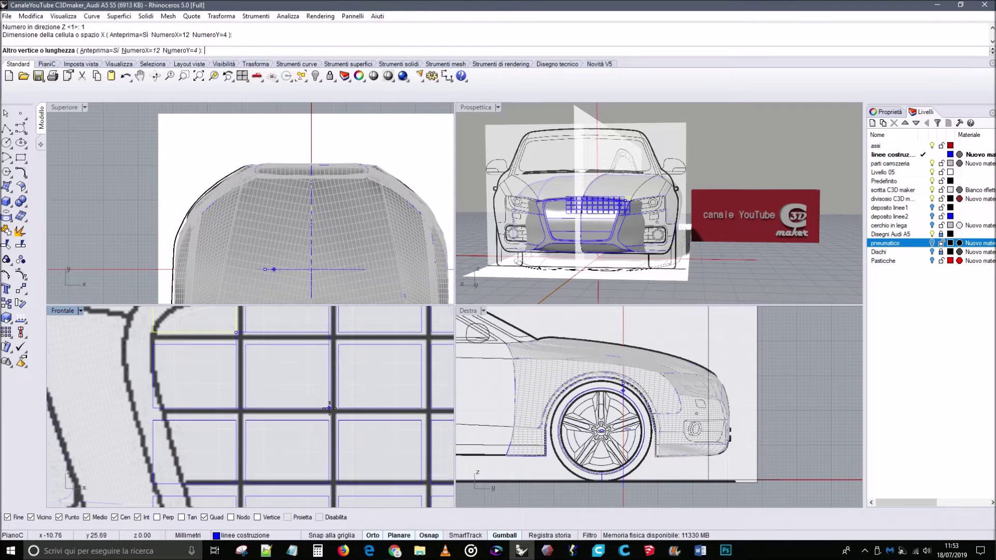
pyautogui.moveTo(329, 405); pyautogui.dragTo(228, 406, button='right')
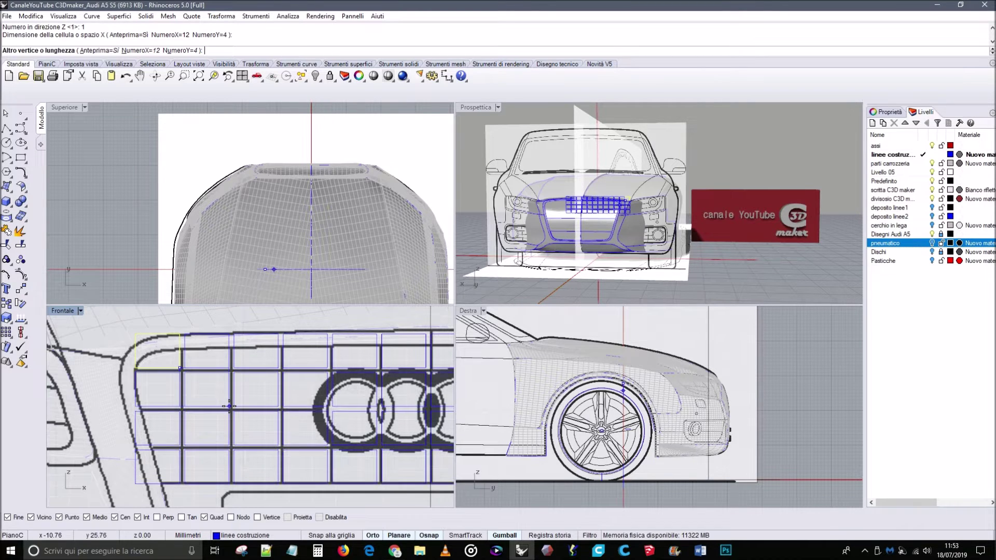
pyautogui.click(229, 405)
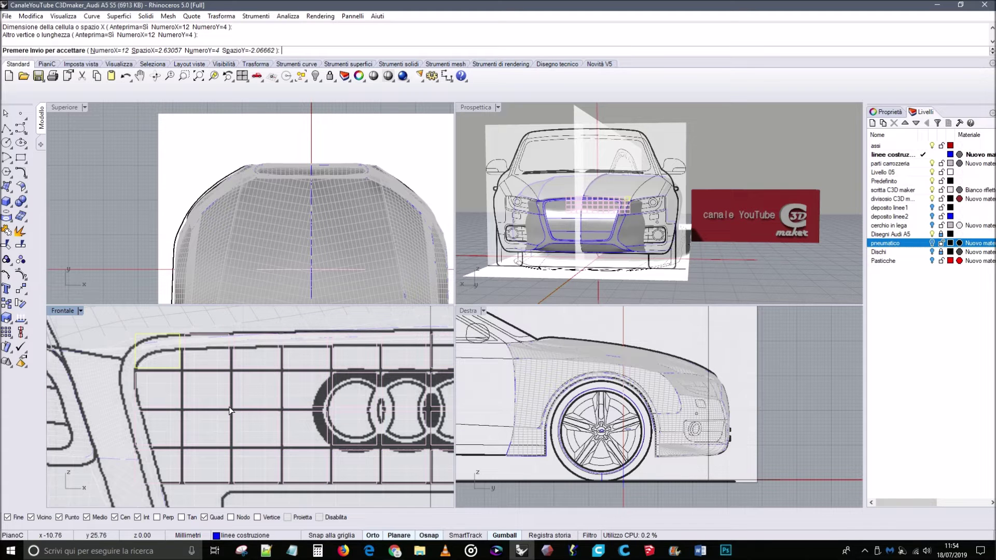
pyautogui.press('Return')
pyautogui.scroll(-5, 229, 405)
pyautogui.scroll(5, 353, 414)
pyautogui.scroll(-7, 310, 405)
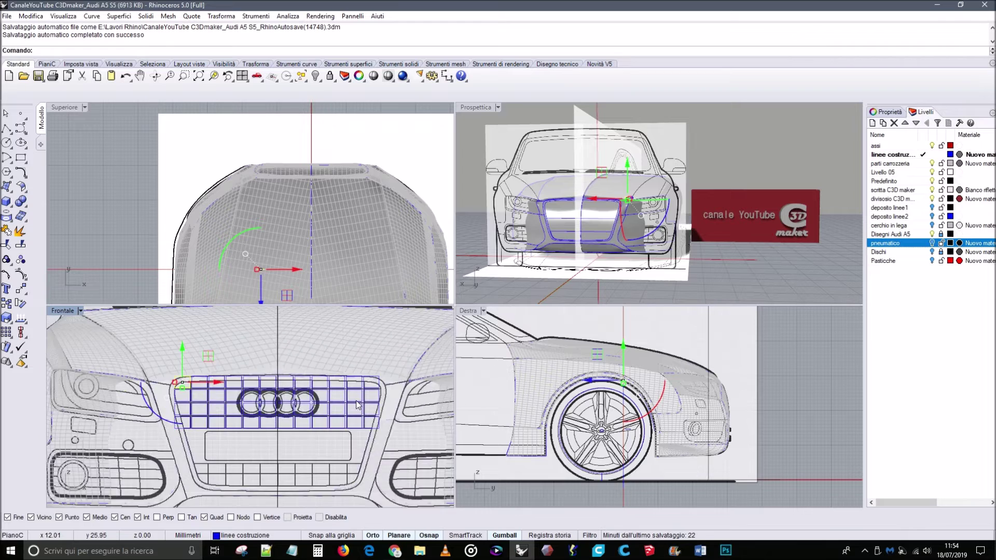
pyautogui.click(137, 330)
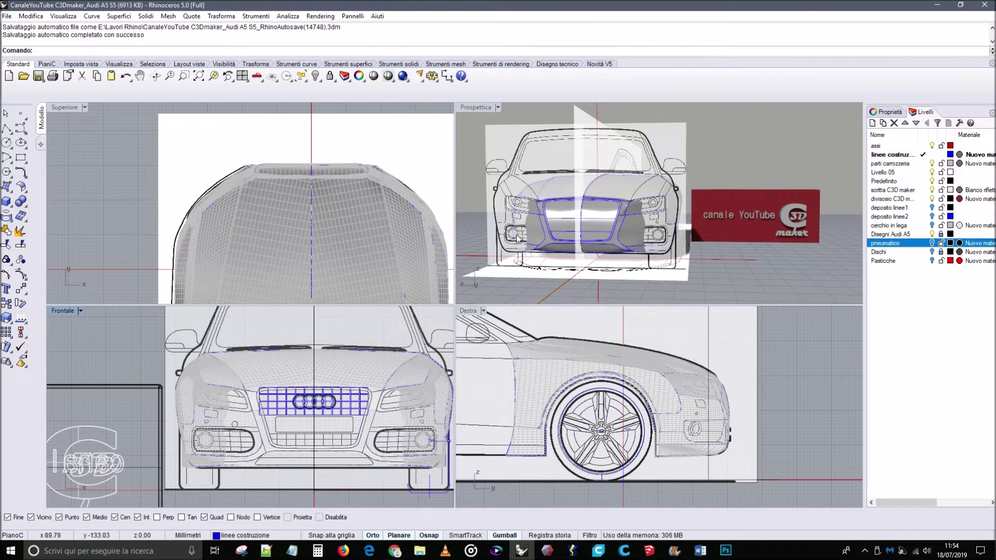
# Hide the parti carrozzeria and Disegni Audi A5 layers to leave only the construction curves of the car.
pyautogui.moveTo(581, 202); pyautogui.dragTo(689, 203, button='right')
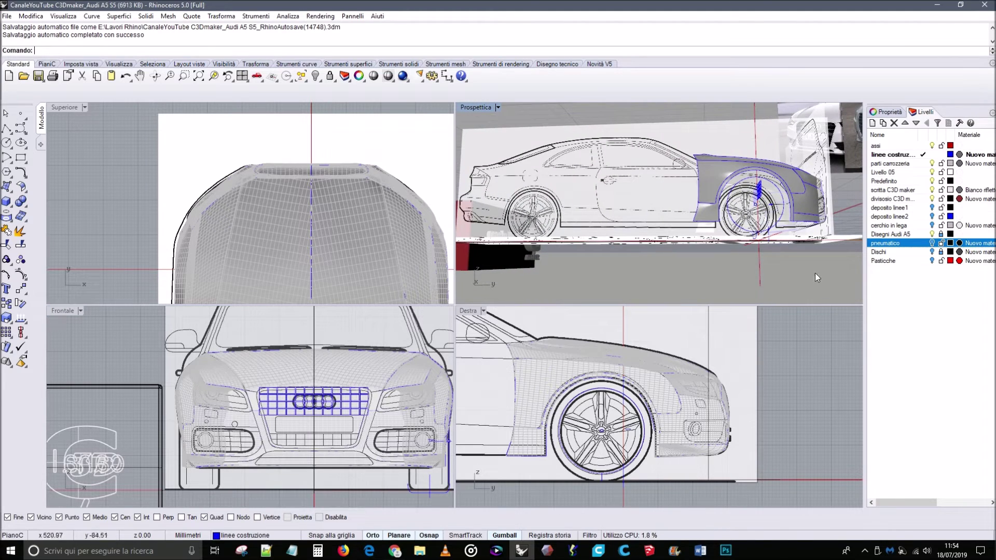
pyautogui.click(932, 164)
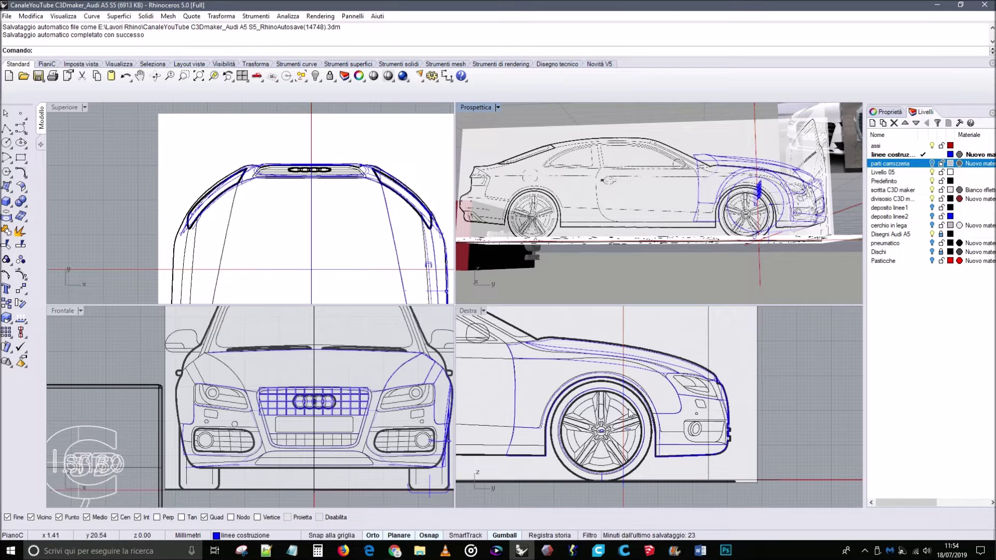
pyautogui.scroll(4, 629, 410)
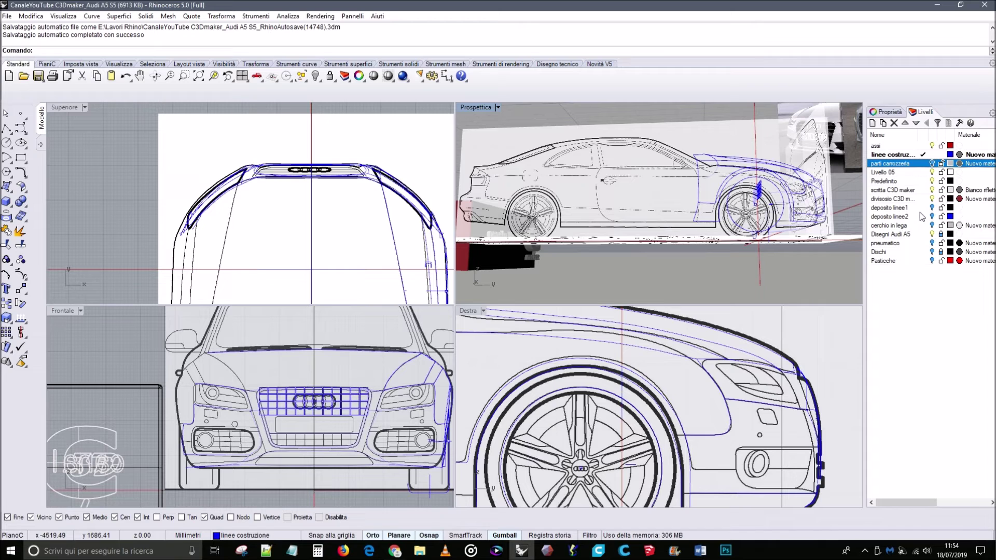
pyautogui.click(932, 235)
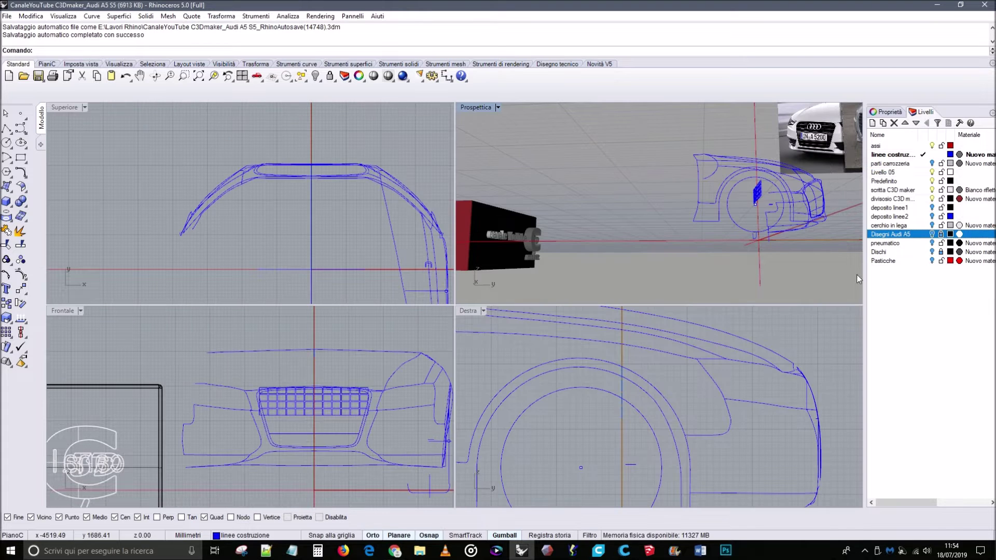
pyautogui.moveTo(676, 211); pyautogui.dragTo(676, 403, button='right')
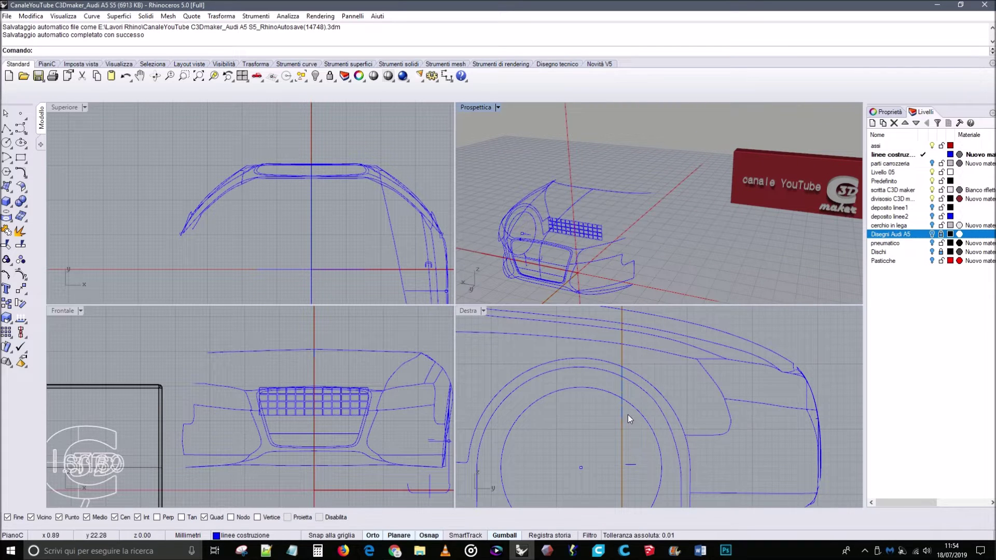
pyautogui.scroll(-3, 628, 415)
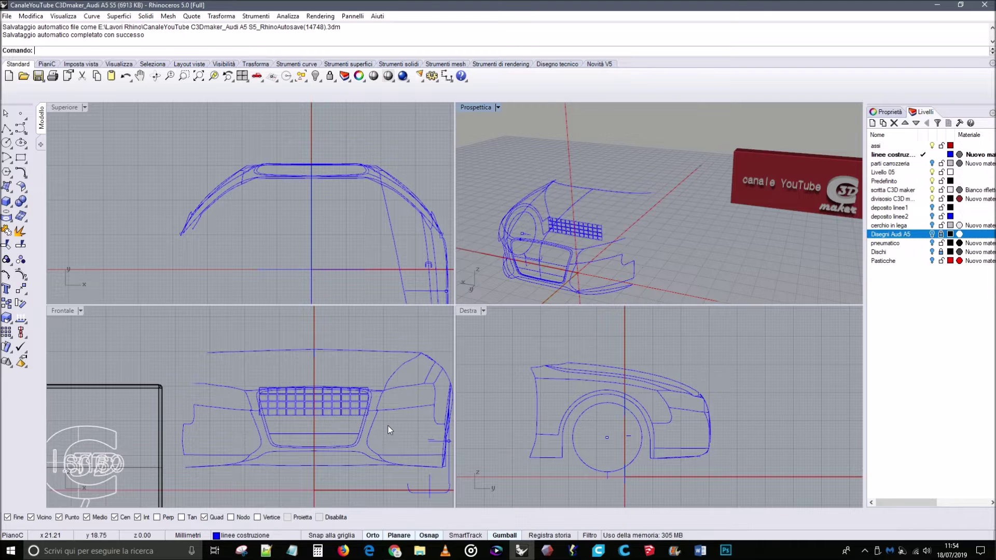
# Select all the rectangles of the grille grid and move them forward along Y until they stand ahead of the car's nose.
pyautogui.moveTo(260, 375); pyautogui.dragTo(364, 424)
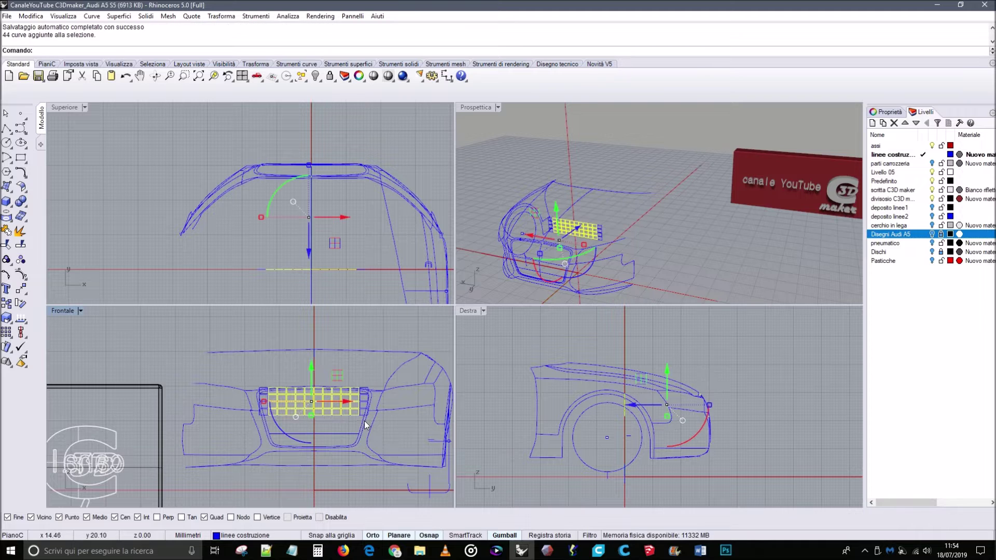
pyautogui.scroll(5, 266, 390)
pyautogui.keyDown('shift'); pyautogui.click(268, 382); pyautogui.keyUp('shift')
pyautogui.keyDown('shift'); pyautogui.click(274, 406); pyautogui.keyUp('shift')
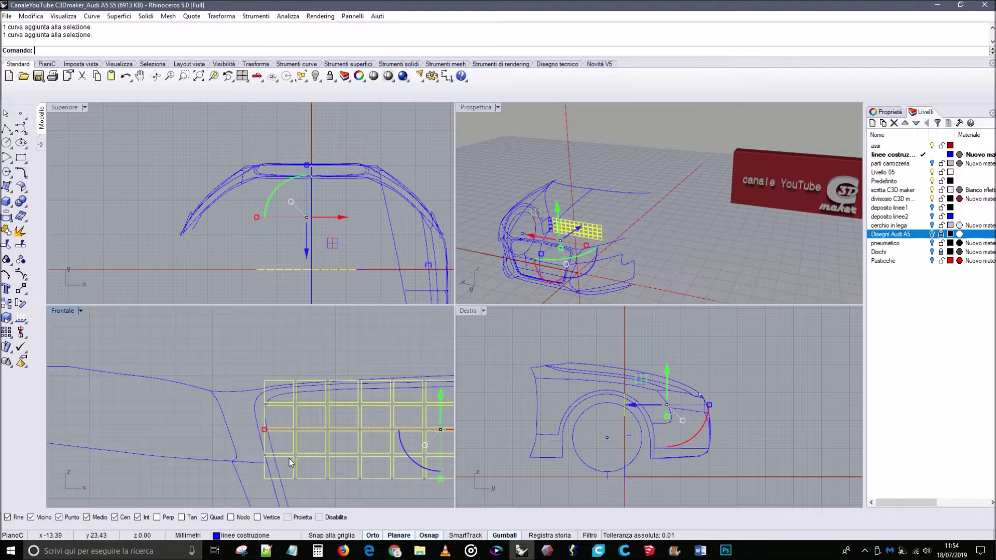
pyautogui.scroll(-5, 288, 458)
pyautogui.scroll(5, 336, 425)
pyautogui.keyDown('shift'); pyautogui.click(269, 414); pyautogui.keyUp('shift')
pyautogui.keyDown('shift'); pyautogui.click(267, 440); pyautogui.keyUp('shift')
pyautogui.moveTo(271, 451); pyautogui.dragTo(283, 389, button='right')
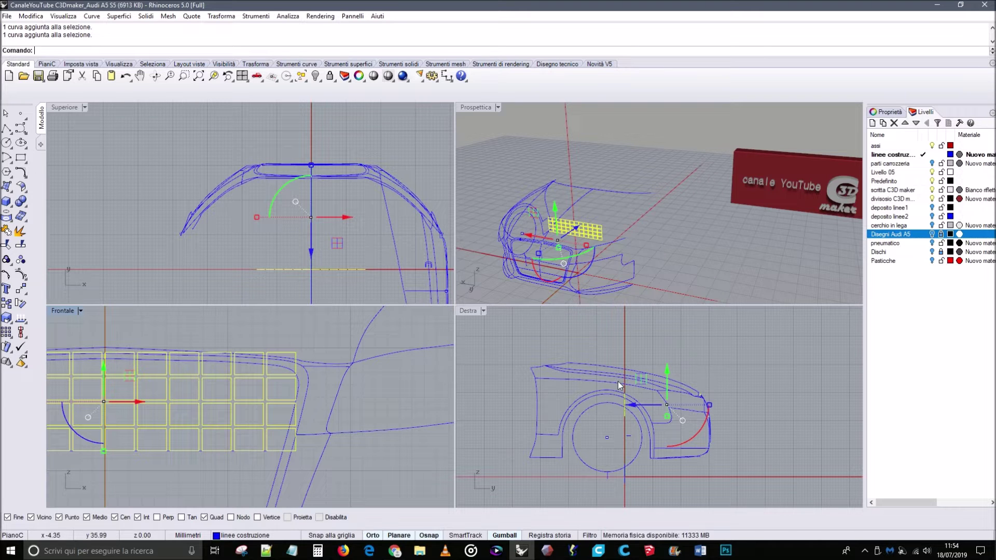
pyautogui.moveTo(635, 406); pyautogui.dragTo(734, 411)
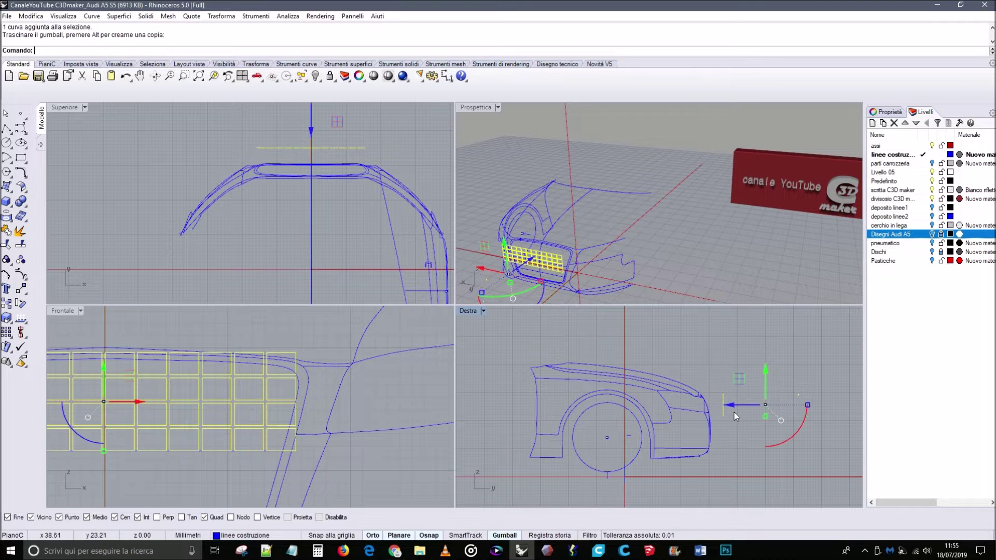
pyautogui.click(798, 374)
# Delete one of the overlapping stray curves lying farther ahead of the grid.
pyautogui.scroll(-5, 608, 262)
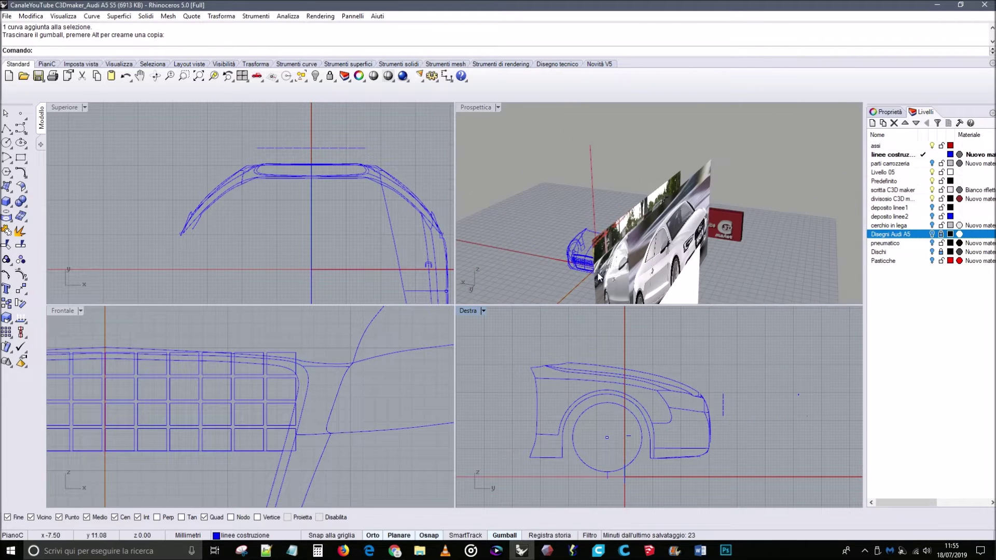
pyautogui.moveTo(606, 254); pyautogui.dragTo(751, 257, button='right')
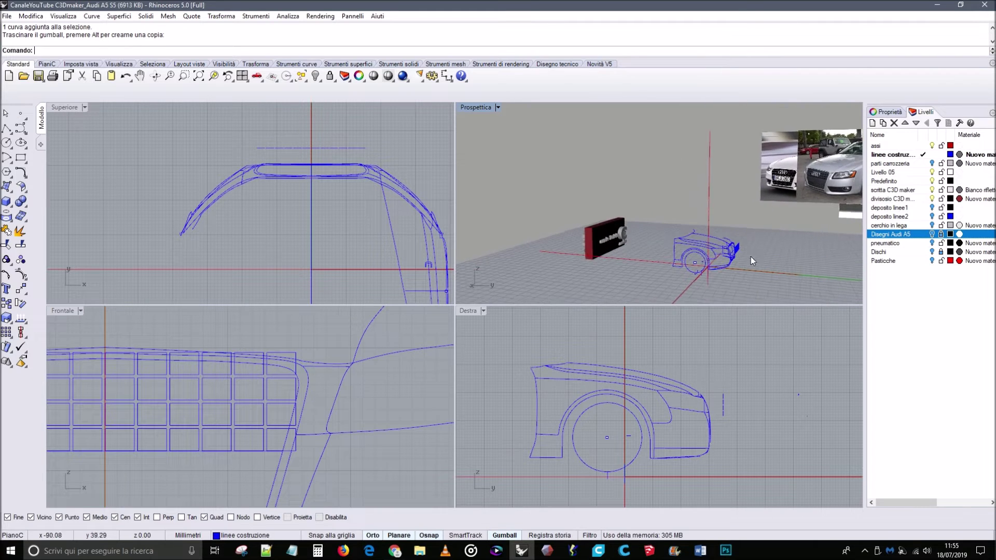
pyautogui.click(798, 394)
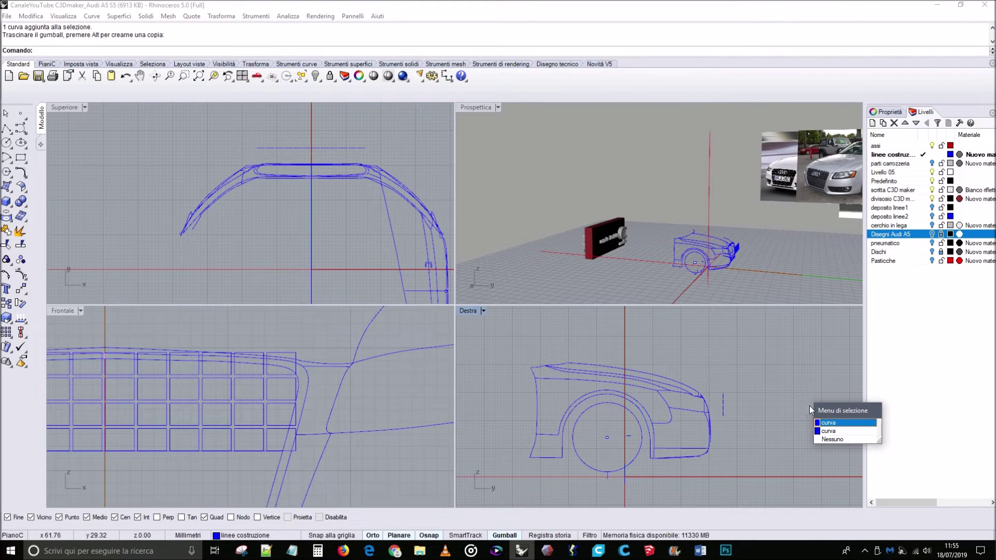
pyautogui.click(831, 423)
pyautogui.scroll(5, 767, 253)
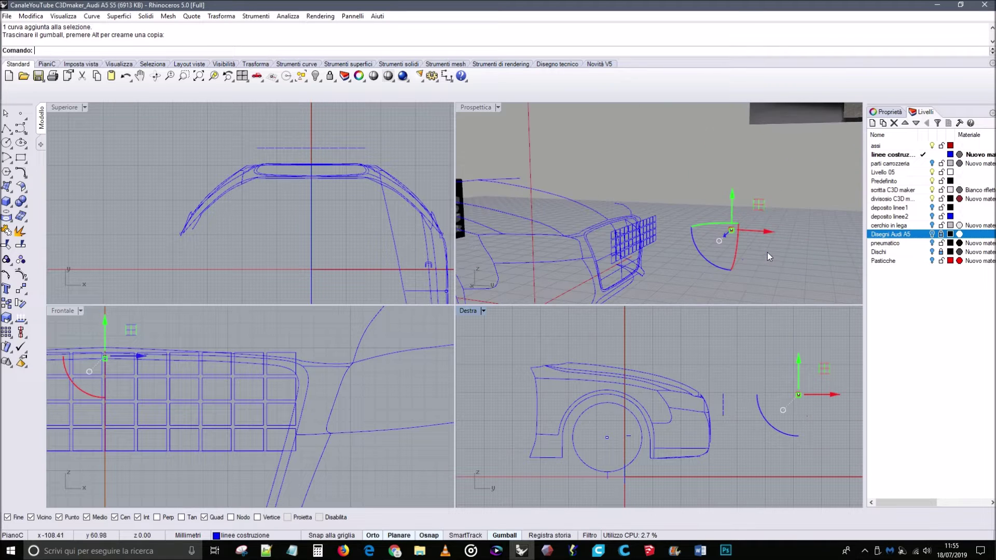
pyautogui.press('Delete')
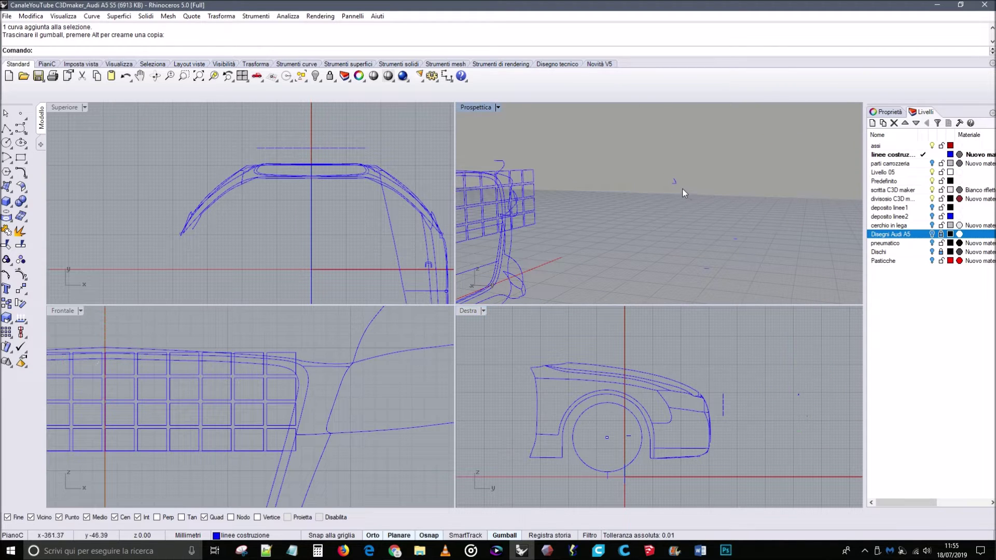
# Delete the remaining stray curves in front of the car, keeping the grille grid.
pyautogui.moveTo(675, 181); pyautogui.dragTo(663, 268, button='right')
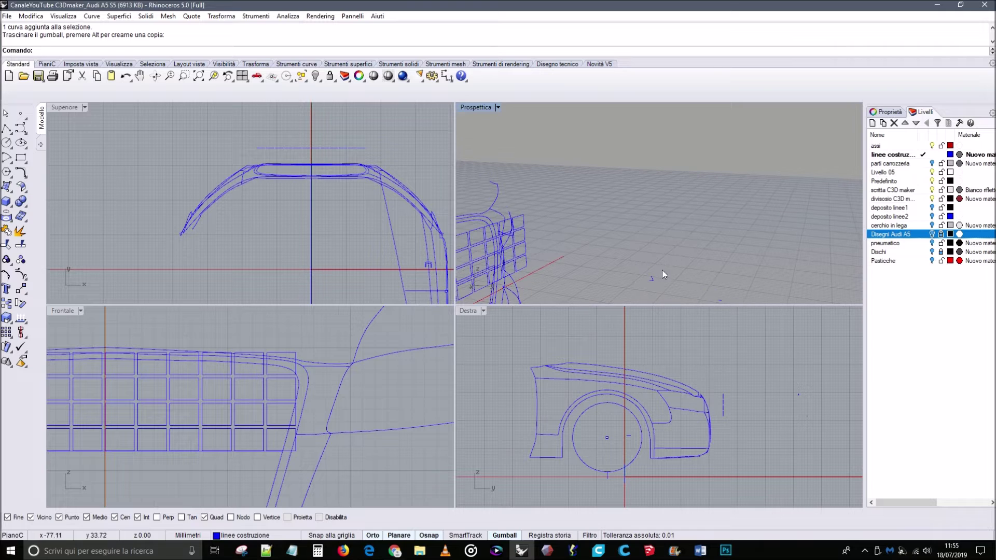
pyautogui.click(651, 282)
pyautogui.click(664, 264)
pyautogui.moveTo(636, 264); pyautogui.dragTo(664, 285)
pyautogui.press('Delete')
pyautogui.moveTo(691, 284); pyautogui.dragTo(694, 267, button='right')
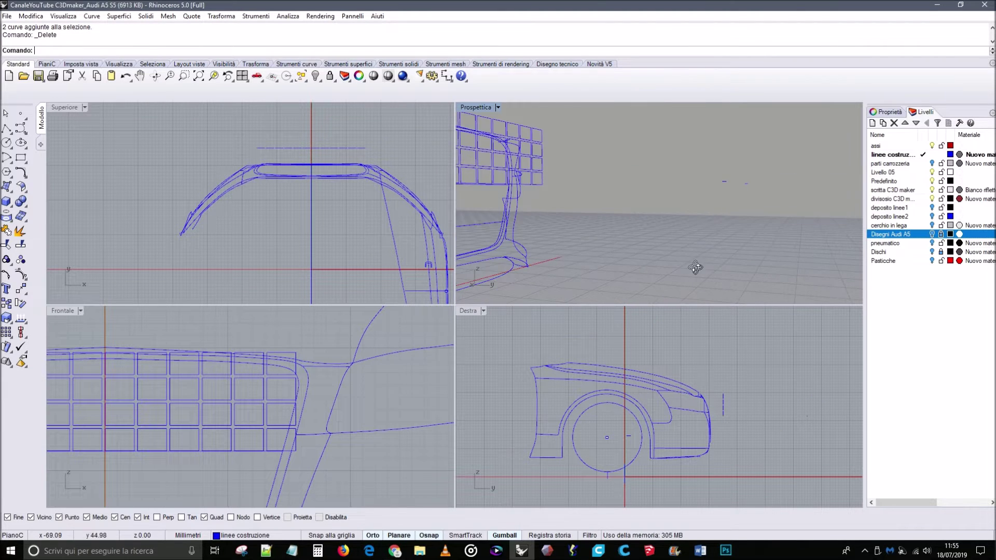
pyautogui.moveTo(710, 165); pyautogui.dragTo(706, 164)
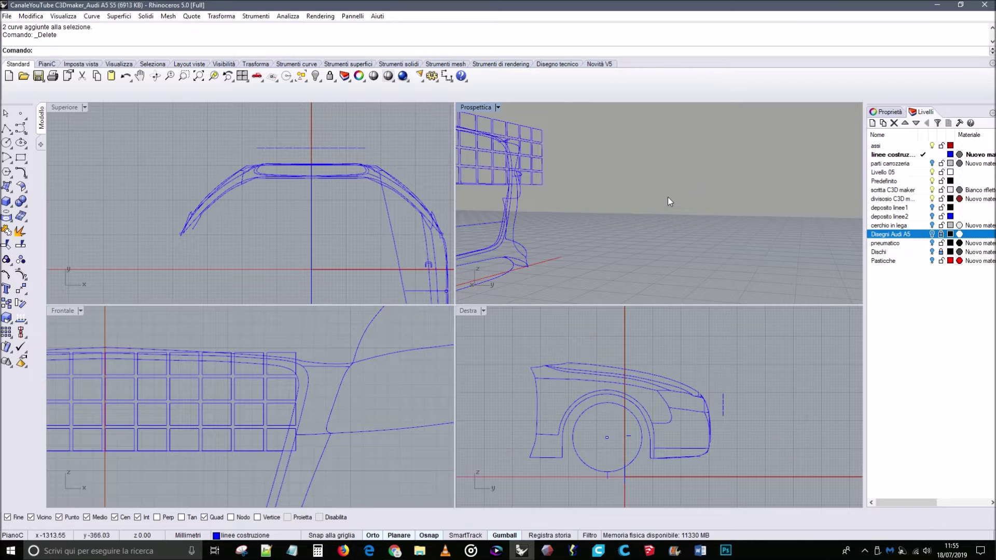
# Show the parti carrozzeria layer again to bring back the car body surfaces.
pyautogui.scroll(-6, 651, 210)
pyautogui.moveTo(650, 211); pyautogui.dragTo(640, 229, button='right')
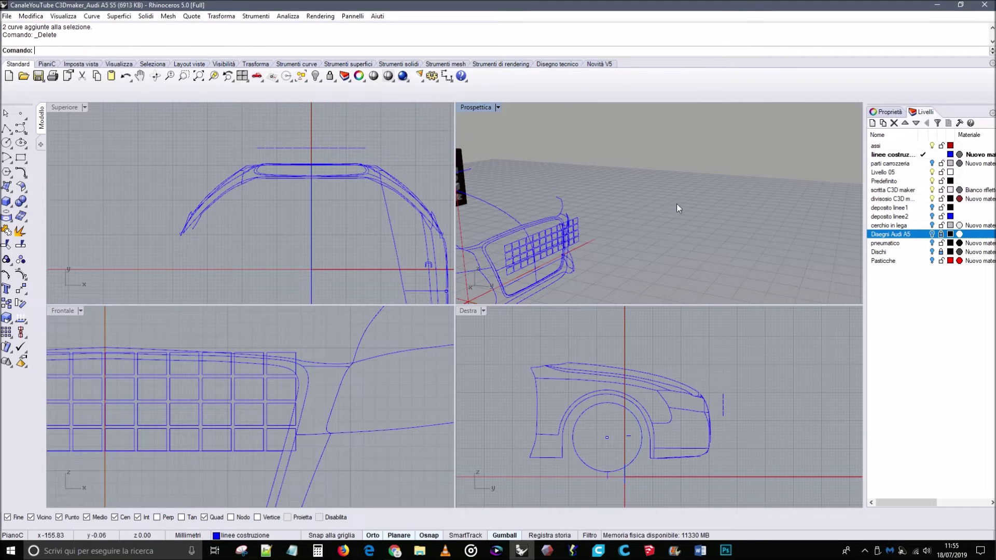
pyautogui.click(932, 164)
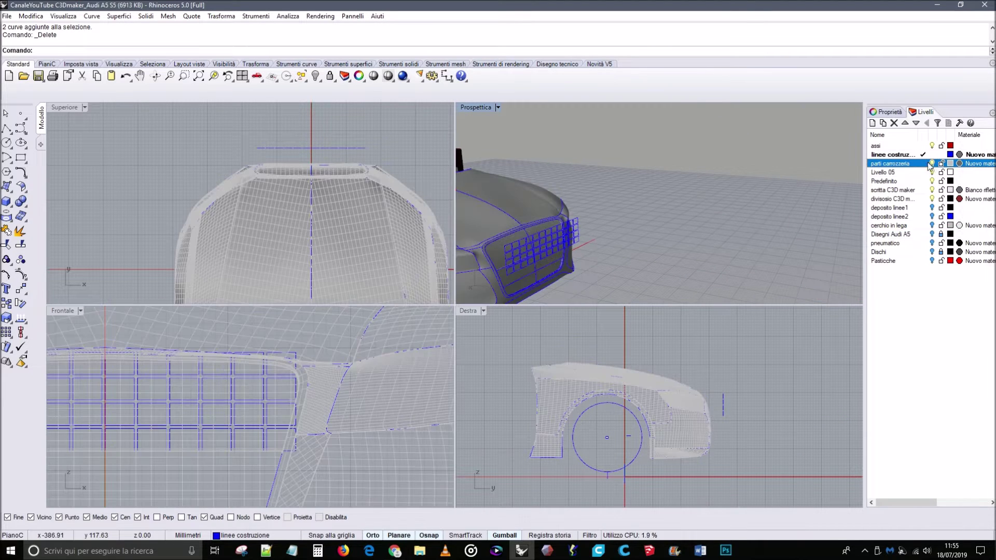
pyautogui.scroll(-10, 587, 260)
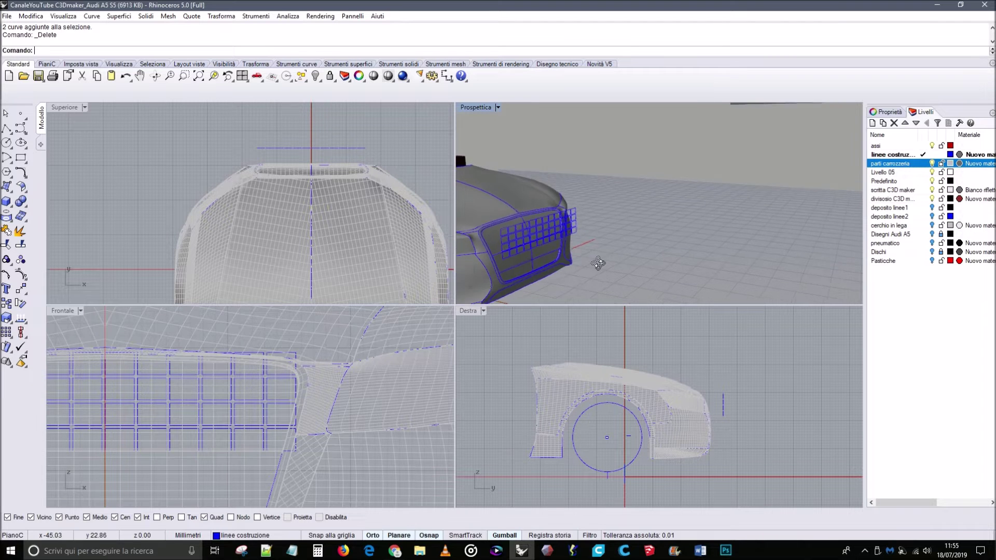
pyautogui.moveTo(629, 235); pyautogui.dragTo(585, 207, button='right')
pyautogui.scroll(6, 585, 207)
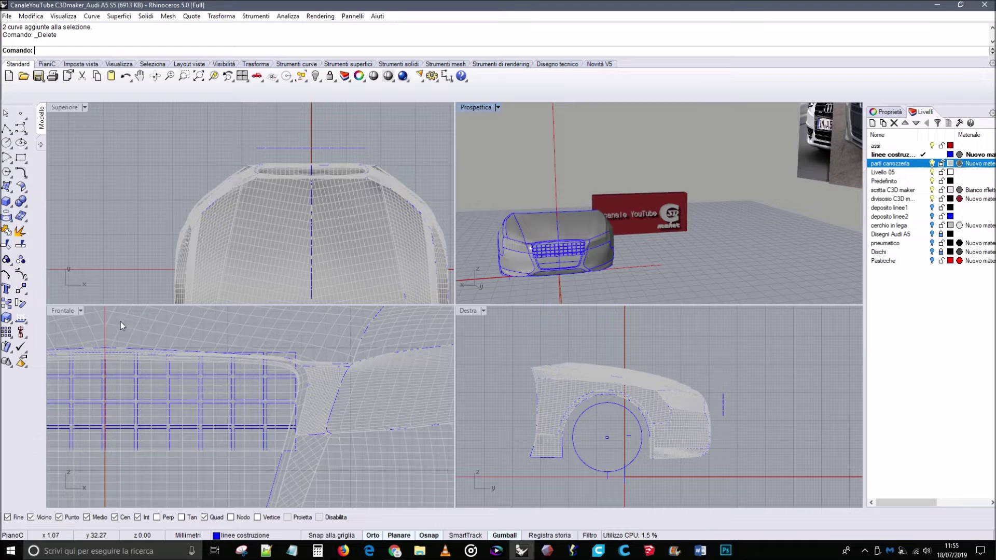
# Project the grid of rectangles in the front view onto the front grille surface and check the projected curves.
pyautogui.scroll(-3, 157, 385)
pyautogui.moveTo(156, 385); pyautogui.dragTo(230, 393, button='right')
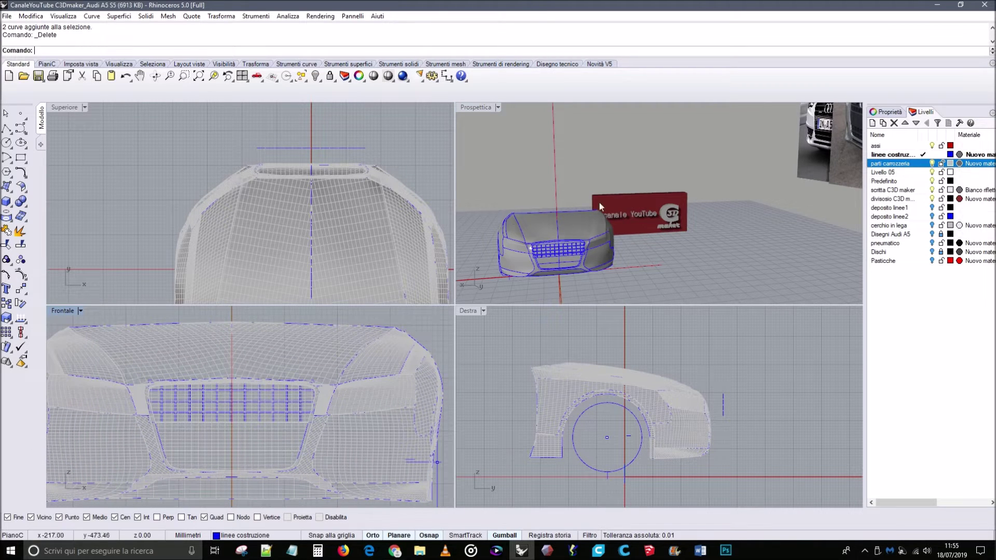
pyautogui.click(7, 216)
pyautogui.moveTo(761, 430); pyautogui.dragTo(721, 373)
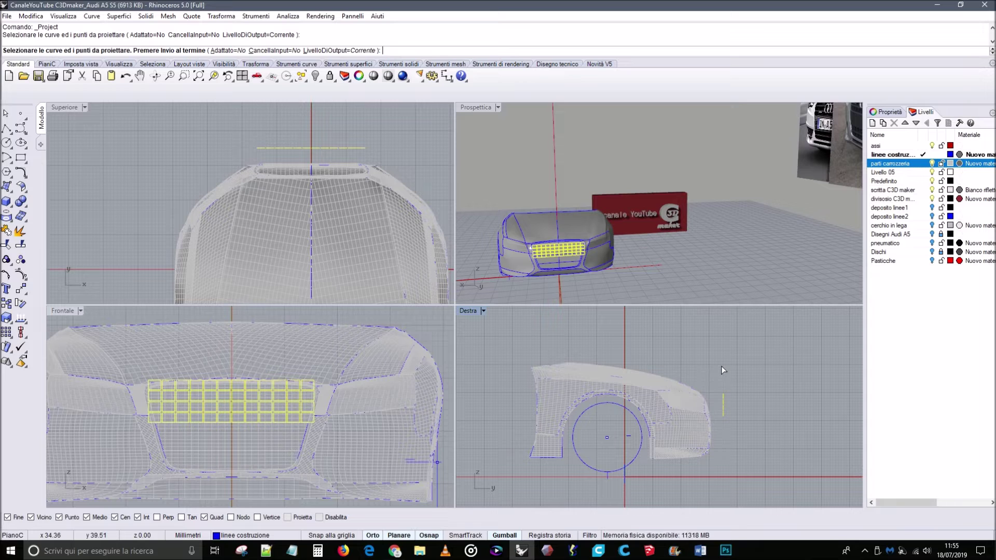
pyautogui.press('Return')
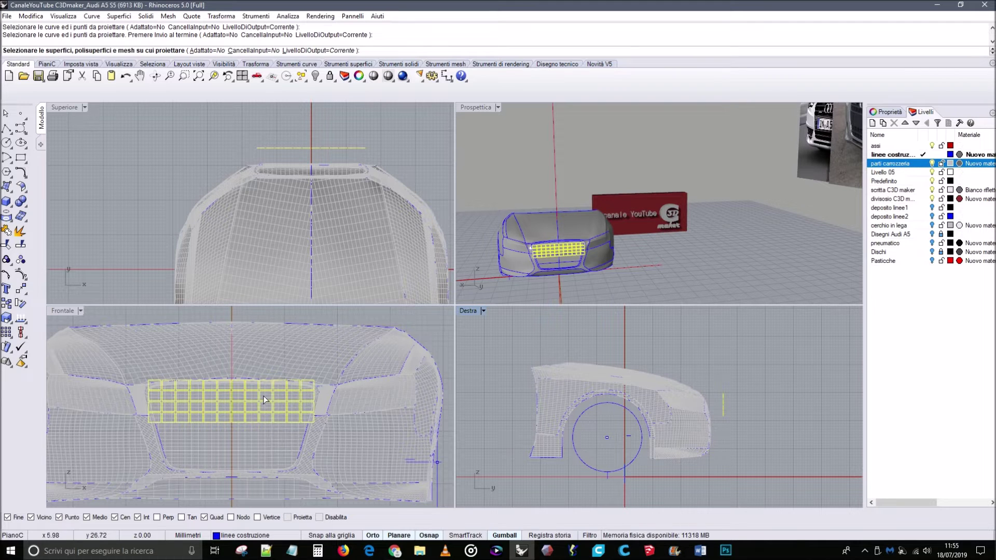
pyautogui.click(264, 400)
pyautogui.press('Return')
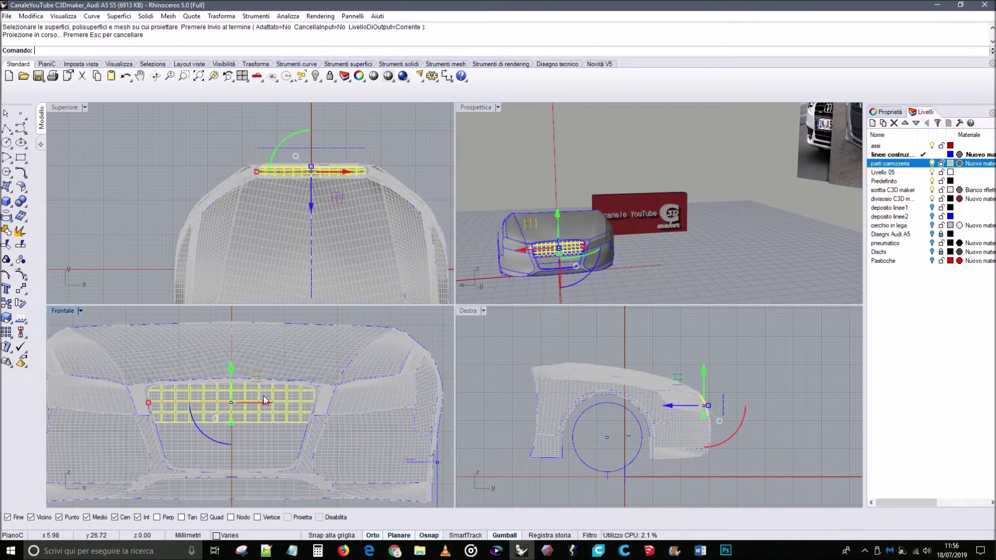
pyautogui.scroll(3, 557, 258)
pyautogui.moveTo(557, 258); pyautogui.dragTo(623, 263, button='right')
pyautogui.click(648, 256)
pyautogui.scroll(-3, 623, 263)
pyautogui.scroll(1, 617, 269)
# Show the Disegni Audi A5 layer and move the flat grid down about 13.7 mm to match the blueprint's lower grille openings.
pyautogui.moveTo(739, 424); pyautogui.dragTo(718, 378)
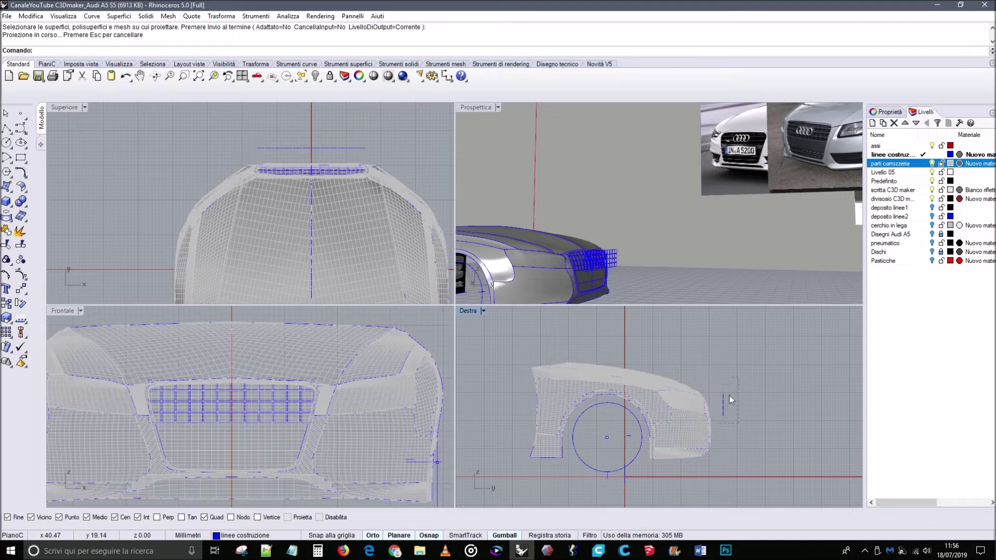
pyautogui.moveTo(772, 397); pyautogui.dragTo(770, 394)
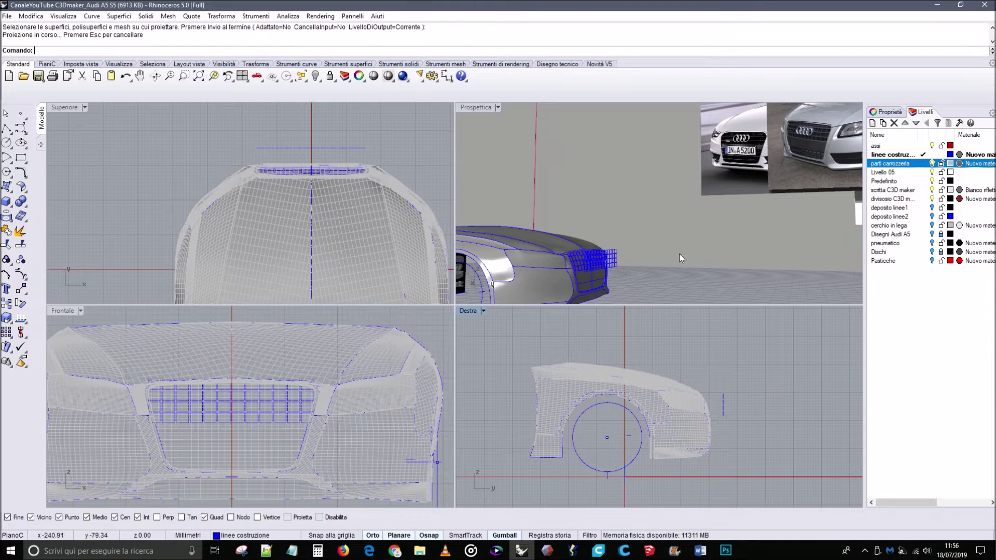
pyautogui.click(932, 234)
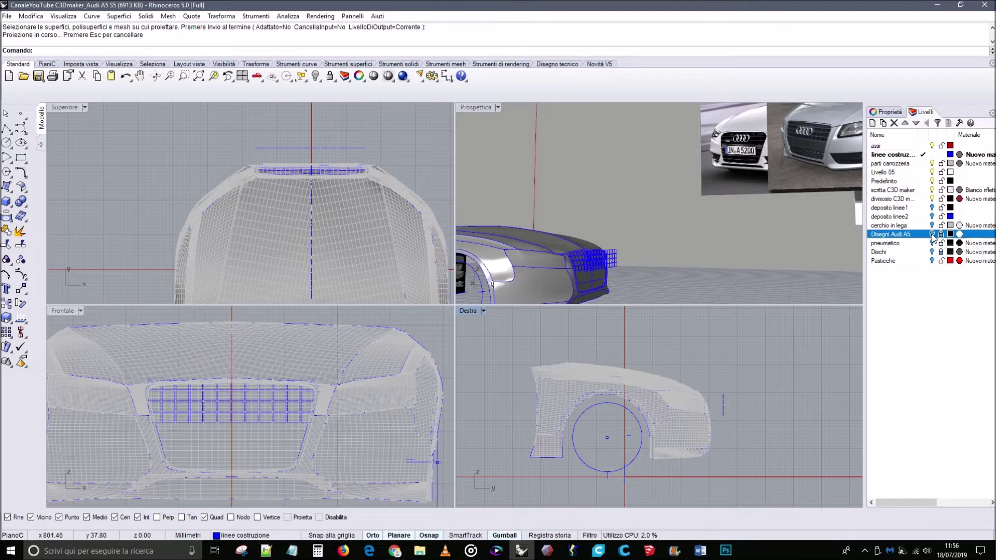
pyautogui.moveTo(265, 428); pyautogui.dragTo(274, 429, button='right')
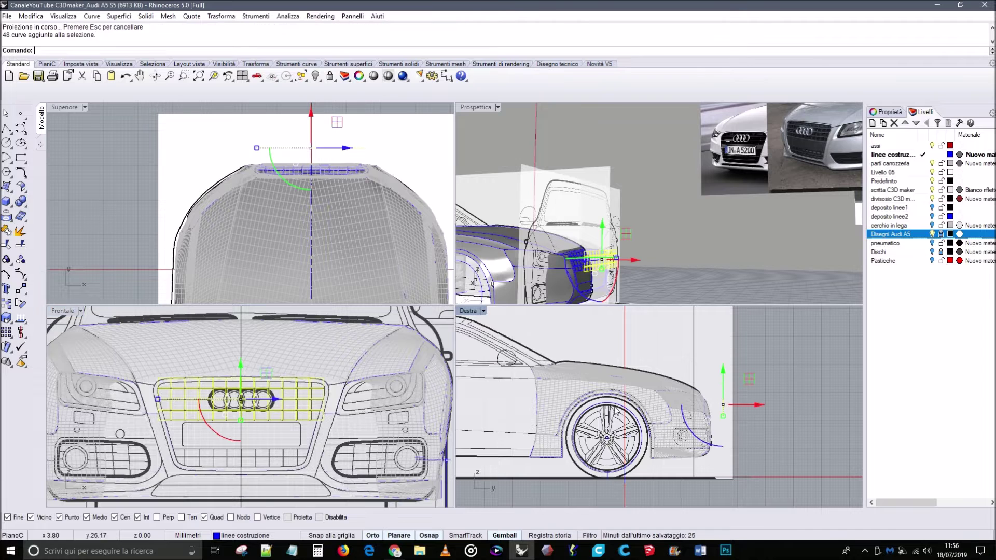
pyautogui.moveTo(237, 365); pyautogui.dragTo(238, 437)
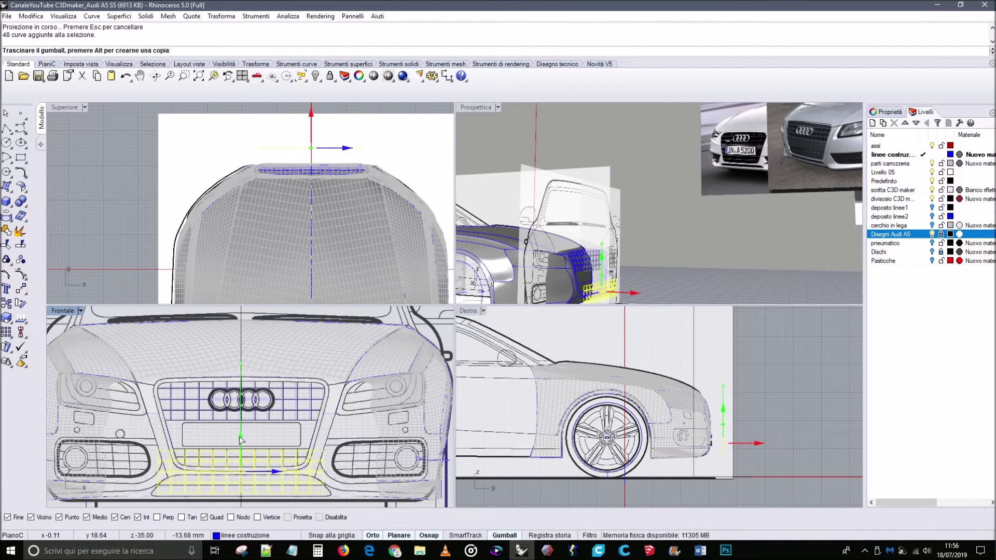
pyautogui.moveTo(239, 437); pyautogui.dragTo(241, 437)
pyautogui.press('Escape')
# Project the lowered grid in the front view onto the lower part of the grille surface.
pyautogui.moveTo(697, 262); pyautogui.dragTo(651, 269, button='right')
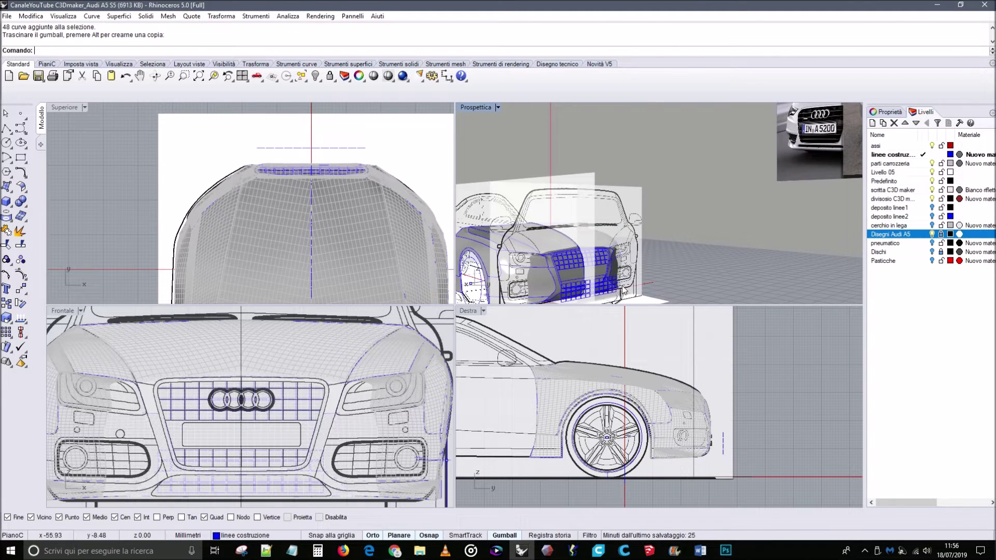
pyautogui.click(7, 230)
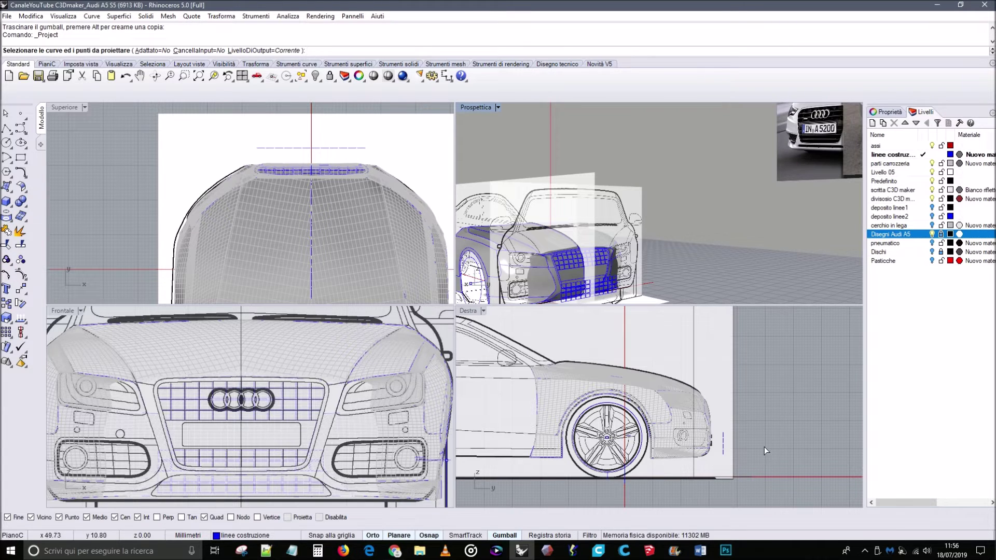
pyautogui.moveTo(757, 459); pyautogui.dragTo(716, 424)
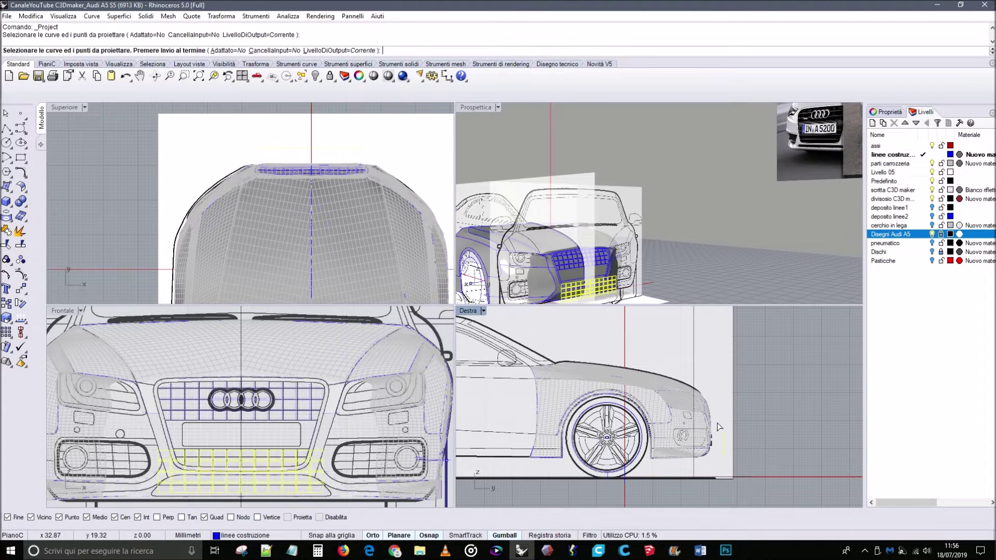
pyautogui.rightClick(707, 394)
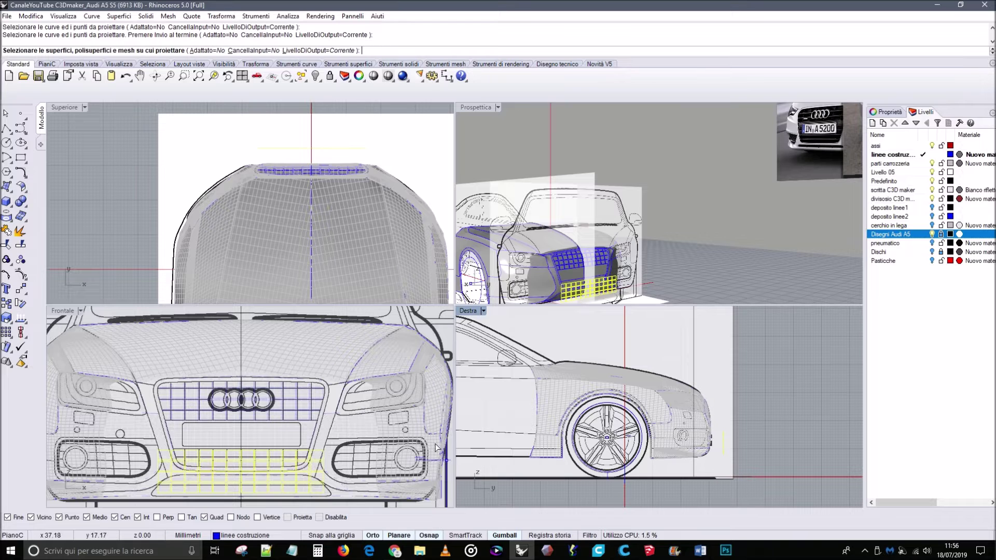
pyautogui.click(274, 456)
pyautogui.rightClick(273, 457)
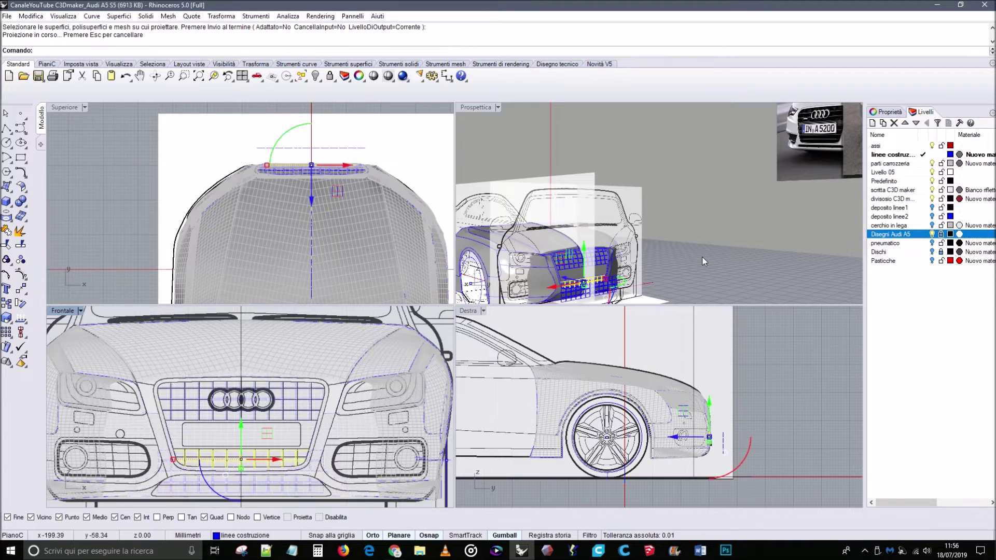
pyautogui.scroll(2, 603, 279)
pyautogui.moveTo(604, 279)
pyautogui.mouseDown(button='right')
pyautogui.moveTo(667, 259)
pyautogui.moveTo(622, 273)
pyautogui.mouseUp(button='right')
# Transfer the flat grid rectangles ahead of the car to the deposito linee1 layer.
pyautogui.moveTo(758, 465); pyautogui.dragTo(721, 418)
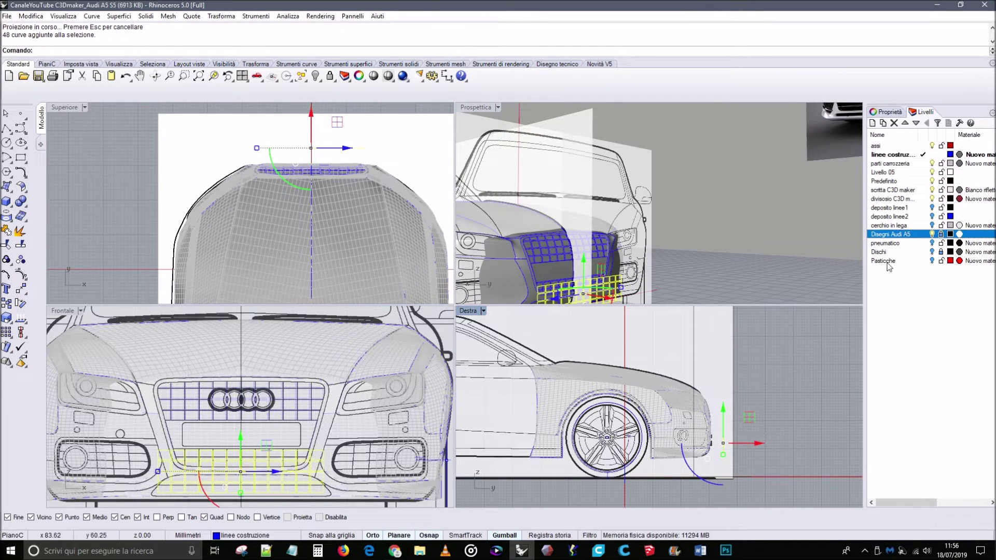
pyautogui.click(893, 209)
pyautogui.rightClick(893, 208)
pyautogui.click(936, 392)
pyautogui.moveTo(653, 244); pyautogui.dragTo(638, 259, button='right')
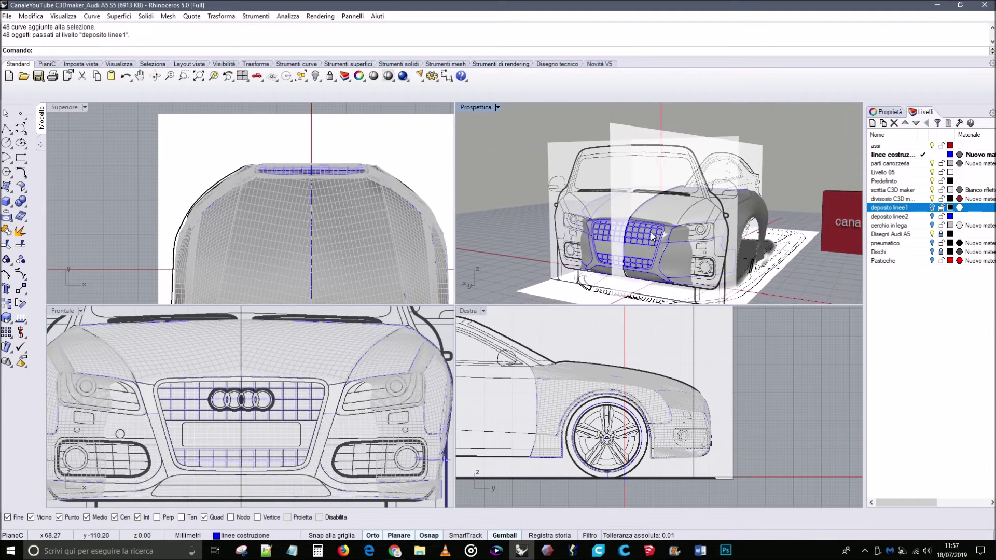
pyautogui.scroll(8, 649, 231)
pyautogui.scroll(-10, 648, 235)
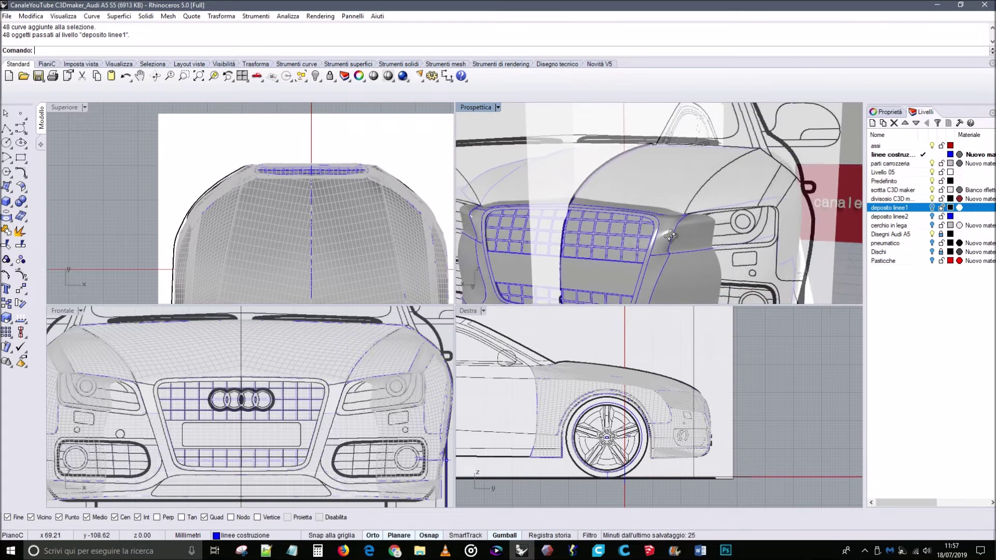
pyautogui.moveTo(644, 242); pyautogui.dragTo(599, 273, button='right')
pyautogui.scroll(3, 598, 273)
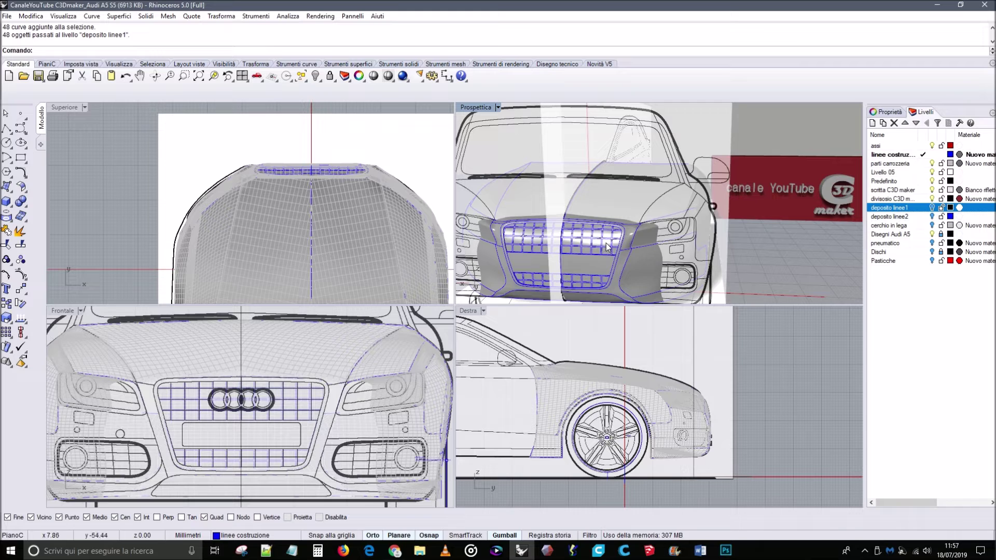
# Create a new layer named mascherina interna front.
pyautogui.rightClick(894, 286)
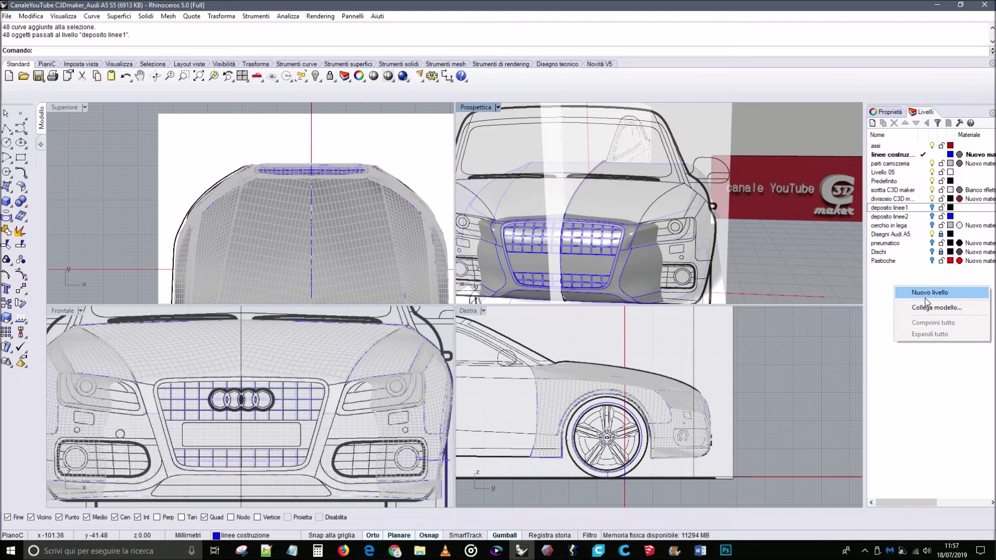
pyautogui.click(925, 294)
pyautogui.write('part')
pyautogui.press('BackSpace')
pyautogui.press('BackSpace')
pyautogui.press('BackSpace')
pyautogui.press('BackSpace')
pyautogui.write('masche')
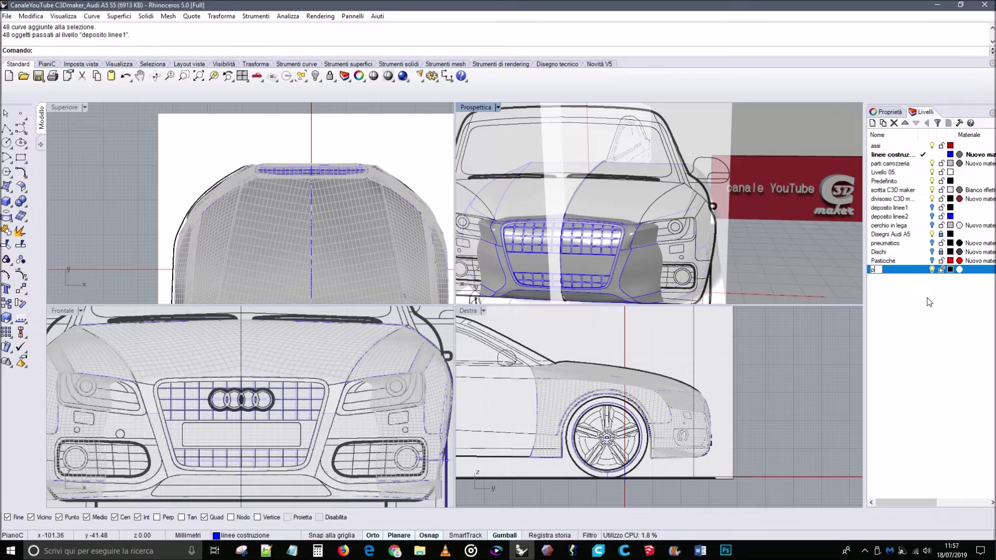
pyautogui.write('rin')
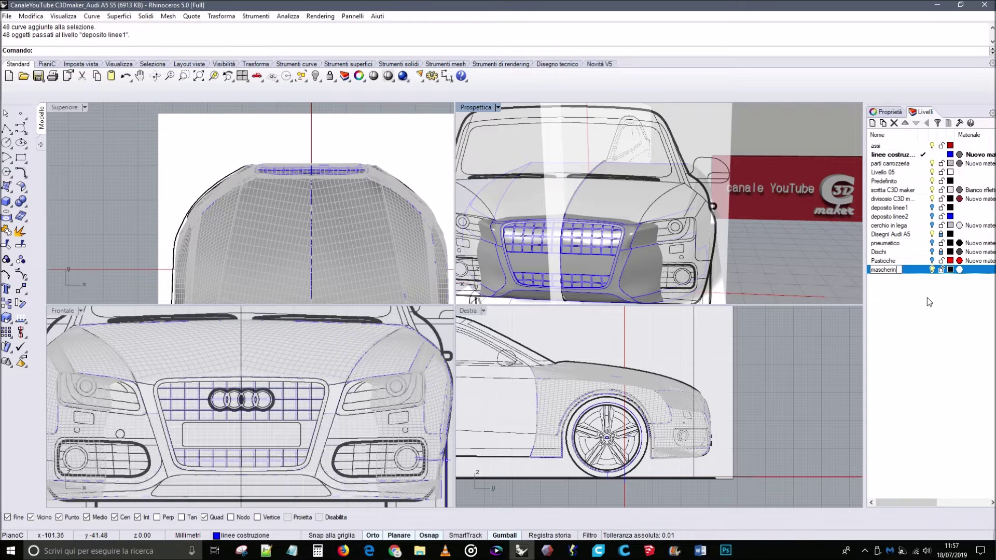
pyautogui.write('a re')
pyautogui.press('BackSpace')
pyautogui.write('int')
pyautogui.write('erna fascione')
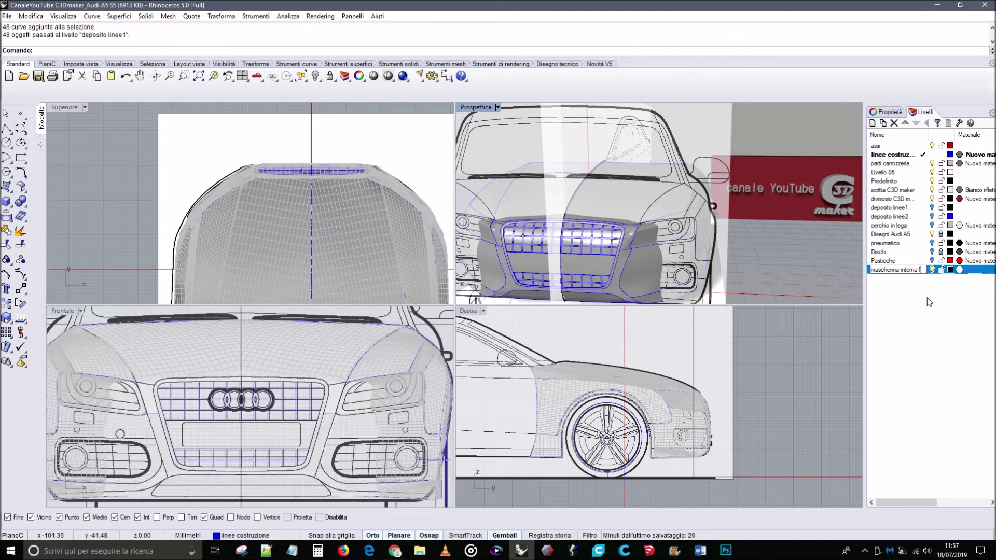
pyautogui.press('Return')
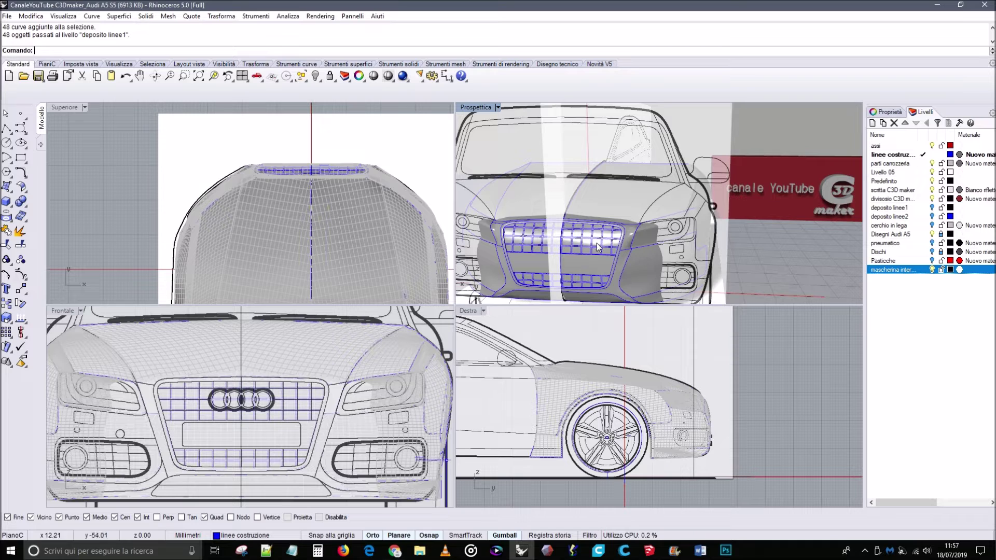
# Copy the upper and lower grille surfaces in place and transfer the selected pair to the mascherina interna front layer.
pyautogui.click(612, 253)
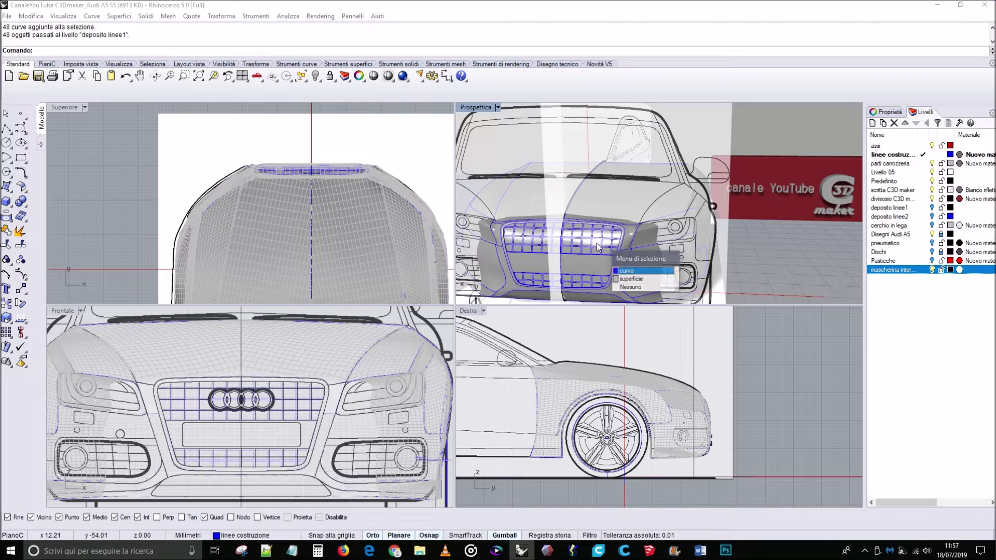
pyautogui.click(634, 279)
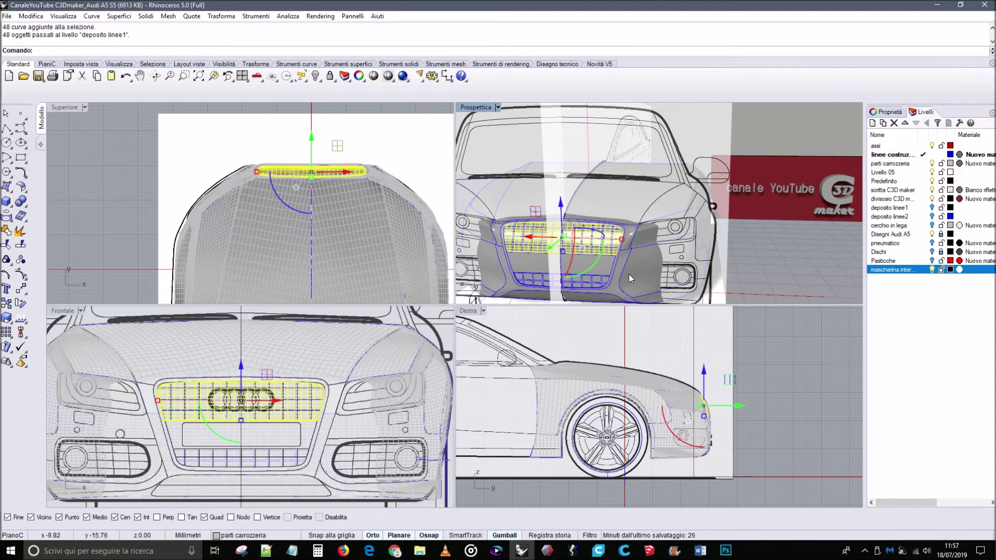
pyautogui.click(587, 280)
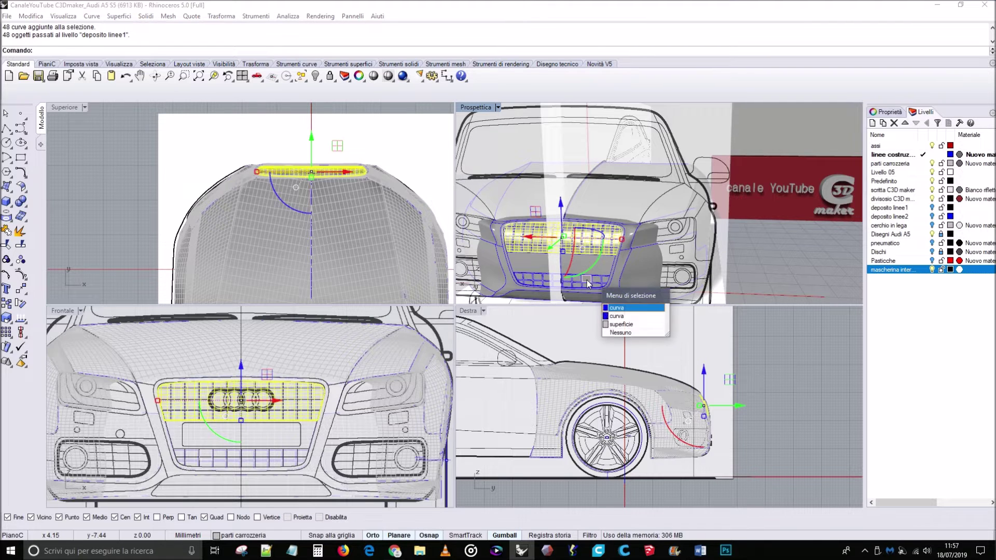
pyautogui.click(614, 326)
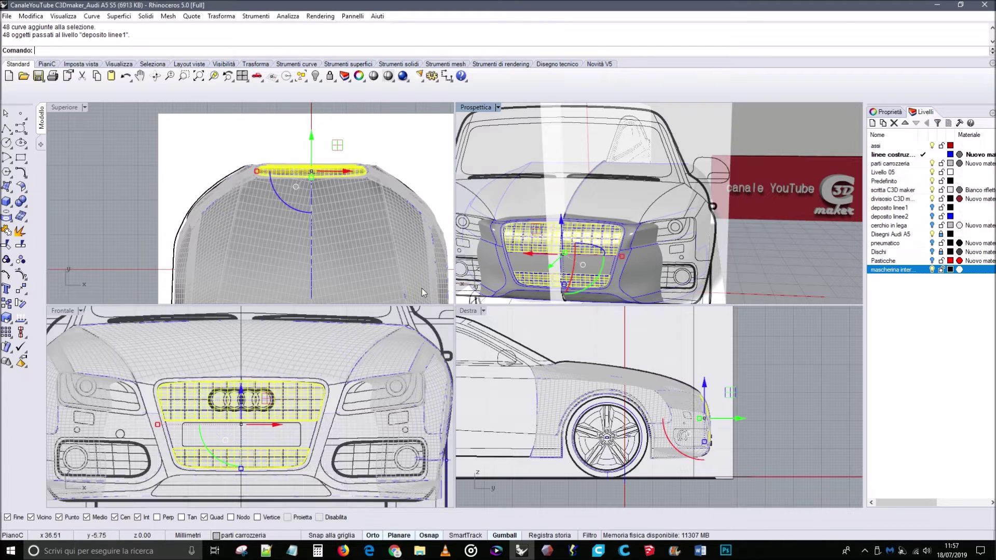
pyautogui.rightClick(7, 304)
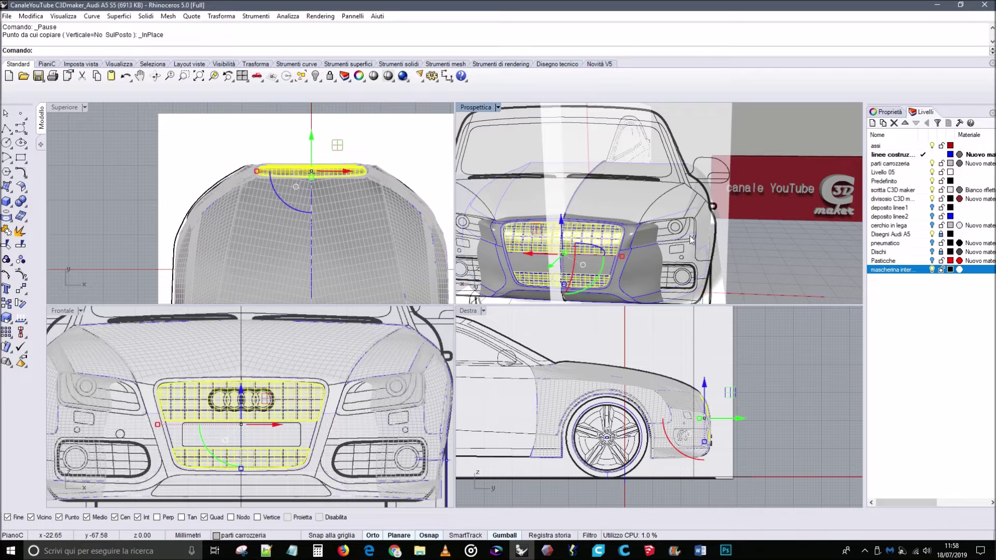
pyautogui.rightClick(873, 269)
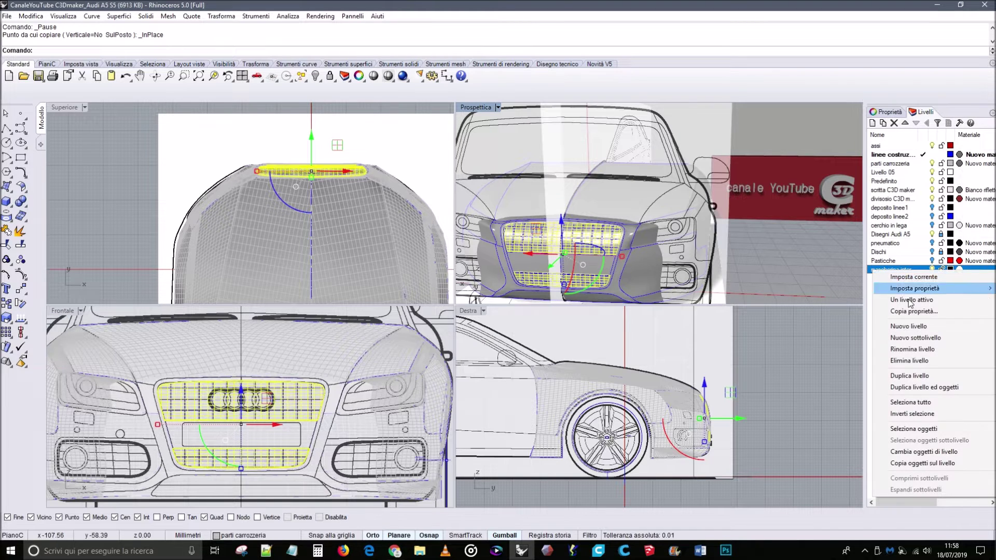
pyautogui.click(932, 452)
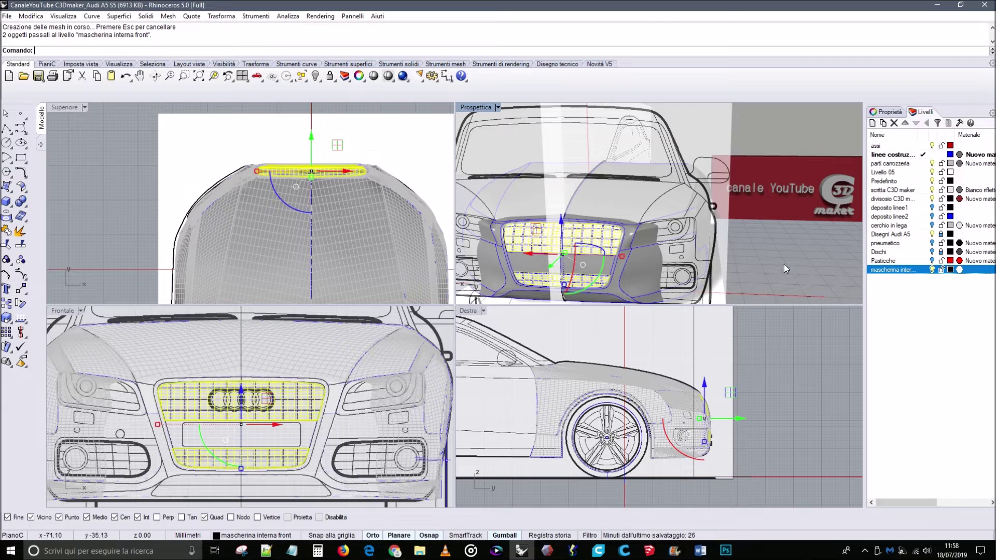
# Move the two inner grille surfaces slightly rearward, behind the original grille surfaces.
pyautogui.moveTo(737, 418); pyautogui.dragTo(734, 414)
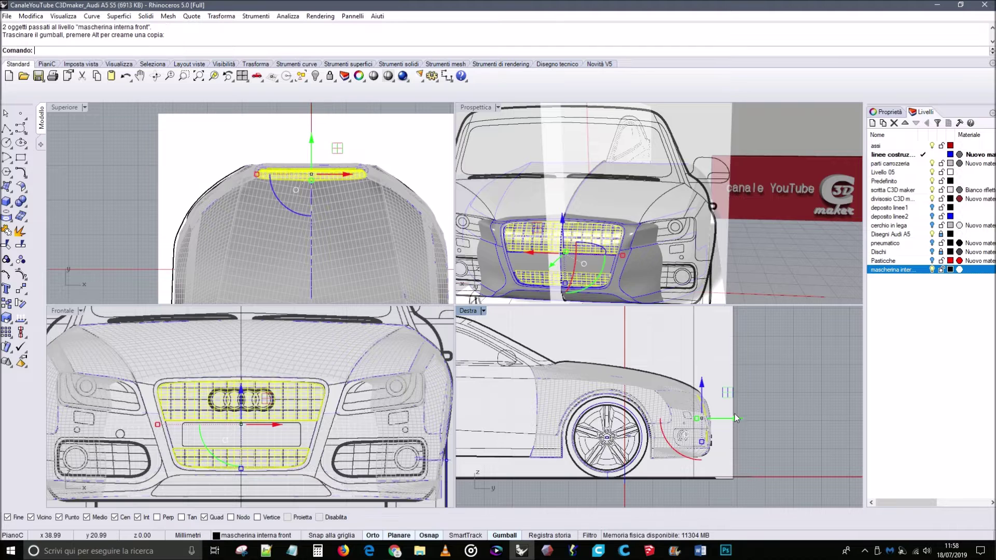
pyautogui.click(767, 258)
pyautogui.moveTo(760, 247); pyautogui.dragTo(747, 250, button='right')
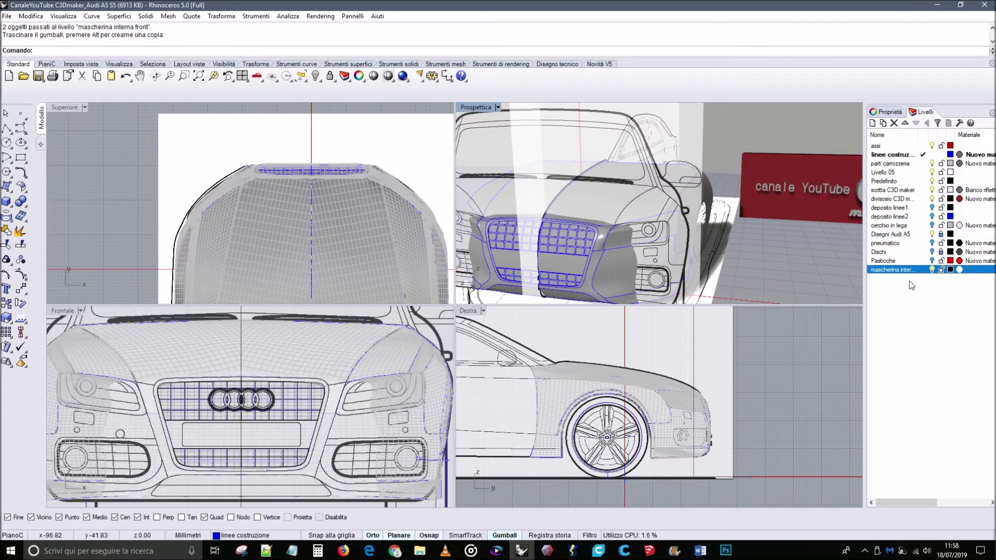
# Give the mascherina interna front layer a new material with the colour black (Nero).
pyautogui.click(960, 270)
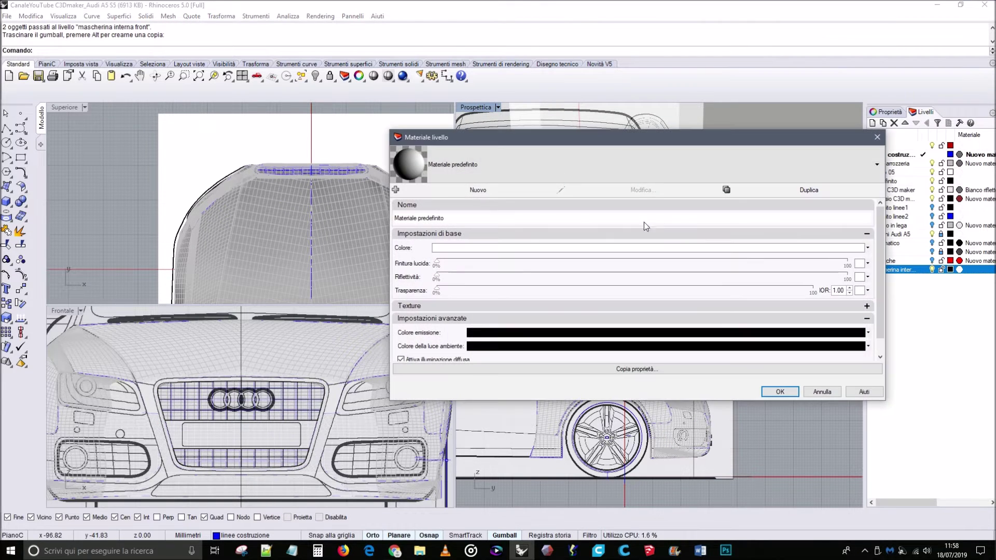
pyautogui.click(454, 248)
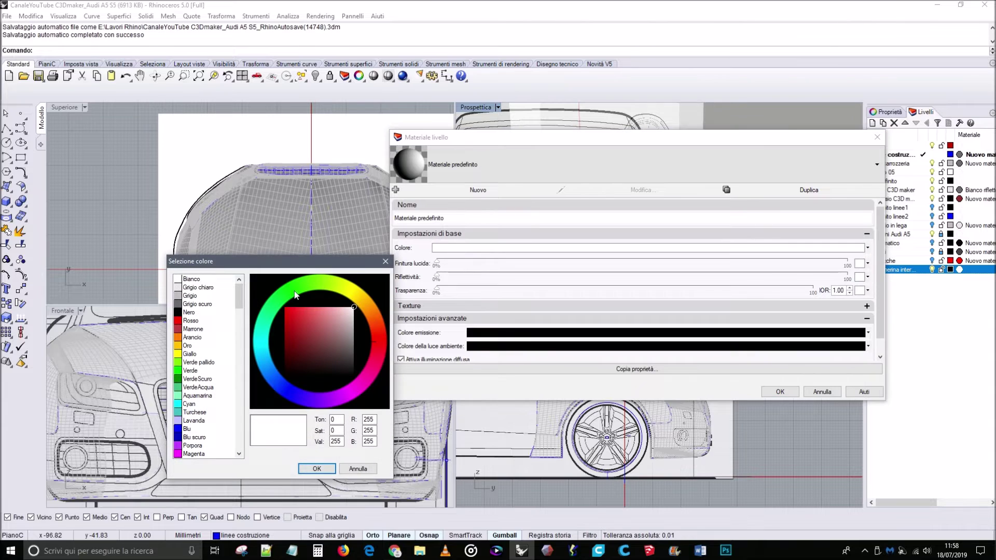
pyautogui.click(185, 312)
pyautogui.click(316, 468)
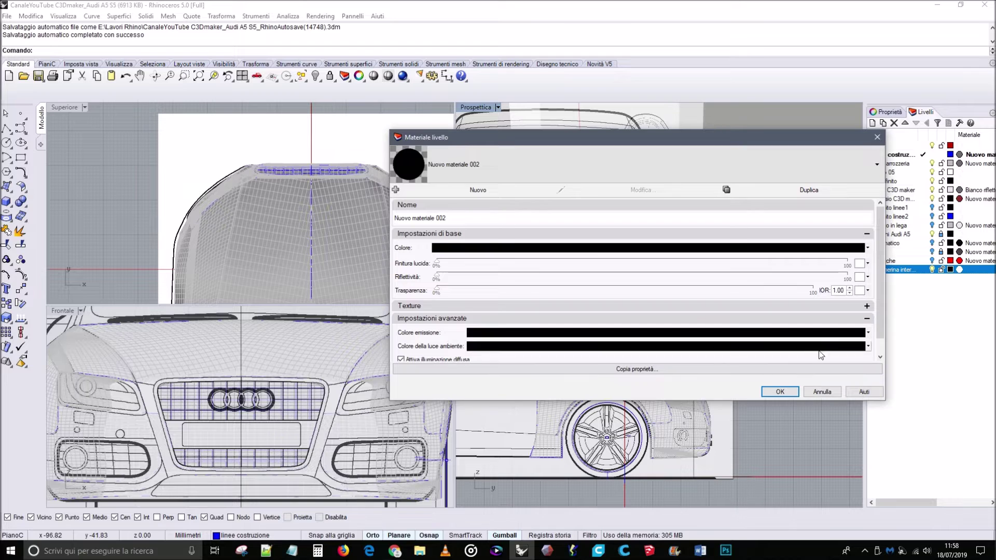
pyautogui.click(779, 391)
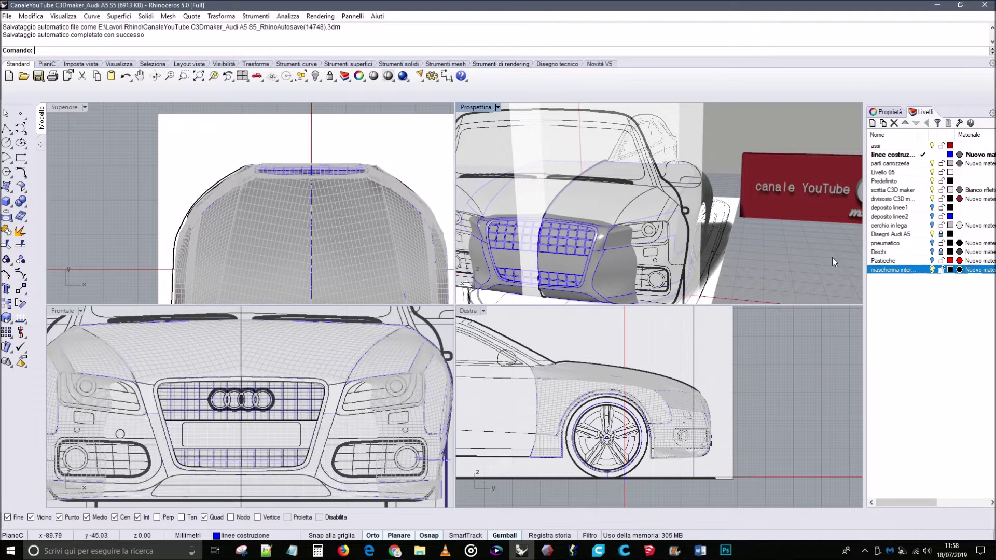
# Hide the original upper and lower grille surfaces in front of the black inner ones.
pyautogui.moveTo(744, 243); pyautogui.dragTo(610, 246, button='right')
pyautogui.click(611, 246)
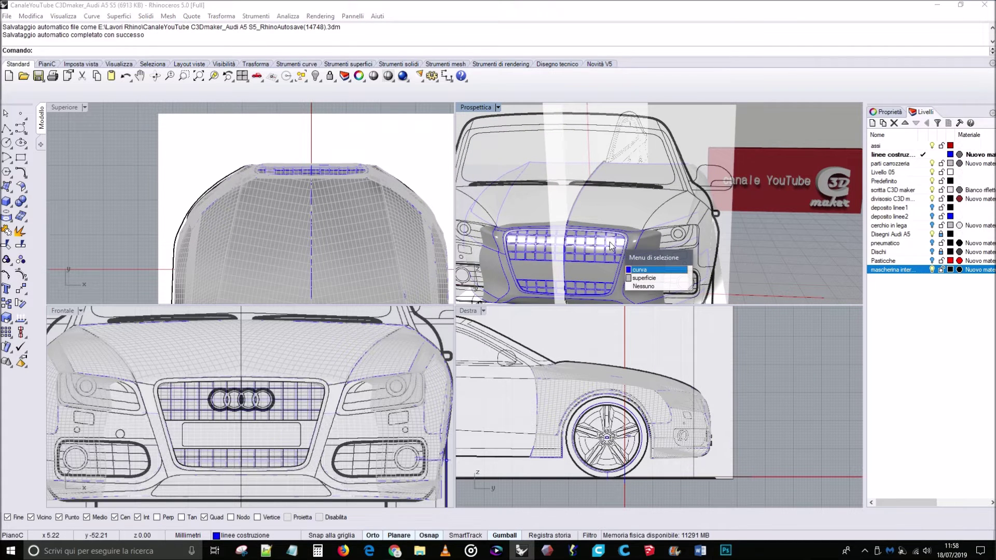
pyautogui.click(639, 278)
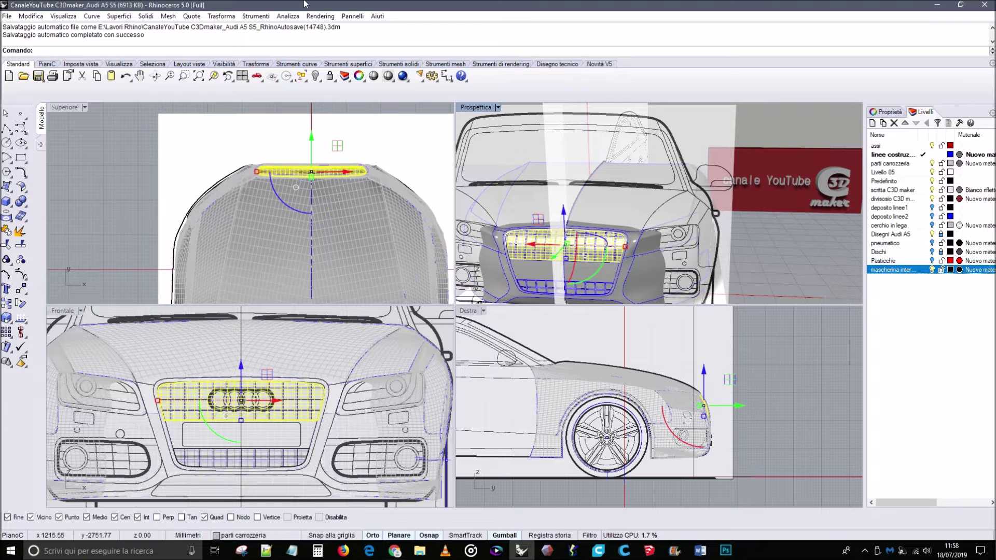
pyautogui.click(315, 76)
pyautogui.moveTo(599, 217); pyautogui.dragTo(559, 220, button='right')
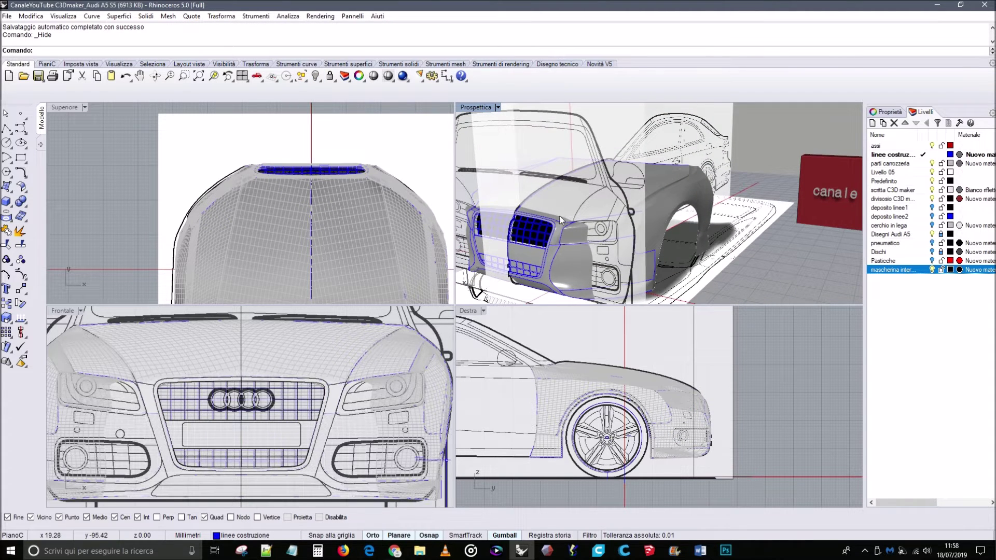
pyautogui.click(528, 270)
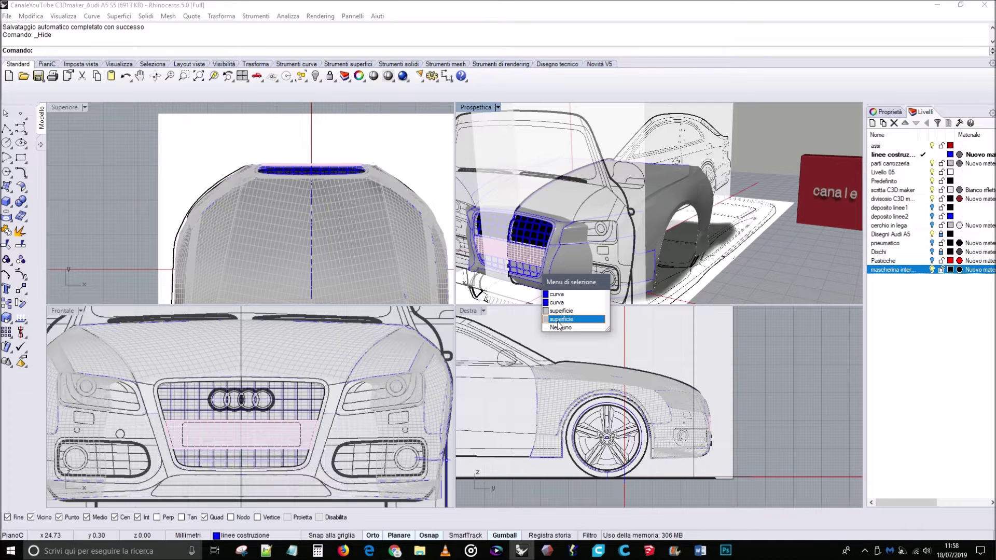
pyautogui.click(553, 263)
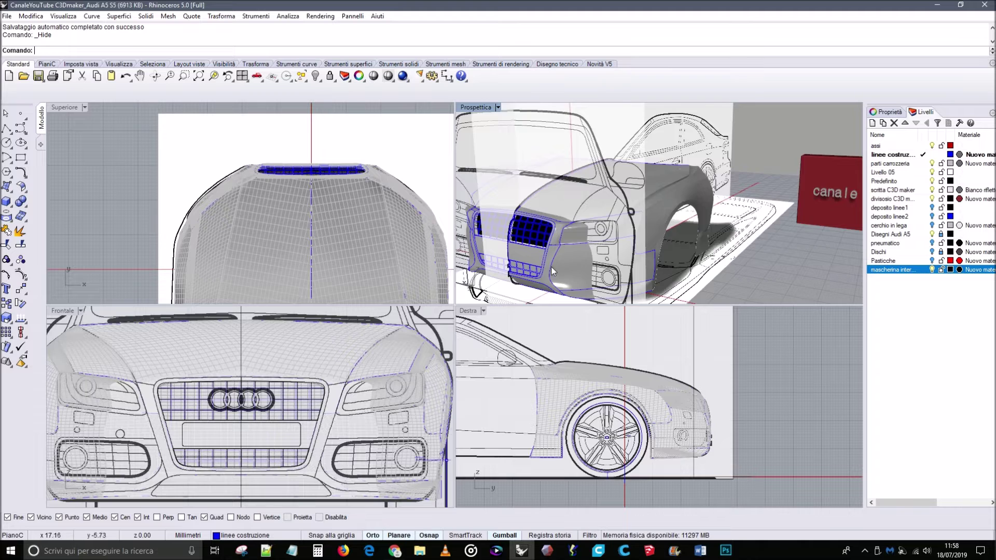
pyautogui.scroll(5, 552, 263)
pyautogui.click(551, 263)
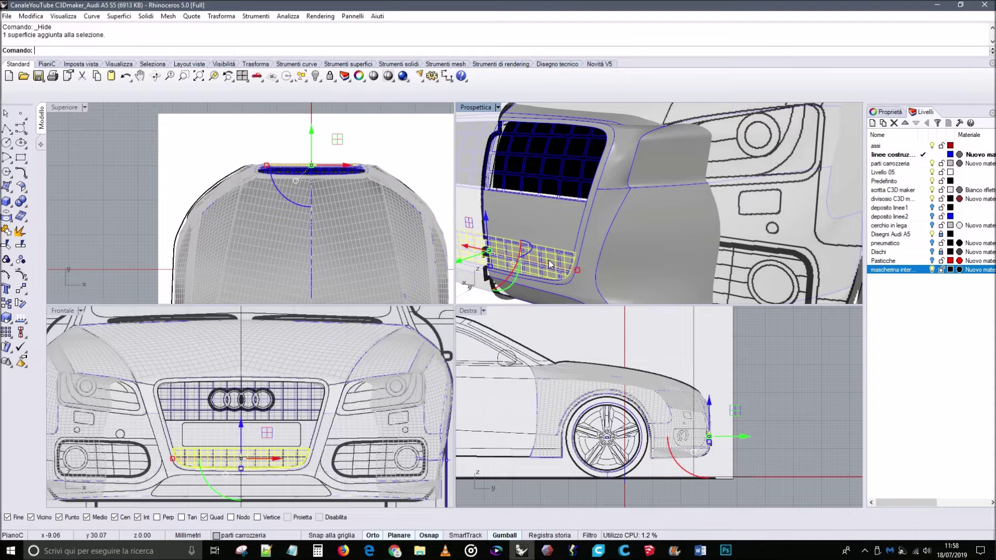
pyautogui.click(315, 75)
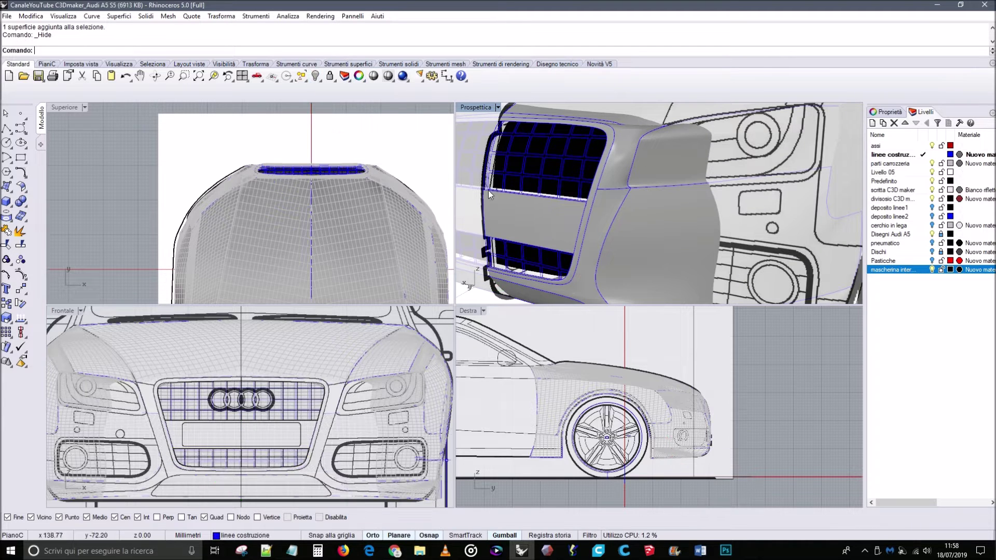
# Move both black inner grille surfaces slightly forward, closer to the projected grid curves.
pyautogui.click(559, 164)
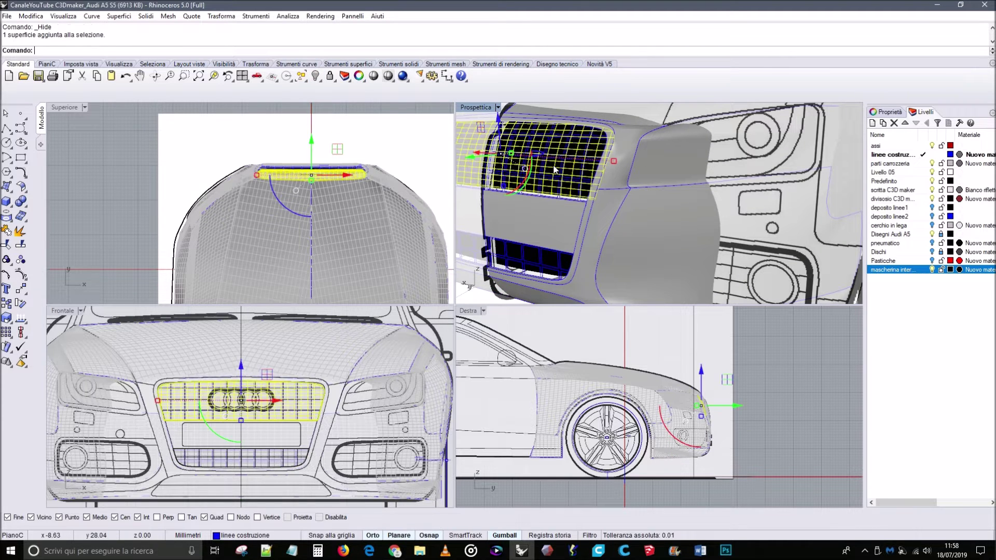
pyautogui.keyDown('shift'); pyautogui.click(549, 260); pyautogui.keyUp('shift')
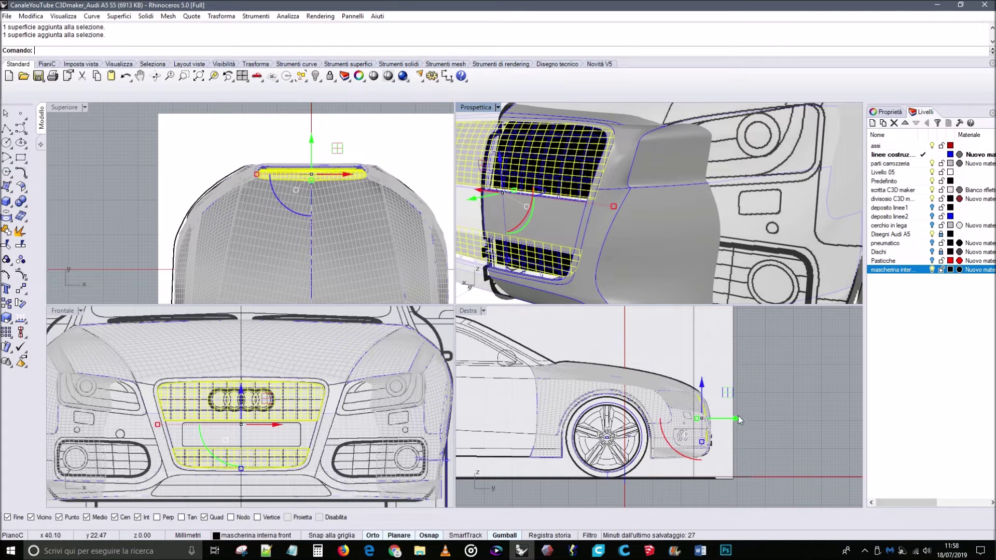
pyautogui.moveTo(736, 419); pyautogui.dragTo(738, 417)
pyautogui.click(773, 392)
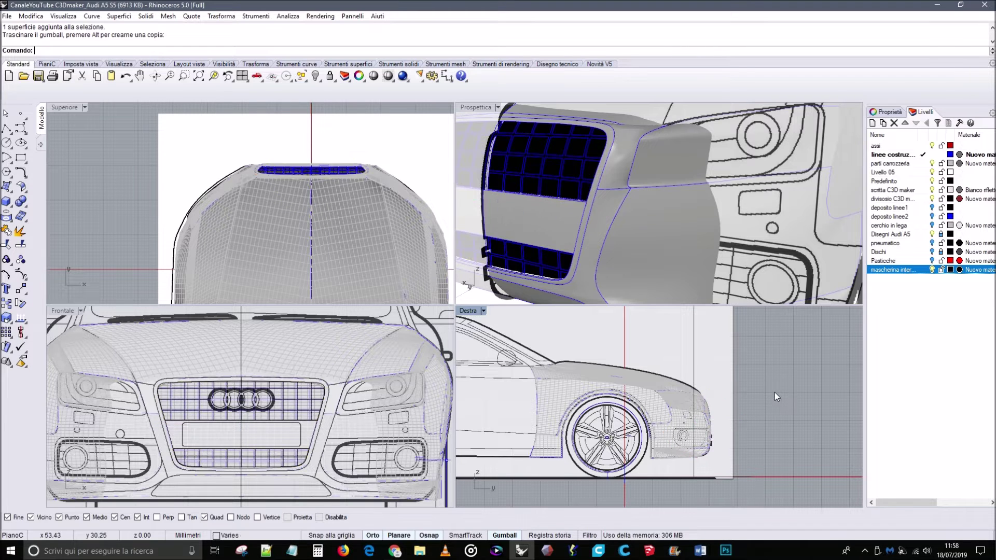
pyautogui.moveTo(554, 184); pyautogui.dragTo(636, 201, button='right')
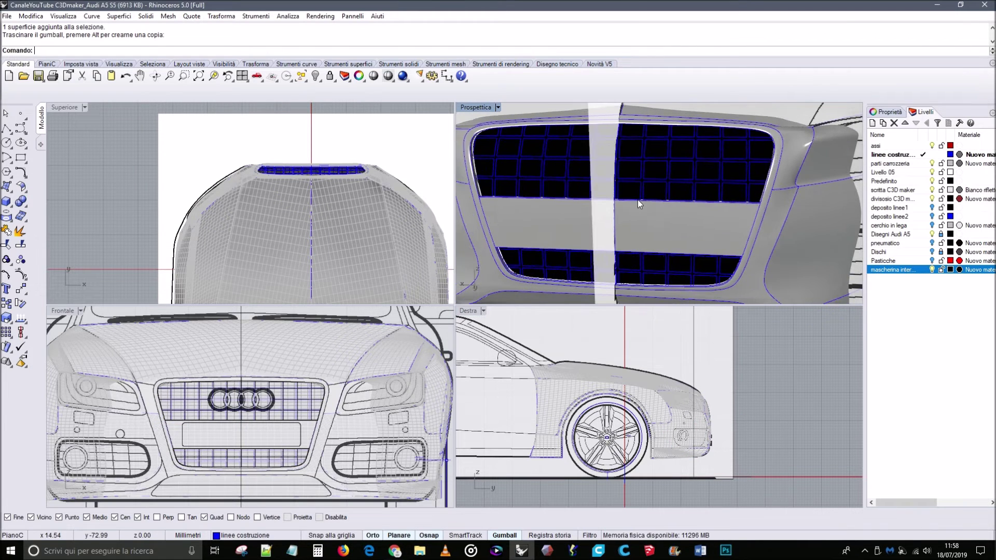
# Push the upper and lower black grille surfaces further forward, just ahead of the projected grid curves.
pyautogui.click(702, 263)
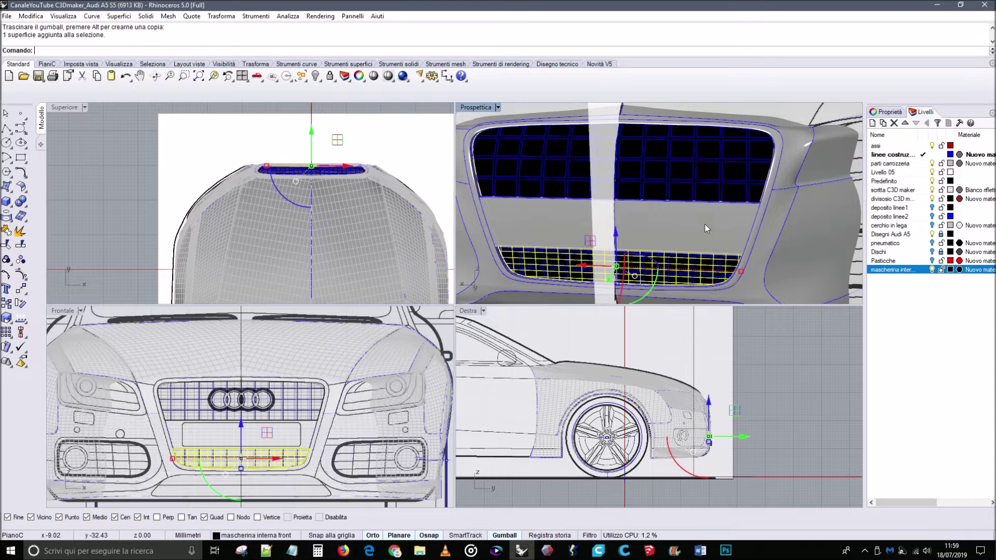
pyautogui.keyDown('shift'); pyautogui.click(702, 187); pyautogui.keyUp('shift')
pyautogui.moveTo(738, 418); pyautogui.dragTo(740, 421)
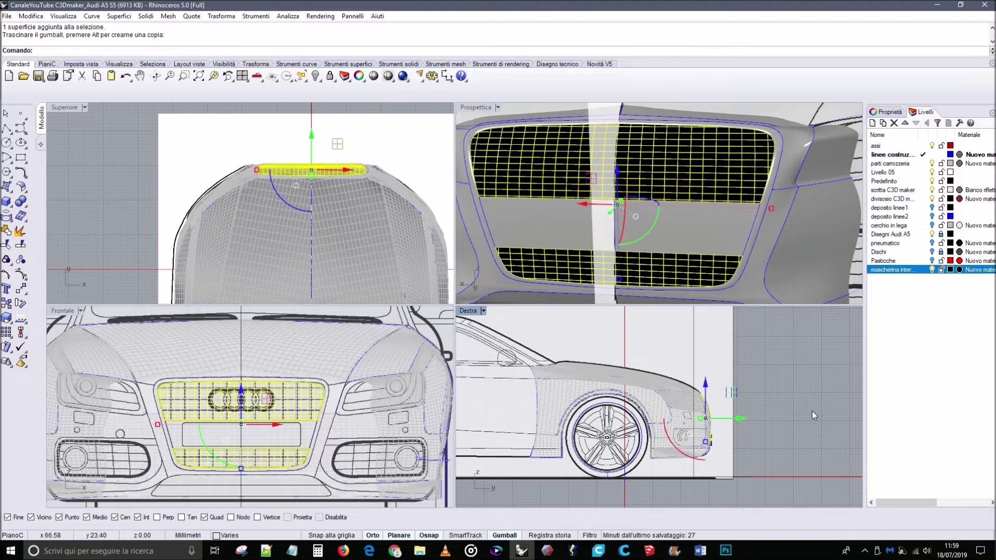
pyautogui.click(811, 411)
pyautogui.scroll(5, 780, 244)
pyautogui.moveTo(779, 243); pyautogui.dragTo(777, 244, button='right')
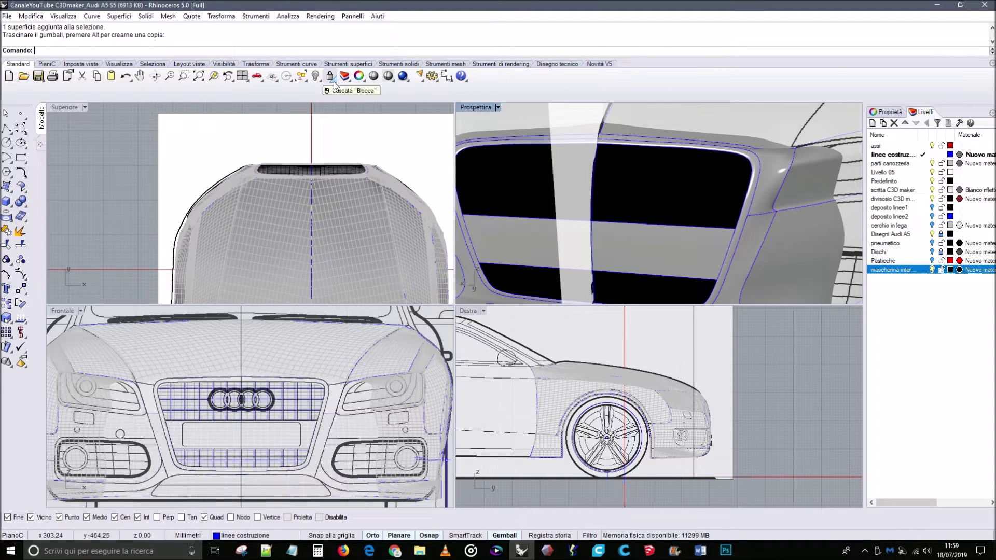
# Show the hidden original upper and lower grille surfaces again.
pyautogui.click(319, 82)
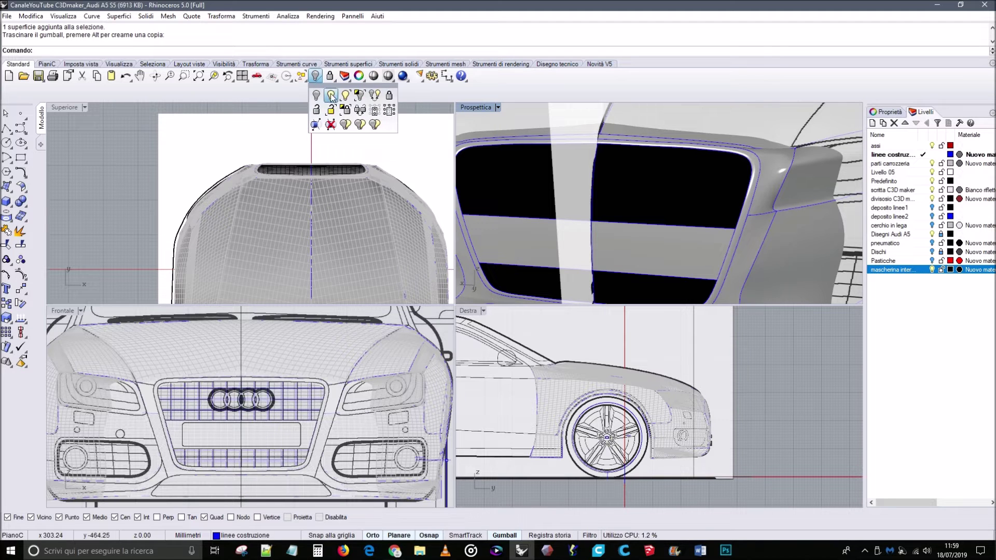
pyautogui.click(332, 95)
pyautogui.scroll(-9, 720, 182)
pyautogui.moveTo(721, 181); pyautogui.dragTo(584, 174, button='right')
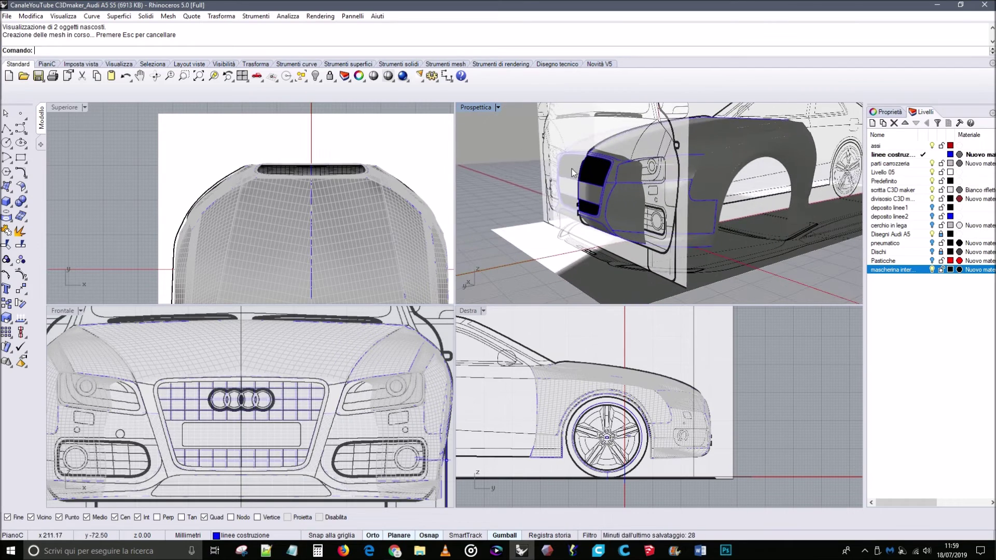
# Check which overlapping curves and surfaces can be picked in the upper and lower grille areas, and show any remaining hidden objects.
pyautogui.click(594, 171)
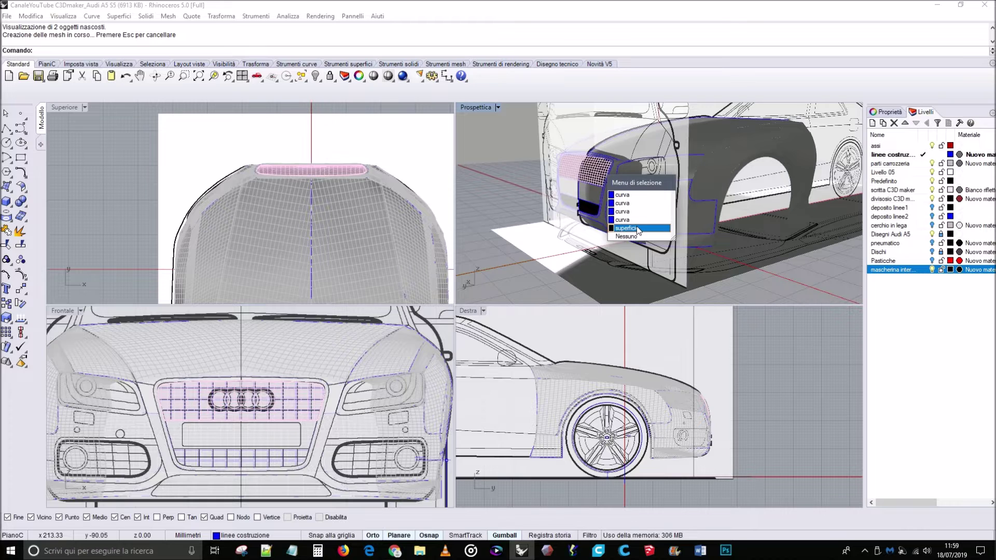
pyautogui.click(763, 332)
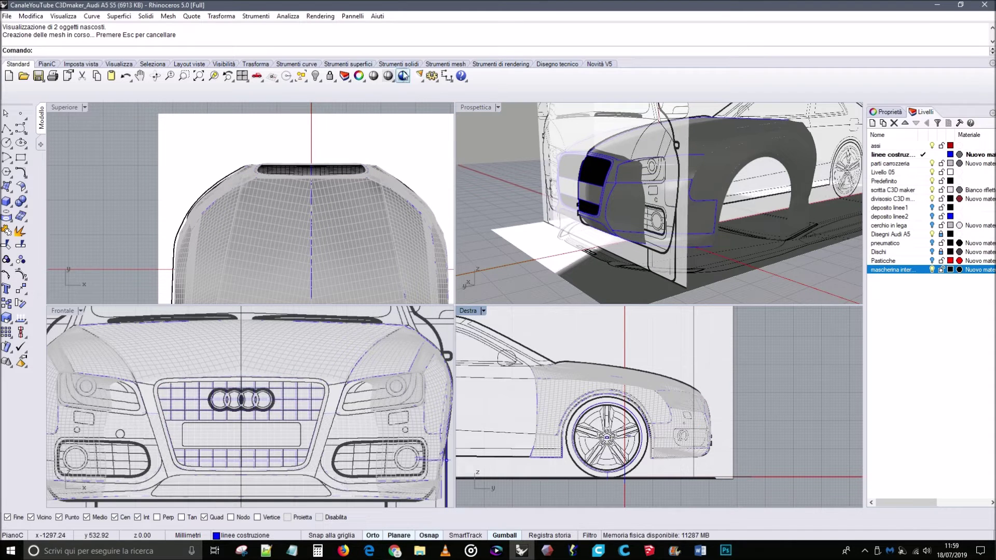
pyautogui.click(321, 83)
pyautogui.click(331, 91)
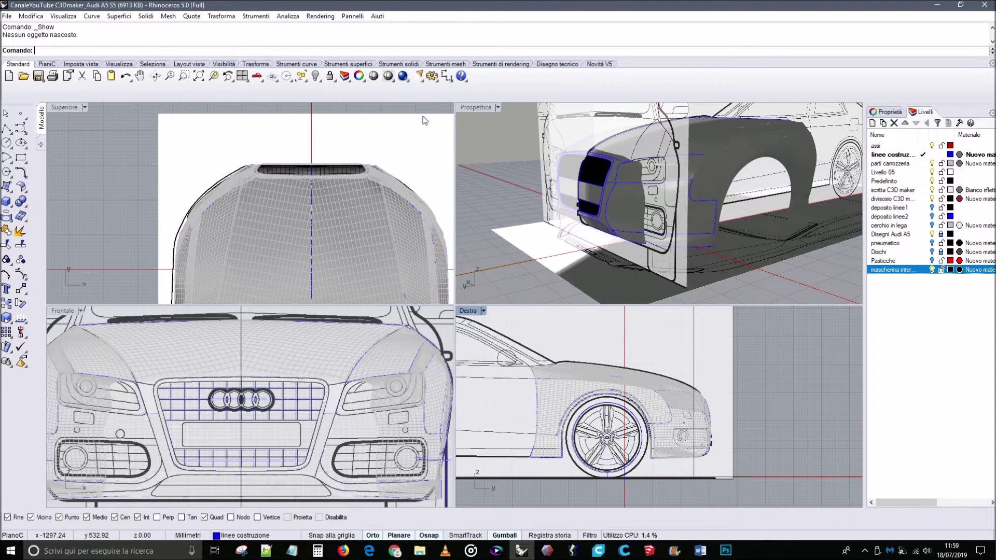
pyautogui.moveTo(778, 204); pyautogui.dragTo(662, 205, button='right')
pyautogui.scroll(3, 651, 200)
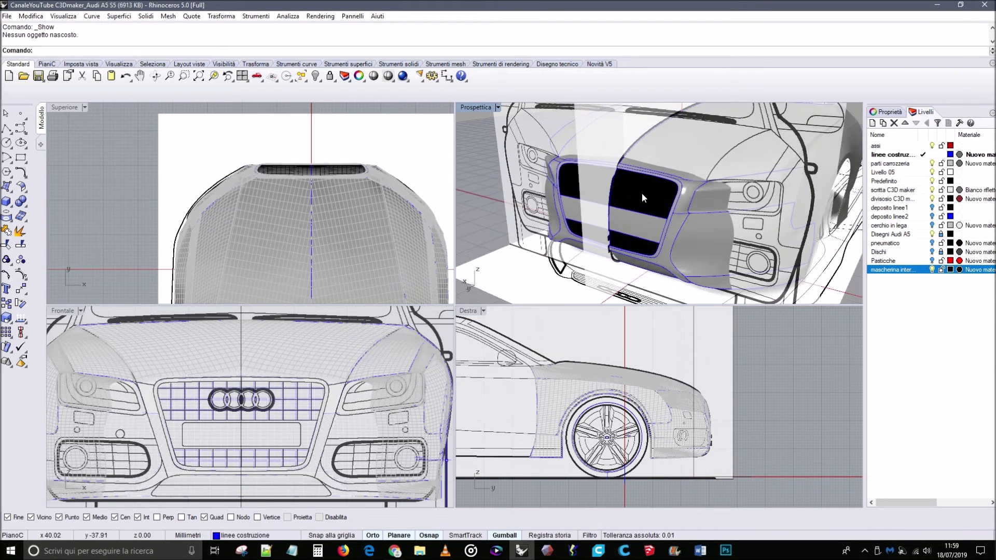
pyautogui.click(642, 192)
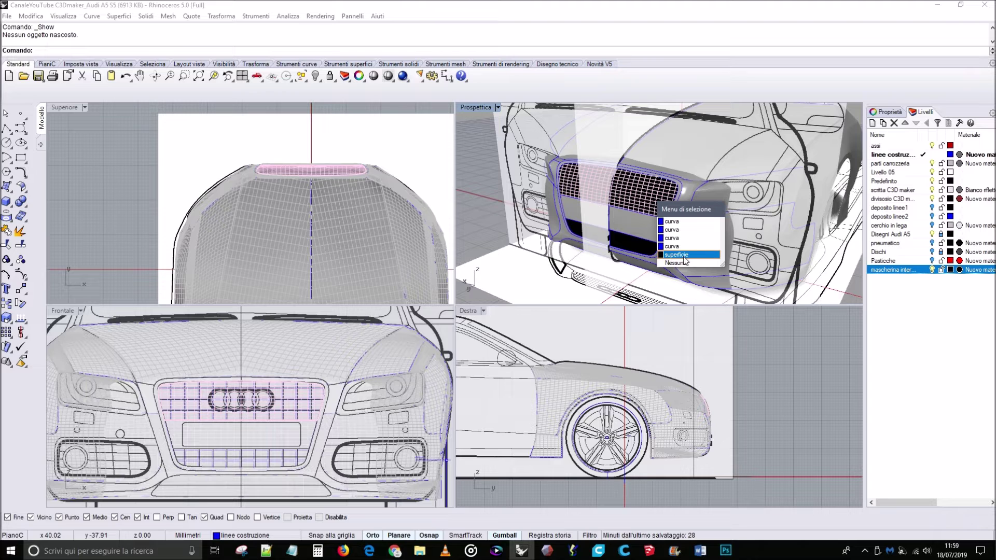
pyautogui.click(640, 255)
pyautogui.click(639, 248)
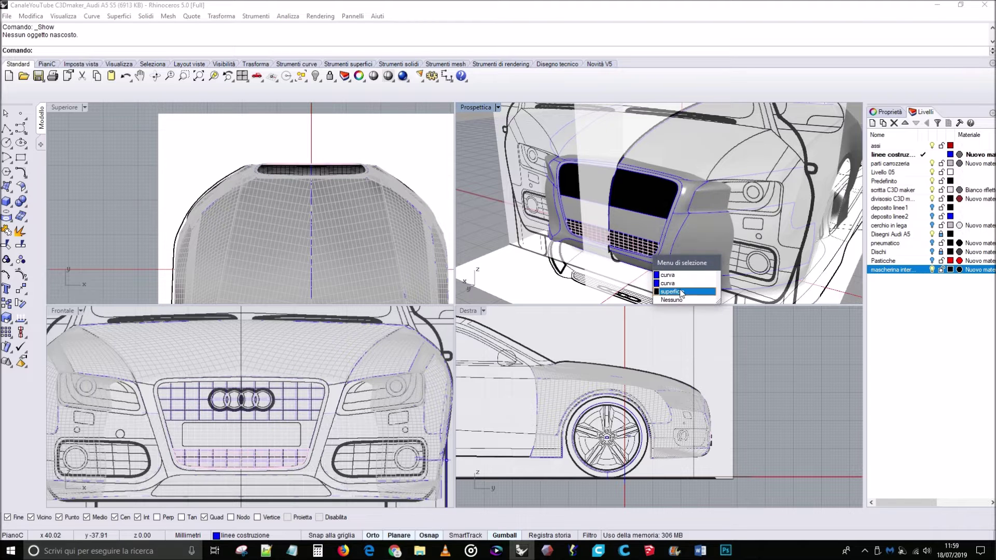
pyautogui.click(796, 338)
# Hide the mascherina interna layer so that the black surfaces no longer cover the grille grid.
pyautogui.click(932, 270)
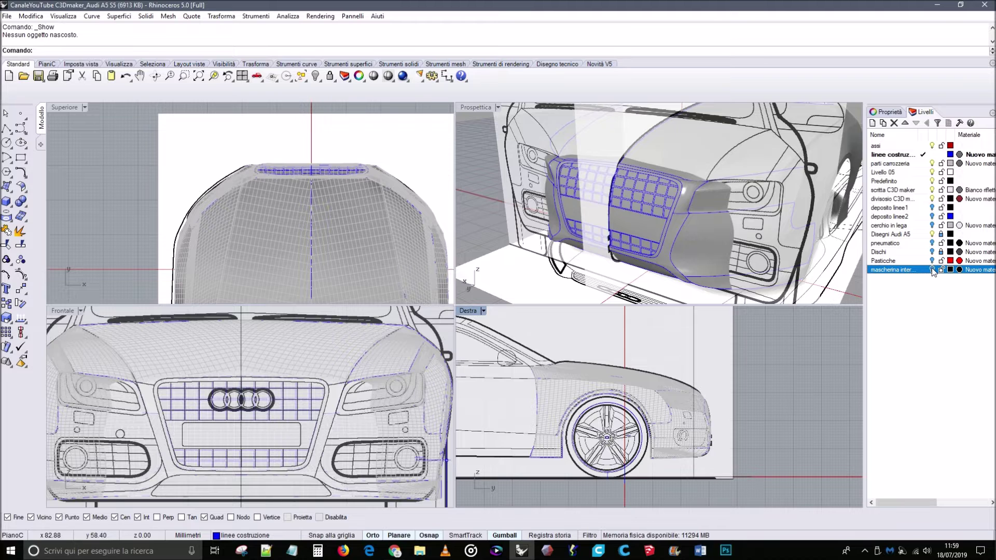
pyautogui.moveTo(648, 197); pyautogui.dragTo(652, 198, button='right')
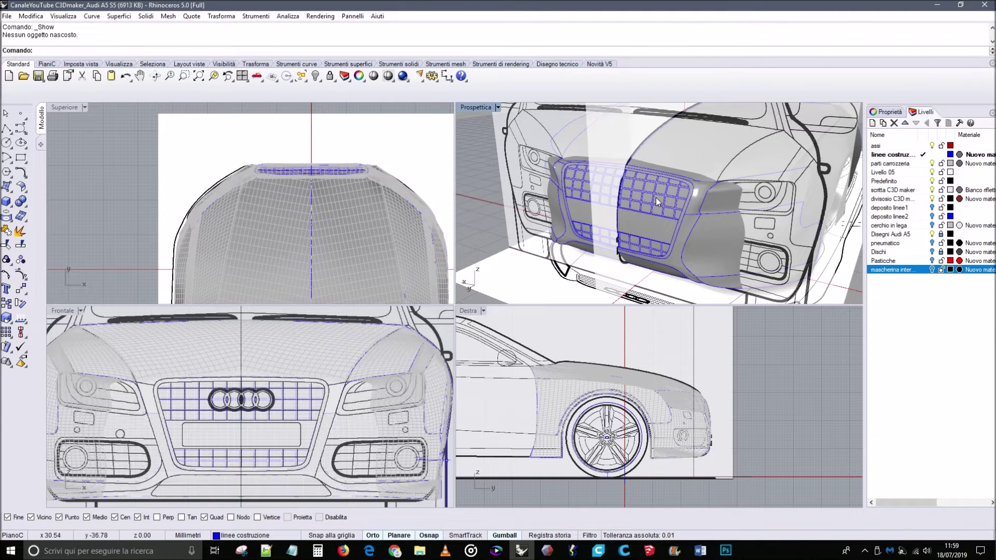
# Start the Trim command and pick the rectangle curves along the grille grid's top row one by one as cutting objects.
pyautogui.click(6, 245)
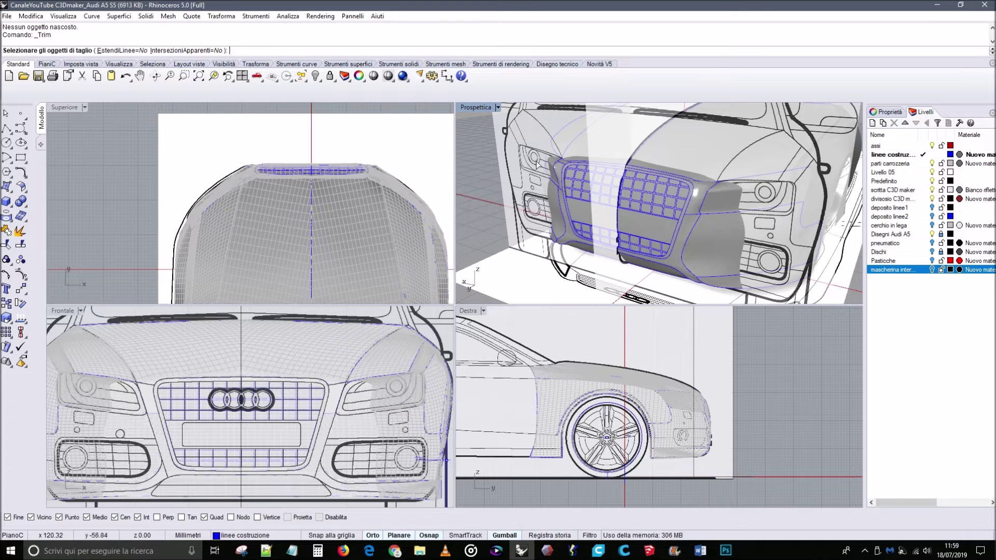
pyautogui.moveTo(648, 191); pyautogui.dragTo(679, 196, button='right')
pyautogui.scroll(6, 680, 196)
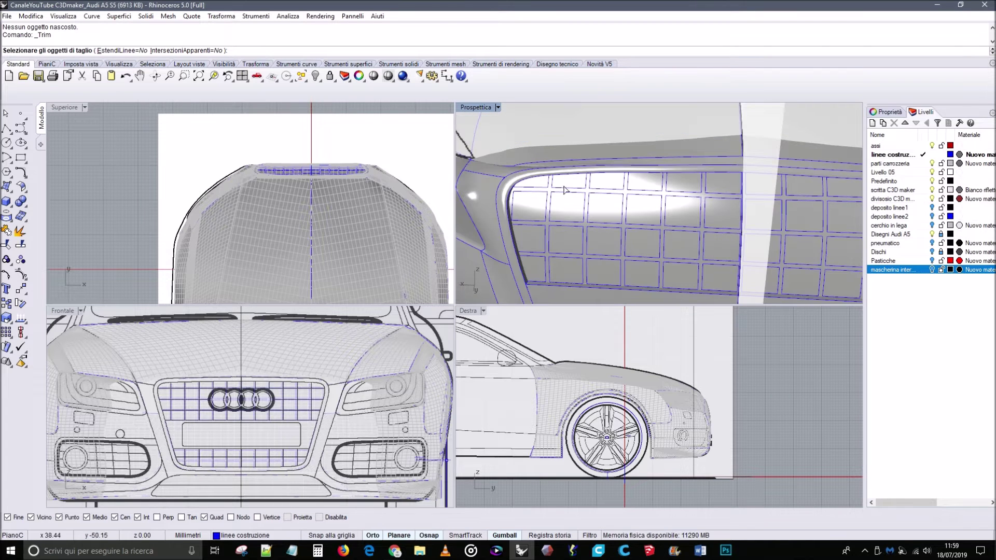
pyautogui.click(547, 192)
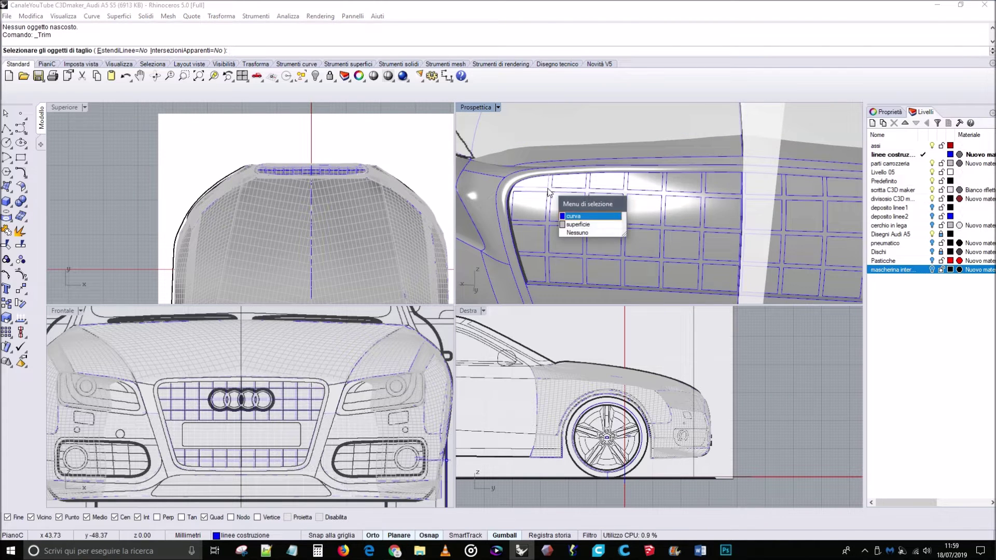
pyautogui.click(584, 216)
pyautogui.click(574, 193)
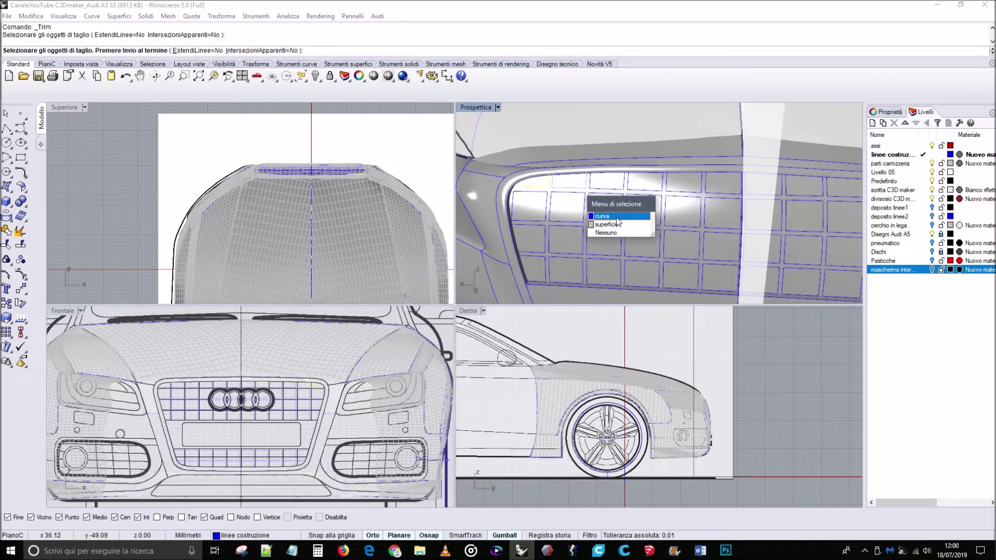
pyautogui.click(617, 217)
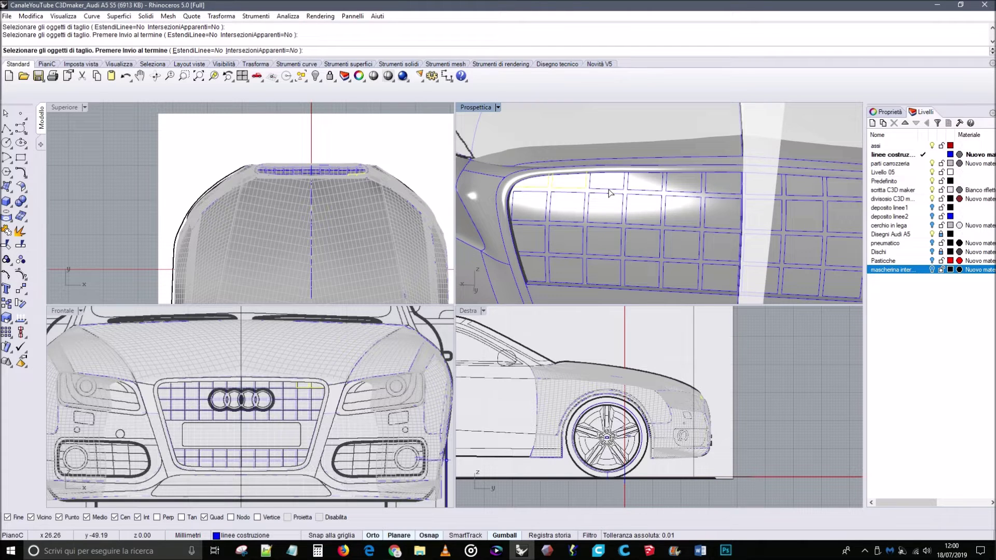
pyautogui.click(627, 196)
pyautogui.click(646, 216)
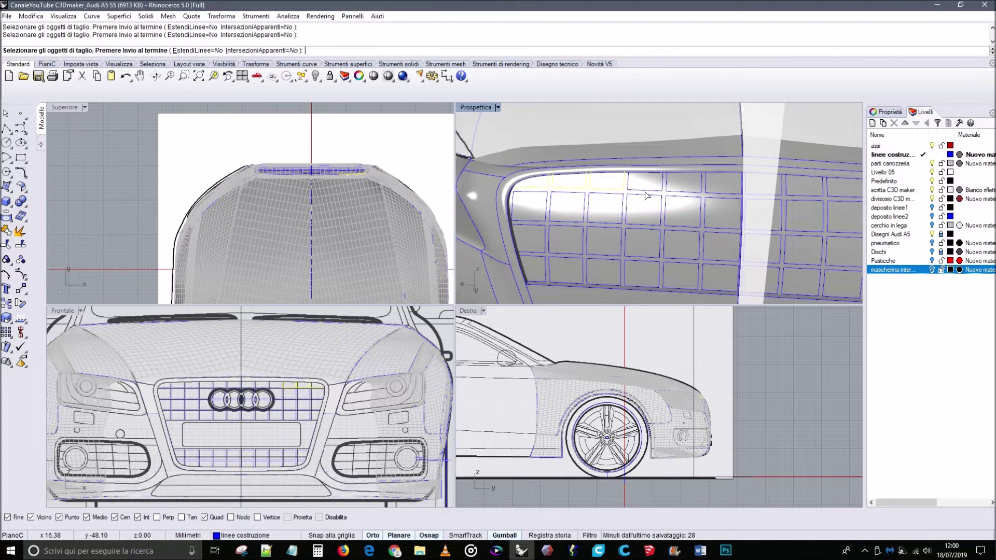
pyautogui.click(646, 195)
pyautogui.click(674, 218)
pyautogui.click(682, 201)
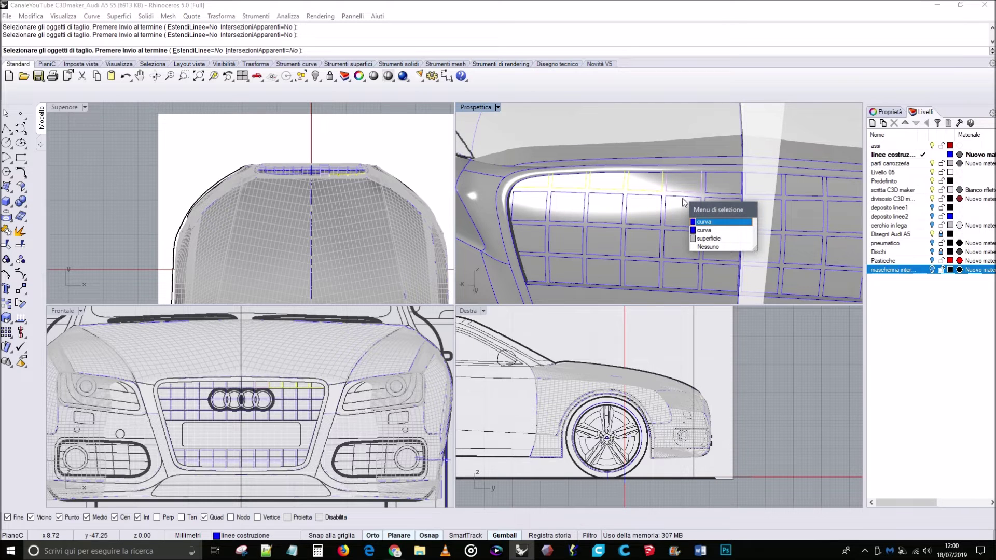
pyautogui.click(709, 224)
pyautogui.click(723, 195)
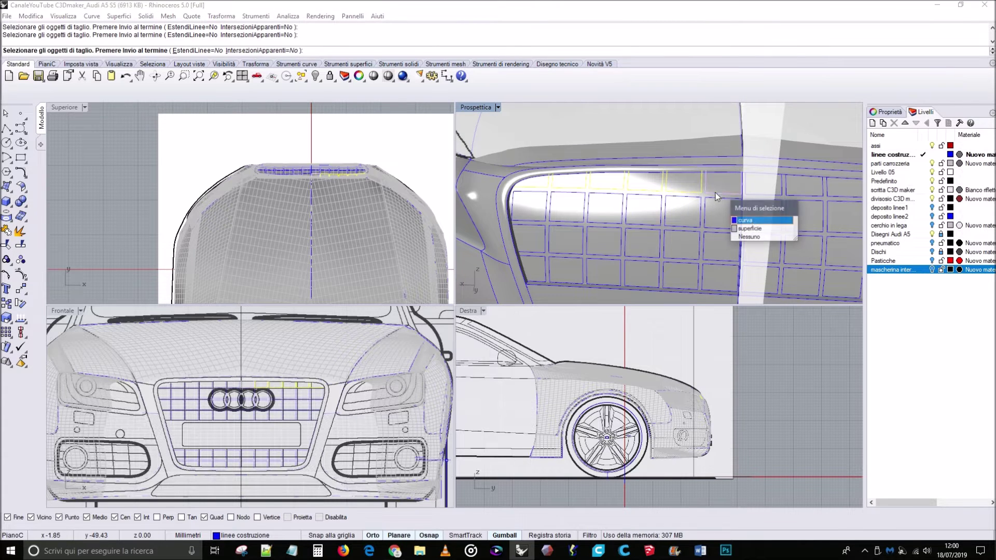
pyautogui.click(753, 218)
pyautogui.click(779, 202)
pyautogui.click(812, 222)
pyautogui.click(801, 198)
pyautogui.click(830, 218)
pyautogui.moveTo(831, 209); pyautogui.dragTo(814, 199, button='right')
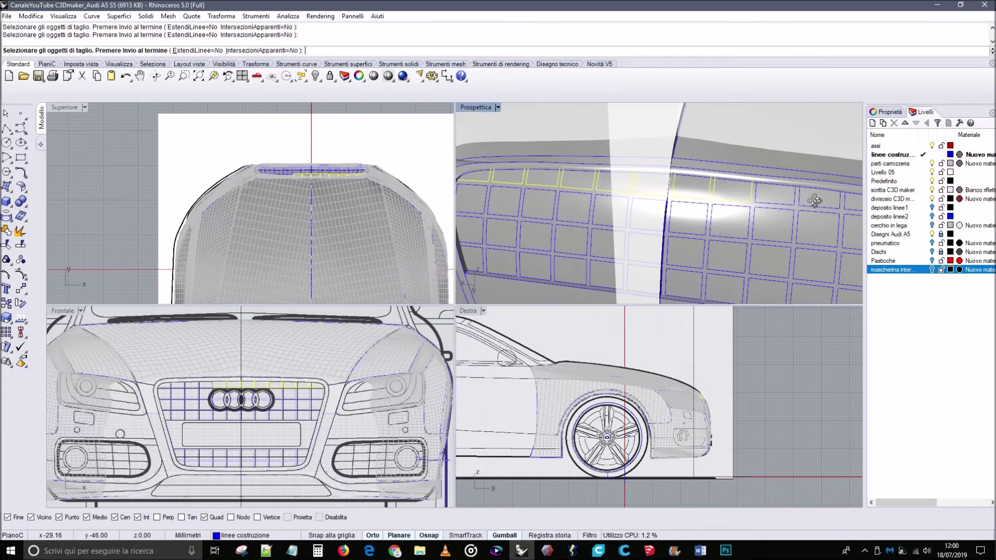
pyautogui.click(784, 204)
pyautogui.click(815, 231)
pyautogui.click(811, 208)
pyautogui.click(833, 232)
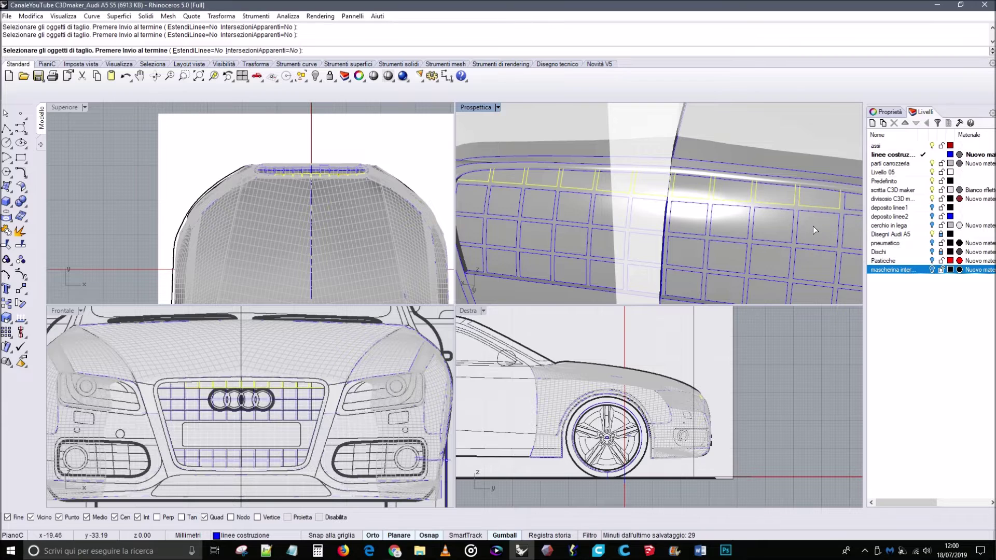
# Lock the parti carrozzeria layer and window-select the whole upper and lower grille grid in the front view as cutting objects.
pyautogui.scroll(-7, 812, 226)
pyautogui.moveTo(807, 226); pyautogui.dragTo(768, 265, button='right')
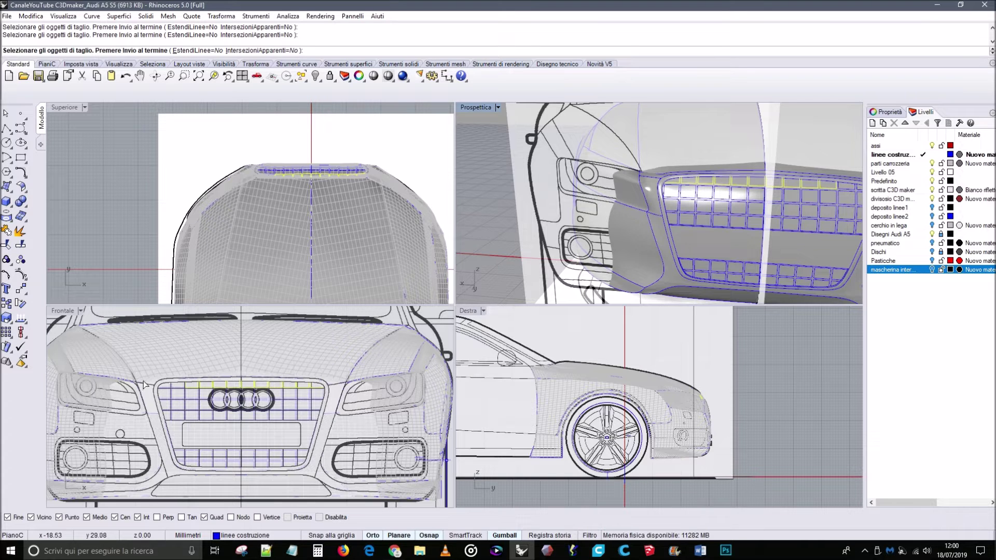
pyautogui.click(942, 164)
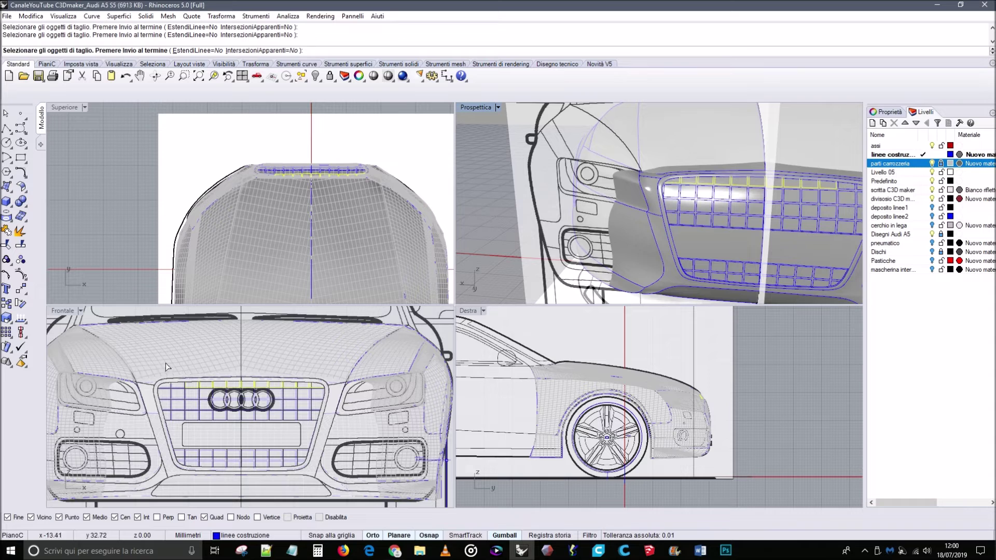
pyautogui.moveTo(146, 372); pyautogui.dragTo(328, 473)
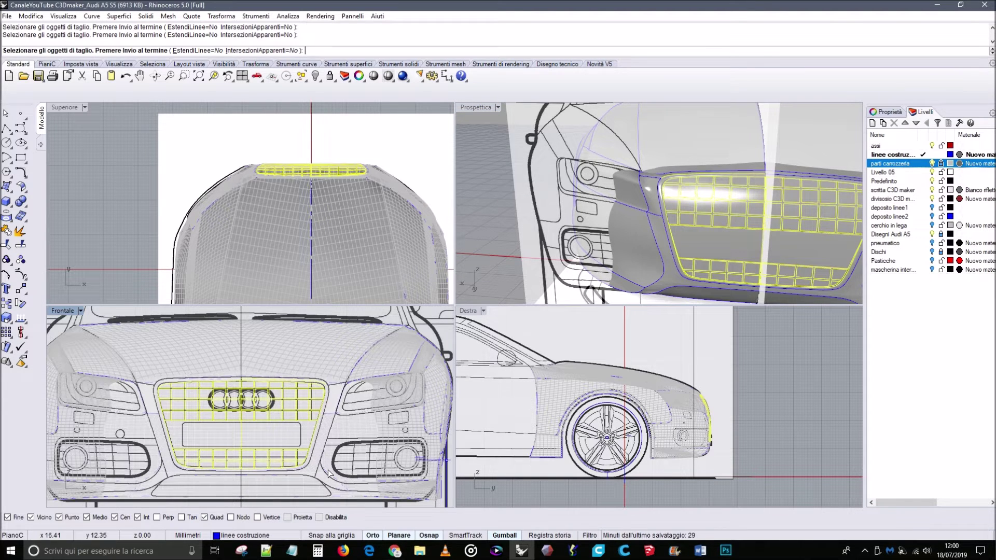
# Remove the border curves around the upper and lower grille areas from the cutting selection, keeping the grid rectangles selected.
pyautogui.moveTo(742, 240); pyautogui.dragTo(724, 220, button='right')
pyautogui.keyDown('ctrl'); pyautogui.click(777, 244); pyautogui.keyUp('ctrl')
pyautogui.keyDown('ctrl'); pyautogui.click(777, 244); pyautogui.keyUp('ctrl')
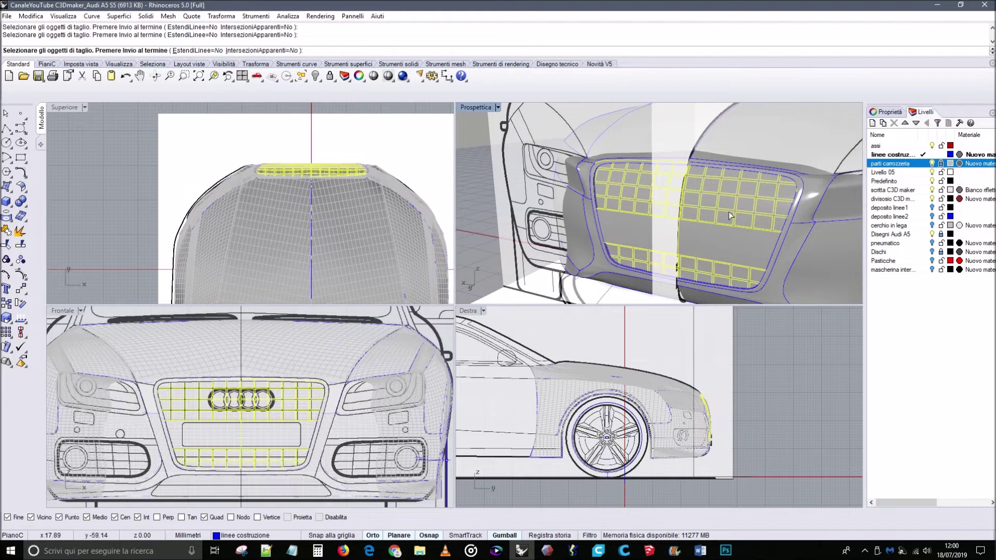
pyautogui.moveTo(762, 191)
pyautogui.mouseDown(button='right')
pyautogui.moveTo(630, 158)
pyautogui.moveTo(749, 185)
pyautogui.mouseUp(button='right')
pyautogui.scroll(5, 698, 232)
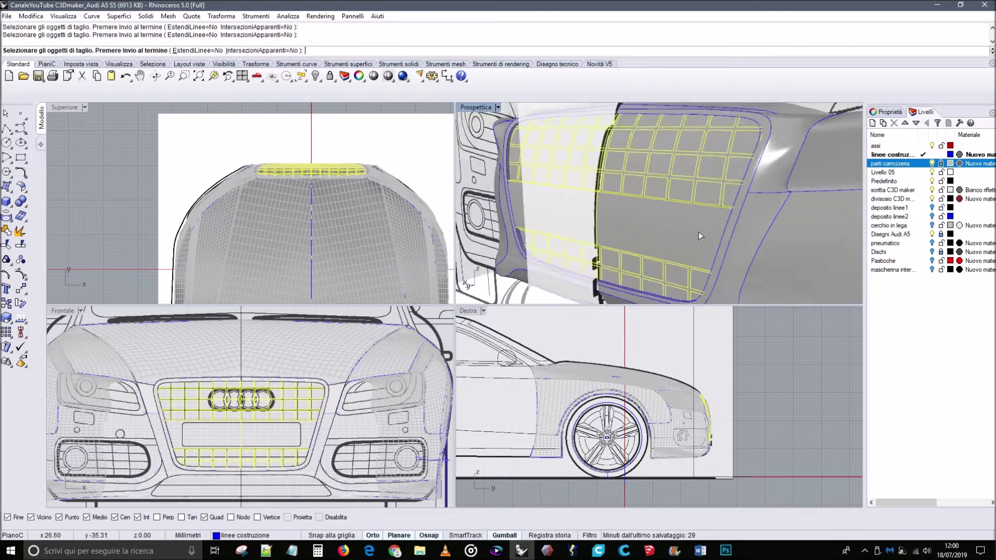
pyautogui.keyDown('ctrl'); pyautogui.click(636, 282); pyautogui.keyUp('ctrl')
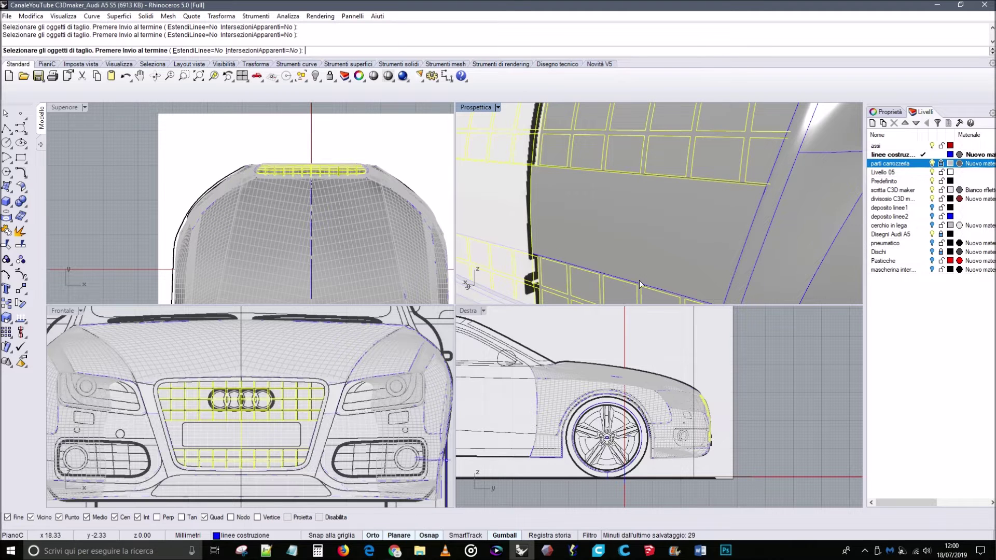
pyautogui.keyDown('ctrl'); pyautogui.click(689, 179); pyautogui.keyUp('ctrl')
pyautogui.scroll(-4, 689, 179)
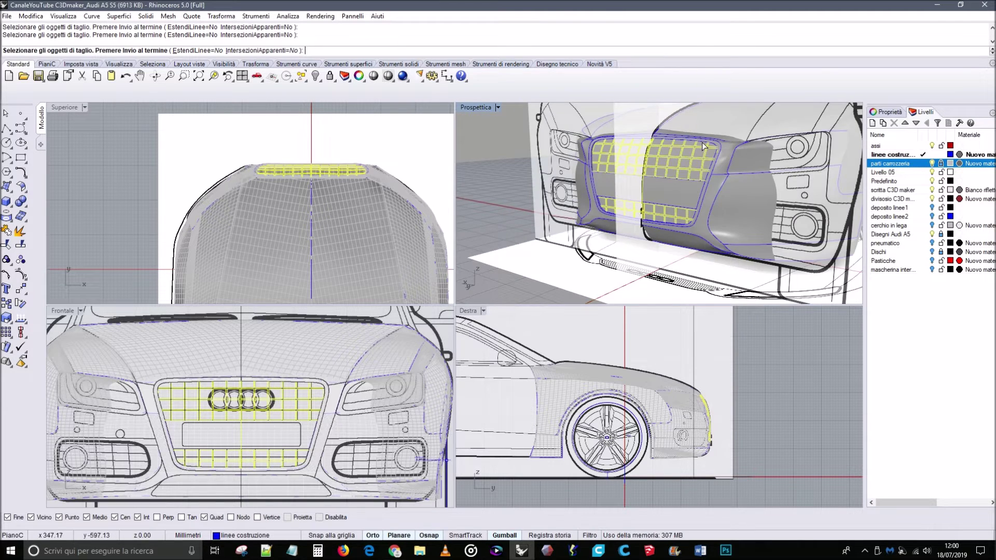
# Examine the selected rectangles of the upper and lower grille grid up close for wrongly included or missing cutting curves.
pyautogui.scroll(3, 741, 169)
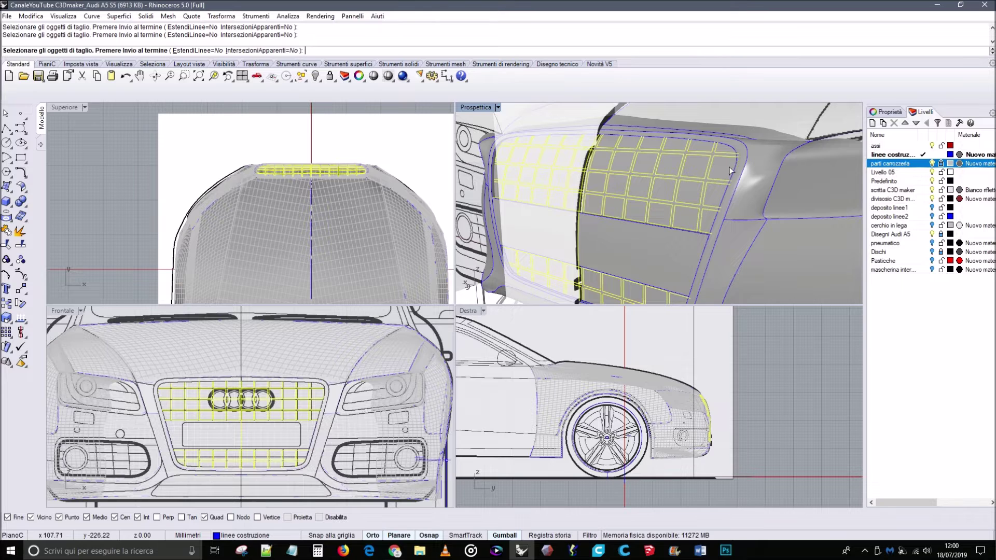
pyautogui.scroll(6, 729, 171)
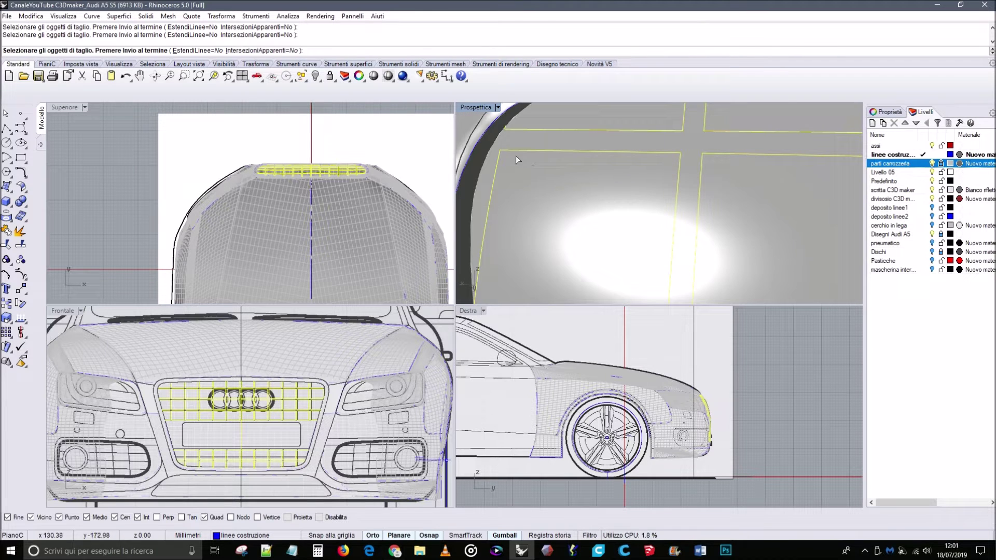
pyautogui.scroll(-8, 503, 131)
pyautogui.moveTo(508, 159); pyautogui.dragTo(556, 182, button='right')
pyautogui.scroll(3, 555, 182)
pyautogui.scroll(-5, 708, 226)
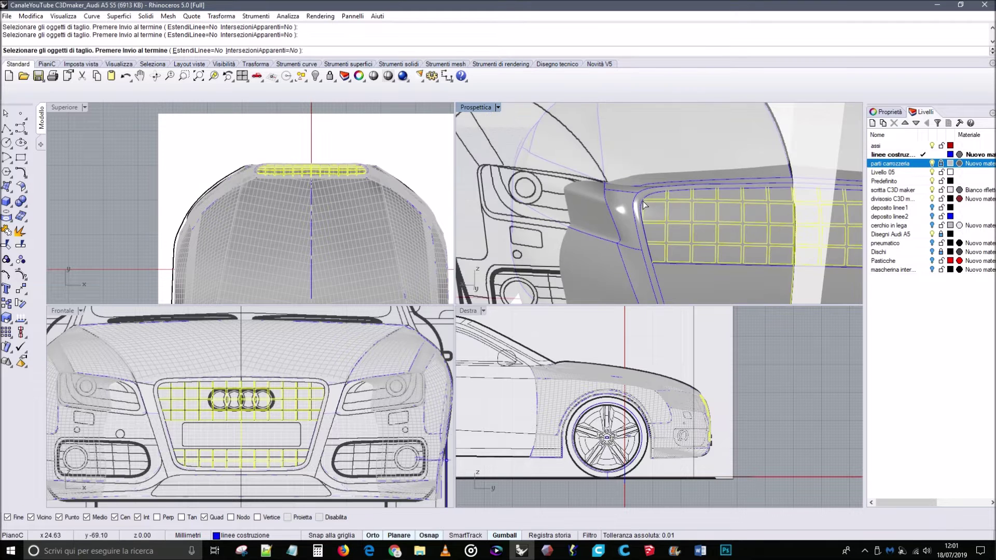
pyautogui.scroll(3, 674, 249)
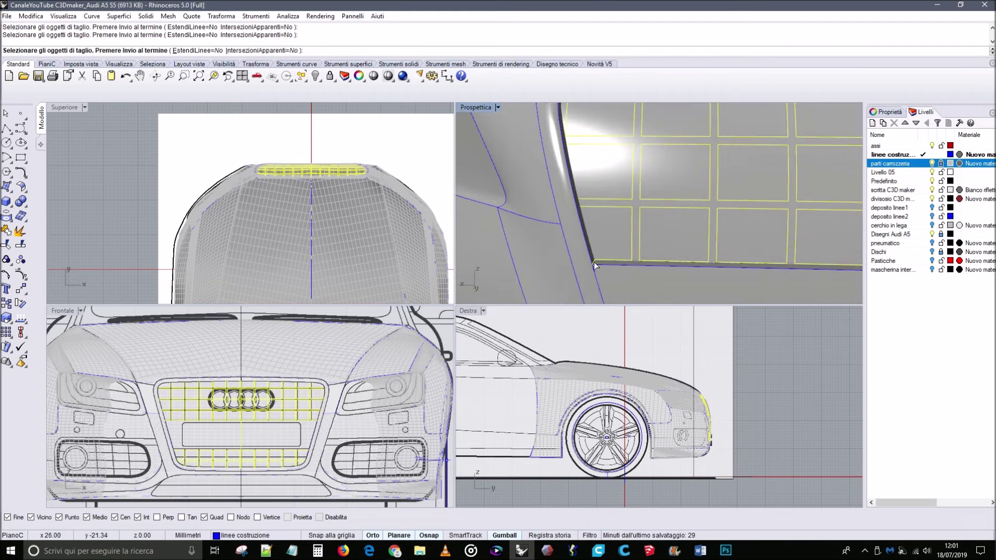
pyautogui.scroll(-4, 649, 258)
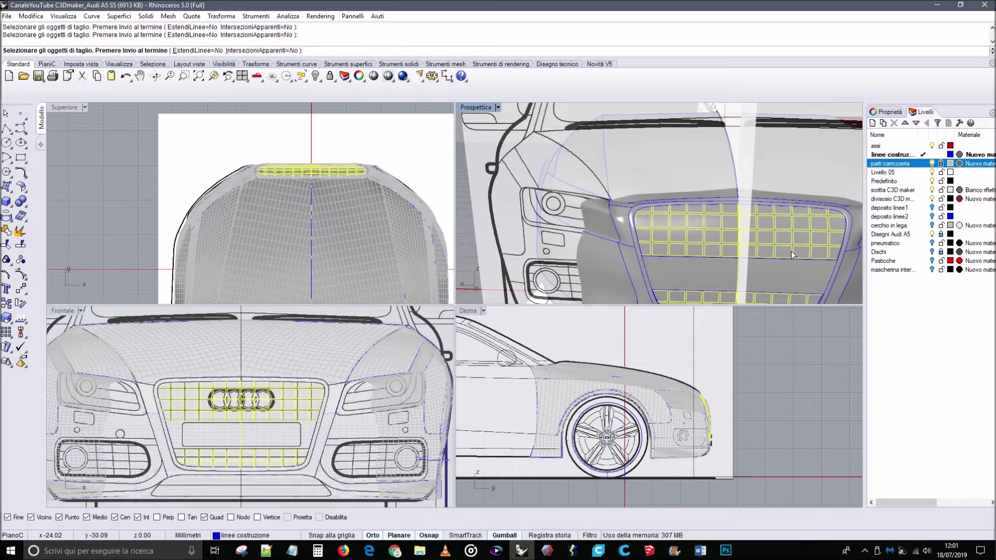
pyautogui.scroll(5, 771, 250)
pyautogui.moveTo(770, 250)
pyautogui.mouseDown(button='right')
pyautogui.moveTo(747, 238)
pyautogui.moveTo(684, 249)
pyautogui.moveTo(635, 242)
pyautogui.moveTo(494, 209)
pyautogui.moveTo(495, 172)
pyautogui.moveTo(474, 153)
pyautogui.moveTo(549, 179)
pyautogui.mouseUp(button='right')
pyautogui.scroll(5, 549, 178)
pyautogui.scroll(-5, 549, 179)
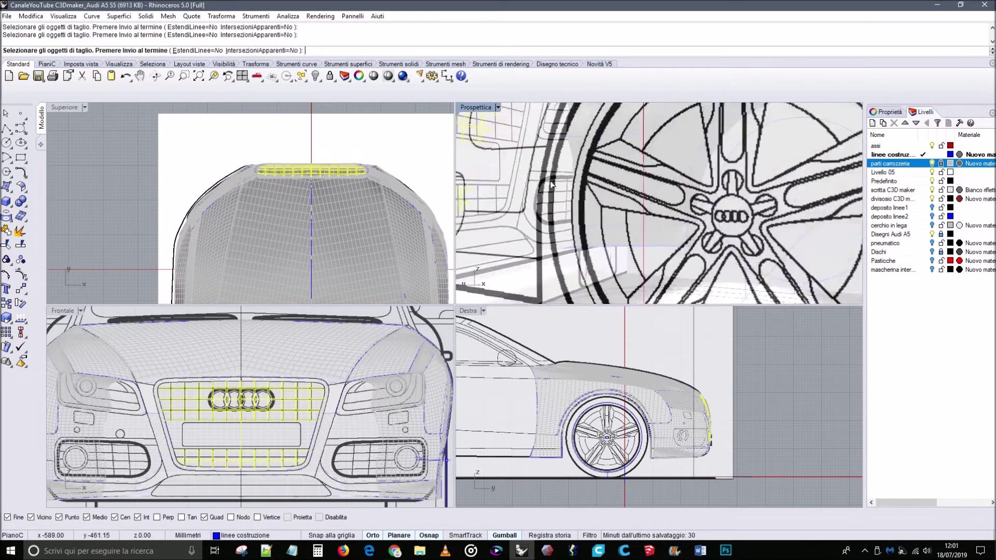
pyautogui.moveTo(548, 179); pyautogui.dragTo(480, 164, button='right')
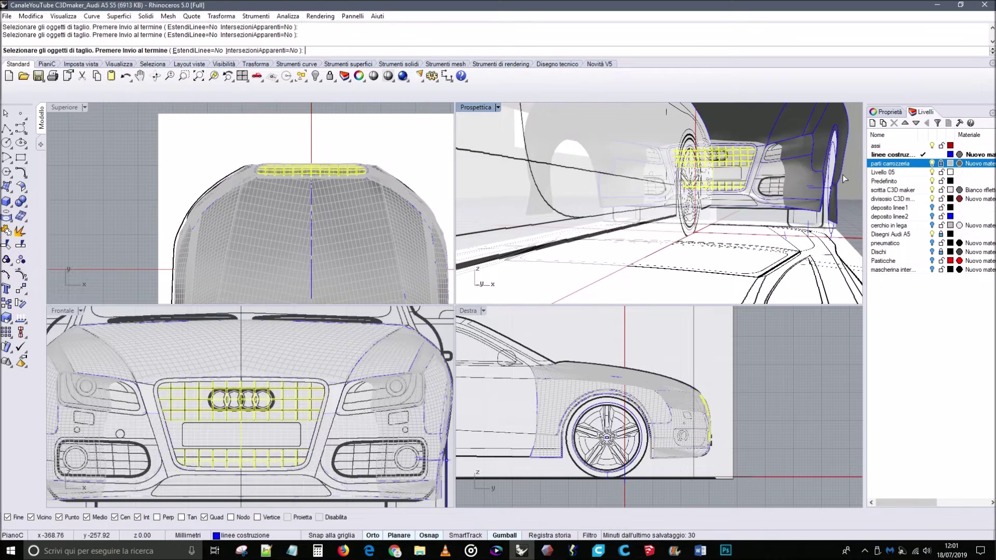
pyautogui.scroll(5, 752, 167)
pyautogui.scroll(3, 751, 166)
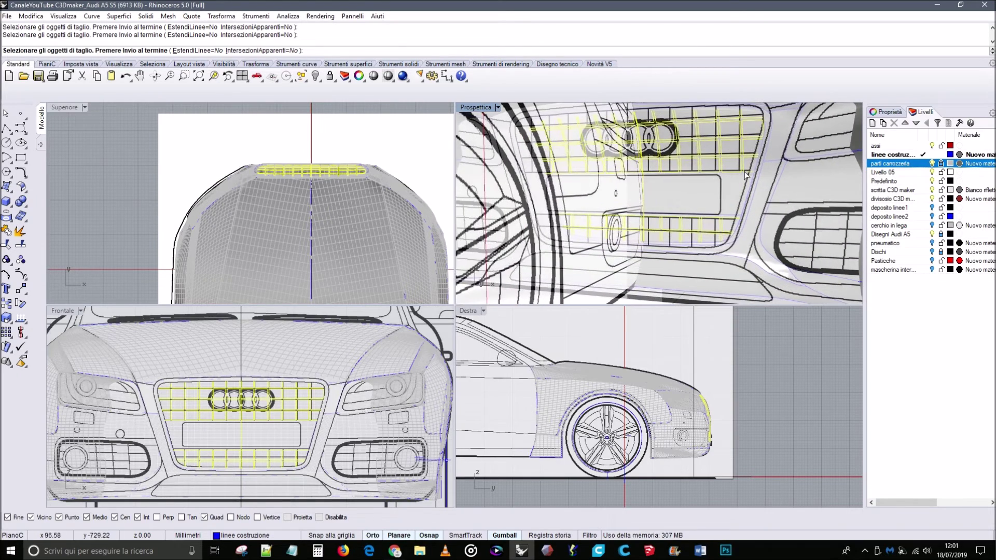
pyautogui.scroll(2, 759, 153)
pyautogui.moveTo(728, 190); pyautogui.dragTo(508, 137, button='right')
pyautogui.scroll(1, 704, 188)
pyautogui.scroll(-1, 704, 187)
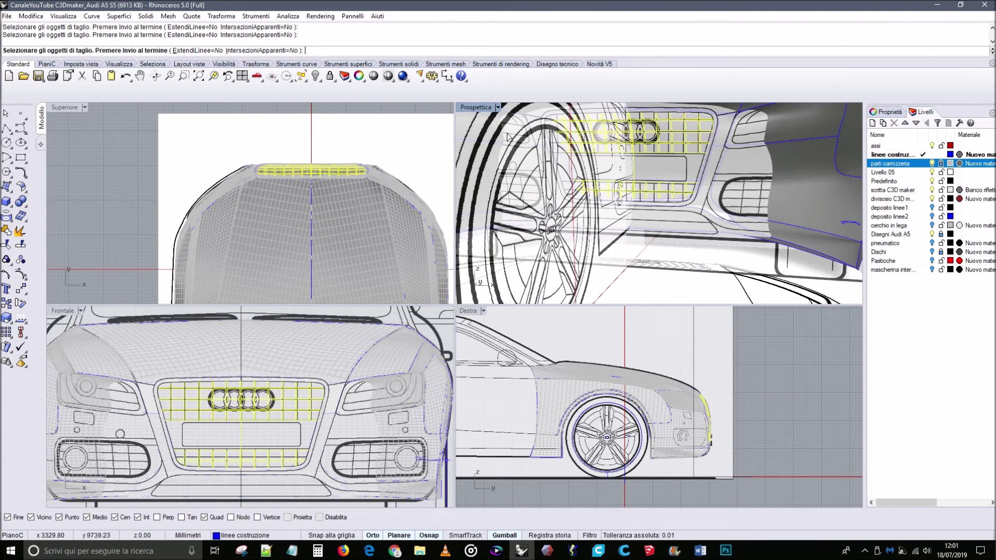
# Unlock the parti carrozzeria layer and trim a cell beside the Audi rings from the upper grille surface using the selected grid rectangles.
pyautogui.click(243, 75)
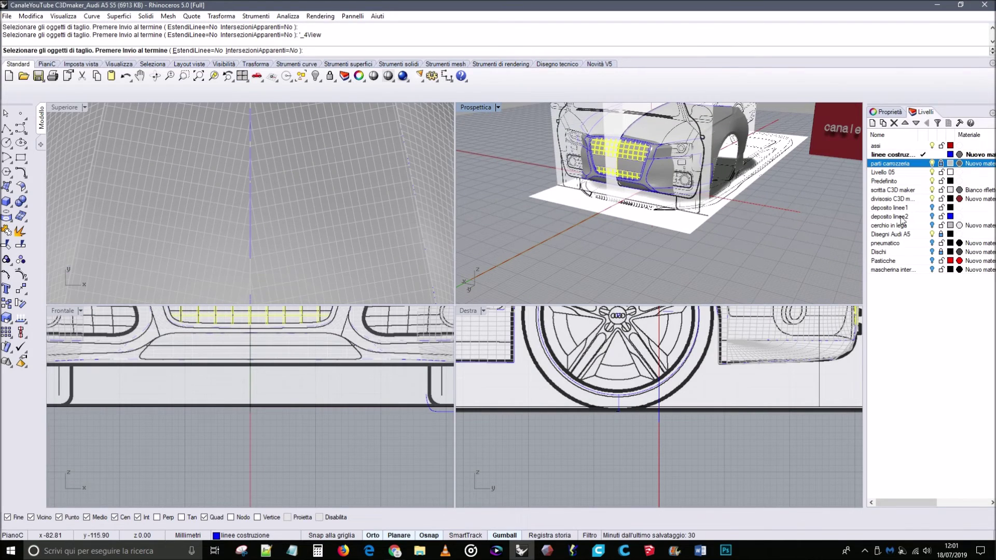
pyautogui.scroll(-5, 415, 353)
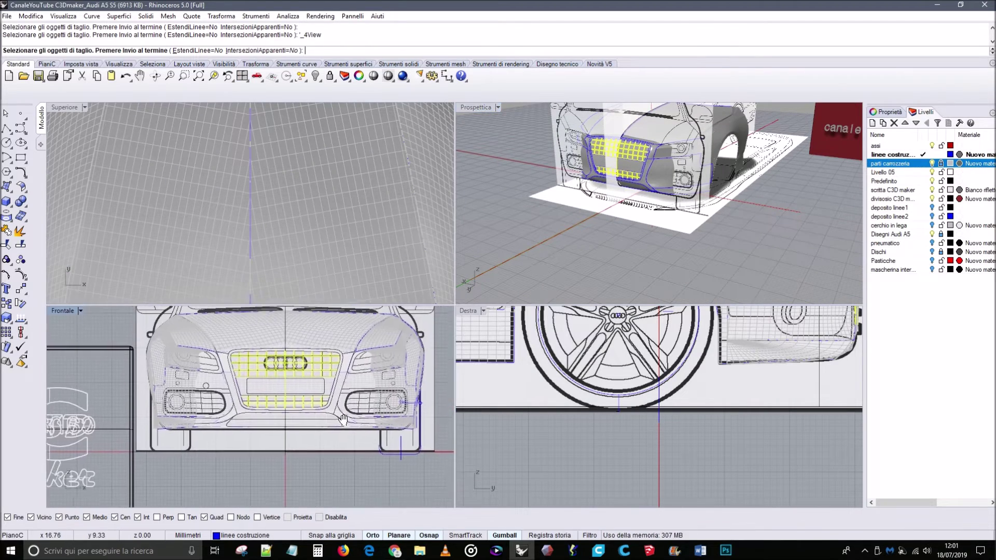
pyautogui.click(940, 163)
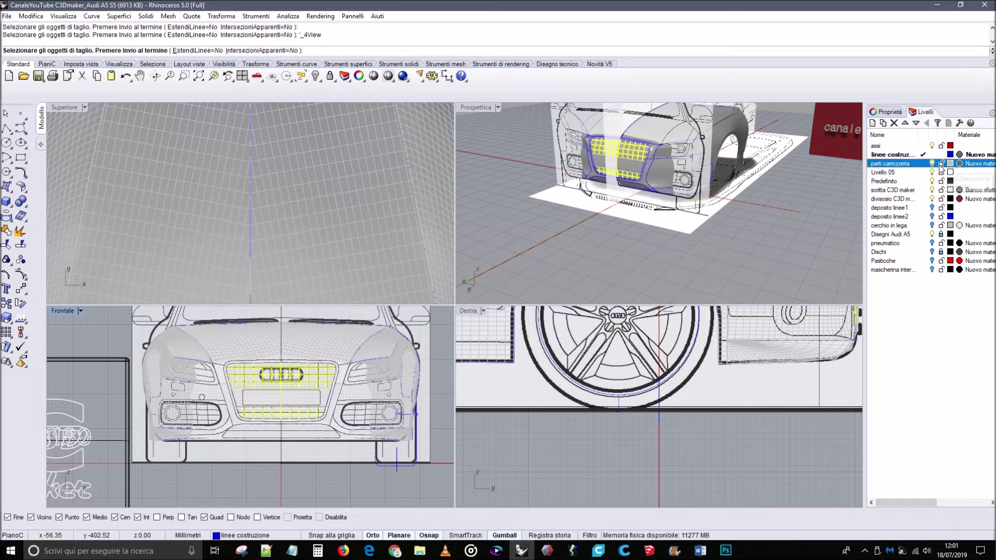
pyautogui.scroll(3, 629, 174)
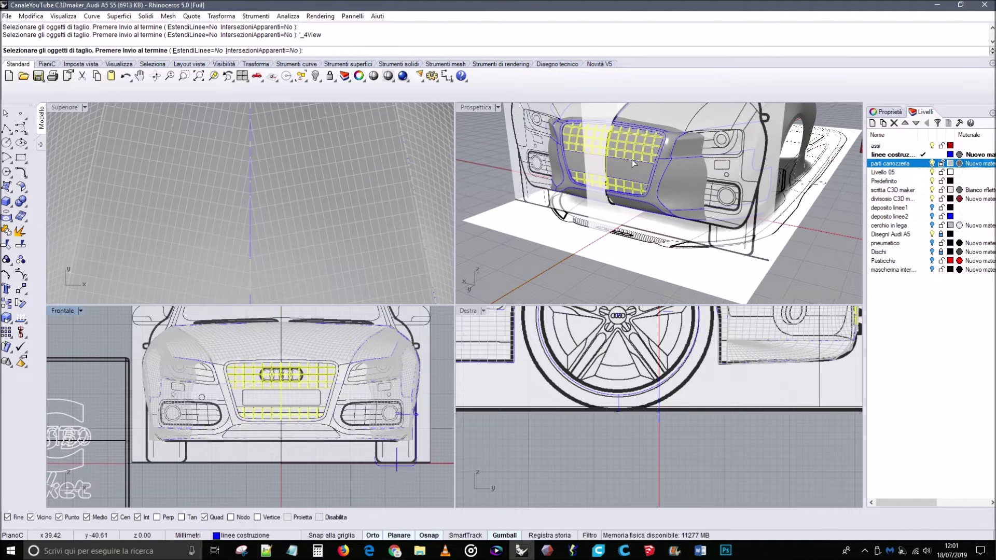
pyautogui.press('Return')
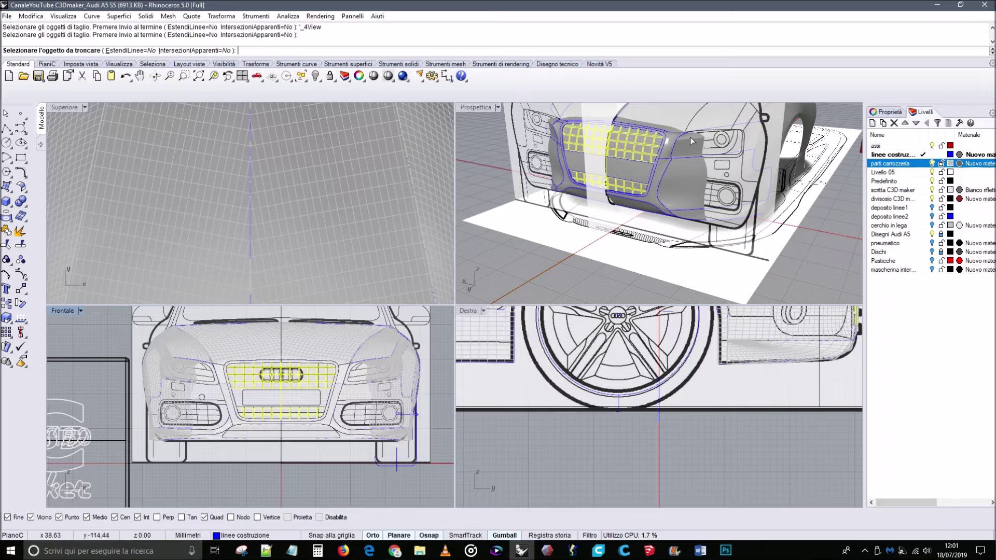
pyautogui.scroll(3, 310, 382)
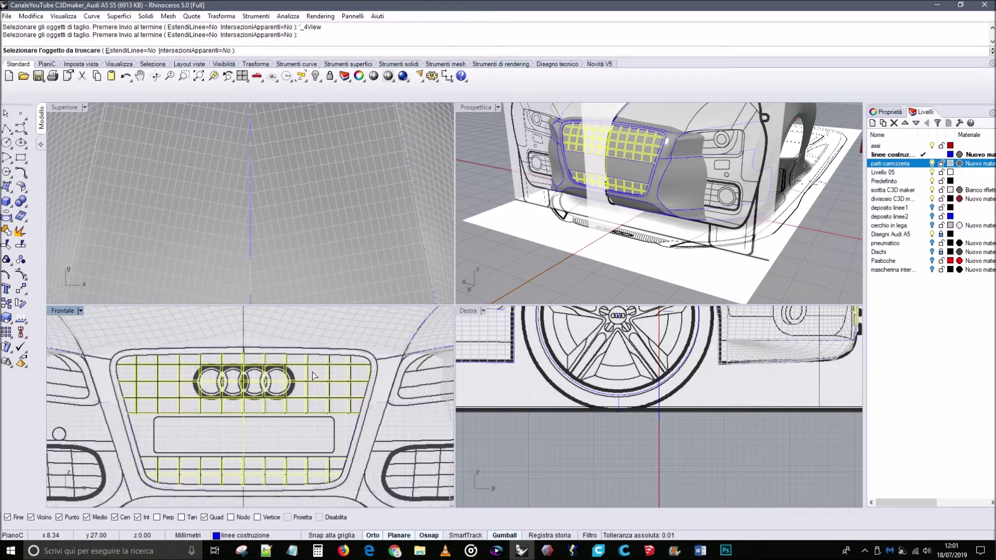
pyautogui.click(315, 374)
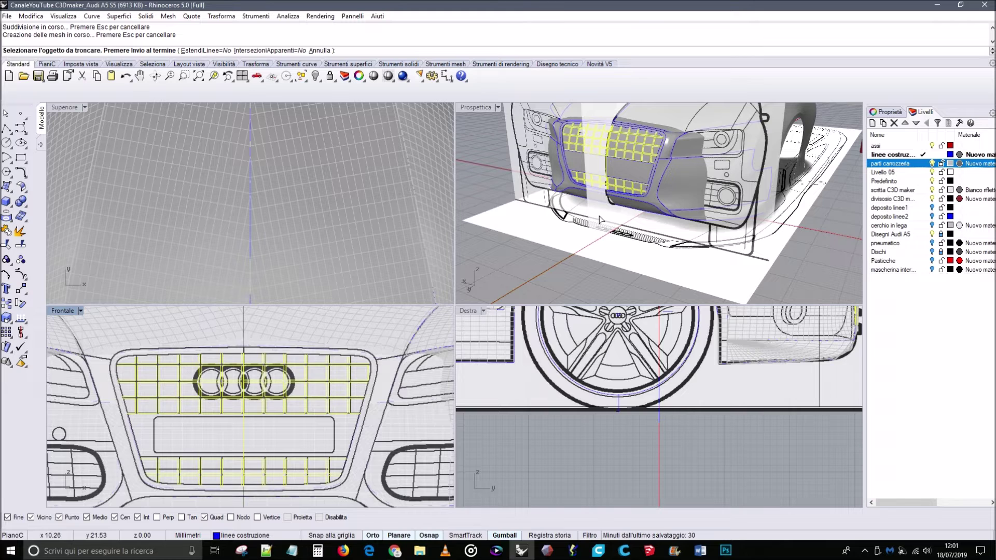
pyautogui.press('Return')
# Check the trimmed upper grille surface by selecting it, and undo the trim.
pyautogui.scroll(3, 632, 138)
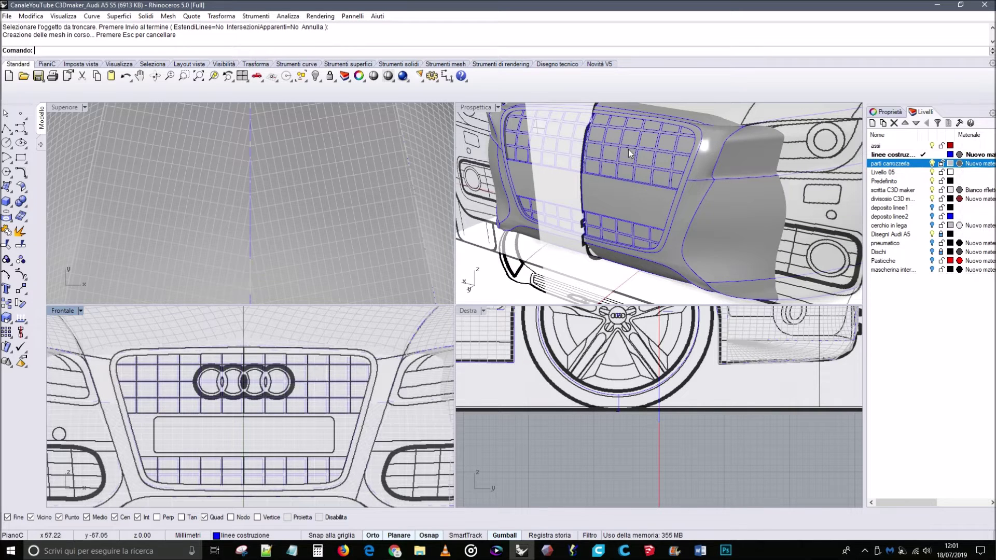
pyautogui.click(630, 154)
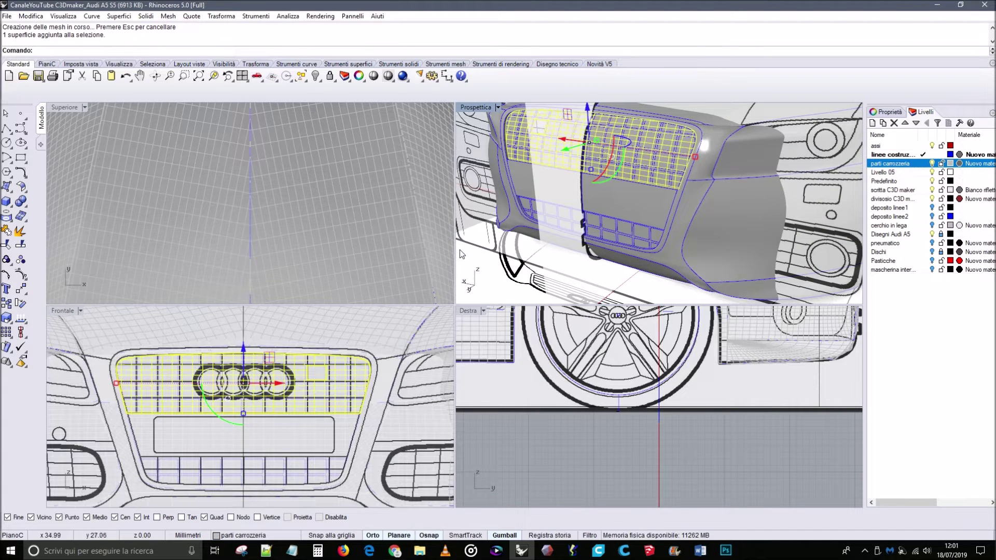
pyautogui.click(561, 345)
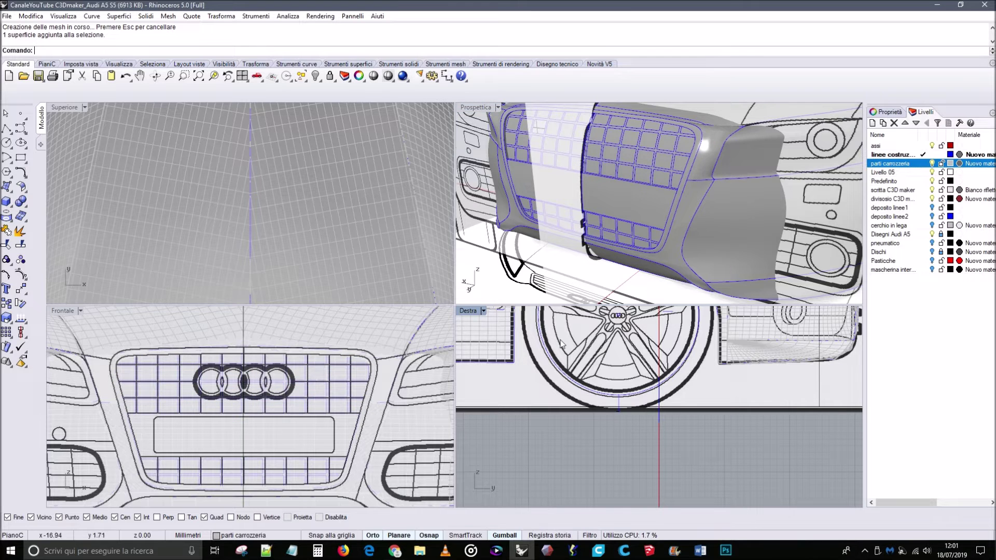
pyautogui.moveTo(633, 147); pyautogui.dragTo(674, 164, button='right')
pyautogui.hotkey('ctrl', 'z')
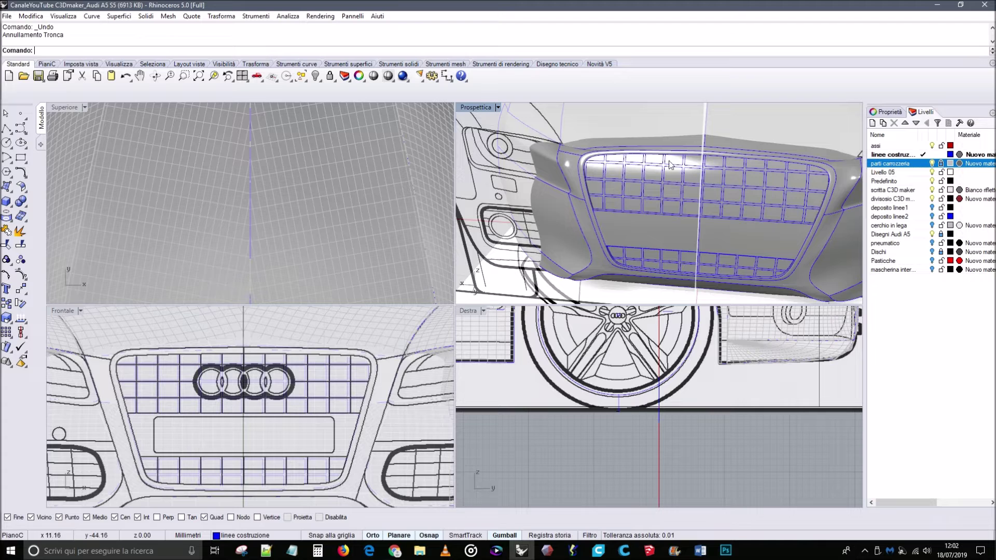
# Check a single rectangle curve of the upper grille grid by selecting it on its own, and clear the selection.
pyautogui.scroll(5, 634, 173)
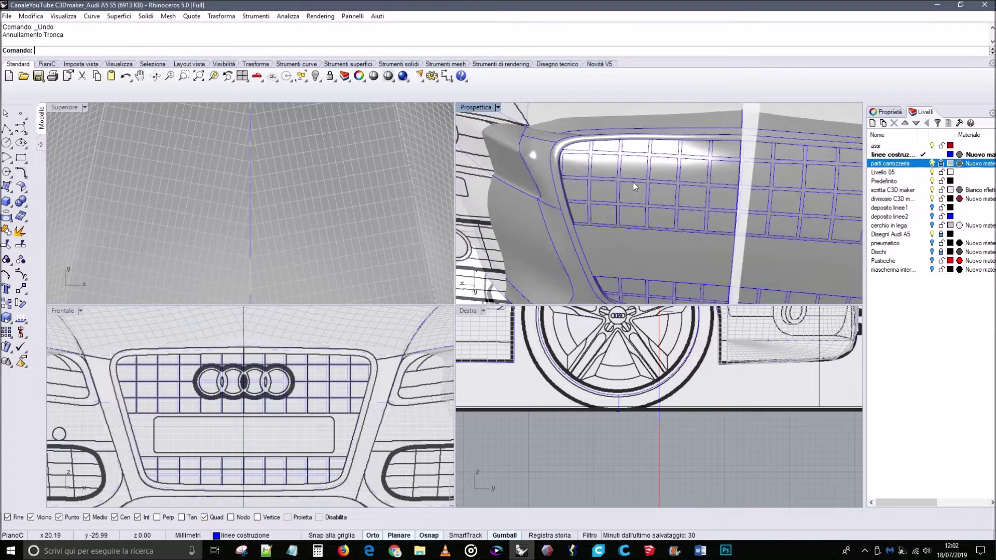
pyautogui.scroll(-2, 635, 167)
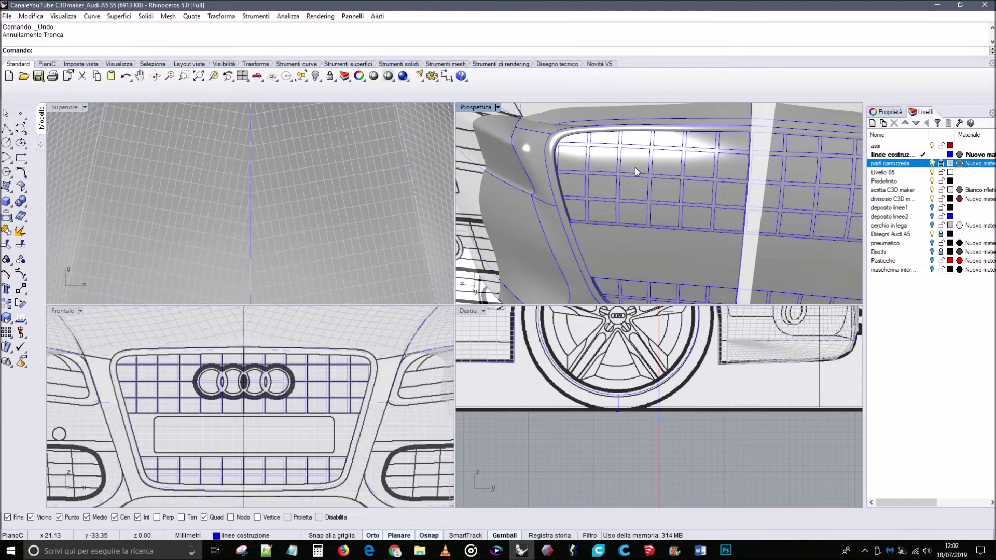
pyautogui.click(689, 176)
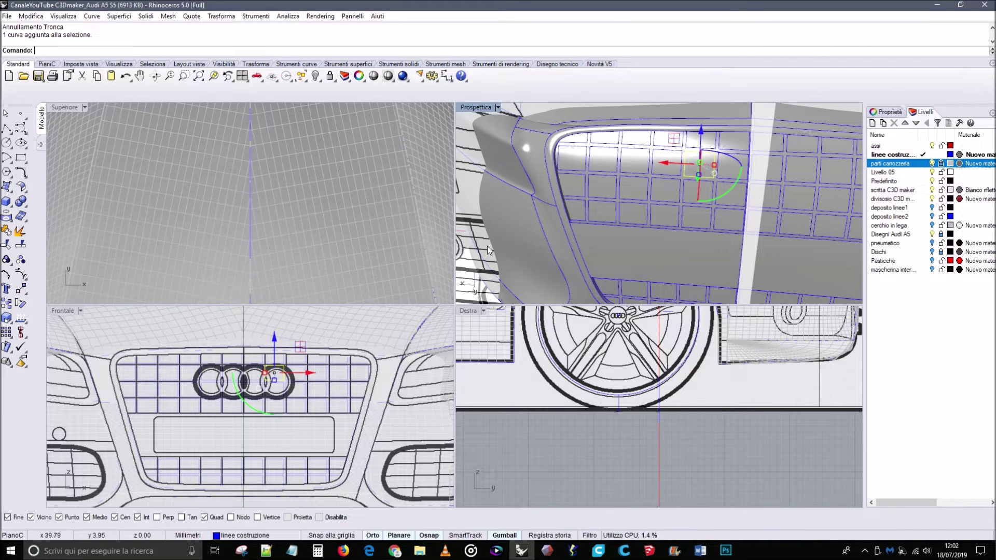
pyautogui.click(626, 477)
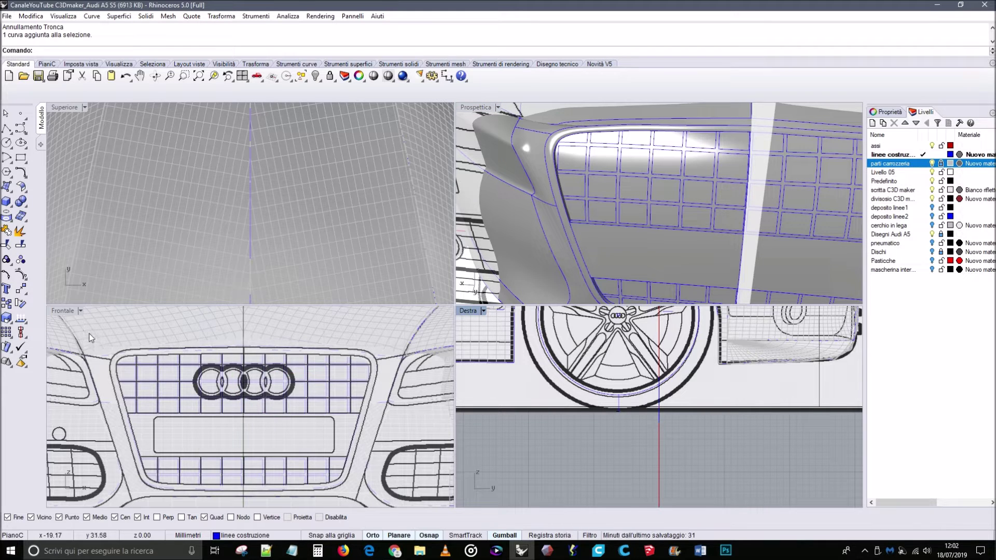
# Window-select the whole grille grid in the front view and remove the border curves around the grille areas from the selection.
pyautogui.moveTo(89, 334); pyautogui.dragTo(377, 496)
pyautogui.moveTo(623, 170); pyautogui.dragTo(598, 216, button='right')
pyautogui.keyDown('ctrl'); pyautogui.click(594, 222); pyautogui.keyUp('ctrl')
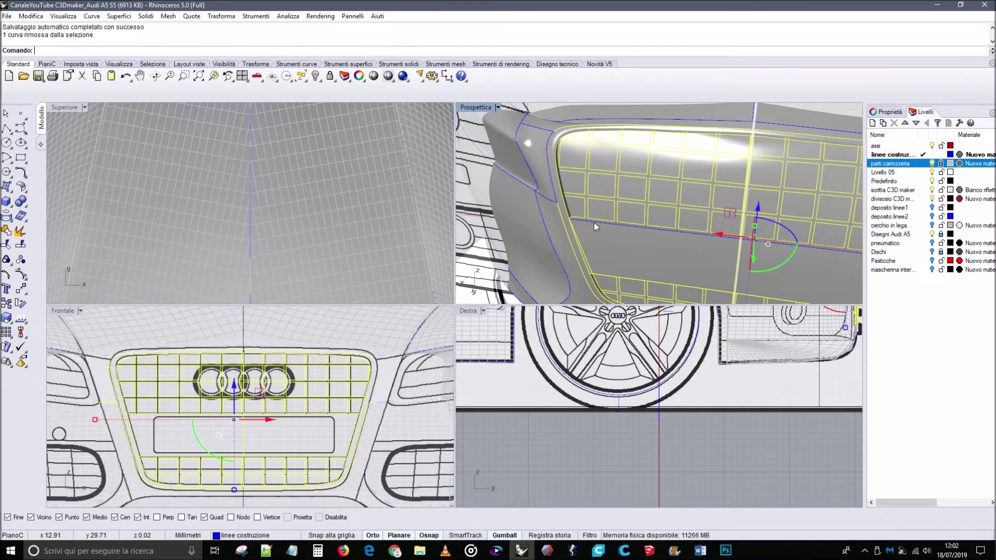
pyautogui.keyDown('ctrl'); pyautogui.click(574, 234); pyautogui.keyUp('ctrl')
pyautogui.keyDown('ctrl'); pyautogui.click(568, 235); pyautogui.keyUp('ctrl')
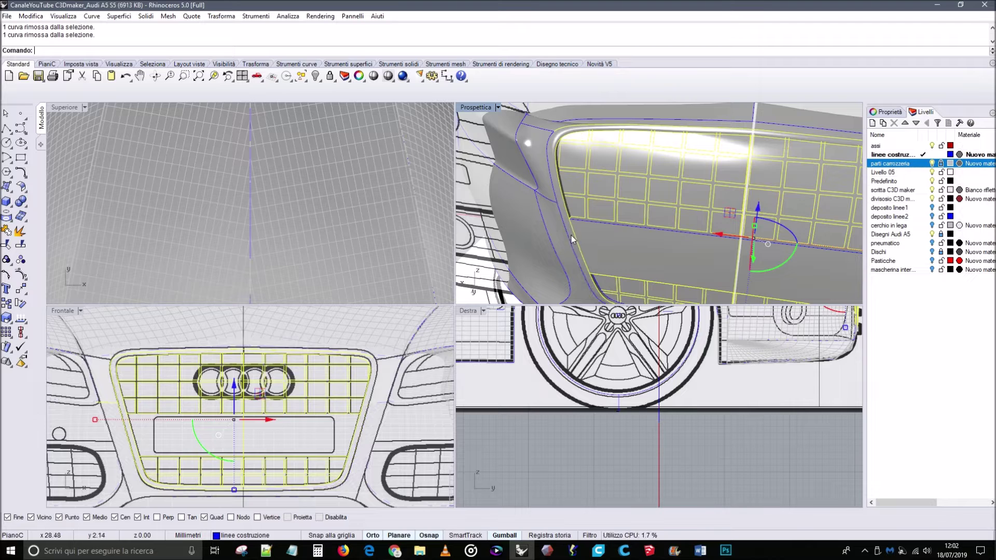
pyautogui.keyDown('ctrl'); pyautogui.click(575, 234); pyautogui.keyUp('ctrl')
pyautogui.keyDown('ctrl'); pyautogui.click(565, 129); pyautogui.keyUp('ctrl')
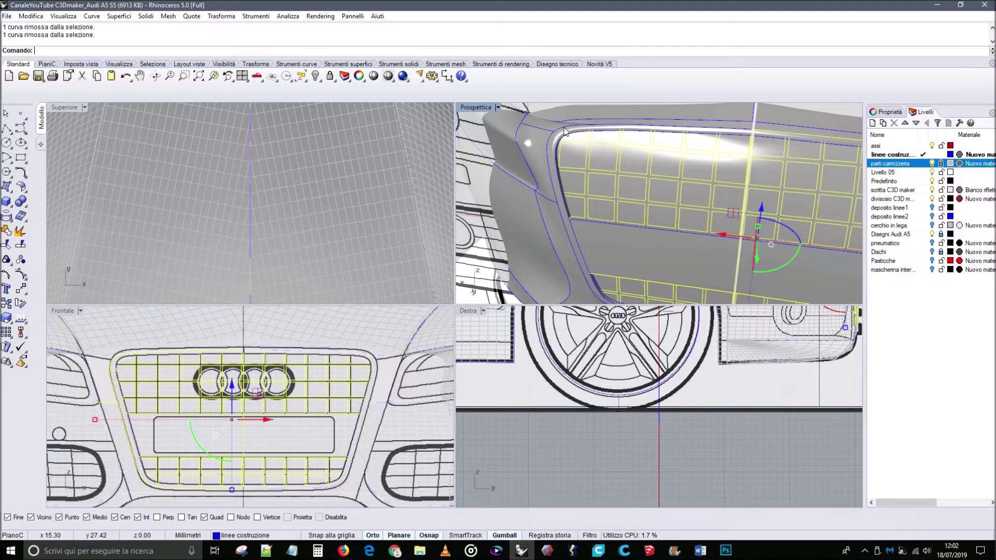
pyautogui.moveTo(798, 135); pyautogui.dragTo(771, 239, button='right')
pyautogui.keyDown('ctrl'); pyautogui.click(773, 243); pyautogui.keyUp('ctrl')
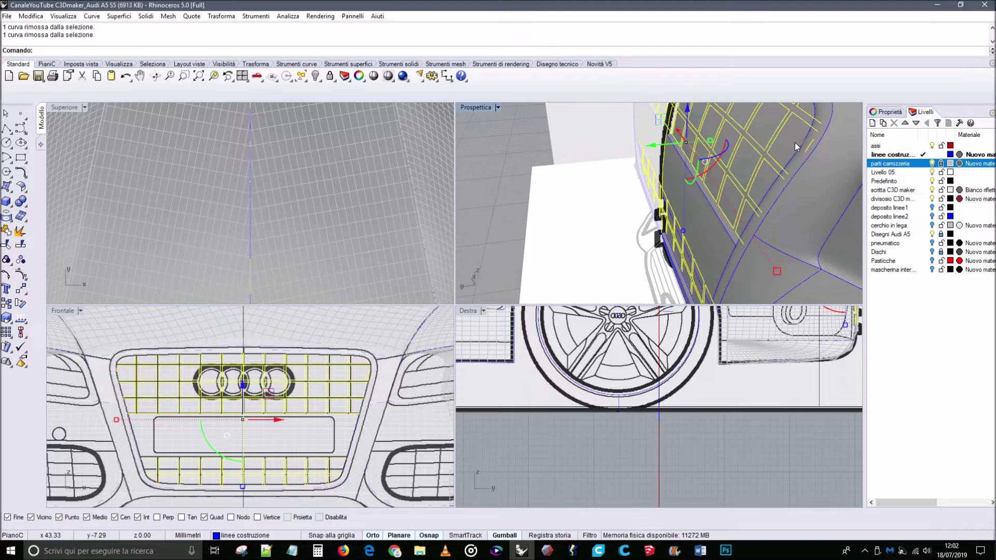
# Inspect the selected grid rectangles from several angles to verify that only the grille cells are included.
pyautogui.scroll(-3, 805, 149)
pyautogui.moveTo(690, 148); pyautogui.dragTo(817, 133, button='right')
pyautogui.scroll(-4, 681, 151)
pyautogui.moveTo(606, 141); pyautogui.dragTo(630, 122, button='right')
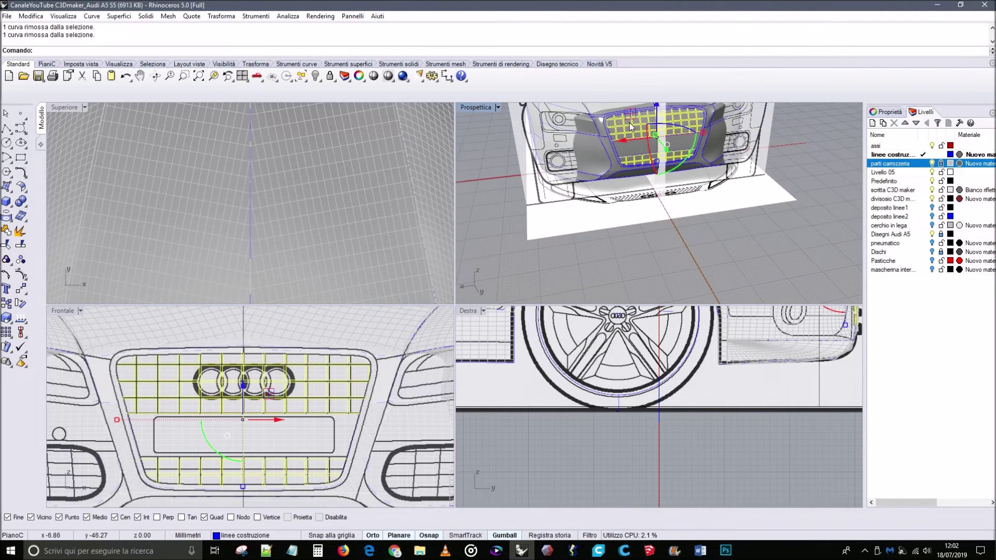
pyautogui.scroll(8, 617, 123)
pyautogui.scroll(-4, 590, 198)
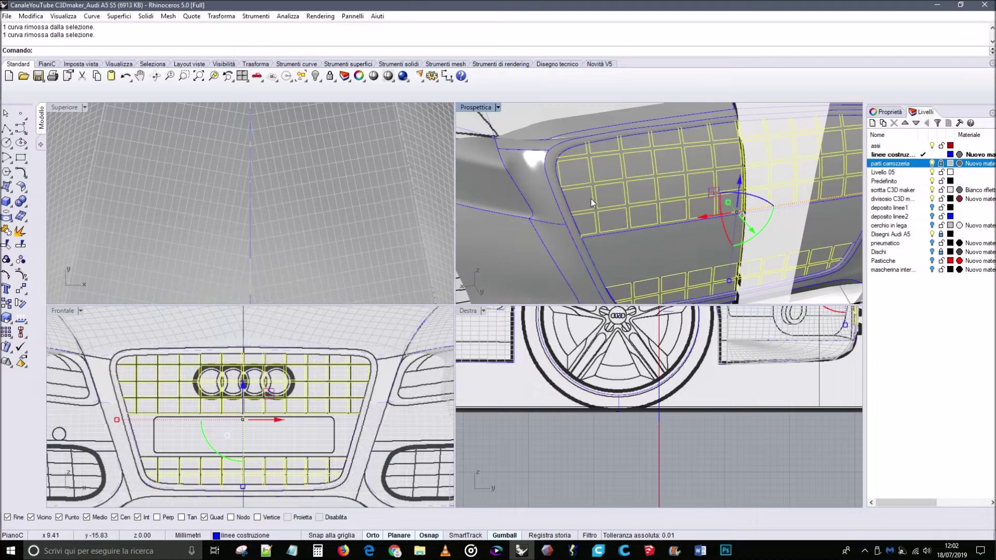
pyautogui.moveTo(682, 257); pyautogui.dragTo(554, 167, button='right')
pyautogui.scroll(-3, 803, 210)
pyautogui.moveTo(808, 195); pyautogui.dragTo(798, 215, button='right')
pyautogui.moveTo(788, 201); pyautogui.dragTo(820, 206, button='right')
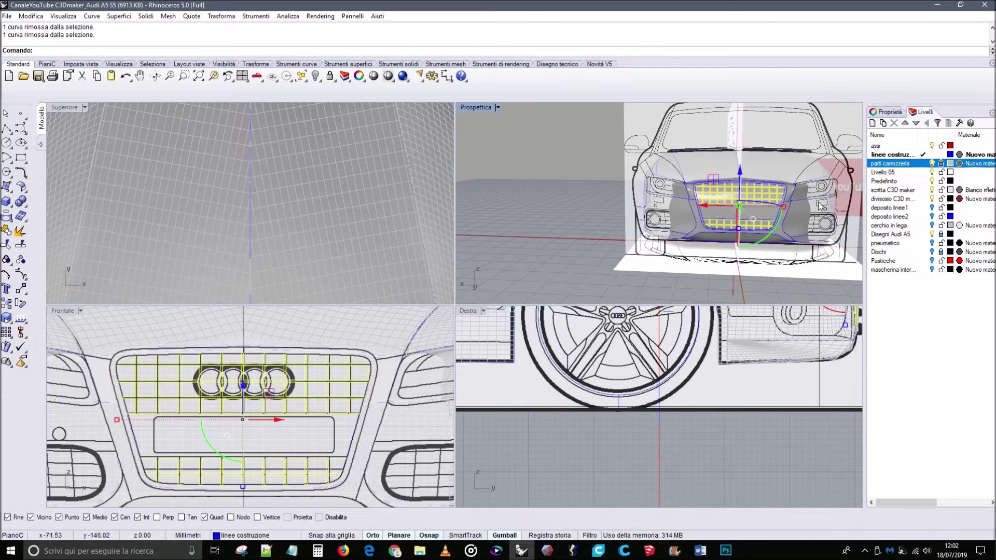
# Start Trim with the selected grid rectangles as cutters, unlock the "parti carrozzeria" layer, and trim out the first cell at the upper grille's corner.
pyautogui.click(7, 244)
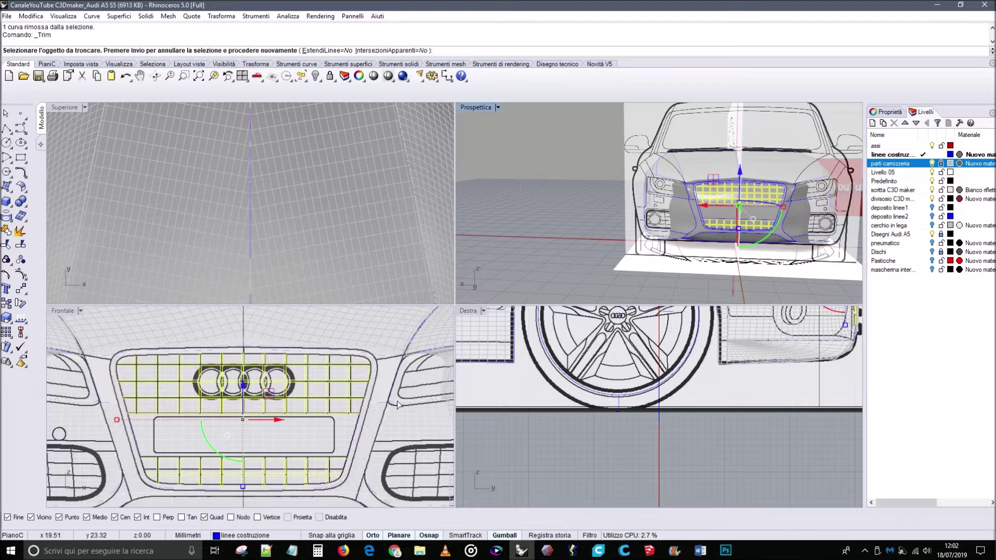
pyautogui.scroll(4, 321, 384)
pyautogui.scroll(-1, 409, 332)
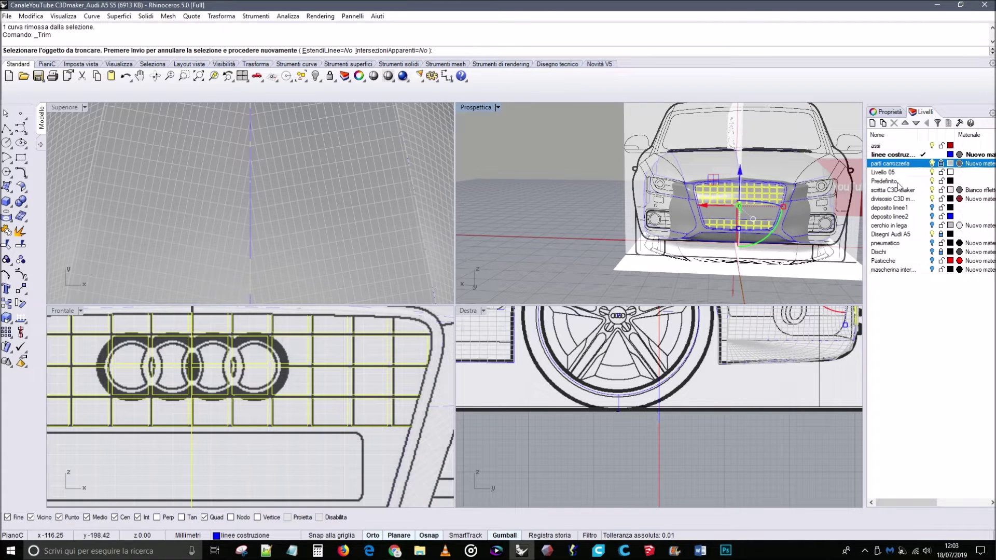
pyautogui.click(940, 164)
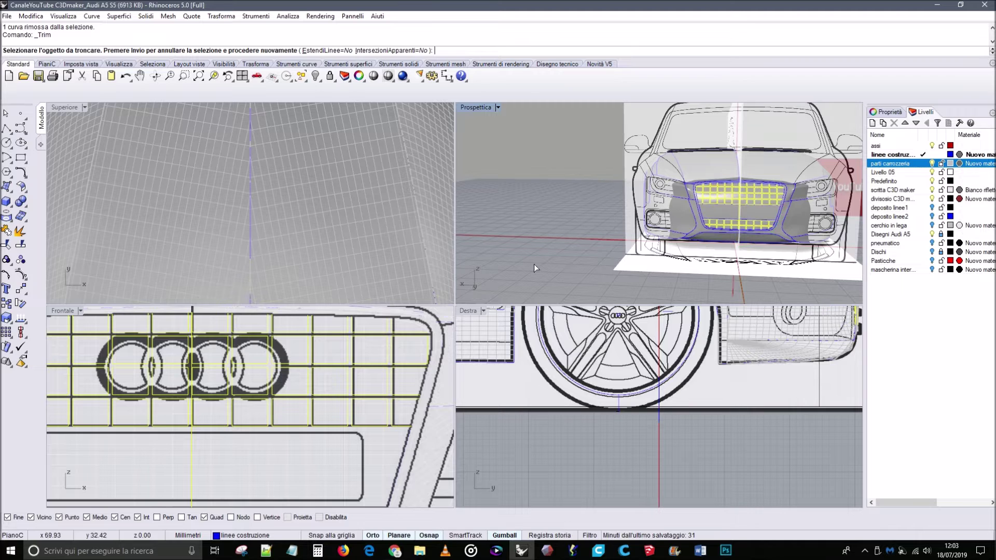
pyautogui.click(403, 343)
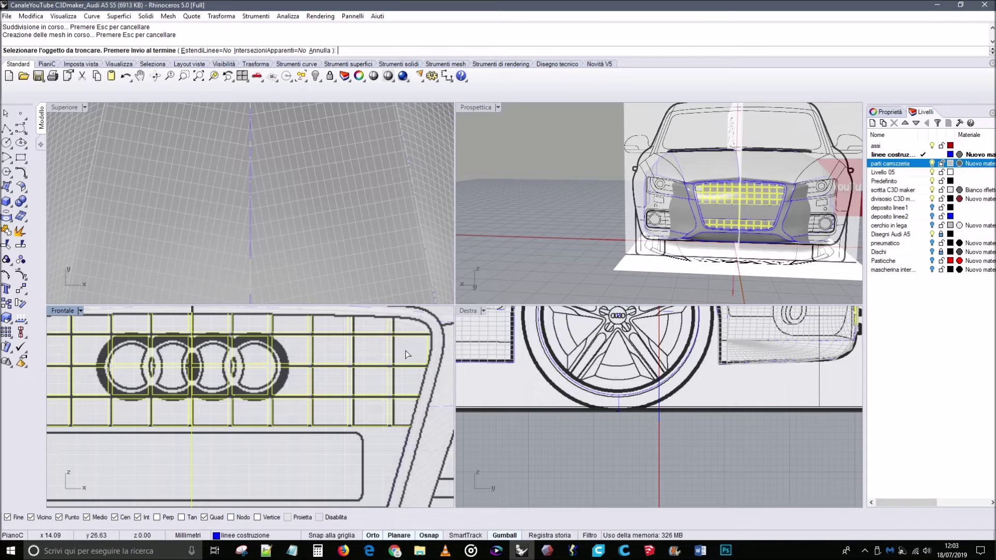
# Trim away the surface inside the remaining grid cells of the upper grille's two top rows, across its full width.
pyautogui.scroll(6, 784, 196)
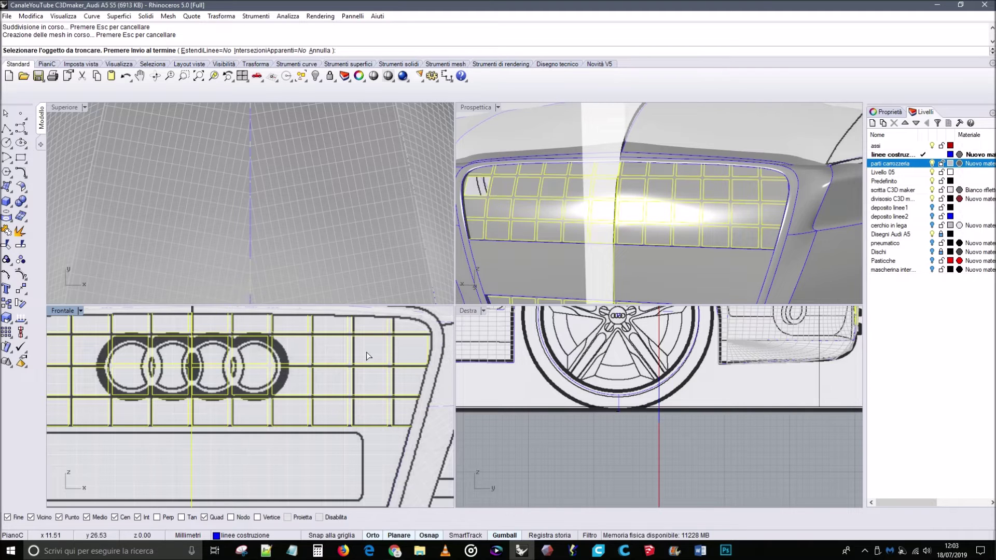
pyautogui.click(488, 175)
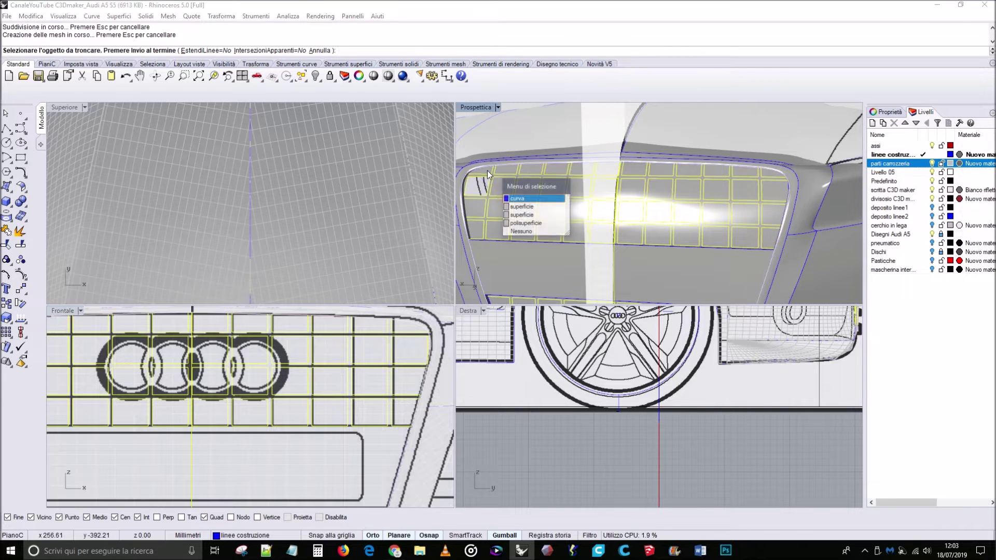
pyautogui.click(525, 207)
pyautogui.scroll(1, 497, 167)
pyautogui.moveTo(493, 167); pyautogui.dragTo(566, 199, button='right')
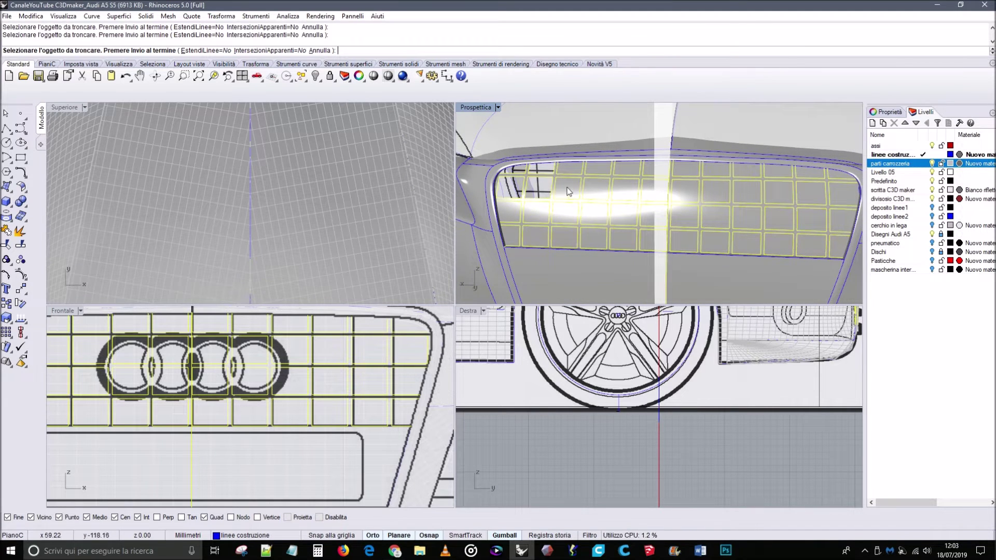
pyautogui.click(573, 166)
pyautogui.click(610, 202)
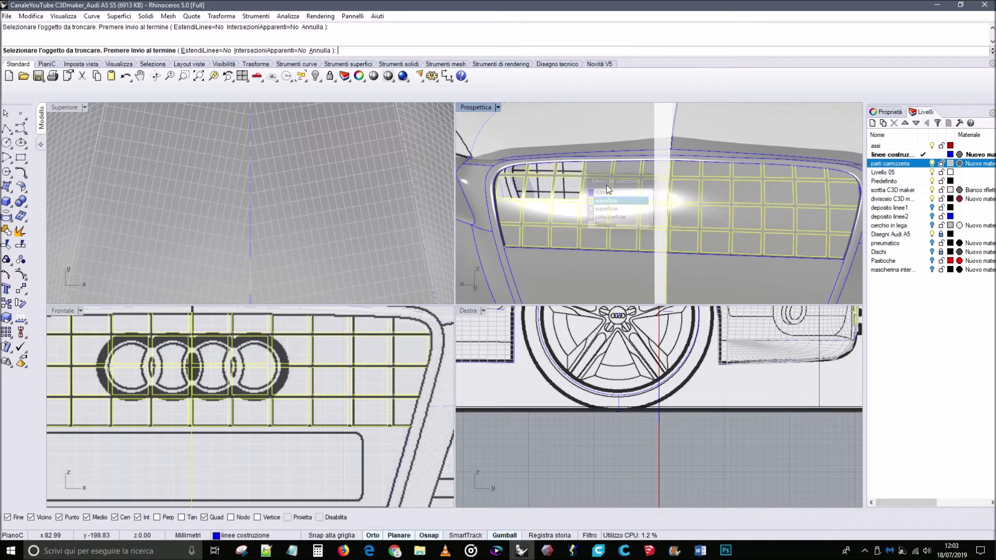
pyautogui.click(628, 168)
pyautogui.click(651, 167)
pyautogui.click(651, 188)
pyautogui.click(690, 180)
pyautogui.click(688, 171)
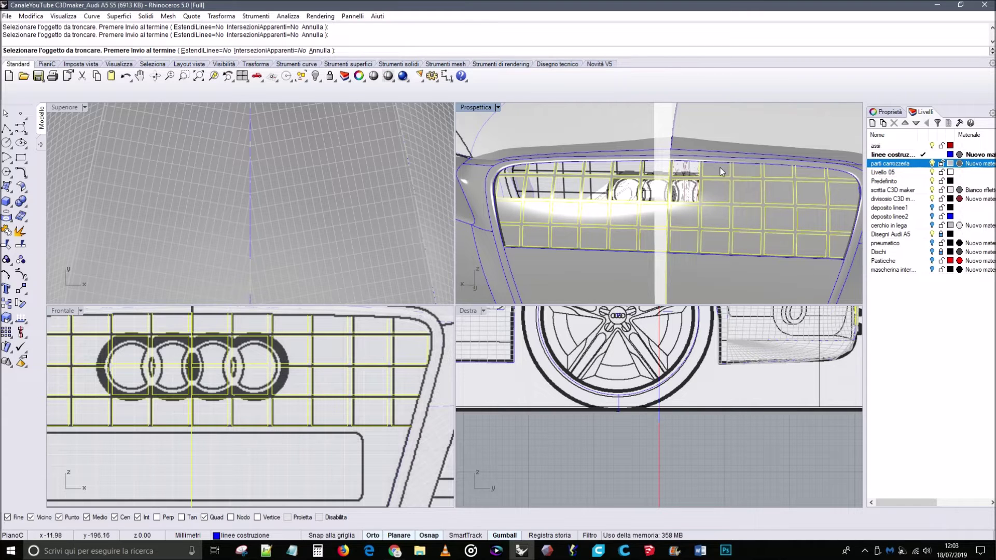
pyautogui.click(720, 187)
pyautogui.click(745, 187)
pyautogui.click(745, 171)
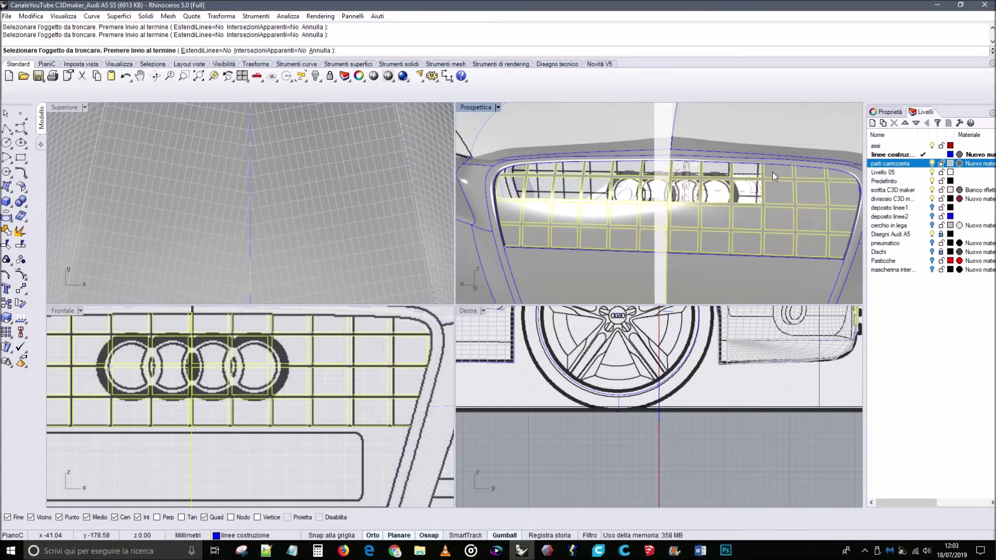
pyautogui.click(773, 172)
pyautogui.click(781, 195)
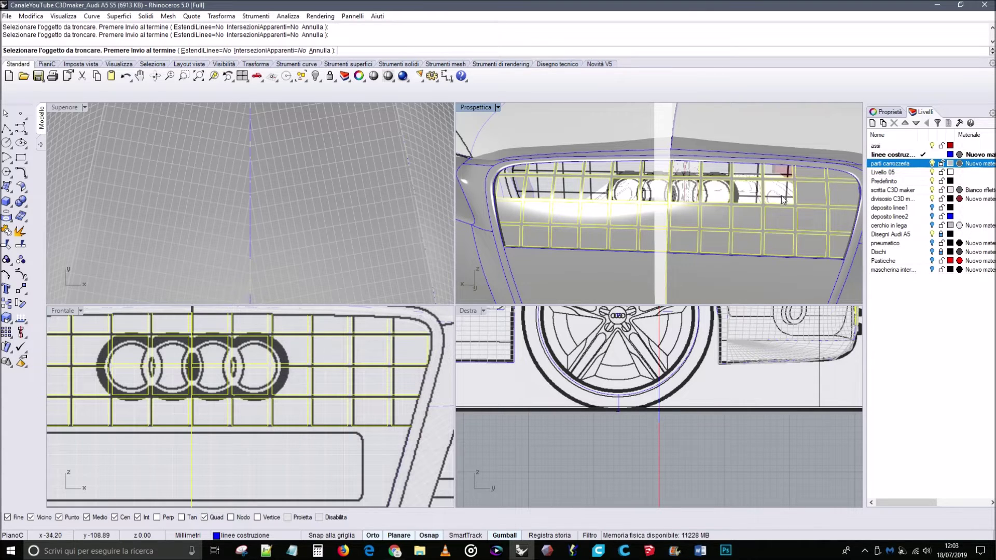
pyautogui.click(840, 179)
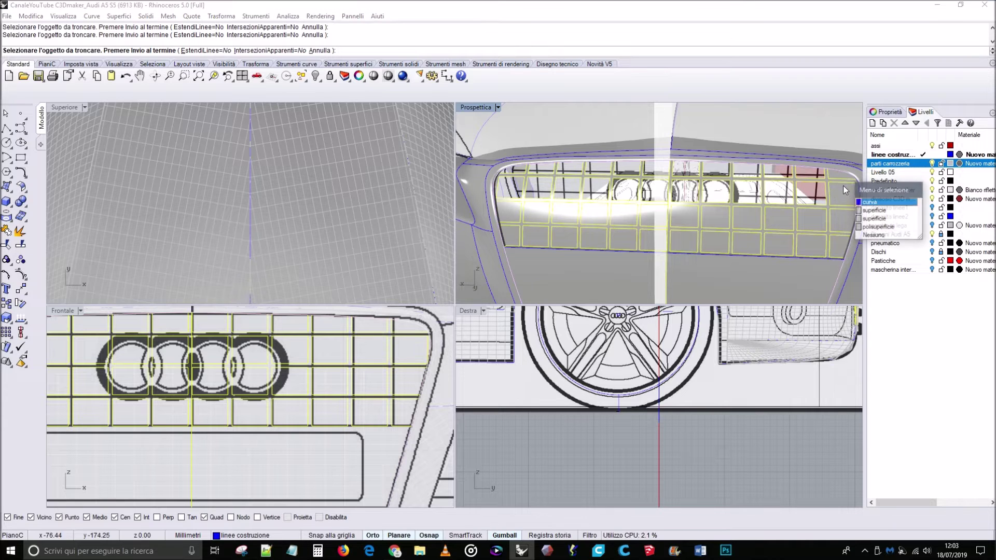
pyautogui.click(863, 211)
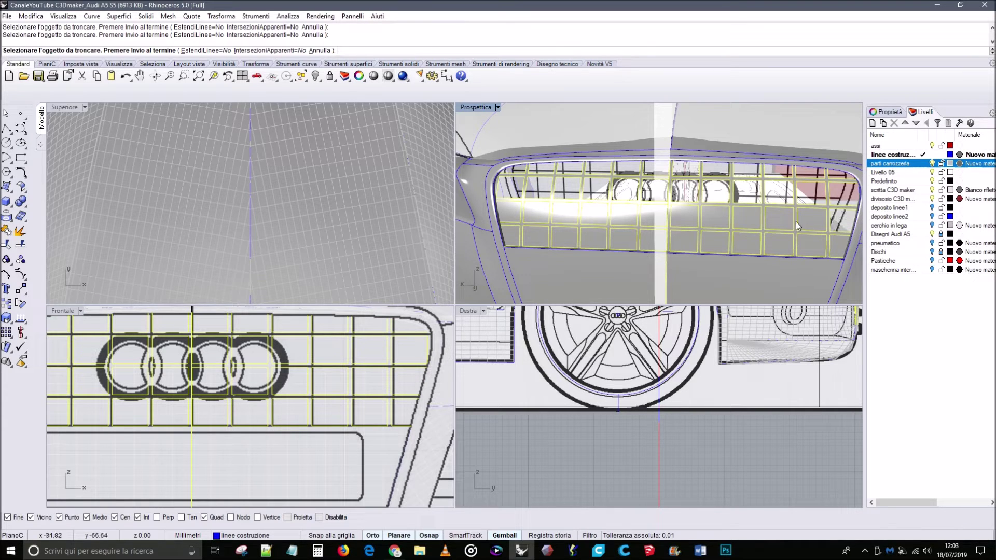
# Trim away the surface inside the cells of the upper grille's two lower rows, leaving only the thin bars.
pyautogui.click(715, 219)
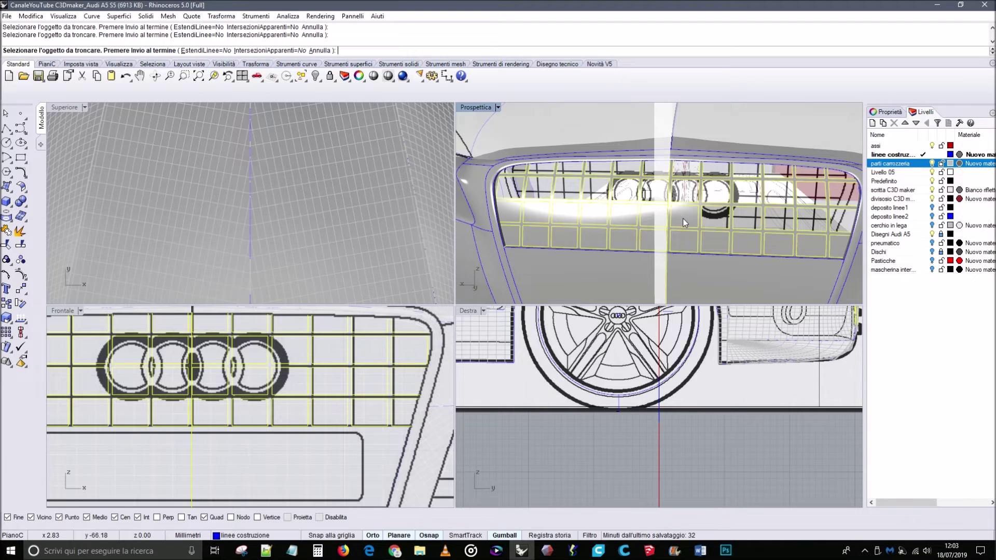
pyautogui.click(688, 243)
pyautogui.click(716, 241)
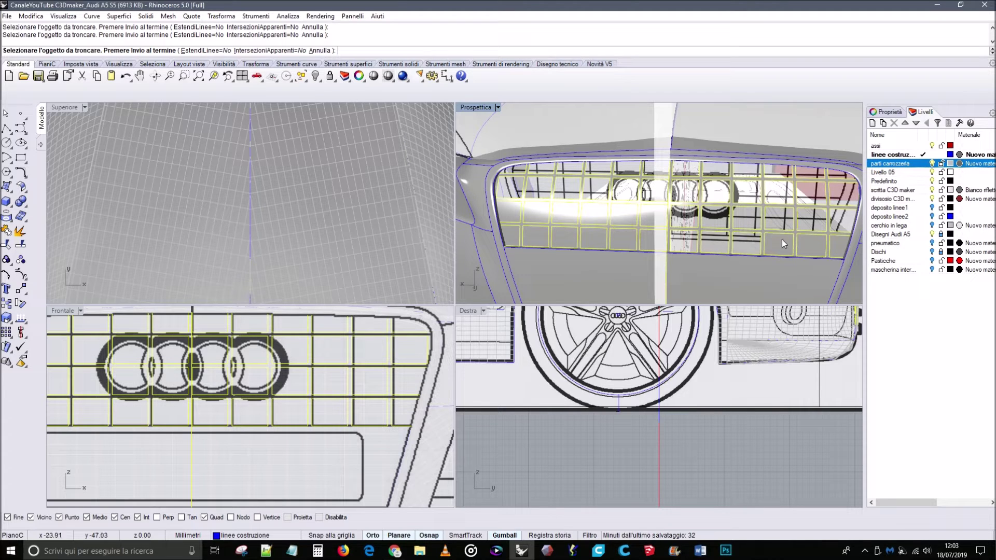
pyautogui.click(818, 247)
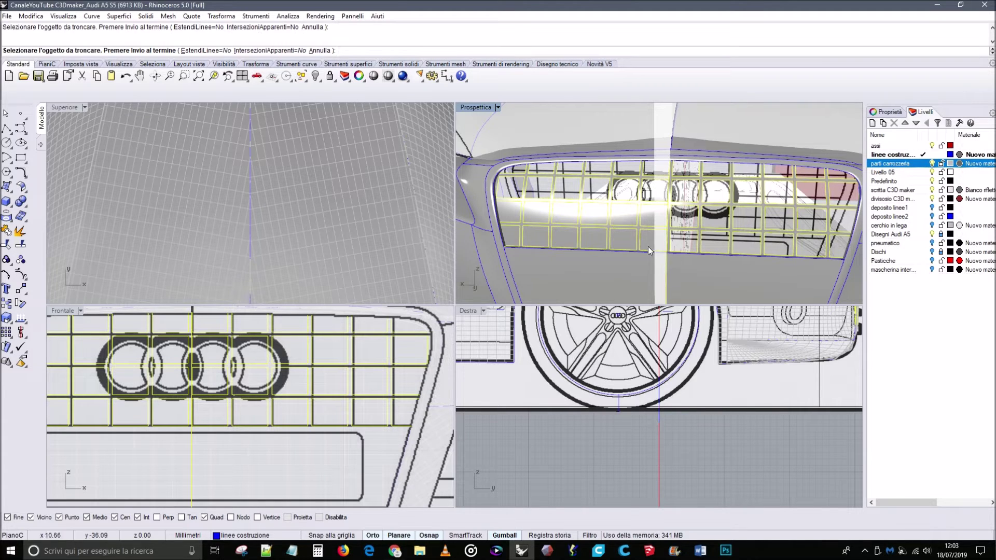
pyautogui.click(652, 224)
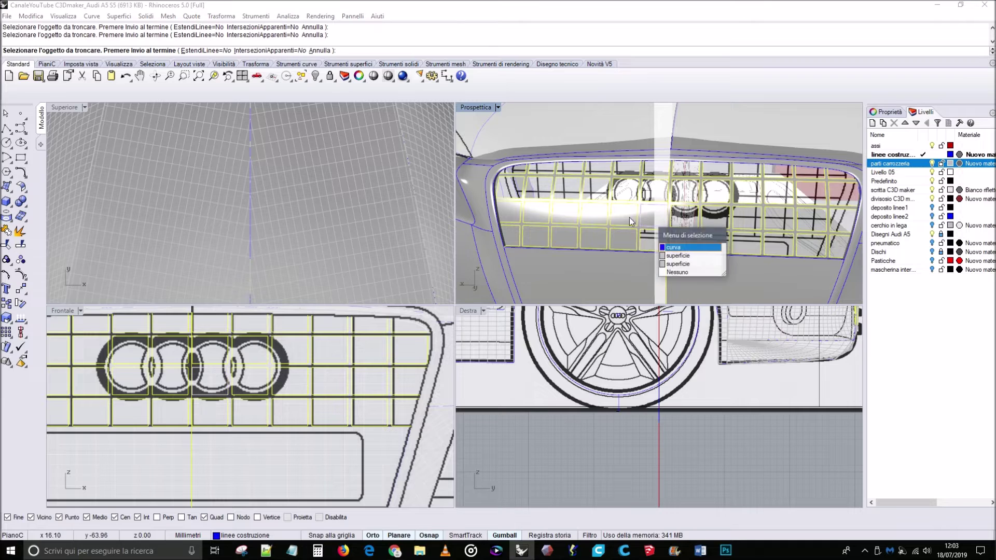
pyautogui.click(680, 256)
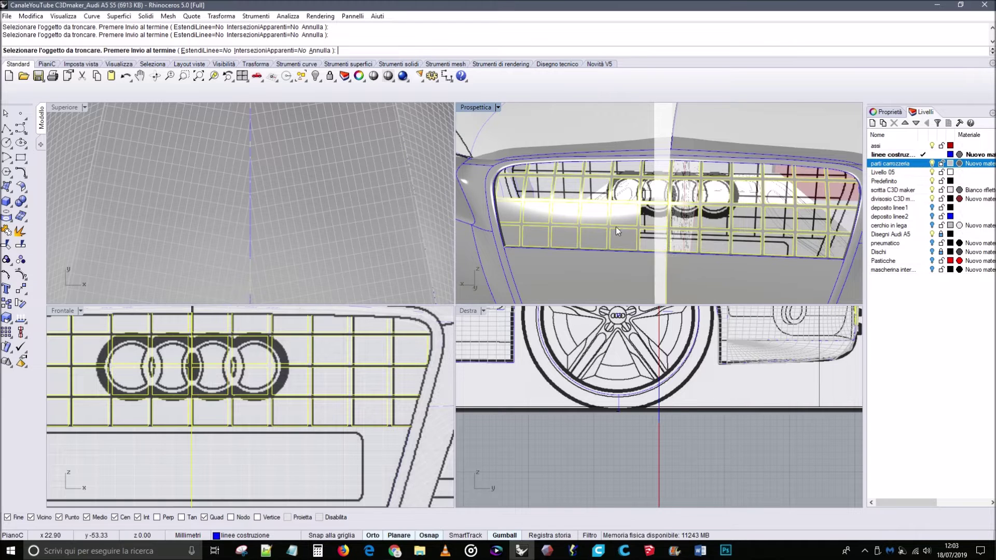
pyautogui.click(574, 236)
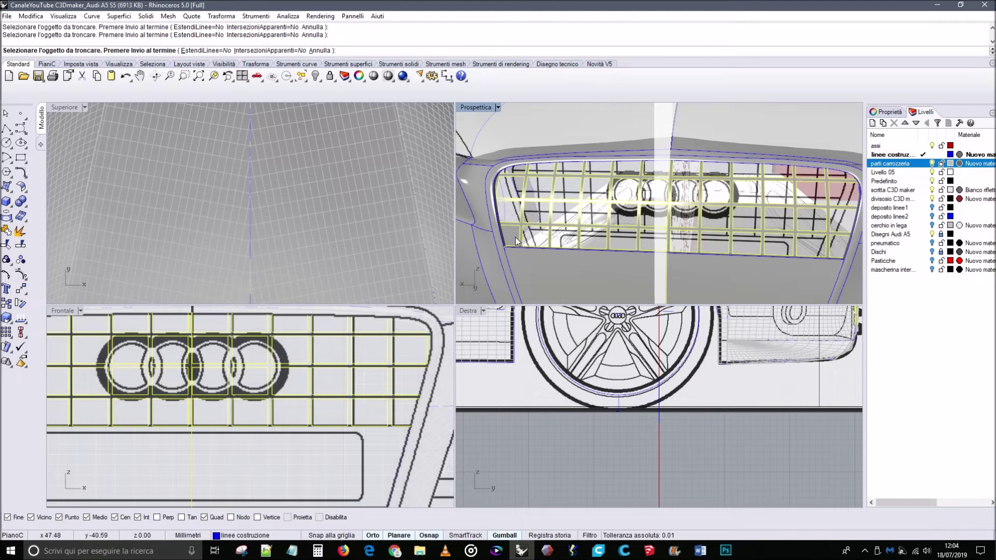
# Trim away the surface inside all grid cells of the lower grille below the plain centre band, and finish the trim.
pyautogui.scroll(-5, 590, 235)
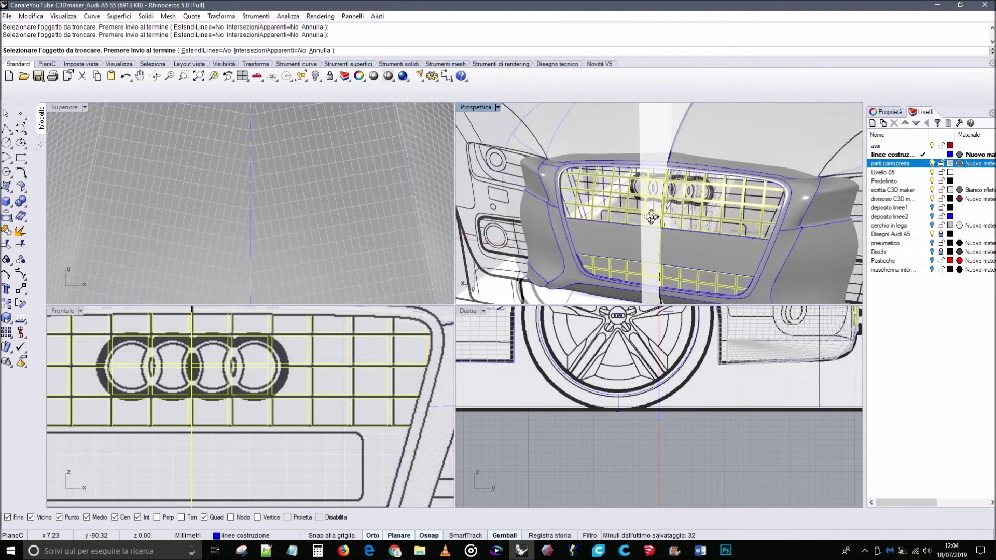
pyautogui.moveTo(671, 243); pyautogui.dragTo(709, 215, button='right')
pyautogui.scroll(2, 700, 248)
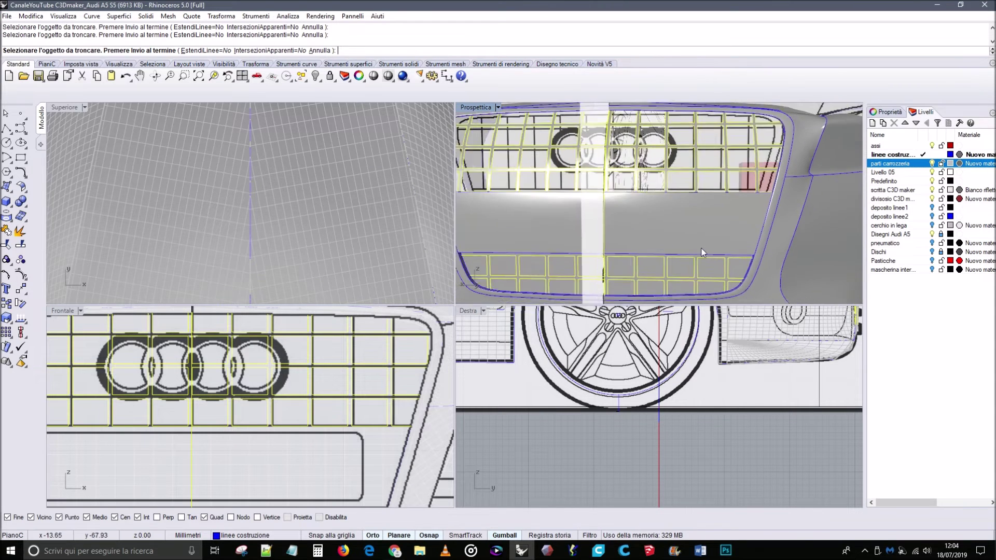
pyautogui.click(686, 263)
pyautogui.click(704, 267)
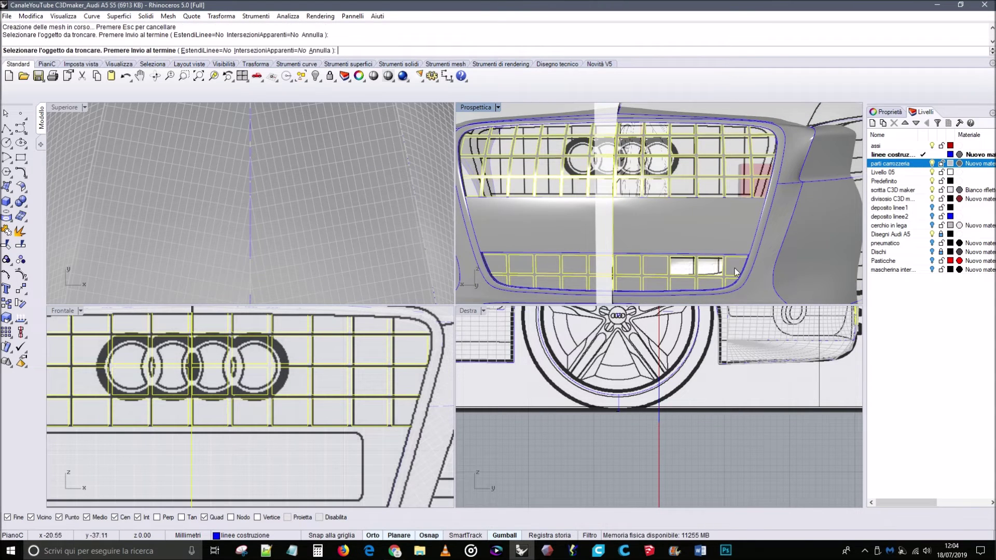
pyautogui.click(731, 285)
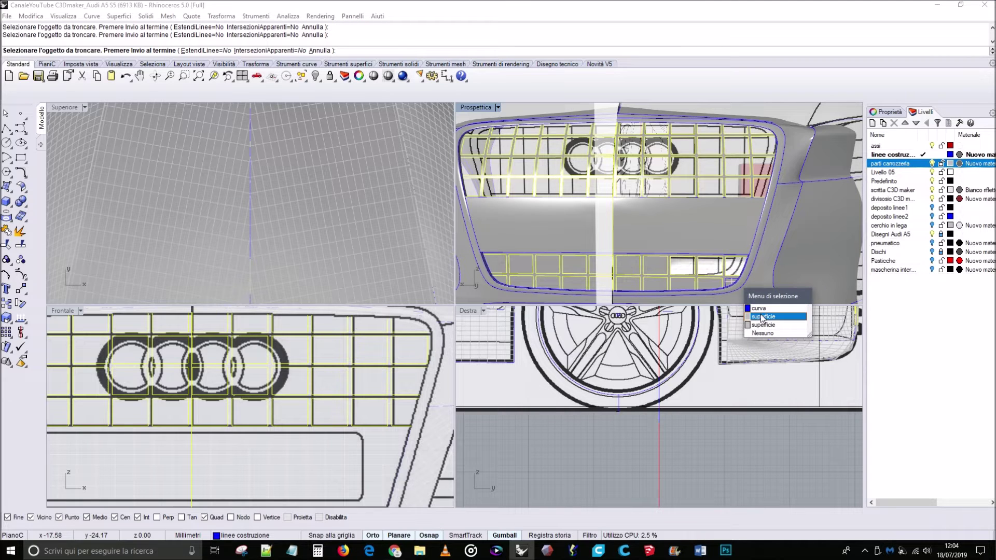
pyautogui.click(763, 317)
pyautogui.click(703, 286)
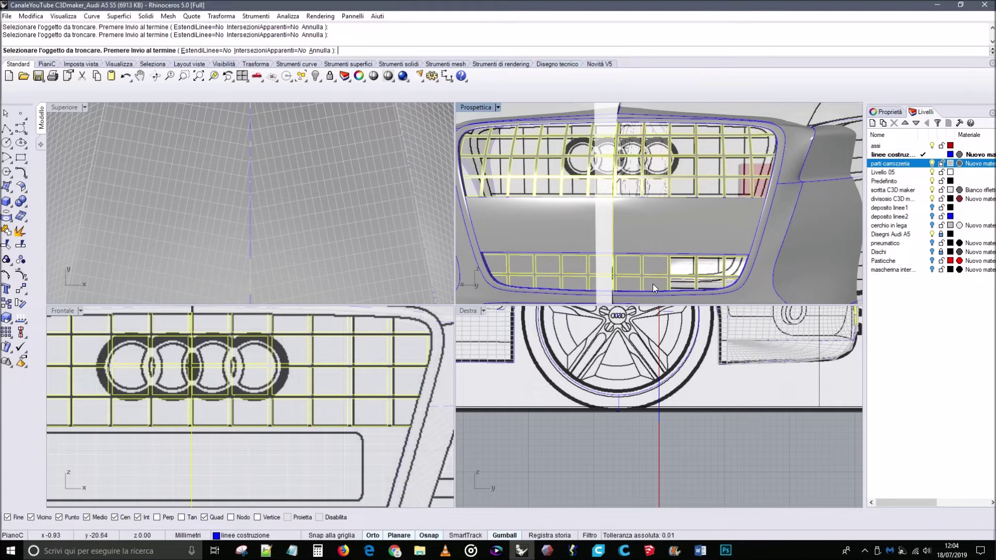
pyautogui.click(627, 280)
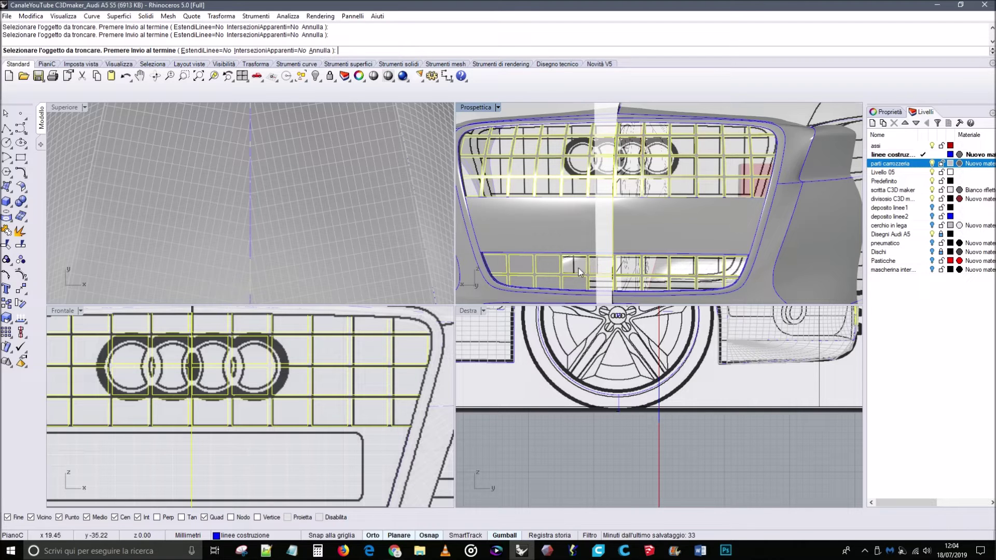
pyautogui.click(551, 265)
pyautogui.click(527, 265)
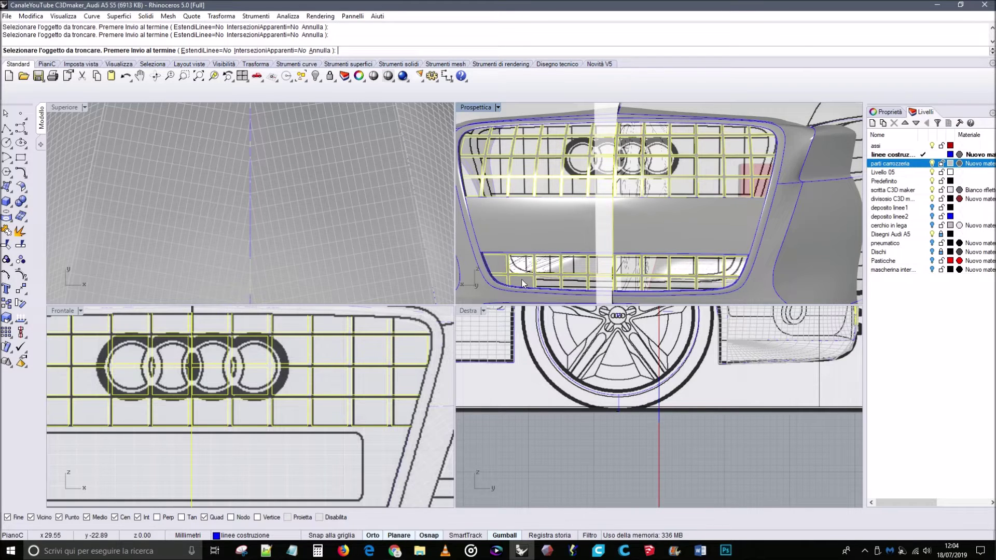
pyautogui.click(522, 281)
pyautogui.click(554, 315)
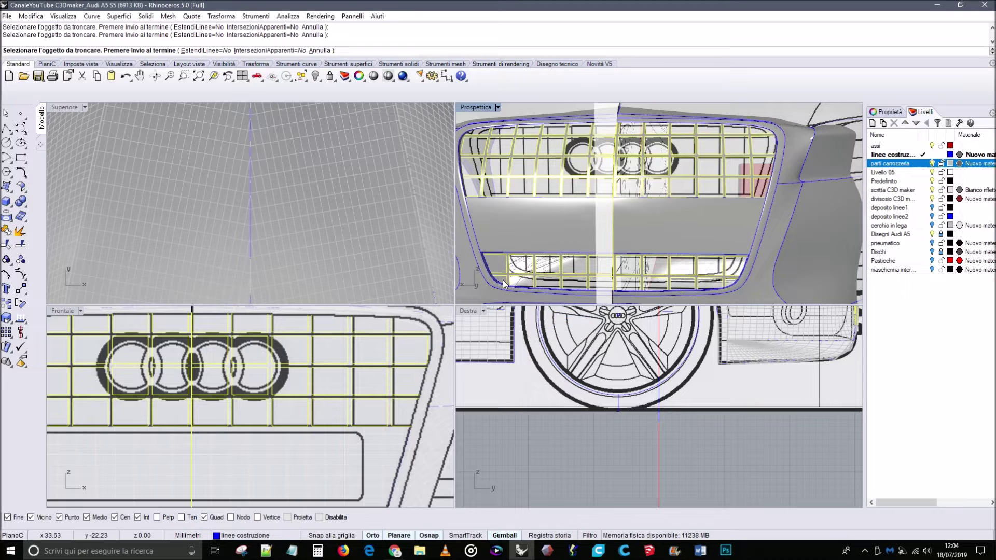
pyautogui.click(503, 284)
pyautogui.click(533, 315)
pyautogui.click(498, 263)
pyautogui.scroll(-3, 609, 221)
pyautogui.moveTo(609, 221); pyautogui.dragTo(660, 178, button='right')
pyautogui.scroll(-8, 636, 175)
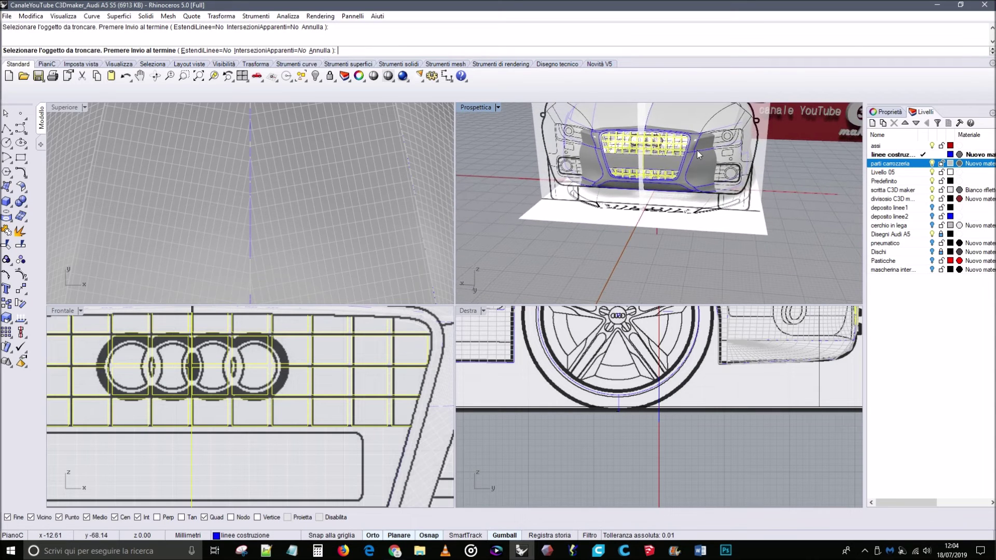
pyautogui.rightClick(695, 150)
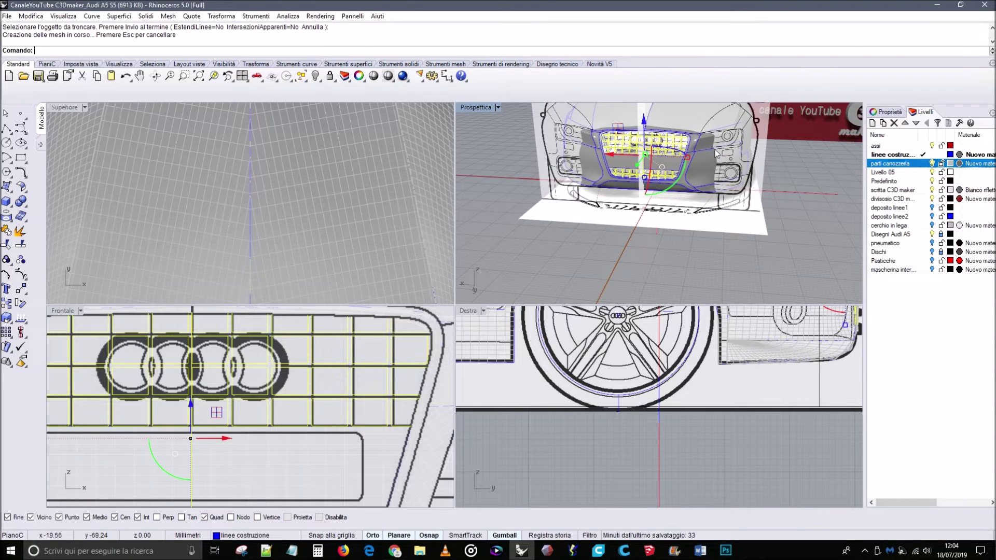
# Clear the grid selection and turn on the "mascherina interna front" layer with the black inner surfaces.
pyautogui.click(808, 157)
pyautogui.moveTo(769, 151); pyautogui.dragTo(738, 149, button='right')
pyautogui.scroll(5, 739, 149)
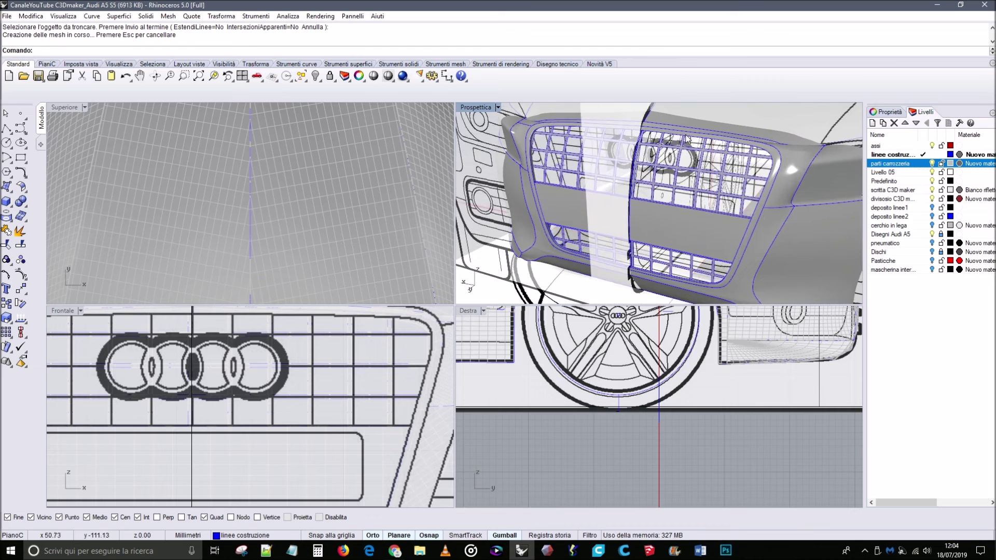
pyautogui.moveTo(685, 142); pyautogui.dragTo(846, 190, button='right')
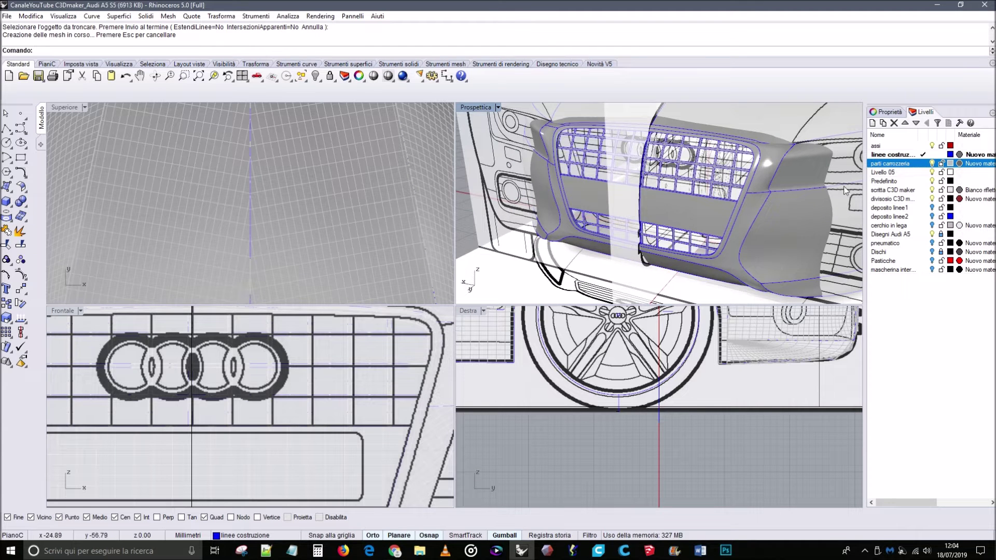
pyautogui.click(932, 270)
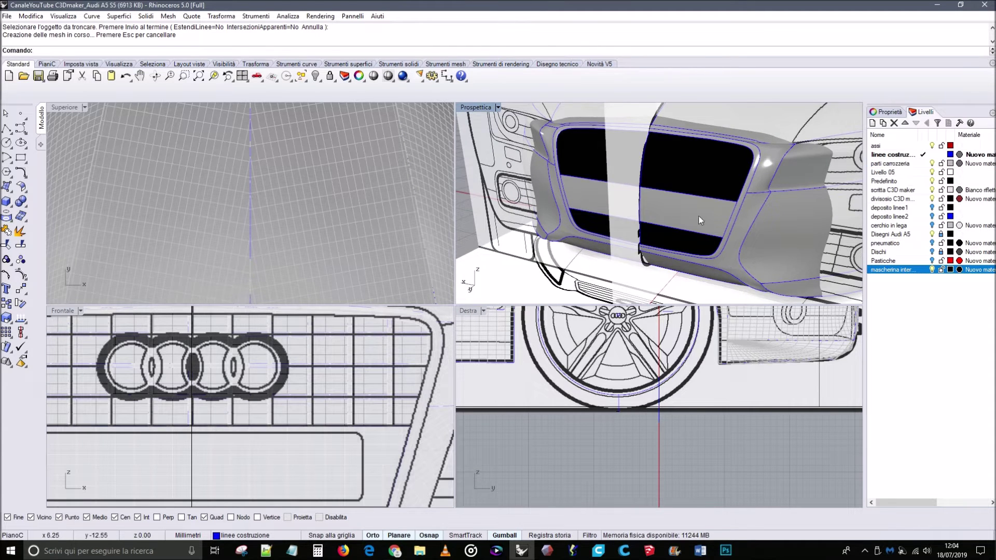
# Select the black inner surfaces behind both grille areas, move them slightly back into the car with the gumball, and clear the selection.
pyautogui.scroll(-5, 698, 221)
pyautogui.moveTo(686, 183)
pyautogui.mouseDown(button='right')
pyautogui.moveTo(630, 182)
pyautogui.moveTo(676, 179)
pyautogui.mouseUp(button='right')
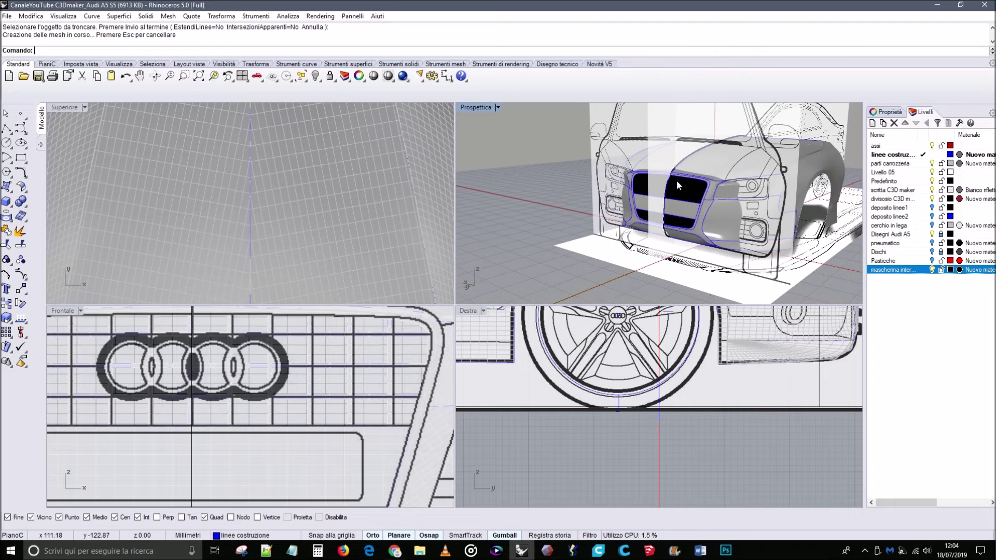
pyautogui.scroll(3, 680, 184)
pyautogui.click(684, 187)
pyautogui.click(718, 232)
pyautogui.click(674, 240)
pyautogui.click(719, 285)
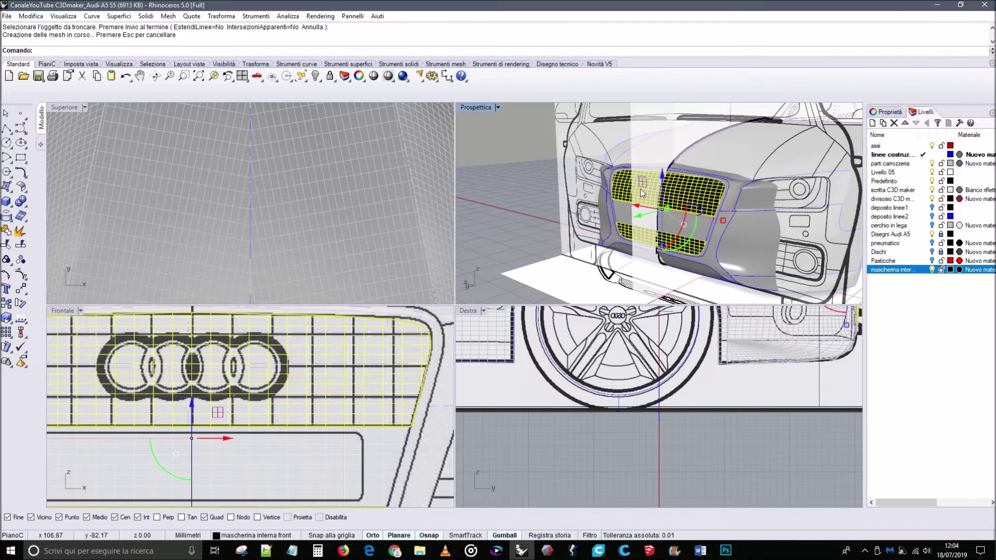
pyautogui.moveTo(639, 215); pyautogui.dragTo(643, 214)
pyautogui.click(512, 158)
pyautogui.moveTo(633, 218); pyautogui.dragTo(664, 189, button='right')
pyautogui.scroll(4, 680, 202)
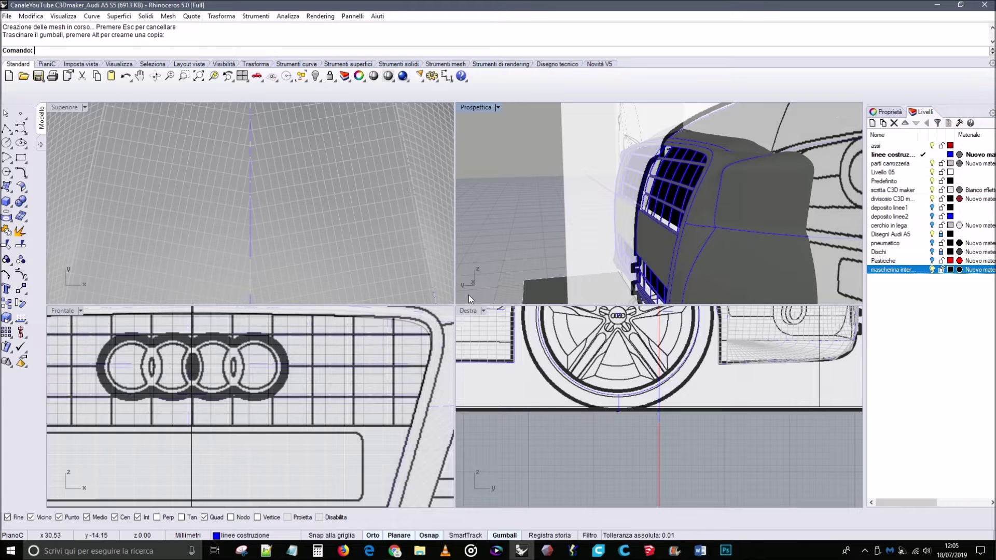
# Try to nudge the black inner surfaces behind both grille areas along the car's length, then undo the move and clear the selection.
pyautogui.moveTo(669, 188); pyautogui.dragTo(677, 189, button='right')
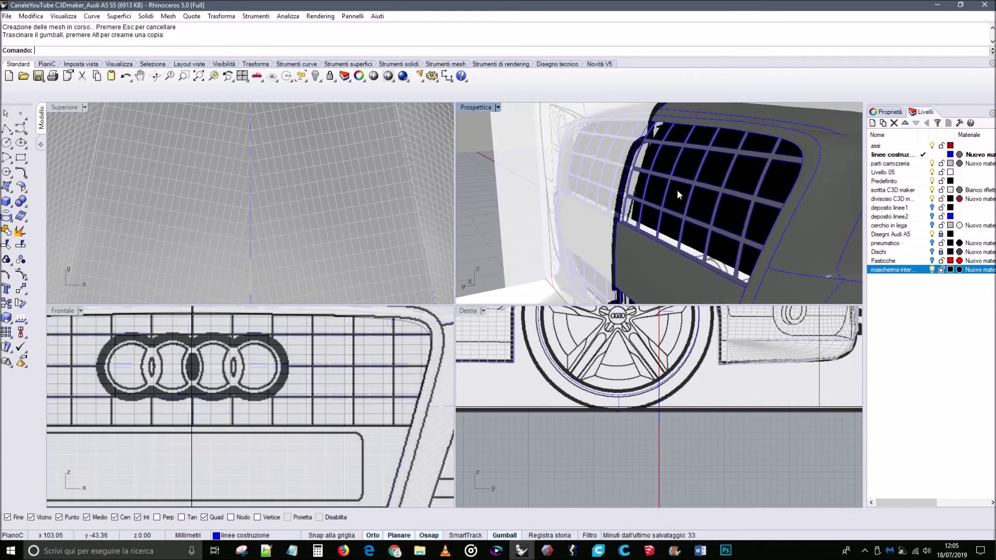
pyautogui.click(677, 189)
pyautogui.scroll(-5, 680, 201)
pyautogui.click(677, 265)
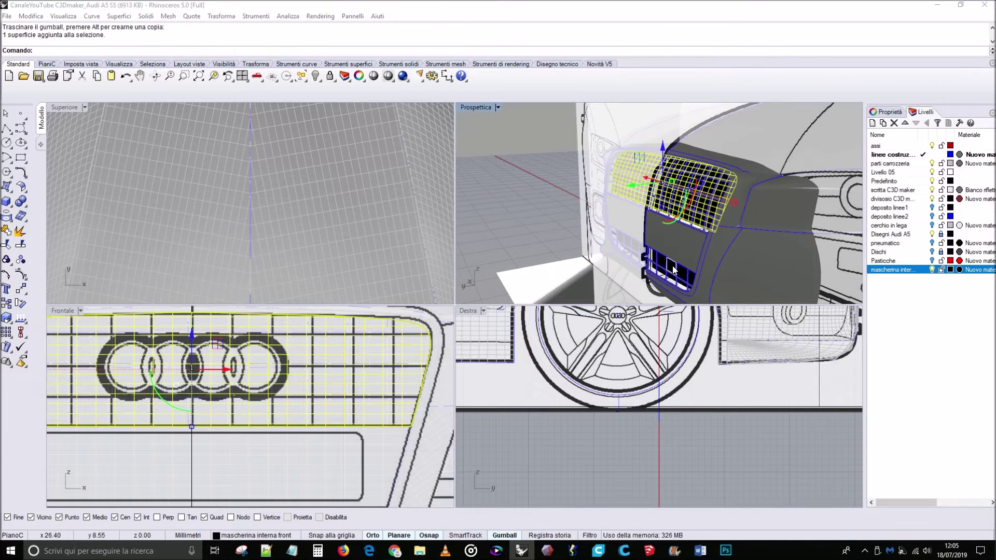
pyautogui.click(712, 310)
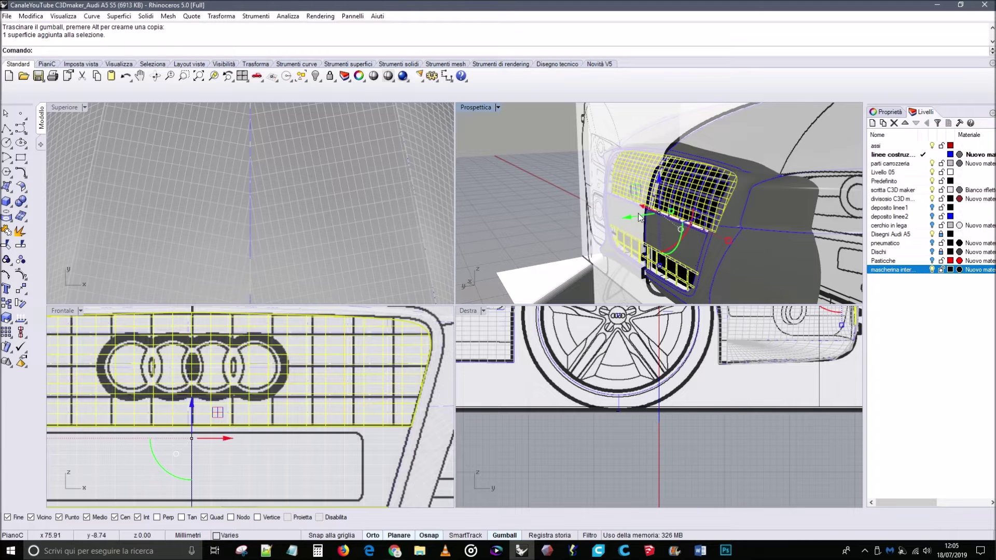
pyautogui.moveTo(633, 216); pyautogui.dragTo(630, 213)
pyautogui.click(529, 172)
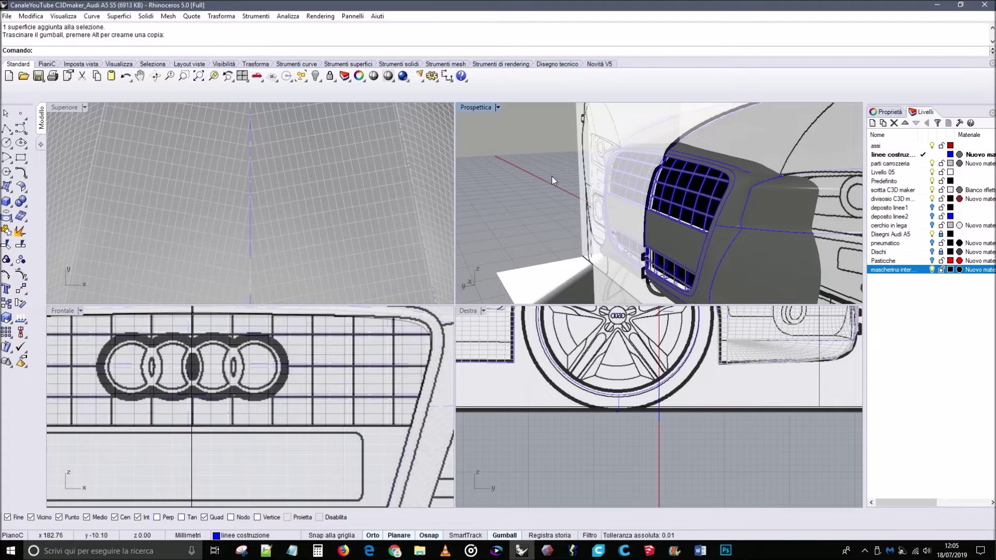
pyautogui.hotkey('ctrl', 'z')
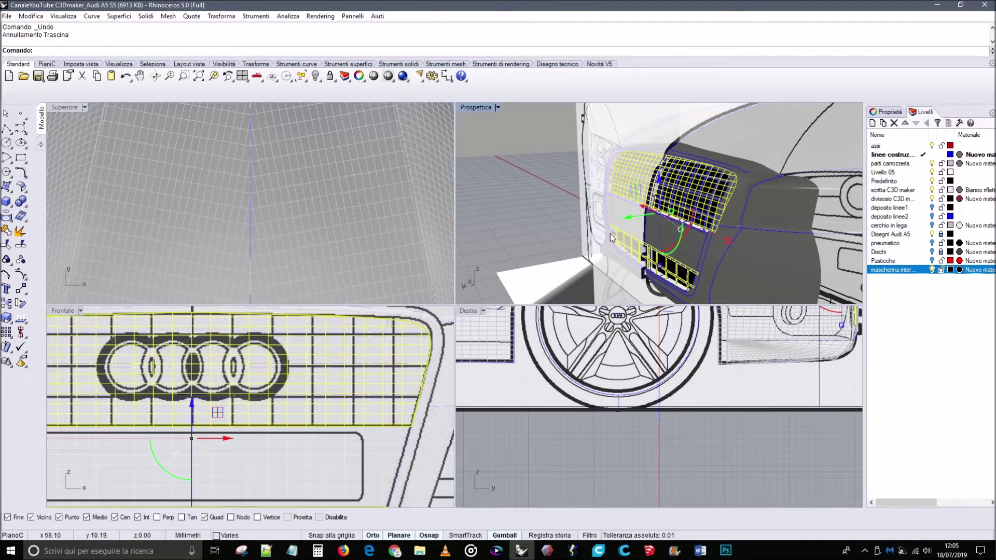
pyautogui.click(556, 173)
# Turn off the "parti carrozzeria" layer and view the remaining grille geometry from the front of the car.
pyautogui.moveTo(637, 223); pyautogui.dragTo(705, 243, button='right')
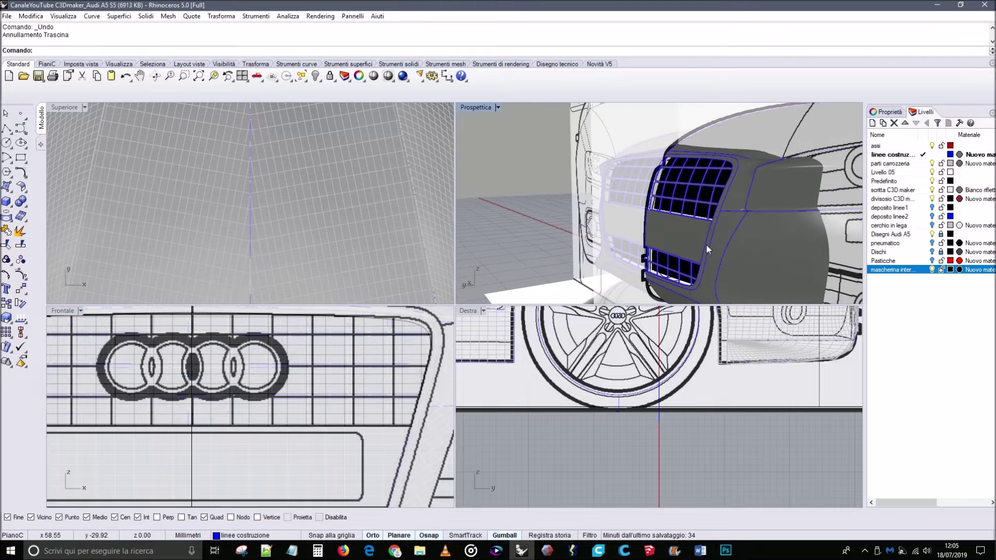
pyautogui.click(933, 165)
pyautogui.moveTo(723, 194); pyautogui.dragTo(592, 234, button='right')
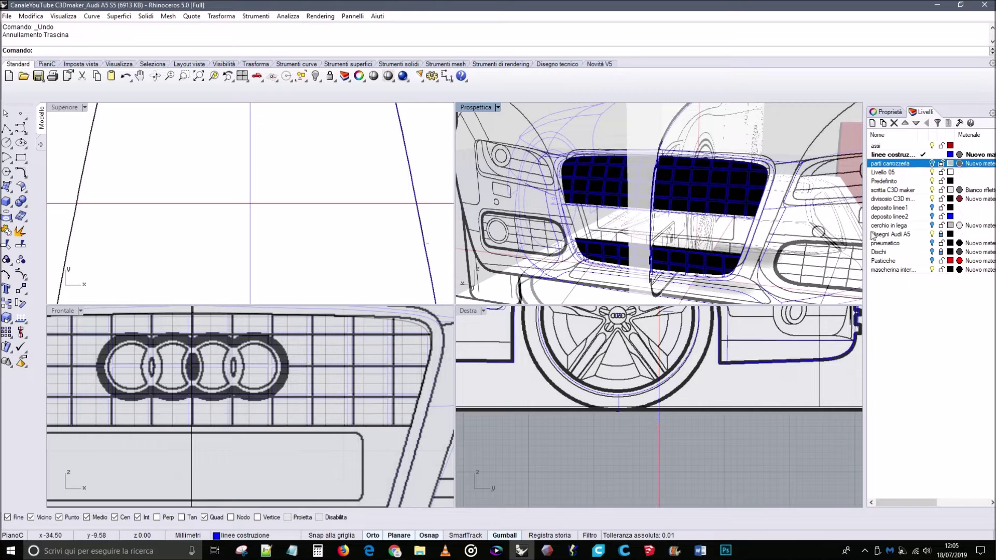
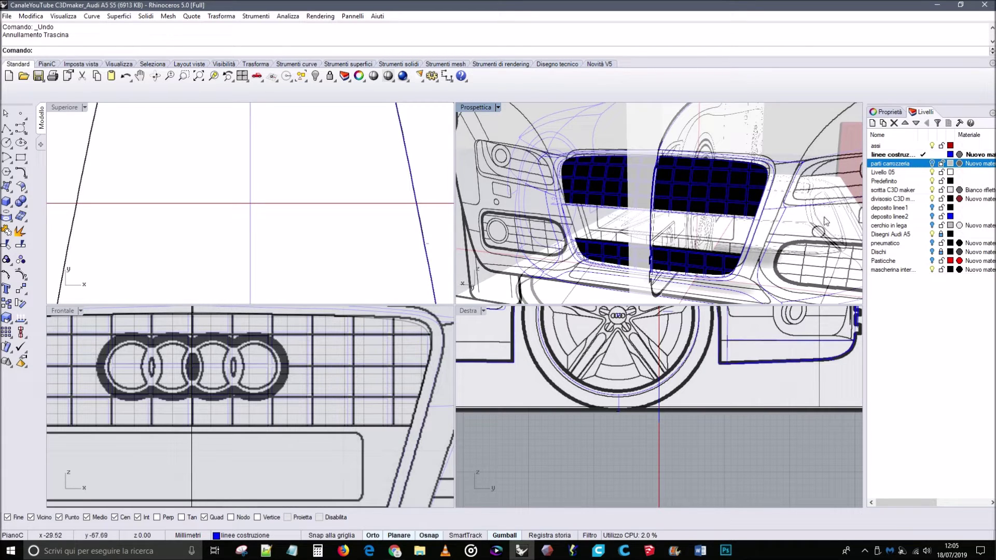
# Turn off the "mascherina interna front" layer and select all grid curves of both grille areas in the front view.
pyautogui.moveTo(734, 200); pyautogui.dragTo(761, 189, button='right')
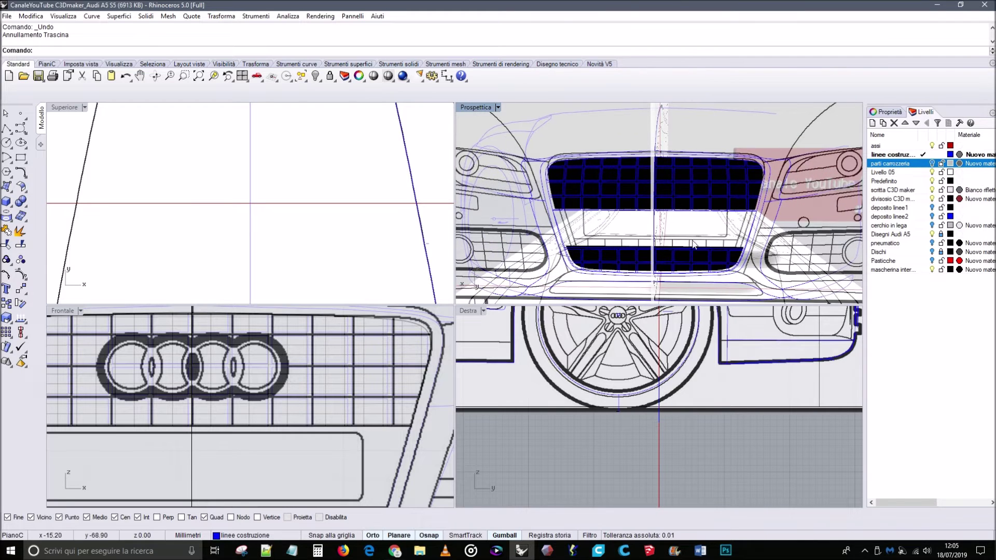
pyautogui.click(933, 270)
pyautogui.scroll(-2, 276, 409)
pyautogui.scroll(-3, 278, 412)
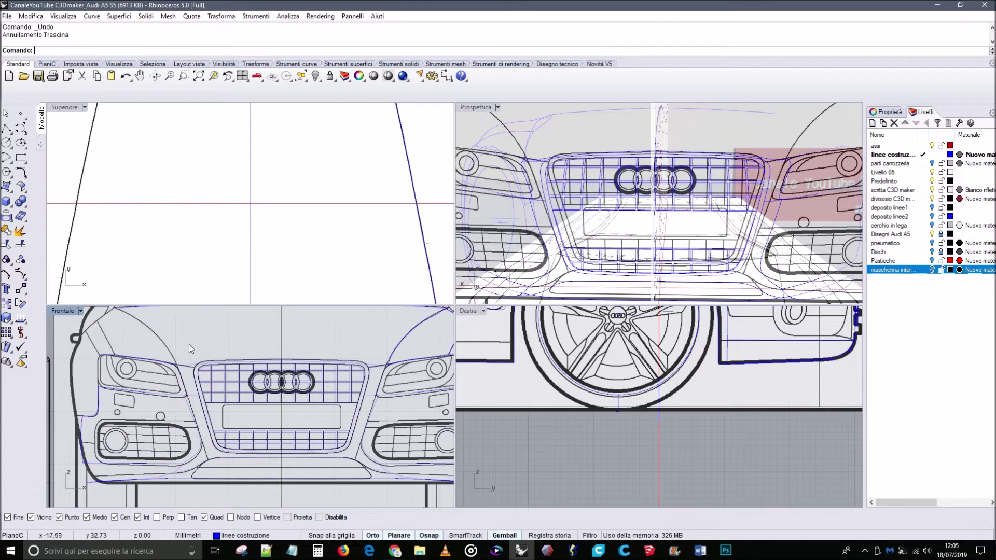
pyautogui.moveTo(191, 344); pyautogui.dragTo(359, 452)
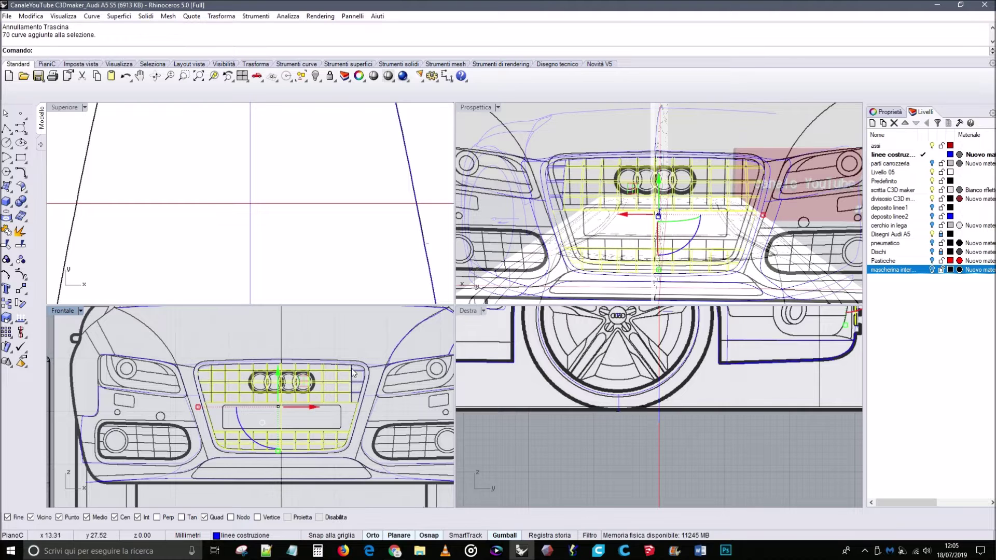
pyautogui.keyDown('ctrl'); pyautogui.click(356, 377); pyautogui.keyUp('ctrl')
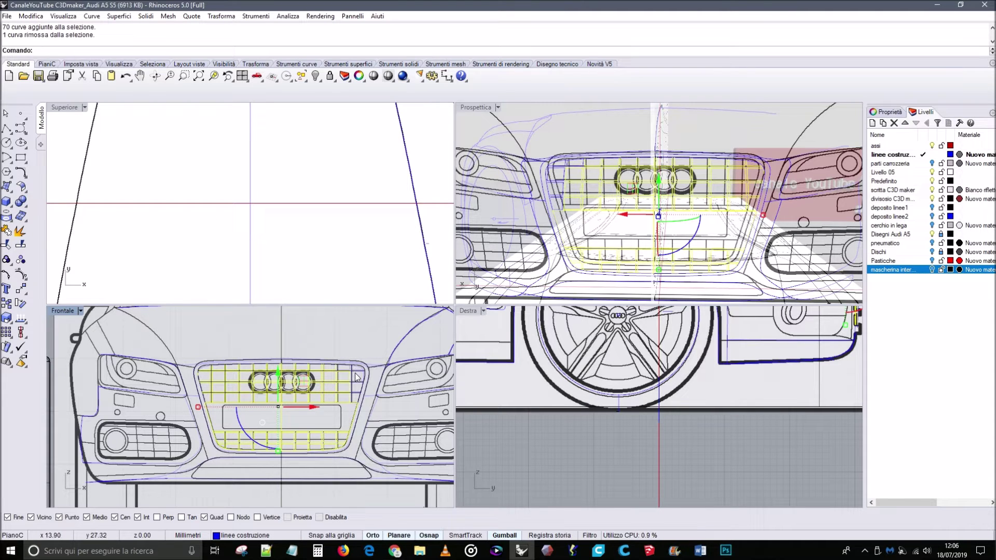
pyautogui.keyDown('shift'); pyautogui.click(351, 375); pyautogui.keyUp('shift')
pyautogui.keyDown('shift'); pyautogui.click(357, 379); pyautogui.keyUp('shift')
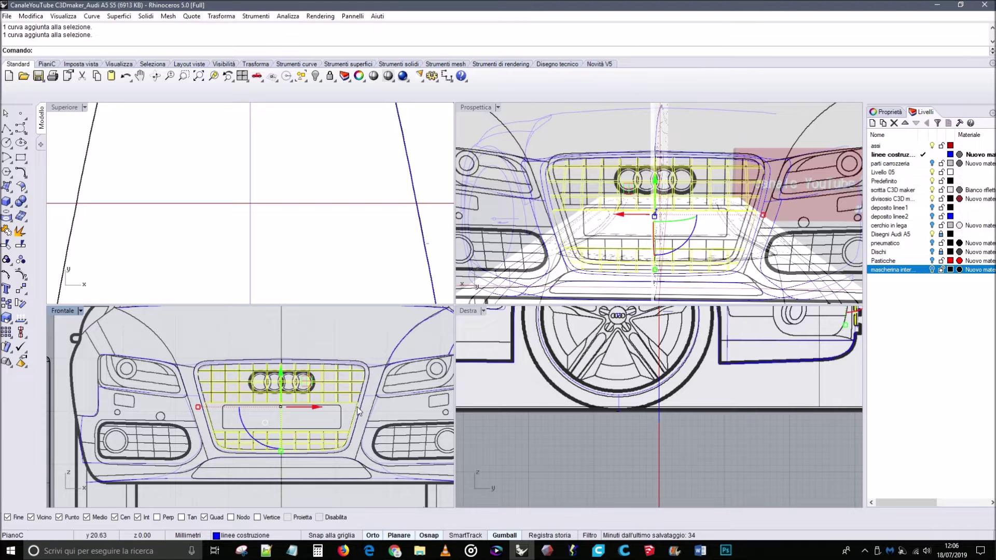
pyautogui.moveTo(638, 210); pyautogui.dragTo(593, 233, button='right')
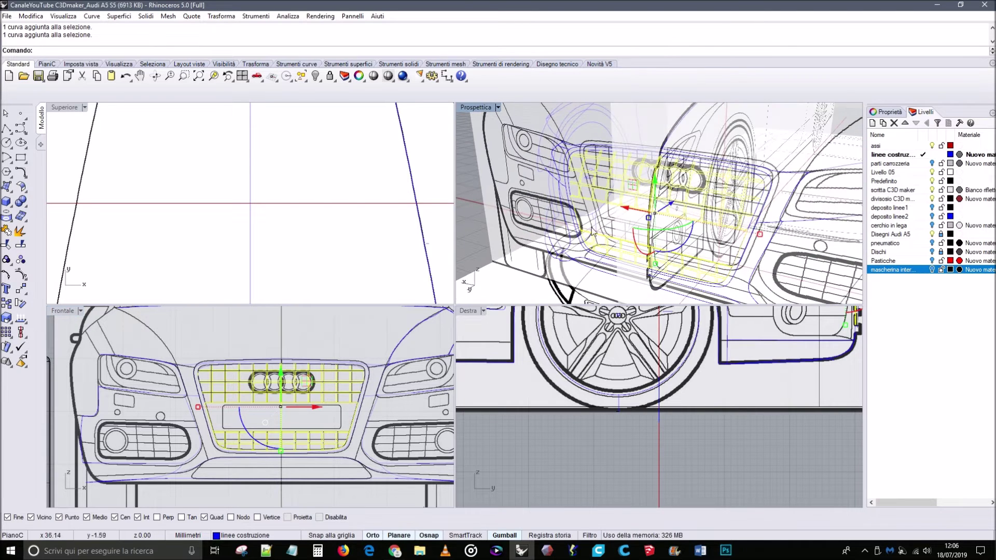
# Turn off the "Disegni Audi A5" layer and remove two curves along the grille's border from the grid selection.
pyautogui.click(932, 235)
pyautogui.keyDown('ctrl'); pyautogui.click(741, 254); pyautogui.keyUp('ctrl')
pyautogui.scroll(5, 734, 265)
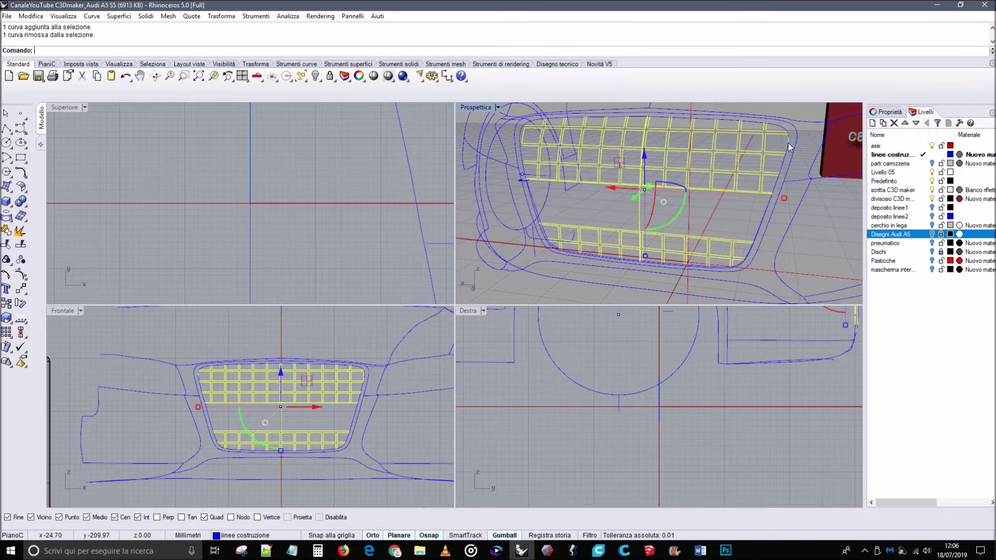
pyautogui.keyDown('ctrl'); pyautogui.click(788, 142); pyautogui.keyUp('ctrl')
pyautogui.moveTo(606, 150); pyautogui.dragTo(586, 190, button='right')
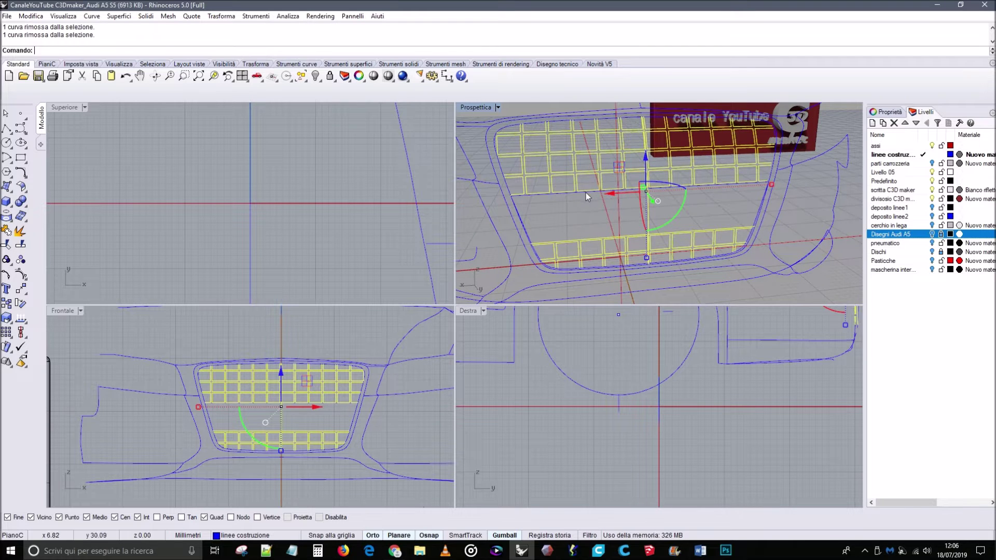
pyautogui.moveTo(611, 213); pyautogui.dragTo(672, 205, button='right')
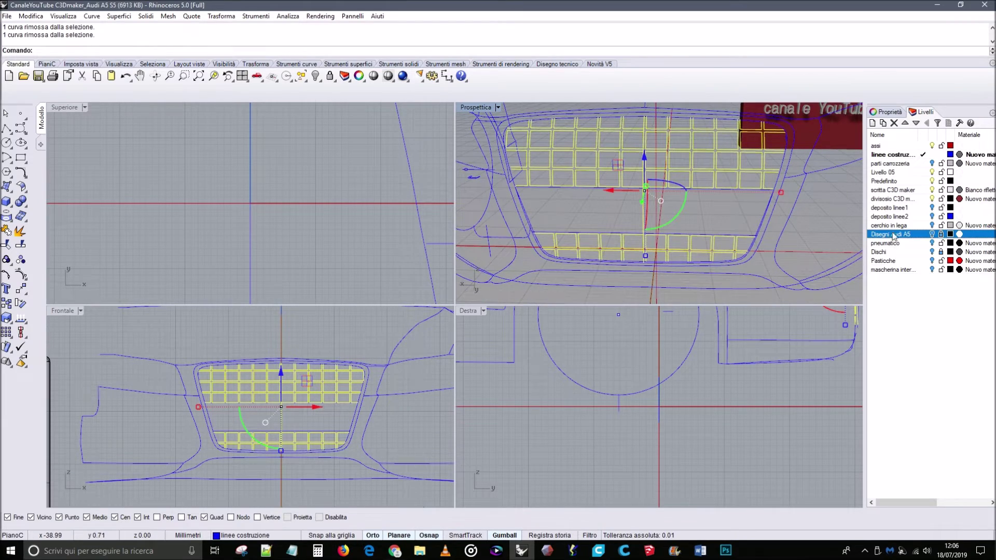
# Move the selected grille grid curves to the "deposito linee1" layer.
pyautogui.click(889, 209)
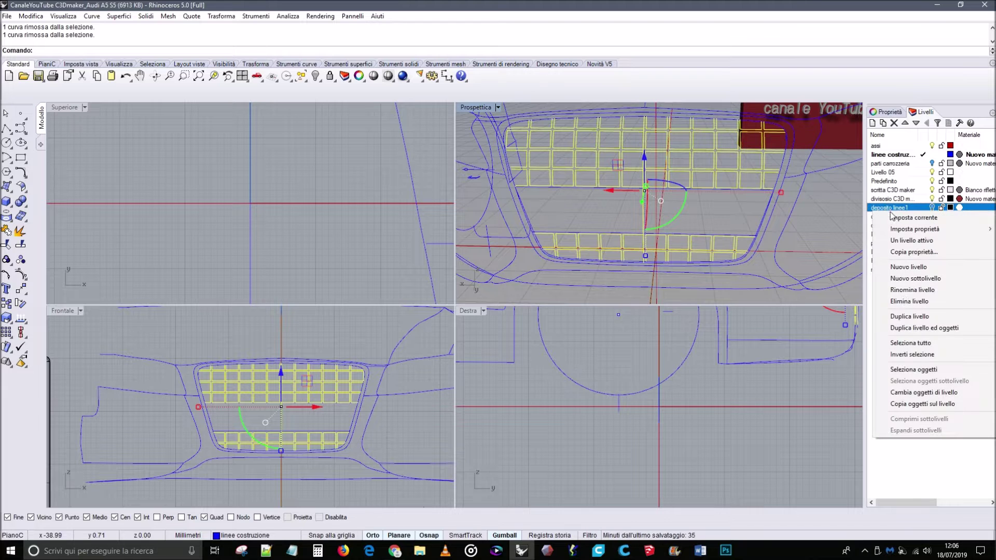
pyautogui.rightClick(889, 210)
pyautogui.click(928, 394)
pyautogui.moveTo(752, 217); pyautogui.dragTo(708, 223, button='right')
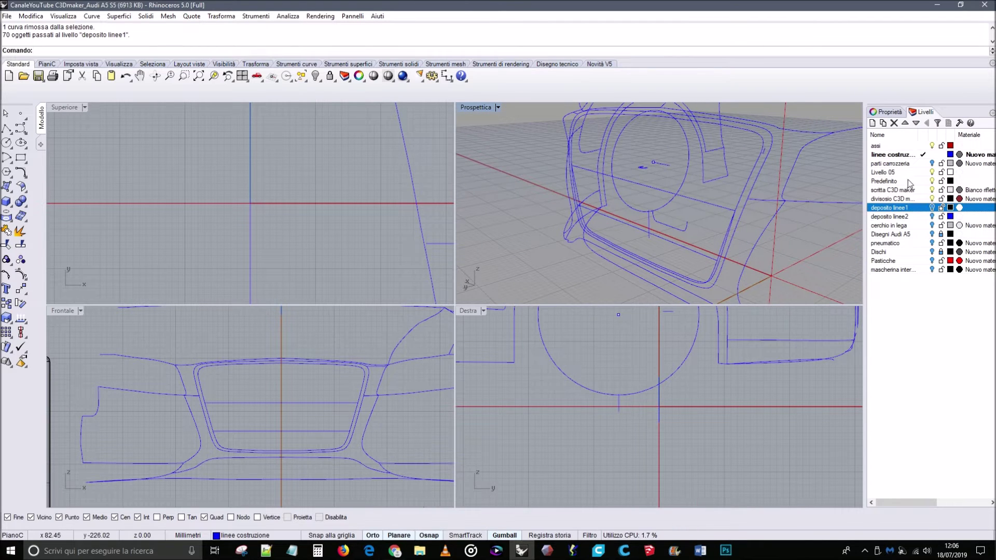
# Turn on the "parti carrozzeria" and "mascherina interna front" layers.
pyautogui.click(932, 163)
pyautogui.moveTo(825, 161); pyautogui.dragTo(727, 195, button='right')
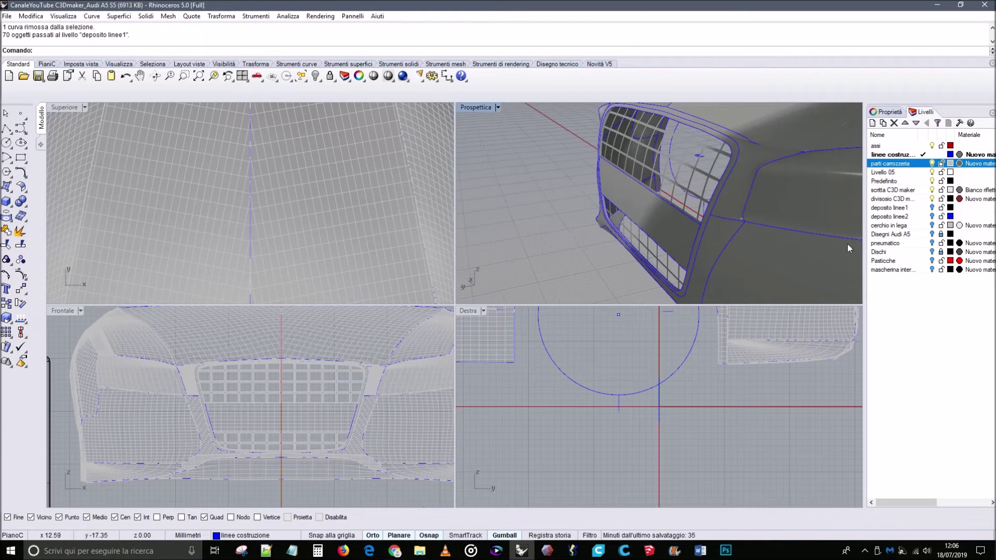
pyautogui.click(932, 269)
pyautogui.moveTo(736, 176); pyautogui.dragTo(692, 189, button='right')
# Select the black inner surfaces behind both grille areas, move them slightly forward along the car's length, and clear the selection.
pyautogui.click(690, 193)
pyautogui.click(669, 251)
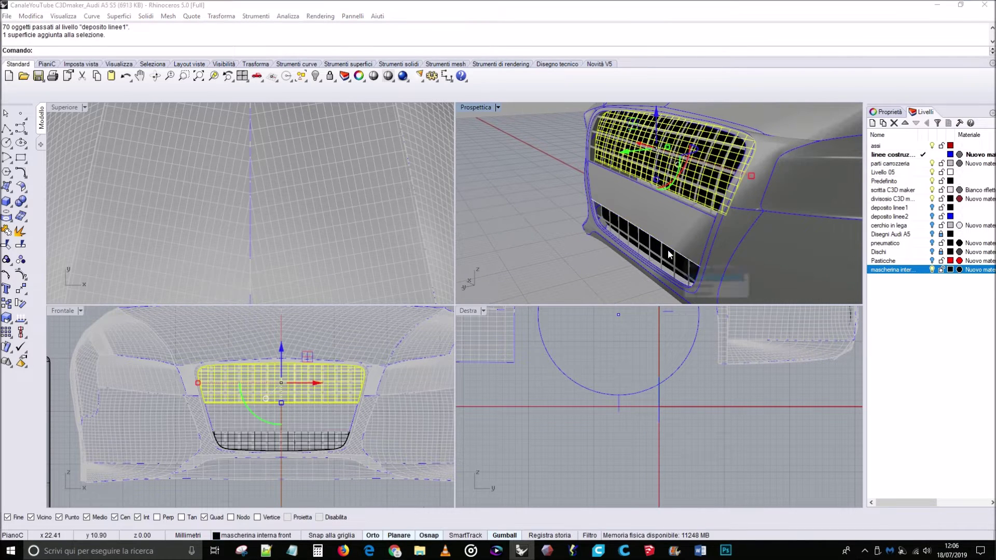
pyautogui.click(697, 287)
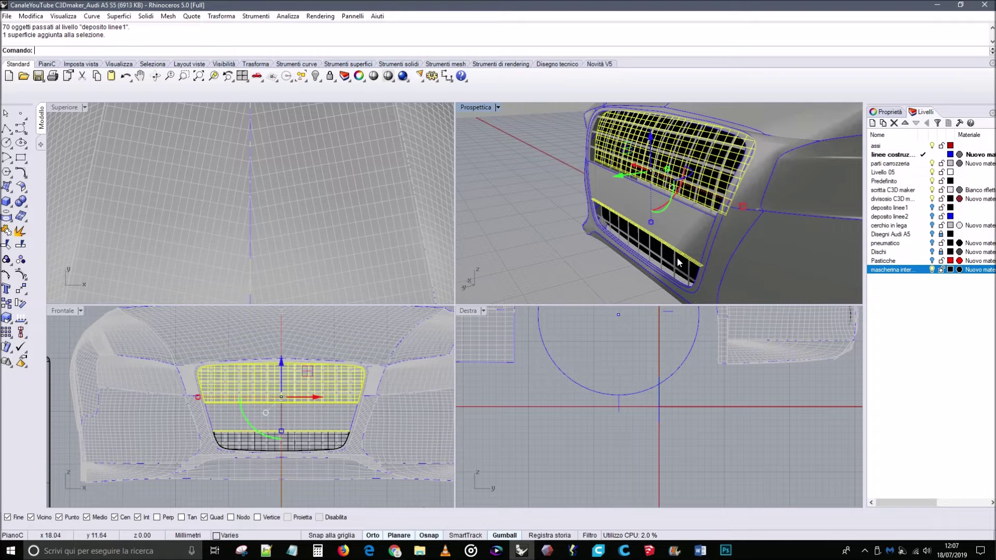
pyautogui.keyDown('ctrl'); pyautogui.click(677, 254); pyautogui.keyUp('ctrl')
pyautogui.keyDown('shift'); pyautogui.click(683, 263); pyautogui.keyUp('shift')
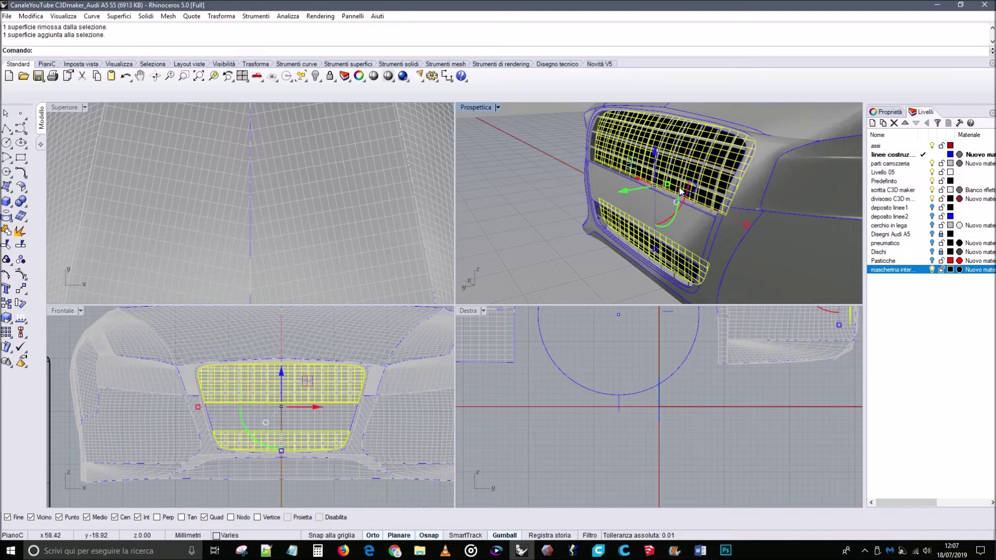
pyautogui.moveTo(626, 191); pyautogui.dragTo(620, 193)
pyautogui.click(555, 198)
# Examine the grille bars and their black backing from the front and from three-quarter angles.
pyautogui.moveTo(616, 205); pyautogui.dragTo(712, 176, button='right')
pyautogui.scroll(-5, 682, 208)
pyautogui.scroll(8, 648, 181)
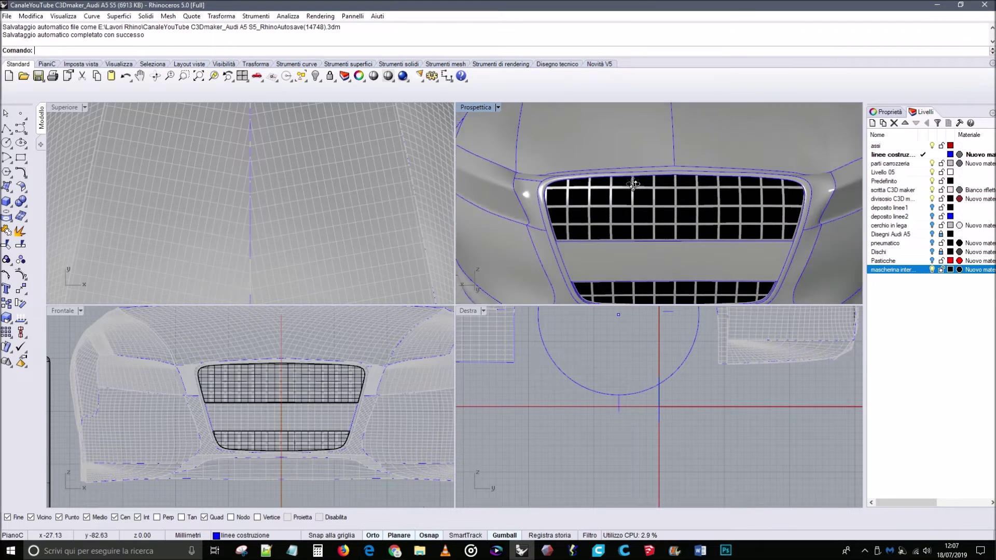
pyautogui.moveTo(633, 184); pyautogui.dragTo(601, 186, button='right')
pyautogui.scroll(-6, 626, 196)
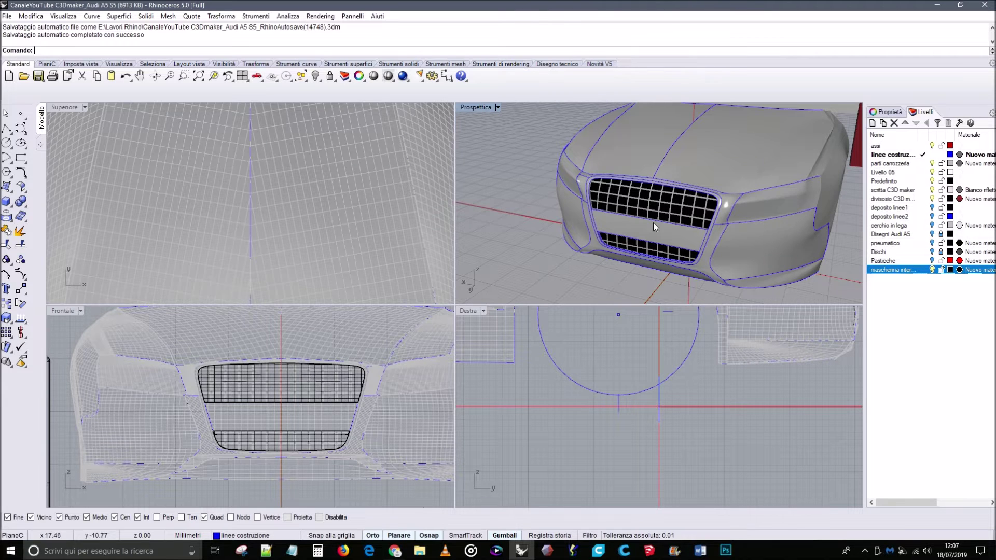
pyautogui.scroll(-1, 661, 222)
pyautogui.moveTo(680, 204); pyautogui.dragTo(711, 190, button='right')
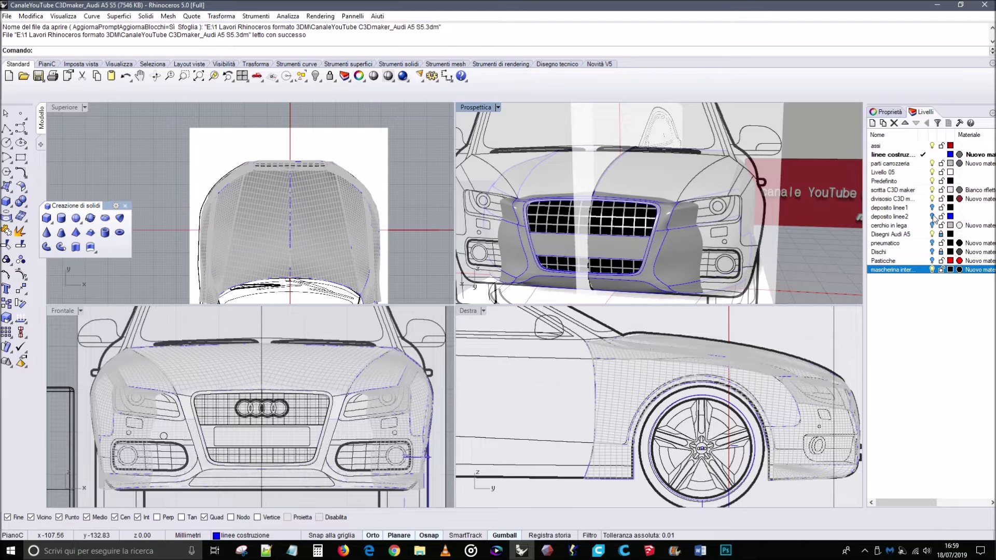
# Turn off the "Disegni Audi A5" and "mascherina interna front" layers.
pyautogui.click(932, 234)
pyautogui.moveTo(789, 220); pyautogui.dragTo(842, 235, button='right')
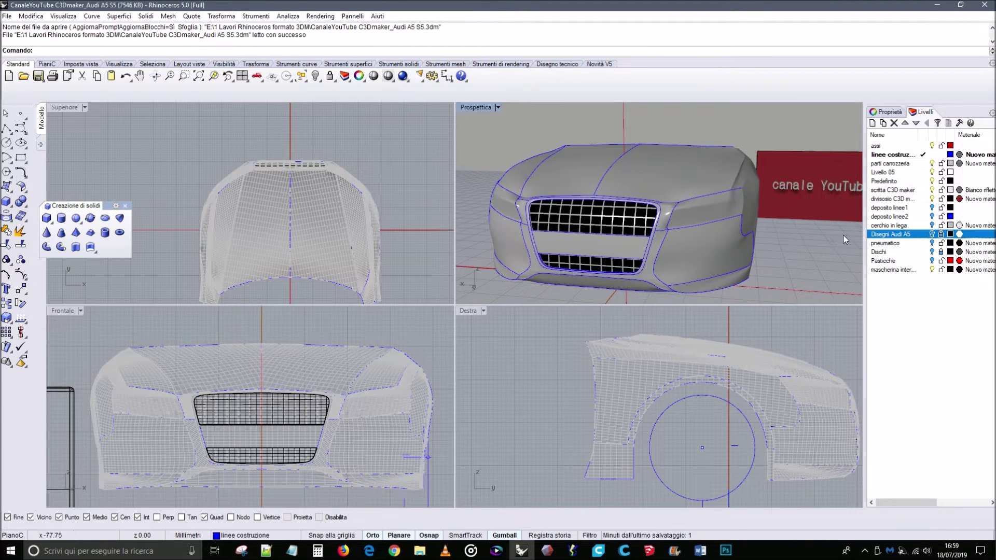
pyautogui.click(932, 269)
pyautogui.moveTo(624, 192); pyautogui.dragTo(619, 204, button='right')
pyautogui.scroll(2, 618, 204)
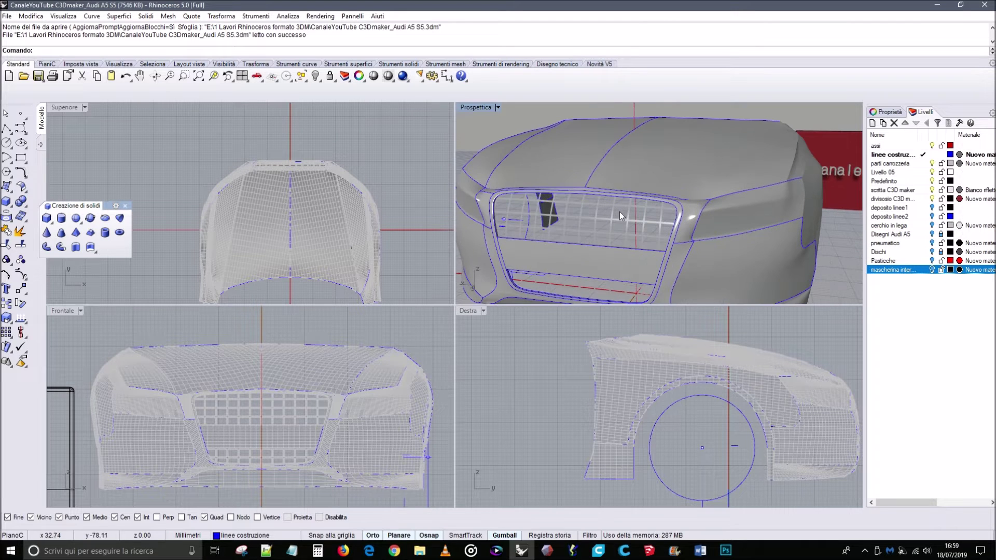
pyautogui.click(621, 217)
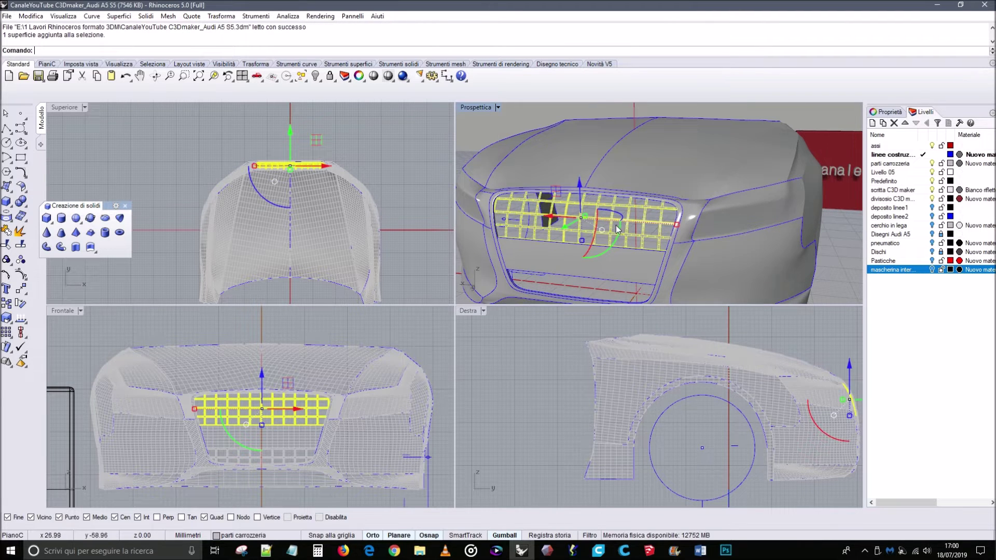
pyautogui.keyDown('shift'); pyautogui.click(607, 284); pyautogui.keyUp('shift')
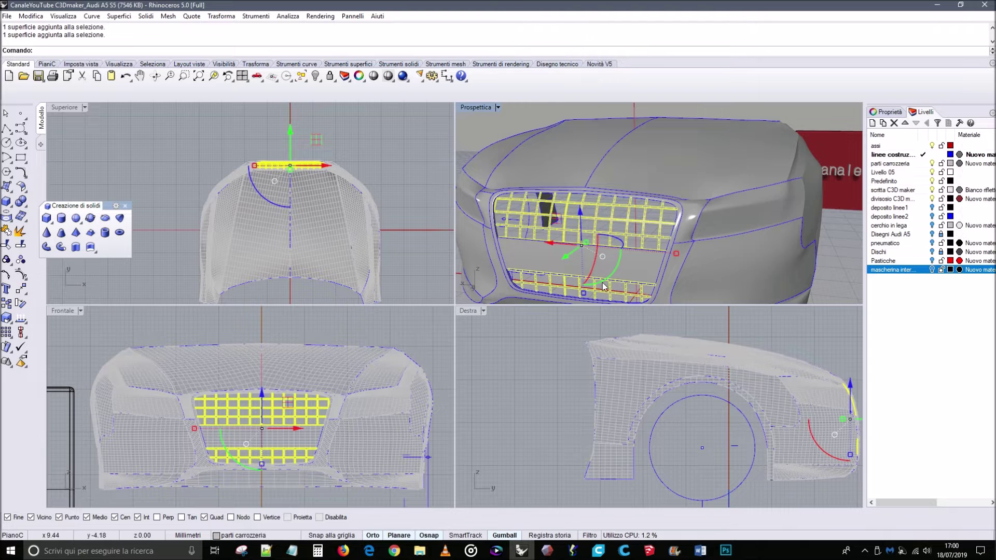
pyautogui.click(89, 248)
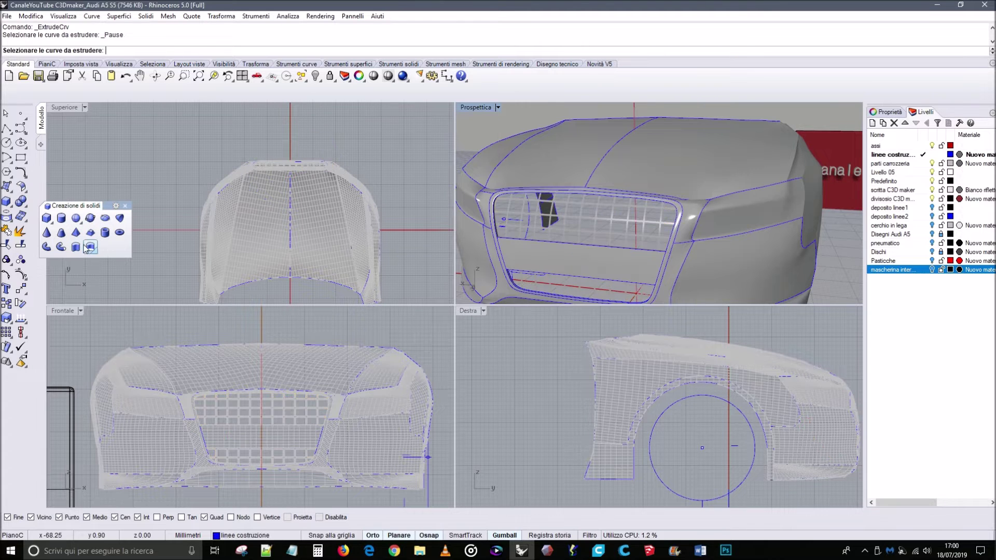
pyautogui.click(626, 231)
pyautogui.click(669, 277)
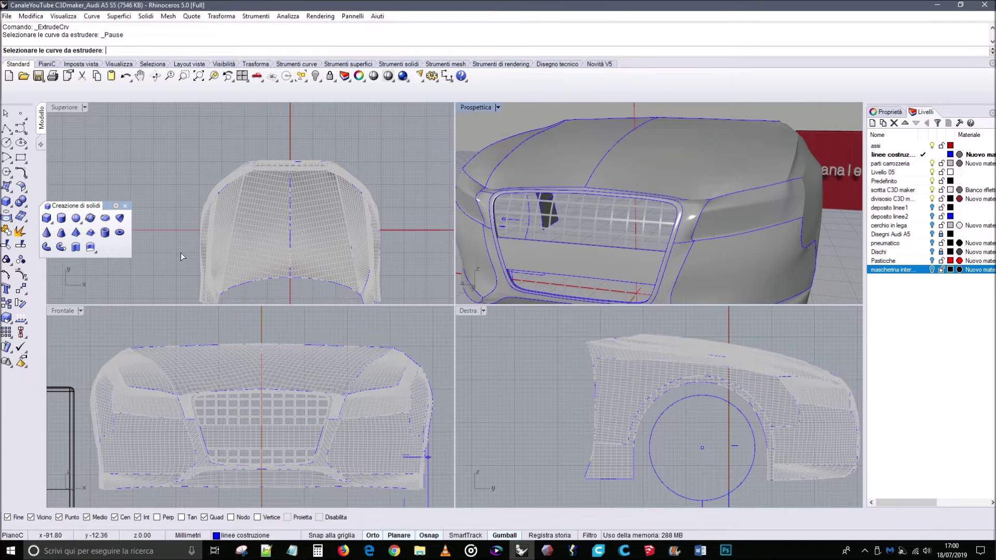
pyautogui.click(581, 216)
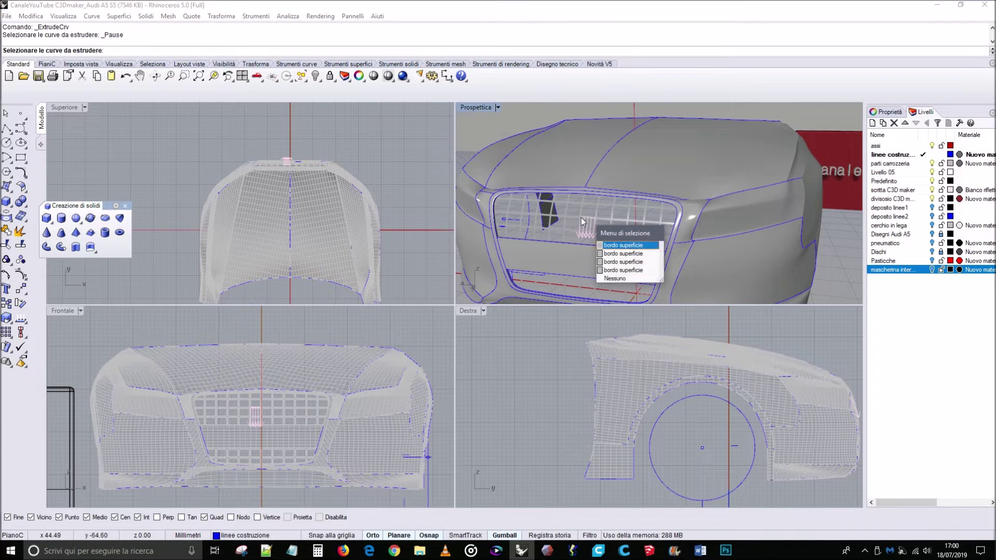
pyautogui.click(631, 277)
pyautogui.press('Escape')
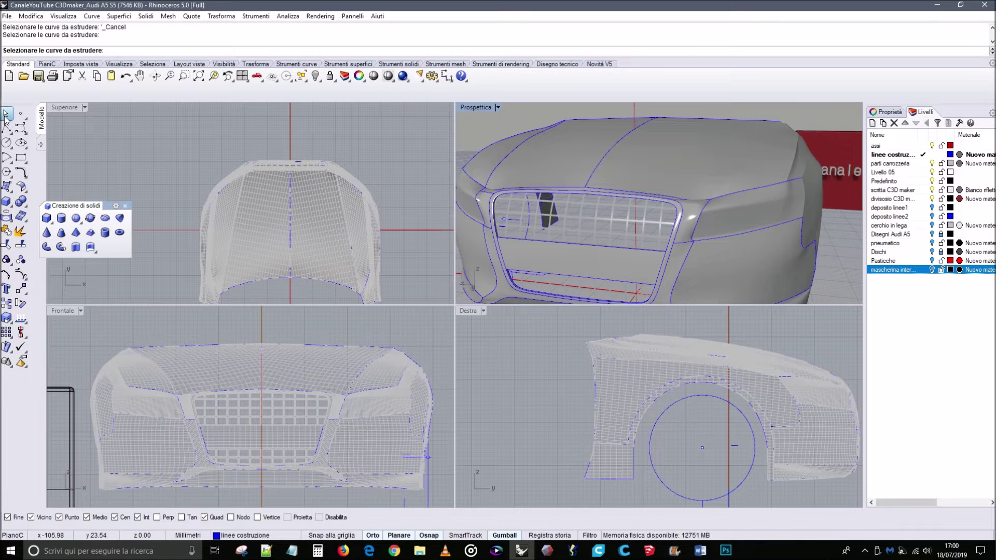
pyautogui.press('Escape')
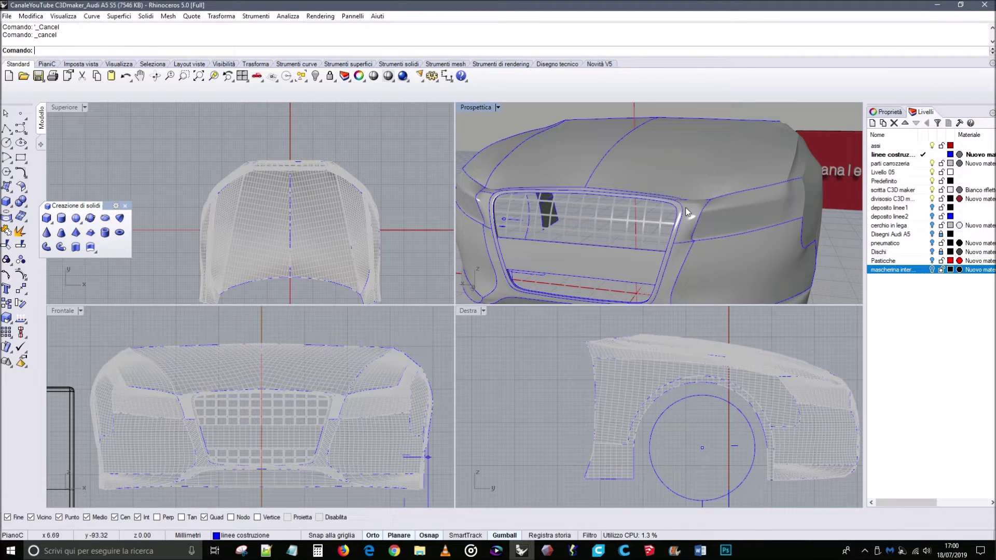
# Start a surface extrusion on the upper and lower grille grid surfaces.
pyautogui.click(596, 217)
pyautogui.moveTo(595, 217); pyautogui.dragTo(622, 226, button='right')
pyautogui.scroll(6, 603, 273)
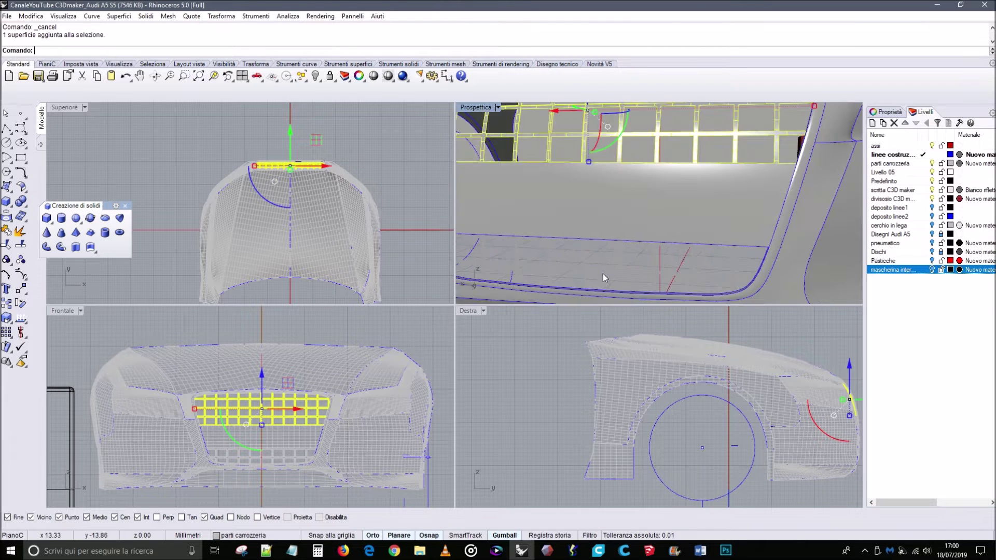
pyautogui.click(614, 265)
pyautogui.moveTo(615, 264); pyautogui.dragTo(608, 270, button='right')
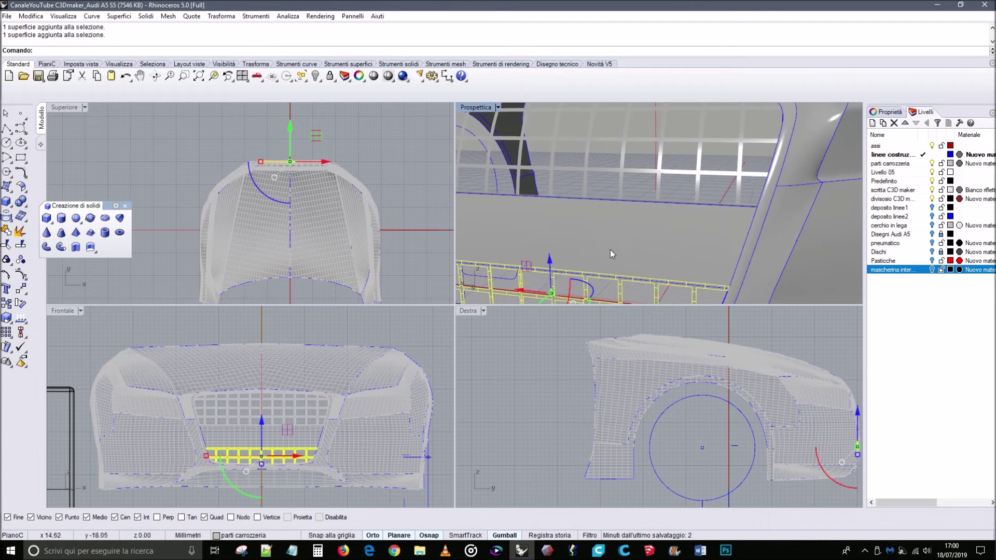
pyautogui.keyDown('shift'); pyautogui.click(625, 170); pyautogui.keyUp('shift')
pyautogui.scroll(-4, 625, 171)
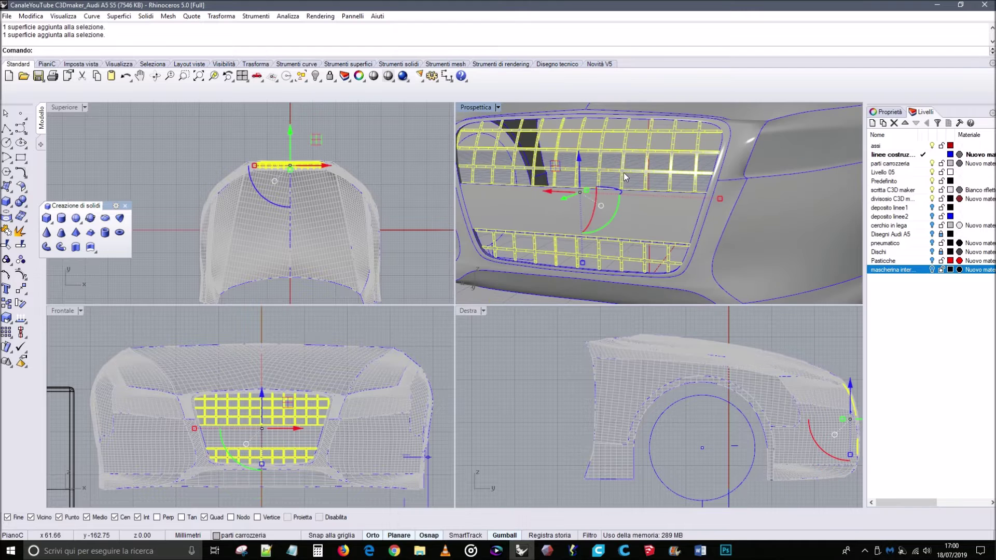
pyautogui.click(90, 248)
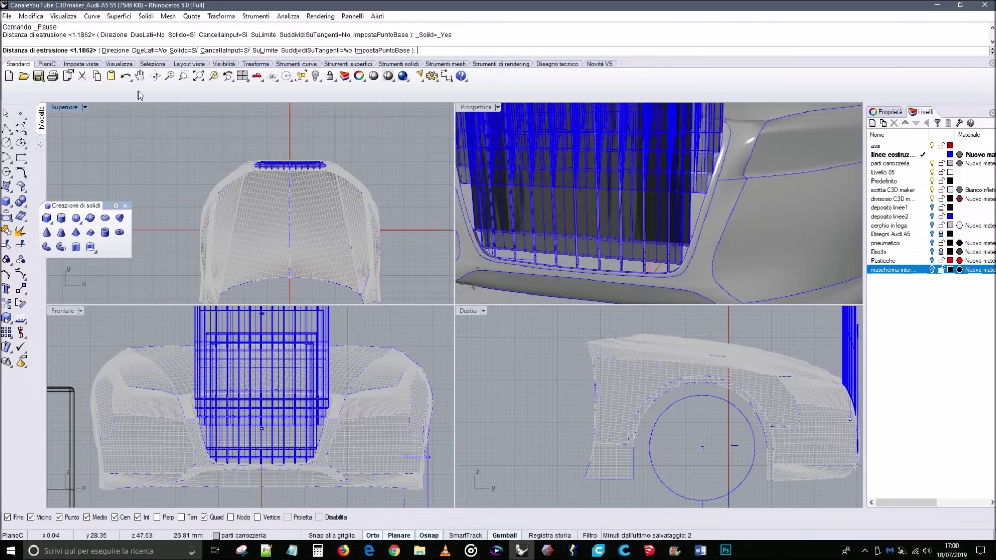
# Set the extrusion direction along the car's length toward the rear and extrude both grids as solids by about 0.49 mm.
pyautogui.click(112, 51)
pyautogui.moveTo(825, 429); pyautogui.dragTo(735, 432, button='right')
pyautogui.click(777, 430)
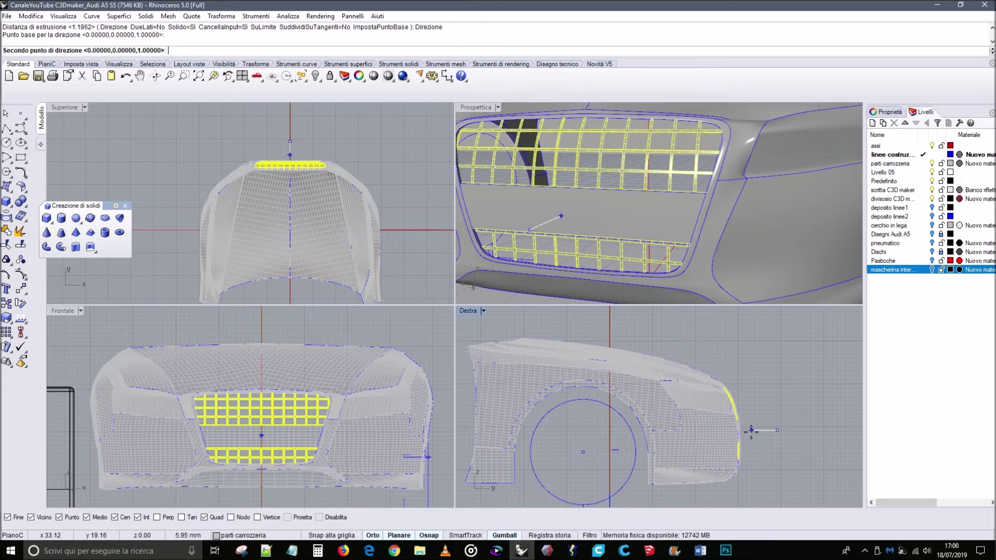
pyautogui.click(755, 430)
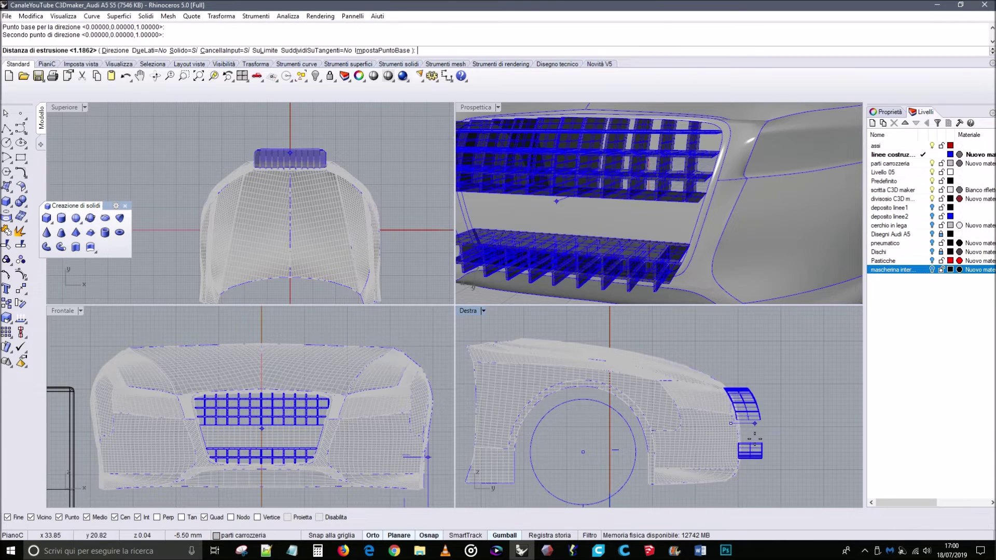
pyautogui.scroll(5, 731, 432)
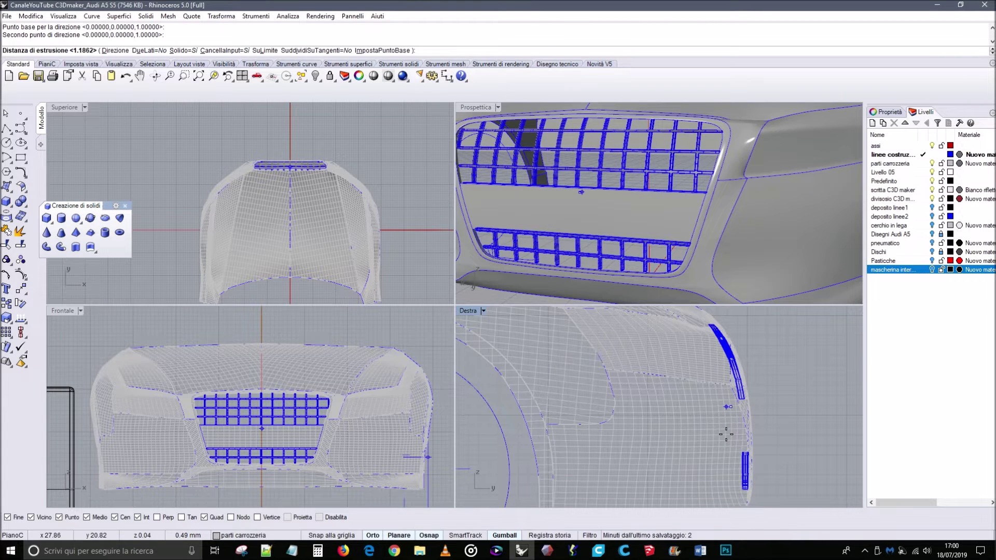
pyautogui.click(726, 434)
pyautogui.click(761, 362)
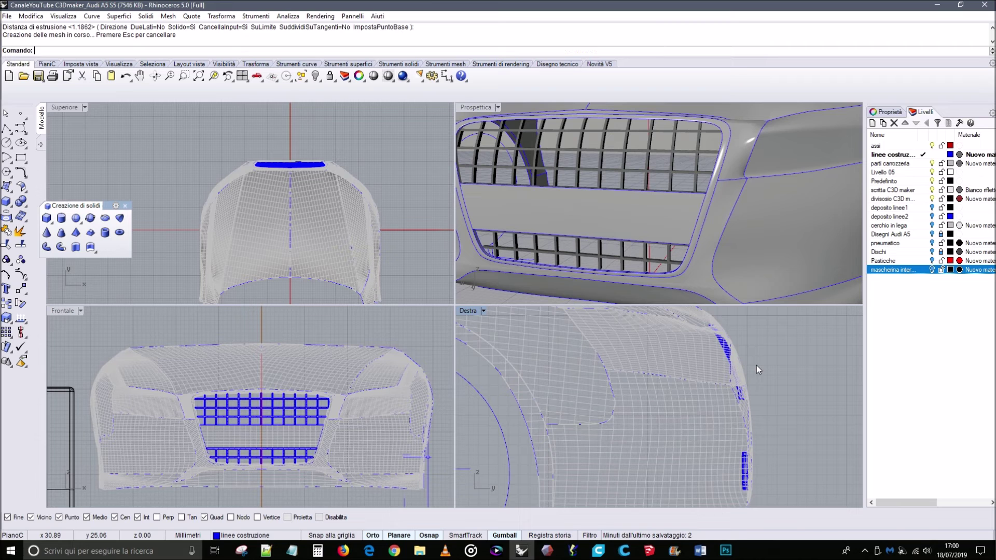
pyautogui.scroll(3, 776, 257)
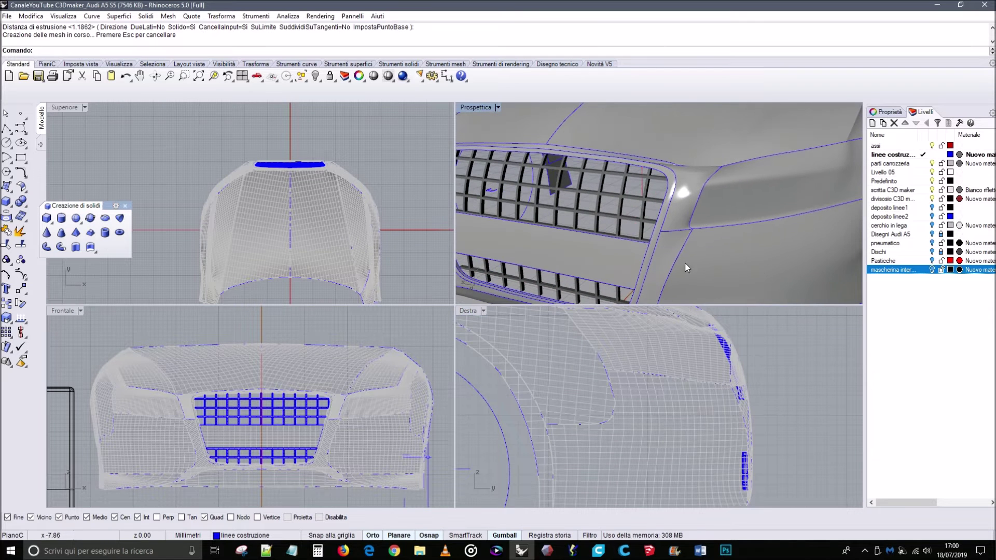
# Examine the thickened grille bars close up from three-quarter angles.
pyautogui.scroll(5, 603, 229)
pyautogui.scroll(-8, 604, 229)
pyautogui.moveTo(618, 215); pyautogui.dragTo(565, 221, button='right')
pyautogui.scroll(3, 565, 222)
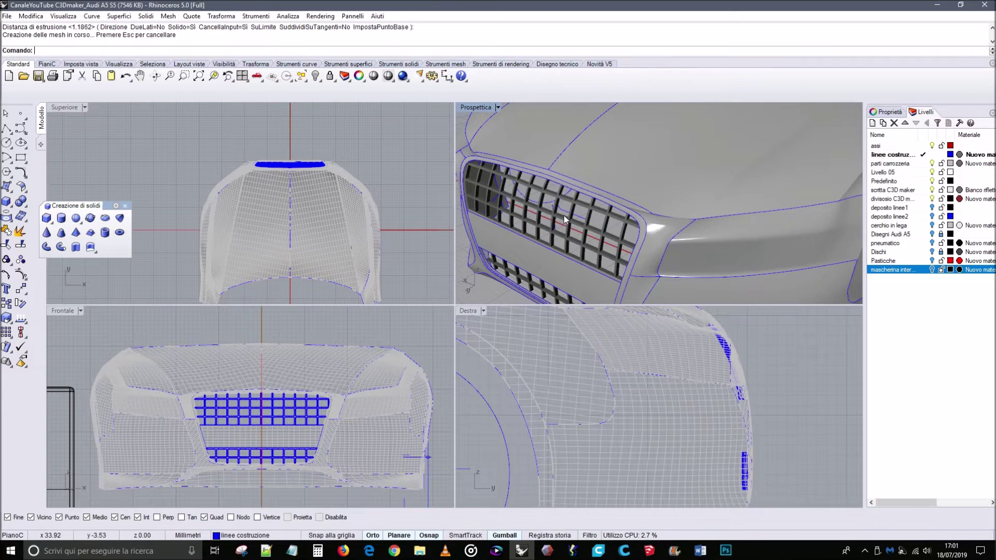
pyautogui.scroll(-5, 564, 220)
pyautogui.moveTo(565, 220)
pyautogui.mouseDown(button='right')
pyautogui.moveTo(689, 211)
pyautogui.moveTo(577, 205)
pyautogui.mouseUp(button='right')
pyautogui.scroll(5, 587, 213)
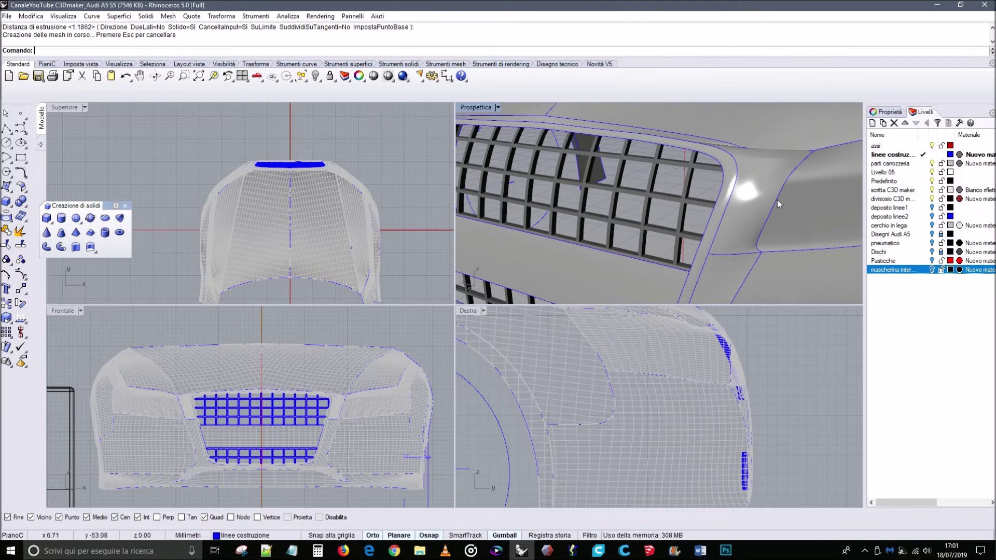
# Turn on the "mascherina interna front" layer to check the bars against the black backing, and turn it off again.
pyautogui.click(931, 270)
pyautogui.moveTo(720, 205)
pyautogui.mouseDown(button='right')
pyautogui.moveTo(696, 213)
pyautogui.moveTo(707, 205)
pyautogui.mouseUp(button='right')
pyautogui.scroll(3, 591, 213)
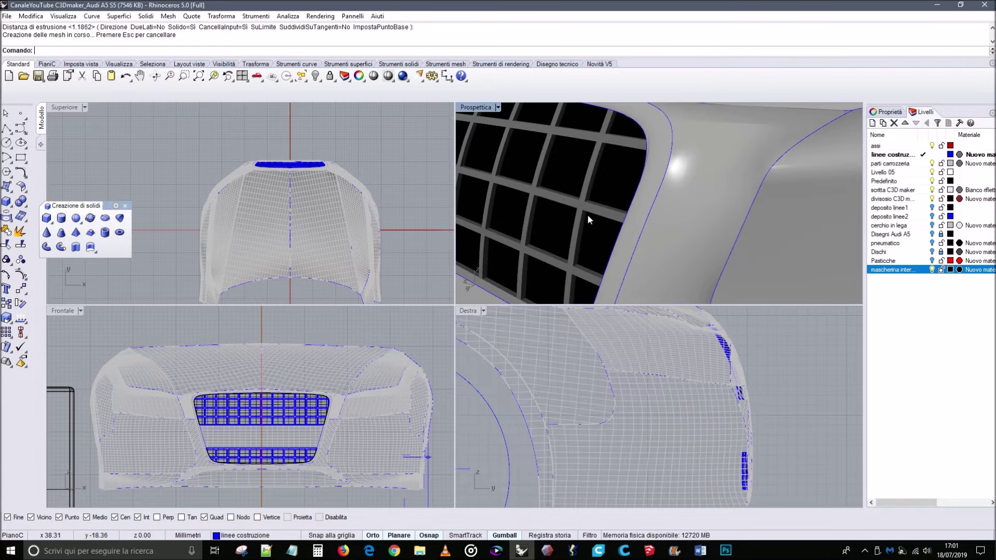
pyautogui.scroll(-6, 514, 216)
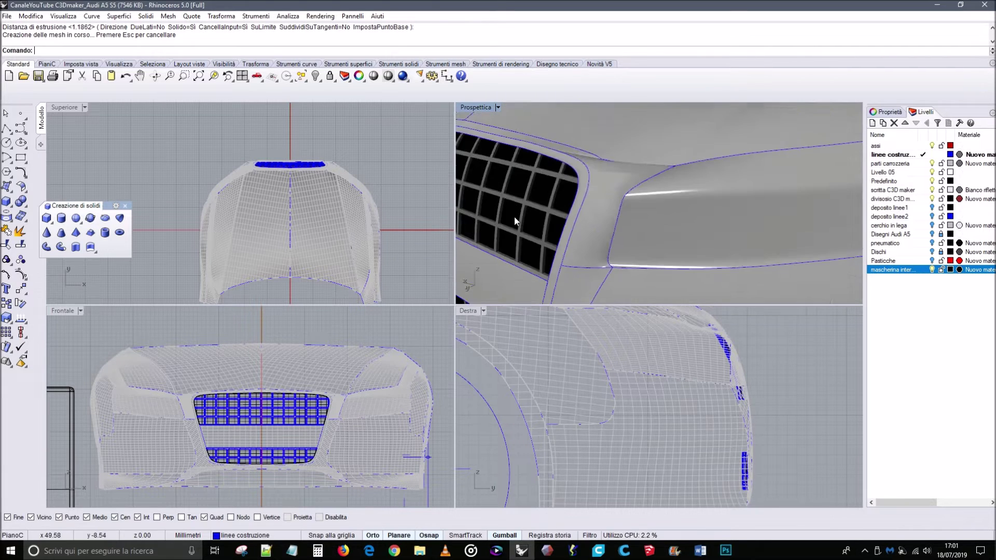
pyautogui.moveTo(523, 216); pyautogui.dragTo(584, 203, button='right')
pyautogui.click(932, 270)
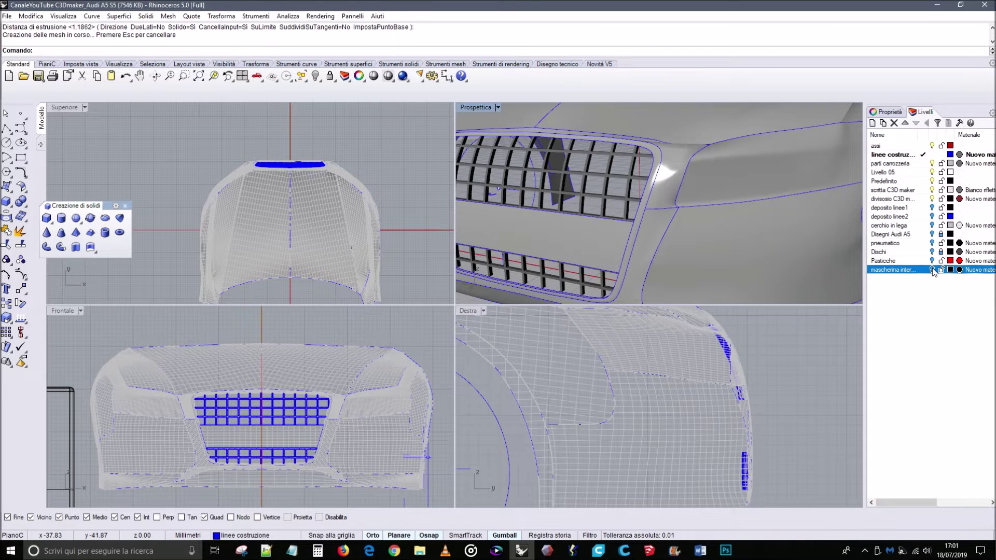
# Fillet the upper and lower front edges of one segment of the upper grille's top horizontal bar with radius 0.05.
pyautogui.moveTo(625, 253); pyautogui.dragTo(584, 263, button='right')
pyautogui.scroll(5, 527, 301)
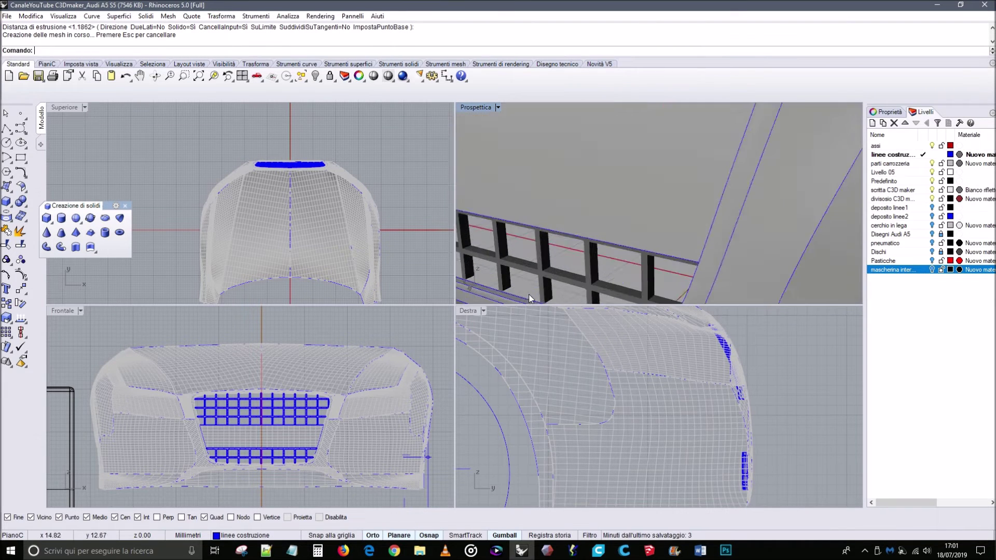
pyautogui.scroll(5, 551, 282)
pyautogui.scroll(-9, 553, 282)
pyautogui.moveTo(553, 277); pyautogui.dragTo(558, 272, button='right')
pyautogui.scroll(3, 557, 272)
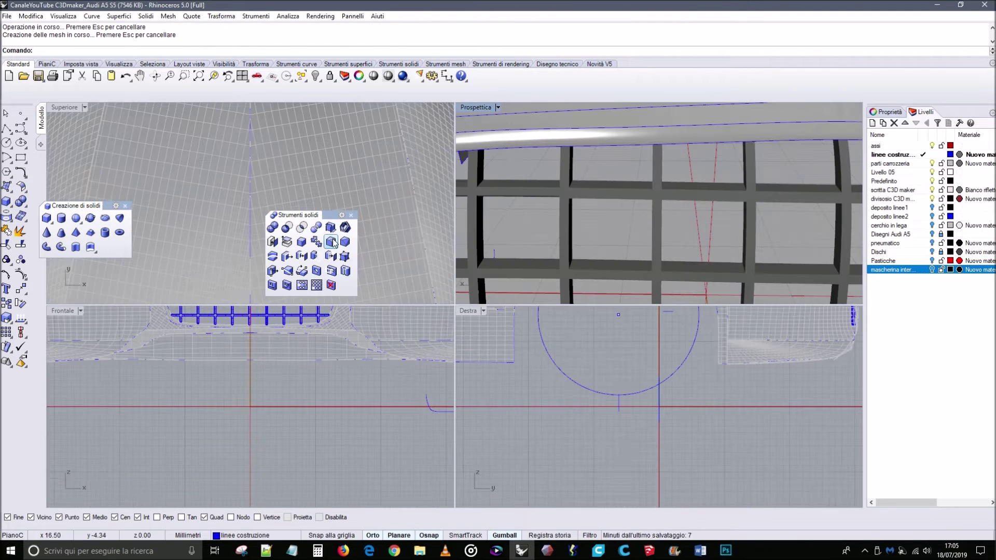
pyautogui.click(596, 189)
pyautogui.click(605, 200)
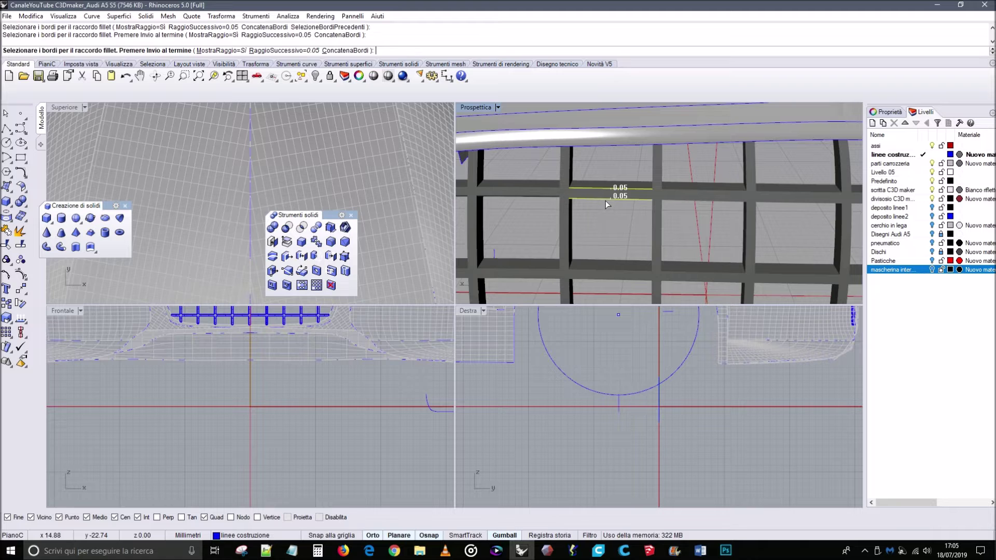
pyautogui.press('Return')
# Fillet the front edges of the next two segments along the same horizontal bar with radius 0.05.
pyautogui.press('Return')
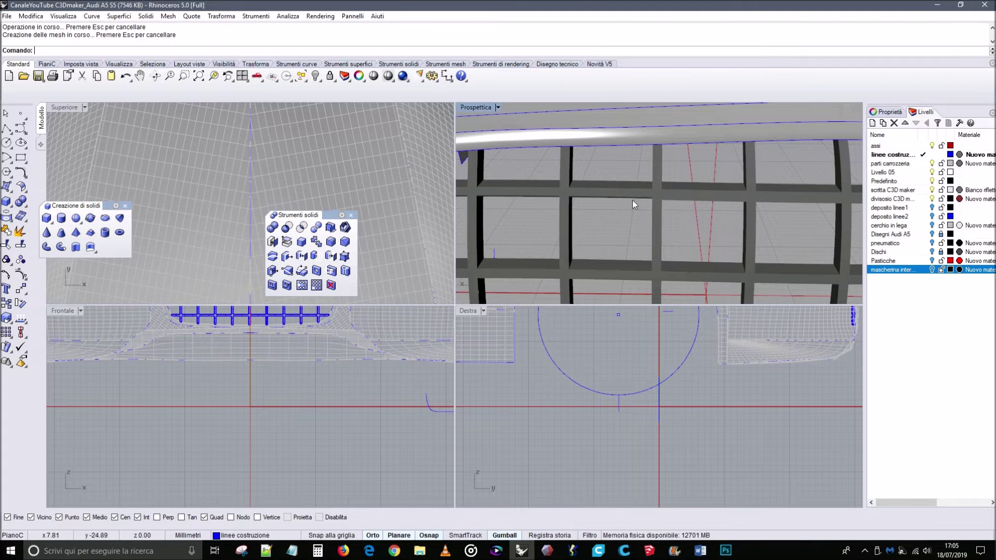
pyautogui.click(345, 227)
pyautogui.click(688, 197)
pyautogui.press('Return')
pyautogui.press('Return')
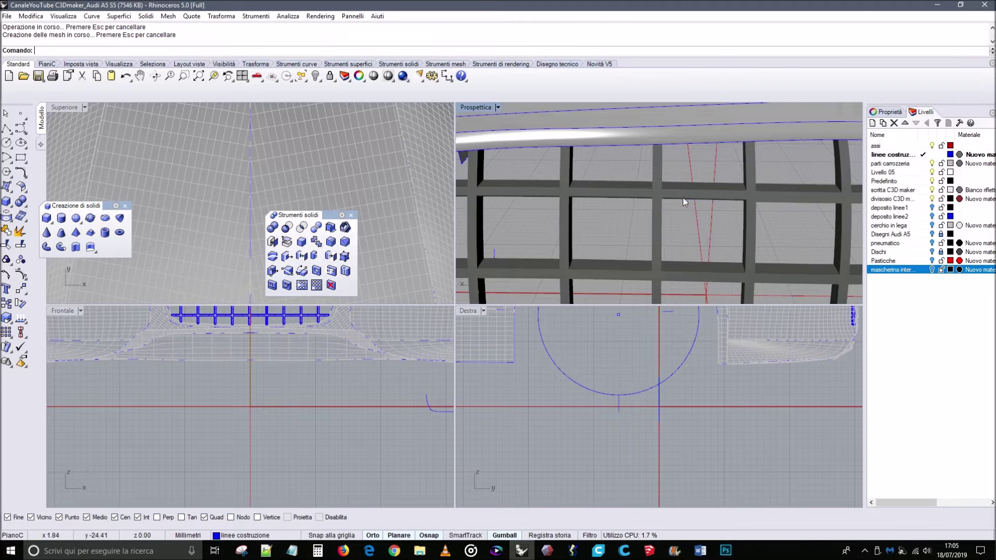
pyautogui.click(331, 242)
pyautogui.click(796, 198)
pyautogui.press('Return')
pyautogui.press('Return')
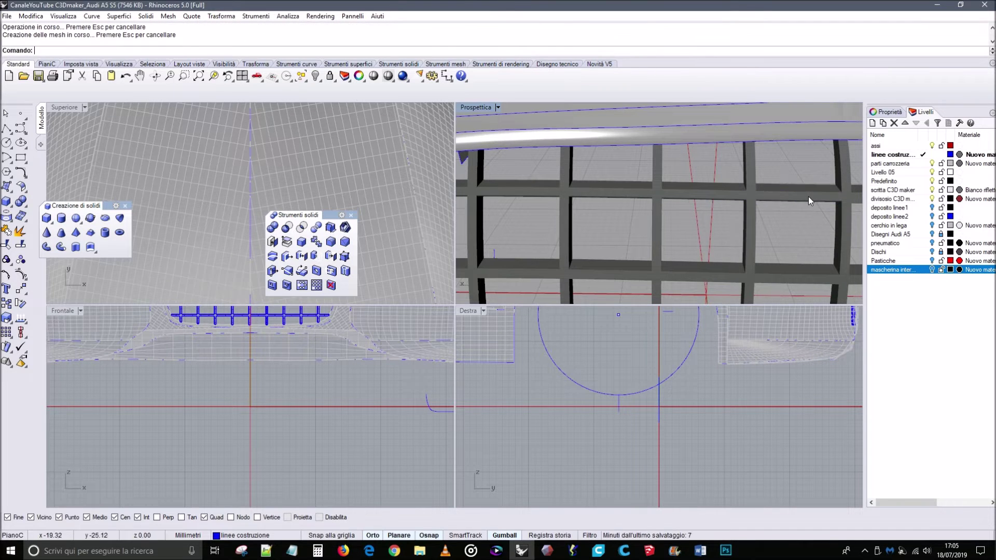
# Continue along the top horizontal bar, filleting the upper and lower front edges of two more adjacent segments with radius 0.05.
pyautogui.moveTo(807, 195); pyautogui.dragTo(788, 193, button='right')
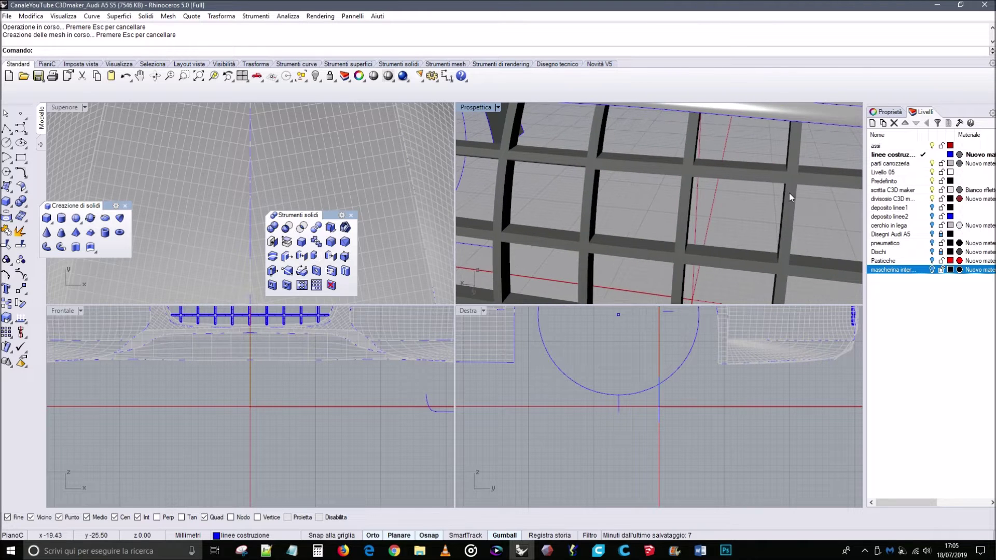
pyautogui.scroll(8, 576, 161)
pyautogui.scroll(-8, 576, 161)
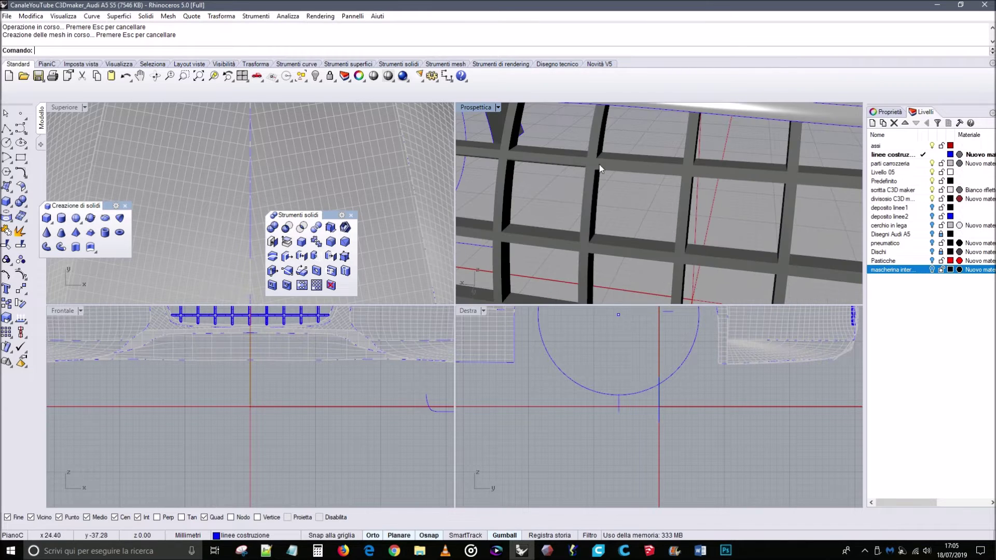
pyautogui.click(330, 227)
pyautogui.click(663, 163)
pyautogui.click(661, 174)
pyautogui.click(744, 171)
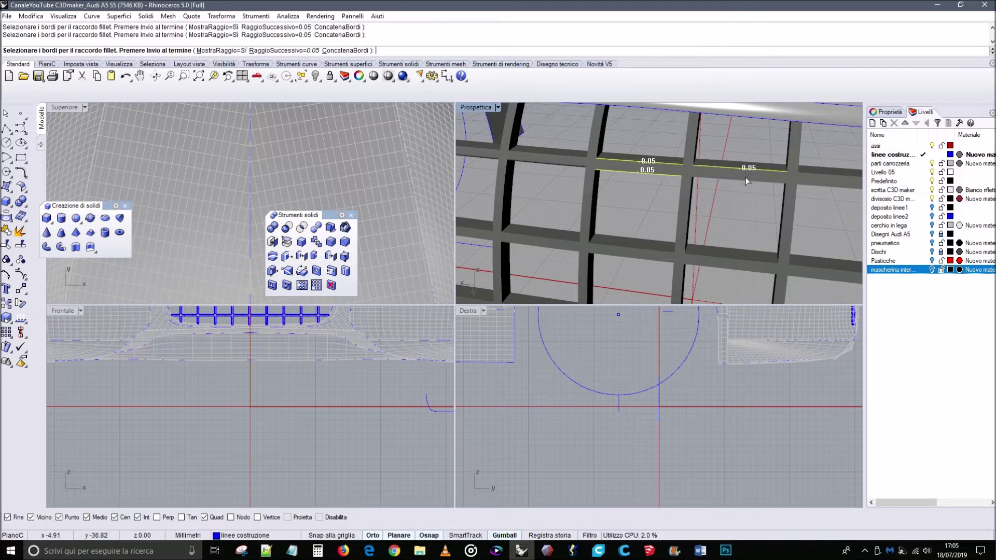
pyautogui.press('Return')
pyautogui.press('Return')
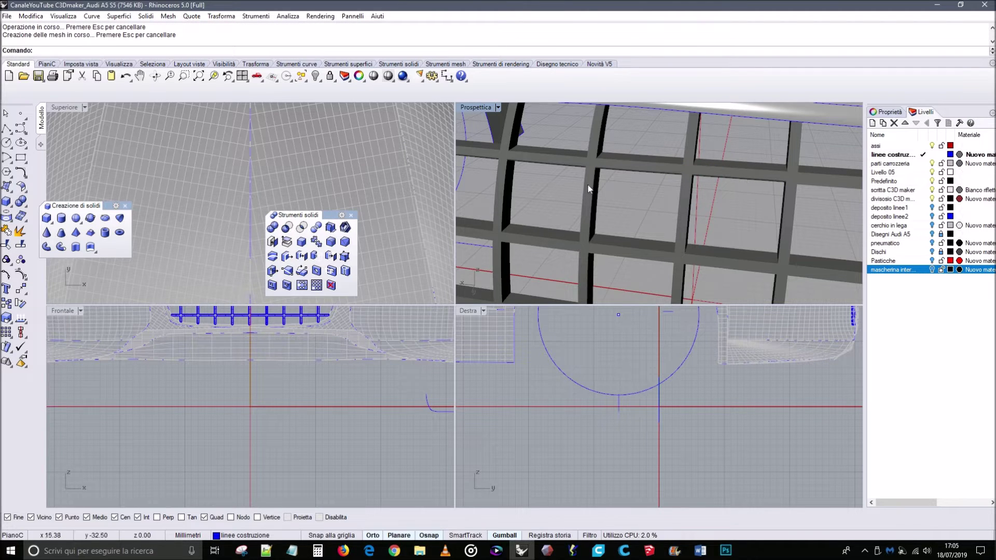
# Fillet the front edges of the following segments of the top horizontal bar toward the grille frame with radius 0.05.
pyautogui.click(332, 243)
pyautogui.moveTo(780, 214); pyautogui.dragTo(760, 214, button='right')
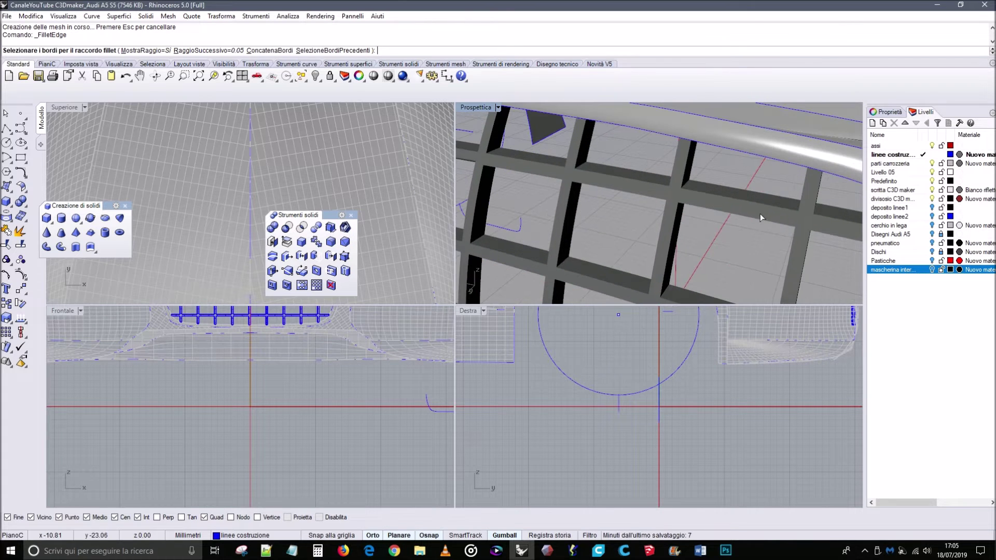
pyautogui.click(544, 176)
pyautogui.click(602, 189)
pyautogui.click(701, 192)
pyautogui.click(700, 204)
pyautogui.rightClick(794, 225)
pyautogui.rightClick(795, 224)
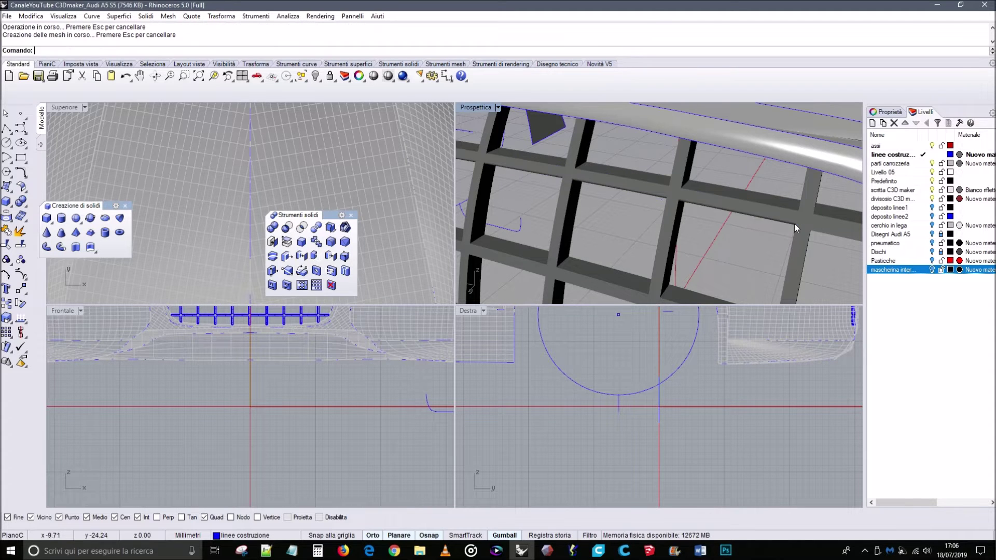
# Fillet both front edges of the bar's end segment beside the grille frame with radius 0.05.
pyautogui.moveTo(791, 222); pyautogui.dragTo(784, 218, button='right')
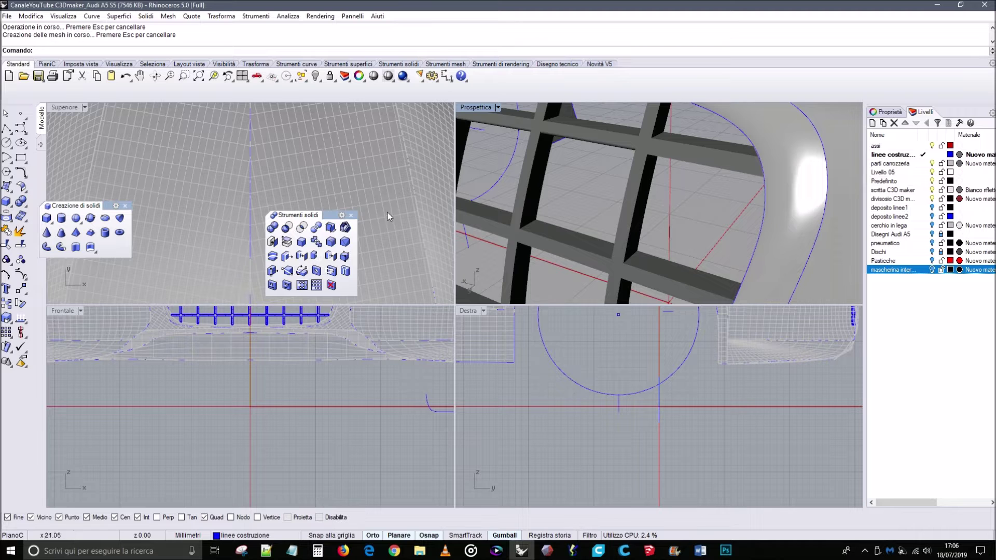
pyautogui.click(333, 243)
pyautogui.click(682, 146)
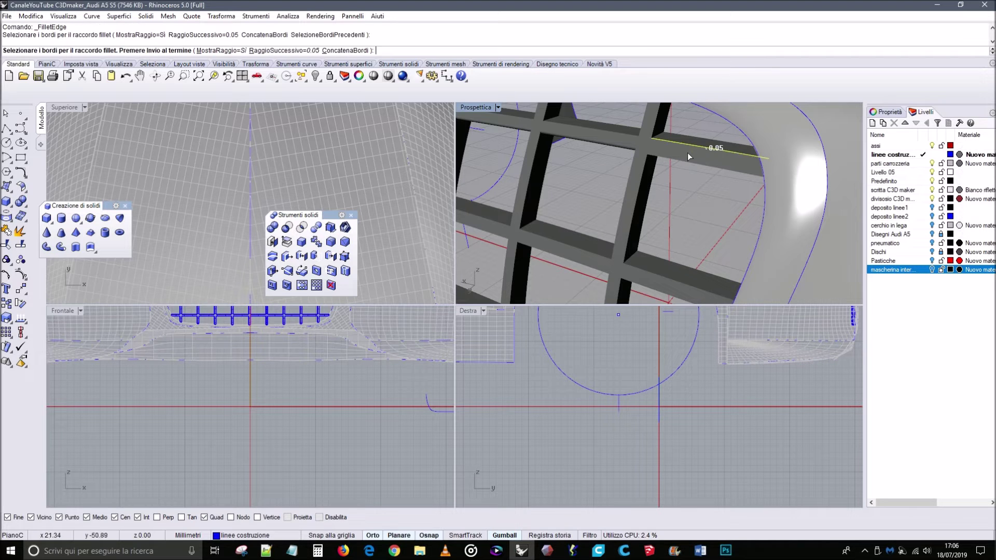
pyautogui.rightClick(691, 164)
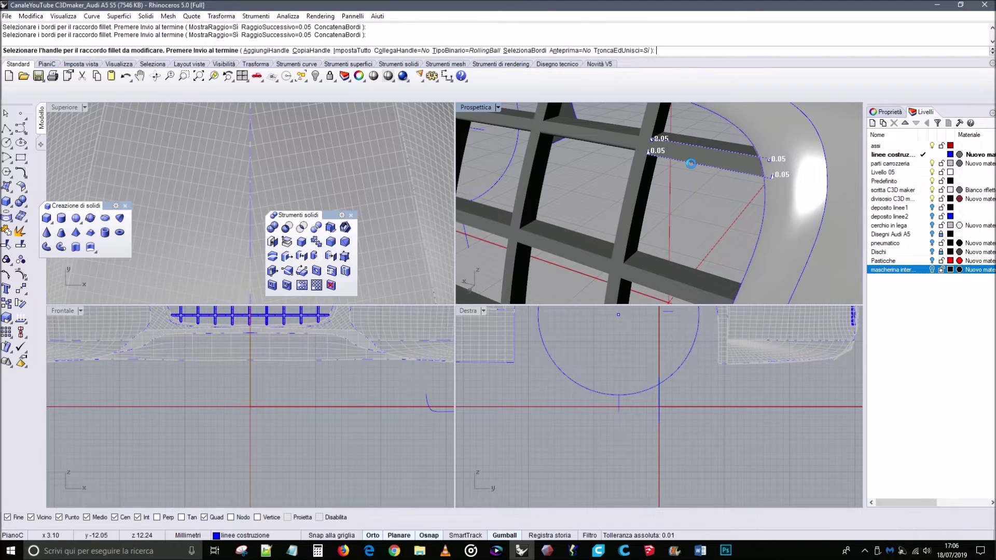
pyautogui.rightClick(690, 163)
# Try a 0.05 fillet on both front edges of four adjacent segments of the next horizontal bar, starting at the frame, and undo it.
pyautogui.scroll(-5, 687, 164)
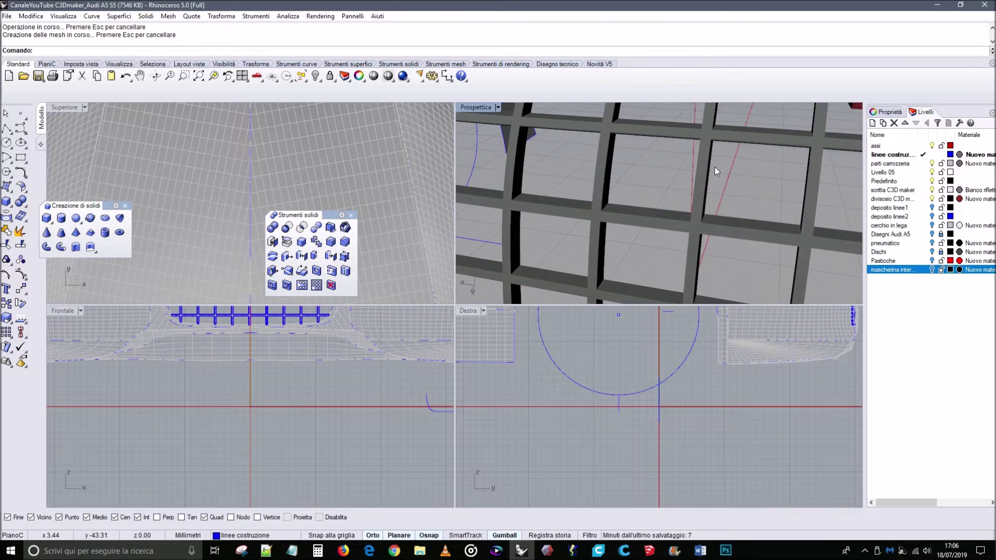
pyautogui.moveTo(714, 167); pyautogui.dragTo(629, 191, button='right')
pyautogui.scroll(3, 577, 194)
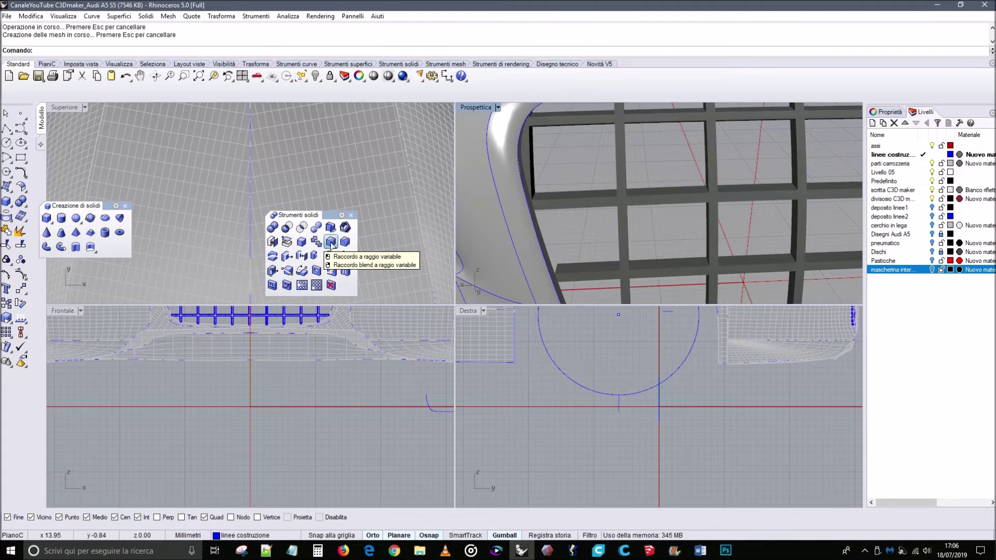
pyautogui.click(330, 246)
pyautogui.click(555, 198)
pyautogui.click(566, 208)
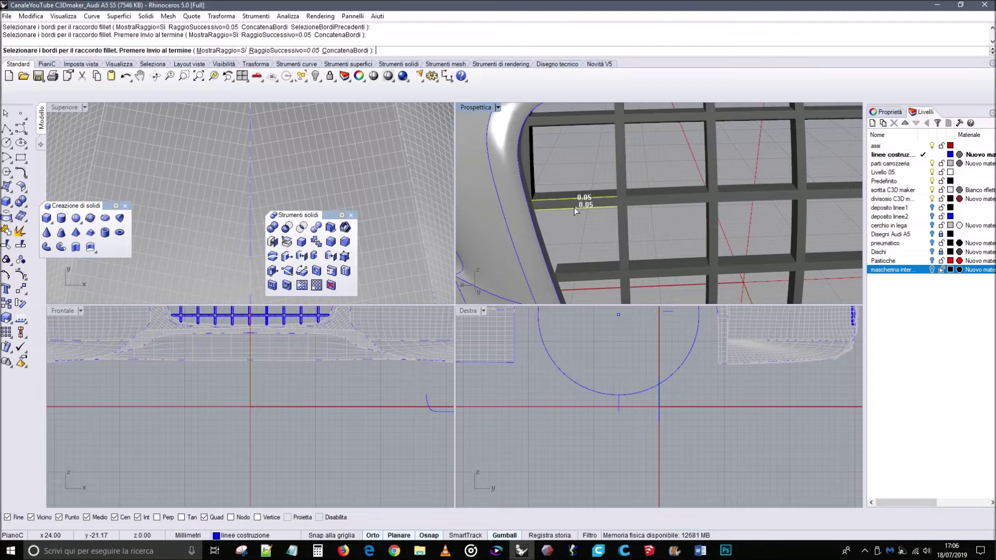
pyautogui.click(659, 195)
pyautogui.click(694, 222)
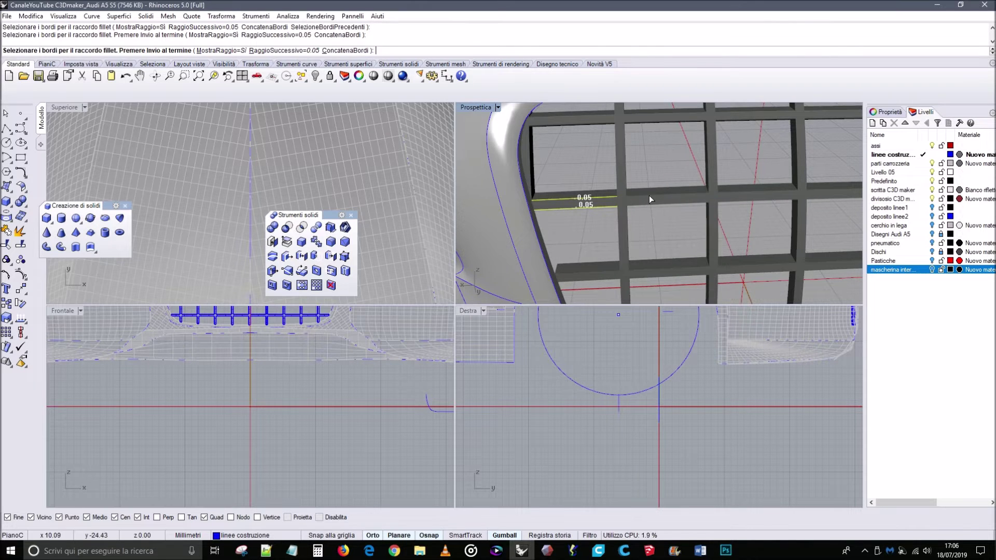
pyautogui.click(692, 203)
pyautogui.click(739, 201)
pyautogui.click(746, 196)
pyautogui.click(817, 189)
pyautogui.click(820, 195)
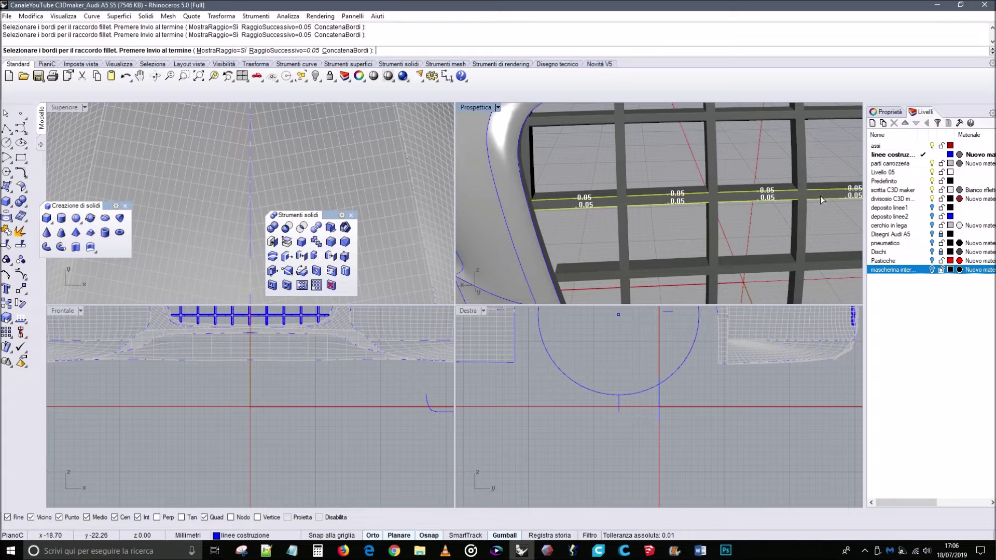
pyautogui.press('Return')
pyautogui.press('Return')
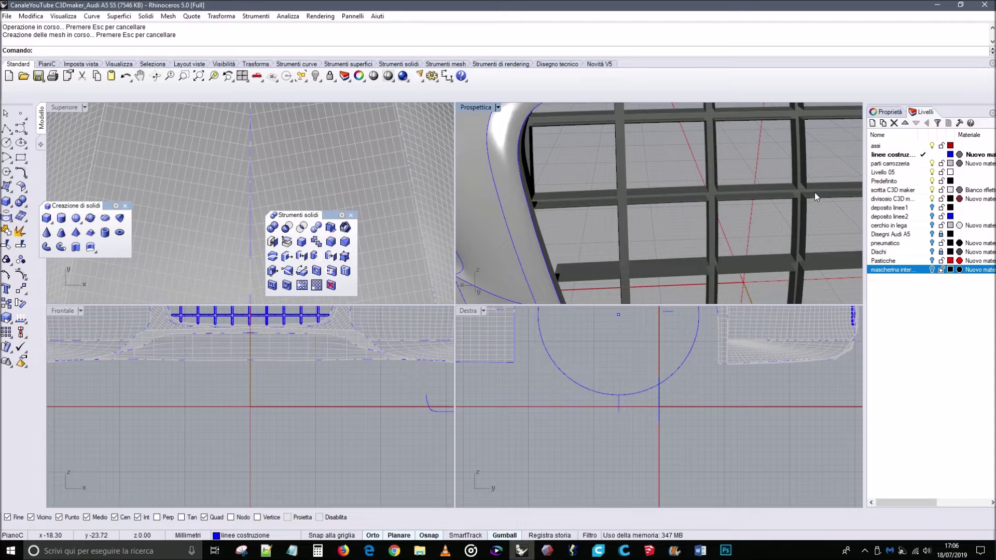
pyautogui.hotkey('ctrl', 'z')
# Fillet the upper and lower front edges of only two inner segments of that horizontal bar with radius 0.05.
pyautogui.moveTo(811, 189)
pyautogui.mouseDown(button='right')
pyautogui.moveTo(807, 181)
pyautogui.moveTo(805, 190)
pyautogui.mouseUp(button='right')
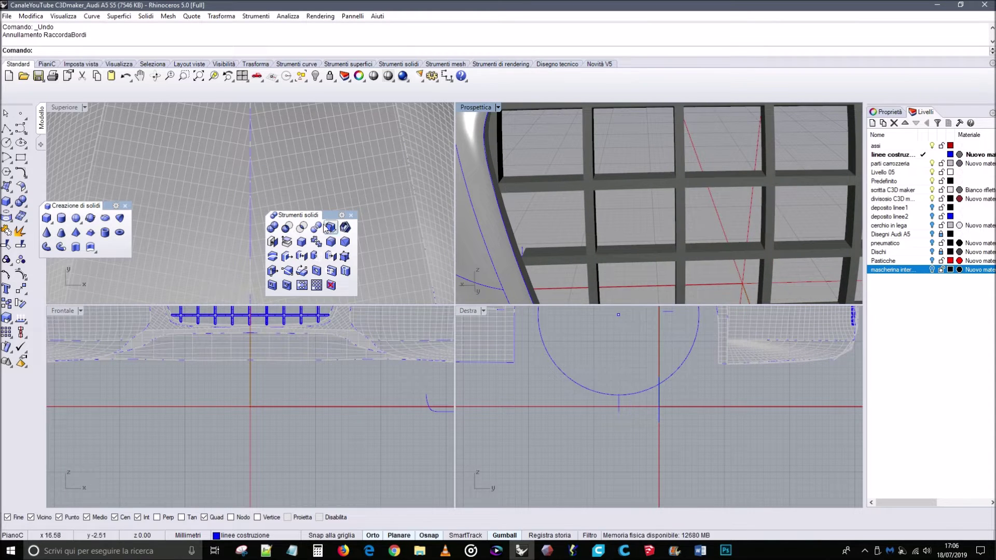
pyautogui.click(330, 242)
pyautogui.click(639, 182)
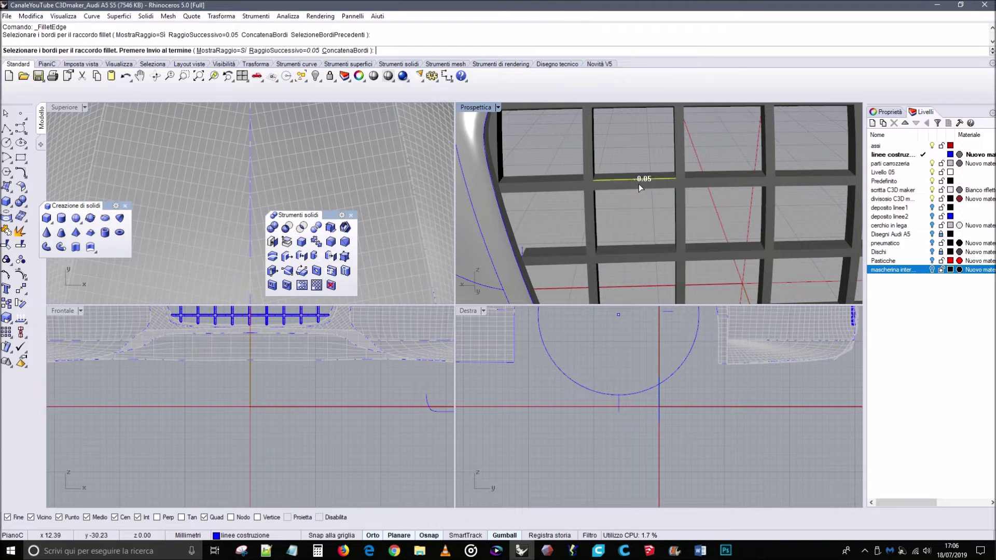
pyautogui.click(659, 188)
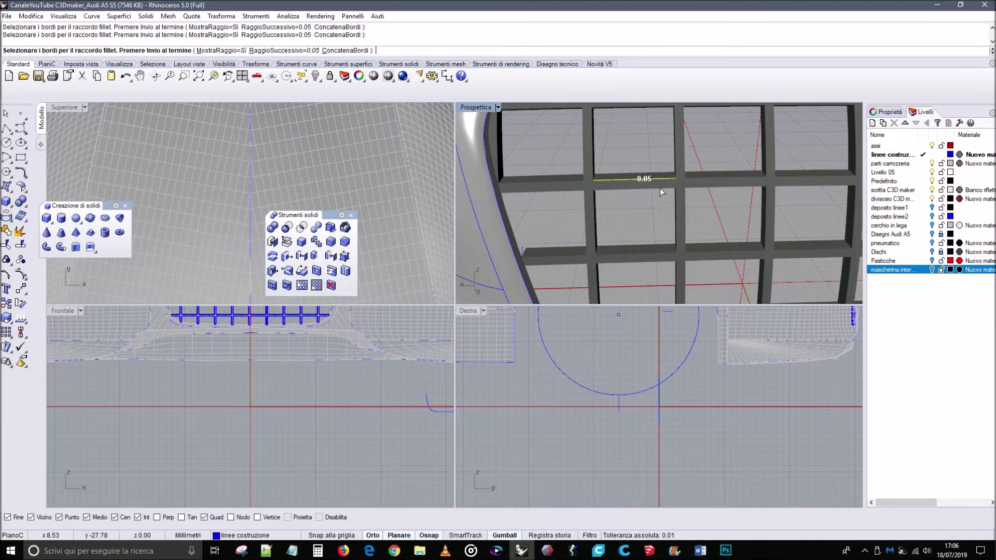
pyautogui.click(711, 187)
pyautogui.click(709, 180)
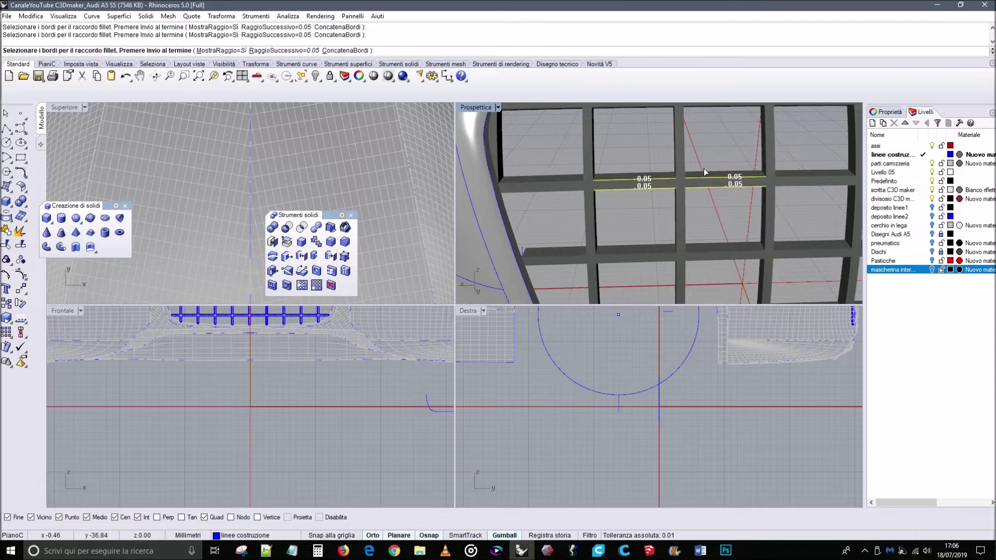
pyautogui.press('Return')
pyautogui.press('Return')
# Fillet the front edges of the next four segments along the same horizontal bar of the upper grille with radius 0.05.
pyautogui.moveTo(763, 188); pyautogui.dragTo(757, 190, button='right')
pyautogui.scroll(5, 651, 200)
pyautogui.scroll(-5, 652, 199)
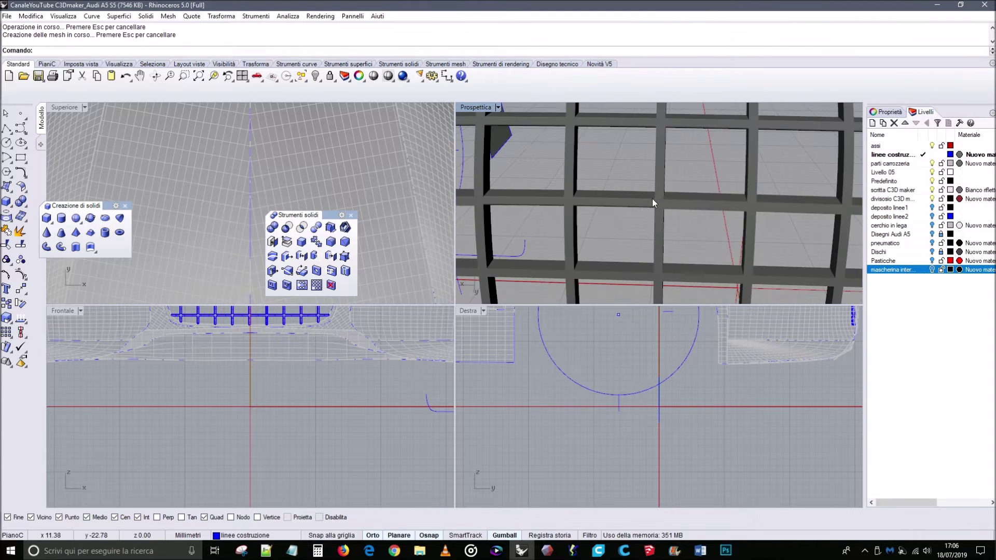
pyautogui.moveTo(646, 199); pyautogui.dragTo(637, 196, button='right')
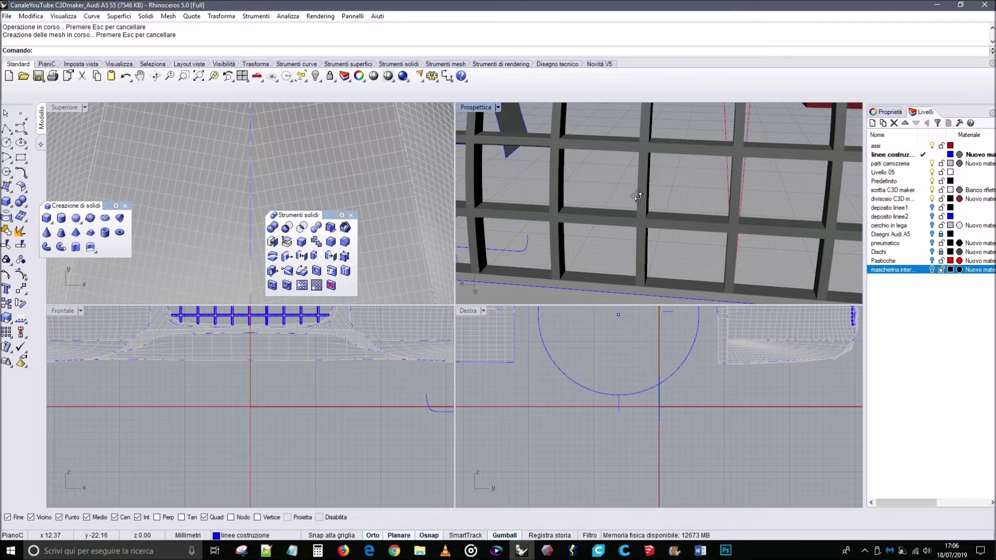
pyautogui.click(318, 241)
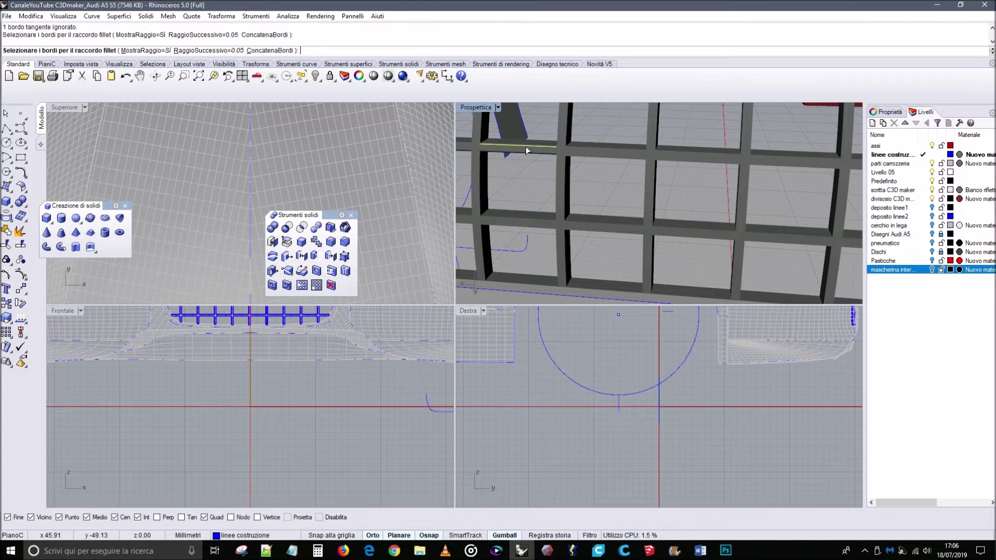
pyautogui.click(331, 243)
pyautogui.click(544, 221)
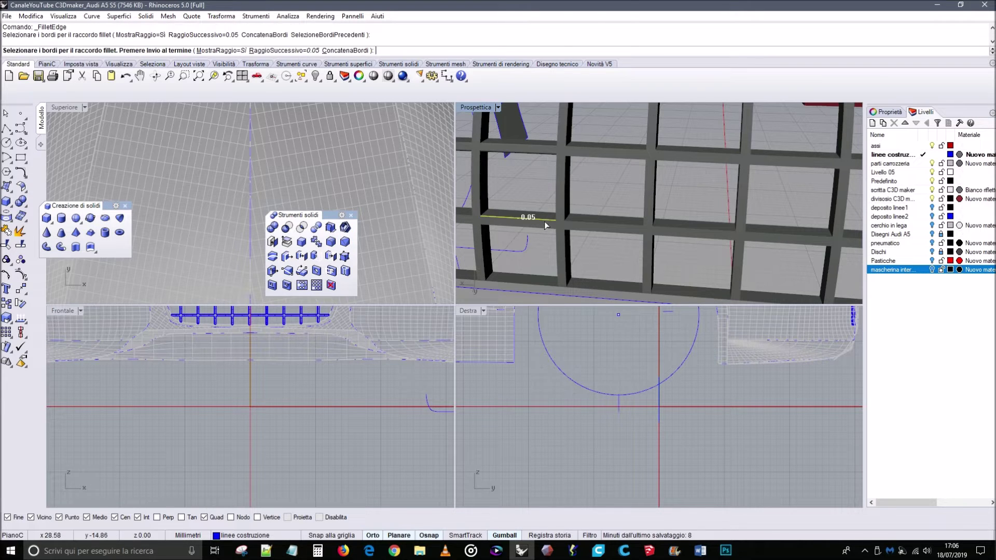
pyautogui.click(592, 225)
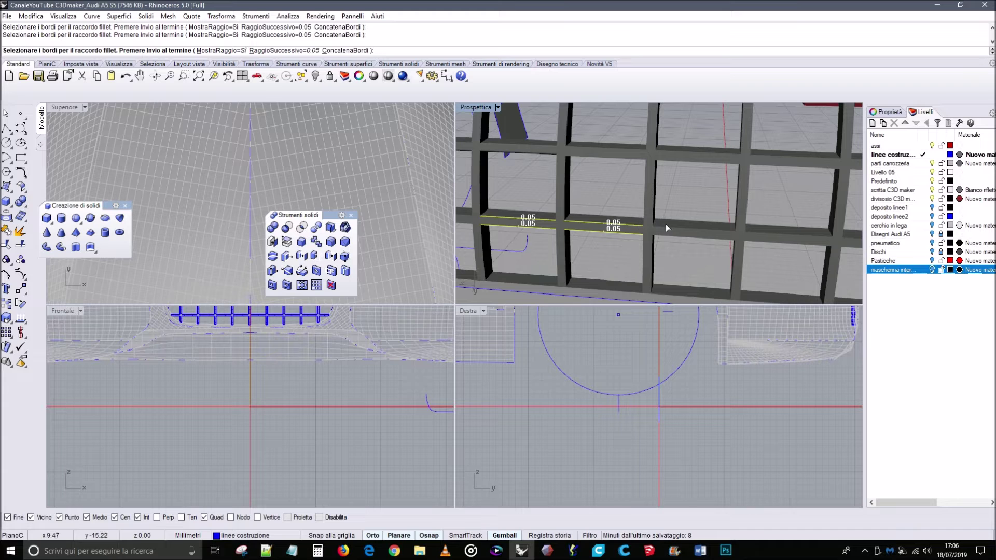
pyautogui.click(728, 238)
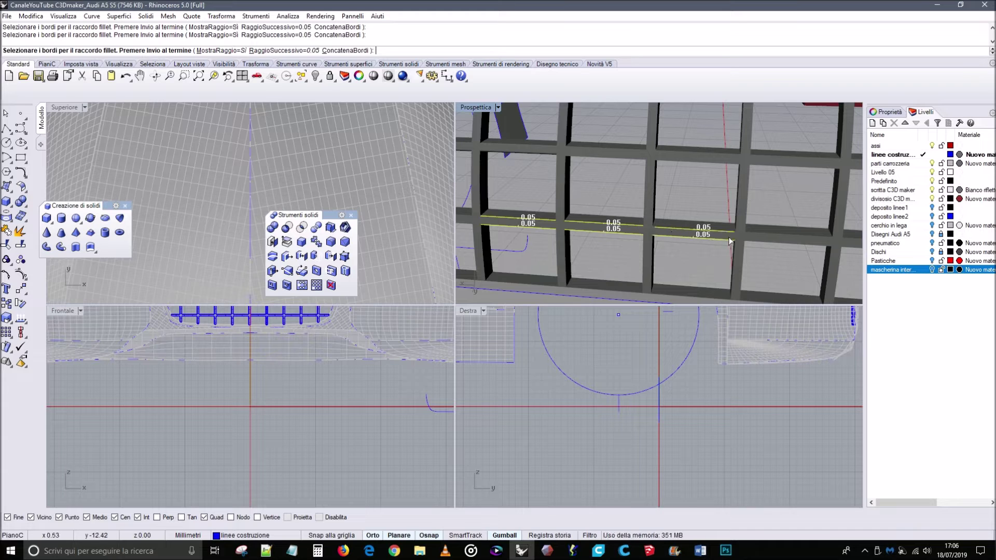
pyautogui.click(767, 234)
pyautogui.click(787, 261)
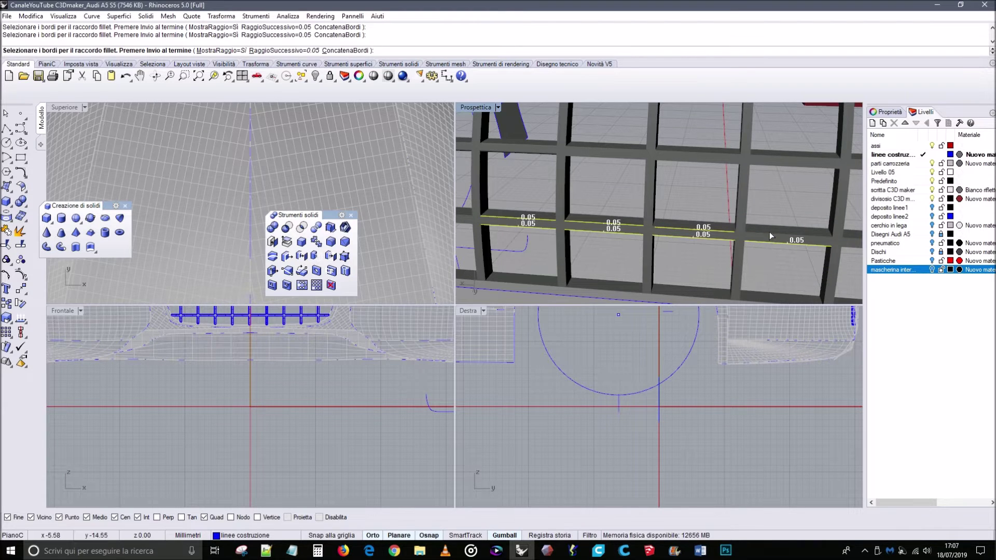
pyautogui.press('Return')
pyautogui.press('Return')
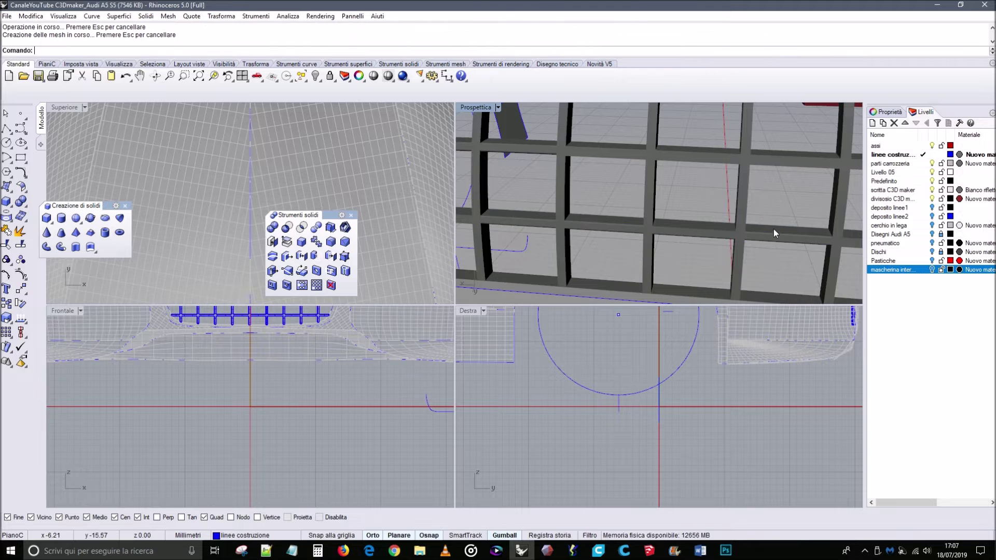
# Fillet the upper and lower front edges of that bar's remaining inner segments toward the opposite frame side with radius 0.05.
pyautogui.moveTo(773, 226); pyautogui.dragTo(752, 222, button='right')
pyautogui.click(330, 241)
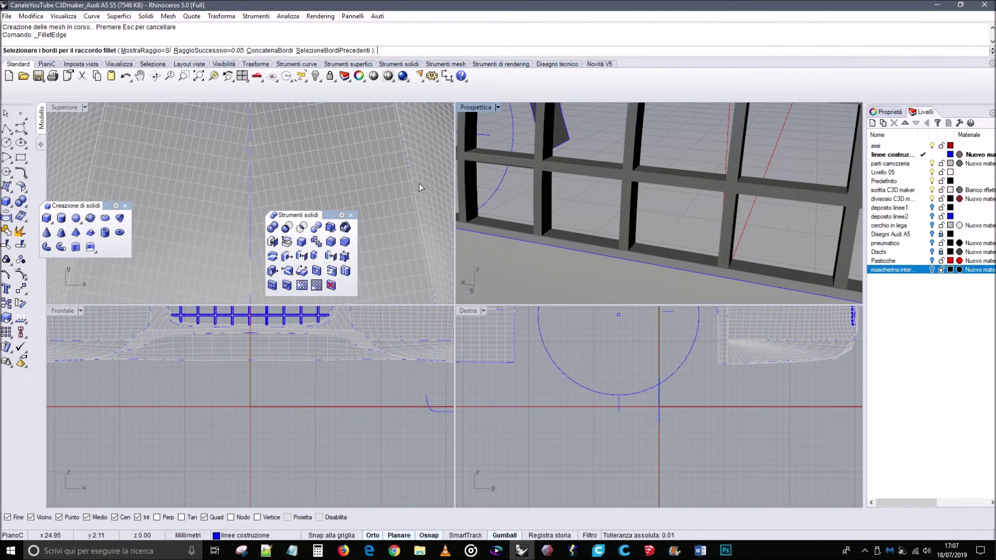
pyautogui.click(589, 163)
pyautogui.click(588, 171)
pyautogui.click(696, 186)
pyautogui.click(728, 177)
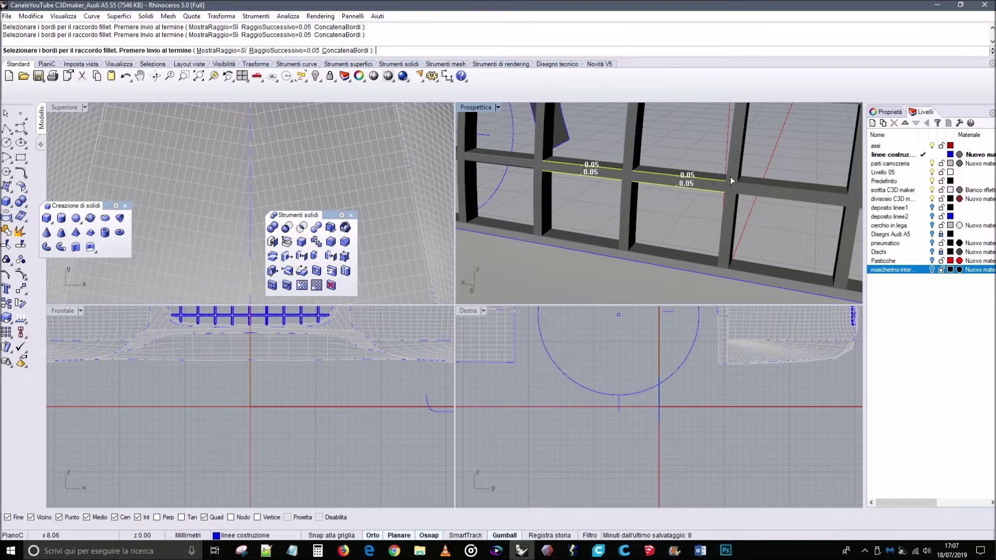
pyautogui.click(769, 197)
pyautogui.moveTo(767, 195); pyautogui.dragTo(718, 207, button='right')
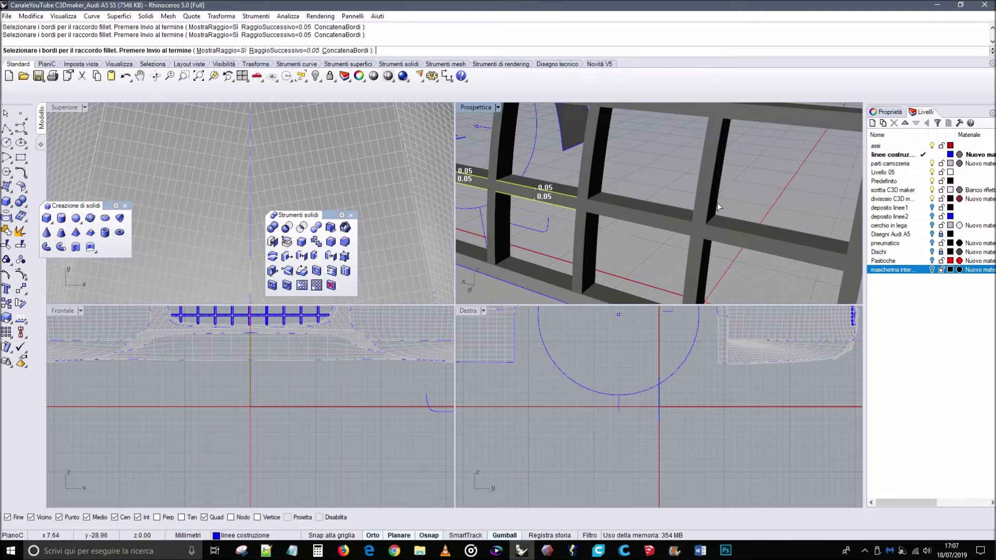
pyautogui.click(680, 216)
pyautogui.click(734, 231)
pyautogui.click(739, 231)
pyautogui.click(739, 234)
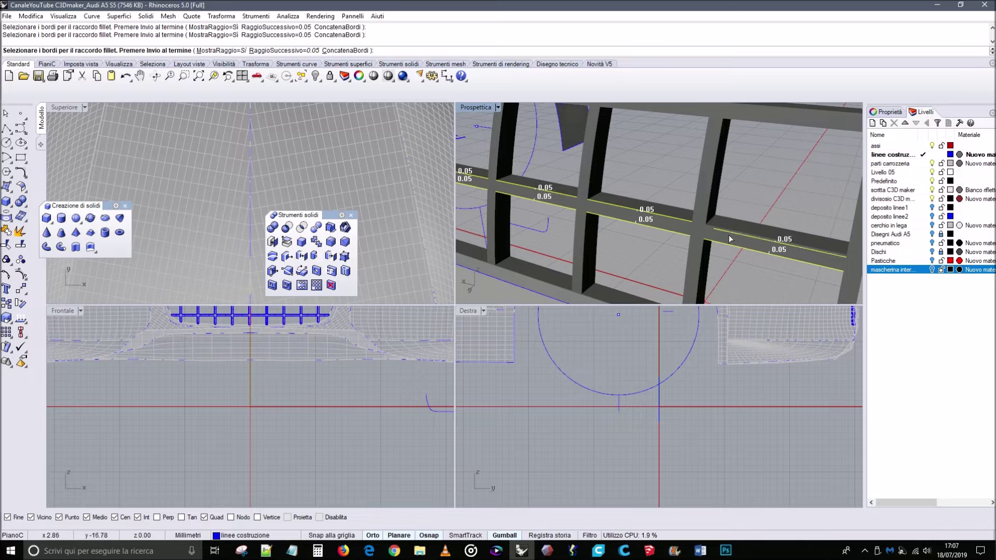
pyautogui.click(734, 234)
pyautogui.click(730, 231)
pyautogui.press('Return')
pyautogui.press('Return')
# Fillet both front edges of the upper grille bar's last segment, where it meets the frame, with radius 0.05.
pyautogui.moveTo(767, 219); pyautogui.dragTo(759, 216, button='right')
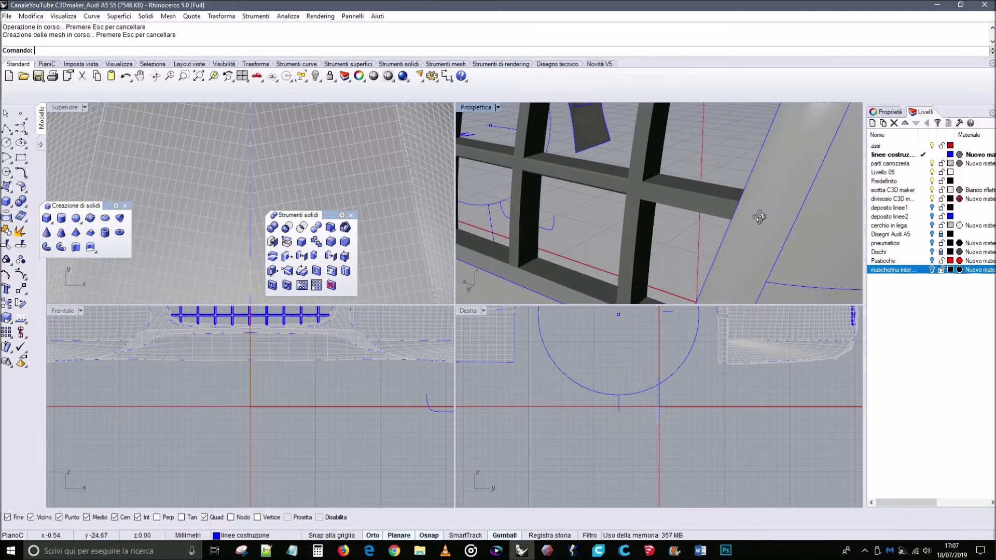
pyautogui.click(330, 241)
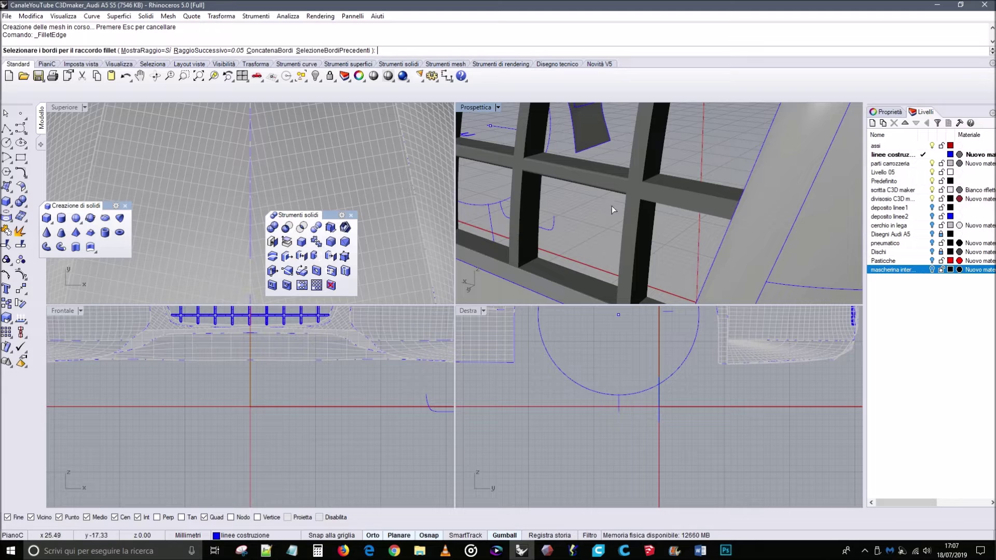
pyautogui.click(679, 188)
pyautogui.click(685, 210)
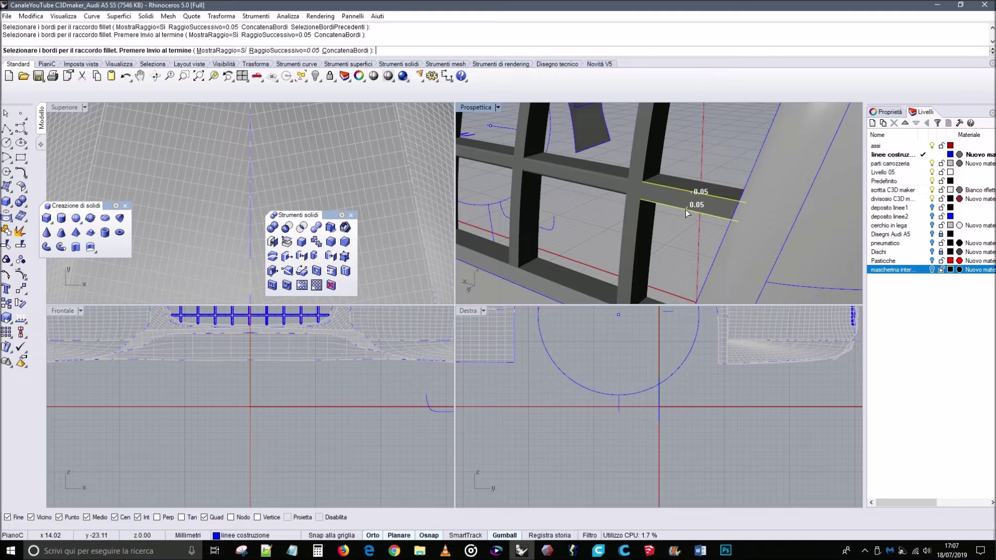
pyautogui.press('Return')
pyautogui.press('Return')
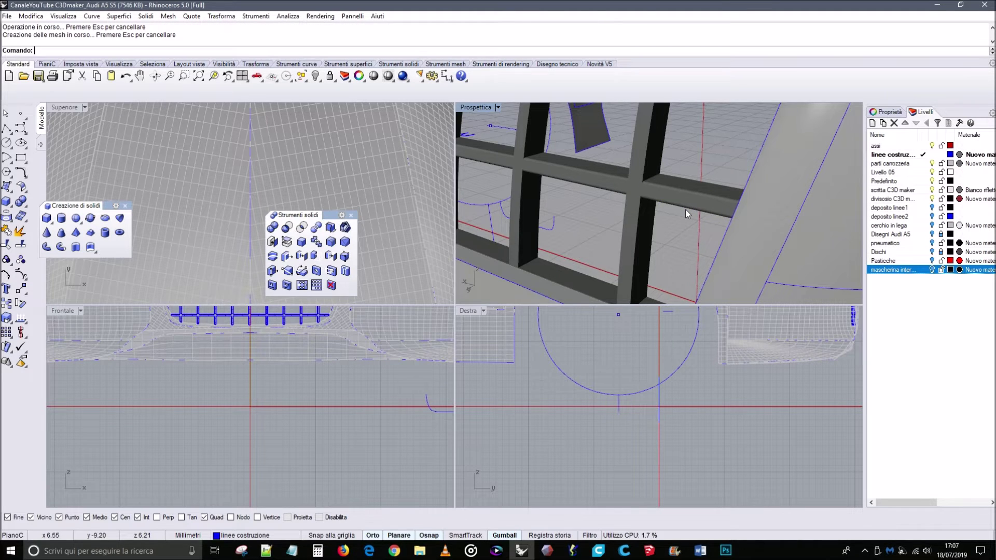
# Fillet both front edges of three adjacent segments of the lower grille's horizontal bar, starting one segment in from the frame, with radius 0.05.
pyautogui.scroll(-5, 680, 208)
pyautogui.moveTo(581, 199); pyautogui.dragTo(627, 182, button='right')
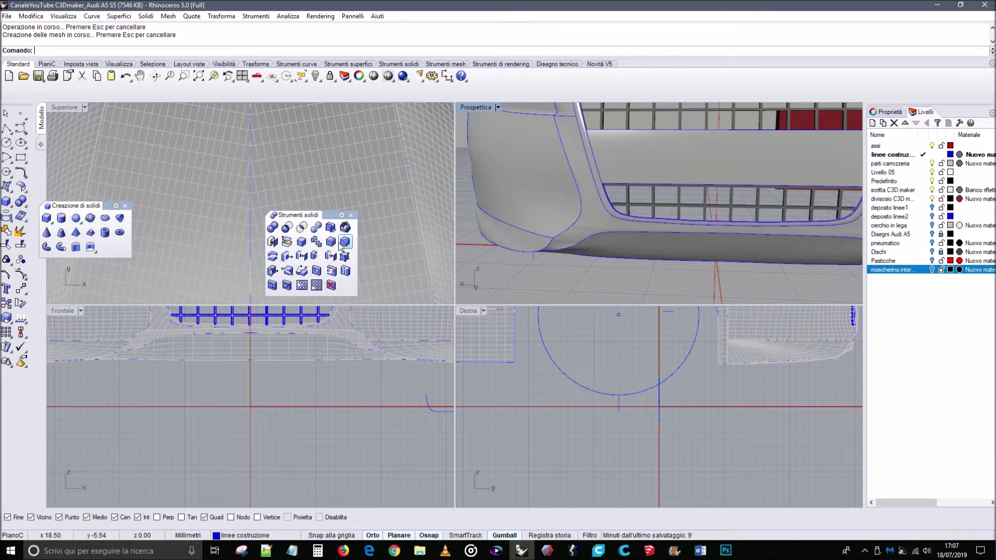
pyautogui.click(287, 255)
pyautogui.scroll(2, 609, 223)
pyautogui.click(652, 197)
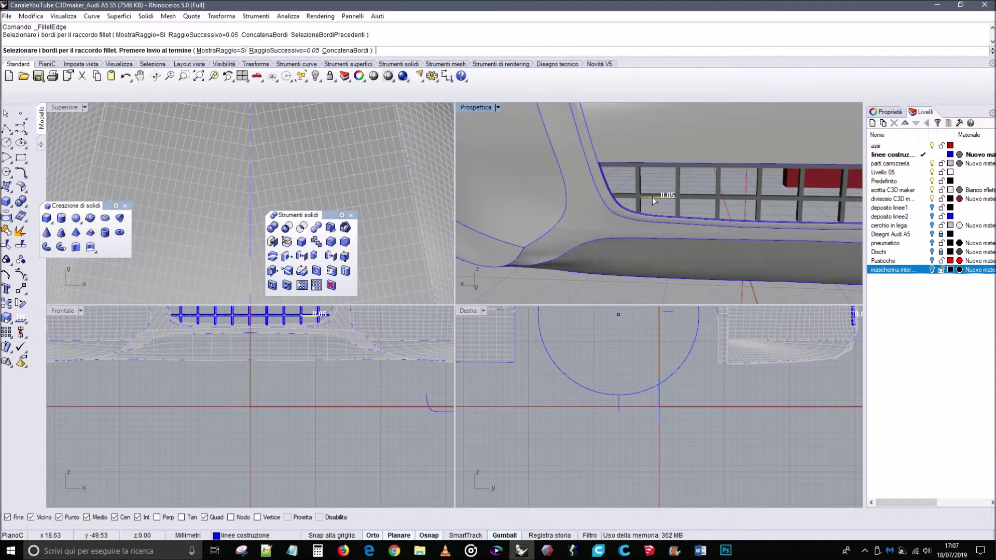
pyautogui.scroll(4, 650, 196)
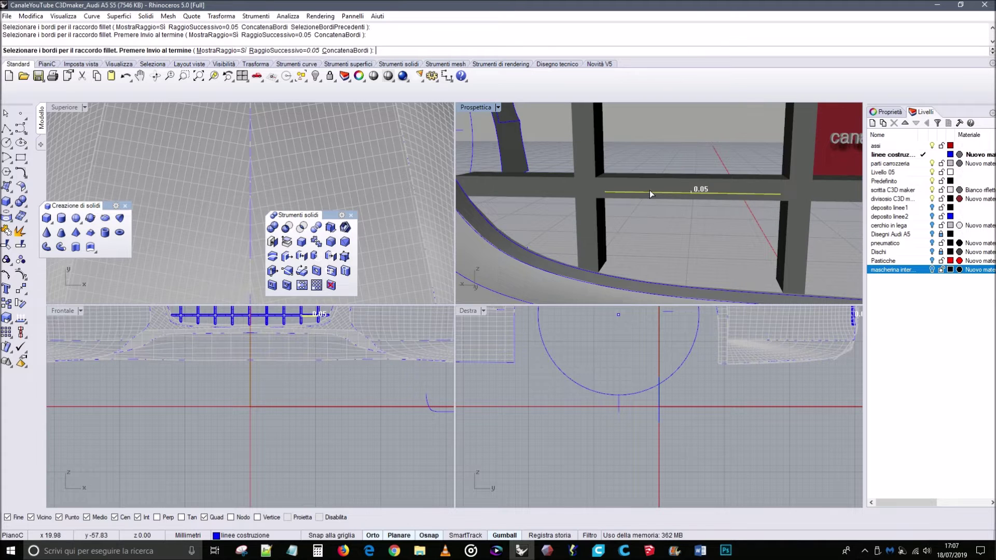
pyautogui.click(648, 180)
pyautogui.moveTo(651, 198); pyautogui.dragTo(633, 261, button='right')
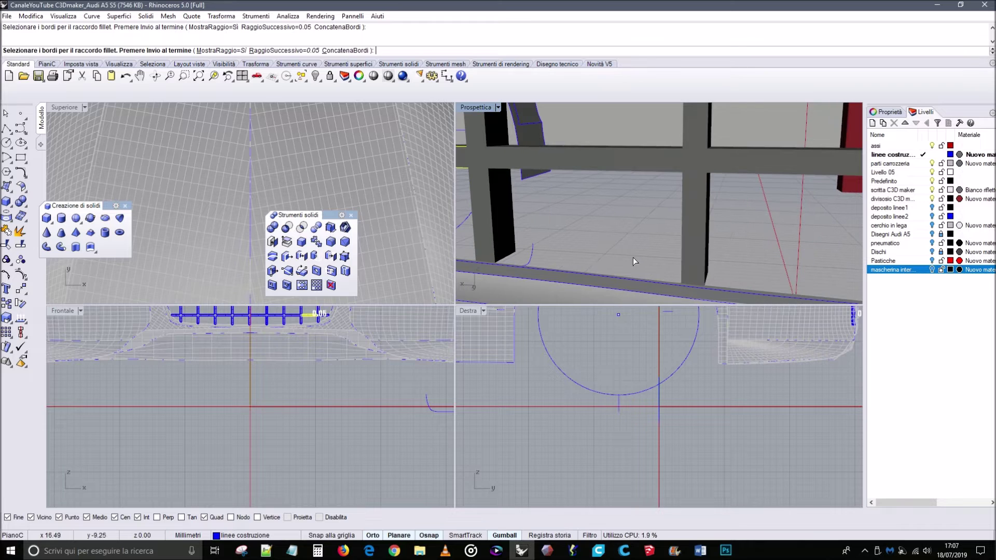
pyautogui.click(576, 151)
pyautogui.moveTo(665, 178); pyautogui.dragTo(660, 195, button='right')
pyautogui.click(655, 234)
pyautogui.click(653, 253)
pyautogui.press('Return')
pyautogui.press('Return')
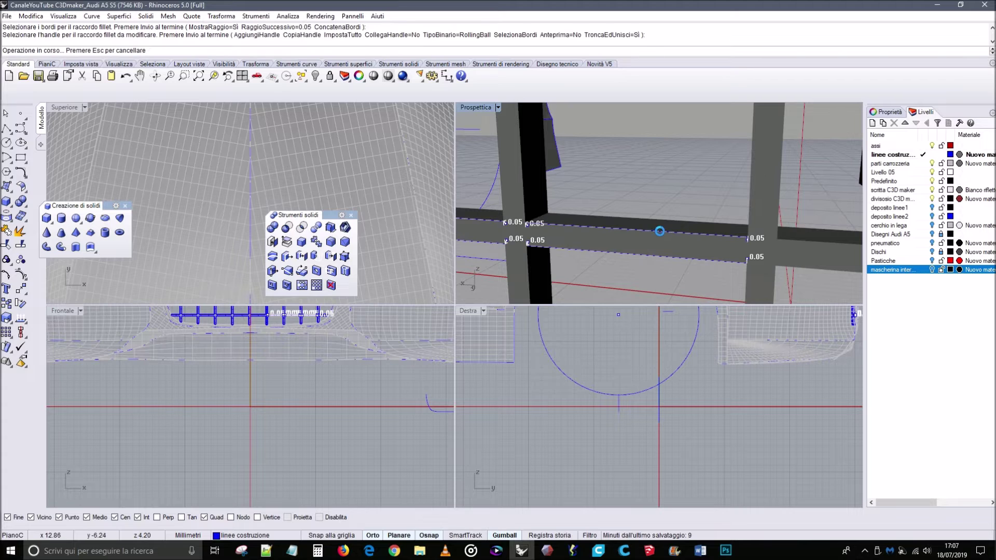
# Fillet both front edges of the lower bar's remaining inner segments, up to the last vertical bar, with radius 0.05.
pyautogui.scroll(-3, 688, 218)
pyautogui.moveTo(748, 212); pyautogui.dragTo(695, 203, button='right')
pyautogui.click(330, 241)
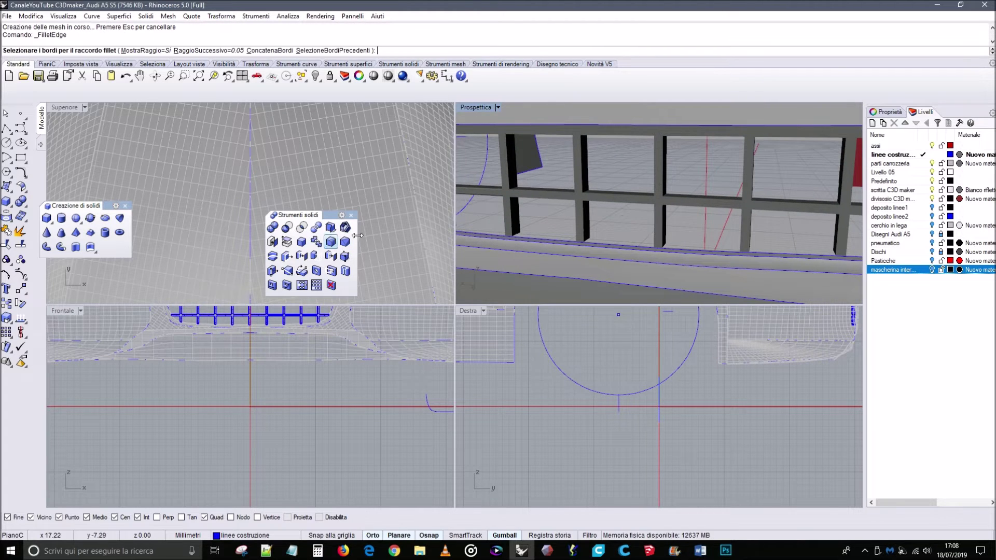
pyautogui.click(562, 193)
pyautogui.click(564, 200)
pyautogui.click(603, 200)
pyautogui.click(627, 197)
pyautogui.click(673, 198)
pyautogui.click(759, 210)
pyautogui.click(760, 200)
pyautogui.moveTo(752, 192); pyautogui.dragTo(718, 179, button='right')
pyautogui.press('Return')
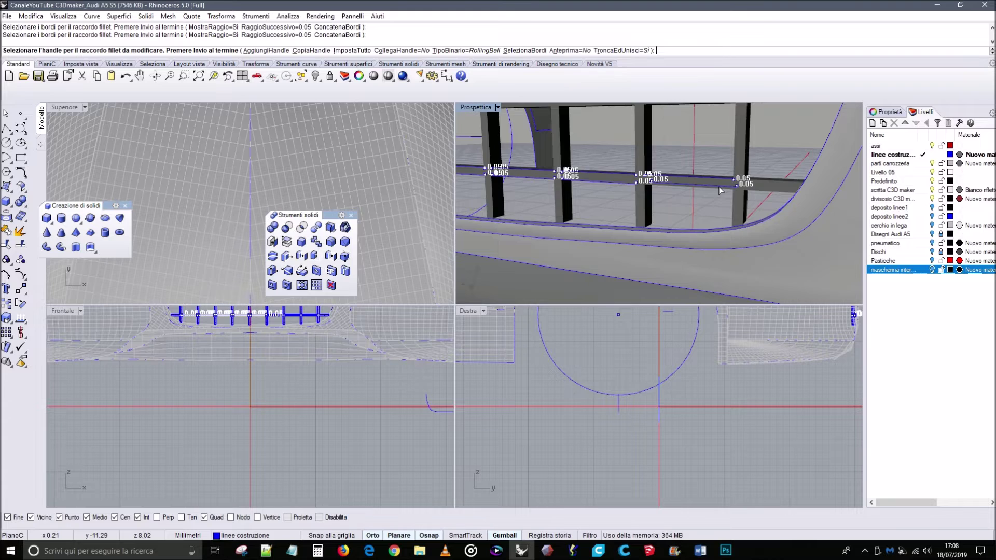
pyautogui.press('Return')
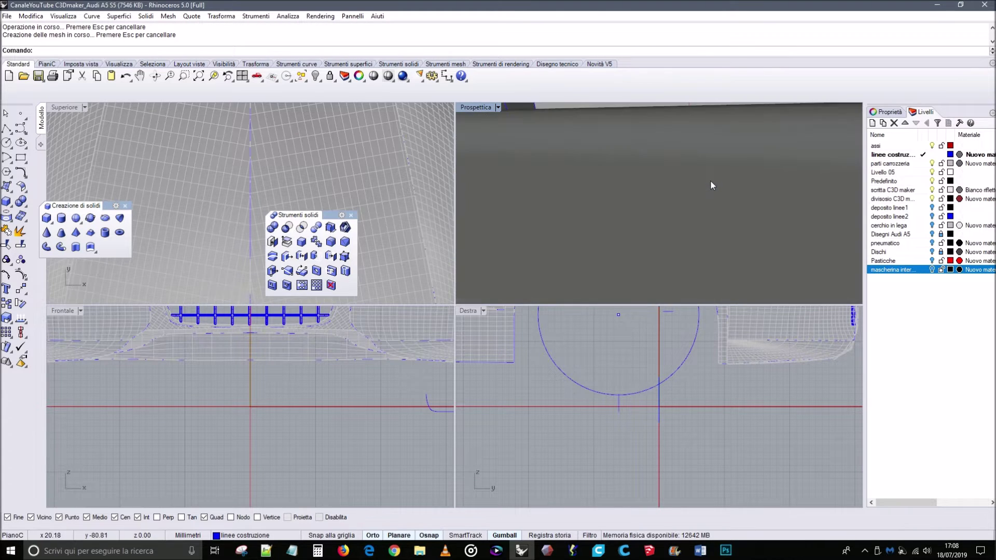
# Fillet both front edges of the lower bar's end segment between the last vertical bar and the frame with radius 0.05.
pyautogui.moveTo(710, 181); pyautogui.dragTo(708, 182, button='right')
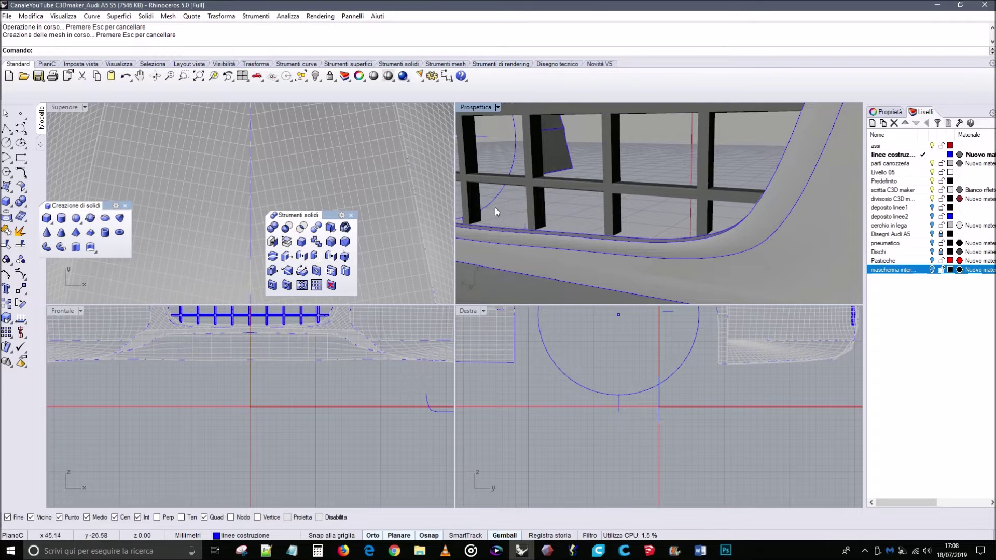
pyautogui.click(333, 232)
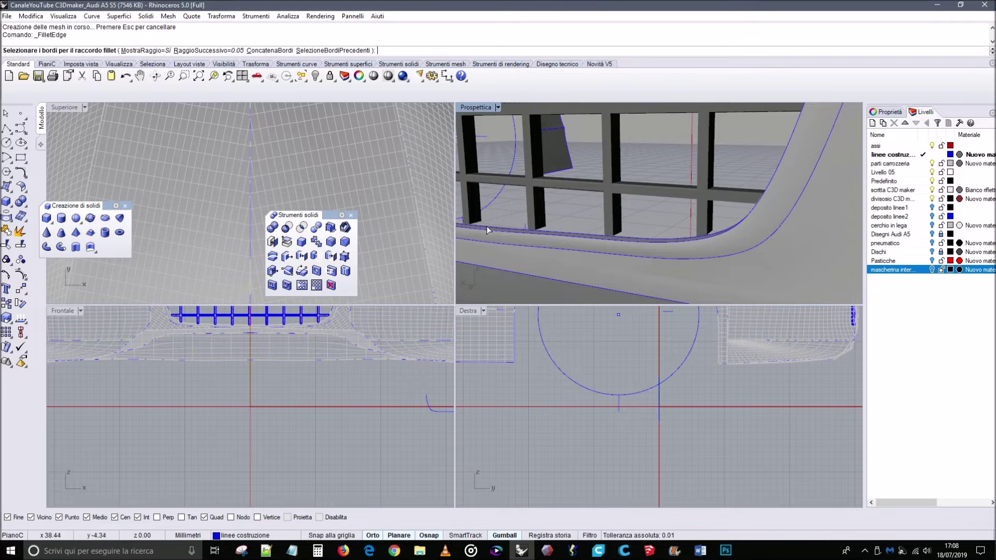
pyautogui.click(732, 191)
pyautogui.click(762, 222)
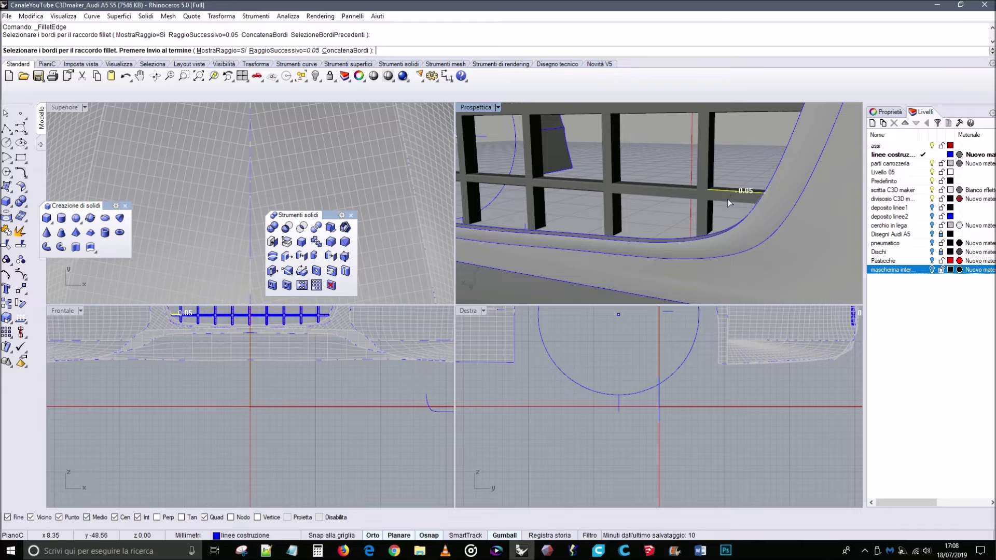
pyautogui.click(728, 201)
pyautogui.click(760, 232)
pyautogui.press('Return')
pyautogui.press('Return')
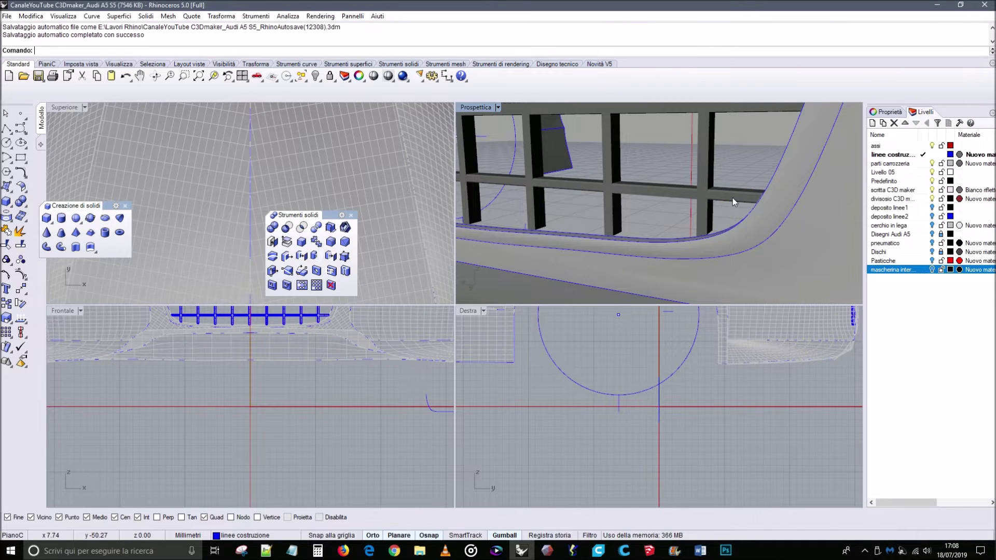
# Turn on the visibility of the "mascherina interna front" layer.
pyautogui.scroll(-8, 732, 198)
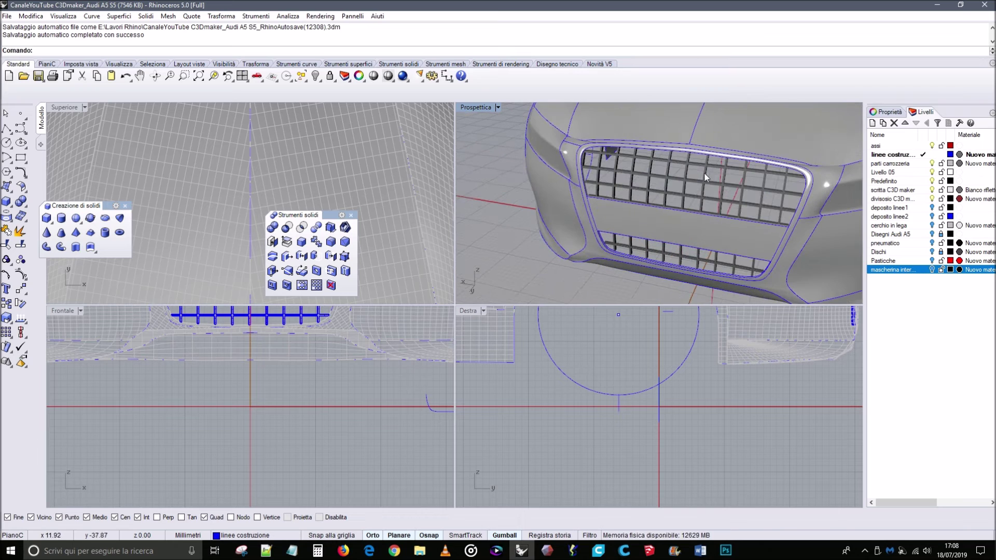
pyautogui.moveTo(707, 171); pyautogui.dragTo(642, 174, button='right')
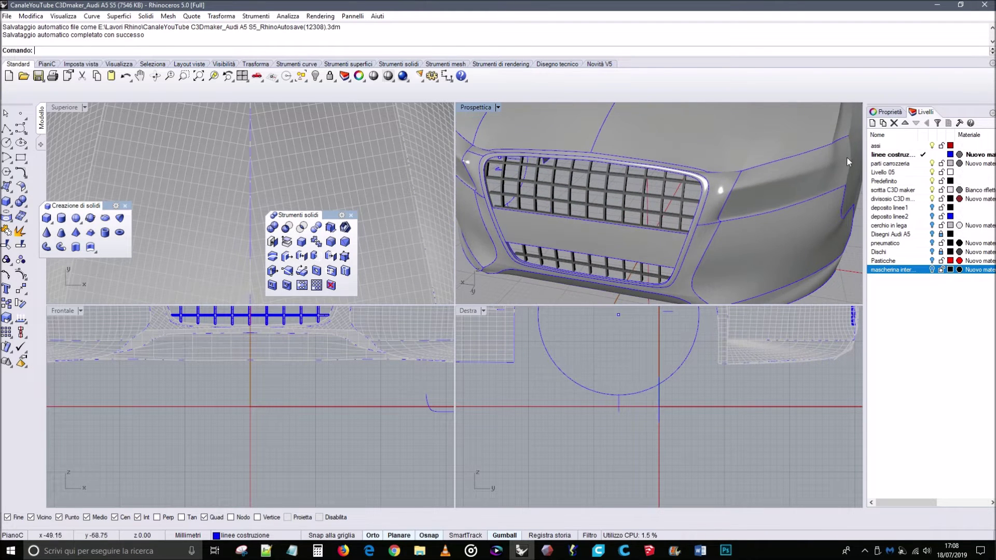
pyautogui.click(932, 269)
# Select the upper and lower black inner grille surfaces and move them slightly toward the rear, behind the grille bars.
pyautogui.click(617, 199)
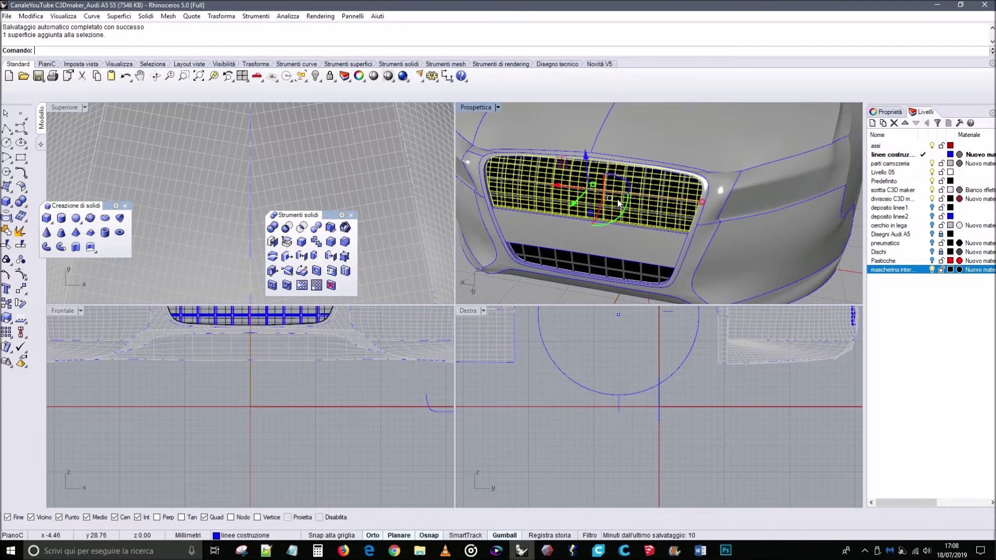
pyautogui.click(595, 262)
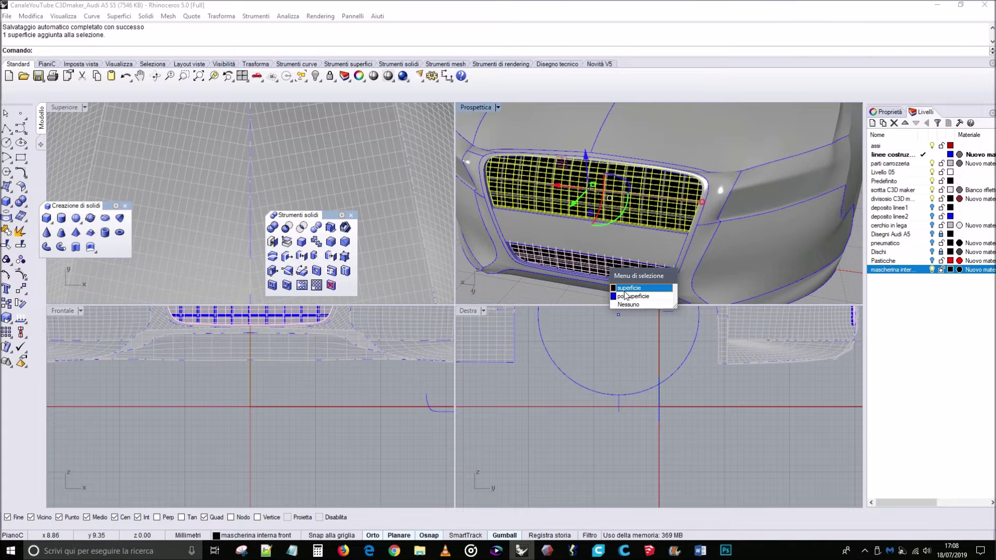
pyautogui.click(626, 296)
pyautogui.moveTo(621, 239); pyautogui.dragTo(606, 217, button='right')
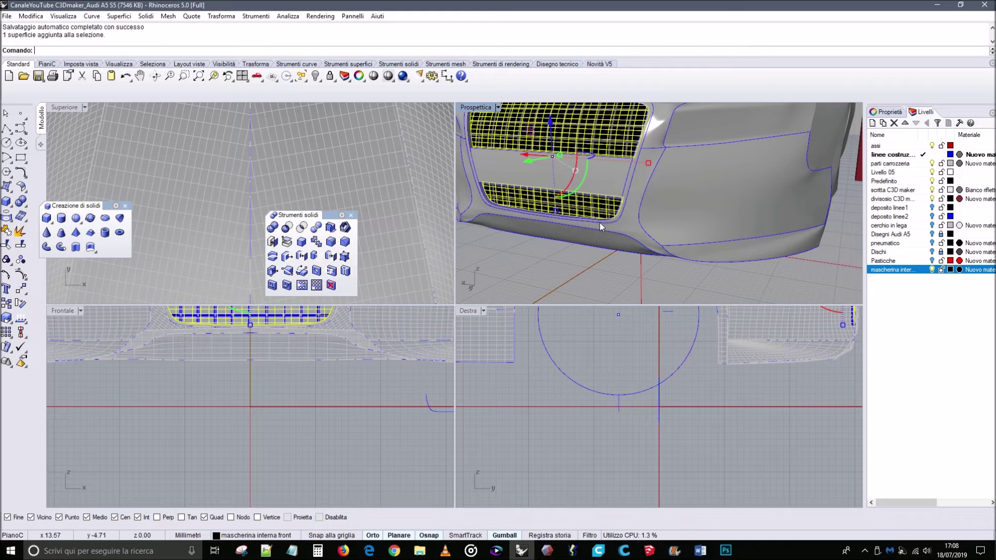
pyautogui.scroll(-6, 693, 364)
pyautogui.moveTo(734, 331); pyautogui.dragTo(588, 381, button='right')
pyautogui.scroll(5, 652, 368)
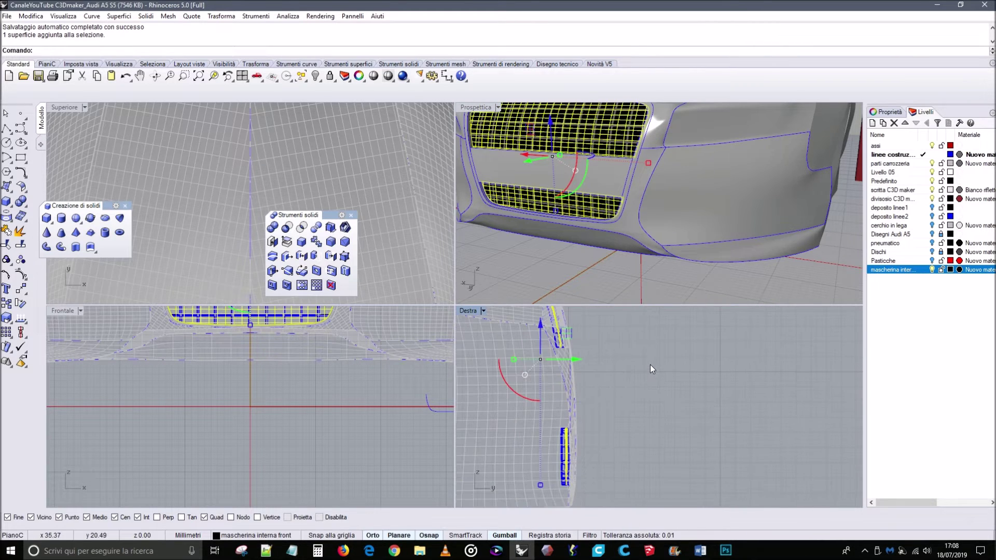
pyautogui.moveTo(579, 358); pyautogui.dragTo(578, 358)
pyautogui.moveTo(587, 260); pyautogui.dragTo(586, 259, button='right')
pyautogui.click(586, 260)
pyautogui.scroll(8, 608, 201)
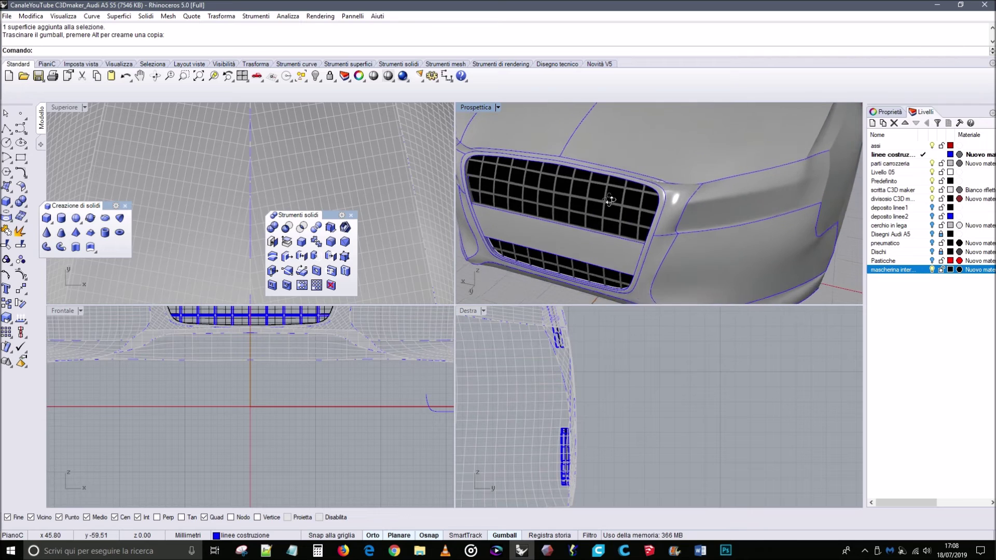
pyautogui.moveTo(594, 227); pyautogui.dragTo(609, 202, button='right')
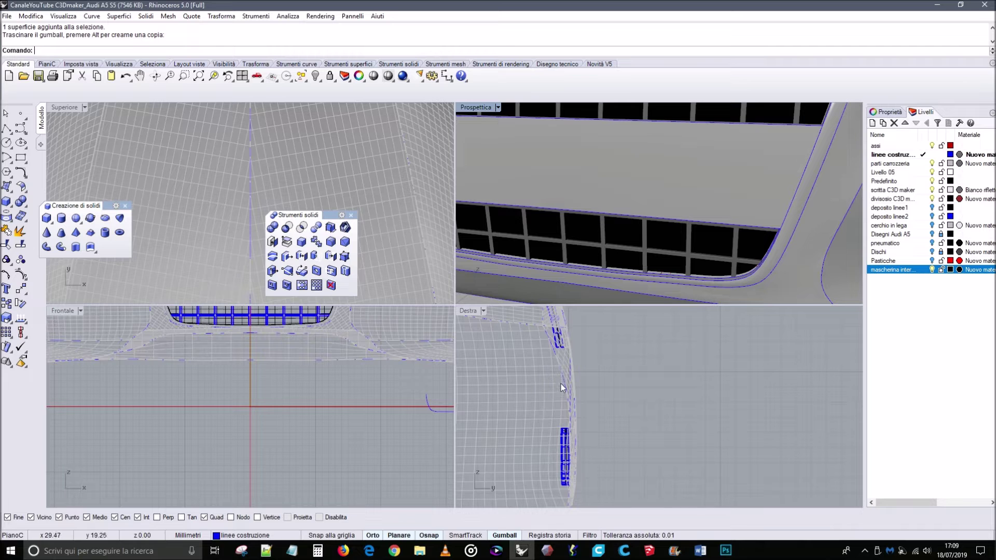
pyautogui.scroll(-8, 668, 236)
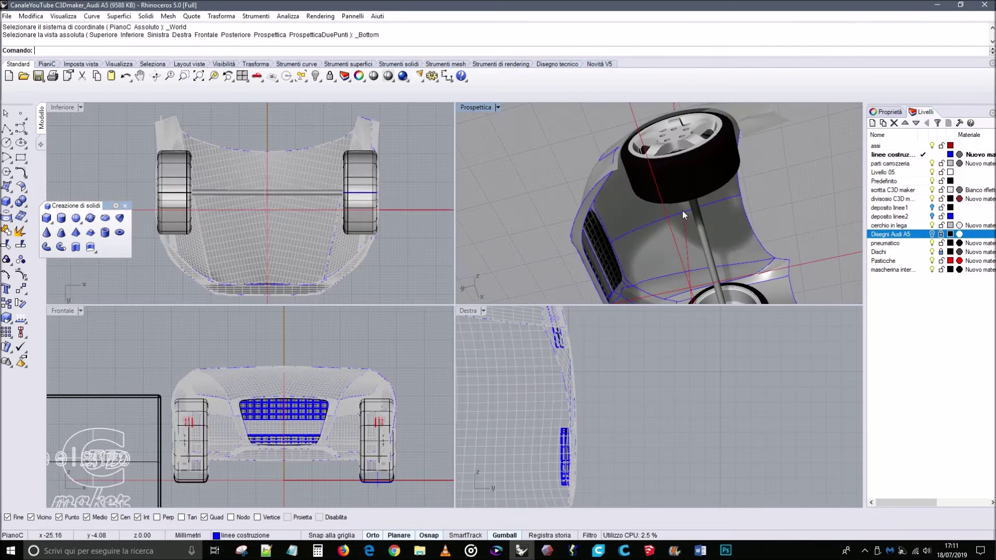
pyautogui.moveTo(682, 210); pyautogui.dragTo(581, 284, button='right')
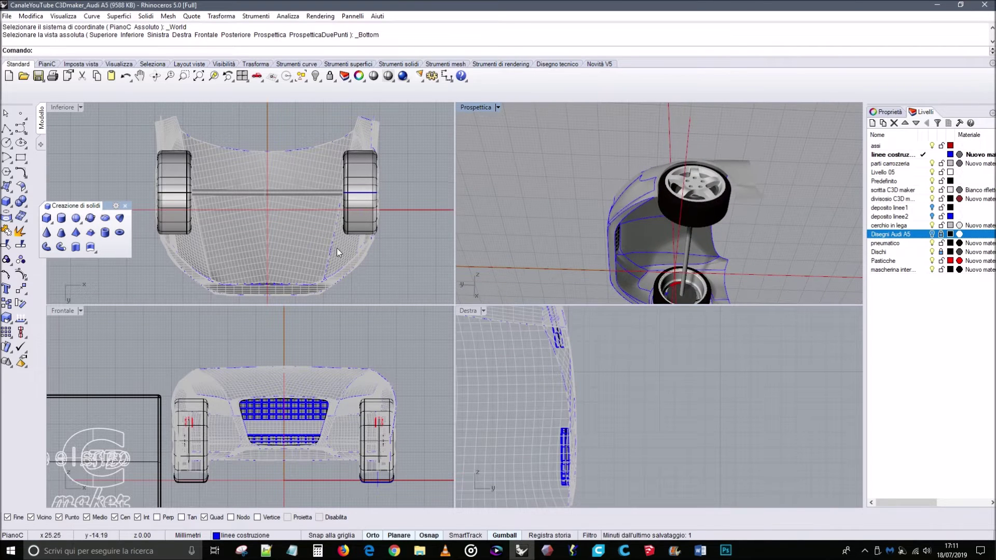
# Draw a polyline from the wheel arch's lower front corner, about 10.9 mm straight inward past the tyre and about 4.7 mm rearward.
pyautogui.moveTo(341, 262); pyautogui.dragTo(349, 244, button='right')
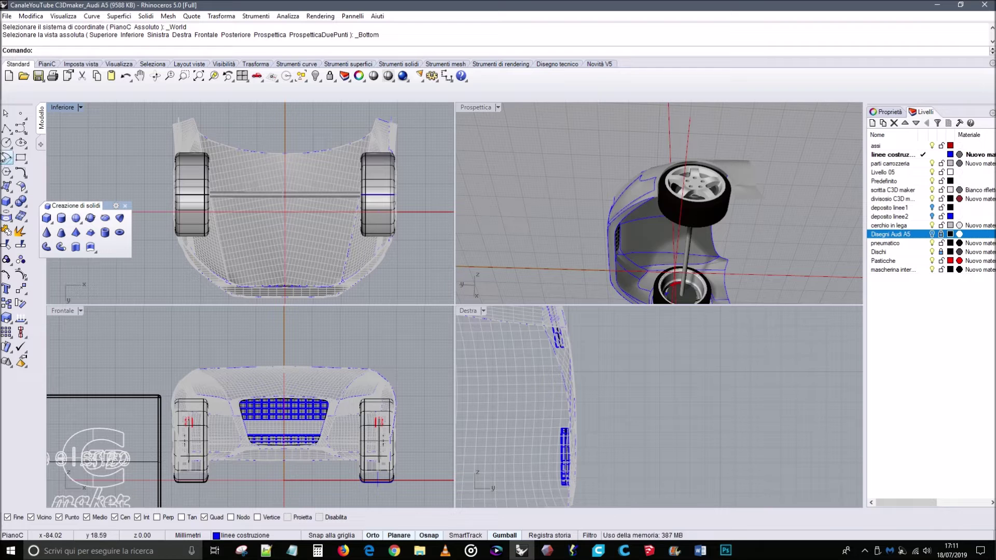
pyautogui.click(8, 130)
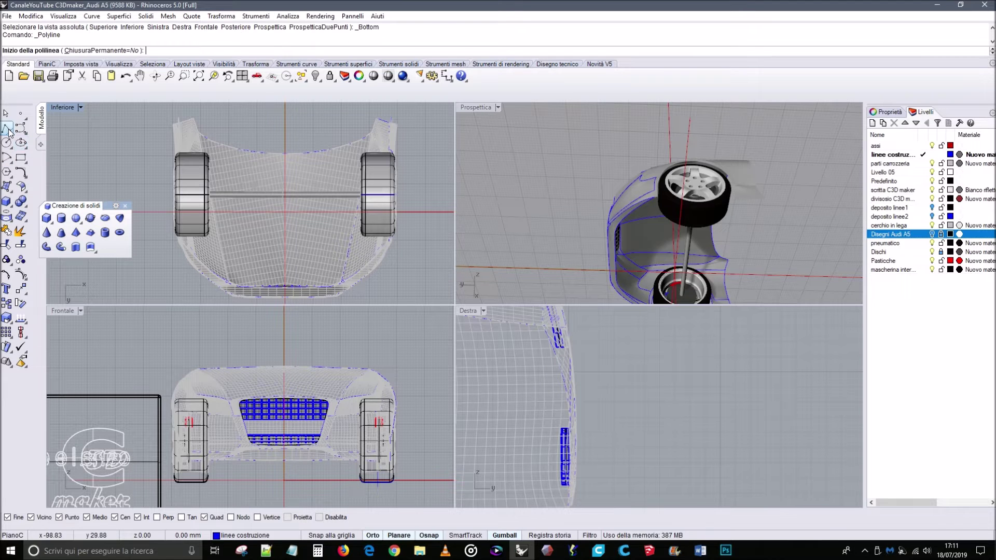
pyautogui.scroll(3, 650, 199)
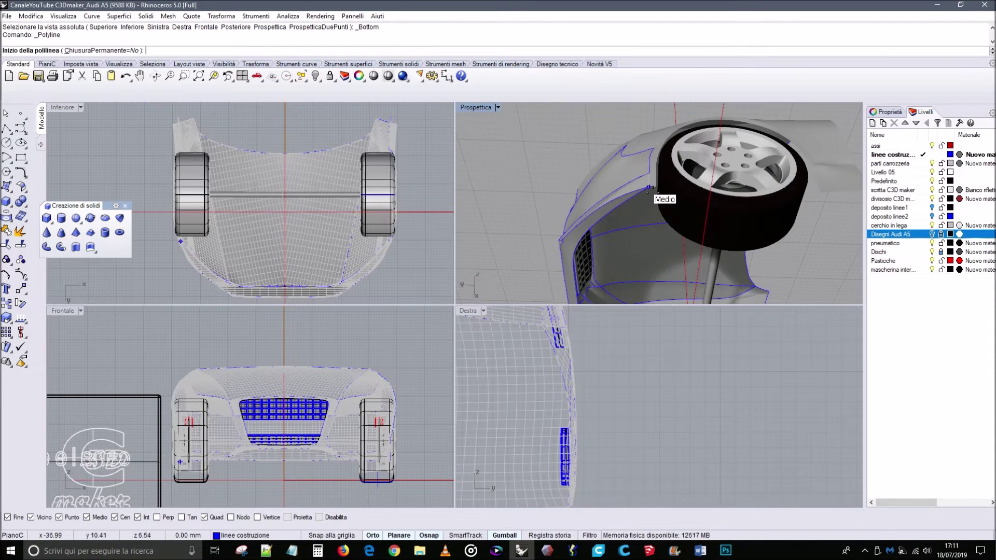
pyautogui.scroll(4, 651, 193)
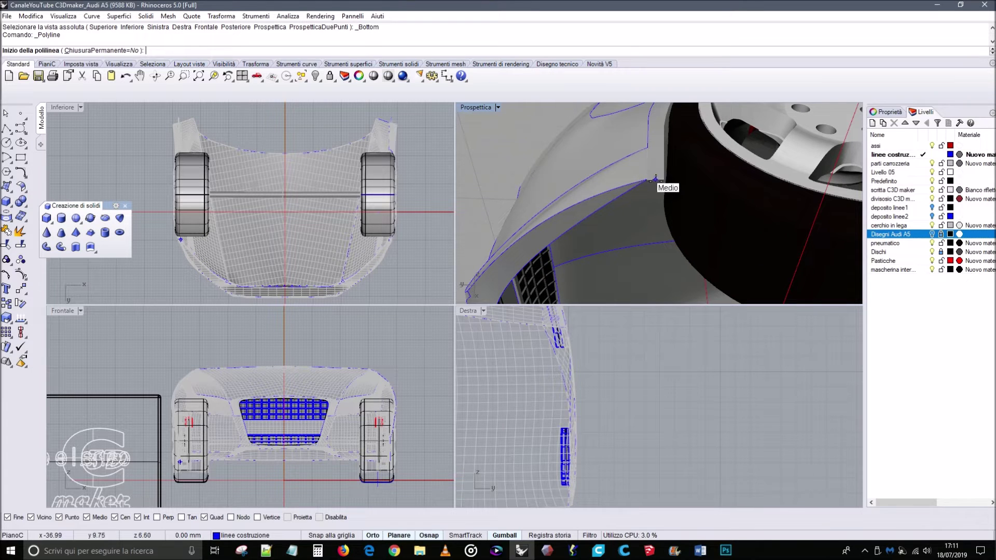
pyautogui.click(664, 180)
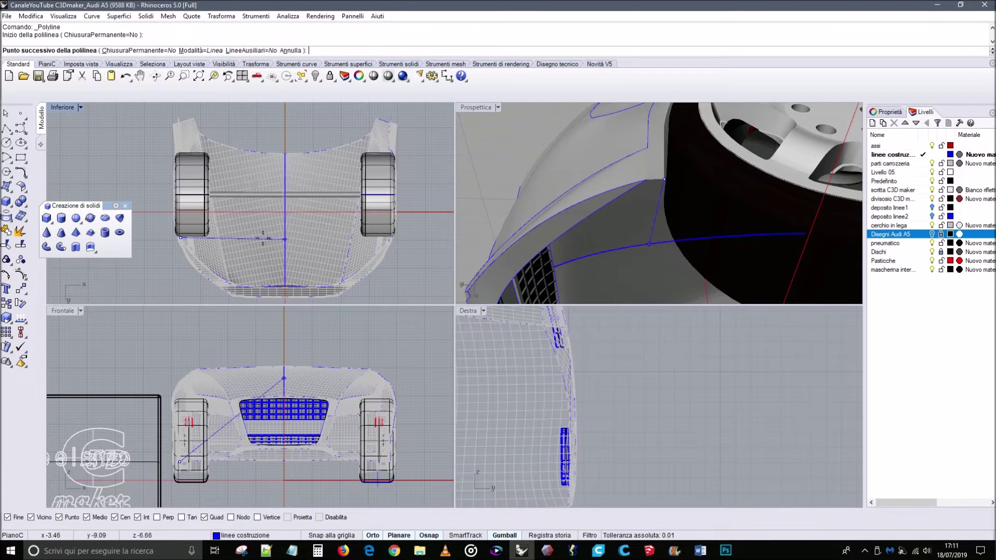
pyautogui.scroll(8, 210, 237)
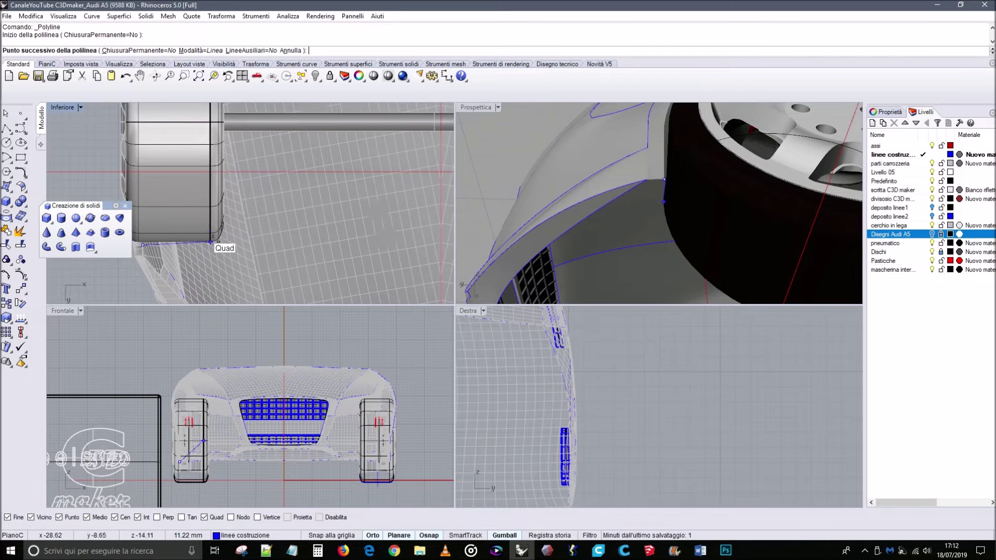
pyautogui.scroll(-4, 355, 243)
pyautogui.scroll(-4, 334, 243)
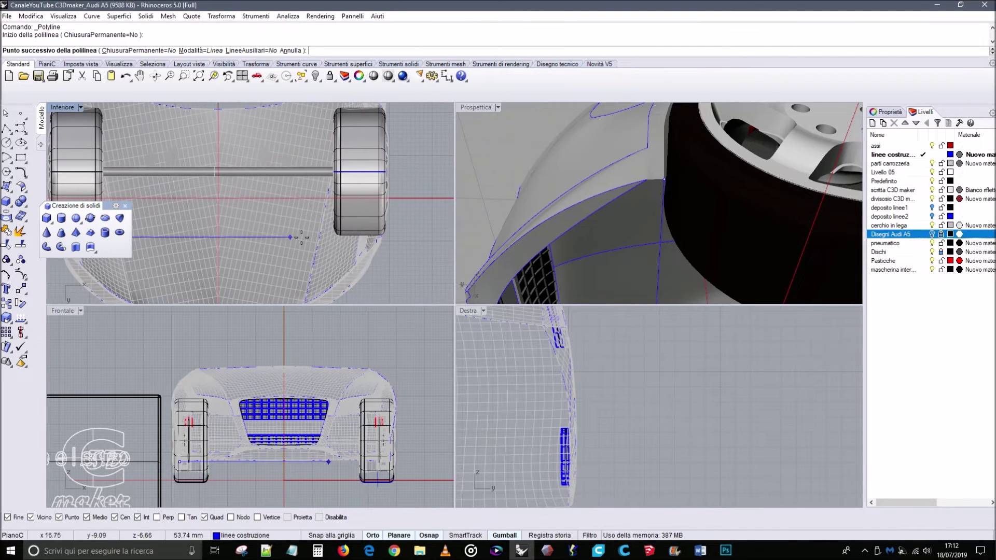
pyautogui.scroll(4, 340, 254)
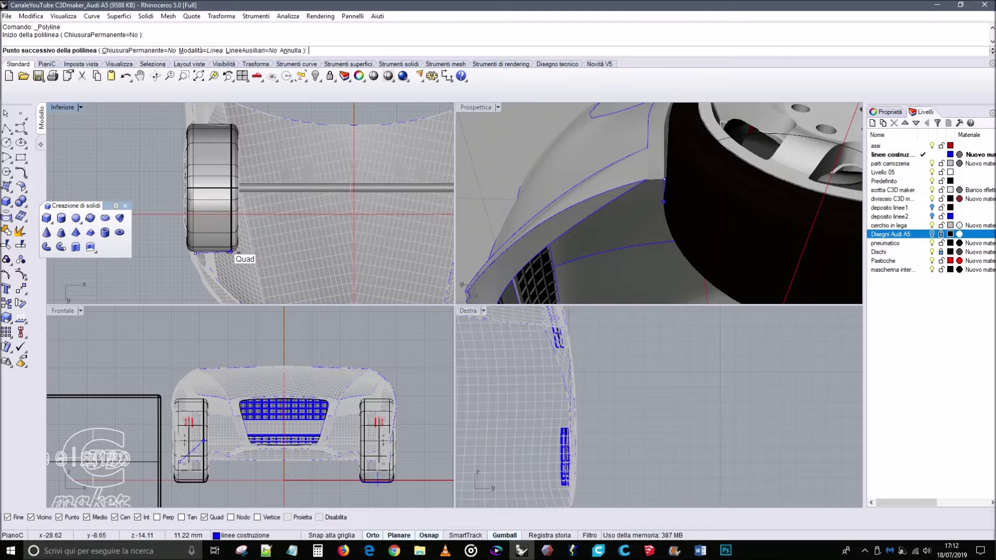
pyautogui.click(428, 535)
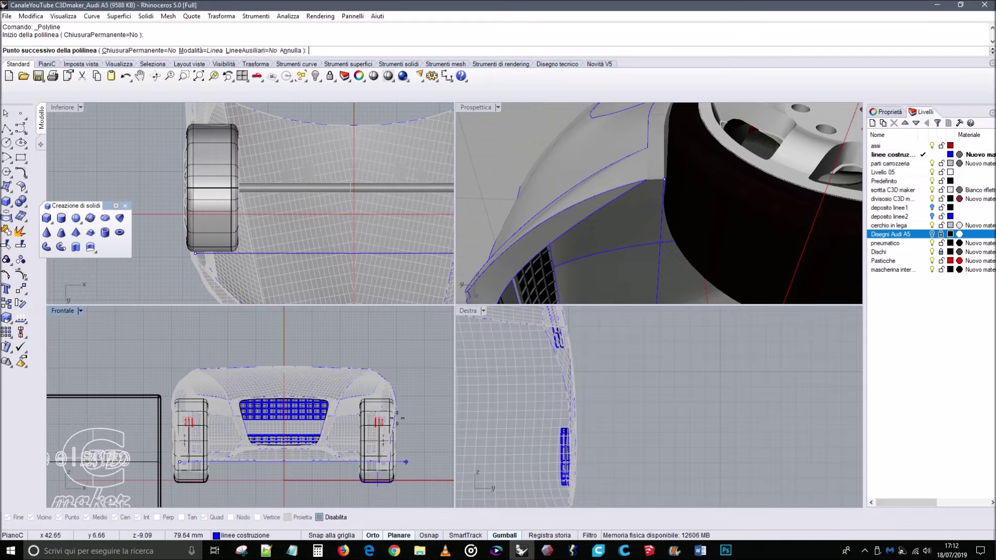
pyautogui.click(242, 264)
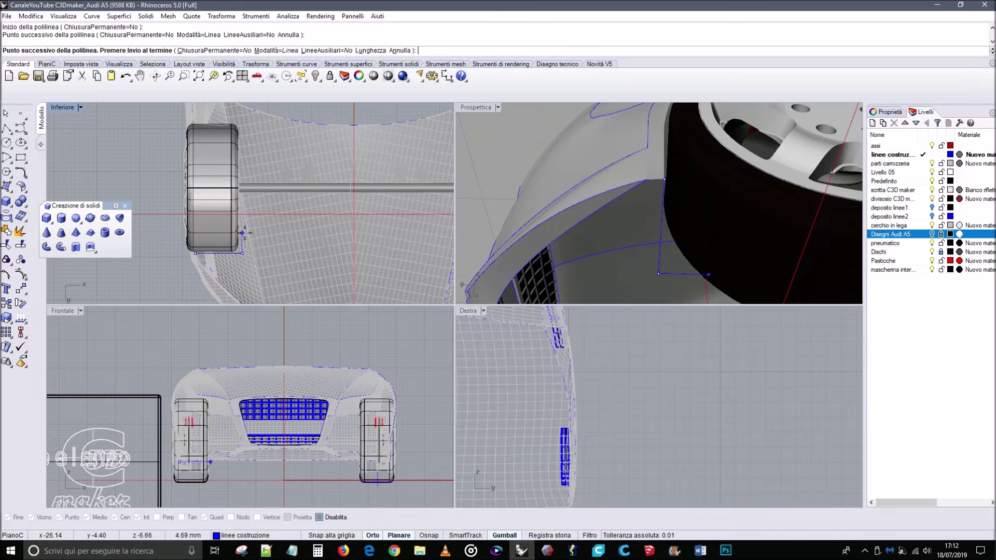
pyautogui.click(242, 233)
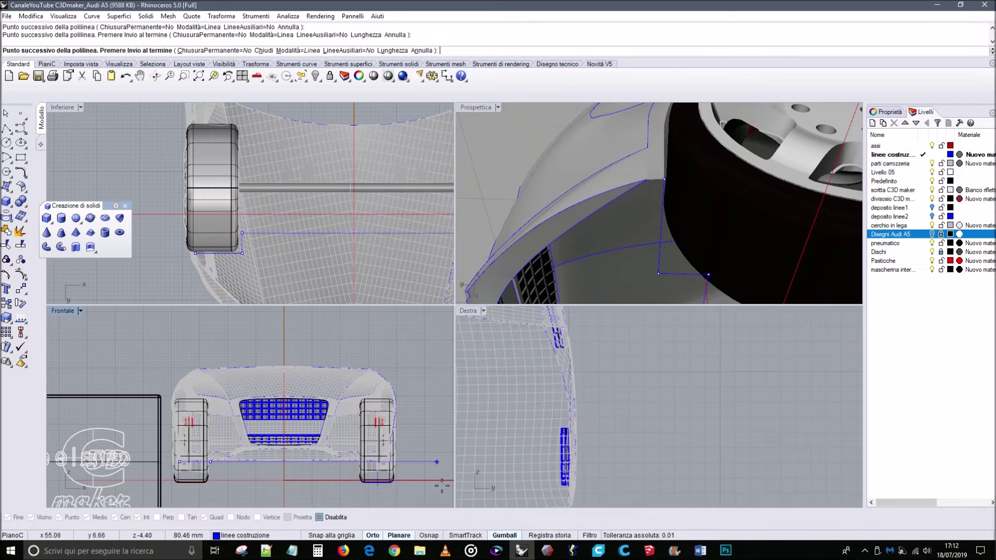
# With object snaps on again, extend the polyline straight inward about 26 mm to the car's centre axis and end it there.
pyautogui.click(428, 535)
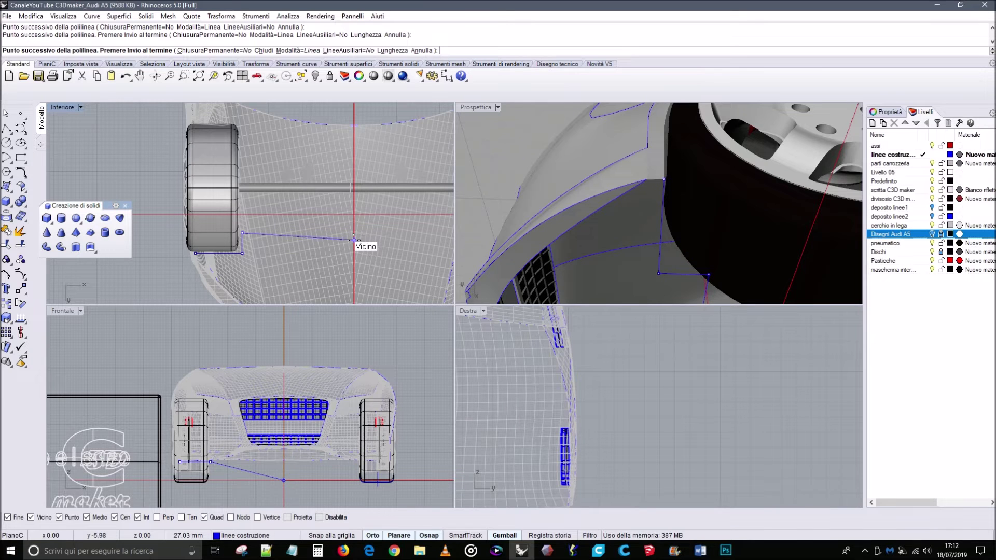
pyautogui.scroll(5, 354, 237)
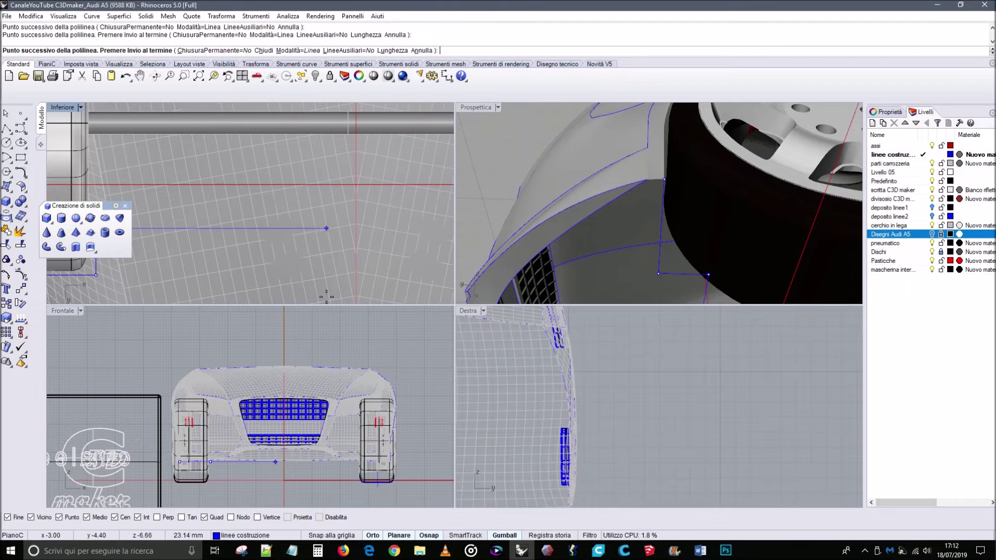
pyautogui.scroll(5, 284, 456)
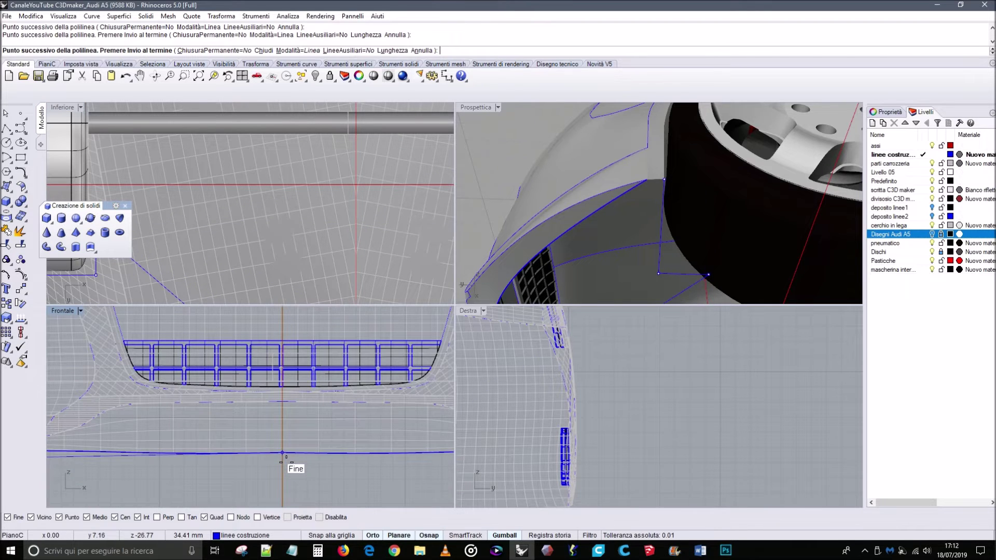
pyautogui.scroll(-3, 282, 454)
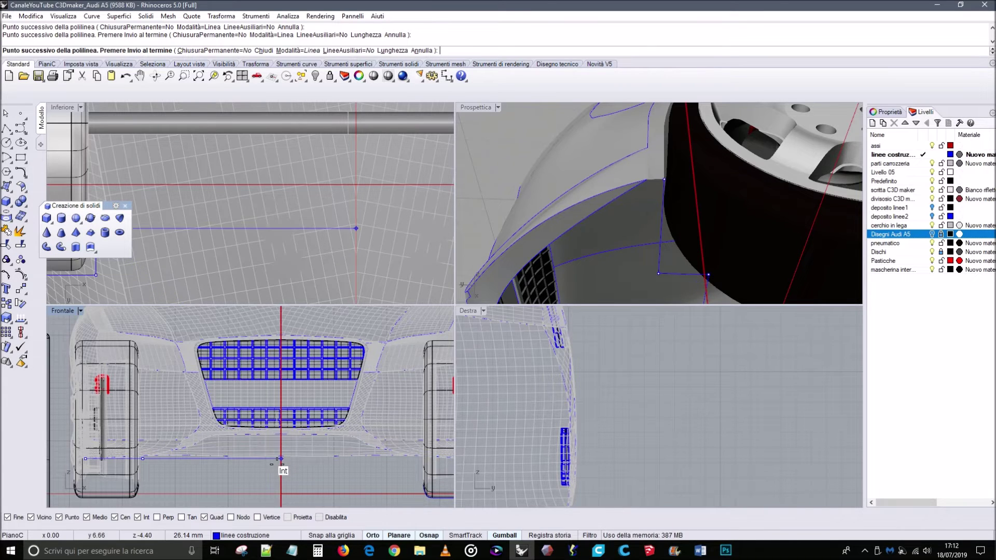
pyautogui.scroll(5, 269, 466)
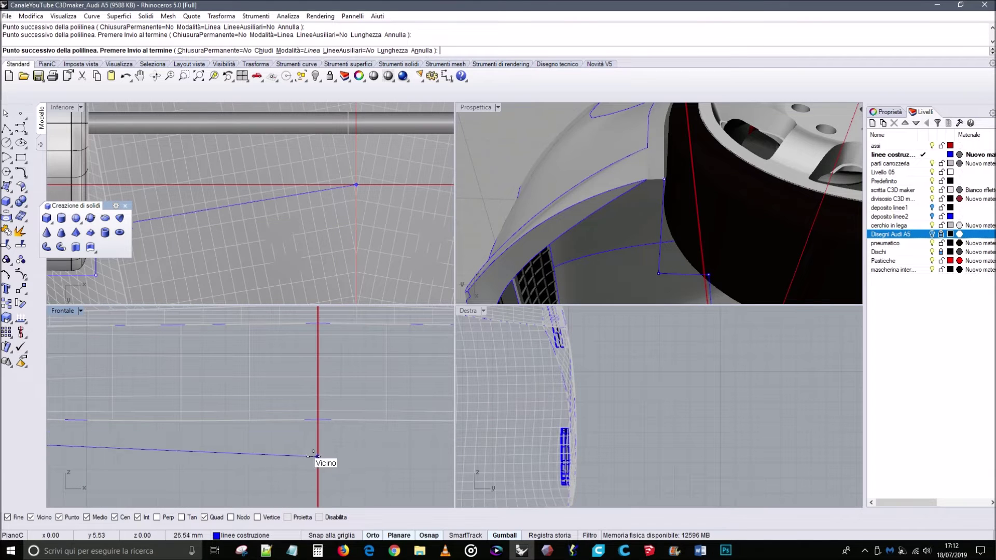
pyautogui.click(318, 431)
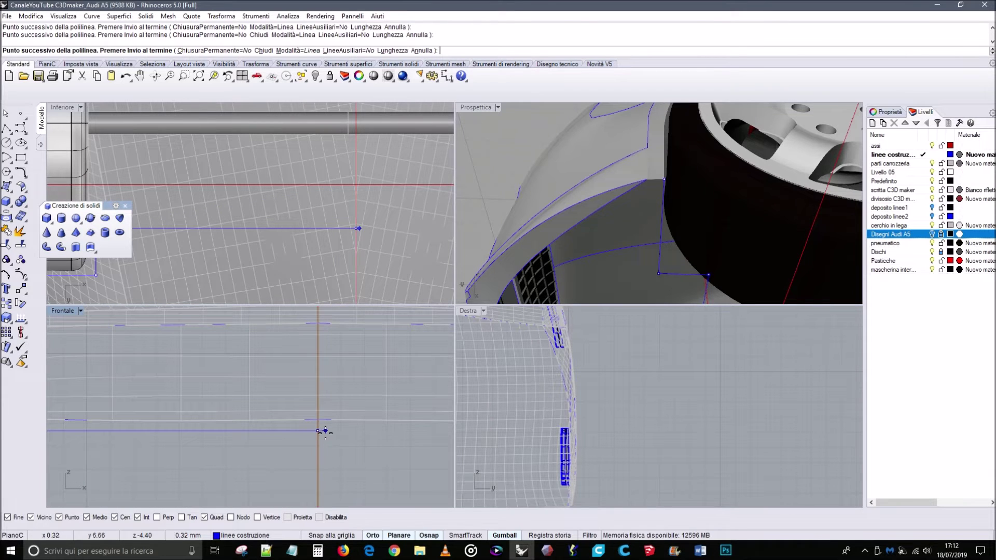
pyautogui.press('Return')
# Chamfer both corners of the polyline beside the tyre's inner side with distances 0.3 and 0.47739.
pyautogui.scroll(-5, 324, 434)
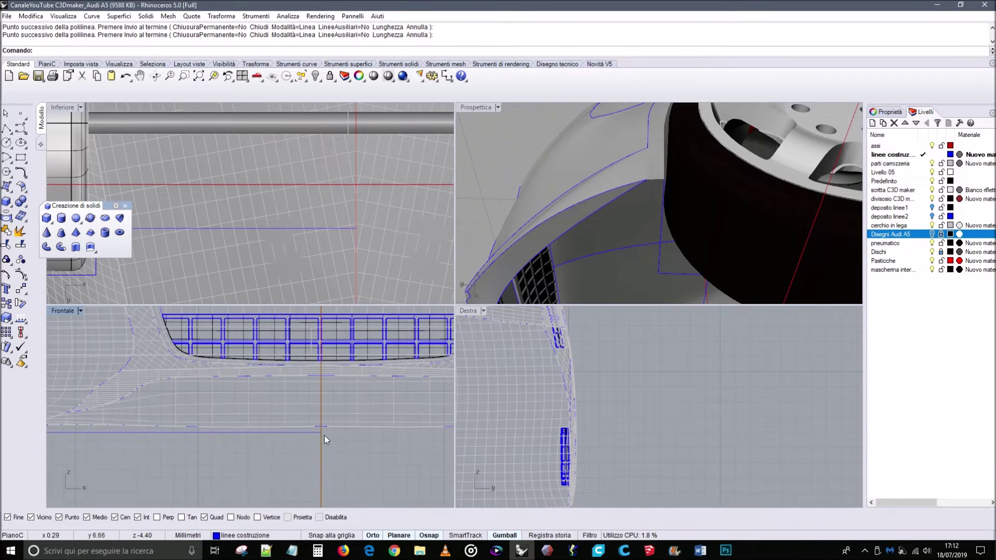
pyautogui.click(204, 436)
pyautogui.moveTo(220, 248); pyautogui.dragTo(313, 252, button='right')
pyautogui.scroll(-4, 680, 192)
pyautogui.moveTo(683, 199); pyautogui.dragTo(626, 157, button='right')
pyautogui.moveTo(221, 239); pyautogui.dragTo(277, 226, button='right')
pyautogui.click(24, 176)
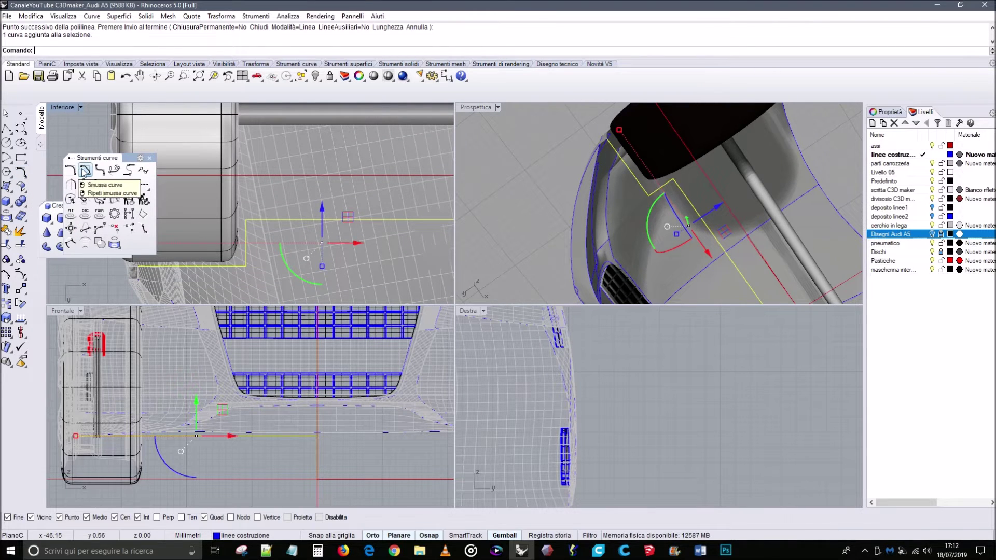
pyautogui.click(83, 170)
pyautogui.click(245, 249)
pyautogui.click(242, 267)
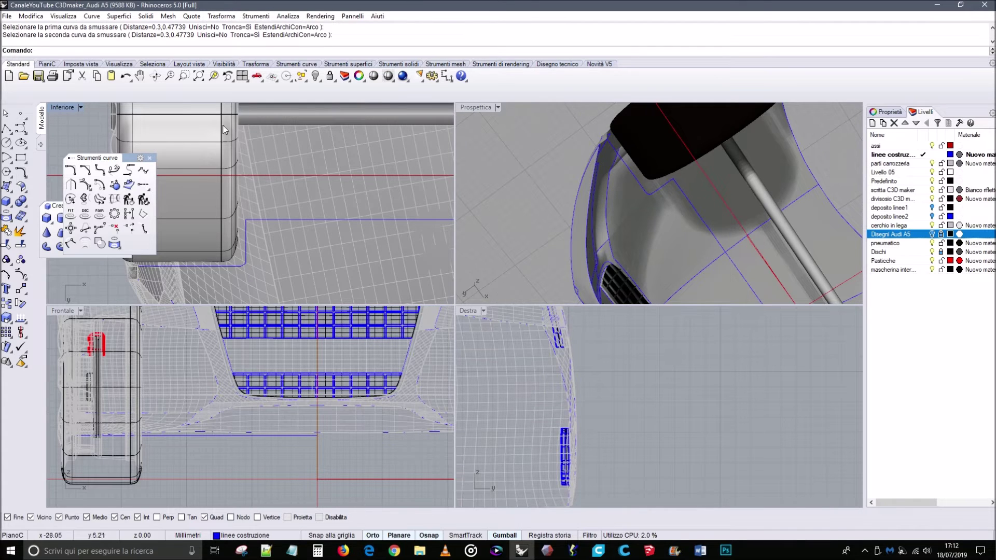
pyautogui.click(85, 171)
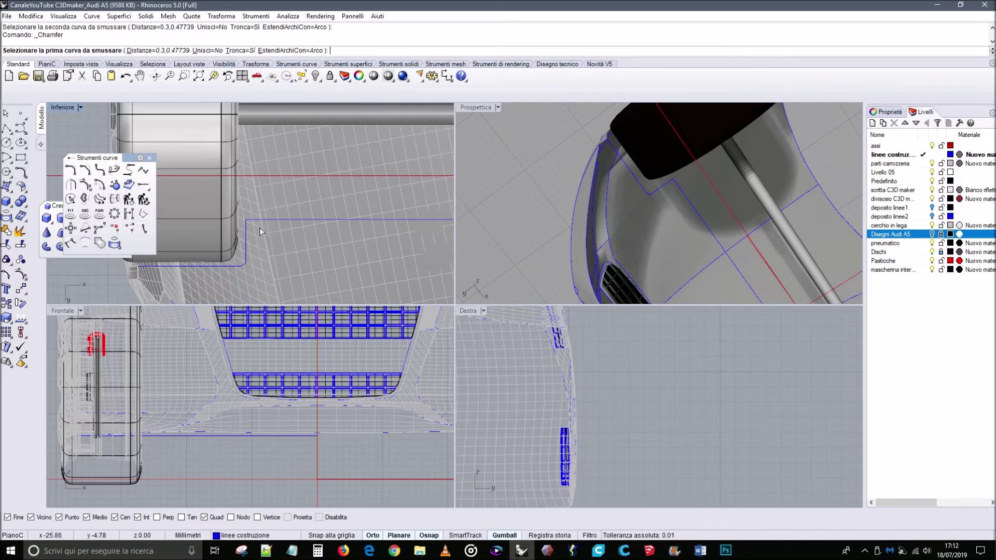
pyautogui.click(251, 219)
pyautogui.click(246, 227)
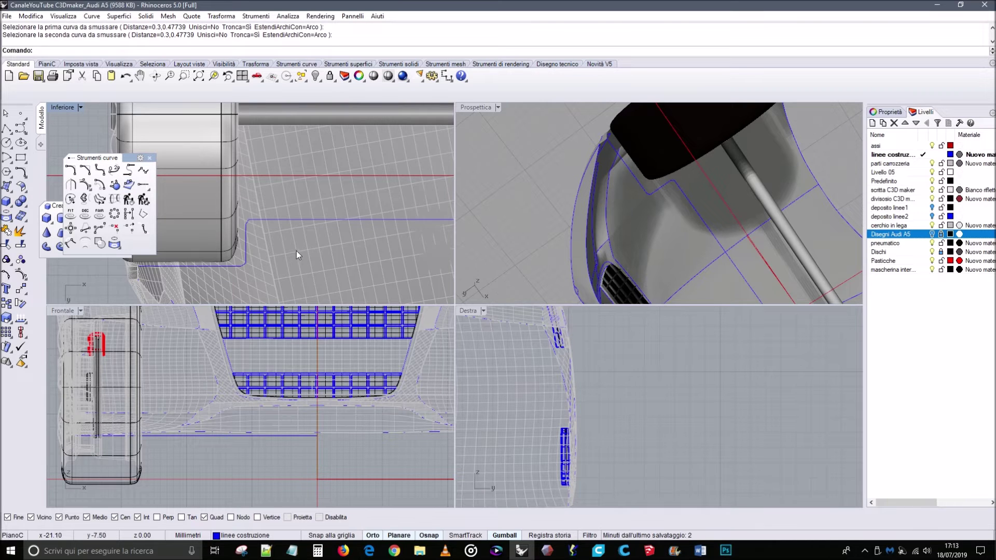
# Mirror a copy of the chamfered polyline across the car's centre axis, starting the mirror plane at its inner endpoint.
pyautogui.scroll(-6, 293, 260)
pyautogui.moveTo(336, 255); pyautogui.dragTo(291, 225, button='right')
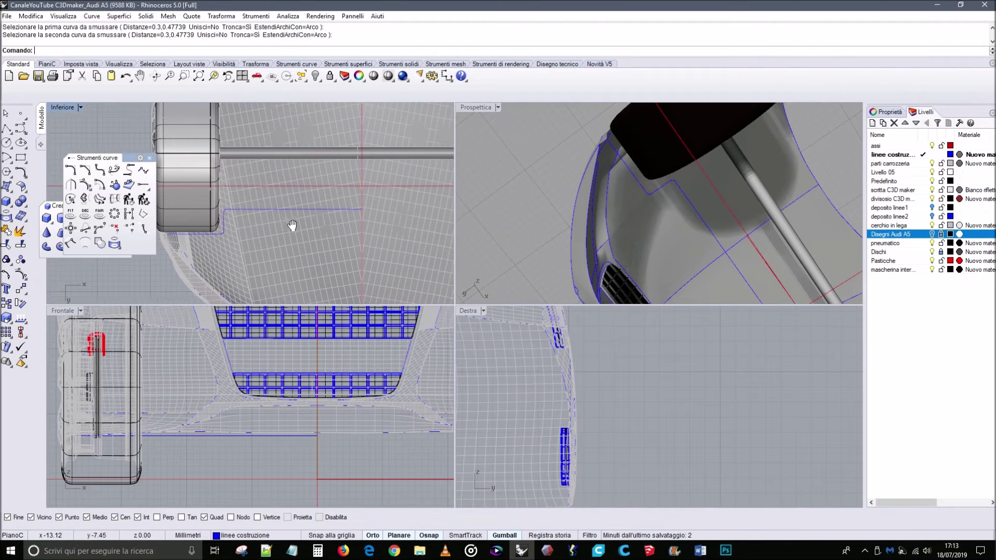
pyautogui.click(306, 211)
pyautogui.click(340, 245)
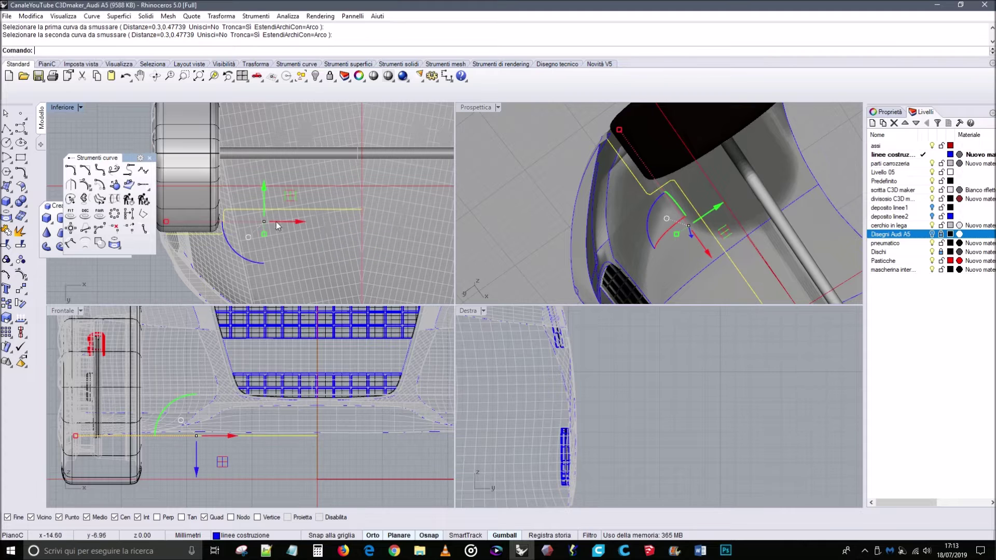
pyautogui.click(24, 290)
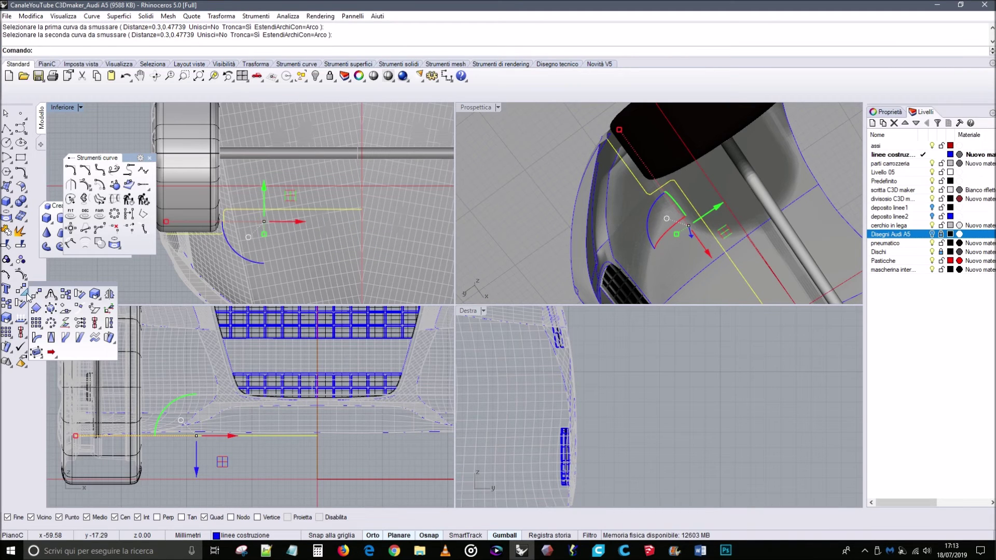
pyautogui.click(110, 294)
pyautogui.click(361, 210)
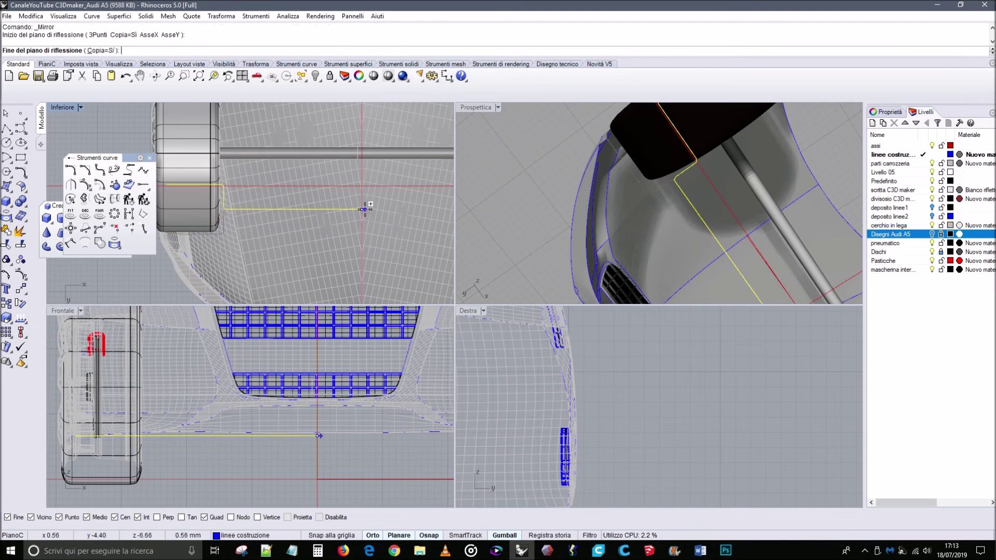
pyautogui.click(363, 249)
pyautogui.scroll(-1, 370, 247)
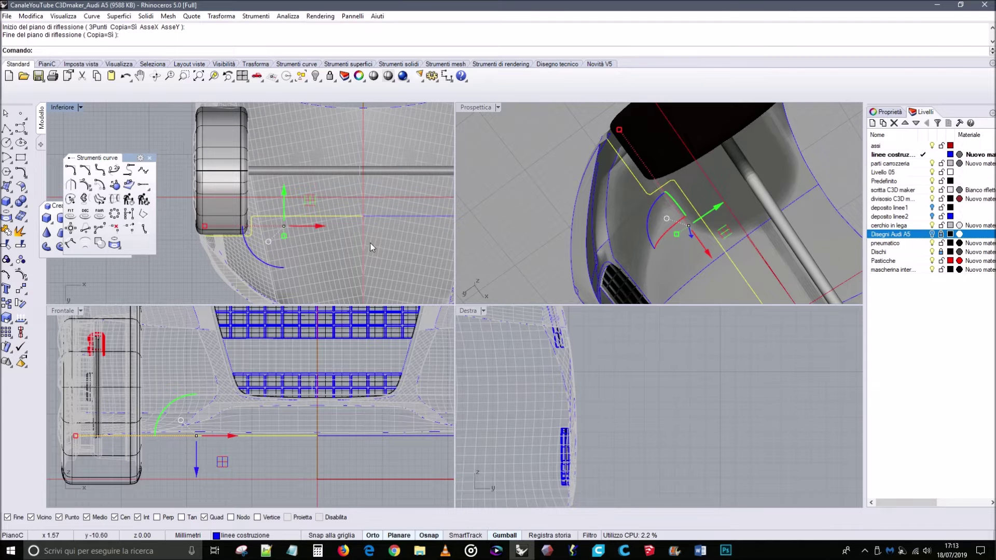
pyautogui.click(382, 215)
pyautogui.click(346, 212)
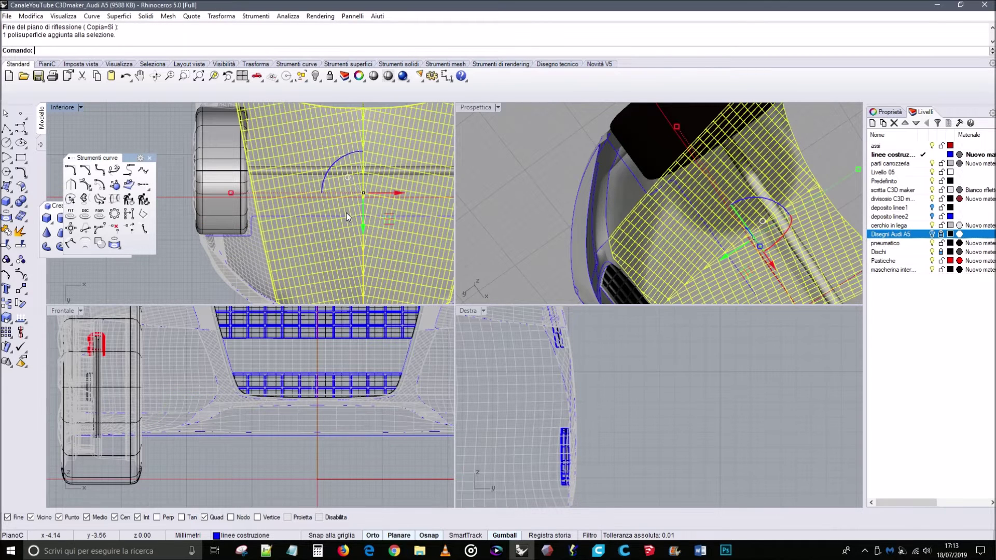
pyautogui.press('Escape')
pyautogui.click(345, 216)
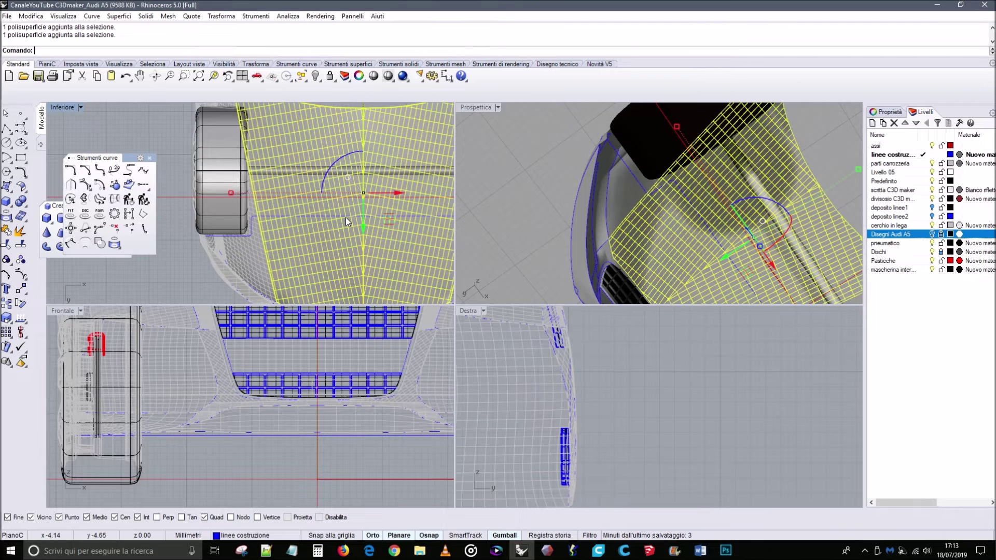
pyautogui.click(159, 120)
# Lock the parti carrozzeria layer and join the underbody polyline with its mirrored copy at the centre axis.
pyautogui.scroll(8, 369, 243)
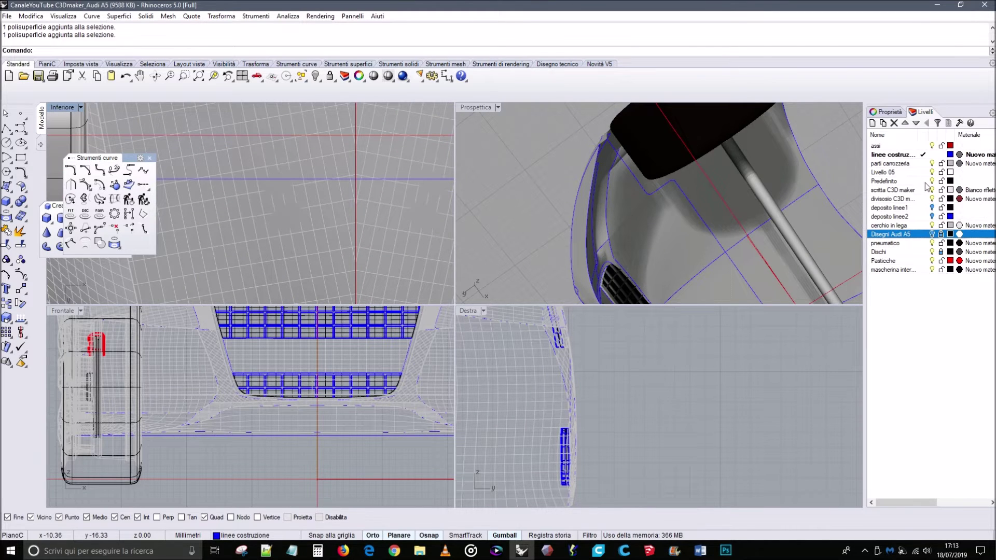
pyautogui.click(941, 164)
pyautogui.click(941, 163)
pyautogui.click(309, 179)
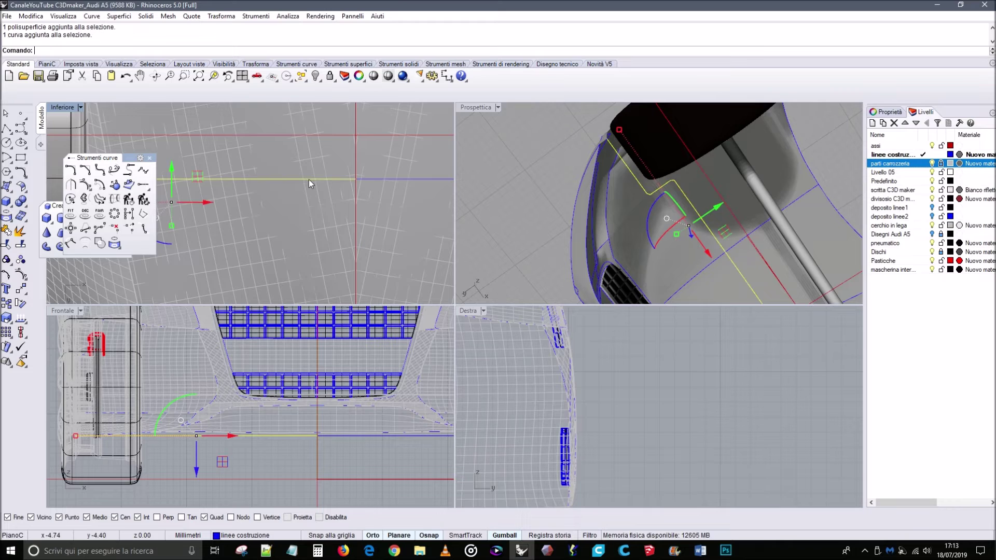
pyautogui.keyDown('shift'); pyautogui.click(374, 181); pyautogui.keyUp('shift')
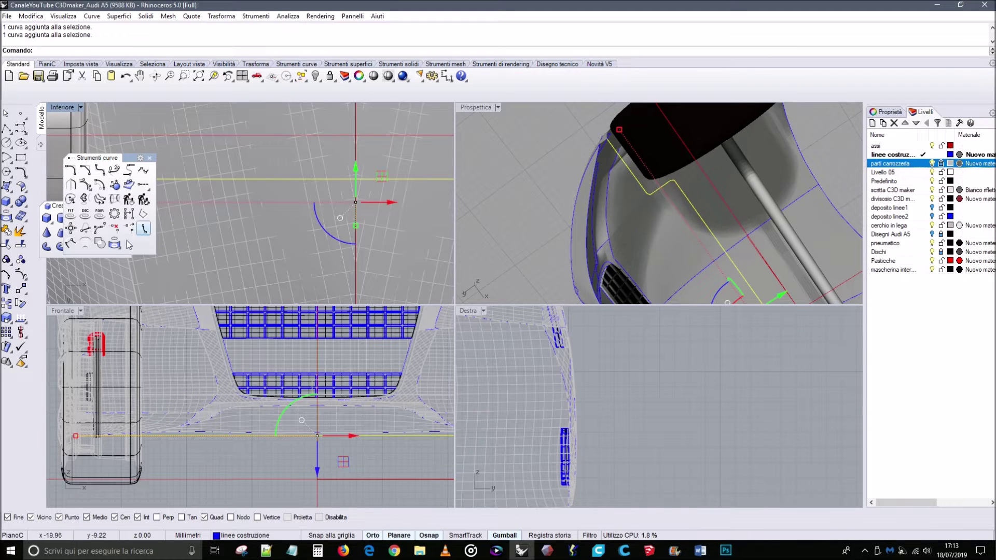
pyautogui.click(7, 231)
pyautogui.moveTo(691, 216); pyautogui.dragTo(708, 248, button='right')
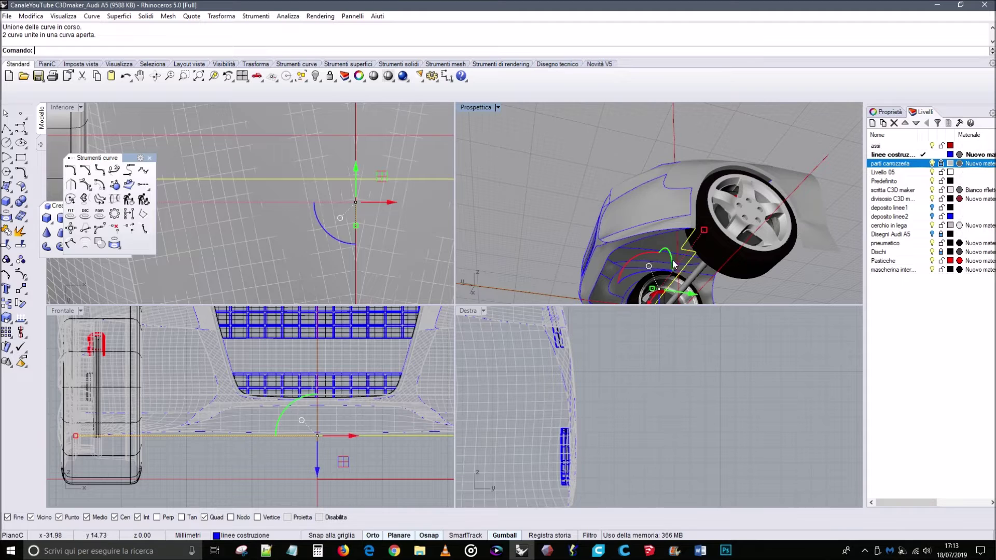
pyautogui.click(543, 189)
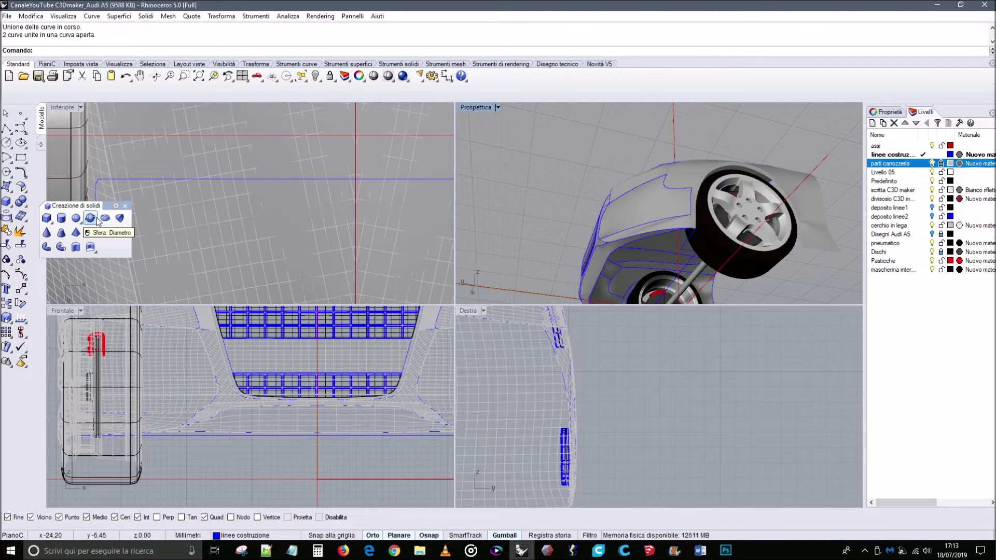
# Try to patch a surface between the joined underbody polyline and the bumper's lower edge curve.
pyautogui.click(12, 195)
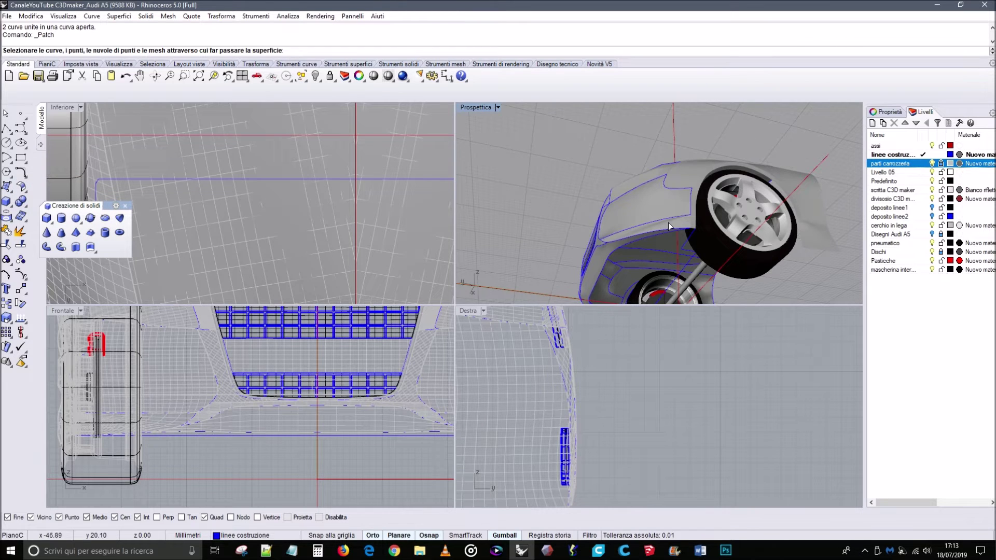
pyautogui.click(658, 235)
pyautogui.click(683, 242)
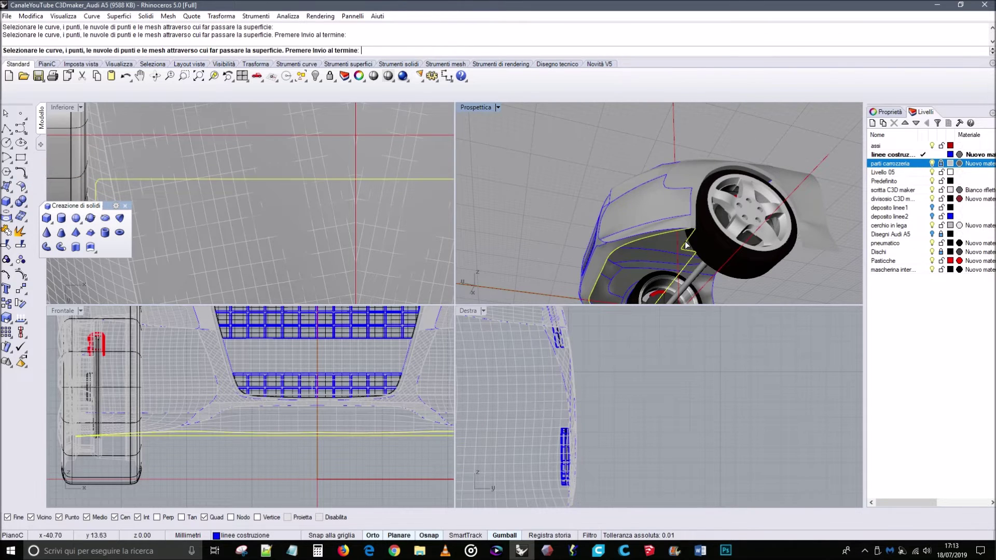
pyautogui.scroll(3, 688, 236)
pyautogui.click(696, 226)
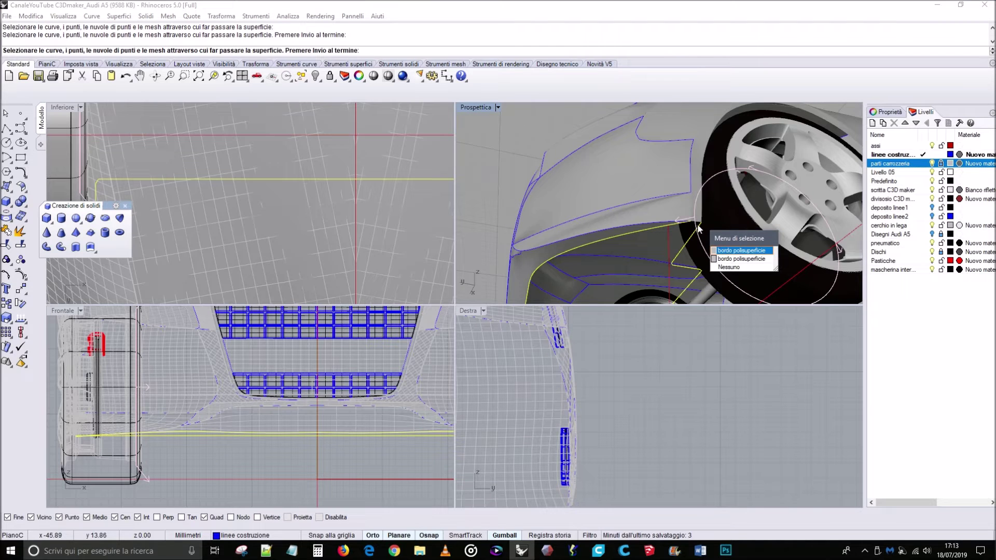
pyautogui.click(735, 268)
pyautogui.scroll(3, 699, 223)
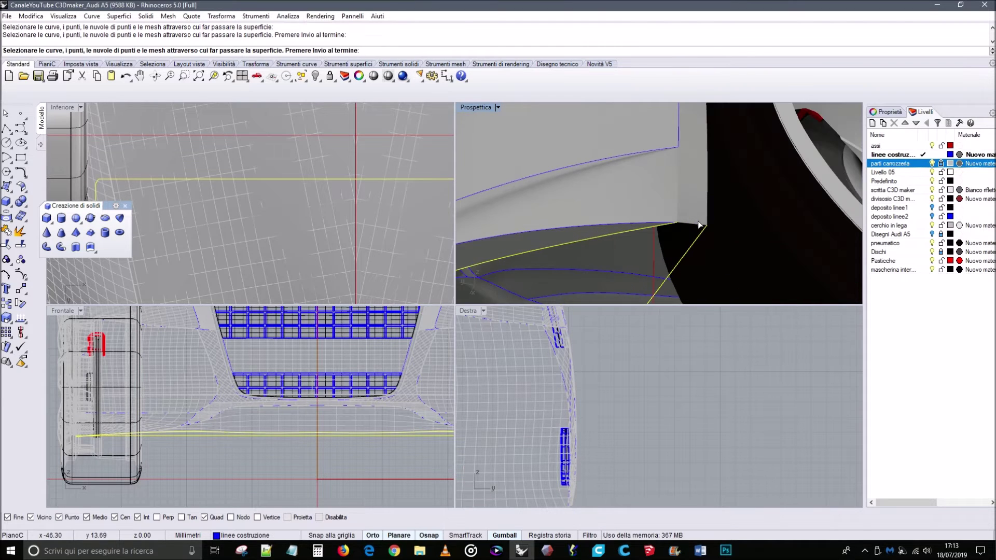
pyautogui.click(694, 228)
pyautogui.click(736, 252)
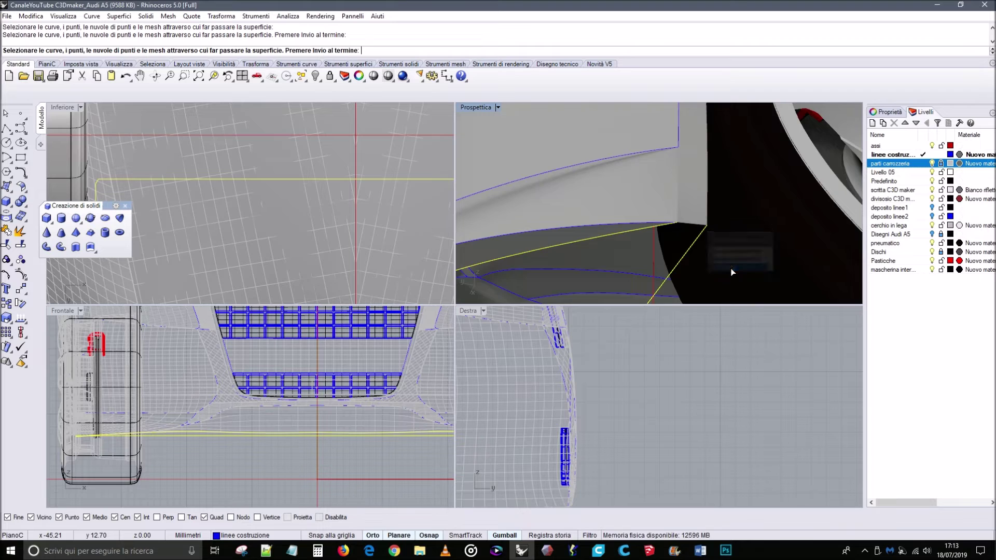
pyautogui.scroll(-3, 634, 256)
pyautogui.scroll(-2, 634, 255)
pyautogui.press('Return')
pyautogui.press('Return')
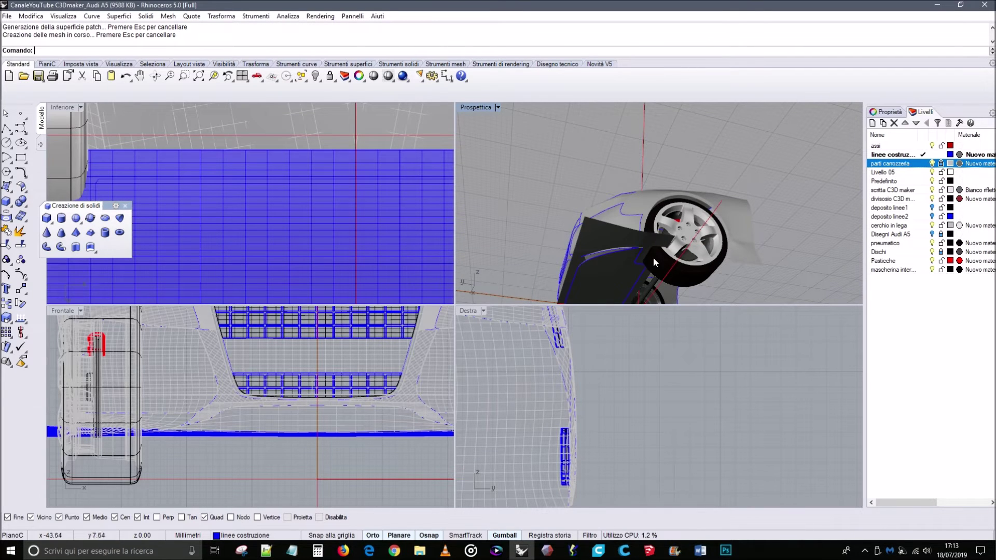
pyautogui.hotkey('ctrl', 'z')
# Draw a short polyline closing the gap between the underbody outline's outer end beside the tyre and the bumper's lower edge curve.
pyautogui.scroll(6, 642, 249)
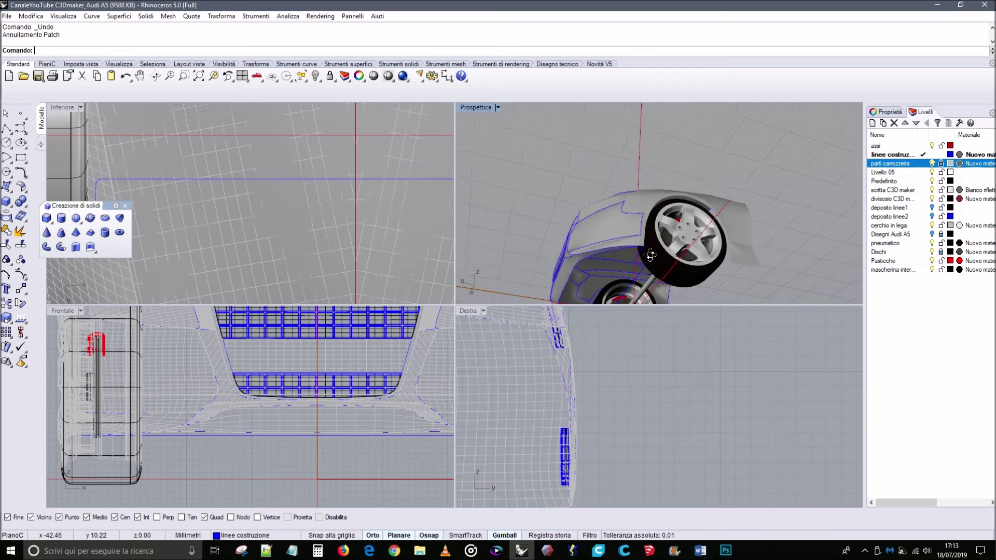
pyautogui.scroll(2, 639, 235)
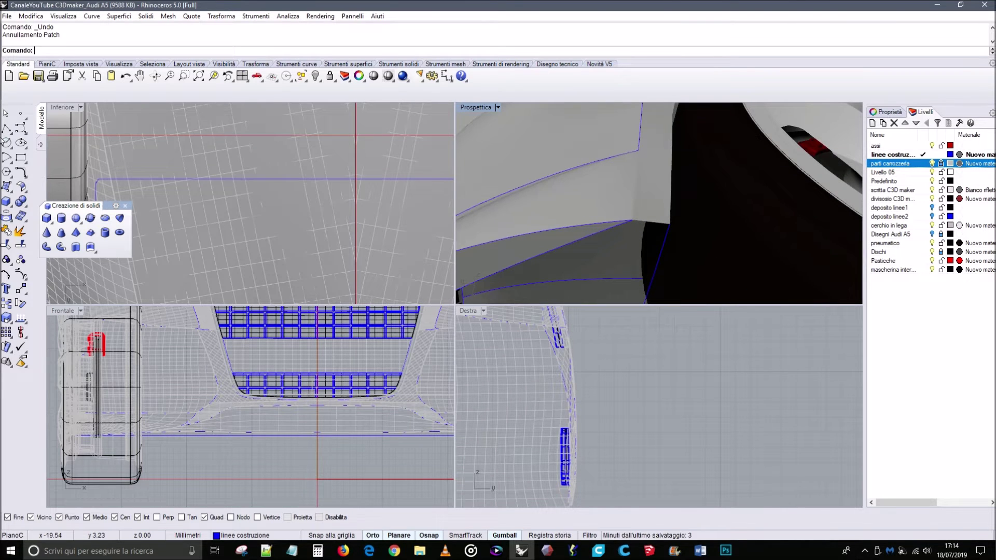
pyautogui.click(6, 129)
pyautogui.click(669, 224)
pyautogui.click(670, 224)
pyautogui.scroll(-3, 669, 224)
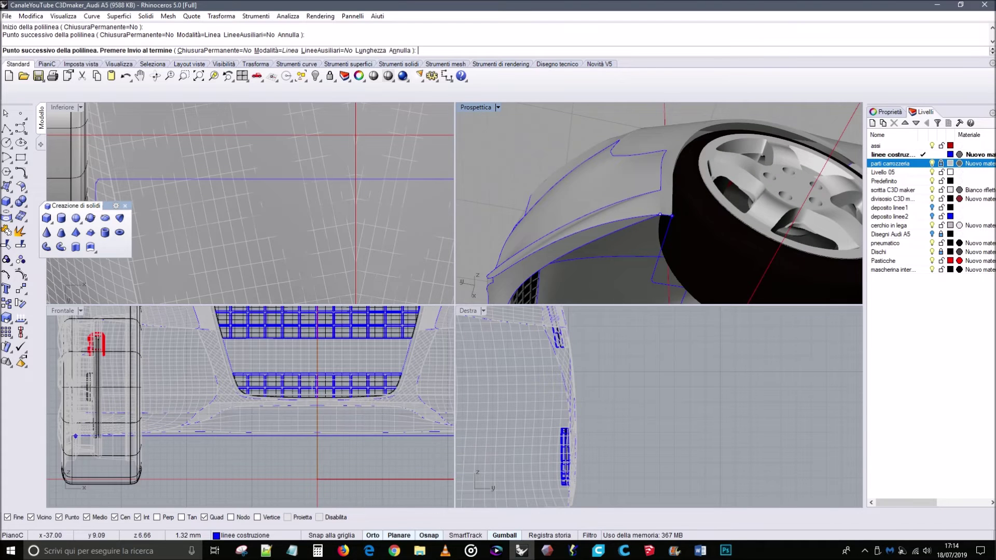
pyautogui.press('Return')
# Mirror a copy of the short connecting segment across the car's centre axis in the front view.
pyautogui.click(666, 217)
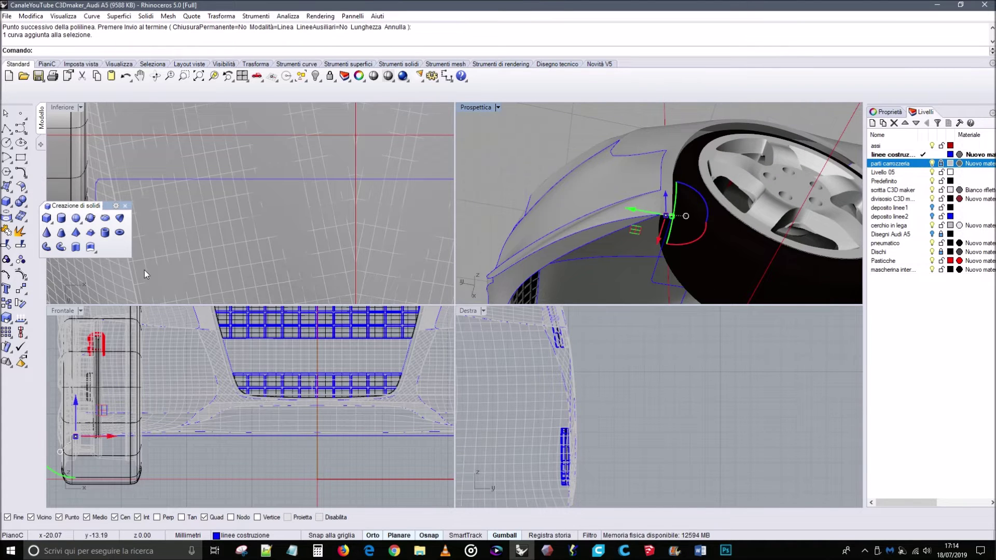
pyautogui.click(23, 303)
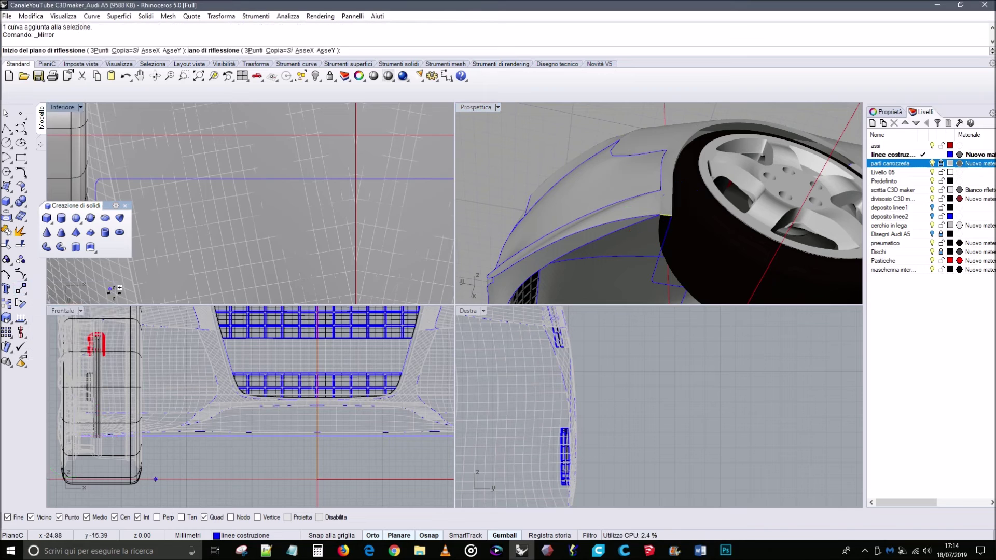
pyautogui.click(317, 451)
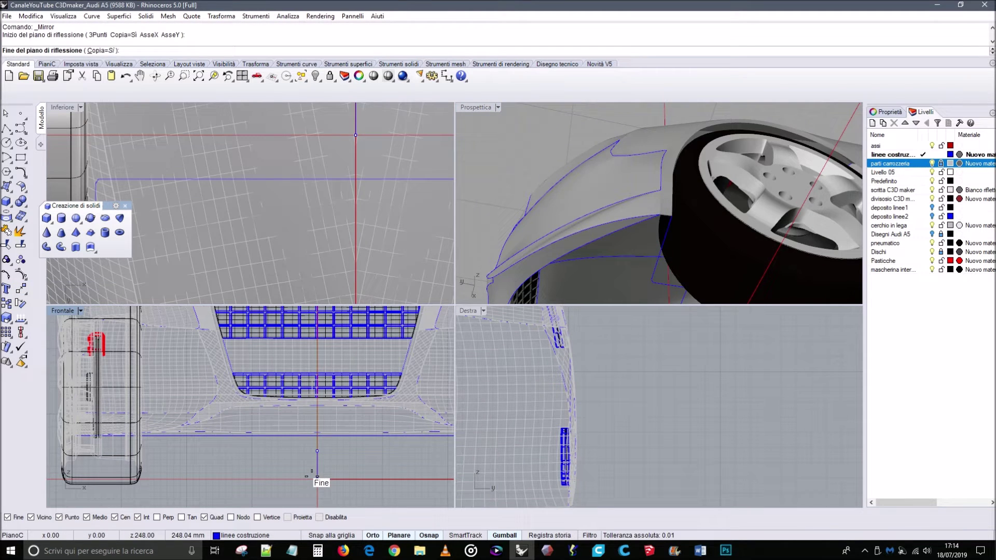
pyautogui.click(317, 476)
# Join the mirrored connecting segment beside the opposite wheel to the underbody polyline.
pyautogui.click(493, 177)
pyautogui.scroll(5, 650, 200)
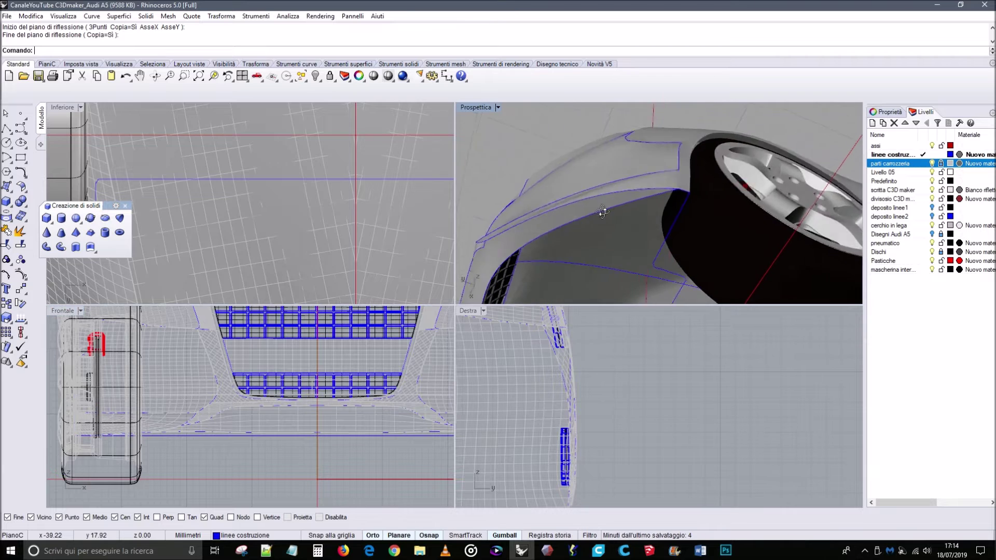
pyautogui.scroll(1, 686, 181)
pyautogui.click(690, 176)
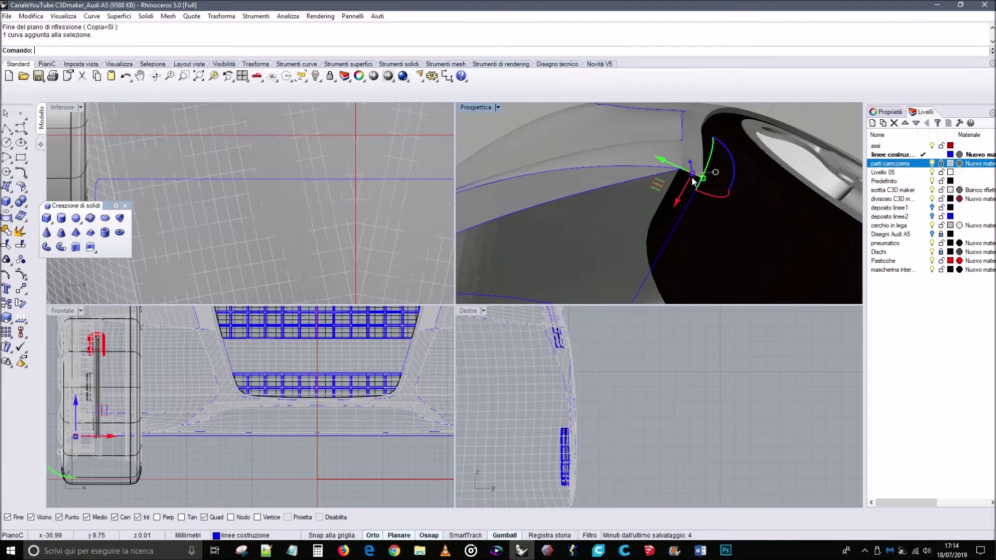
pyautogui.keyDown('shift'); pyautogui.click(688, 206); pyautogui.keyUp('shift')
pyautogui.scroll(-6, 684, 204)
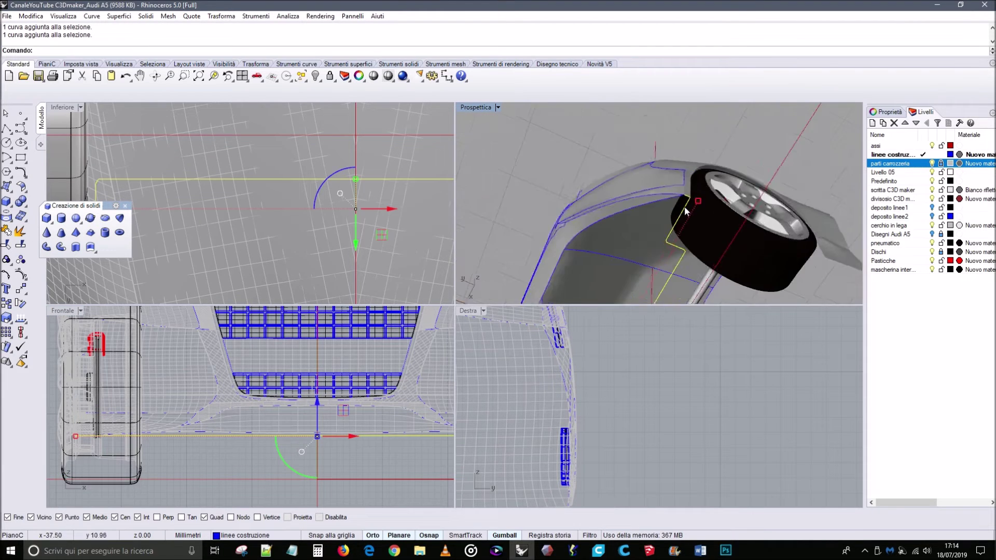
pyautogui.moveTo(658, 293); pyautogui.dragTo(684, 214, button='right')
pyautogui.scroll(8, 672, 239)
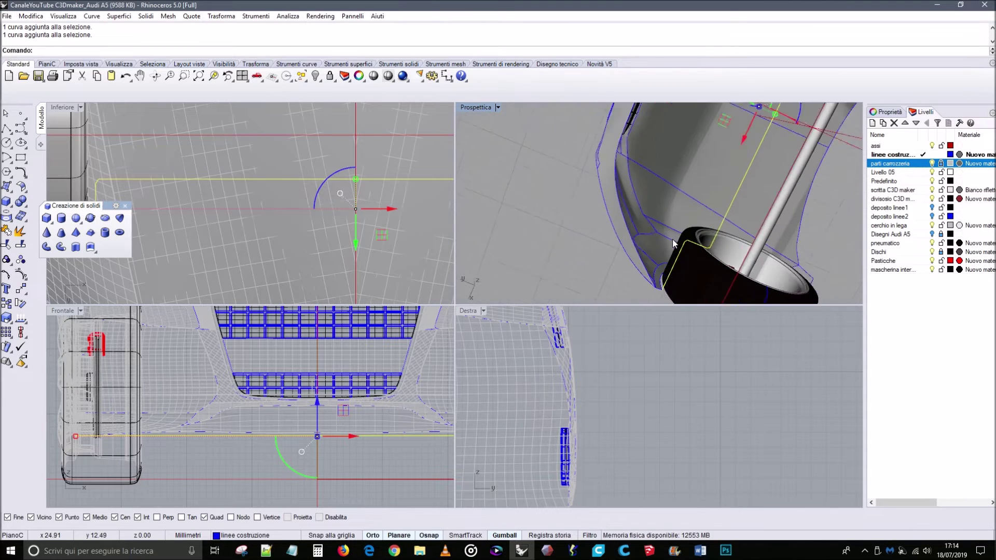
pyautogui.click(676, 265)
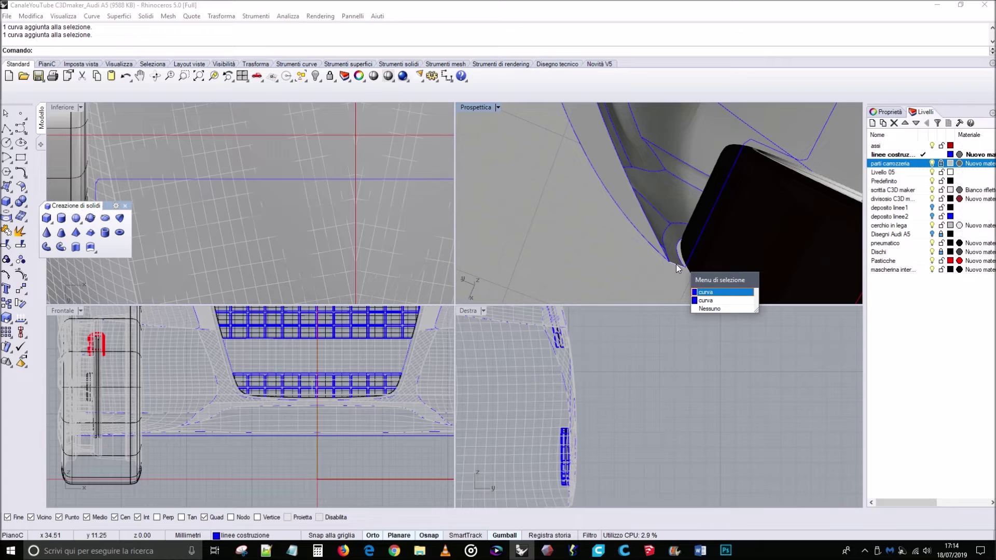
pyautogui.click(701, 292)
pyautogui.click(708, 215)
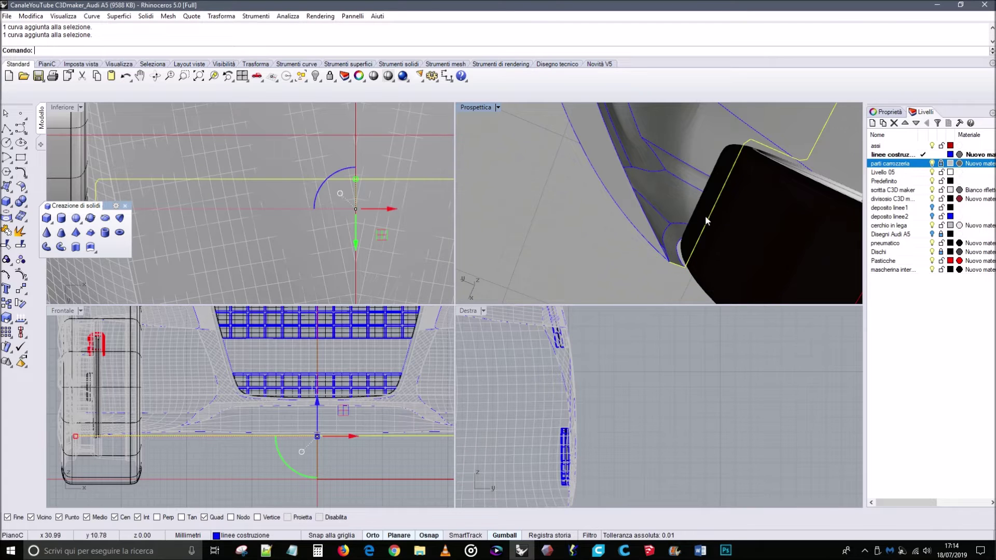
pyautogui.click(7, 232)
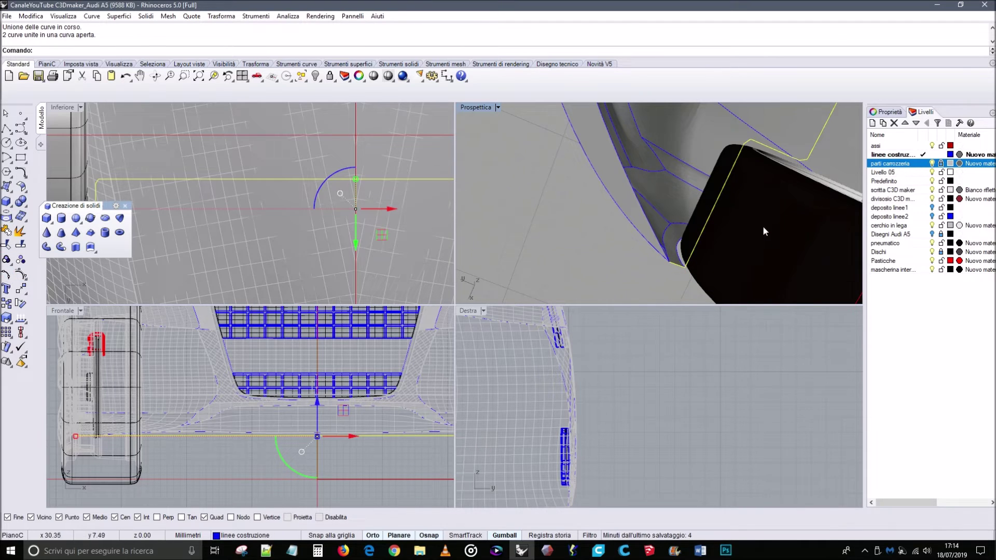
pyautogui.scroll(-9, 763, 227)
# Join the original connecting segment to the remaining free end of the underbody polyline.
pyautogui.keyDown('shift'); pyautogui.moveTo(782, 173); pyautogui.dragTo(663, 288, button='right'); pyautogui.keyUp('shift')
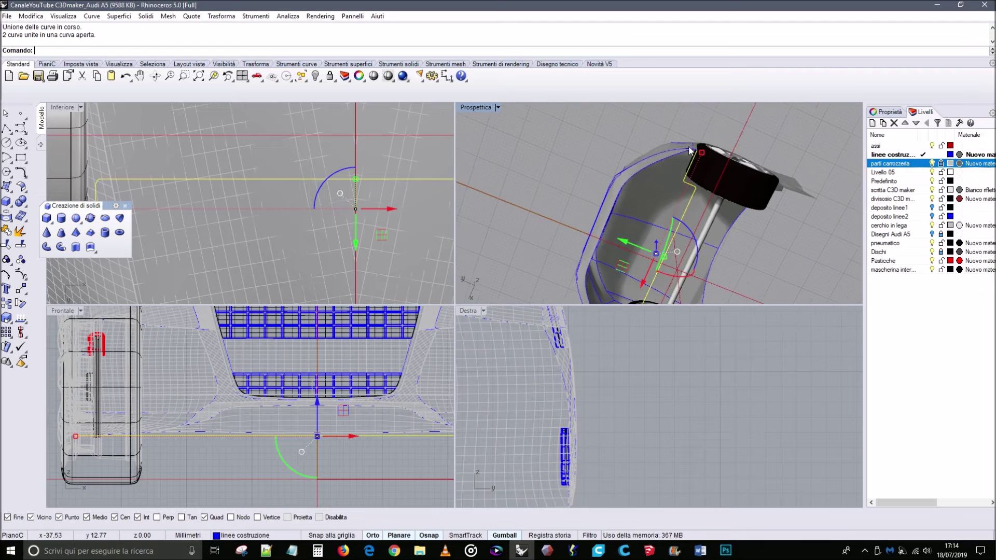
pyautogui.scroll(4, 690, 150)
pyautogui.click(716, 164)
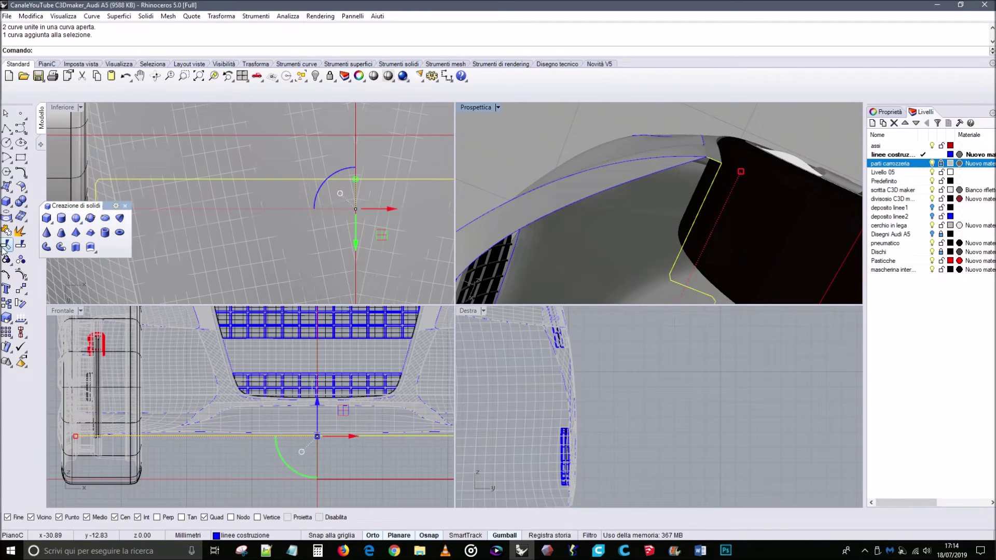
pyautogui.click(7, 232)
pyautogui.click(502, 141)
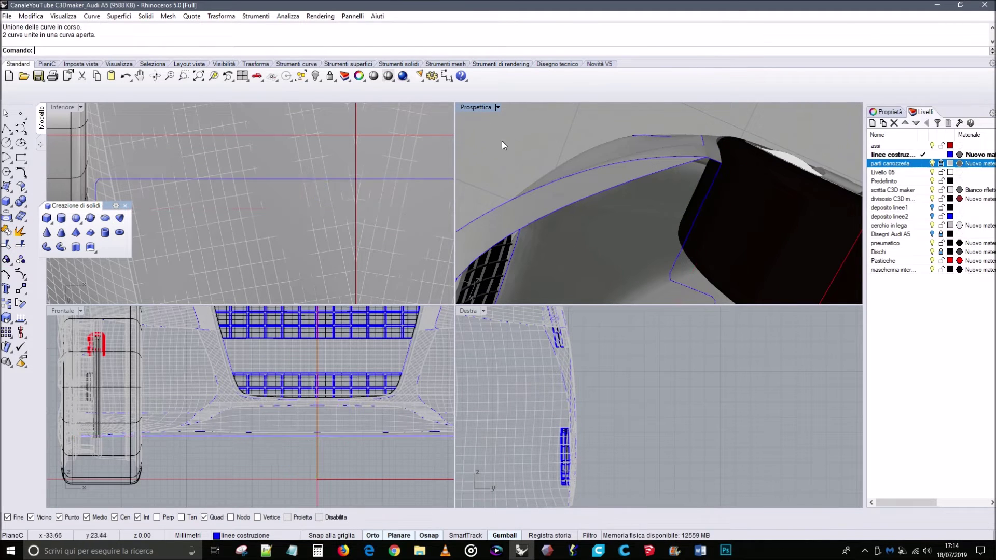
# Patch a surface between the extended underbody polyline and the bumper's lower edge curve, with 40 × 40 subdivisions, point spacing 1 and automatic trimming.
pyautogui.click(12, 192)
pyautogui.click(94, 192)
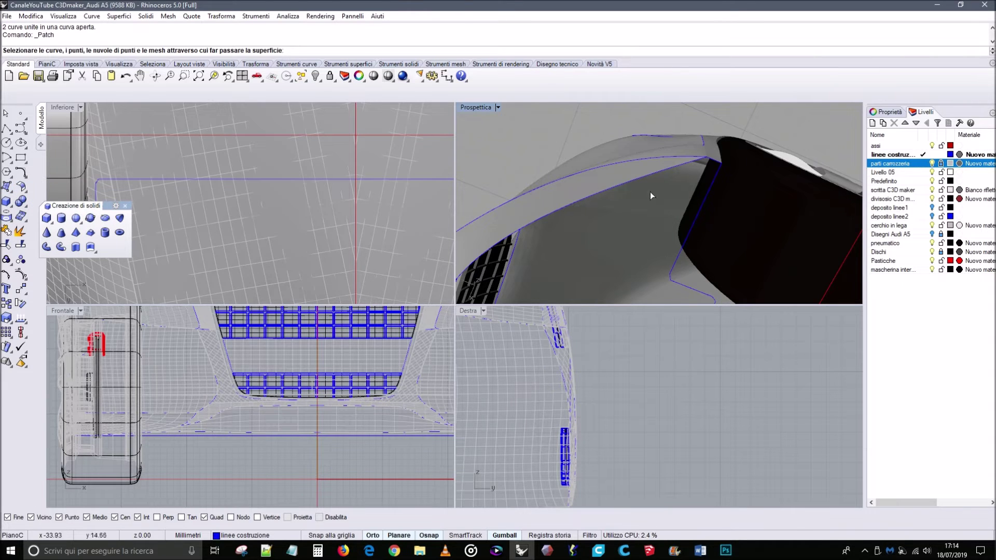
pyautogui.click(704, 203)
pyautogui.click(664, 176)
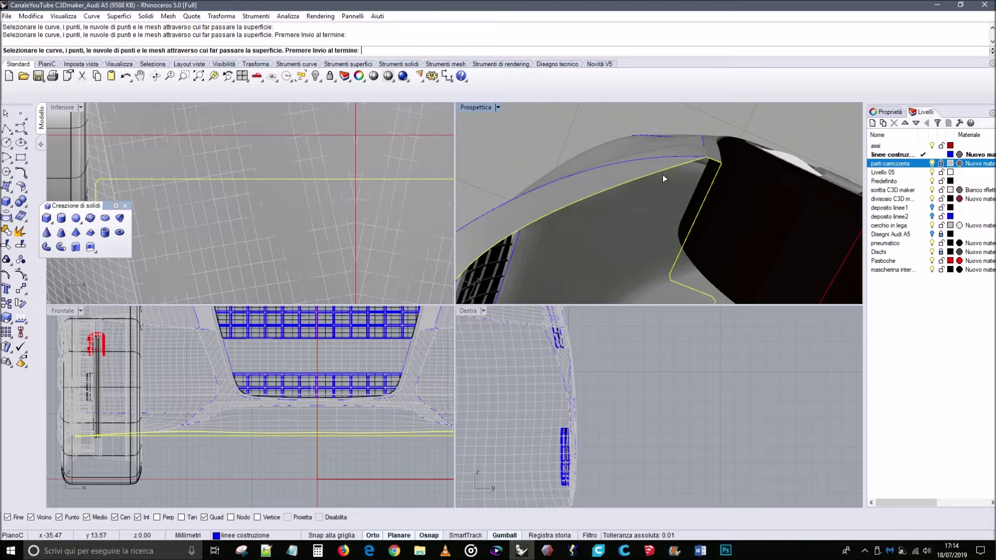
pyautogui.press('Return')
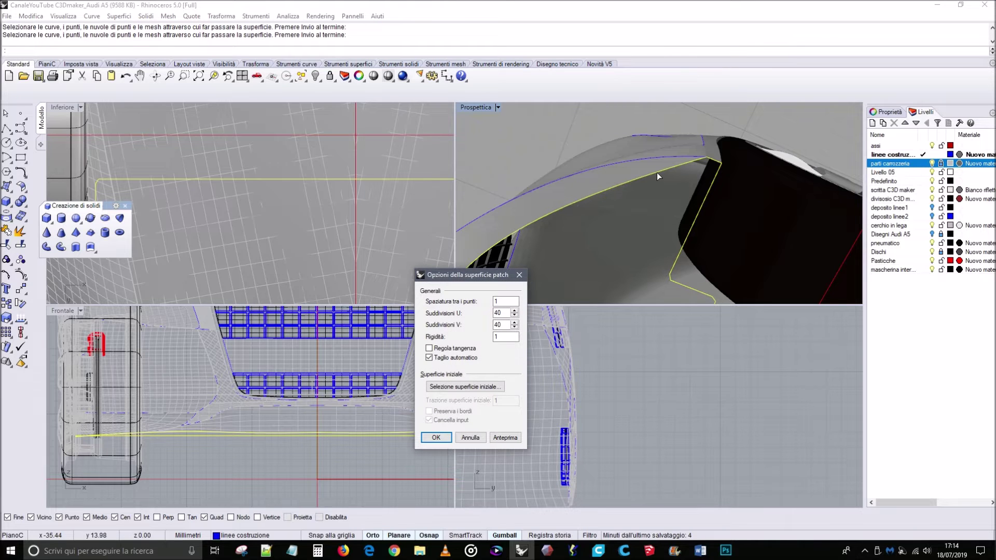
pyautogui.press('Return')
# Mirror a copy of the extruded panel on the inner side of the front wheel across the car's centre axis.
pyautogui.moveTo(666, 206); pyautogui.dragTo(618, 120, button='right')
pyautogui.scroll(7, 671, 244)
pyautogui.moveTo(673, 245); pyautogui.dragTo(791, 176, button='right')
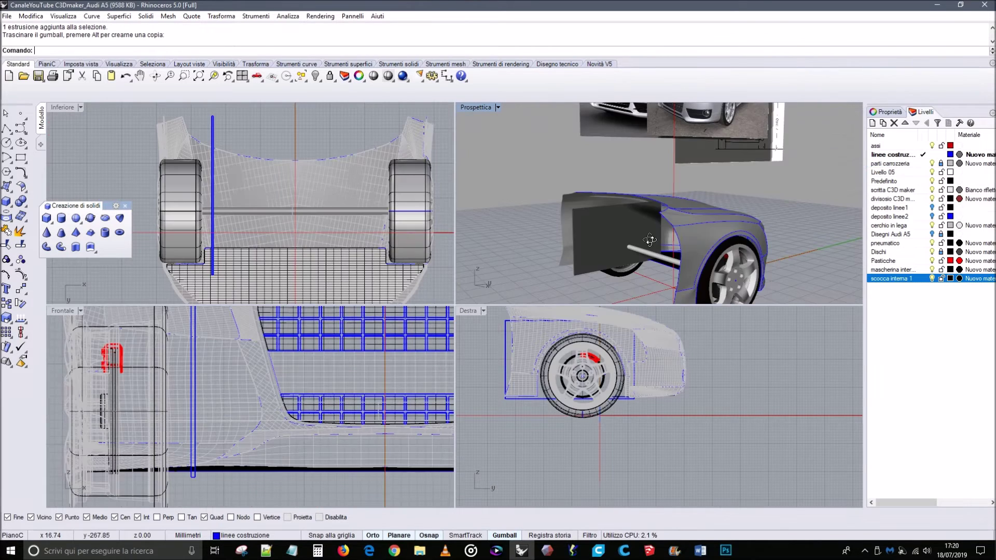
pyautogui.moveTo(650, 240); pyautogui.dragTo(621, 229, button='right')
pyautogui.click(627, 226)
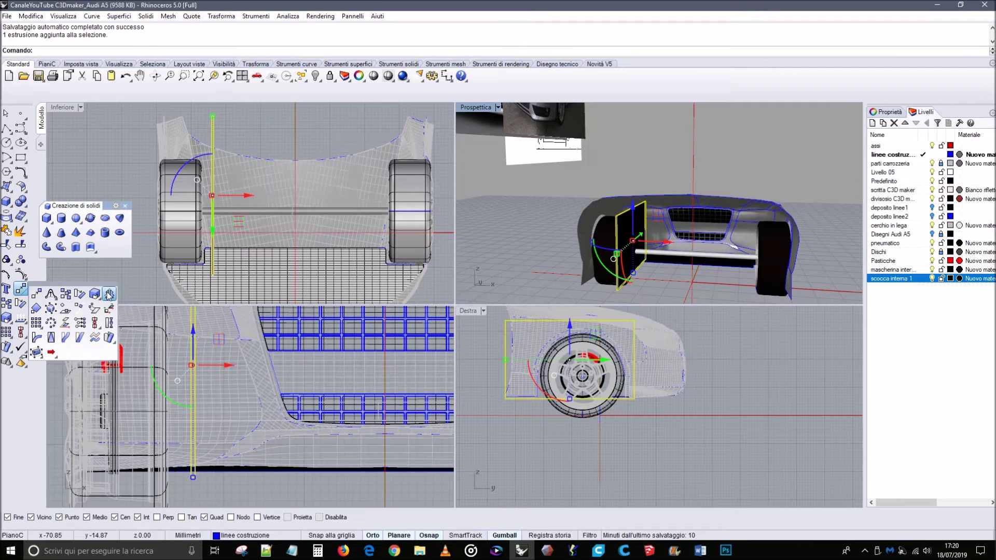
pyautogui.click(23, 303)
pyautogui.scroll(-5, 300, 362)
pyautogui.moveTo(299, 361); pyautogui.dragTo(282, 394, button='right')
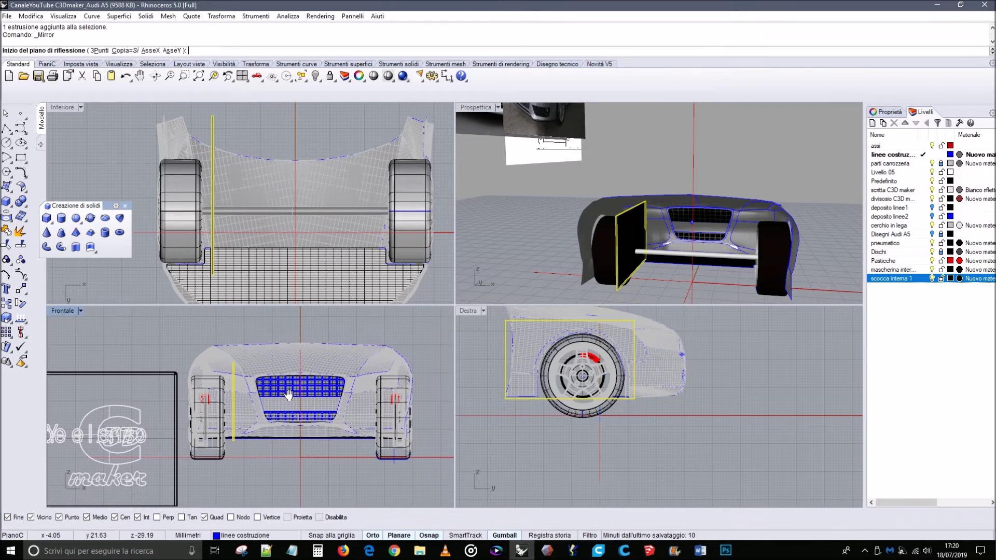
pyautogui.click(300, 439)
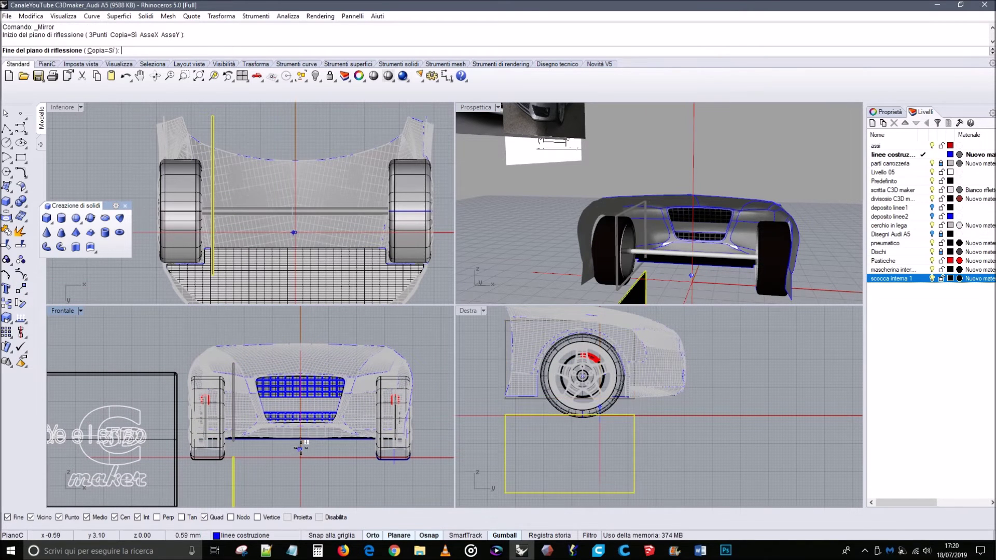
pyautogui.click(380, 536)
pyautogui.click(329, 483)
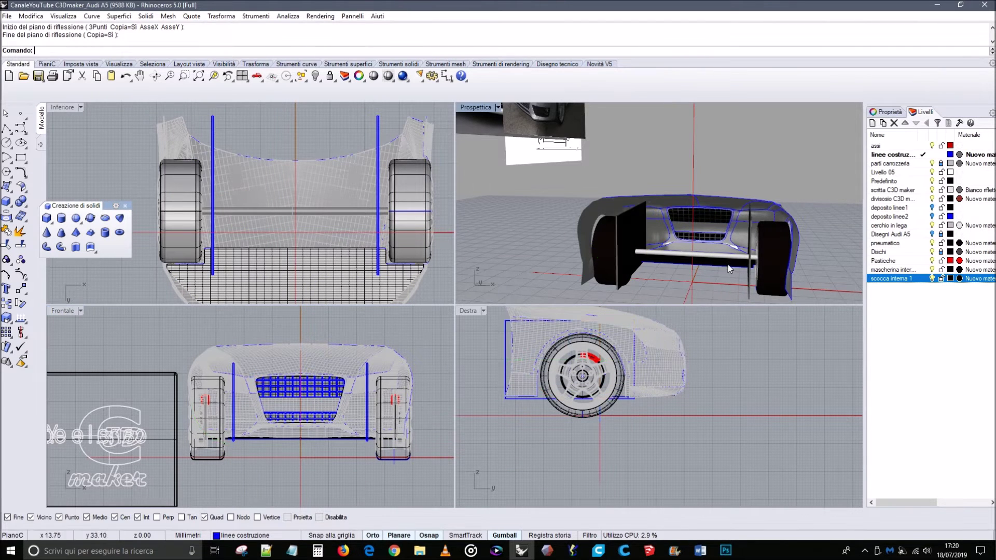
pyautogui.moveTo(674, 218); pyautogui.dragTo(610, 166, button='right')
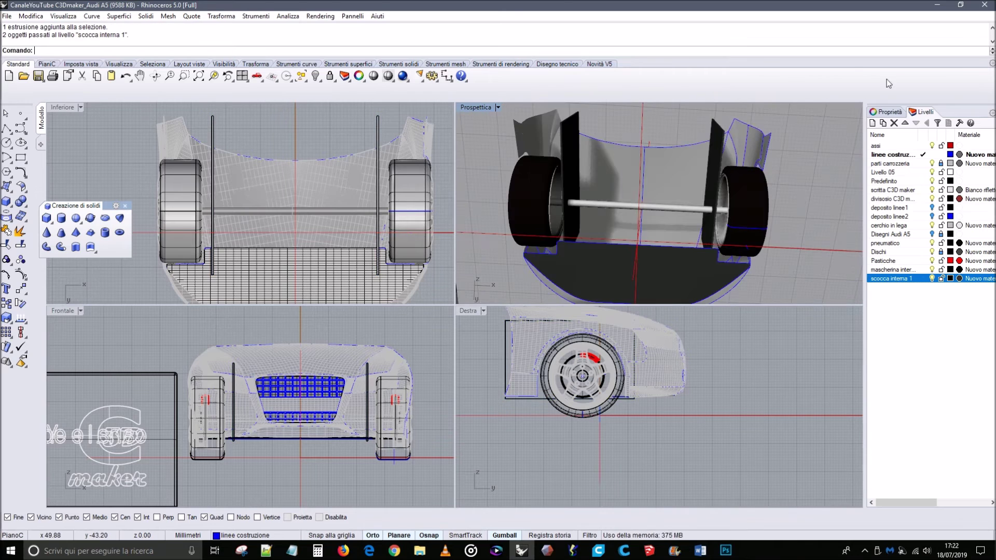
# Draw a polyline from the front underbody's inner corner beside the wheel, about 35 mm rearward, then across to the car's centre axis.
pyautogui.scroll(1, 242, 254)
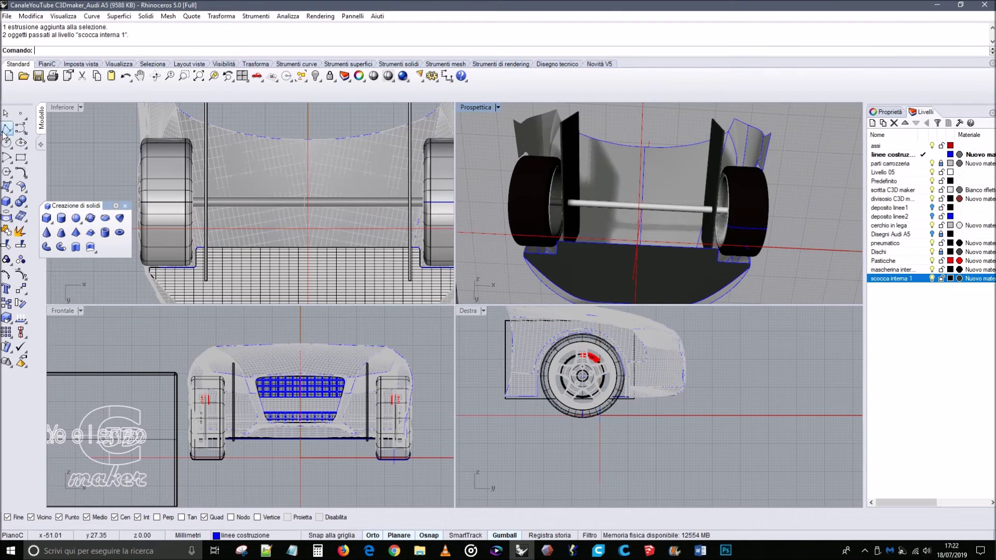
pyautogui.click(6, 129)
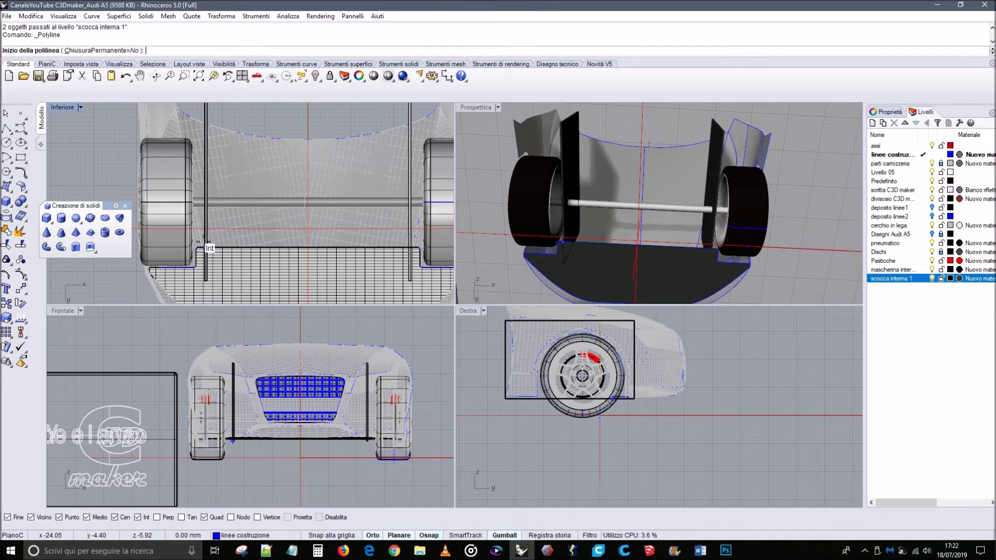
pyautogui.scroll(2, 203, 243)
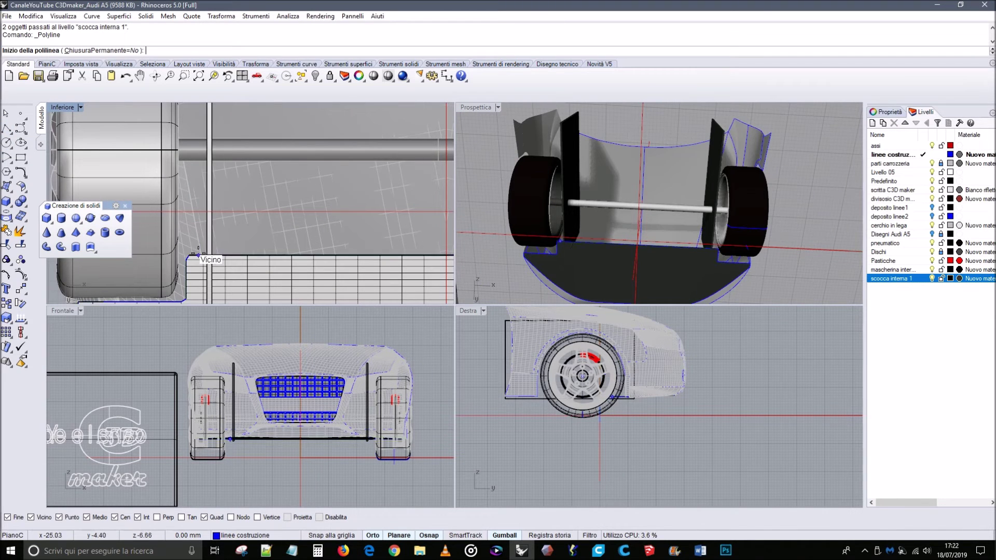
pyautogui.click(188, 254)
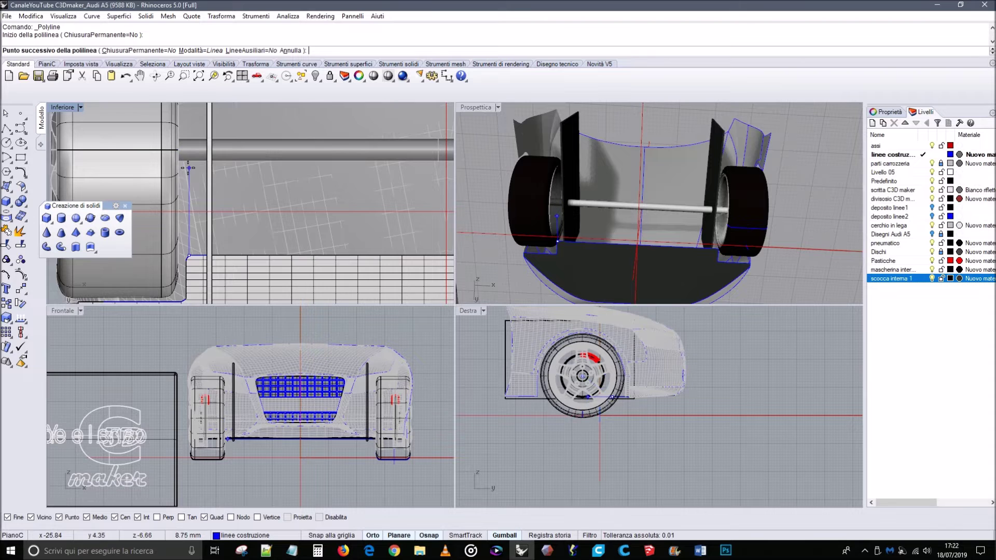
pyautogui.scroll(-3, 186, 145)
pyautogui.moveTo(183, 131); pyautogui.dragTo(183, 229, button='right')
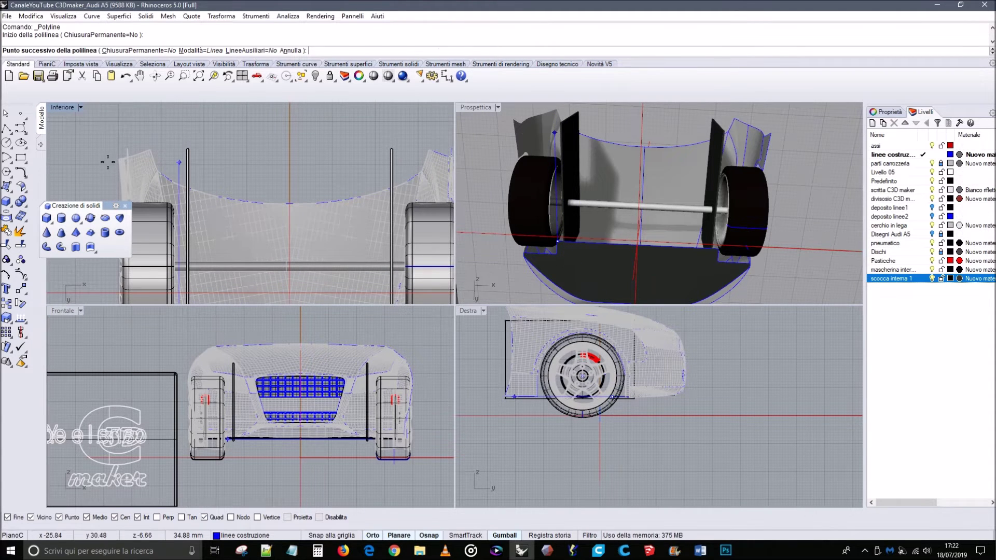
pyautogui.click(367, 162)
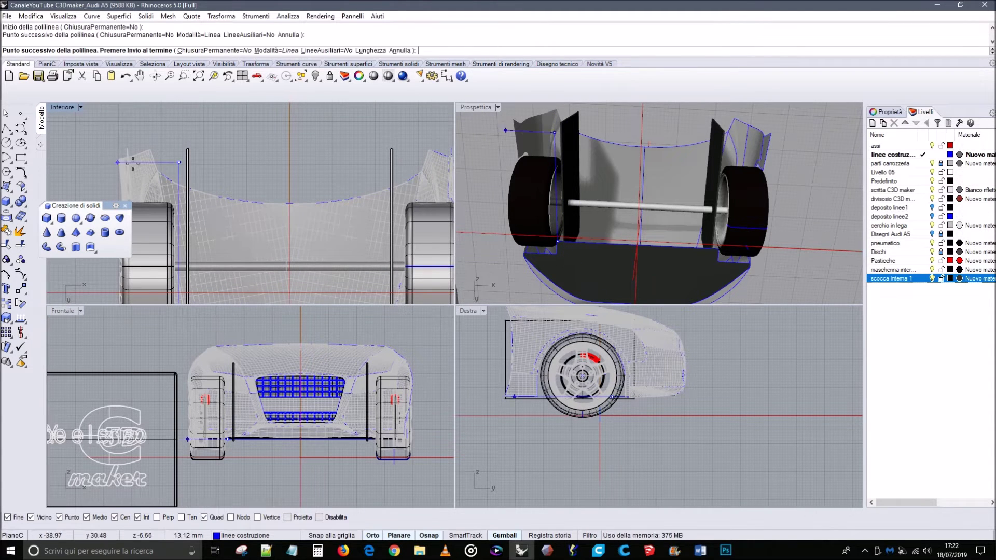
pyautogui.click(292, 157)
pyautogui.rightClick(292, 158)
# Draw a line along the front underbody's straight rear edge from the corner to the centre axis, and join it to the new polyline.
pyautogui.moveTo(291, 210); pyautogui.dragTo(292, 176, button='right')
pyautogui.scroll(-4, 293, 176)
pyautogui.scroll(3, 269, 223)
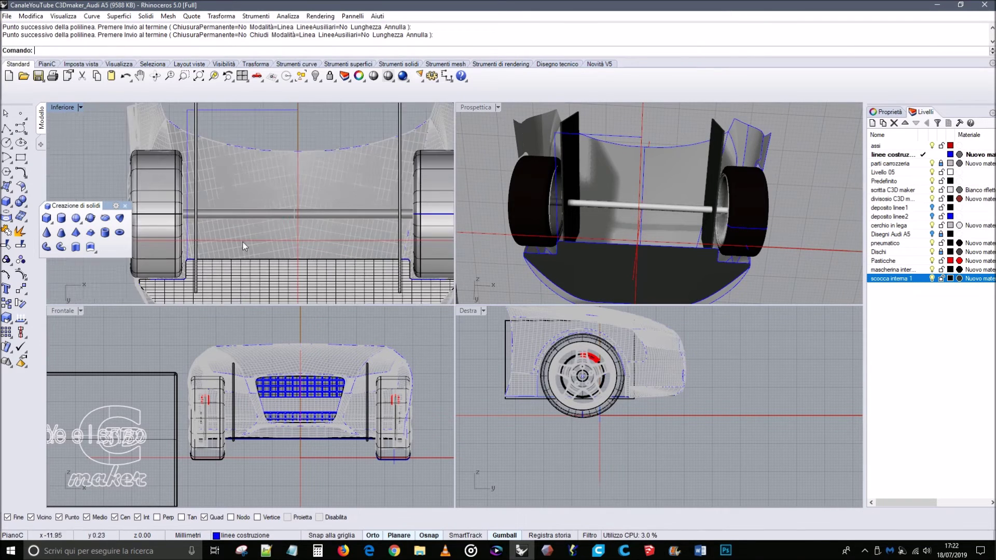
pyautogui.click(7, 130)
pyautogui.click(263, 259)
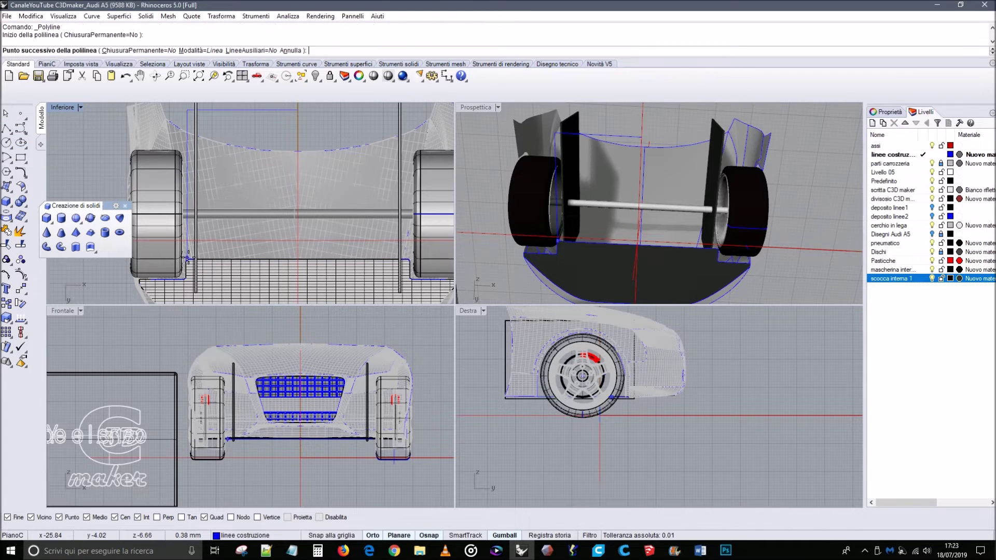
pyautogui.click(298, 259)
pyautogui.press('Return')
pyautogui.click(272, 257)
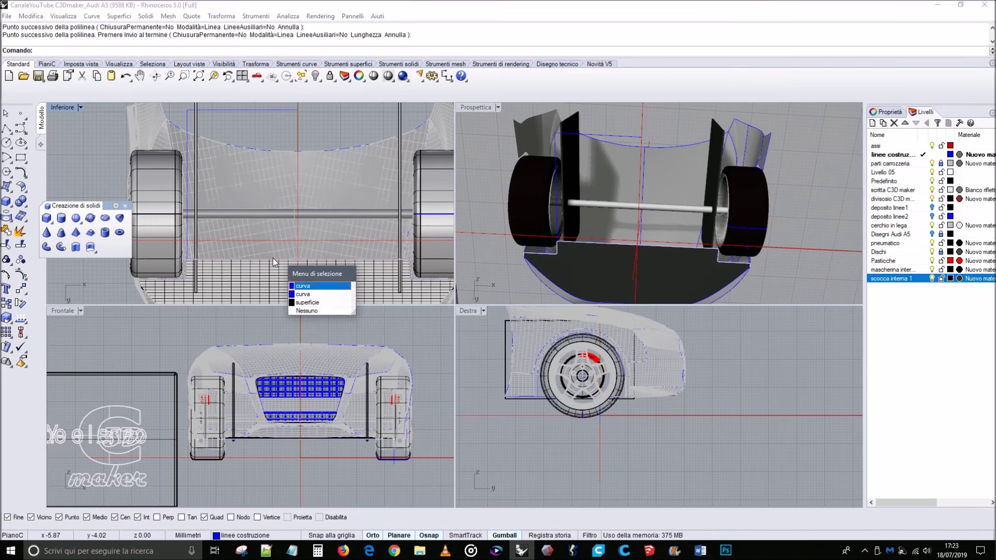
pyautogui.click(310, 294)
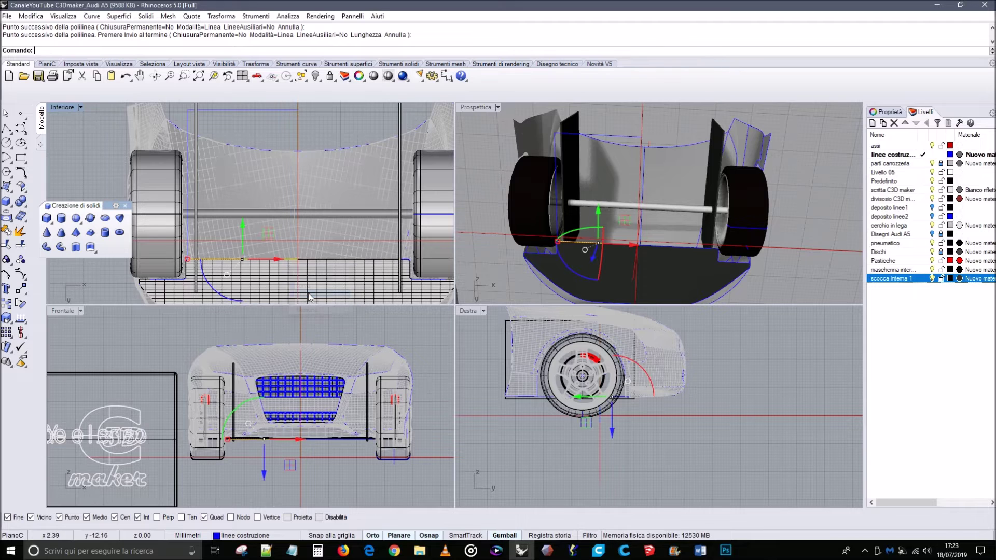
pyautogui.keyDown('shift'); pyautogui.click(187, 131); pyautogui.keyUp('shift')
pyautogui.click(6, 231)
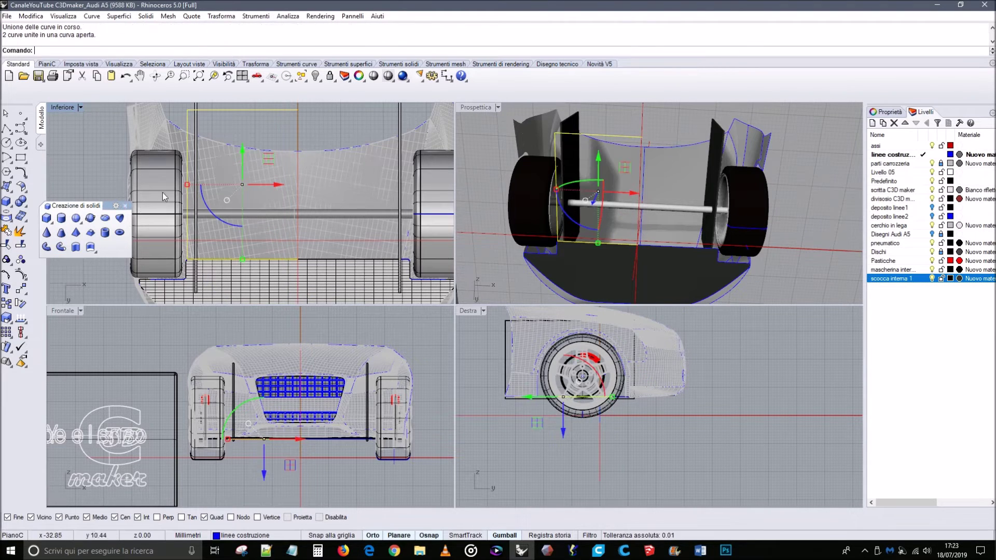
# Mirror a copy of the joined half outline across the car's centre axis.
pyautogui.click(25, 297)
pyautogui.click(26, 292)
pyautogui.click(105, 295)
pyautogui.click(297, 110)
pyautogui.click(300, 134)
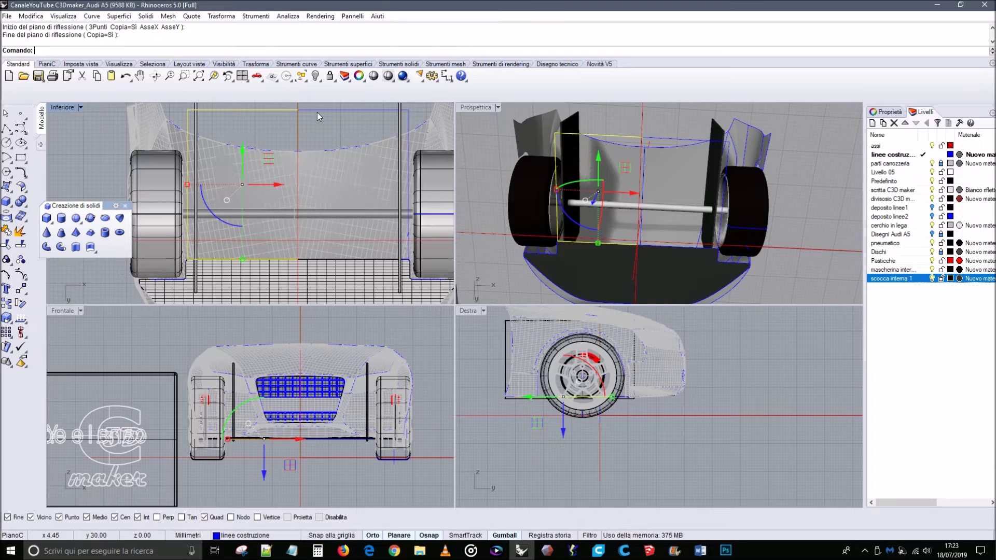
pyautogui.click(107, 132)
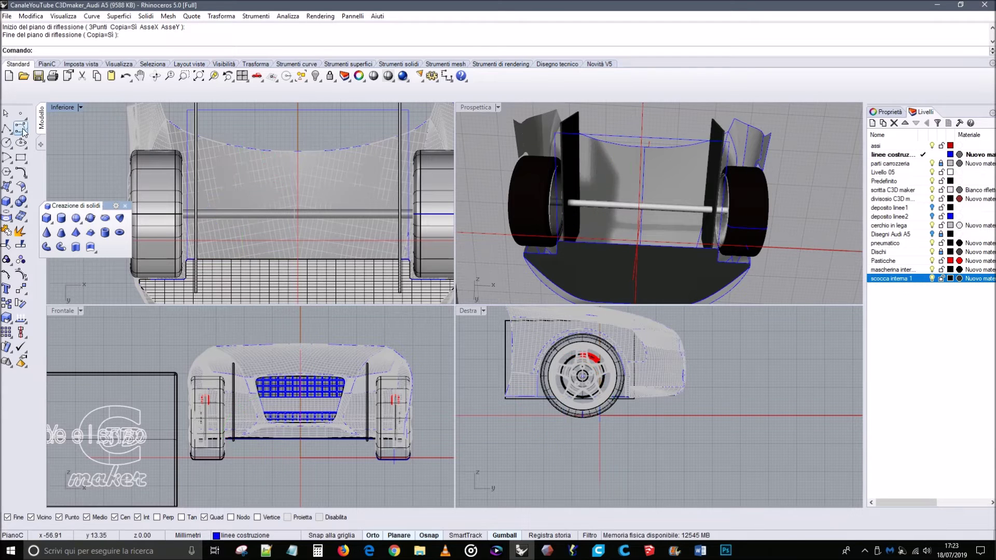
# Create a planar surface from the two mirrored half outlines between the front wheels.
pyautogui.click(8, 187)
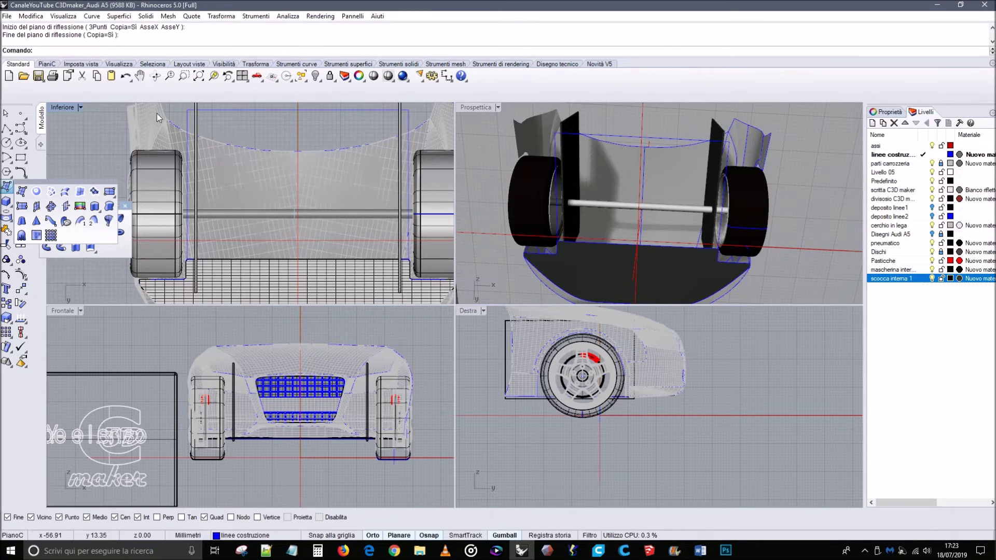
pyautogui.click(37, 194)
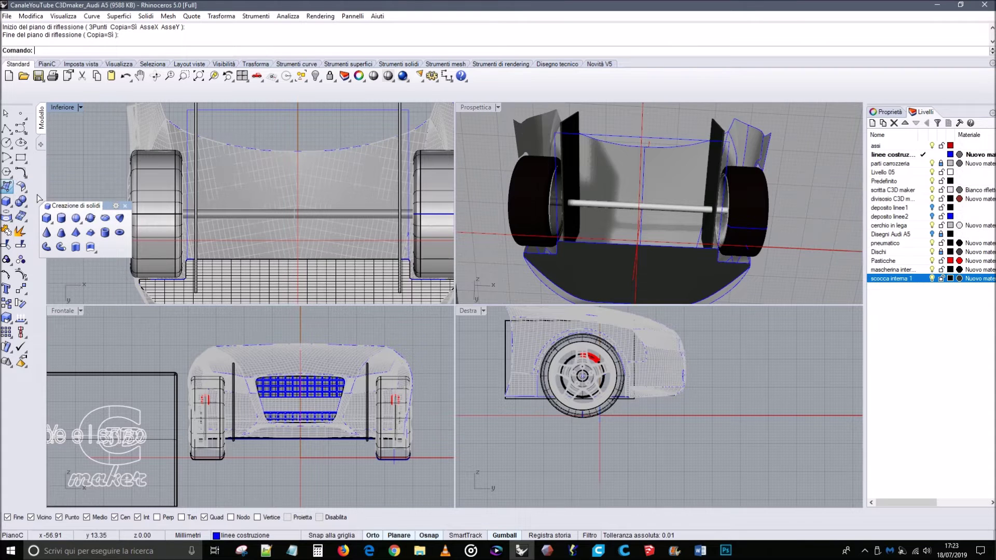
pyautogui.click(225, 111)
pyautogui.click(328, 110)
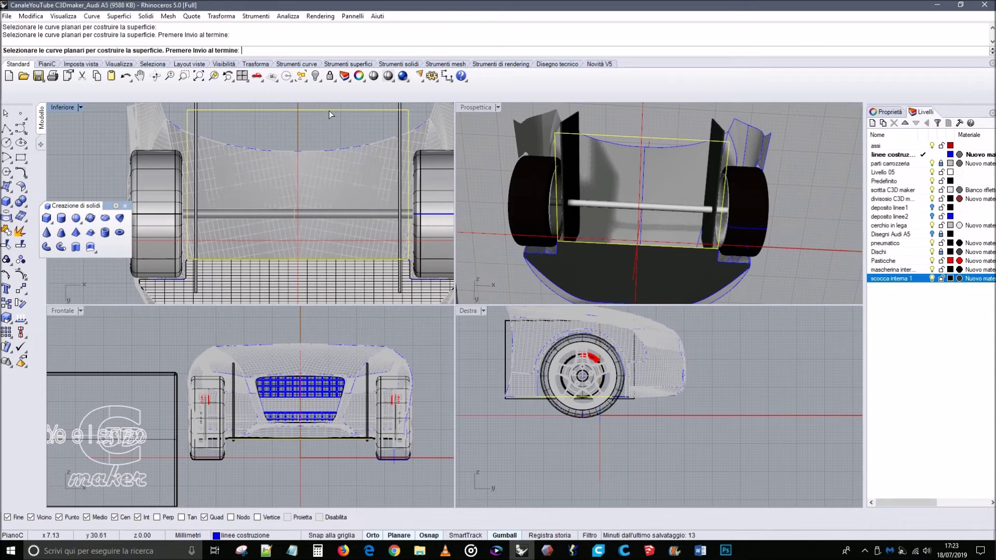
pyautogui.press('Return')
# Move the new planar floor surface to the layer "scocca interna 1".
pyautogui.moveTo(636, 196); pyautogui.dragTo(722, 216, button='right')
pyautogui.click(679, 203)
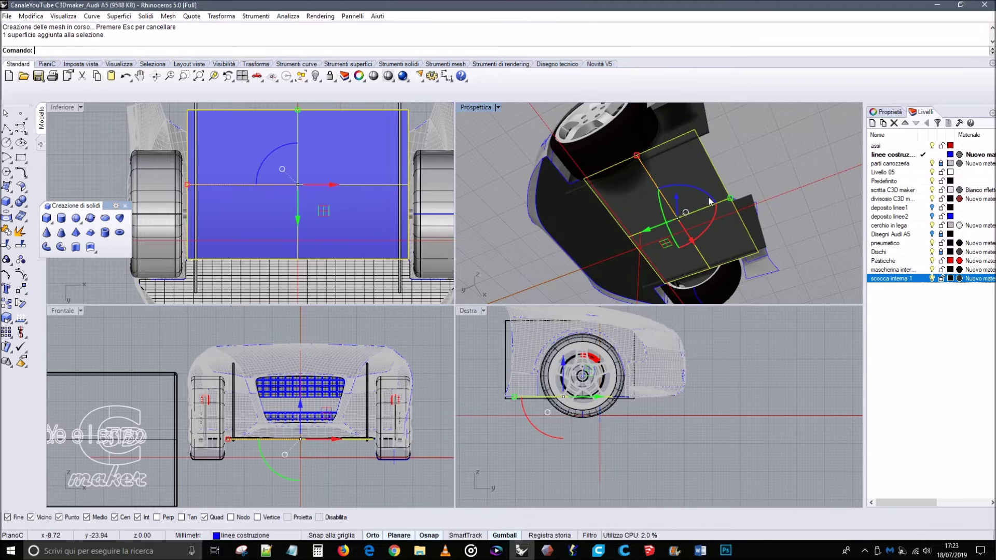
pyautogui.rightClick(878, 284)
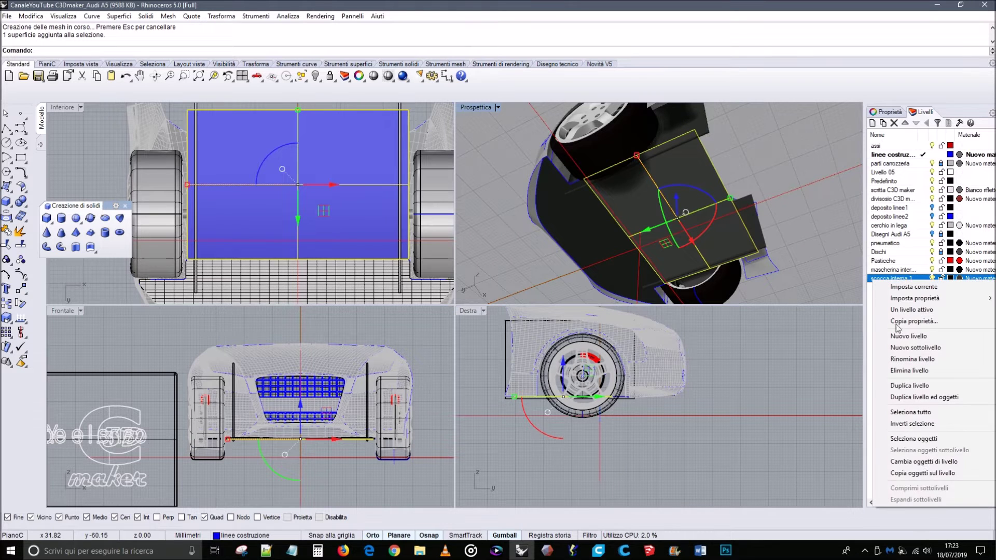
pyautogui.click(920, 460)
pyautogui.click(761, 141)
pyautogui.moveTo(759, 143); pyautogui.dragTo(796, 185, button='right')
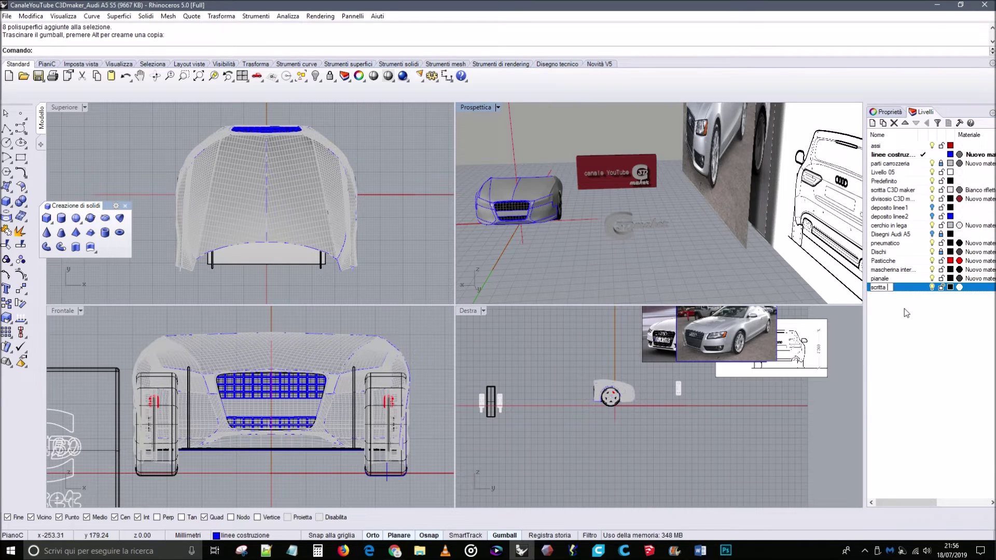
# Name the new layer "scritta targa" and give it a material with the colour Nero.
pyautogui.write('ga')
pyautogui.press('Return')
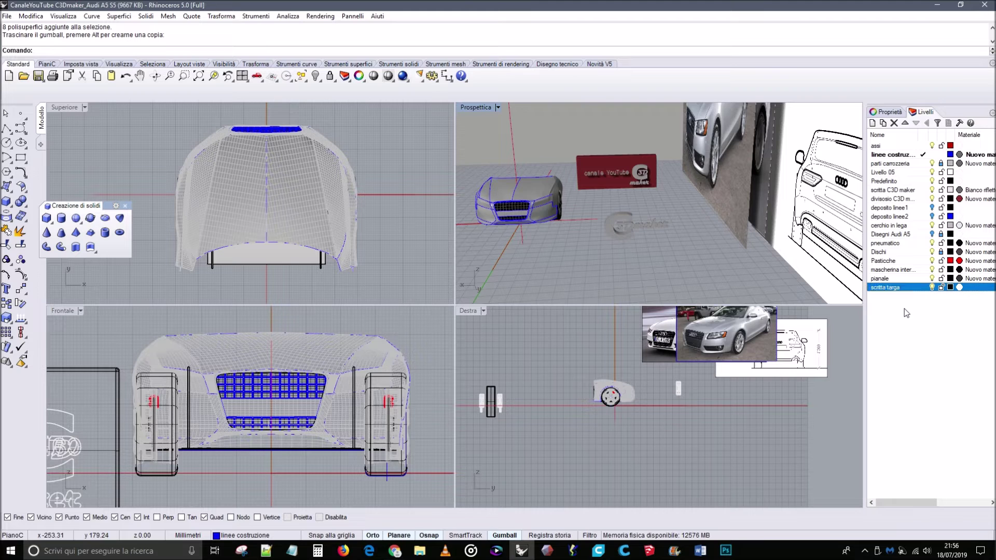
pyautogui.click(959, 287)
pyautogui.click(438, 247)
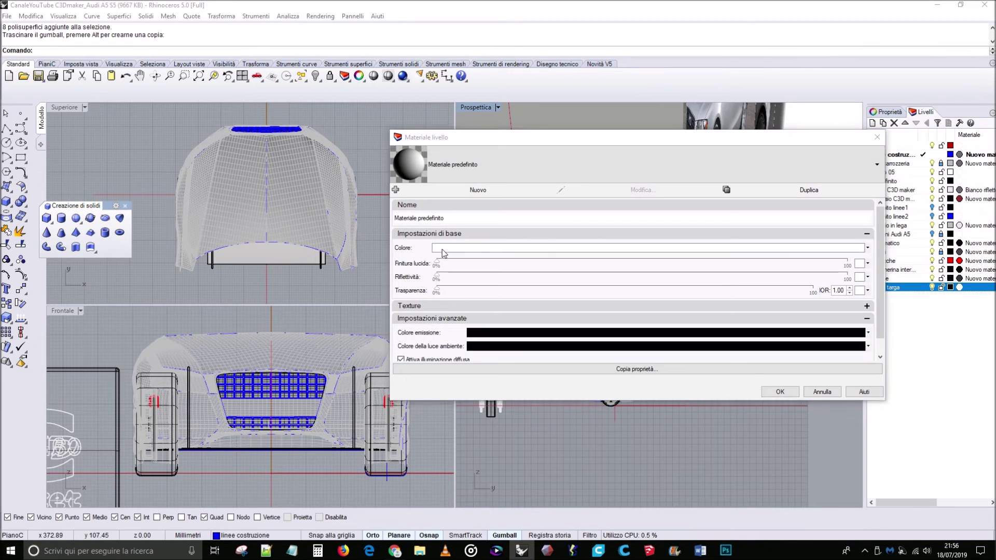
pyautogui.click(205, 304)
pyautogui.click(196, 312)
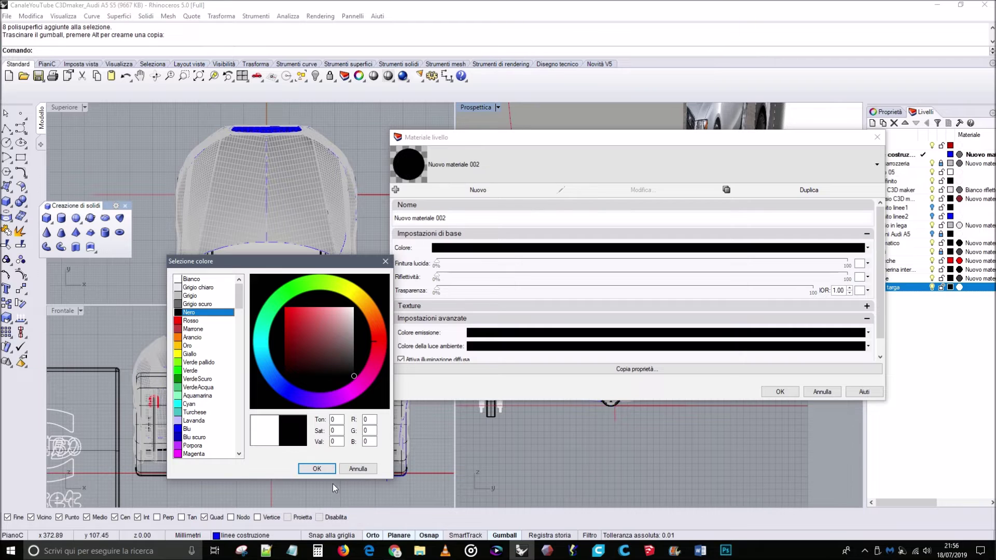
pyautogui.click(318, 469)
pyautogui.click(779, 392)
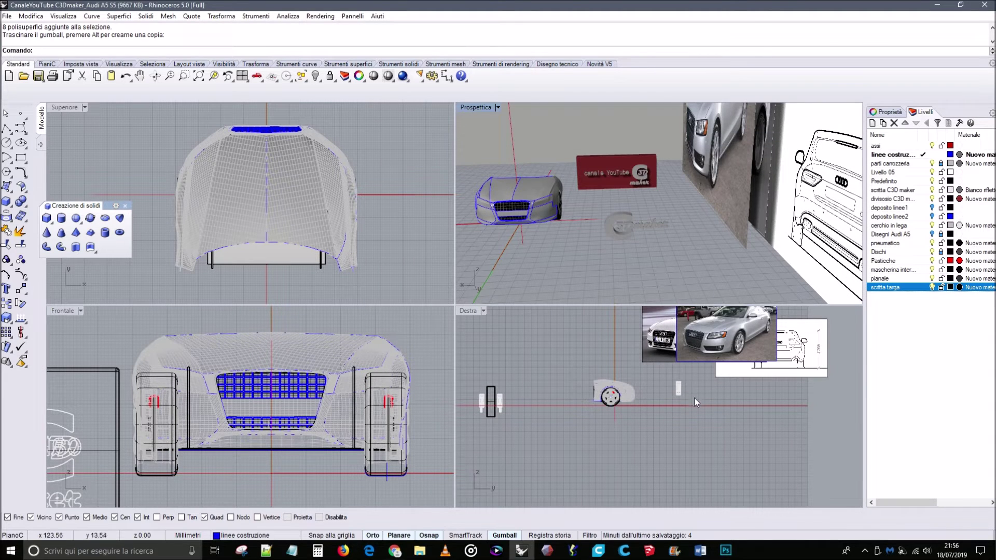
# Move the loose C3D maker lettering beside the car to the layer "scritta targa".
pyautogui.click(677, 388)
pyautogui.rightClick(884, 288)
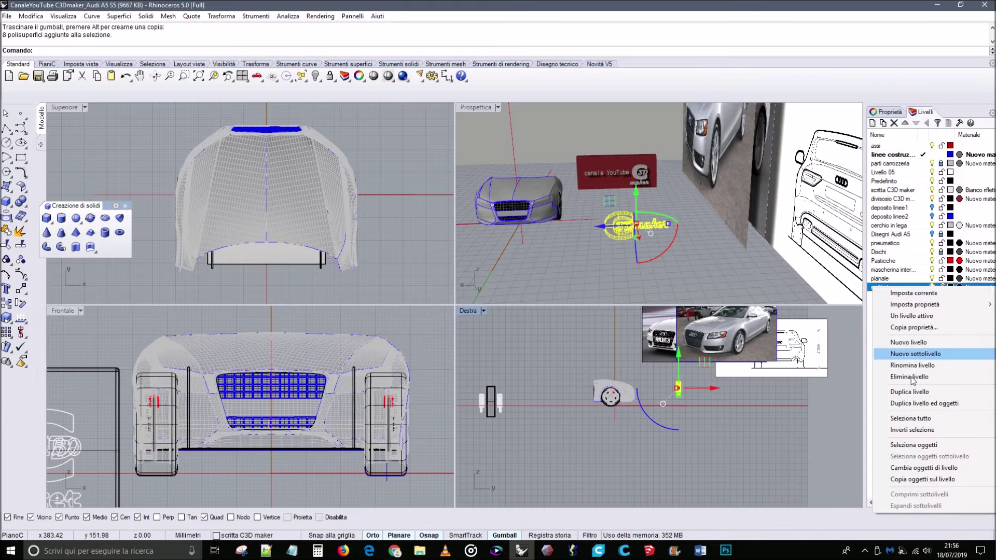
pyautogui.click(924, 468)
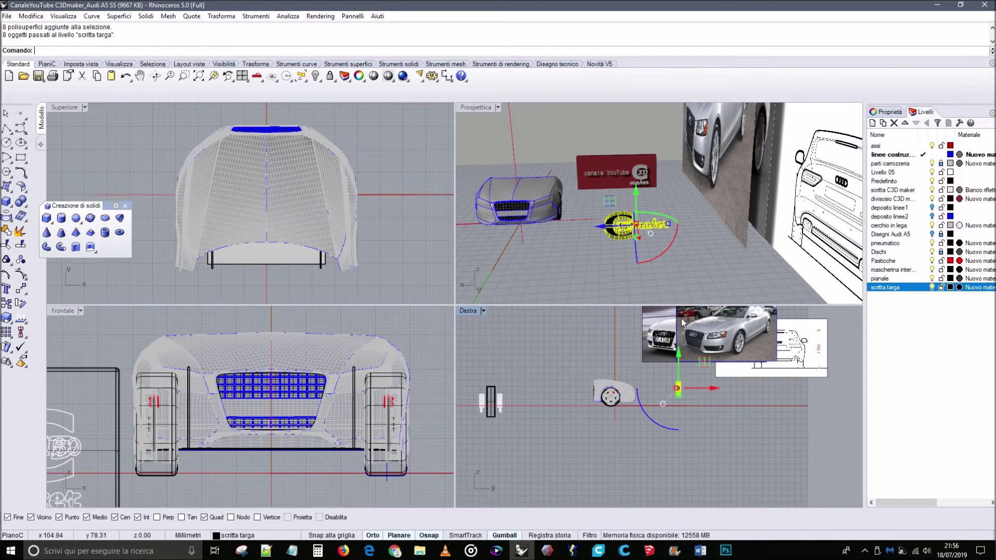
# Scale the C3D maker lettering down by a factor of about 0.42 from a base point at its upper edge.
pyautogui.click(8, 319)
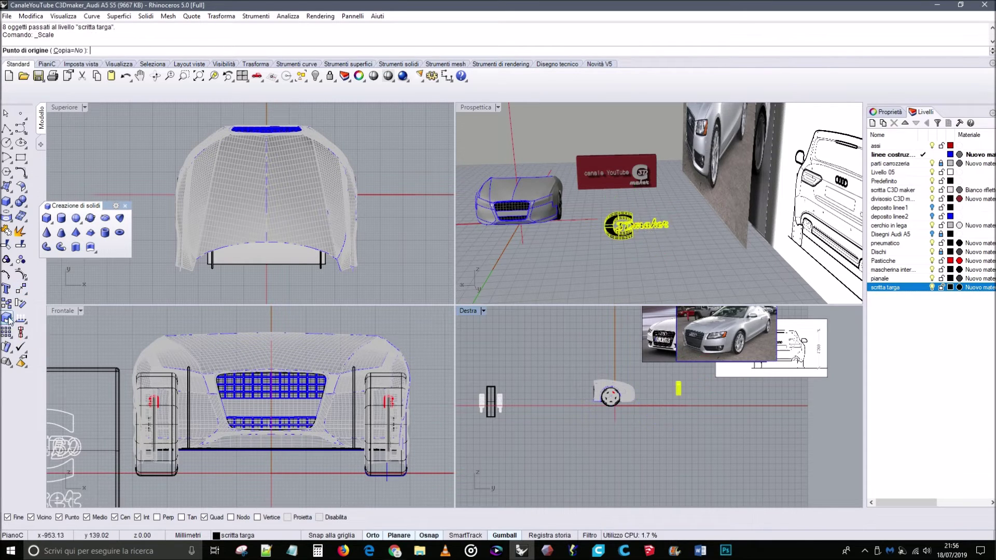
pyautogui.scroll(-5, 322, 363)
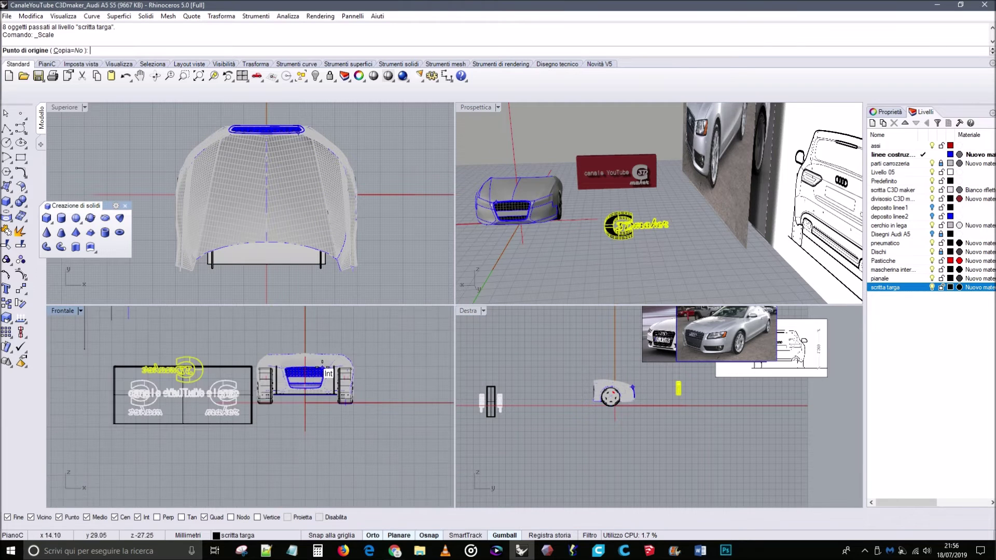
pyautogui.click(188, 357)
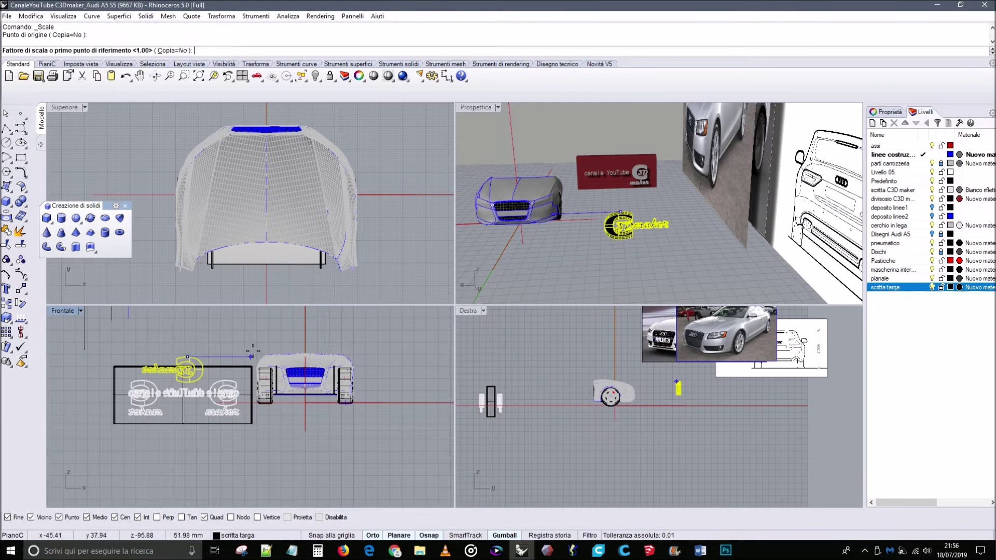
pyautogui.click(234, 347)
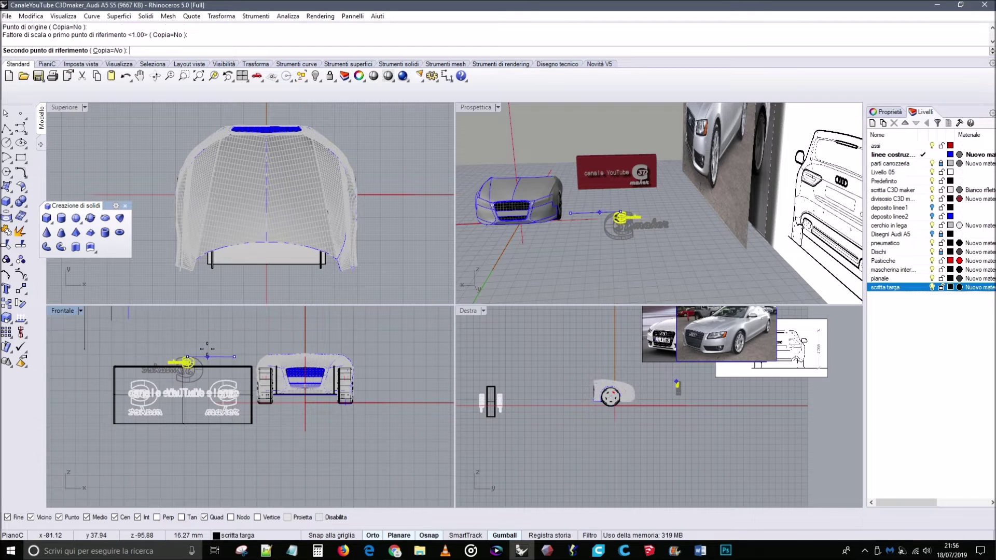
pyautogui.click(212, 350)
# Move the reduced lettering sideways and down so it lines up with the middle of the front grille.
pyautogui.scroll(3, 578, 204)
pyautogui.moveTo(578, 205); pyautogui.dragTo(642, 218, button='right')
pyautogui.scroll(-3, 603, 210)
pyautogui.moveTo(663, 199); pyautogui.dragTo(465, 206)
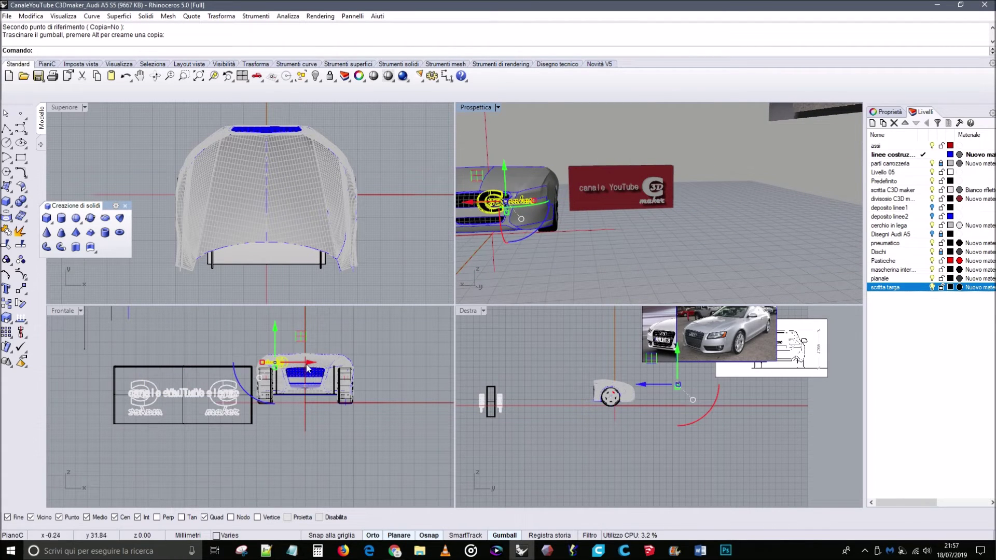
pyautogui.moveTo(309, 363); pyautogui.dragTo(339, 365)
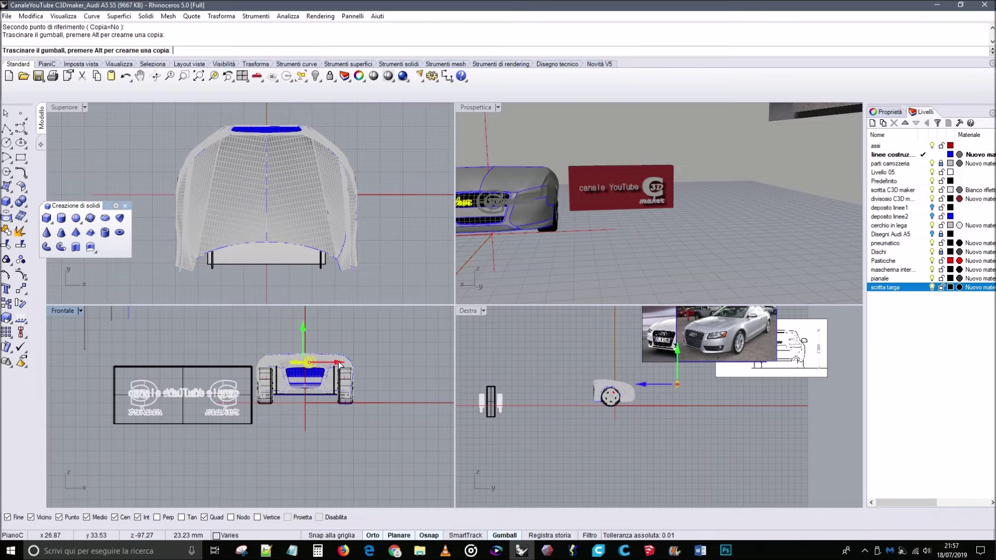
pyautogui.moveTo(303, 325); pyautogui.dragTo(306, 342)
pyautogui.scroll(5, 309, 380)
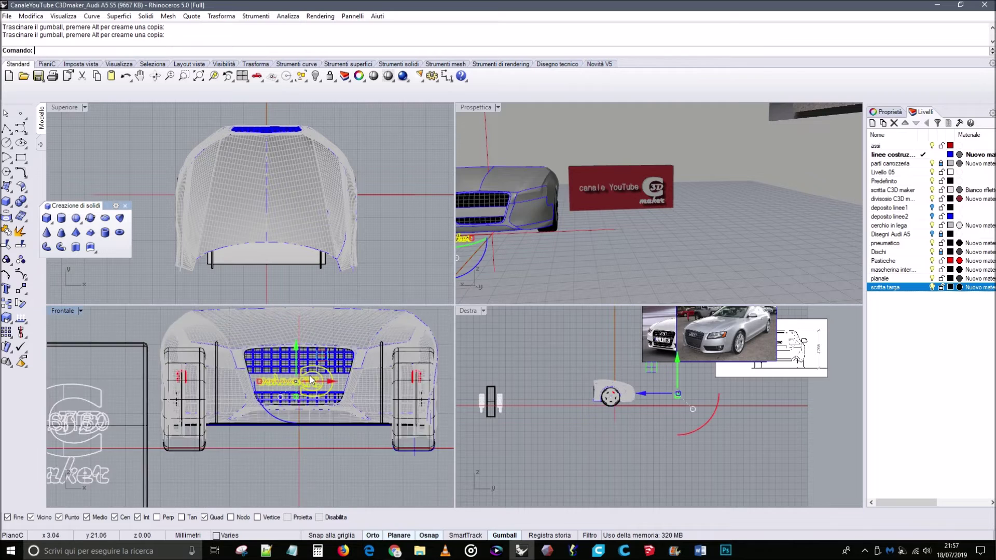
# Scale the C3D maker lettering to about half size with object snaps disabled, and recentre it between the upper and lower grille openings.
pyautogui.scroll(2, 311, 380)
pyautogui.click(6, 318)
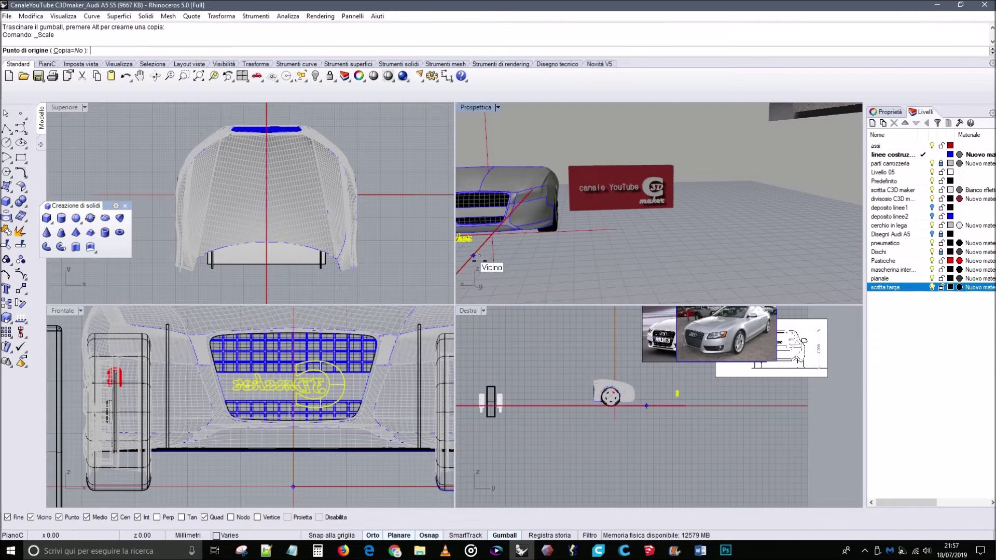
pyautogui.click(676, 393)
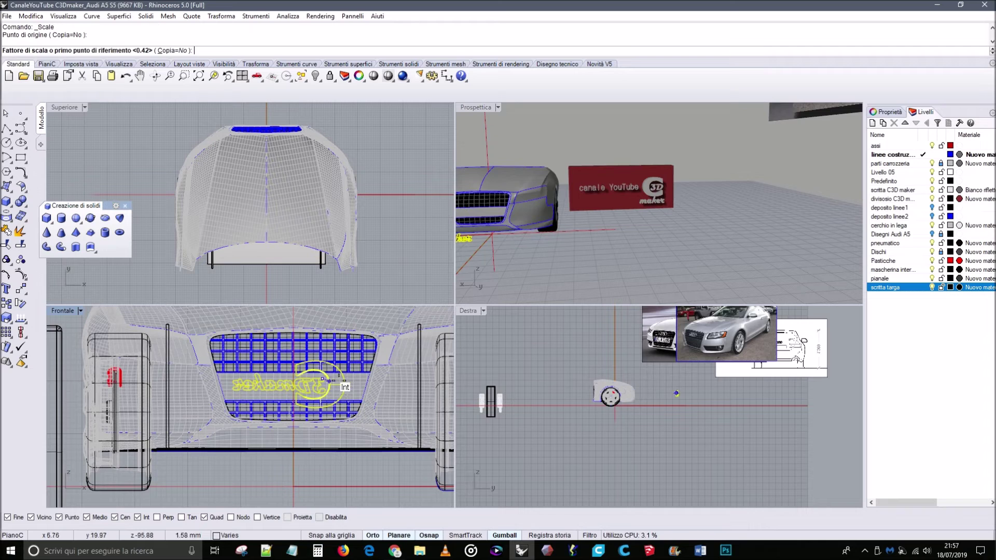
pyautogui.click(409, 379)
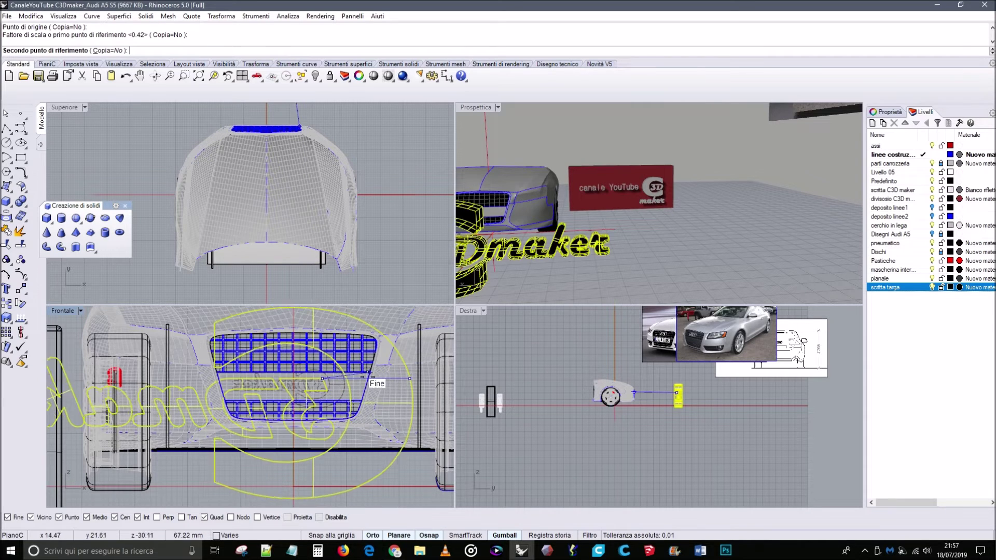
pyautogui.click(425, 539)
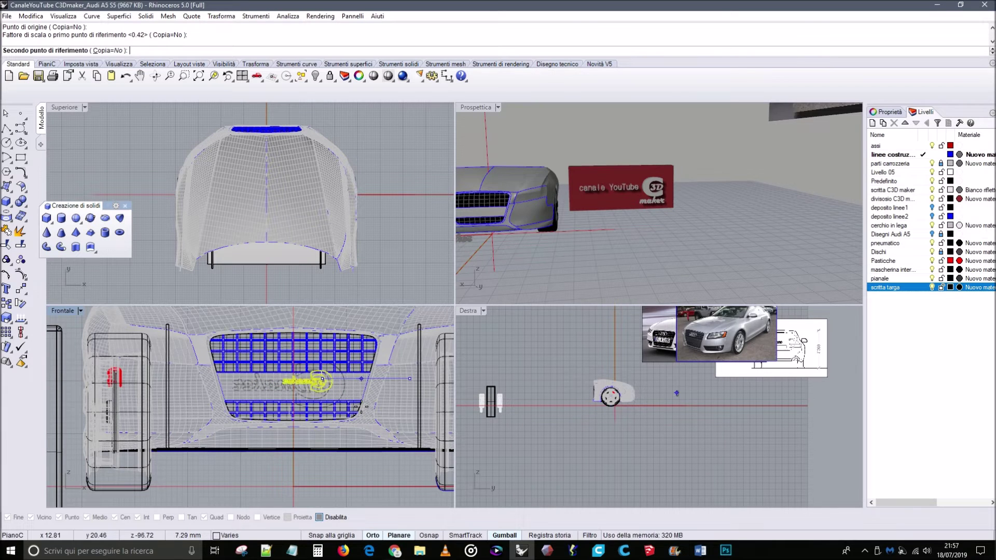
pyautogui.click(364, 407)
pyautogui.moveTo(310, 351); pyautogui.dragTo(309, 356)
pyautogui.moveTo(344, 386); pyautogui.dragTo(333, 384)
# Examine the lettering's size and position relative to the front grille from several viewing angles.
pyautogui.moveTo(497, 257); pyautogui.dragTo(530, 216, button='right')
pyautogui.scroll(4, 539, 215)
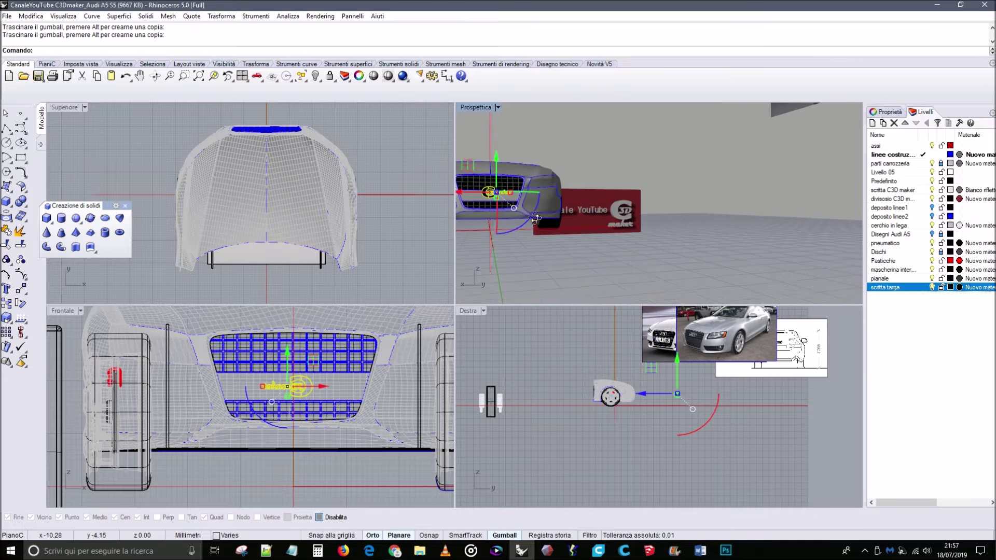
pyautogui.moveTo(546, 213)
pyautogui.mouseDown(button='right')
pyautogui.moveTo(537, 218)
pyautogui.moveTo(543, 210)
pyautogui.mouseUp(button='right')
pyautogui.scroll(-5, 353, 374)
pyautogui.moveTo(363, 370); pyautogui.dragTo(333, 382, button='right')
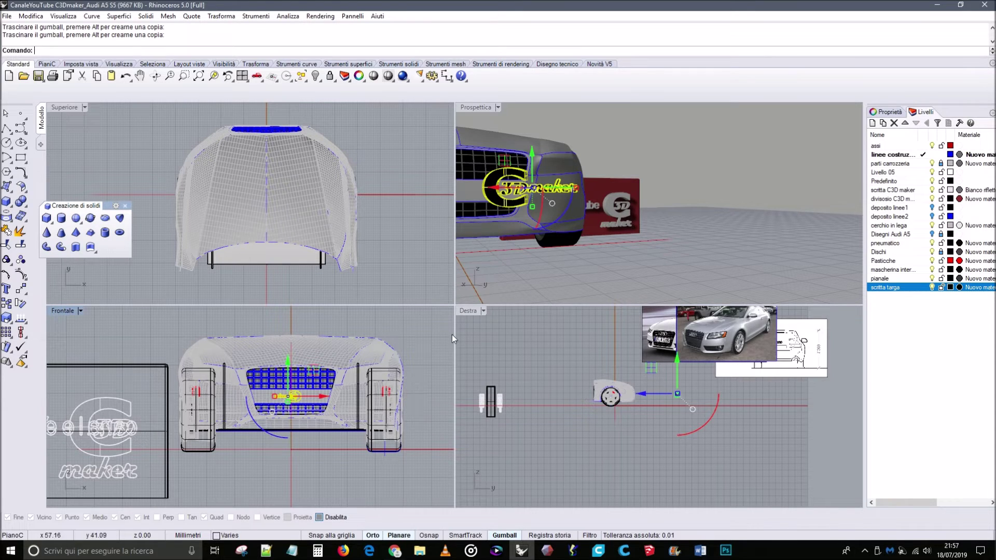
pyautogui.moveTo(583, 214); pyautogui.dragTo(565, 217, button='right')
pyautogui.scroll(3, 521, 208)
pyautogui.scroll(-1, 518, 207)
pyautogui.moveTo(551, 230); pyautogui.dragTo(555, 228, button='right')
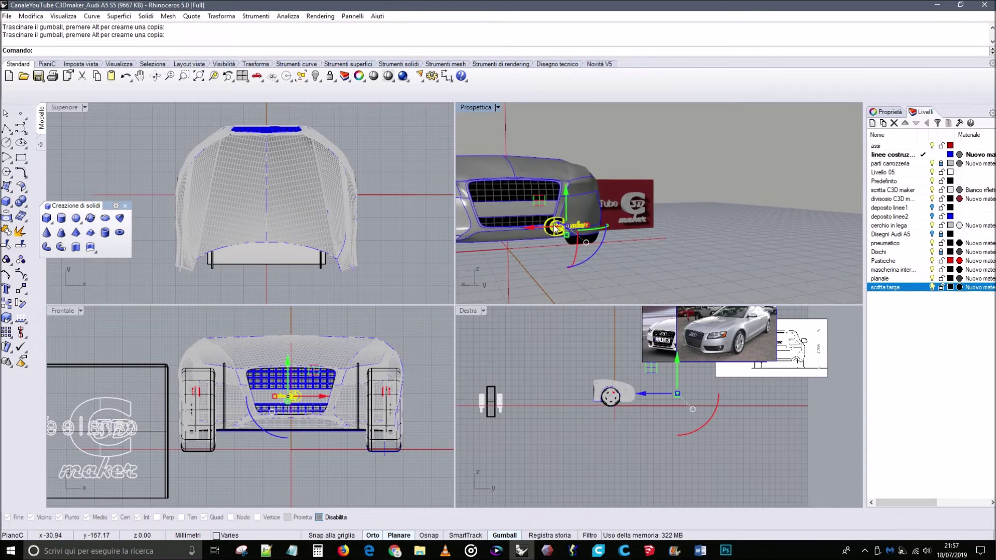
pyautogui.click(633, 248)
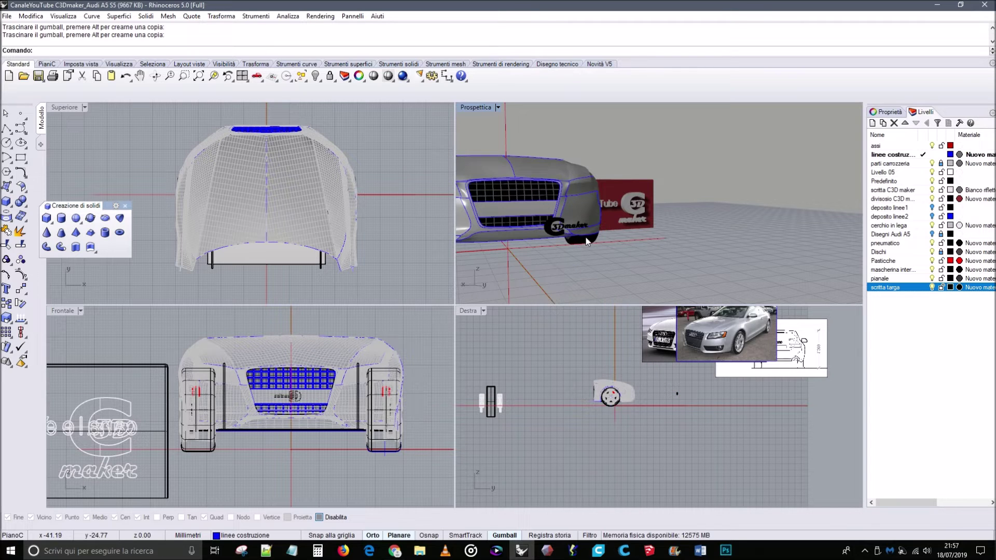
# Try to project the C3D maker lettering onto the car's front between the grille openings.
pyautogui.moveTo(686, 397); pyautogui.dragTo(668, 386)
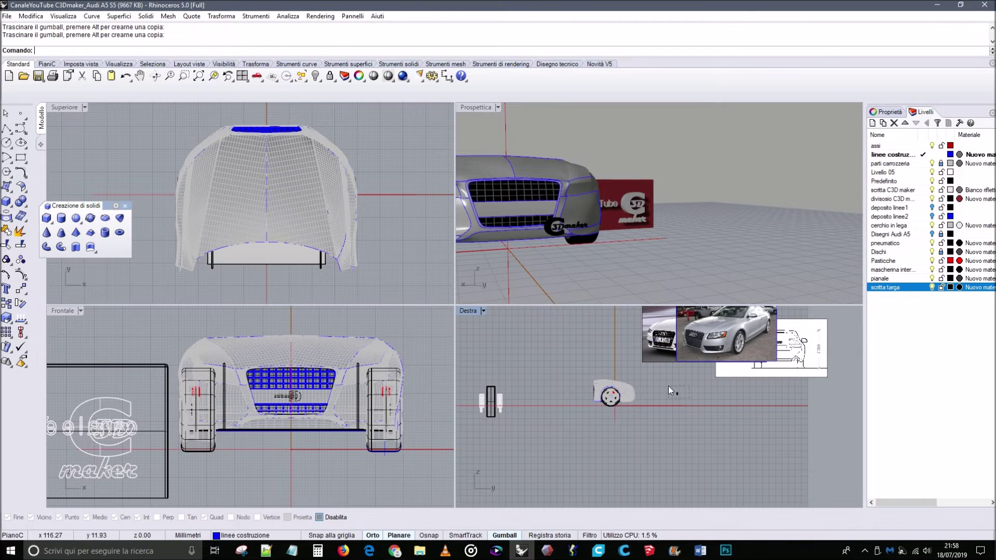
pyautogui.click(6, 215)
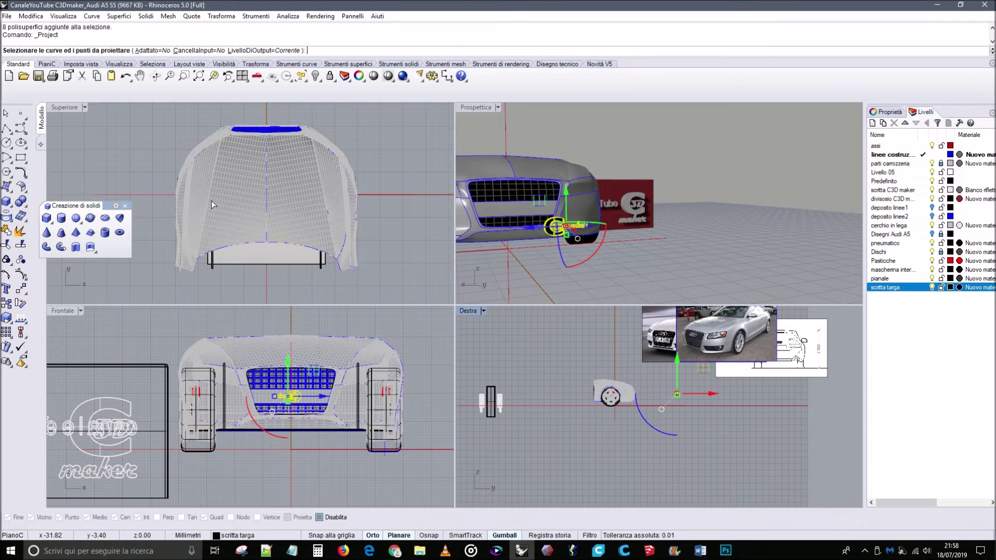
pyautogui.scroll(5, 292, 383)
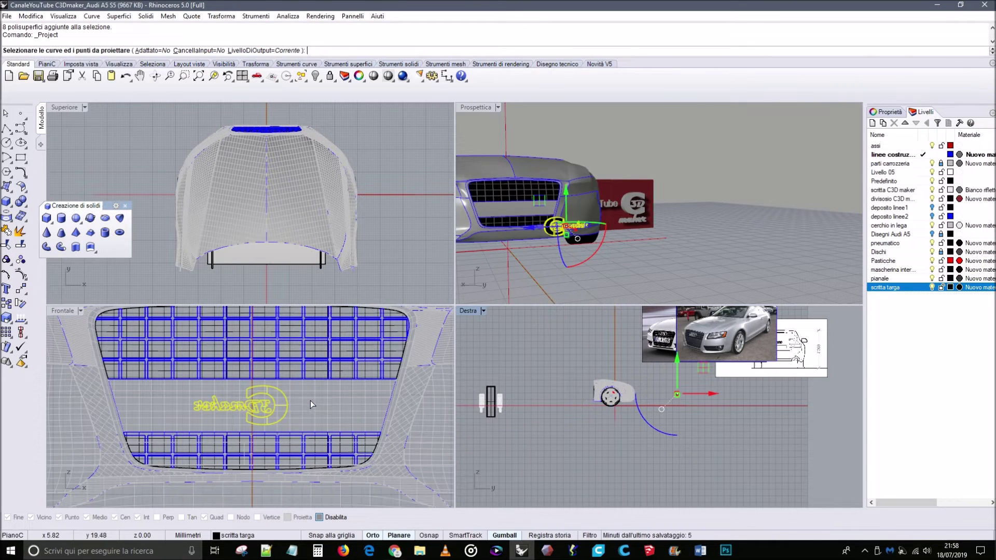
pyautogui.click(310, 401)
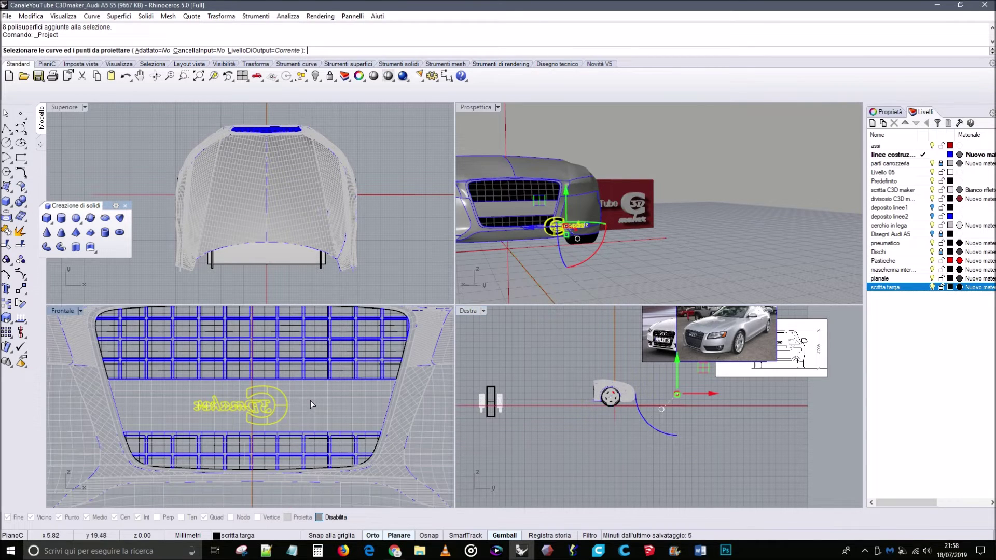
# Unlock the layer "parti carrozzeria" and toggle its visibility, leaving it switched on.
pyautogui.click(940, 163)
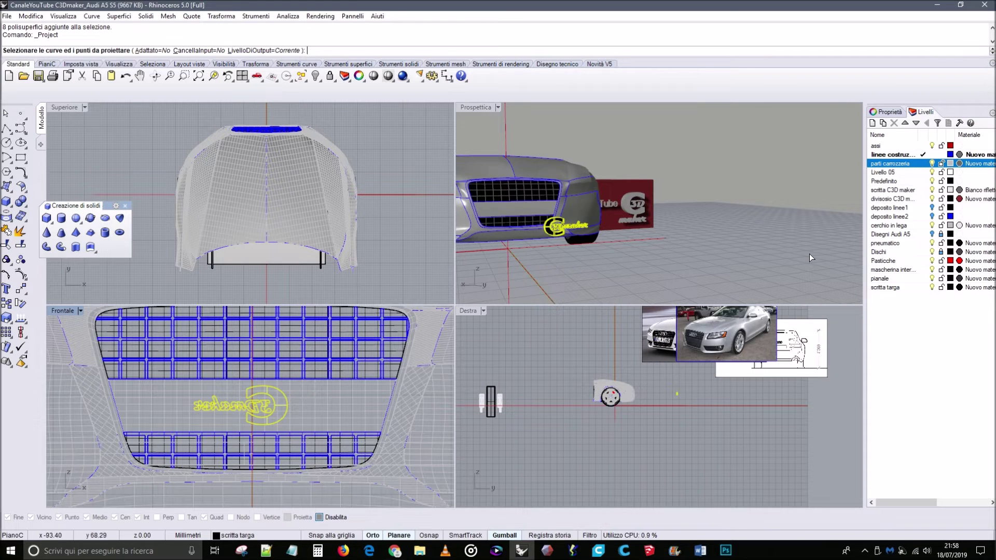
pyautogui.click(932, 164)
pyautogui.click(932, 164)
pyautogui.click(933, 164)
pyautogui.click(933, 164)
# Cancel the lettering projection and undo the Project command.
pyautogui.press('Escape')
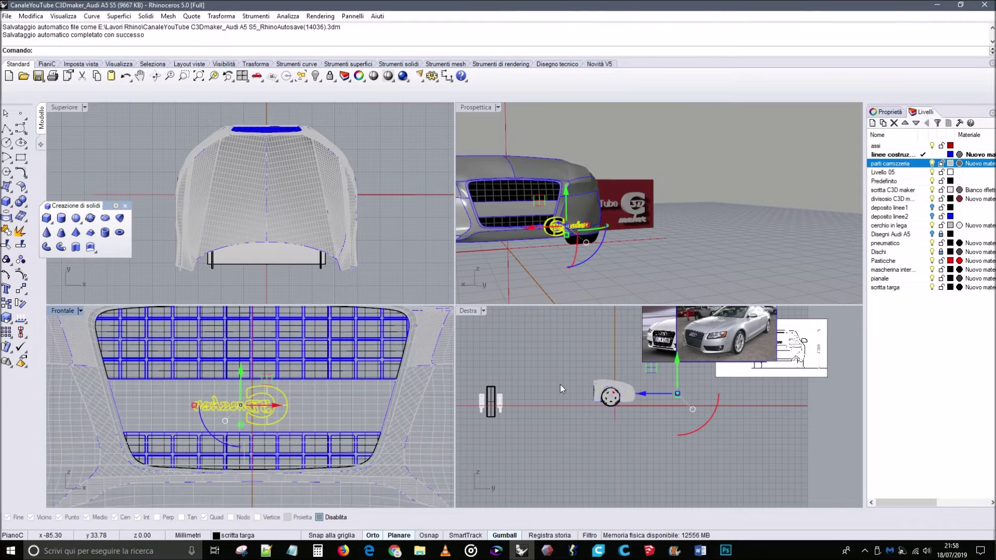
pyautogui.moveTo(559, 238); pyautogui.dragTo(572, 241, button='right')
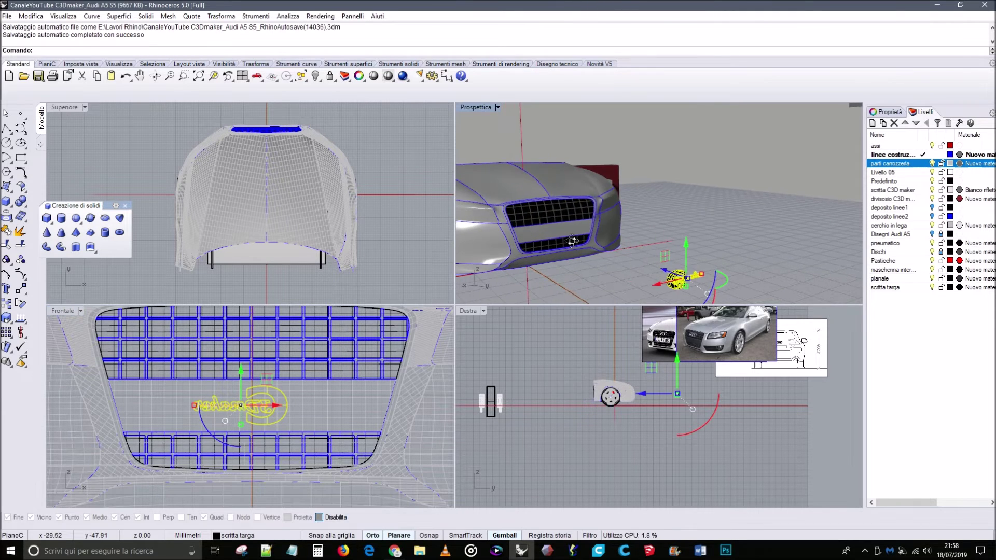
pyautogui.hotkey('ctrl', 'z')
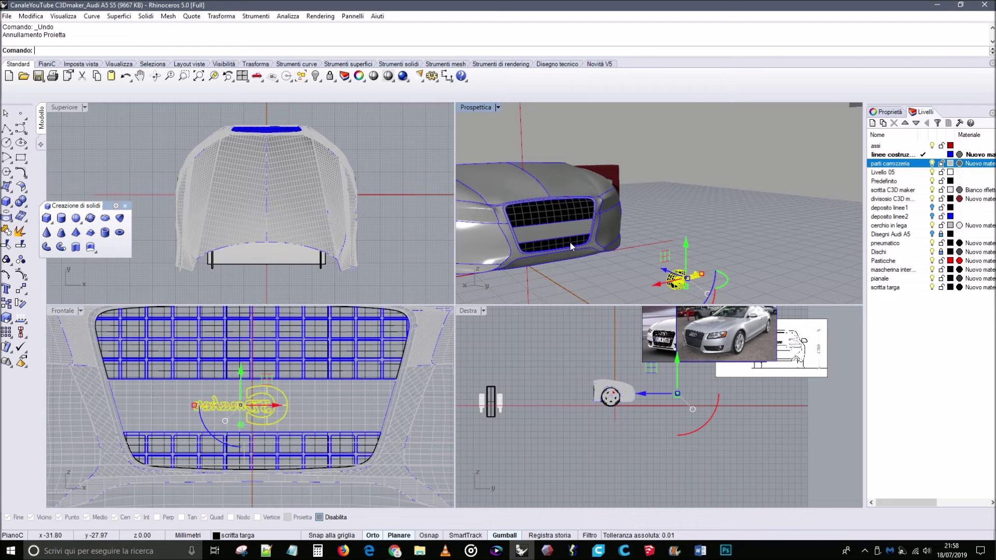